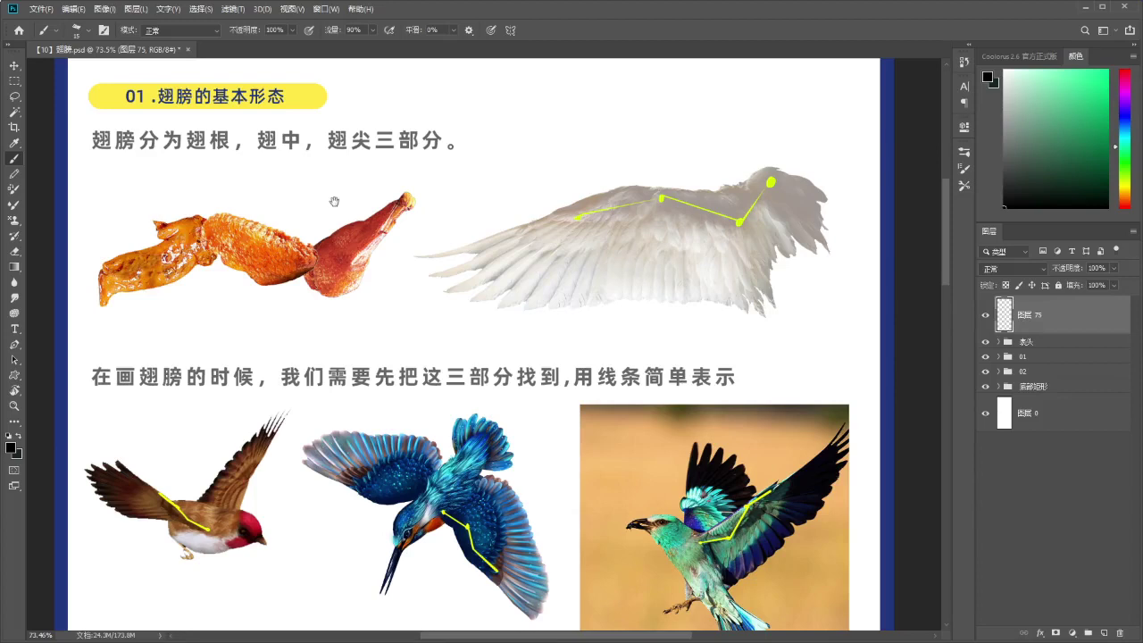
# Underline the three wing part names 翅根，翅中，翅尖 in the first sentence with a black brush stroke.
pyautogui.moveTo(325, 207); pyautogui.dragTo(339, 196)
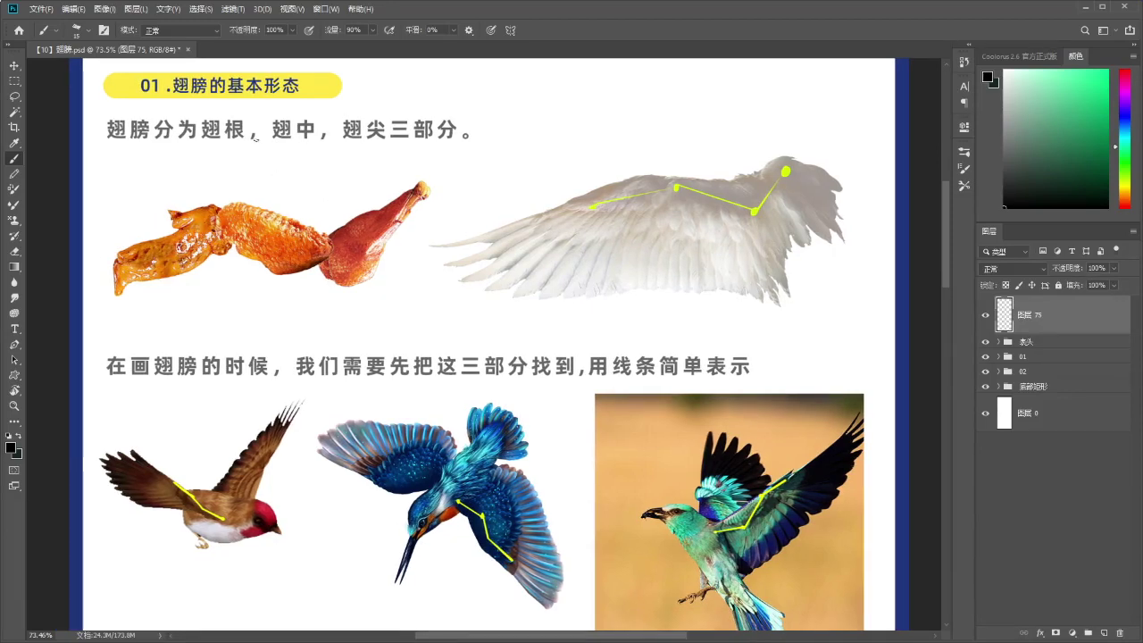
pyautogui.moveTo(200, 141); pyautogui.dragTo(388, 148)
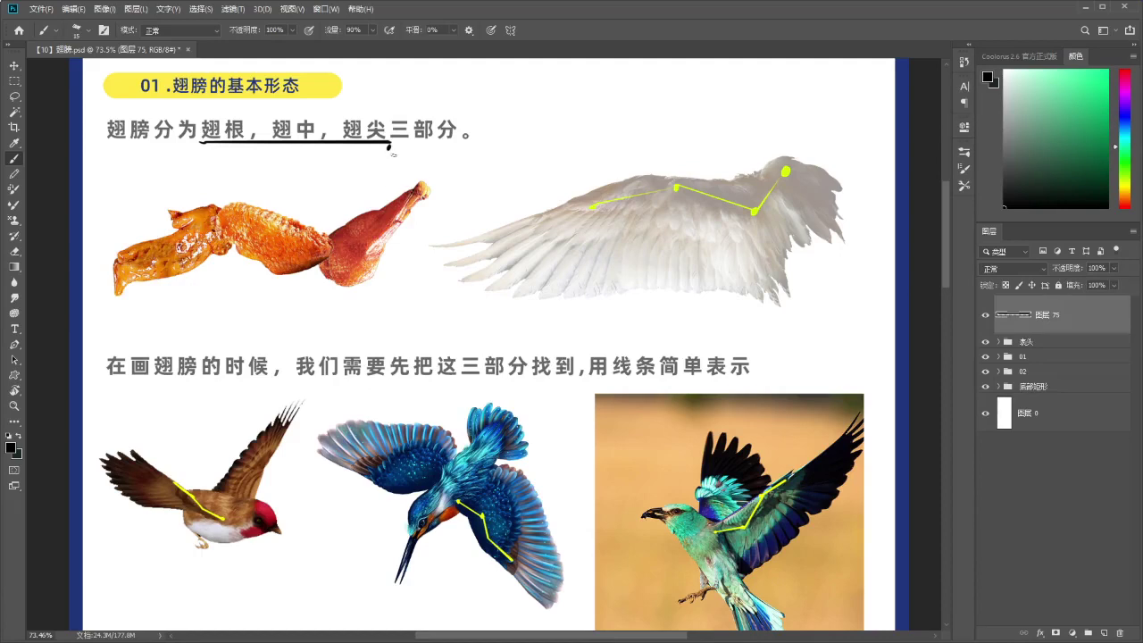
pyautogui.moveTo(391, 149); pyautogui.dragTo(385, 167)
pyautogui.moveTo(361, 209)
pyautogui.mouseDown()
pyautogui.moveTo(377, 286)
pyautogui.moveTo(353, 219)
pyautogui.moveTo(373, 184)
pyautogui.mouseUp()
pyautogui.hotkey('ctrl', 'z')
pyautogui.hotkey('ctrl', 'z')
pyautogui.hotkey('ctrl', 'z')
pyautogui.hotkey('ctrl', 'z')
# Write 根 by hand above the drumstick and outline the middle section of the chicken wing.
pyautogui.moveTo(367, 174)
pyautogui.mouseDown()
pyautogui.moveTo(366, 201)
pyautogui.moveTo(360, 193)
pyautogui.mouseUp()
pyautogui.moveTo(368, 186); pyautogui.dragTo(373, 190)
pyautogui.moveTo(374, 176); pyautogui.dragTo(385, 180)
pyautogui.moveTo(376, 177); pyautogui.dragTo(397, 189)
pyautogui.moveTo(228, 205)
pyautogui.mouseDown()
pyautogui.moveTo(323, 243)
pyautogui.moveTo(277, 272)
pyautogui.moveTo(218, 228)
pyautogui.moveTo(229, 209)
pyautogui.mouseUp()
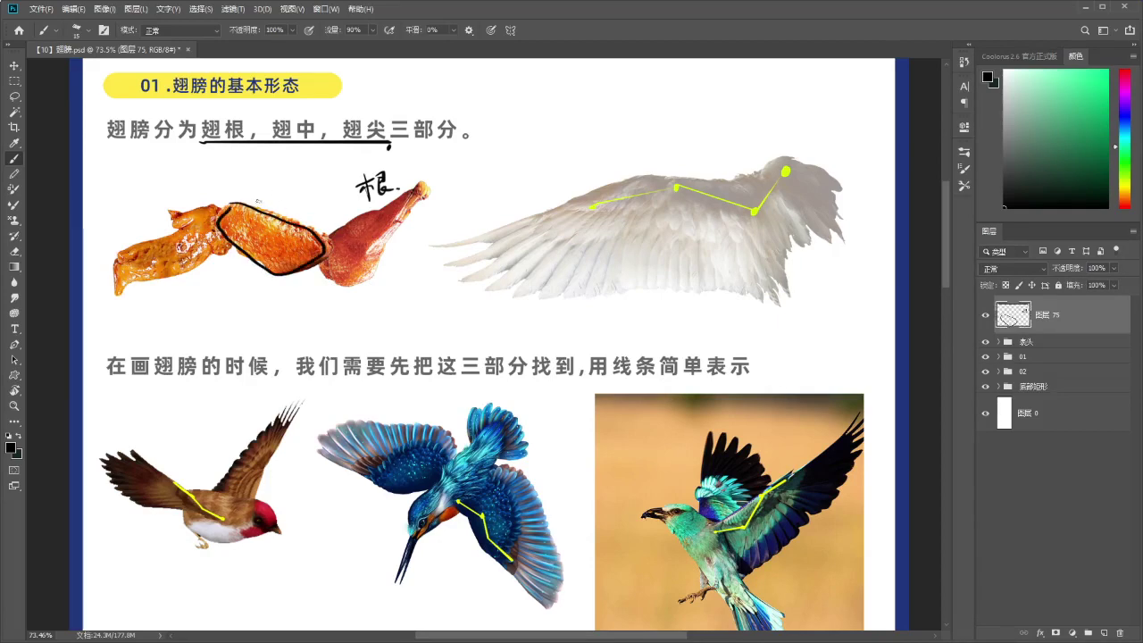
# Label the chicken wing's middle section 中 and its tip 尖, with a short bracket under 尖.
pyautogui.moveTo(263, 183); pyautogui.dragTo(266, 194)
pyautogui.moveTo(266, 182); pyautogui.dragTo(277, 205)
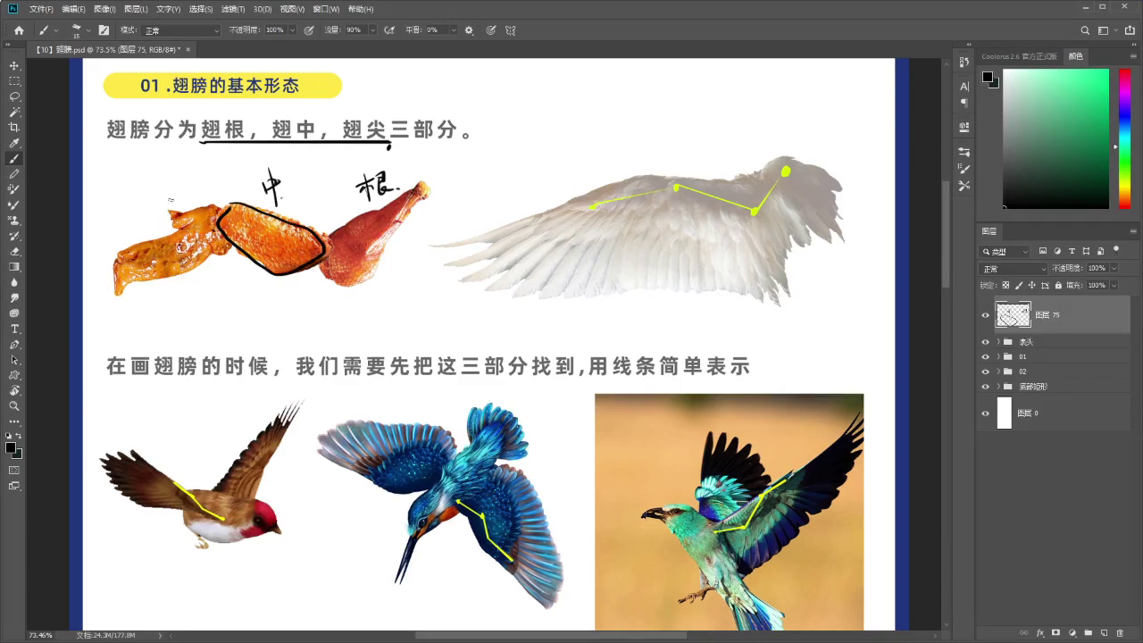
pyautogui.moveTo(204, 200)
pyautogui.mouseDown()
pyautogui.moveTo(168, 198)
pyautogui.moveTo(197, 181)
pyautogui.mouseUp()
pyautogui.moveTo(185, 185); pyautogui.dragTo(200, 195)
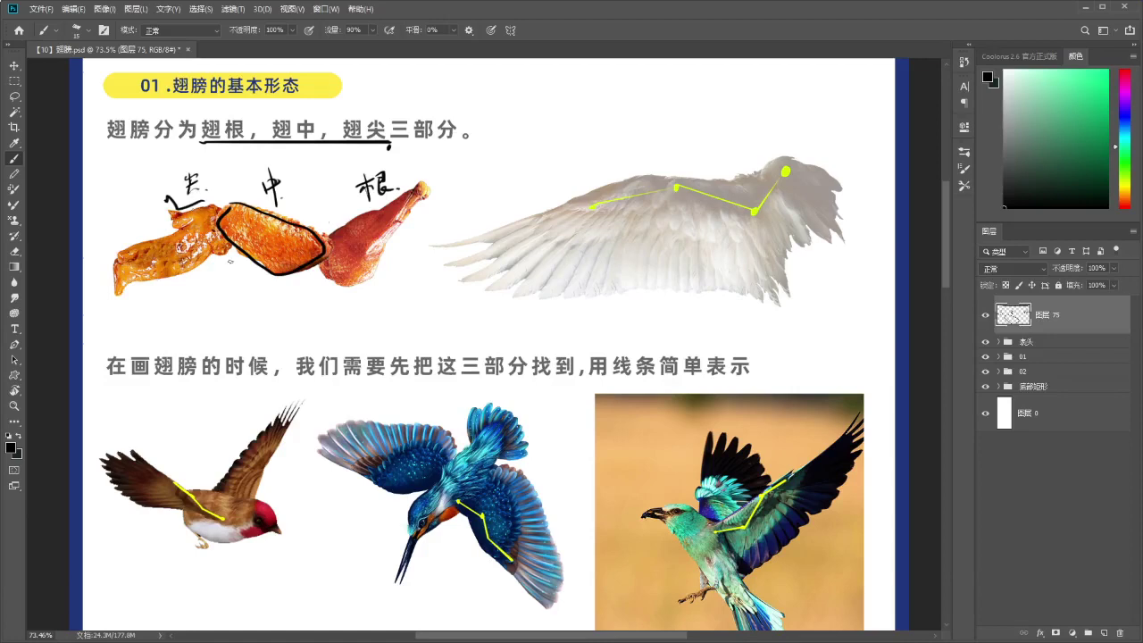
pyautogui.moveTo(375, 158)
pyautogui.mouseDown()
pyautogui.moveTo(415, 183)
pyautogui.moveTo(393, 157)
pyautogui.mouseUp()
pyautogui.hotkey('ctrl', 'z')
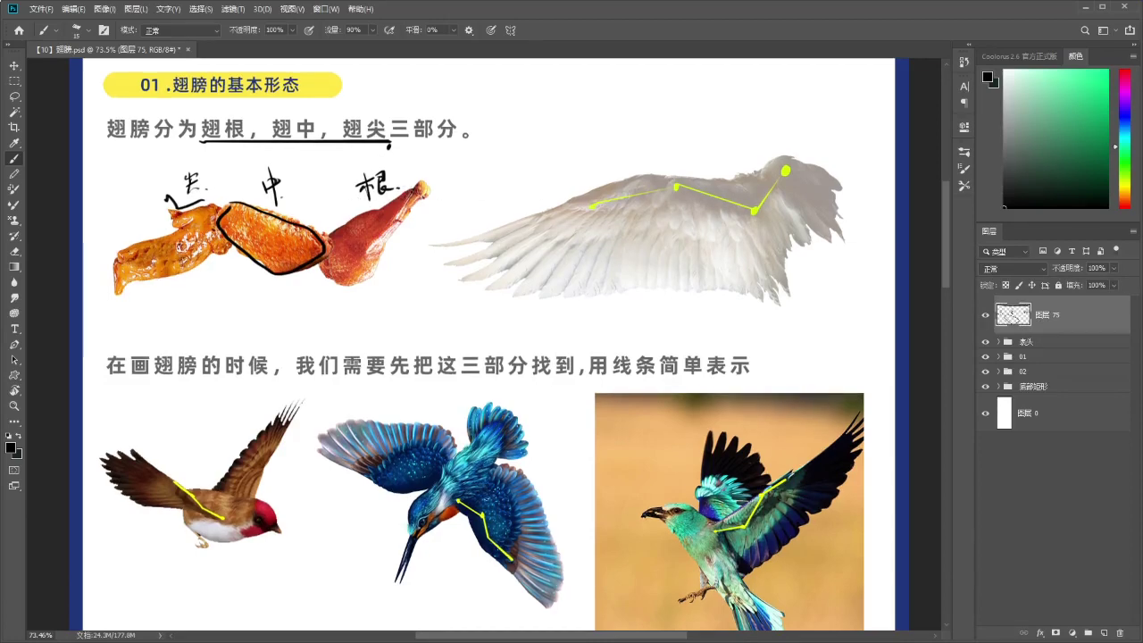
pyautogui.moveTo(416, 179)
pyautogui.mouseDown()
pyautogui.moveTo(400, 182)
pyautogui.moveTo(425, 183)
pyautogui.mouseUp()
pyautogui.hotkey('ctrl', 'z')
pyautogui.moveTo(415, 190)
pyautogui.mouseDown()
pyautogui.moveTo(436, 181)
pyautogui.moveTo(437, 194)
pyautogui.moveTo(430, 176)
pyautogui.mouseUp()
pyautogui.hotkey('ctrl', 'z')
pyautogui.scroll(-1, 422, 199)
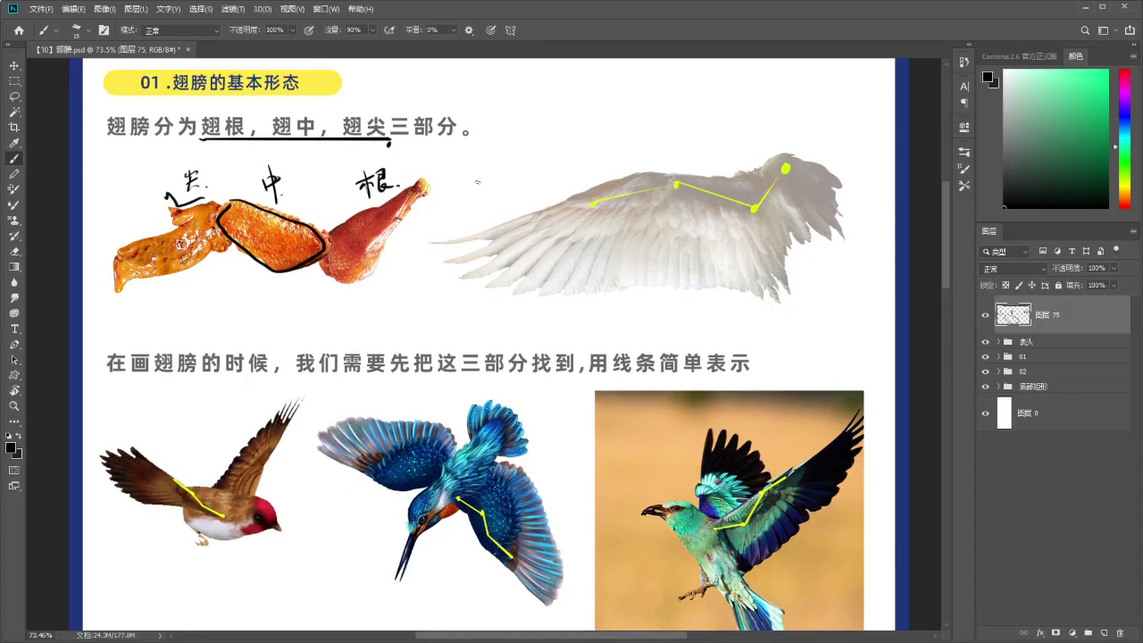
# Underline the 根 label and sketch loose feather strokes along the drumstick's lower edge.
pyautogui.moveTo(441, 208); pyautogui.dragTo(444, 212)
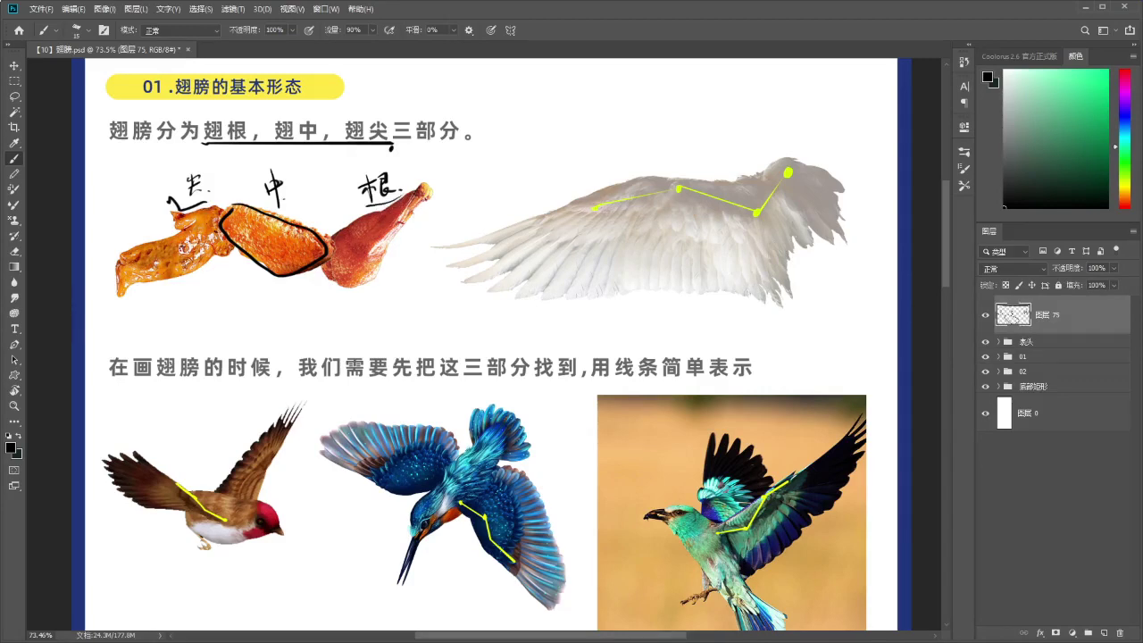
pyautogui.moveTo(427, 191)
pyautogui.mouseDown()
pyautogui.moveTo(411, 246)
pyautogui.moveTo(402, 242)
pyautogui.moveTo(381, 288)
pyautogui.moveTo(354, 302)
pyautogui.mouseUp()
pyautogui.moveTo(364, 244)
pyautogui.mouseDown()
pyautogui.moveTo(398, 194)
pyautogui.moveTo(340, 250)
pyautogui.moveTo(343, 262)
pyautogui.mouseUp()
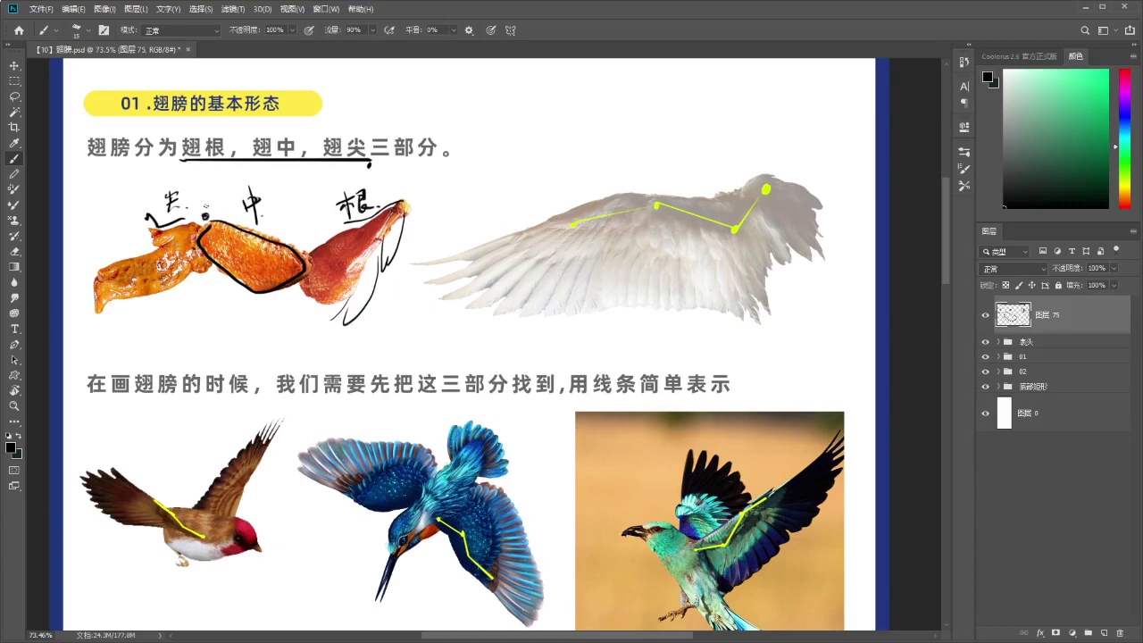
pyautogui.moveTo(203, 209); pyautogui.dragTo(202, 224)
pyautogui.hotkey('ctrl', 'z')
pyautogui.moveTo(436, 209)
pyautogui.mouseDown()
pyautogui.moveTo(552, 163)
pyautogui.moveTo(590, 182)
pyautogui.mouseUp()
pyautogui.hotkey('ctrl', 'z')
pyautogui.keyDown('ctrl'); pyautogui.click(345, 256); pyautogui.keyUp('ctrl')
pyautogui.moveTo(346, 258); pyautogui.dragTo(361, 265)
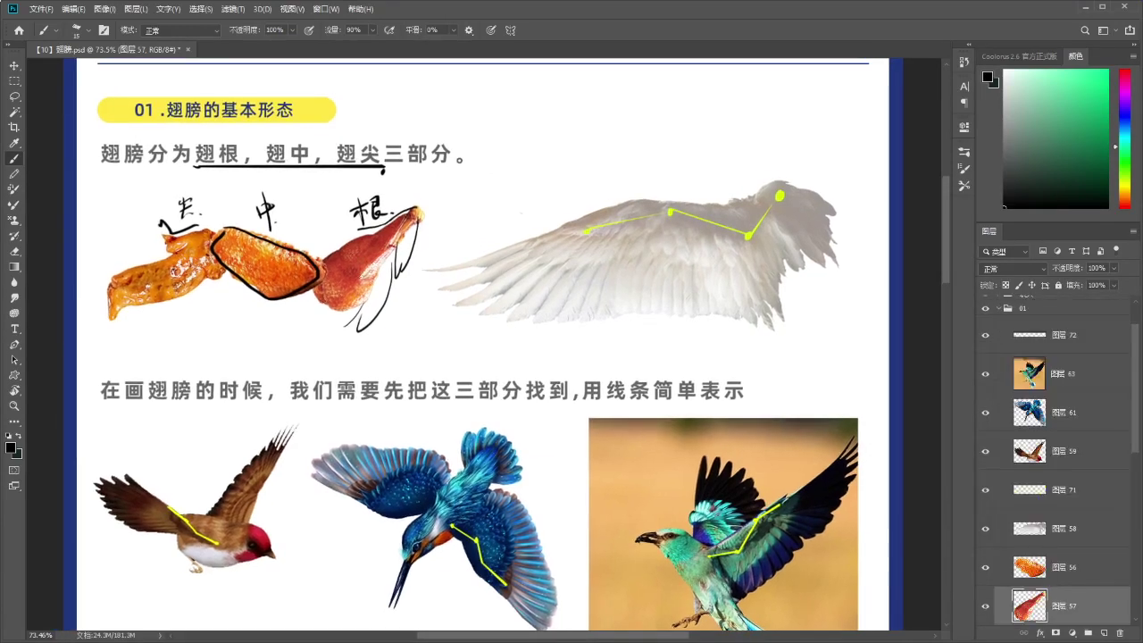
pyautogui.press('l')
pyautogui.press('b')
pyautogui.keyDown('ctrl'); pyautogui.click(782, 200); pyautogui.keyUp('ctrl')
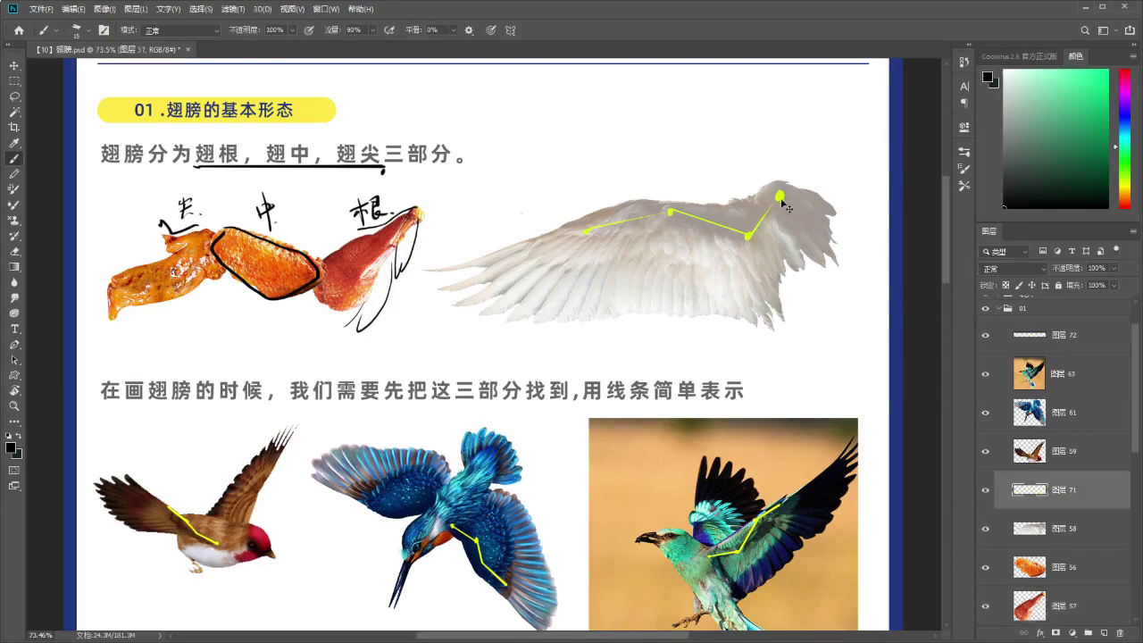
# Return to the annotation layer 图层 75 and mark the white wing's joint between root and middle with a black dot.
pyautogui.hotkey('ctrl', 'shift', 'alt', 'n')
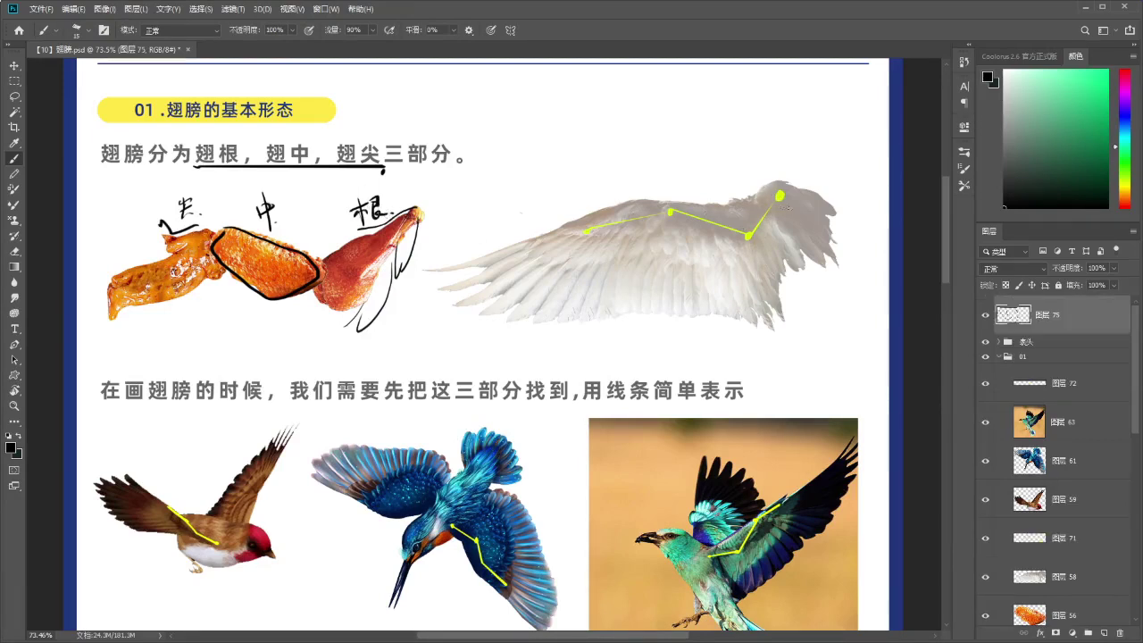
pyautogui.moveTo(780, 195); pyautogui.dragTo(748, 241)
pyautogui.hotkey('ctrl', 'z')
pyautogui.hotkey('ctrl', 'z')
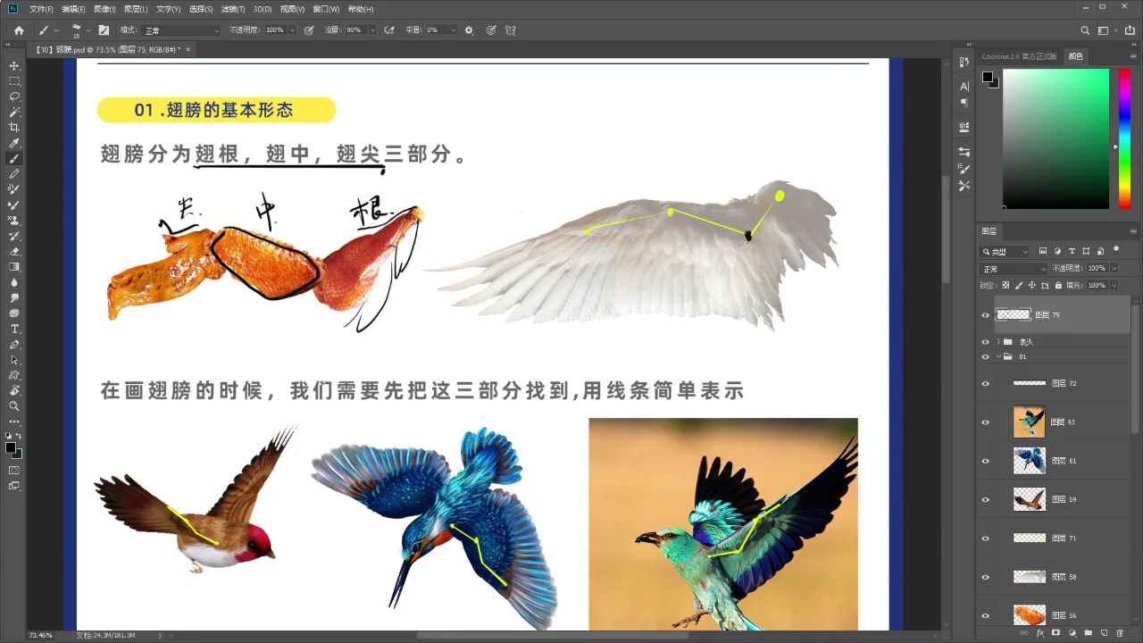
# Select the loose strokes around the drumstick with the Lasso, delete them and drop the selection.
pyautogui.moveTo(486, 198); pyautogui.dragTo(497, 203)
pyautogui.press('l')
pyautogui.moveTo(436, 255)
pyautogui.mouseDown()
pyautogui.moveTo(371, 353)
pyautogui.moveTo(362, 239)
pyautogui.moveTo(398, 227)
pyautogui.moveTo(436, 239)
pyautogui.moveTo(337, 255)
pyautogui.moveTo(223, 225)
pyautogui.moveTo(89, 287)
pyautogui.moveTo(66, 360)
pyautogui.mouseUp()
pyautogui.press('Delete')
pyautogui.hotkey('ctrl', 'd')
pyautogui.press('b')
pyautogui.hotkey('ctrl', 'z')
pyautogui.moveTo(101, 287); pyautogui.dragTo(74, 342)
pyautogui.moveTo(74, 342); pyautogui.dragTo(120, 330)
pyautogui.hotkey('ctrl', 'z')
pyautogui.hotkey('ctrl', 'z')
pyautogui.moveTo(349, 269); pyautogui.dragTo(341, 259)
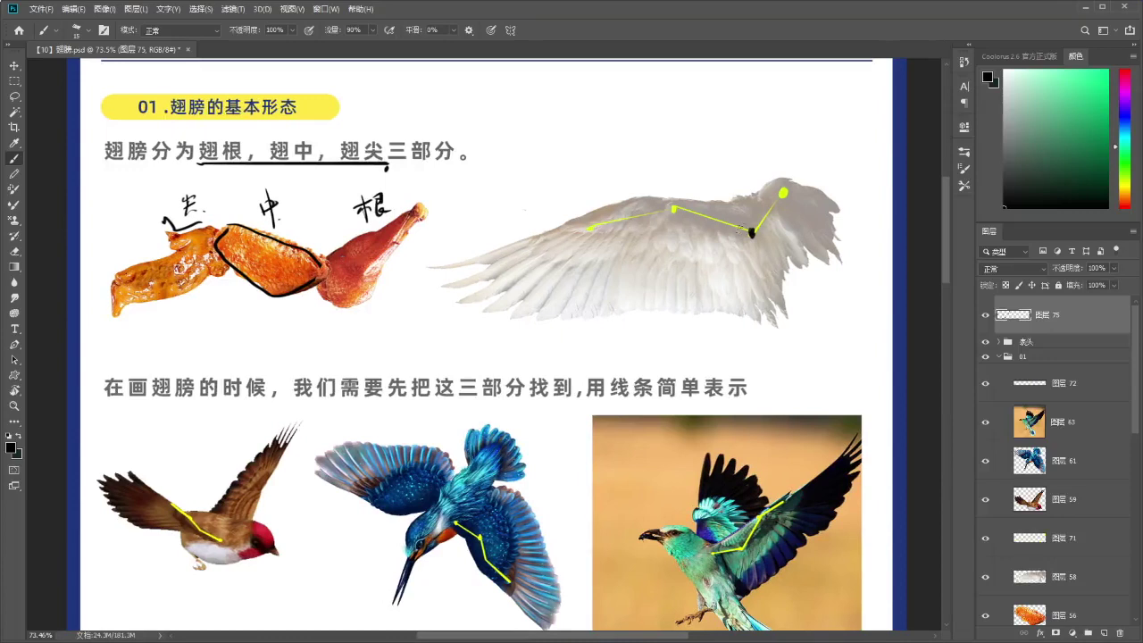
# Draw a bone line from 中 past 根 to the drumstick's end and mark the joint with a small arrow.
pyautogui.moveTo(279, 232)
pyautogui.mouseDown()
pyautogui.moveTo(327, 240)
pyautogui.moveTo(421, 205)
pyautogui.mouseUp()
pyautogui.hotkey('ctrl', 'z')
pyautogui.hotkey('ctrl', 'z')
pyautogui.moveTo(325, 234); pyautogui.dragTo(327, 252)
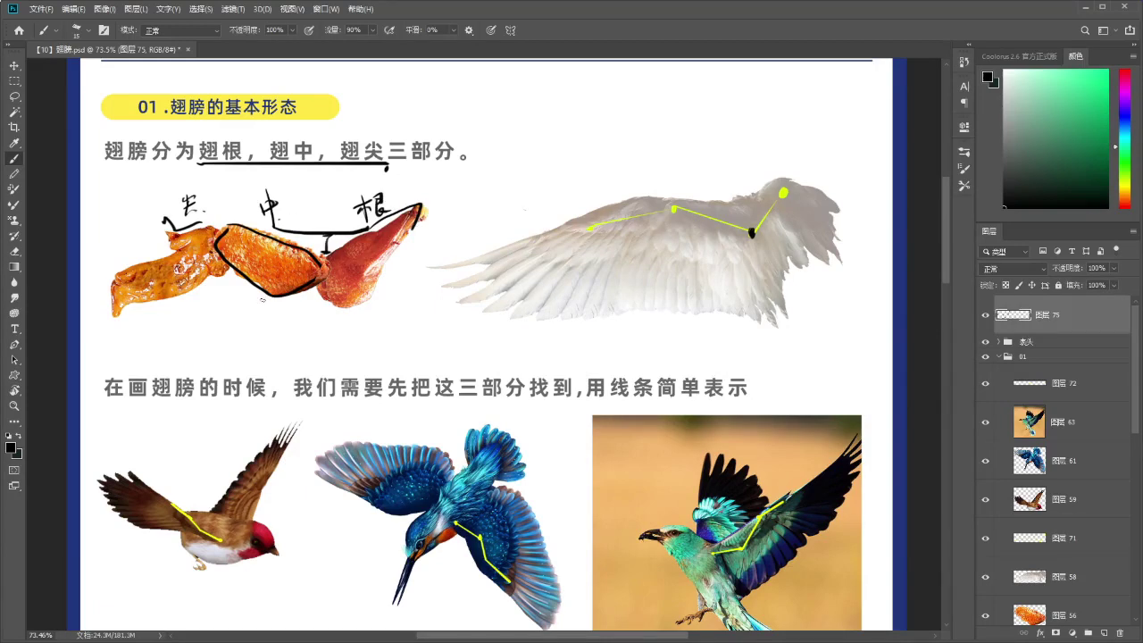
pyautogui.hotkey('ctrl', 'z')
pyautogui.moveTo(317, 220); pyautogui.dragTo(317, 232)
pyautogui.moveTo(313, 226); pyautogui.dragTo(322, 228)
# Sketch a flat wing contour beside the section heading and add a bone line with three joint dots beneath it.
pyautogui.moveTo(615, 129); pyautogui.dragTo(571, 104)
pyautogui.hotkey('ctrl', 'z')
pyautogui.hotkey('ctrl', 'z')
pyautogui.moveTo(631, 124)
pyautogui.mouseDown()
pyautogui.moveTo(578, 101)
pyautogui.moveTo(443, 108)
pyautogui.moveTo(446, 117)
pyautogui.moveTo(402, 128)
pyautogui.mouseUp()
pyautogui.hotkey('ctrl', 'z')
pyautogui.moveTo(446, 110)
pyautogui.mouseDown()
pyautogui.moveTo(394, 128)
pyautogui.moveTo(355, 124)
pyautogui.moveTo(419, 130)
pyautogui.mouseUp()
pyautogui.hotkey('ctrl', 'z')
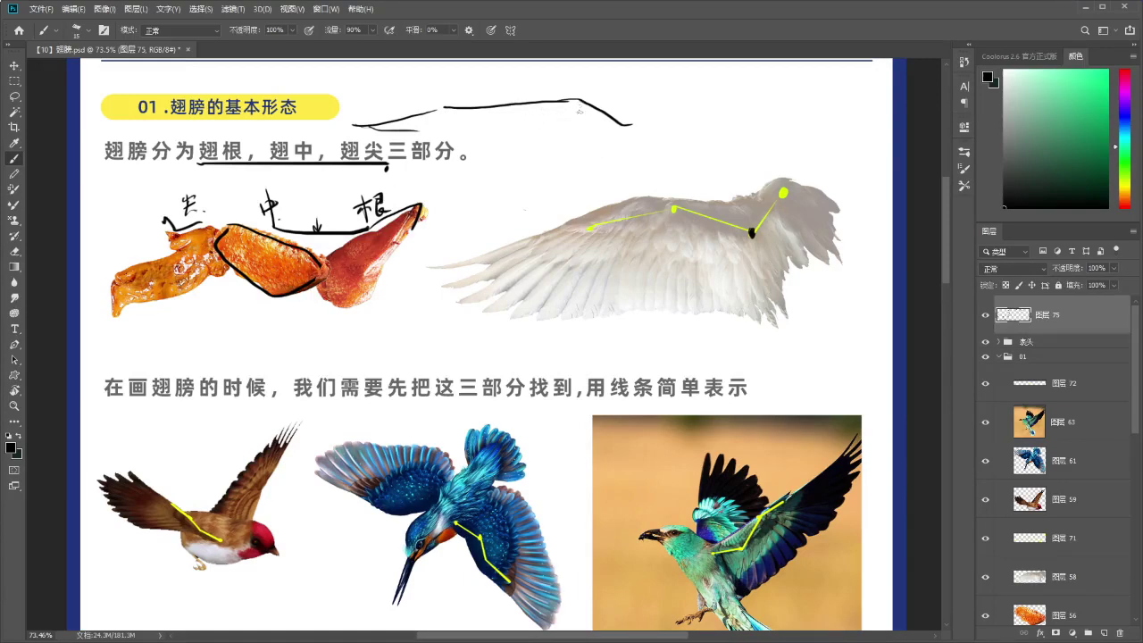
pyautogui.moveTo(581, 105); pyautogui.dragTo(482, 115)
pyautogui.moveTo(592, 151); pyautogui.dragTo(553, 150)
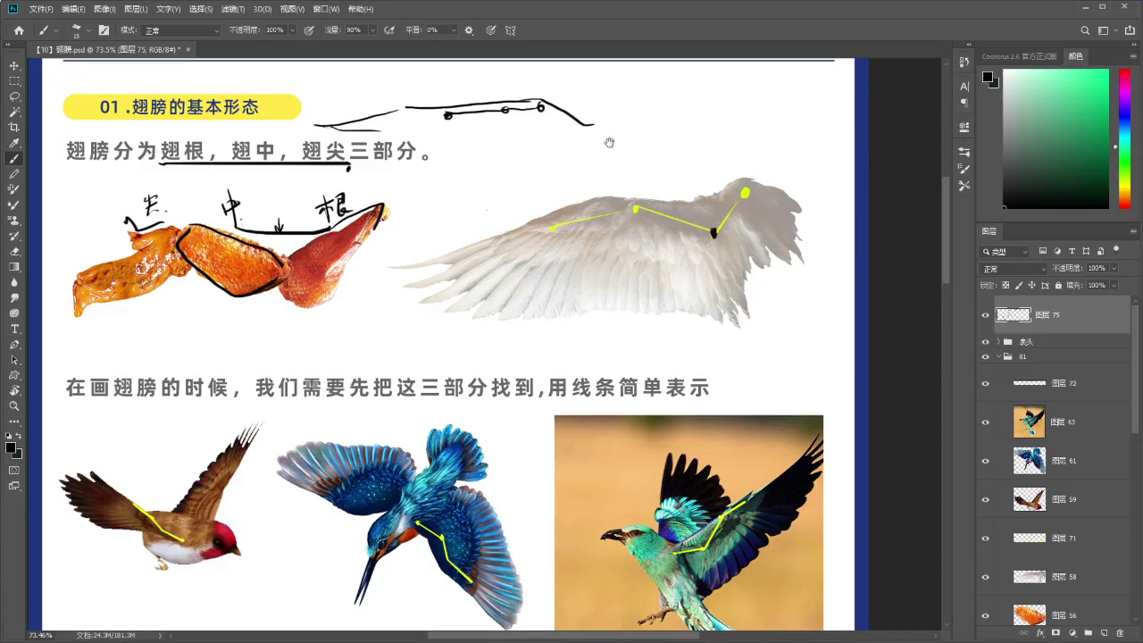
pyautogui.moveTo(588, 157); pyautogui.dragTo(598, 175)
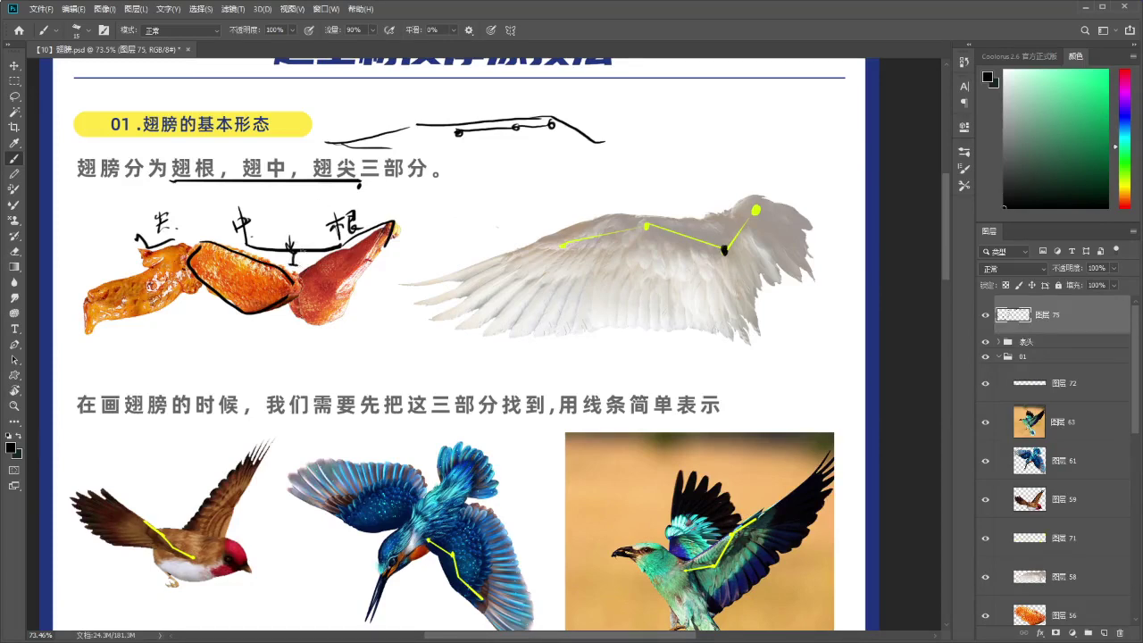
pyautogui.moveTo(292, 257); pyautogui.dragTo(295, 259)
pyautogui.hotkey('ctrl', 'z')
pyautogui.moveTo(698, 242); pyautogui.dragTo(704, 238)
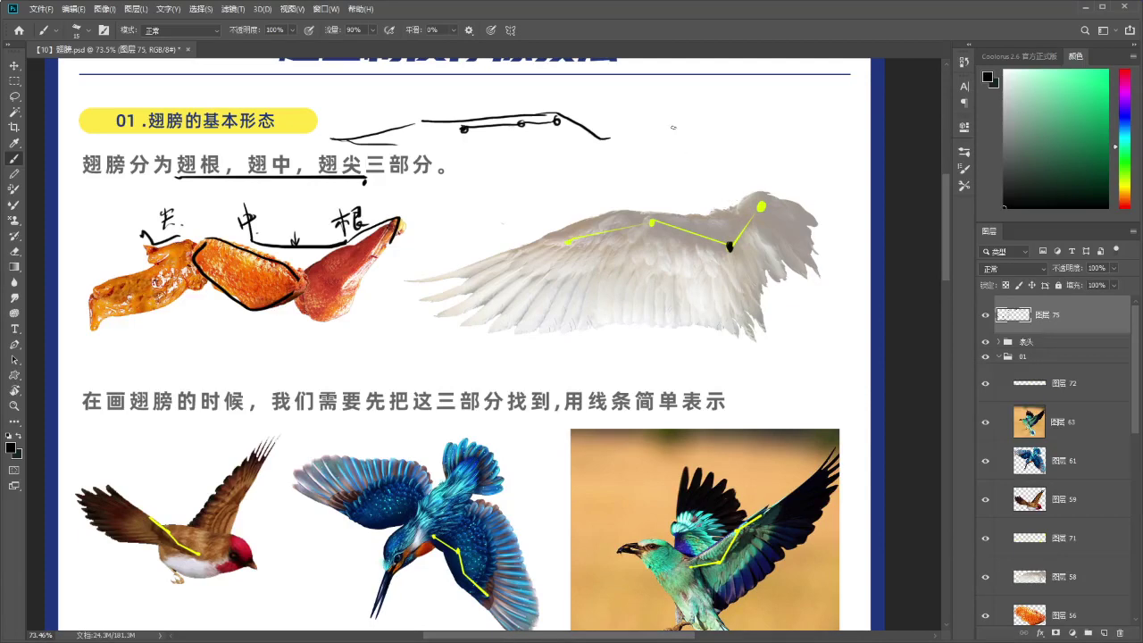
pyautogui.moveTo(714, 105)
pyautogui.mouseDown()
pyautogui.moveTo(627, 112)
pyautogui.moveTo(616, 101)
pyautogui.mouseUp()
pyautogui.hotkey('ctrl', 'z')
pyautogui.moveTo(770, 114)
pyautogui.mouseDown()
pyautogui.moveTo(742, 88)
pyautogui.moveTo(708, 128)
pyautogui.moveTo(672, 95)
pyautogui.moveTo(592, 165)
pyautogui.mouseUp()
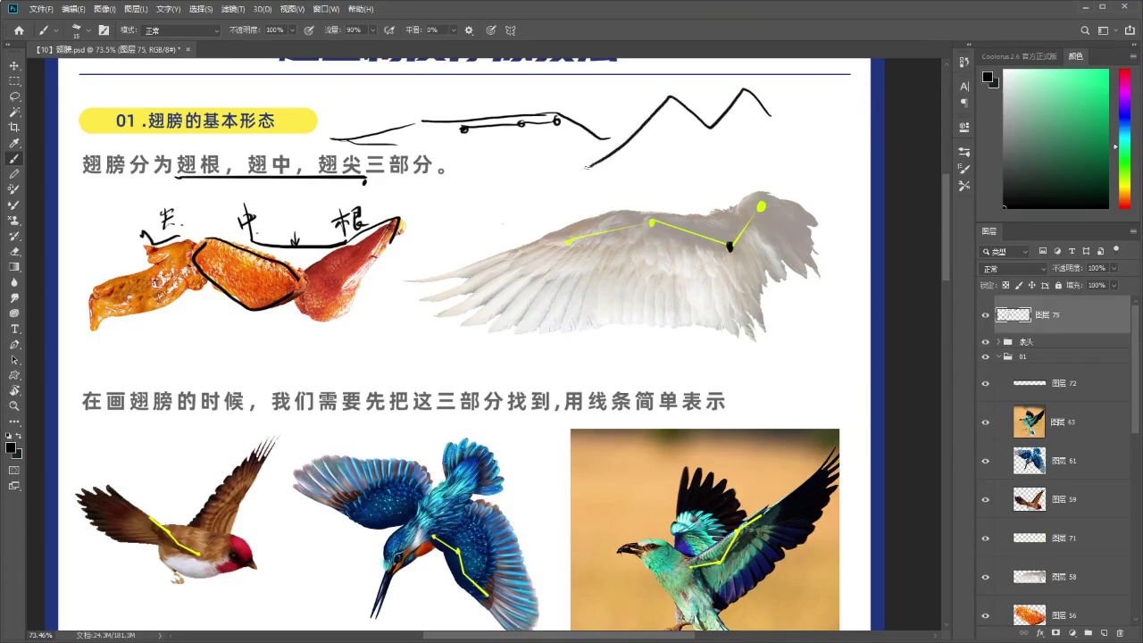
pyautogui.hotkey('ctrl', 'z')
pyautogui.moveTo(740, 190); pyautogui.dragTo(623, 191)
pyautogui.hotkey('ctrl', 'z')
# Sketch a bent wing contour above the white wing, with short feather strokes at its tip.
pyautogui.moveTo(766, 122)
pyautogui.mouseDown()
pyautogui.moveTo(736, 100)
pyautogui.moveTo(636, 135)
pyautogui.moveTo(562, 211)
pyautogui.mouseUp()
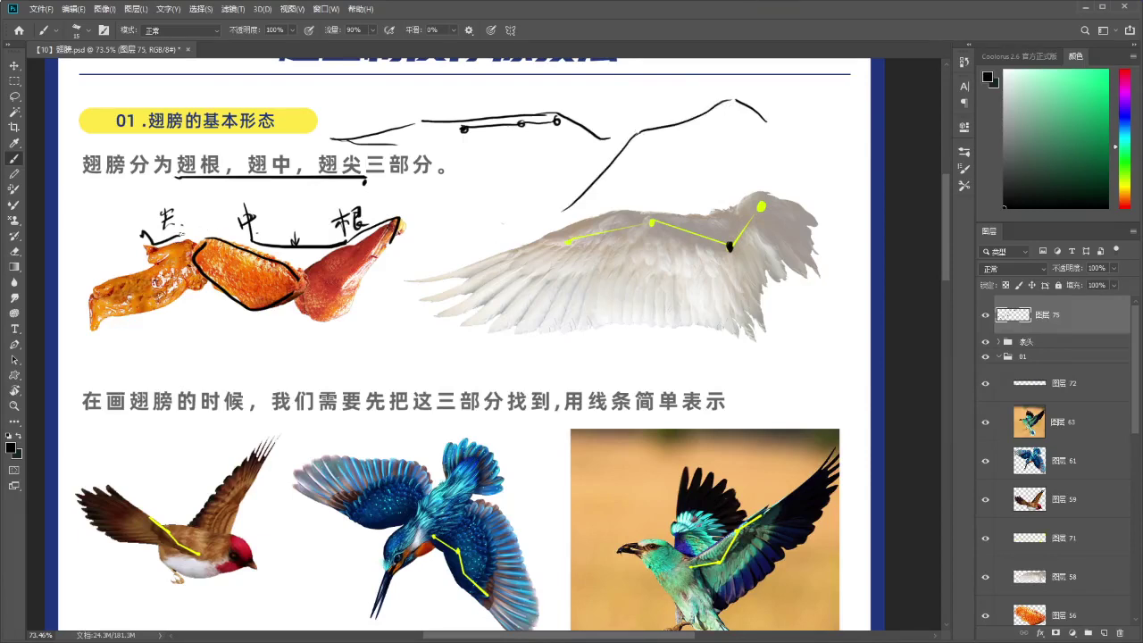
pyautogui.moveTo(630, 149); pyautogui.dragTo(635, 116)
pyautogui.hotkey('ctrl', 'z')
pyautogui.moveTo(632, 157); pyautogui.dragTo(641, 120)
pyautogui.hotkey('ctrl', 'z')
pyautogui.hotkey('ctrl', 'z')
pyautogui.hotkey('ctrl', 'z')
pyautogui.moveTo(573, 202)
pyautogui.mouseDown()
pyautogui.moveTo(549, 219)
pyautogui.moveTo(672, 184)
pyautogui.mouseUp()
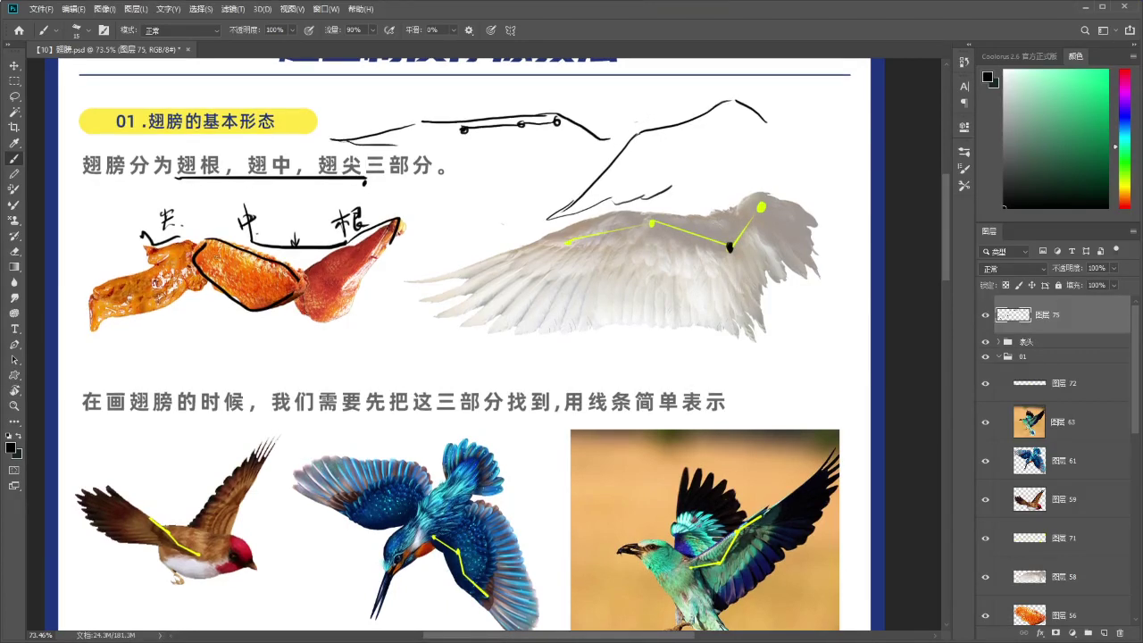
pyautogui.click(201, 242)
pyautogui.hotkey('ctrl', 'z')
pyautogui.moveTo(146, 236); pyautogui.dragTo(148, 239)
pyautogui.hotkey('ctrl', 'z')
pyautogui.moveTo(671, 208); pyautogui.dragTo(669, 206)
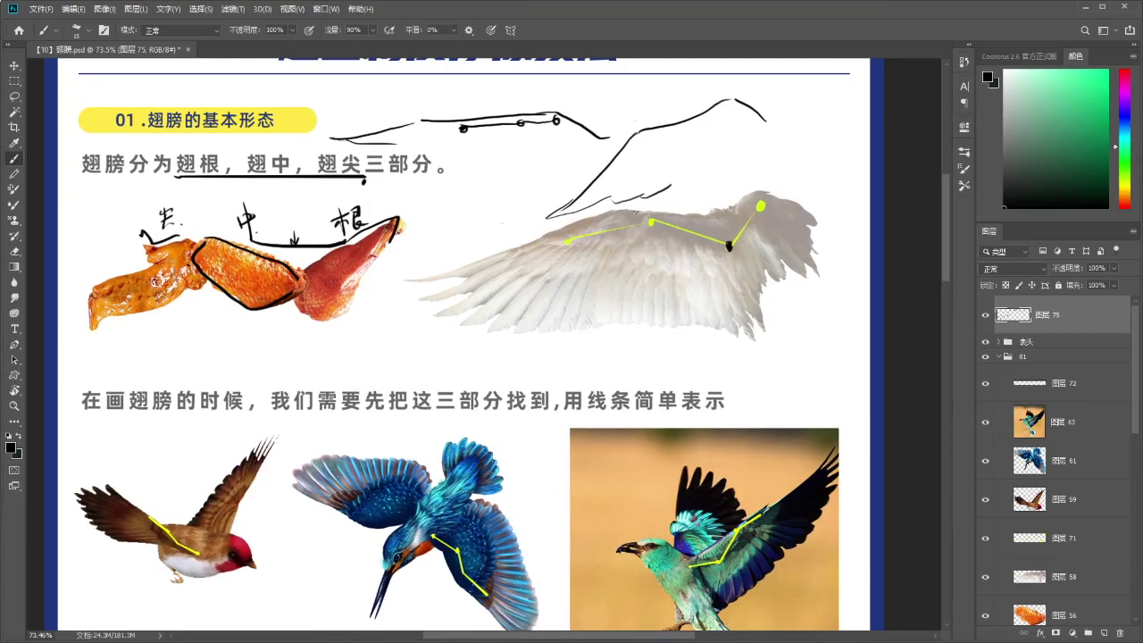
# Outline the tip segment of the white wing around its yellow bone line.
pyautogui.click(650, 221)
pyautogui.hotkey('ctrl', 'z')
pyautogui.moveTo(554, 257)
pyautogui.mouseDown()
pyautogui.moveTo(574, 230)
pyautogui.moveTo(636, 222)
pyautogui.mouseUp()
pyautogui.hotkey('ctrl', 'z')
pyautogui.hotkey('ctrl', 'z')
pyautogui.moveTo(654, 213)
pyautogui.mouseDown()
pyautogui.moveTo(676, 225)
pyautogui.moveTo(650, 231)
pyautogui.mouseUp()
pyautogui.moveTo(552, 264)
pyautogui.mouseDown()
pyautogui.moveTo(603, 260)
pyautogui.moveTo(650, 242)
pyautogui.moveTo(625, 240)
pyautogui.mouseUp()
# Set the Eraser to the 圆笔 brush preset from the 画笔 folder.
pyautogui.press('e')
pyautogui.click(964, 152)
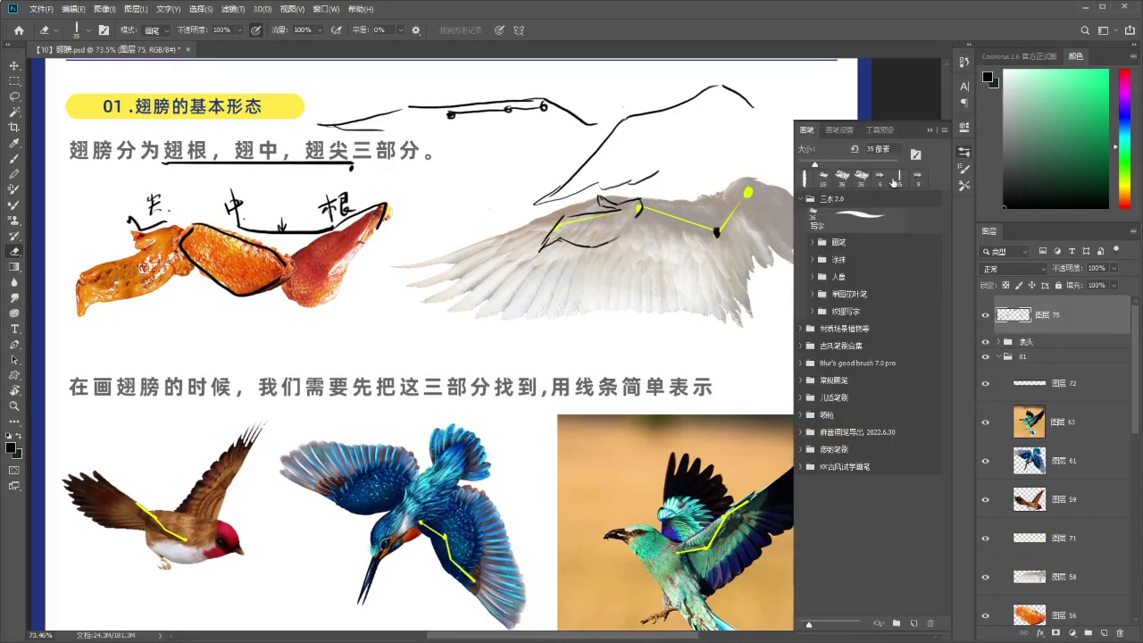
pyautogui.click(812, 243)
pyautogui.click(836, 283)
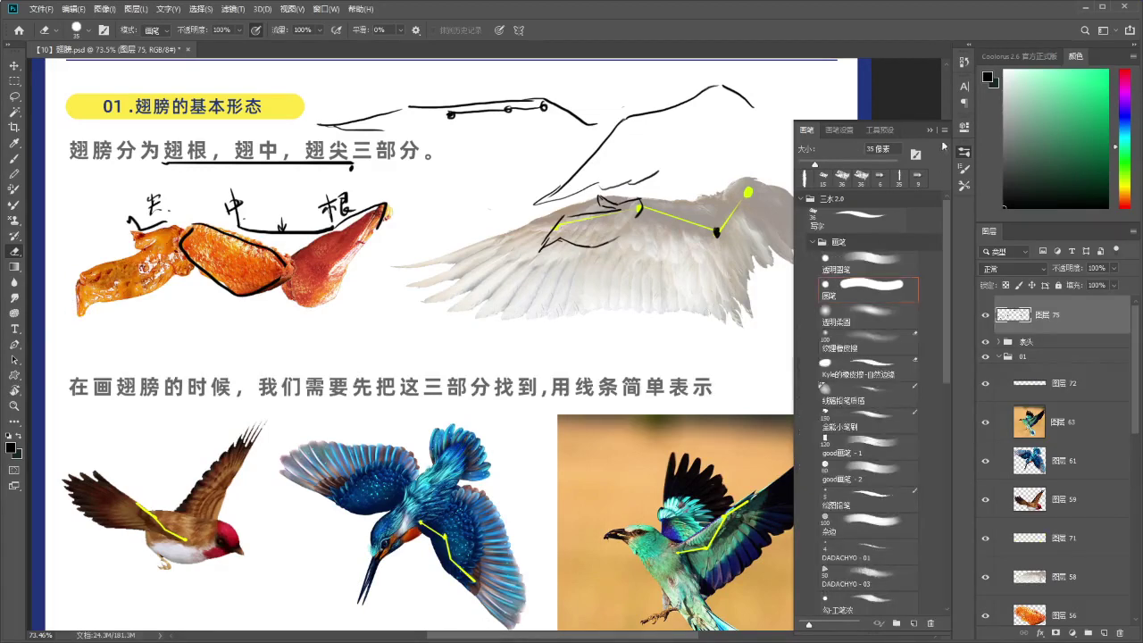
pyautogui.click(930, 130)
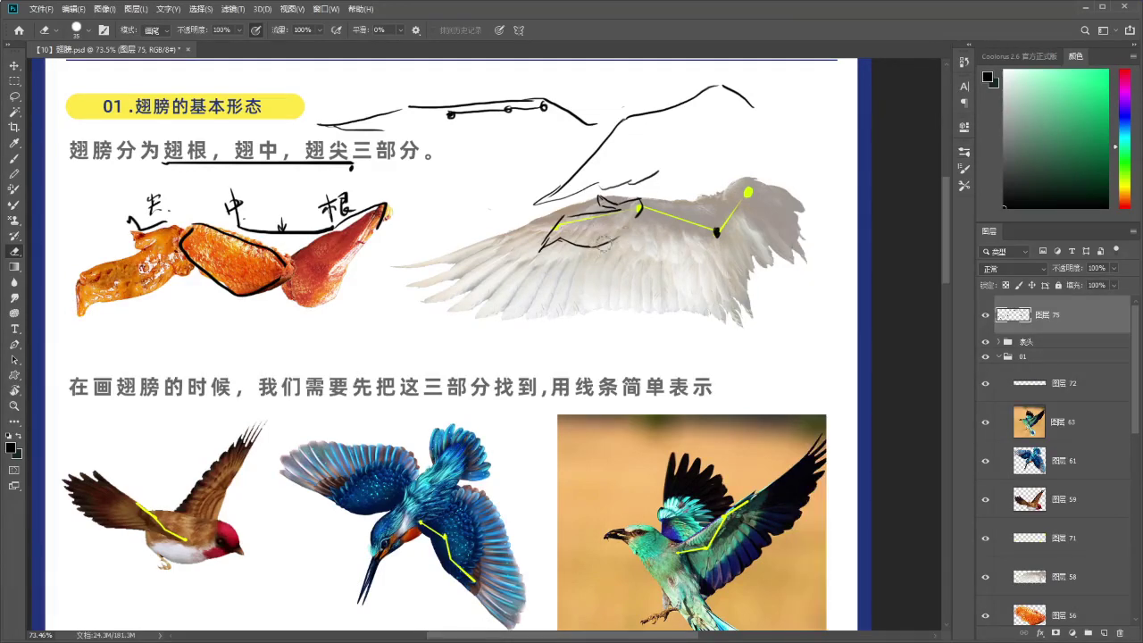
# Complete the lower edge of the tip outline and outline the middle segment of the white wing.
pyautogui.press('b')
pyautogui.moveTo(590, 247)
pyautogui.mouseDown()
pyautogui.moveTo(643, 218)
pyautogui.moveTo(645, 235)
pyautogui.moveTo(694, 236)
pyautogui.mouseUp()
pyautogui.press('e')
pyautogui.click(259, 31)
pyautogui.press('b')
pyautogui.moveTo(654, 198); pyautogui.dragTo(703, 216)
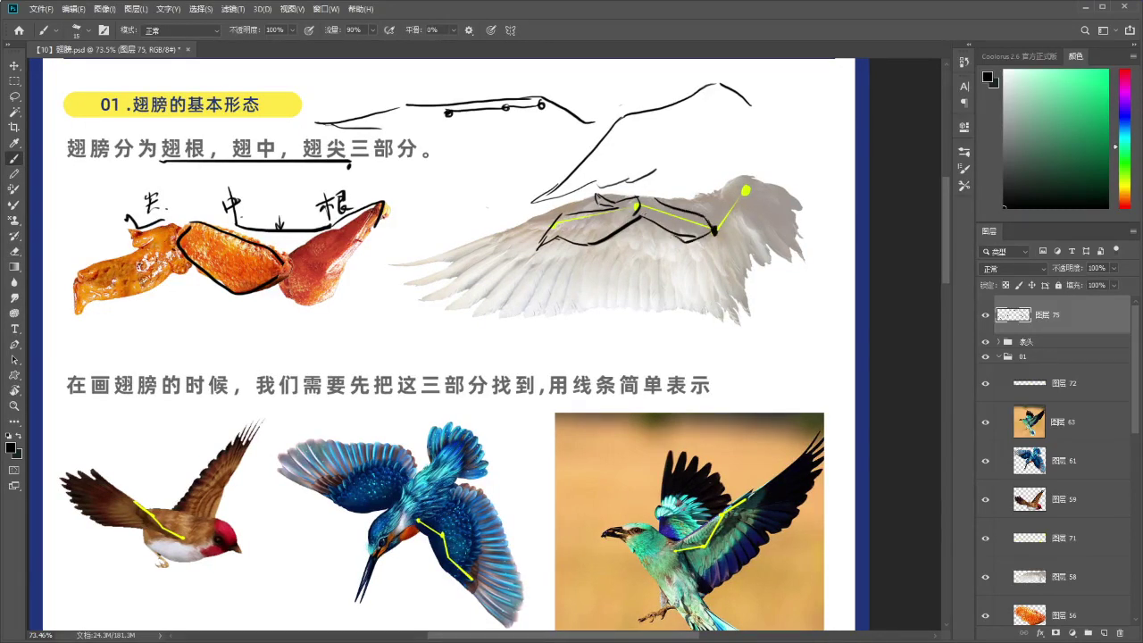
# Erase part of the outline near the black joint dot and outline the root segment of the white wing.
pyautogui.press('e')
pyautogui.moveTo(714, 227)
pyautogui.mouseDown()
pyautogui.moveTo(746, 213)
pyautogui.moveTo(746, 184)
pyautogui.moveTo(744, 223)
pyautogui.moveTo(724, 239)
pyautogui.mouseUp()
pyautogui.press('b')
pyautogui.press('w')
pyautogui.press('e')
pyautogui.press('b')
pyautogui.moveTo(692, 171); pyautogui.dragTo(742, 188)
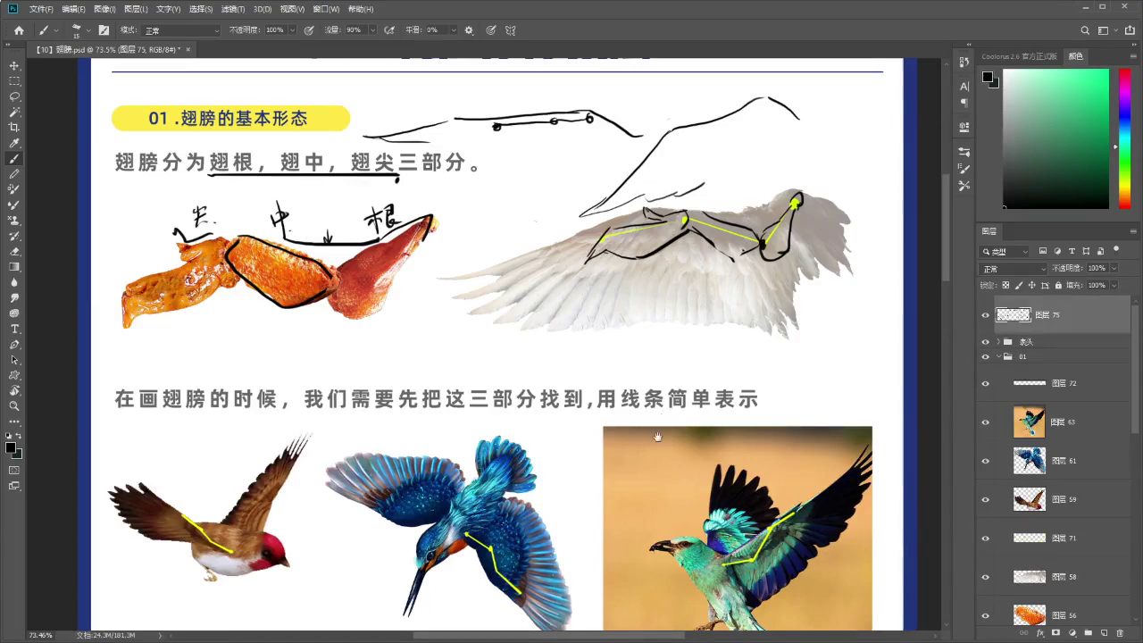
# Mark the joints on the brown bird's yellow wing line and sketch a simplified wing with curved cross lines below the bird.
pyautogui.scroll(-3, 656, 343)
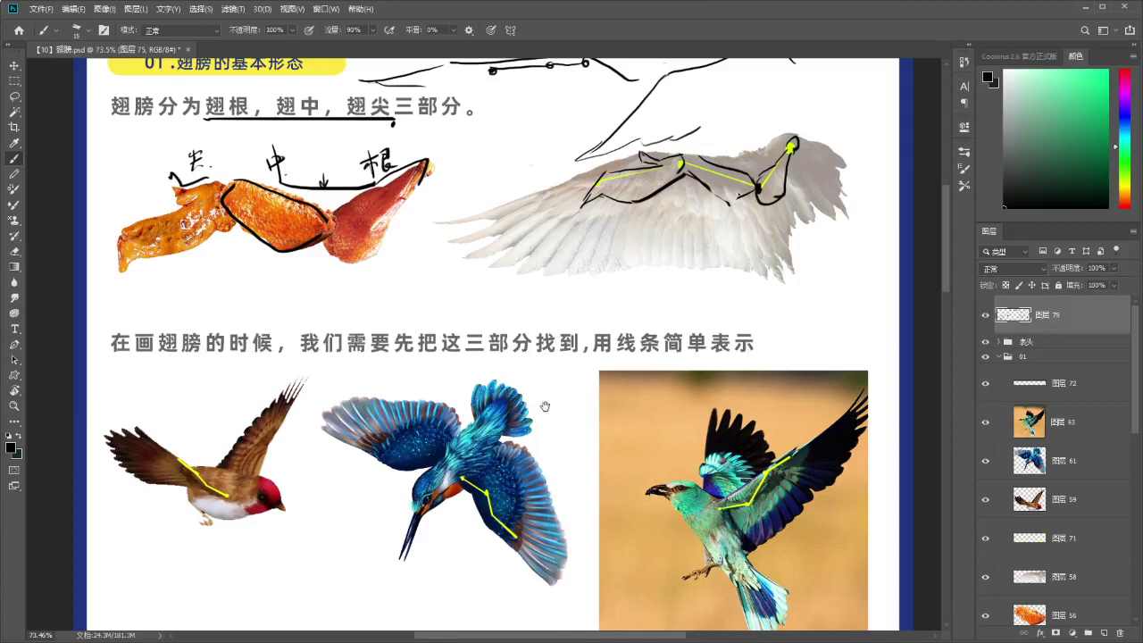
pyautogui.moveTo(557, 396); pyautogui.dragTo(558, 370)
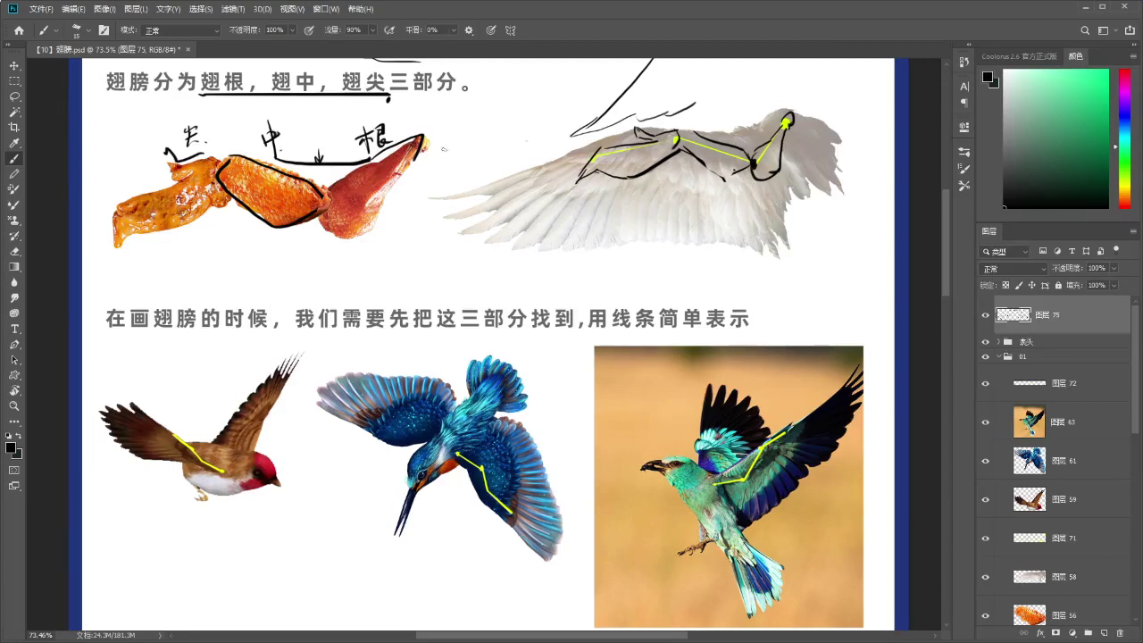
pyautogui.moveTo(417, 327); pyautogui.dragTo(416, 323)
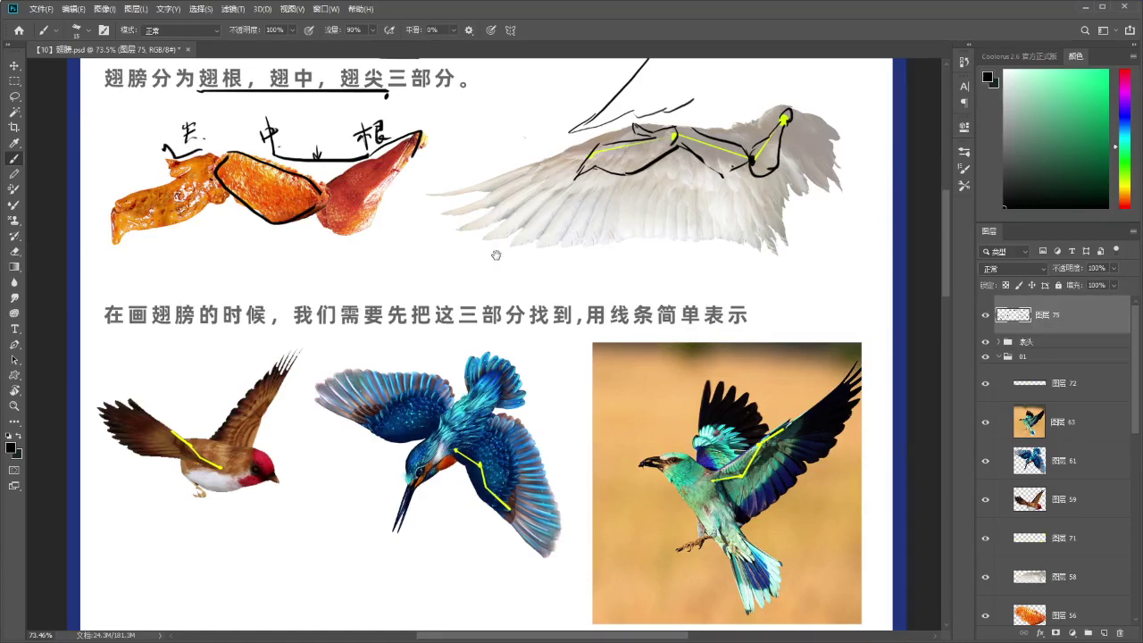
pyautogui.scroll(-1, 370, 420)
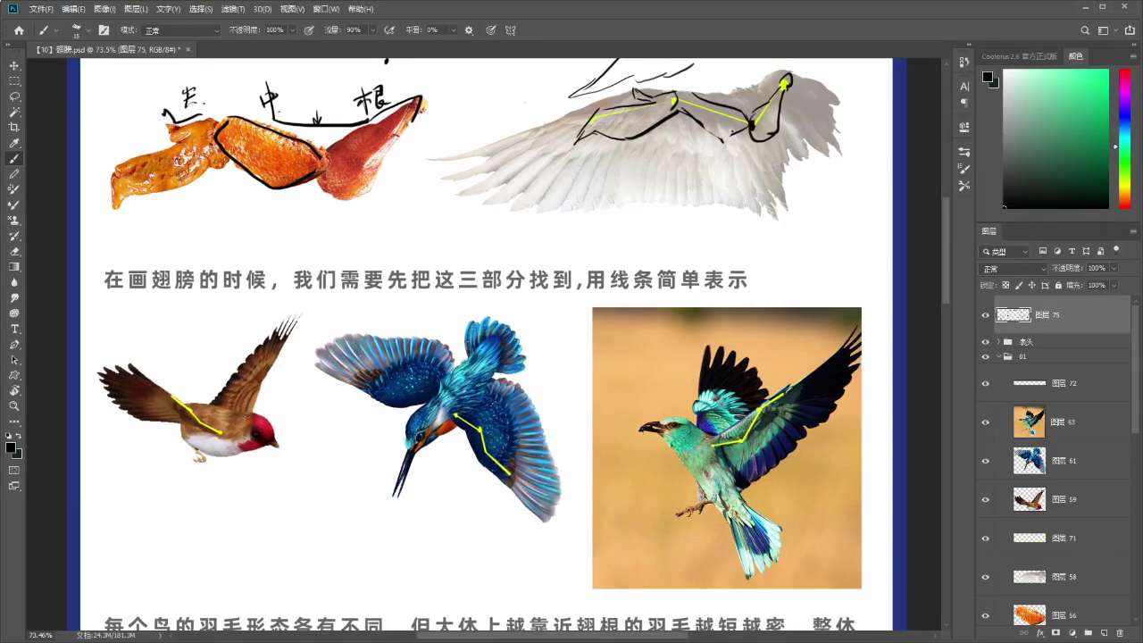
pyautogui.moveTo(247, 418); pyautogui.dragTo(279, 403)
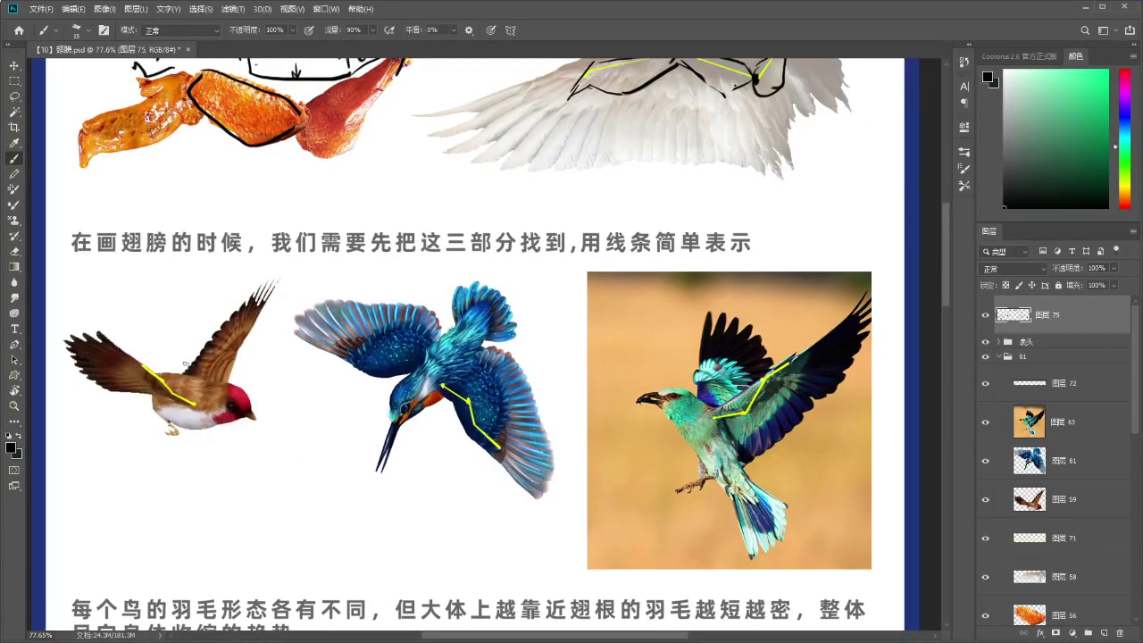
pyautogui.moveTo(153, 467)
pyautogui.mouseDown()
pyautogui.moveTo(247, 544)
pyautogui.moveTo(124, 487)
pyautogui.moveTo(122, 503)
pyautogui.mouseUp()
pyautogui.hotkey('ctrl', 'z')
pyautogui.hotkey('ctrl', 'z')
pyautogui.moveTo(145, 457); pyautogui.dragTo(119, 496)
pyautogui.moveTo(122, 501); pyautogui.dragTo(219, 548)
pyautogui.hotkey('ctrl', 'z')
pyautogui.hotkey('ctrl', 'z')
pyautogui.moveTo(132, 505); pyautogui.dragTo(243, 546)
pyautogui.moveTo(146, 479)
pyautogui.mouseDown()
pyautogui.moveTo(147, 468)
pyautogui.moveTo(195, 491)
pyautogui.mouseUp()
pyautogui.hotkey('ctrl', 'z')
pyautogui.moveTo(135, 497)
pyautogui.mouseDown()
pyautogui.moveTo(254, 517)
pyautogui.moveTo(259, 531)
pyautogui.moveTo(201, 424)
pyautogui.mouseUp()
pyautogui.hotkey('ctrl', 'z')
pyautogui.hotkey('ctrl', 'z')
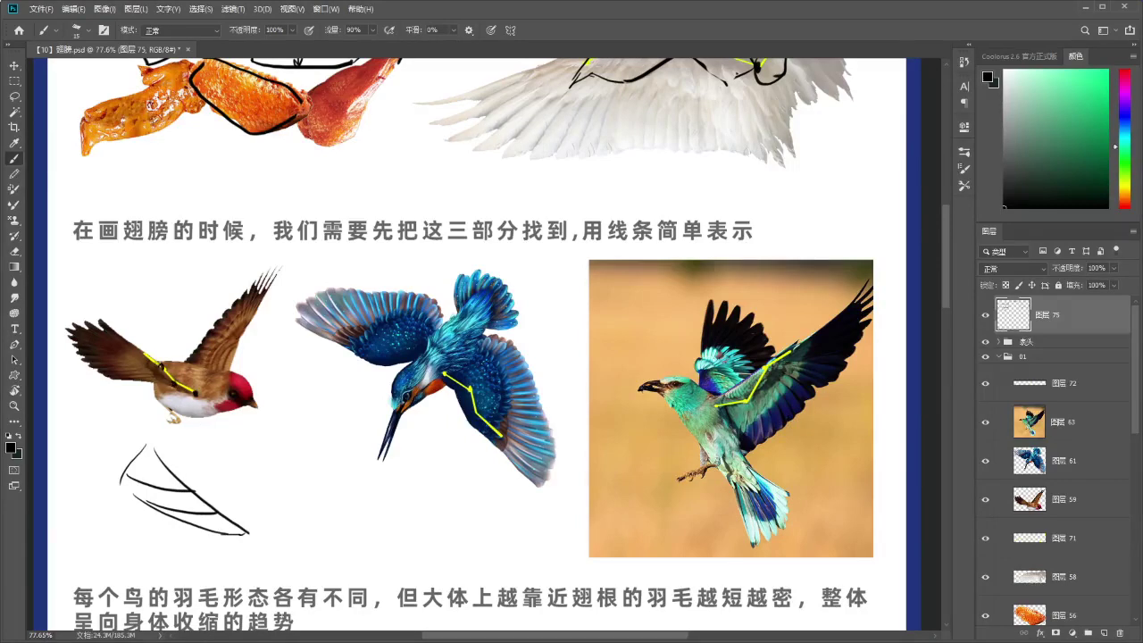
# Sketch a jointed wing bone line with black joint dots between the simplified wing sketch and the blue bird.
pyautogui.keyDown('ctrl'); pyautogui.moveTo(201, 481); pyautogui.dragTo(210, 480); pyautogui.keyUp('ctrl')
pyautogui.moveTo(295, 488); pyautogui.dragTo(275, 461)
pyautogui.click(320, 497)
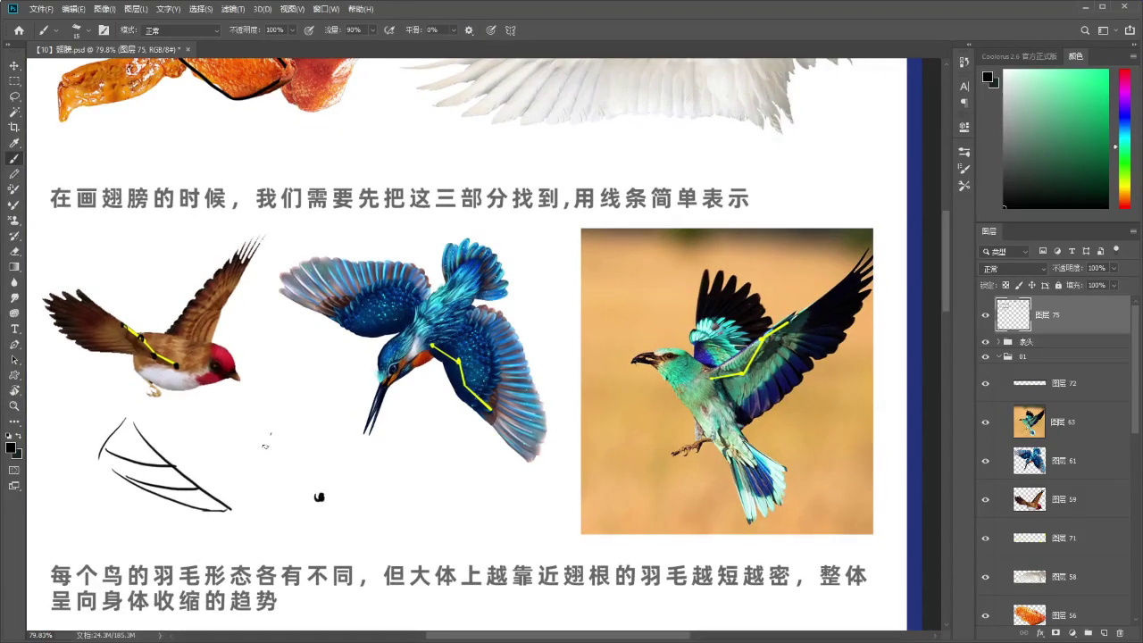
pyautogui.hotkey('ctrl', 'z')
pyautogui.moveTo(358, 473)
pyautogui.mouseDown()
pyautogui.moveTo(295, 455)
pyautogui.moveTo(250, 407)
pyautogui.moveTo(216, 415)
pyautogui.moveTo(241, 412)
pyautogui.moveTo(224, 407)
pyautogui.mouseUp()
pyautogui.click(249, 409)
pyautogui.hotkey('ctrl', 'z')
pyautogui.hotkey('ctrl', 'z')
pyautogui.hotkey('ctrl', 'z')
pyautogui.click(224, 407)
# Draw the upper contour from the middle joint of the bone line to a rounded shoulder around the root joint.
pyautogui.moveTo(279, 232); pyautogui.dragTo(319, 351)
pyautogui.moveTo(133, 167); pyautogui.dragTo(84, 242)
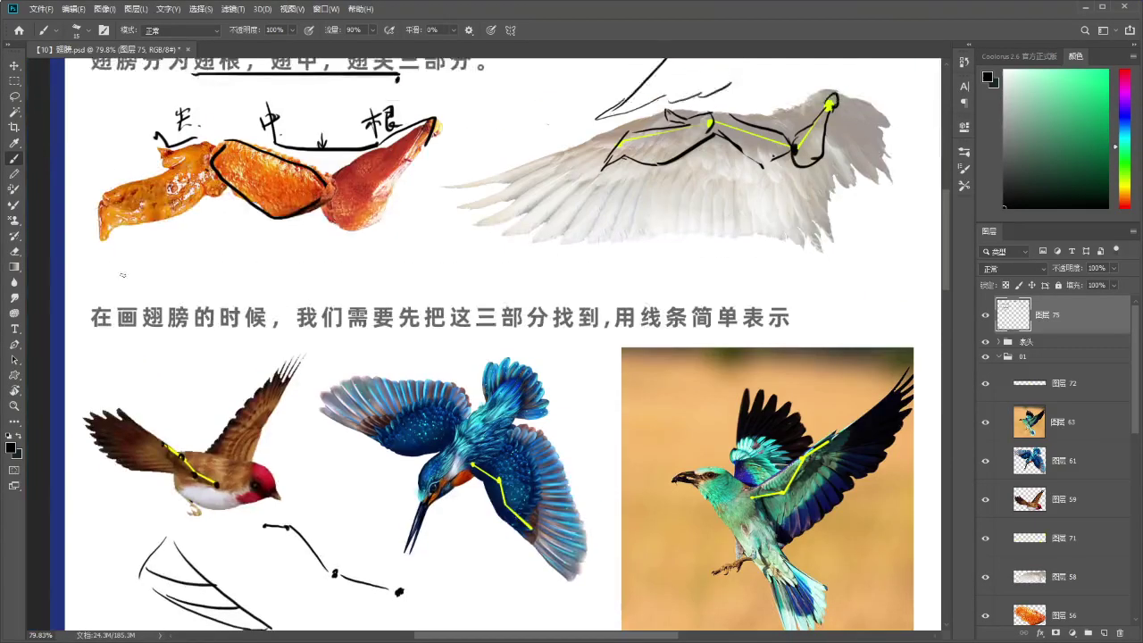
pyautogui.hotkey('ctrl', 'z')
pyautogui.moveTo(394, 500); pyautogui.dragTo(396, 383)
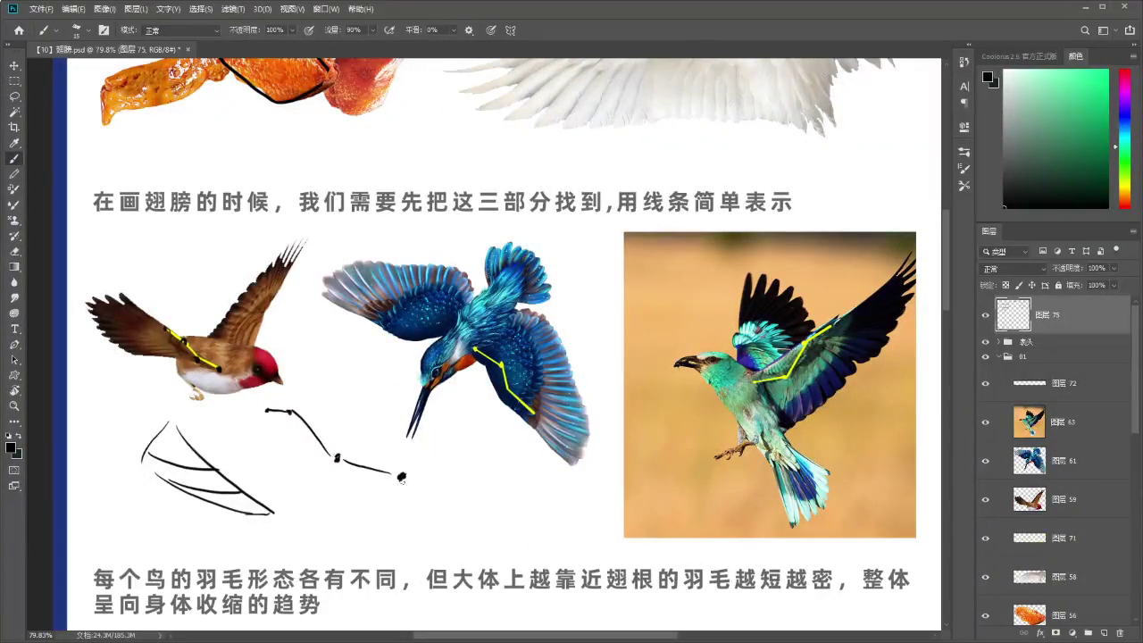
pyautogui.moveTo(392, 496)
pyautogui.mouseDown()
pyautogui.moveTo(407, 471)
pyautogui.moveTo(372, 461)
pyautogui.mouseUp()
pyautogui.moveTo(362, 453)
pyautogui.mouseDown()
pyautogui.moveTo(295, 412)
pyautogui.moveTo(400, 465)
pyautogui.mouseUp()
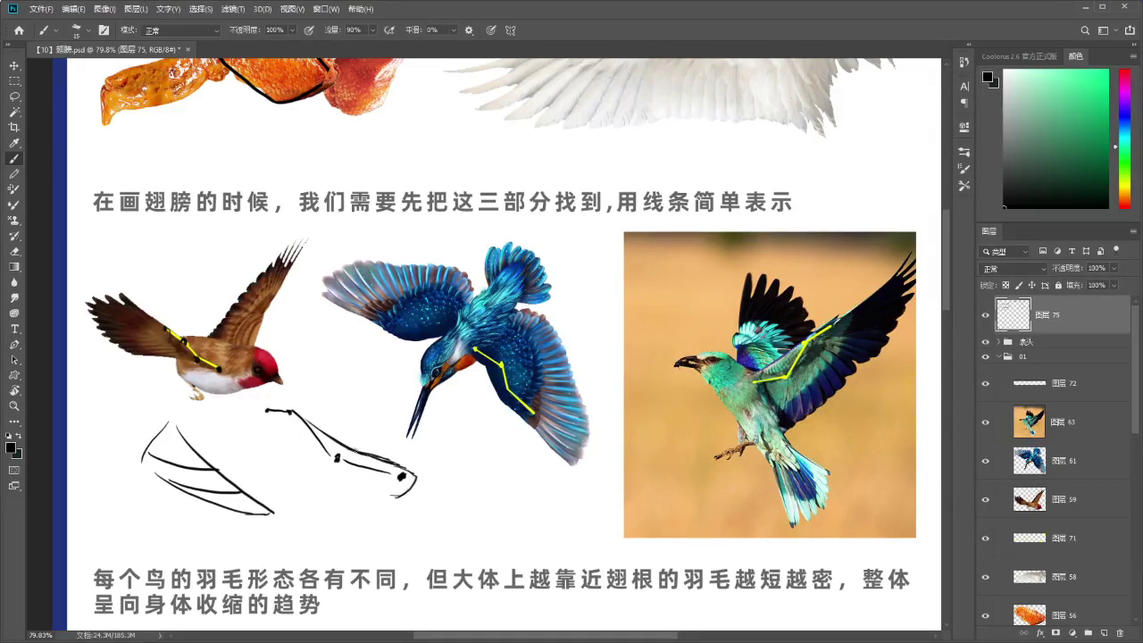
pyautogui.scroll(-1, 358, 447)
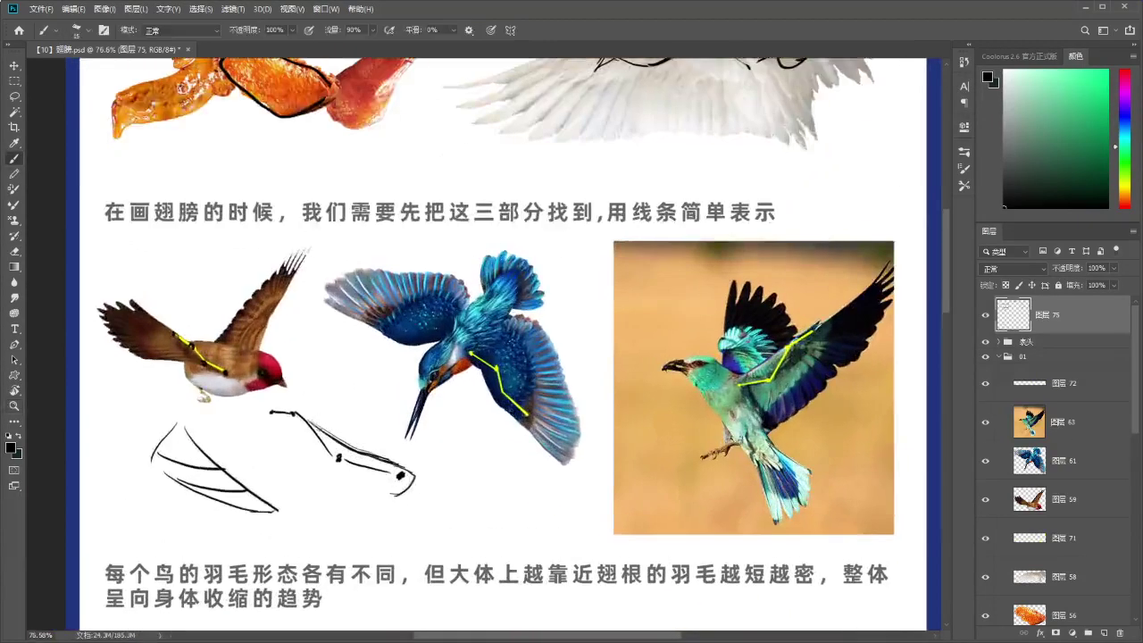
# Extend the sketched wing into a long tip reaching toward the brown bird and erase part of its edge.
pyautogui.moveTo(320, 432)
pyautogui.mouseDown()
pyautogui.moveTo(298, 407)
pyautogui.moveTo(193, 378)
pyautogui.mouseUp()
pyautogui.hotkey('ctrl', 'z')
pyautogui.moveTo(287, 398)
pyautogui.mouseDown()
pyautogui.moveTo(206, 378)
pyautogui.moveTo(375, 496)
pyautogui.moveTo(394, 492)
pyautogui.mouseUp()
pyautogui.press('e')
pyautogui.moveTo(278, 436)
pyautogui.mouseDown()
pyautogui.moveTo(227, 406)
pyautogui.moveTo(300, 451)
pyautogui.mouseUp()
pyautogui.press('b')
pyautogui.moveTo(185, 364)
pyautogui.mouseDown()
pyautogui.moveTo(205, 394)
pyautogui.moveTo(308, 460)
pyautogui.mouseUp()
# Sketch overlapping scalloped feathers along the lower side of the jointed wing, from the tip to the shoulder.
pyautogui.moveTo(293, 458); pyautogui.dragTo(351, 477)
pyautogui.moveTo(340, 460); pyautogui.dragTo(323, 457)
pyautogui.press('e')
pyautogui.press('b')
pyautogui.moveTo(264, 422); pyautogui.dragTo(312, 454)
pyautogui.hotkey('ctrl', 'z')
pyautogui.moveTo(376, 476); pyautogui.dragTo(375, 470)
pyautogui.scroll(-2, 482, 437)
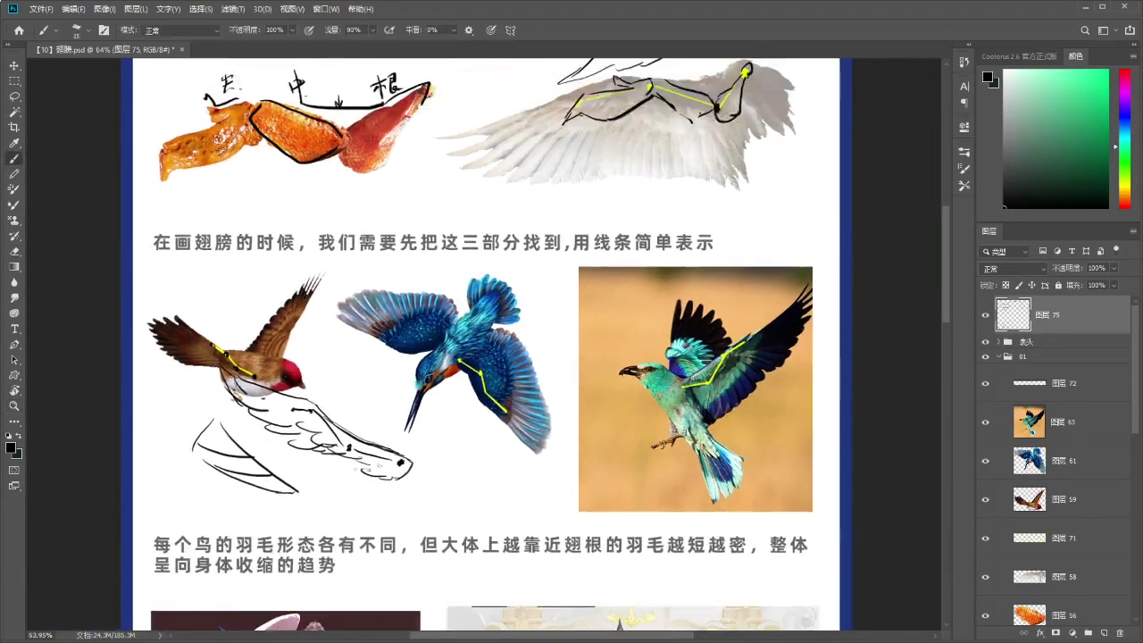
# Lasso the feathered wing sketch, then scale and rotate it to sit clear of the brown bird beside the simplified wing.
pyautogui.moveTo(432, 444); pyautogui.dragTo(419, 463)
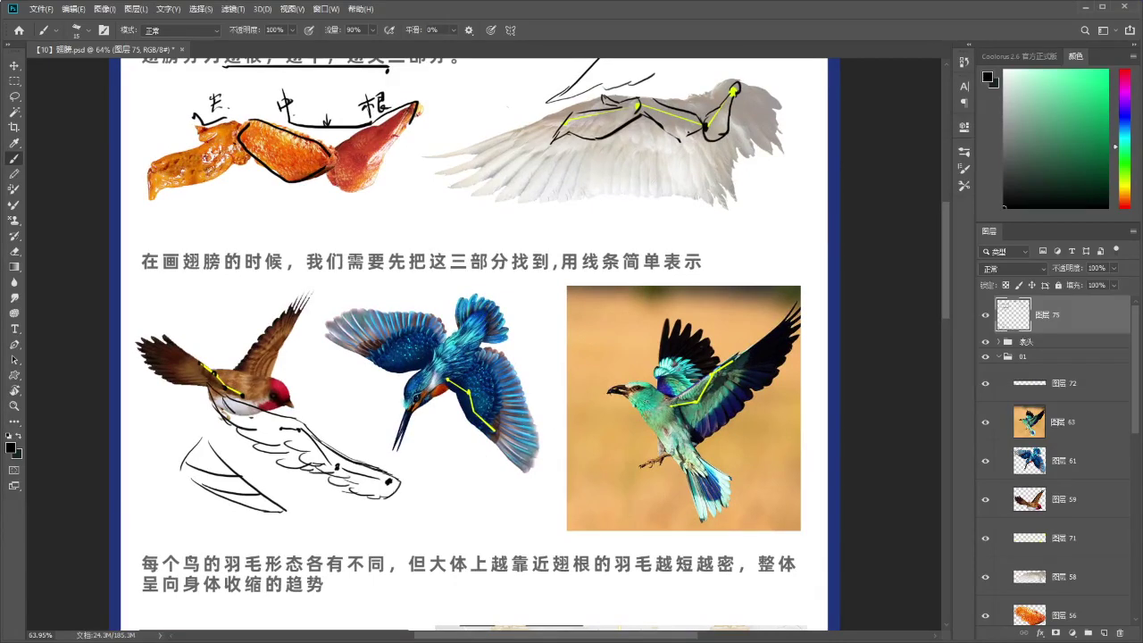
pyautogui.moveTo(477, 409); pyautogui.dragTo(512, 411)
pyautogui.press('l')
pyautogui.moveTo(373, 463)
pyautogui.mouseDown()
pyautogui.moveTo(417, 516)
pyautogui.moveTo(357, 527)
pyautogui.moveTo(208, 466)
pyautogui.moveTo(158, 393)
pyautogui.moveTo(161, 379)
pyautogui.moveTo(268, 419)
pyautogui.mouseUp()
pyautogui.hotkey('ctrl', 't')
pyautogui.moveTo(335, 490); pyautogui.dragTo(395, 509)
pyautogui.moveTo(474, 395); pyautogui.dragTo(408, 436)
pyautogui.moveTo(384, 482); pyautogui.dragTo(405, 489)
pyautogui.moveTo(474, 473); pyautogui.dragTo(453, 443)
pyautogui.moveTo(413, 474); pyautogui.dragTo(414, 457)
pyautogui.press('Return')
pyautogui.hotkey('ctrl', 'd')
pyautogui.press('b')
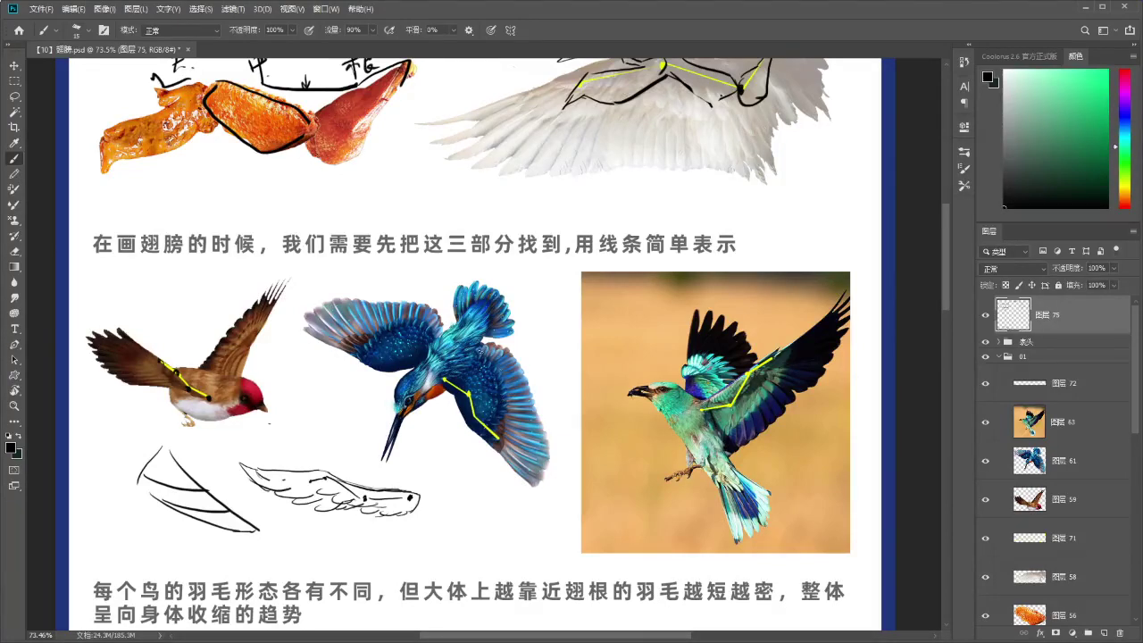
# Mark the joints on the blue bird's yellow wing line with black dots.
pyautogui.moveTo(547, 366); pyautogui.dragTo(529, 356)
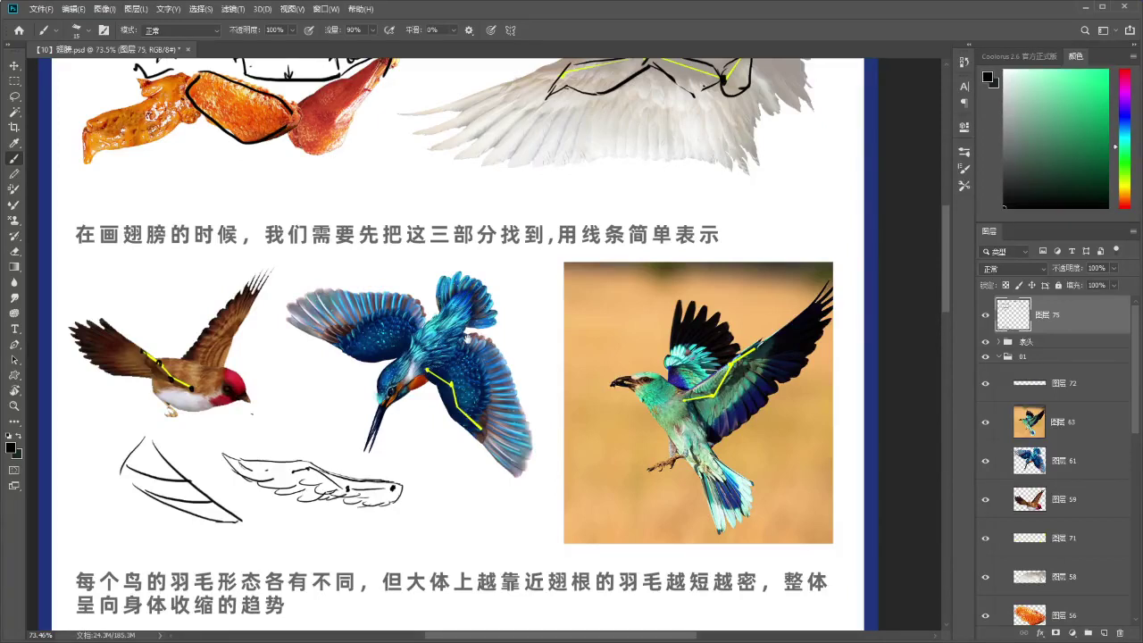
pyautogui.moveTo(427, 395); pyautogui.dragTo(425, 417)
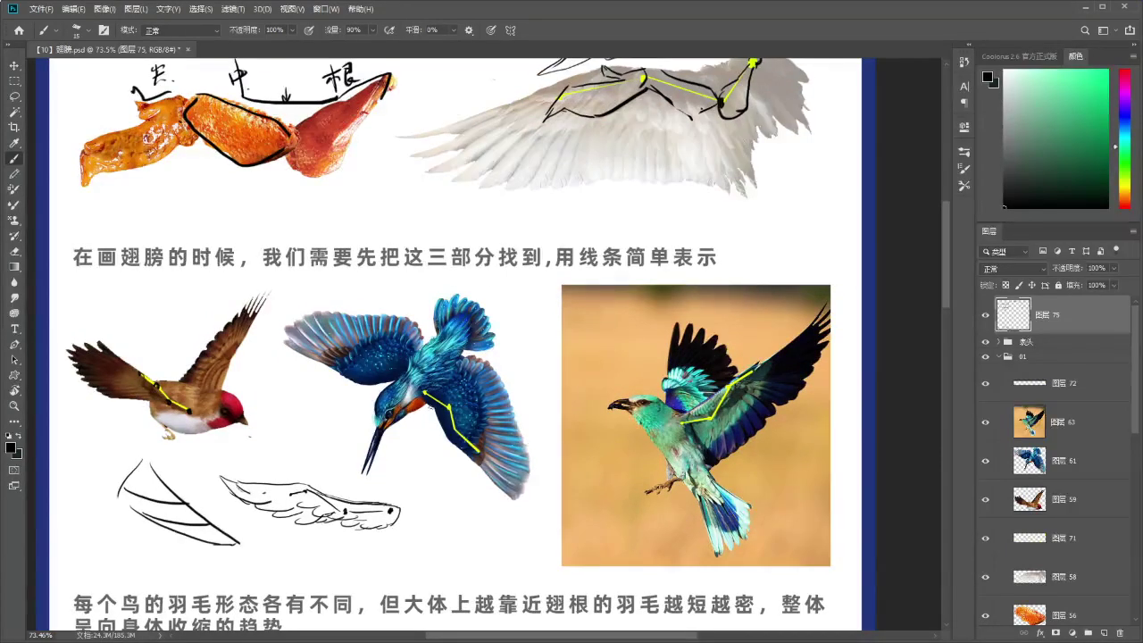
pyautogui.moveTo(429, 406); pyautogui.dragTo(452, 410)
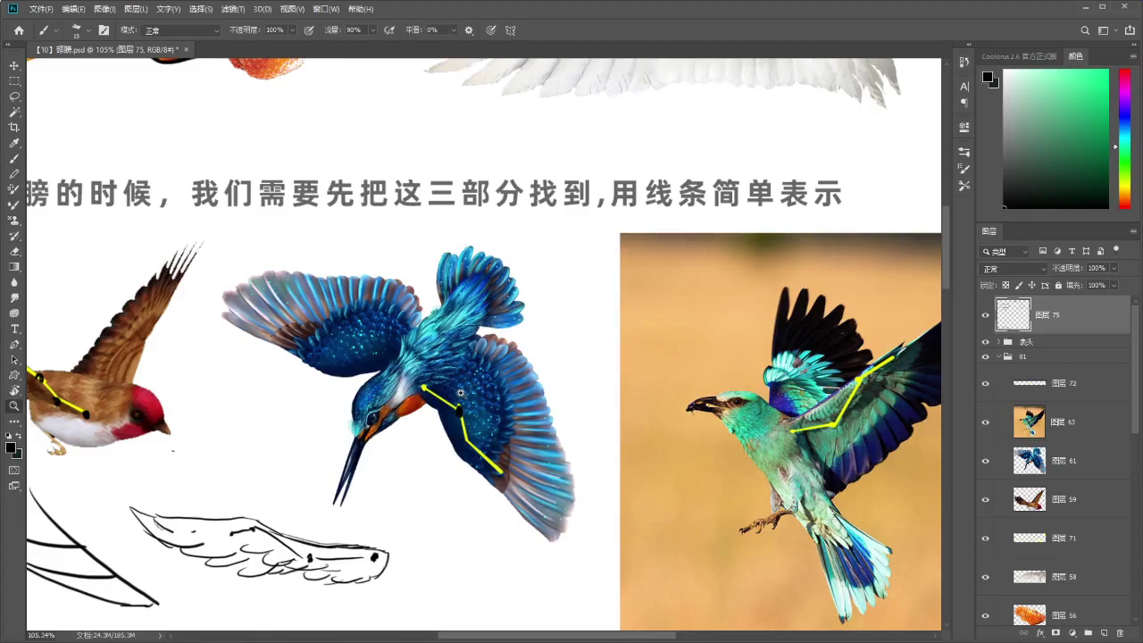
pyautogui.scroll(-3, 458, 396)
pyautogui.scroll(1, 454, 308)
pyautogui.scroll(-1, 455, 308)
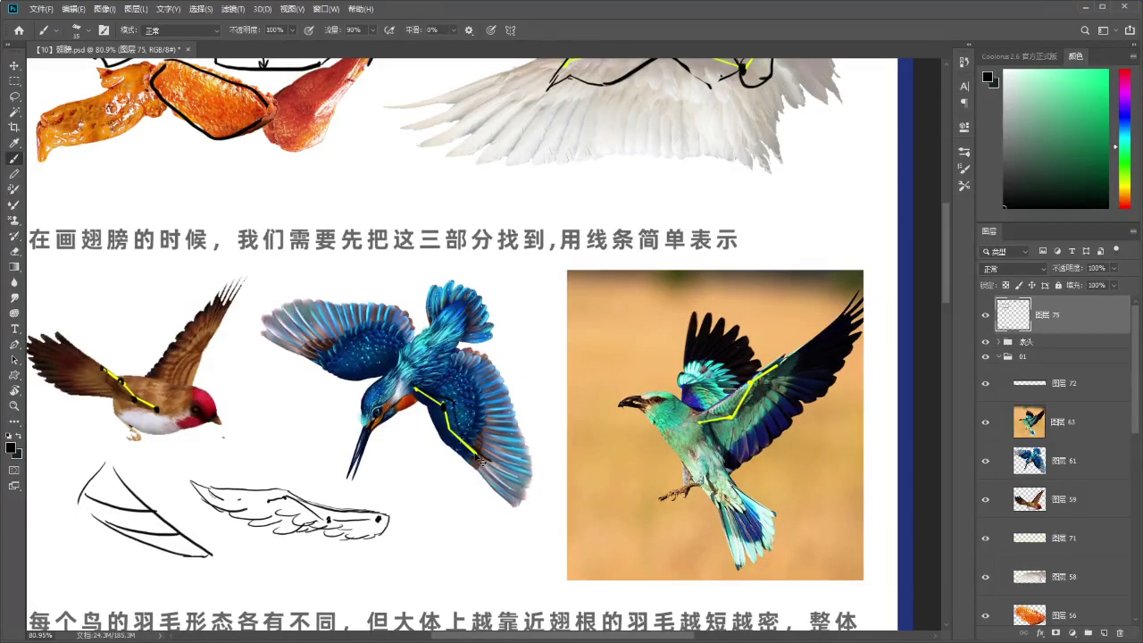
pyautogui.moveTo(417, 404); pyautogui.dragTo(515, 514)
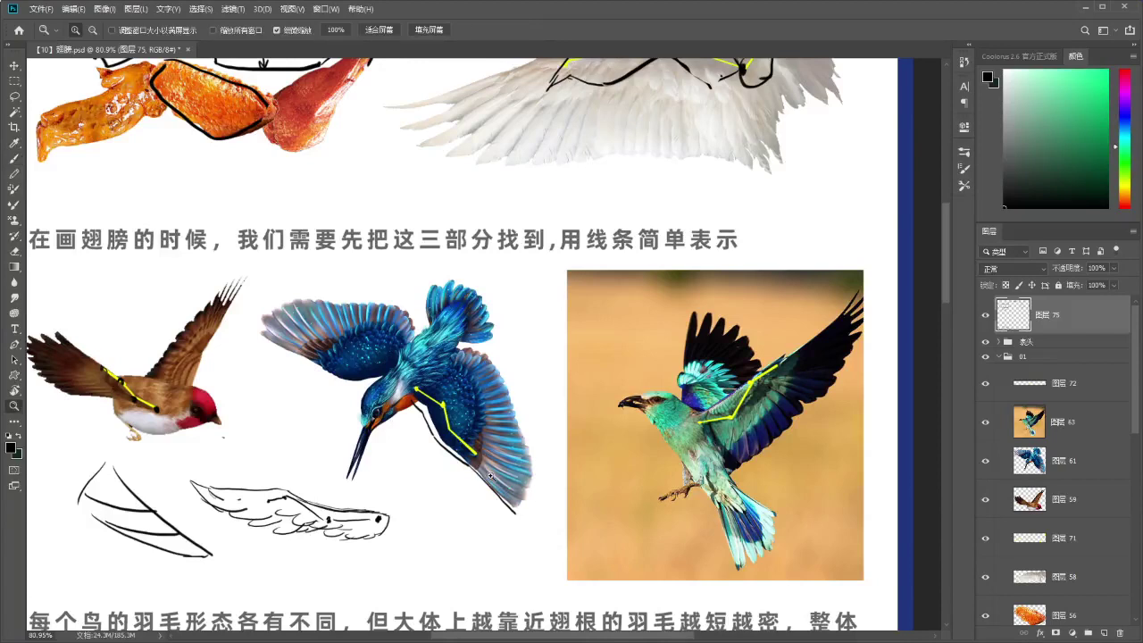
pyautogui.scroll(-2, 483, 482)
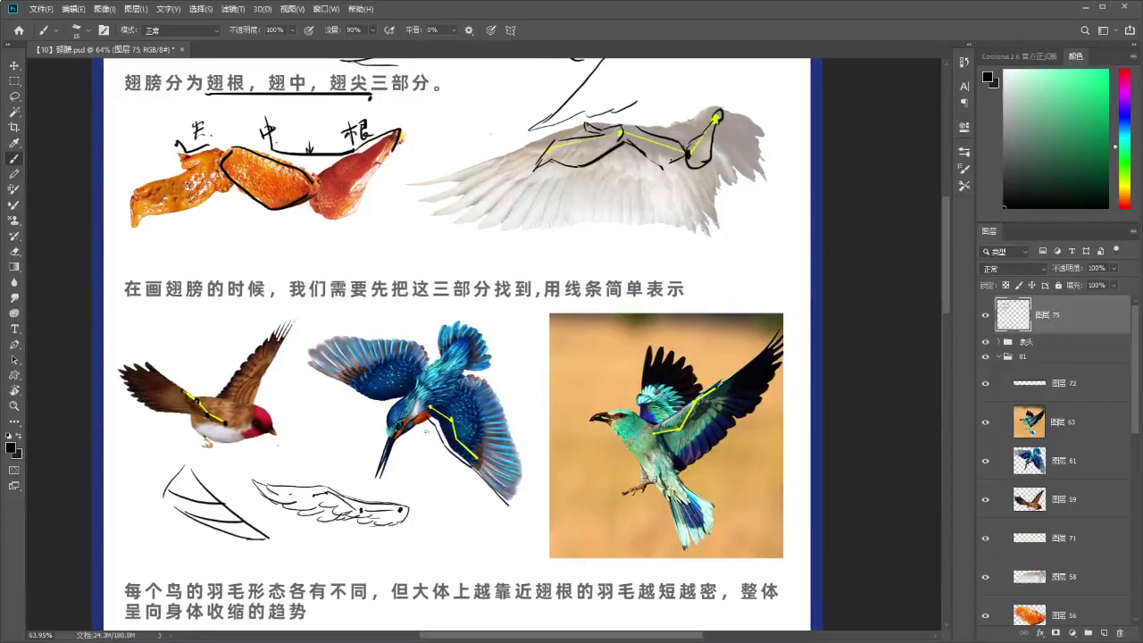
pyautogui.moveTo(517, 502)
pyautogui.mouseDown()
pyautogui.moveTo(530, 419)
pyautogui.moveTo(461, 373)
pyautogui.moveTo(507, 390)
pyautogui.moveTo(497, 373)
pyautogui.moveTo(510, 360)
pyautogui.mouseUp()
pyautogui.hotkey('ctrl', 'z')
pyautogui.hotkey('ctrl', 'z')
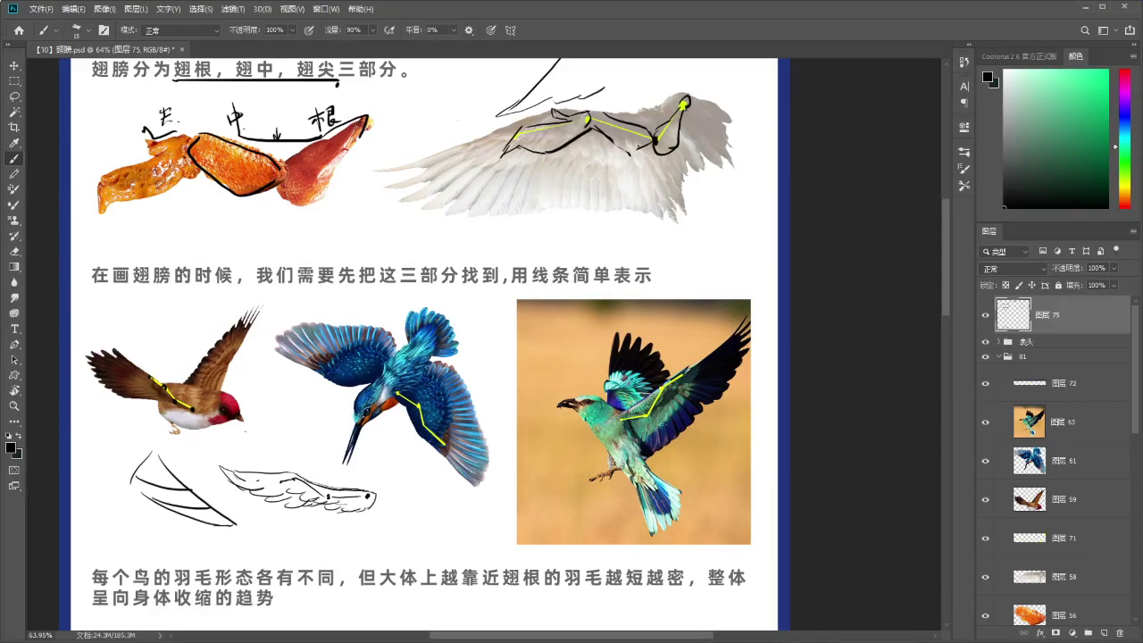
# Underline the clause 但大体上越靠近翅根的羽毛越短越密 in the paragraph below the bird images.
pyautogui.moveTo(553, 373); pyautogui.dragTo(545, 401)
pyautogui.moveTo(478, 527); pyautogui.dragTo(483, 421)
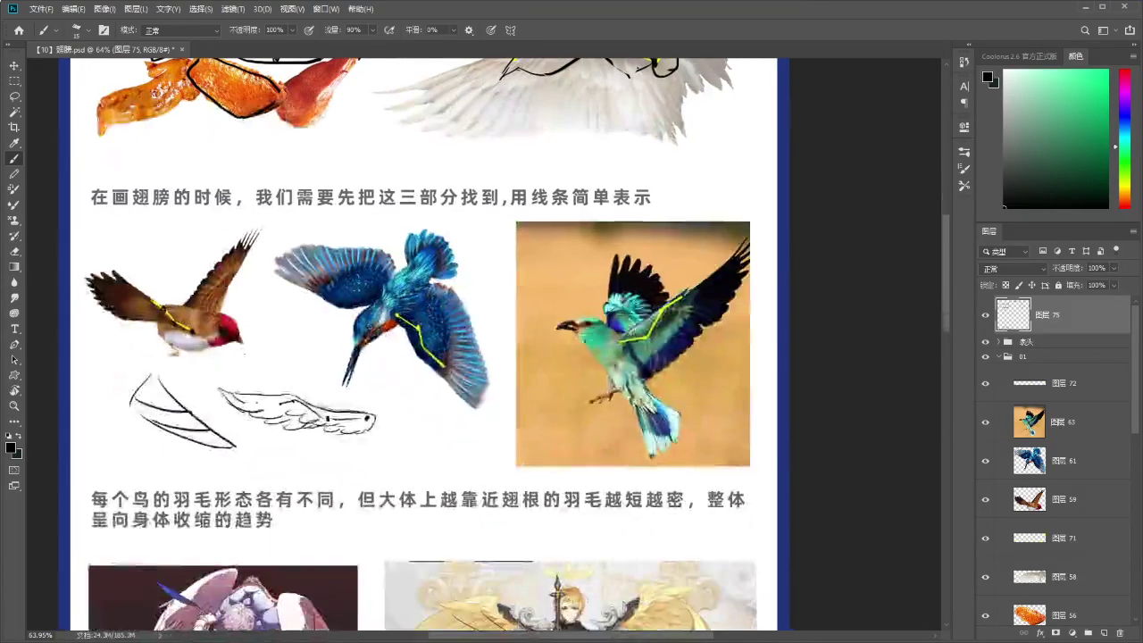
pyautogui.moveTo(471, 554); pyautogui.dragTo(468, 295)
pyautogui.moveTo(455, 442); pyautogui.dragTo(448, 370)
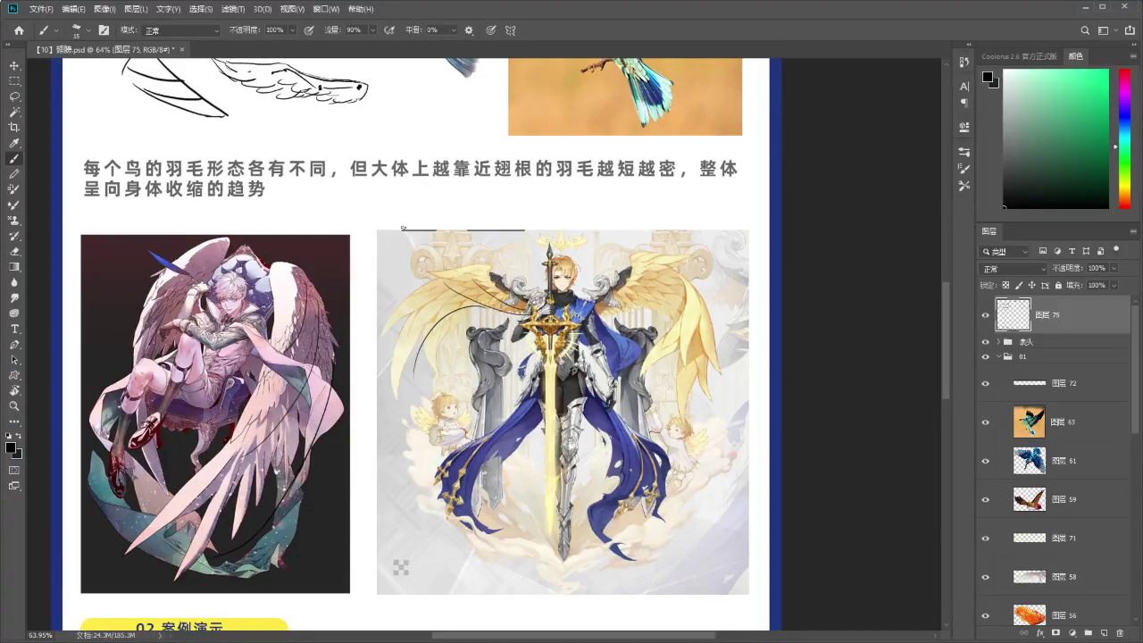
pyautogui.scroll(1, 407, 223)
pyautogui.moveTo(421, 193); pyautogui.dragTo(426, 313)
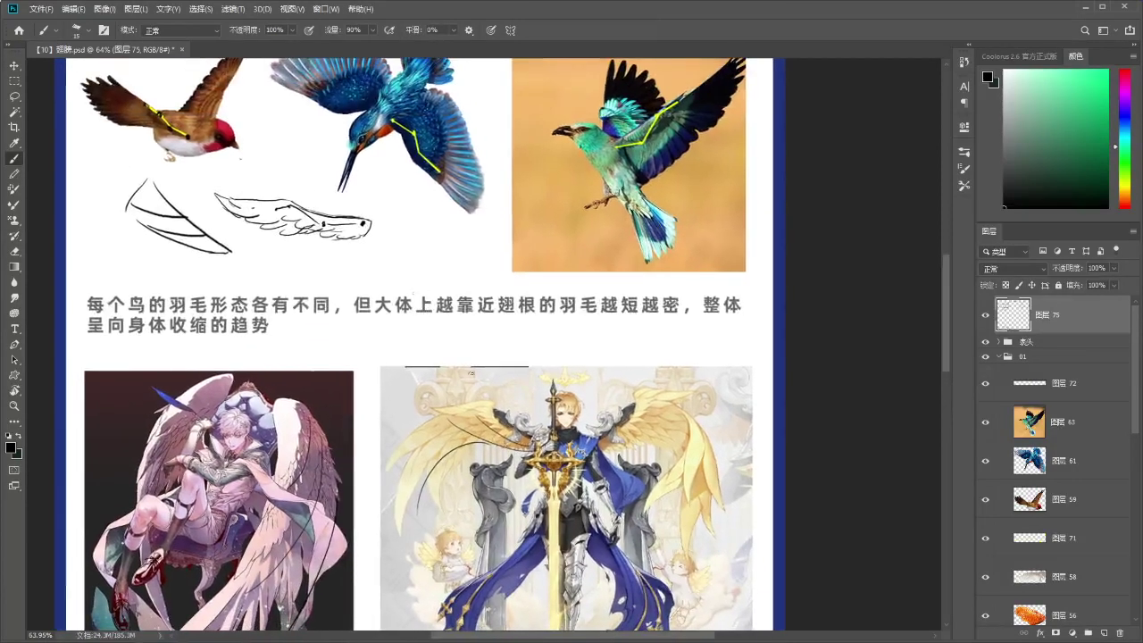
pyautogui.moveTo(668, 468)
pyautogui.mouseDown()
pyautogui.moveTo(688, 535)
pyautogui.moveTo(658, 495)
pyautogui.mouseUp()
pyautogui.hotkey('ctrl', 'z')
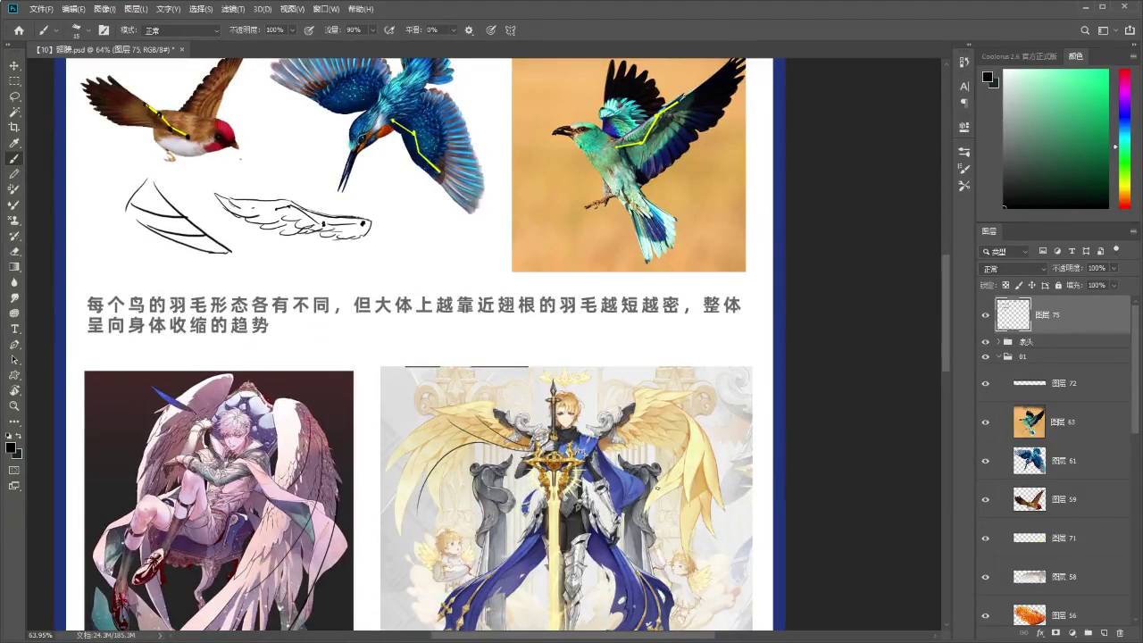
pyautogui.moveTo(623, 443); pyautogui.dragTo(619, 451)
pyautogui.hotkey('ctrl', 'z')
pyautogui.moveTo(355, 317); pyautogui.dragTo(686, 315)
pyautogui.moveTo(443, 393); pyautogui.dragTo(464, 330)
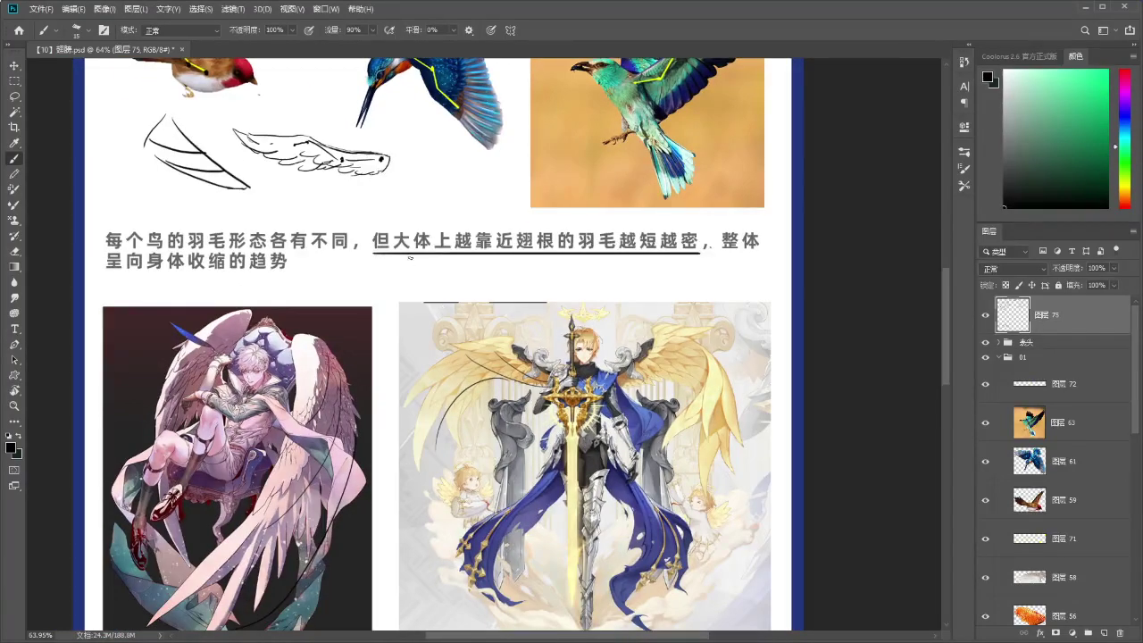
# Sketch a small simplified wing outline with a bent upper edge beneath the start of the underlined clause.
pyautogui.scroll(1, 366, 268)
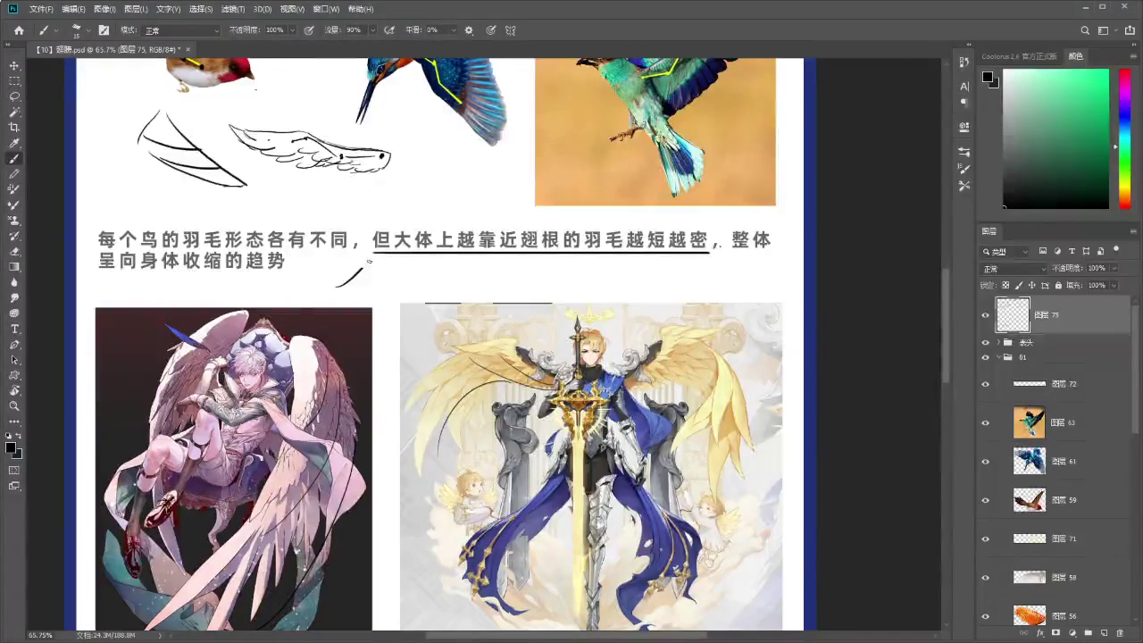
pyautogui.moveTo(336, 286)
pyautogui.mouseDown()
pyautogui.moveTo(409, 272)
pyautogui.moveTo(339, 287)
pyautogui.mouseUp()
pyautogui.hotkey('ctrl', 'z')
pyautogui.hotkey('ctrl', 'z')
pyautogui.hotkey('ctrl', 'z')
pyautogui.moveTo(408, 288); pyautogui.dragTo(350, 286)
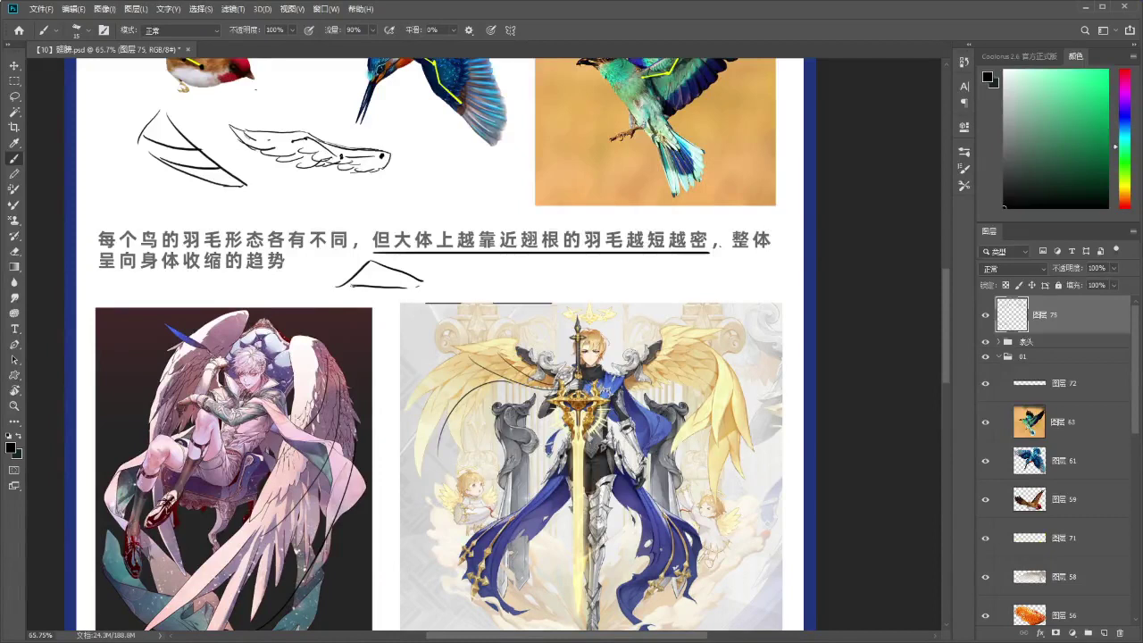
pyautogui.moveTo(417, 279)
pyautogui.mouseDown()
pyautogui.moveTo(412, 270)
pyautogui.moveTo(424, 287)
pyautogui.moveTo(397, 278)
pyautogui.mouseUp()
pyautogui.hotkey('ctrl', 'z')
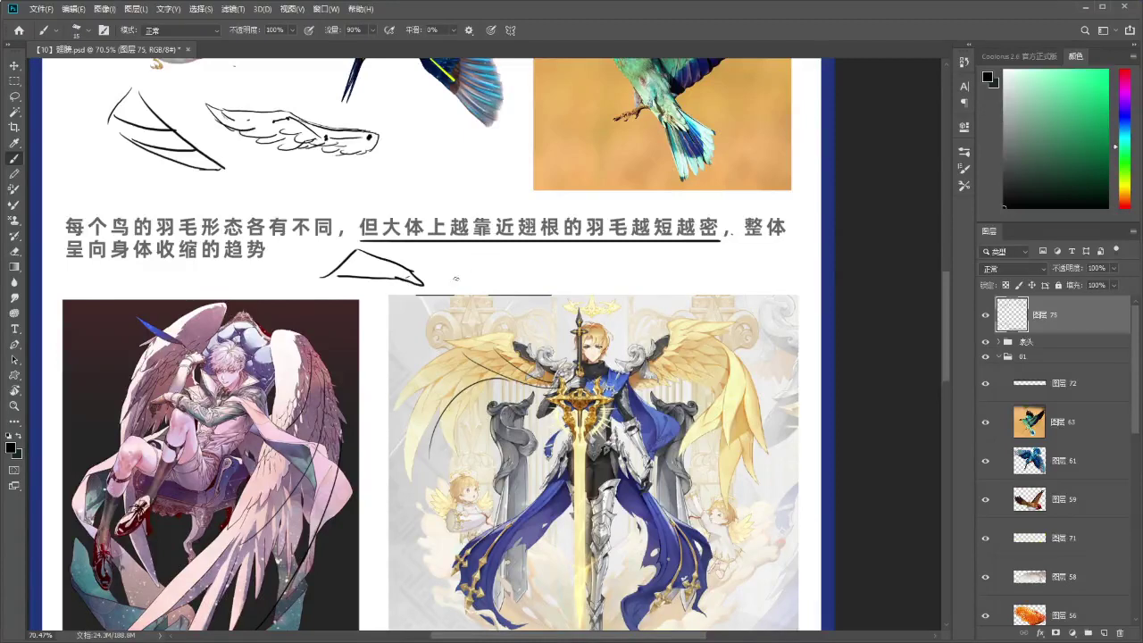
# Sketch a second wing outline to the right of the first and mark it with a circled cross.
pyautogui.moveTo(463, 283)
pyautogui.mouseDown()
pyautogui.moveTo(510, 254)
pyautogui.moveTo(575, 288)
pyautogui.moveTo(542, 305)
pyautogui.moveTo(495, 277)
pyautogui.moveTo(487, 292)
pyautogui.moveTo(475, 284)
pyautogui.moveTo(524, 301)
pyautogui.moveTo(489, 294)
pyautogui.moveTo(566, 271)
pyautogui.mouseUp()
pyautogui.hotkey('ctrl', 'z')
pyautogui.hotkey('ctrl', 'z')
pyautogui.hotkey('ctrl', 'z')
pyautogui.moveTo(569, 253); pyautogui.dragTo(583, 270)
pyautogui.moveTo(565, 253)
pyautogui.mouseDown()
pyautogui.moveTo(594, 260)
pyautogui.moveTo(564, 253)
pyautogui.mouseUp()
pyautogui.click(608, 273)
# Fill the crossed-out wing example with feather strokes from its upper edge down to the tip.
pyautogui.hotkey('ctrl', 'space')
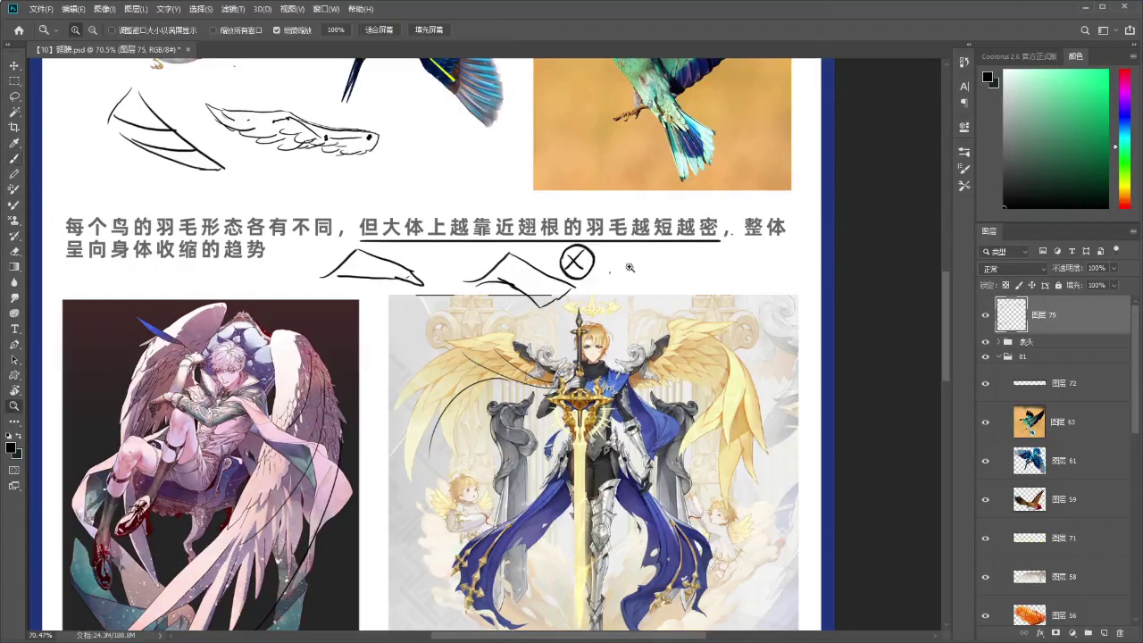
pyautogui.moveTo(637, 271); pyautogui.dragTo(657, 270)
pyautogui.keyDown('ctrl'); pyautogui.click(539, 293); pyautogui.keyUp('ctrl')
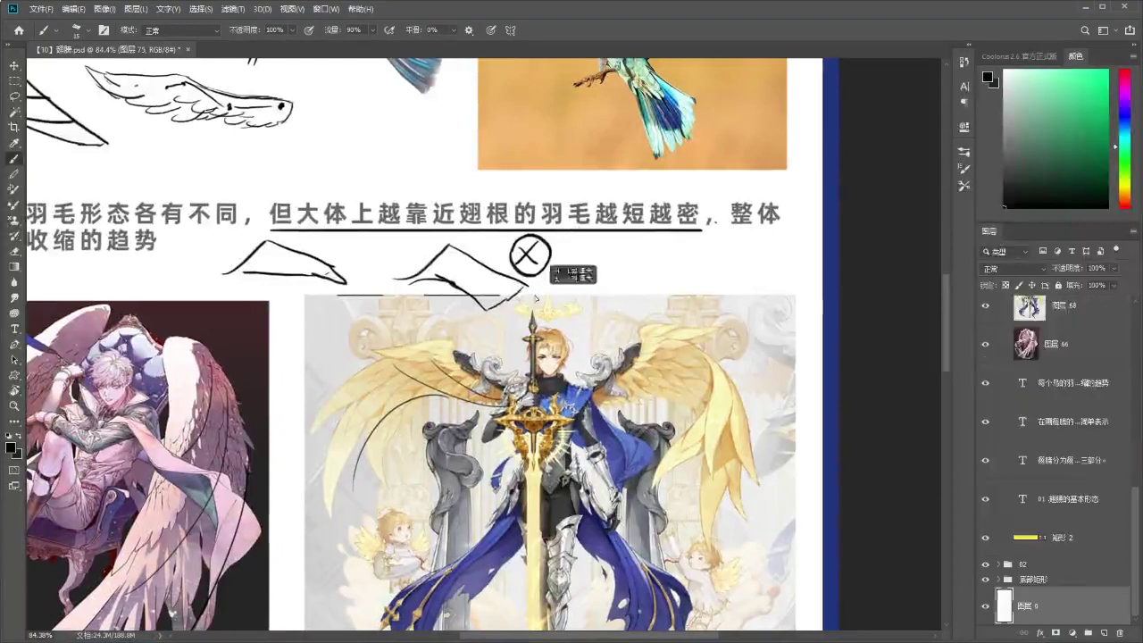
pyautogui.moveTo(519, 282); pyautogui.dragTo(539, 292)
pyautogui.hotkey('ctrl', 'z')
pyautogui.hotkey('ctrl', 'z')
pyautogui.moveTo(539, 292)
pyautogui.mouseDown()
pyautogui.moveTo(496, 275)
pyautogui.moveTo(525, 302)
pyautogui.mouseUp()
pyautogui.moveTo(523, 301)
pyautogui.mouseDown()
pyautogui.moveTo(485, 270)
pyautogui.moveTo(505, 309)
pyautogui.mouseUp()
pyautogui.moveTo(466, 261)
pyautogui.mouseDown()
pyautogui.moveTo(482, 302)
pyautogui.moveTo(441, 276)
pyautogui.moveTo(476, 281)
pyautogui.mouseUp()
pyautogui.moveTo(474, 270); pyautogui.dragTo(487, 284)
# Outline the overall shape of the green bird's raised wing with white brush lines.
pyautogui.moveTo(630, 261); pyautogui.dragTo(582, 242)
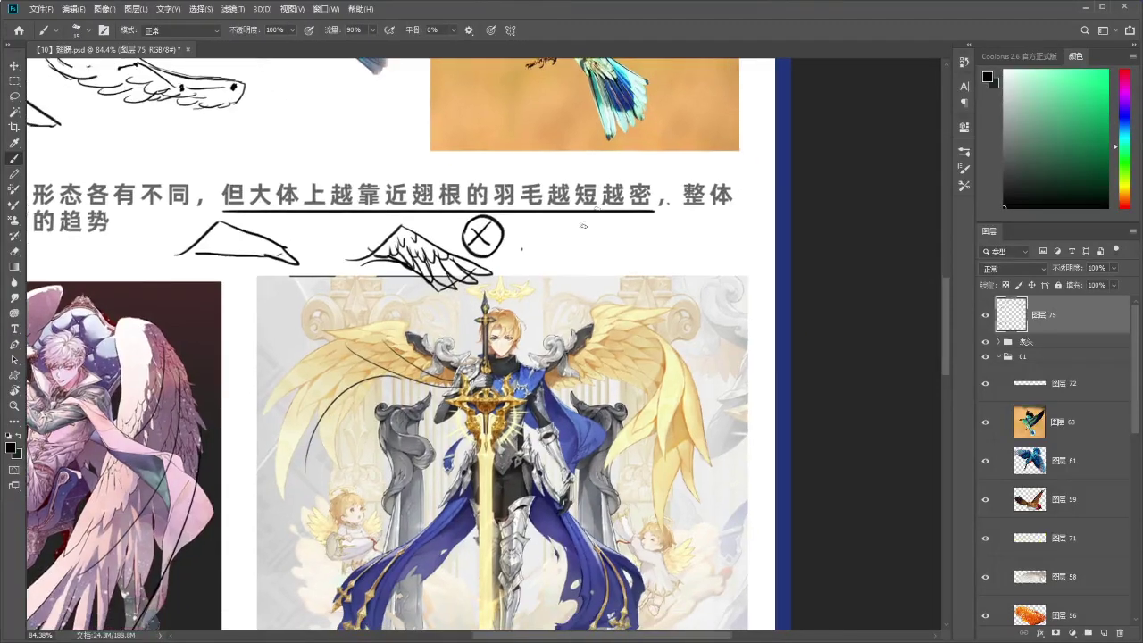
pyautogui.moveTo(603, 187); pyautogui.dragTo(617, 390)
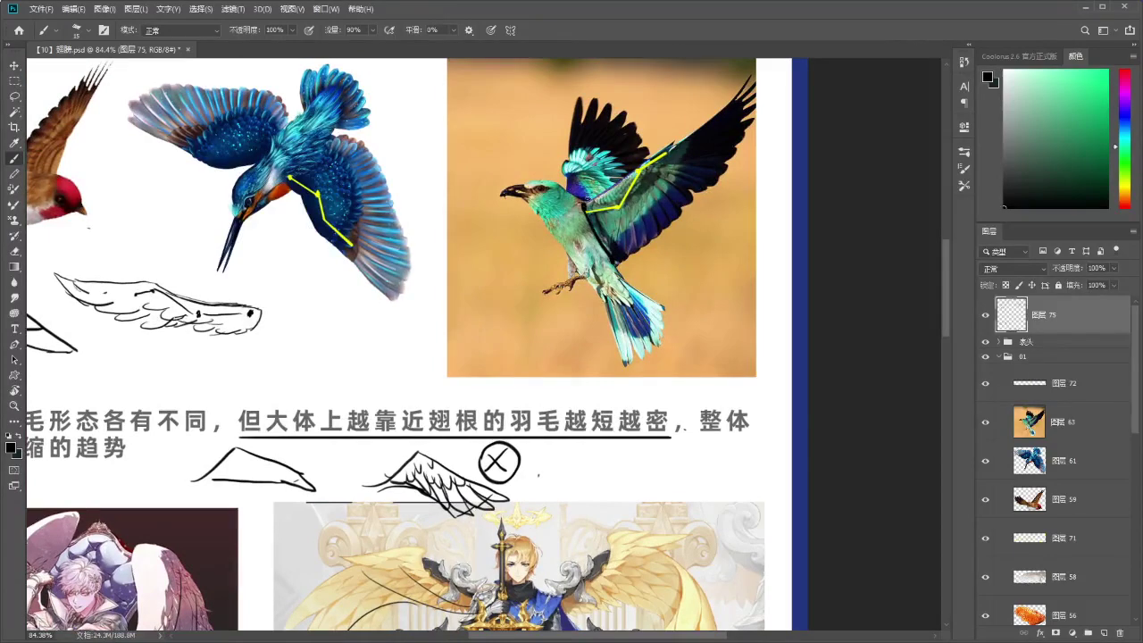
pyautogui.moveTo(584, 207); pyautogui.dragTo(744, 92)
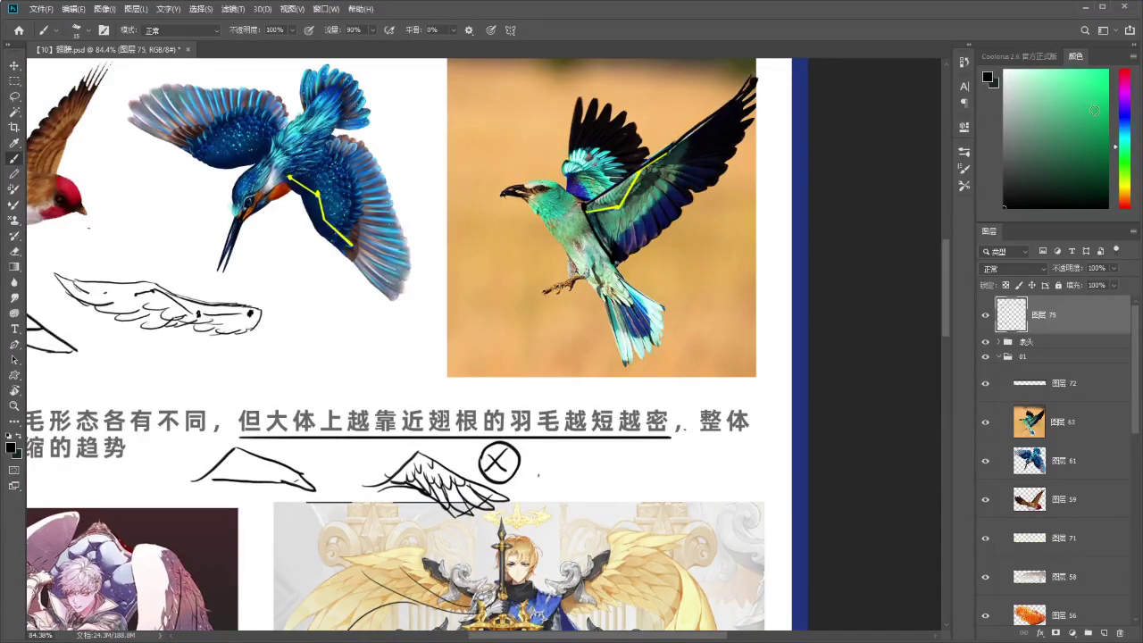
pyautogui.hotkey('ctrl', 'z')
pyautogui.press('x')
pyautogui.moveTo(582, 202); pyautogui.dragTo(754, 88)
pyautogui.moveTo(584, 200)
pyautogui.mouseDown()
pyautogui.moveTo(617, 262)
pyautogui.moveTo(742, 173)
pyautogui.mouseUp()
pyautogui.moveTo(755, 88); pyautogui.dragTo(714, 198)
# Outline the overall shape of the blue bird's lower wing with black brush lines.
pyautogui.press('e')
pyautogui.moveTo(319, 213); pyautogui.dragTo(460, 279)
pyautogui.press('b')
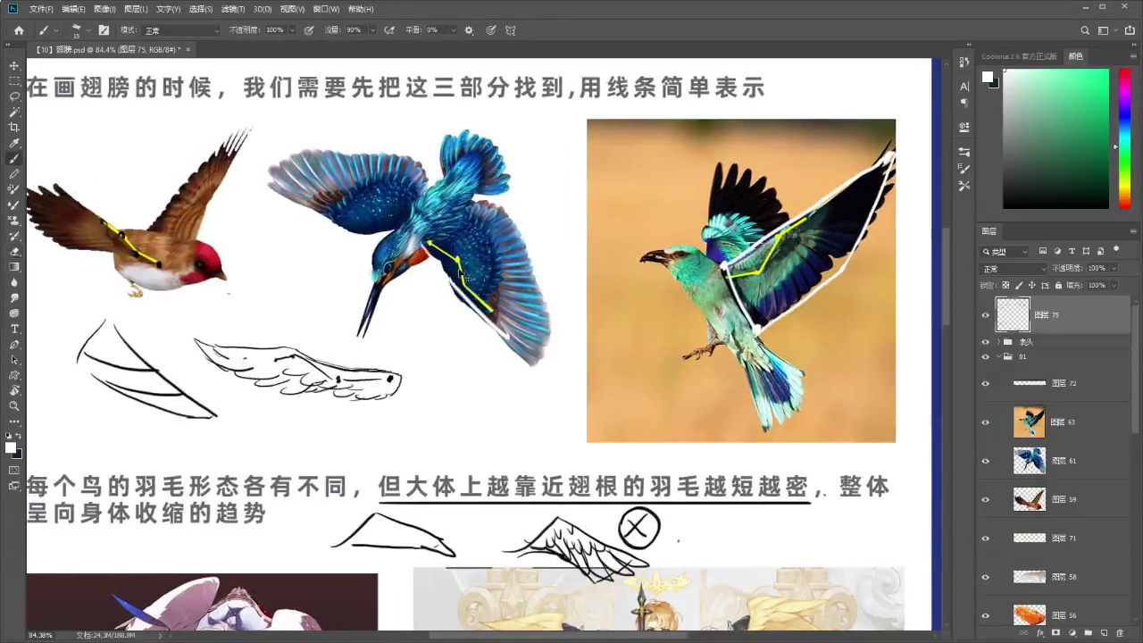
pyautogui.press('x')
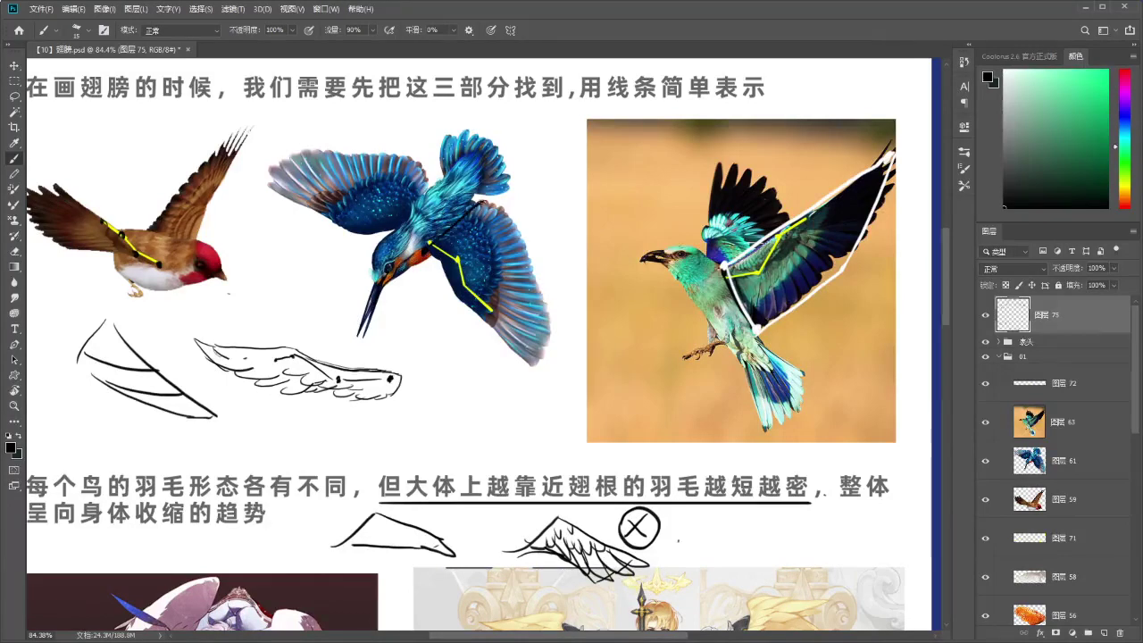
pyautogui.moveTo(482, 198); pyautogui.dragTo(553, 328)
pyautogui.hotkey('ctrl', 'z')
pyautogui.moveTo(525, 234); pyautogui.dragTo(557, 339)
pyautogui.moveTo(430, 262); pyautogui.dragTo(538, 373)
pyautogui.hotkey('ctrl', 'z')
pyautogui.moveTo(551, 333); pyautogui.dragTo(536, 378)
# Draw the bent upper edge of a third wing to the right of the crossed-out example.
pyautogui.moveTo(278, 258); pyautogui.dragTo(263, 214)
pyautogui.moveTo(600, 368); pyautogui.dragTo(593, 313)
pyautogui.moveTo(671, 359); pyautogui.dragTo(640, 316)
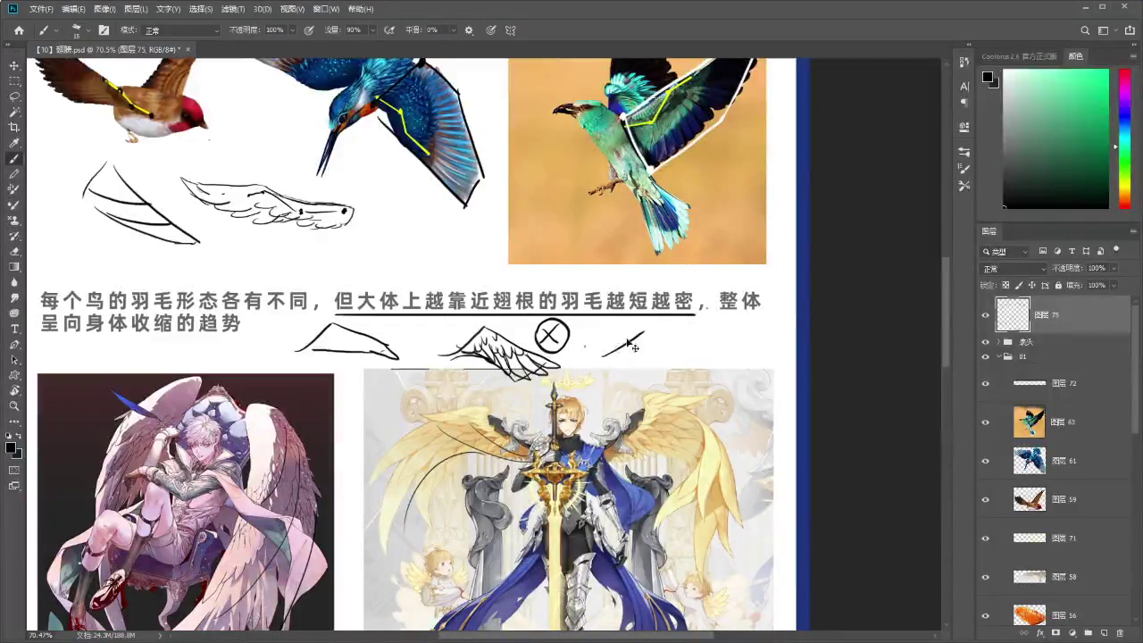
pyautogui.moveTo(596, 361)
pyautogui.mouseDown()
pyautogui.moveTo(640, 330)
pyautogui.moveTo(659, 342)
pyautogui.moveTo(646, 323)
pyautogui.moveTo(621, 349)
pyautogui.moveTo(653, 325)
pyautogui.moveTo(739, 346)
pyautogui.mouseUp()
pyautogui.hotkey('ctrl', 'z')
pyautogui.hotkey('ctrl', 'z')
pyautogui.hotkey('ctrl', 'z')
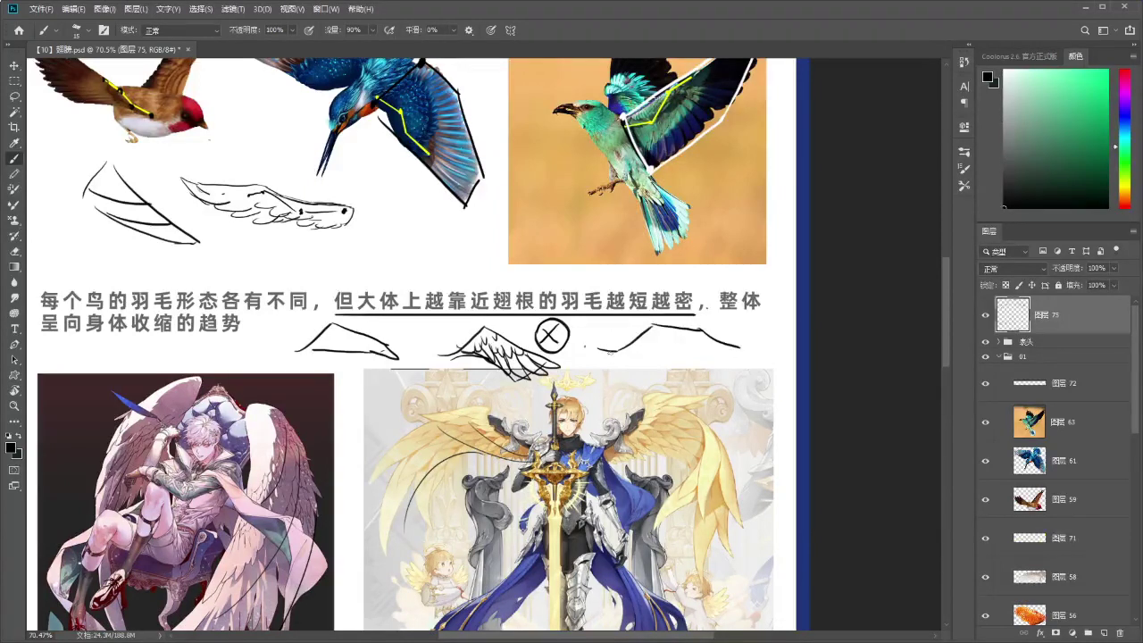
# Draw long feathers along the outer part of the third wing, redoing the strokes that miss the shape.
pyautogui.moveTo(601, 355)
pyautogui.mouseDown()
pyautogui.moveTo(636, 388)
pyautogui.moveTo(702, 374)
pyautogui.moveTo(749, 343)
pyautogui.mouseUp()
pyautogui.hotkey('ctrl', 'z')
pyautogui.hotkey('ctrl', 'z')
pyautogui.moveTo(686, 380); pyautogui.dragTo(745, 345)
pyautogui.hotkey('ctrl', 'z')
pyautogui.hotkey('ctrl', 'z')
pyautogui.moveTo(643, 384)
pyautogui.mouseDown()
pyautogui.moveTo(673, 379)
pyautogui.moveTo(740, 352)
pyautogui.mouseUp()
pyautogui.hotkey('ctrl', 'z')
pyautogui.hotkey('ctrl', 'z')
pyautogui.moveTo(684, 377); pyautogui.dragTo(765, 343)
pyautogui.hotkey('ctrl', 'z')
# Refine the third wing's trailing feathers and draw the edge that closes its root side.
pyautogui.moveTo(745, 350)
pyautogui.mouseDown()
pyautogui.moveTo(765, 341)
pyautogui.moveTo(711, 323)
pyautogui.moveTo(765, 327)
pyautogui.moveTo(740, 314)
pyautogui.moveTo(770, 335)
pyautogui.moveTo(728, 349)
pyautogui.mouseUp()
pyautogui.press('e')
pyautogui.press('b')
pyautogui.hotkey('ctrl', 'z')
pyautogui.moveTo(690, 346)
pyautogui.mouseDown()
pyautogui.moveTo(727, 358)
pyautogui.moveTo(675, 373)
pyautogui.mouseUp()
pyautogui.hotkey('ctrl', 'z')
pyautogui.hotkey('ctrl', 'z')
pyautogui.moveTo(616, 339); pyautogui.dragTo(624, 374)
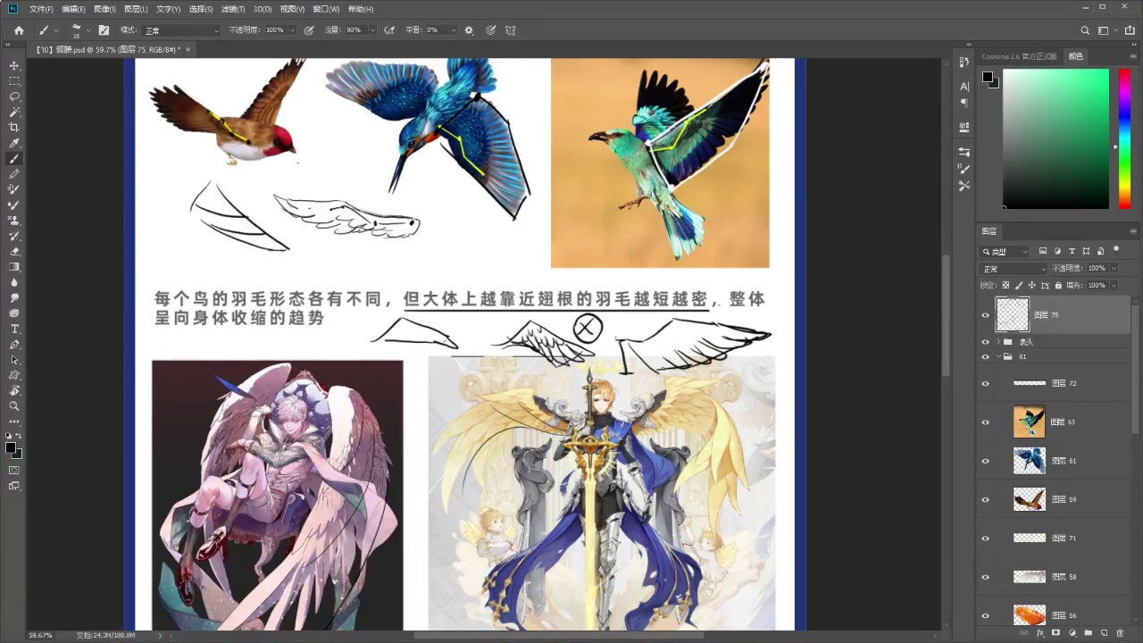
# Fill the third wing with overlapping rows of short feathers near the root.
pyautogui.scroll(1, 683, 374)
pyautogui.moveTo(633, 347)
pyautogui.mouseDown()
pyautogui.moveTo(663, 352)
pyautogui.moveTo(669, 340)
pyautogui.mouseUp()
pyautogui.moveTo(659, 343); pyautogui.dragTo(679, 328)
pyautogui.hotkey('ctrl', 'z')
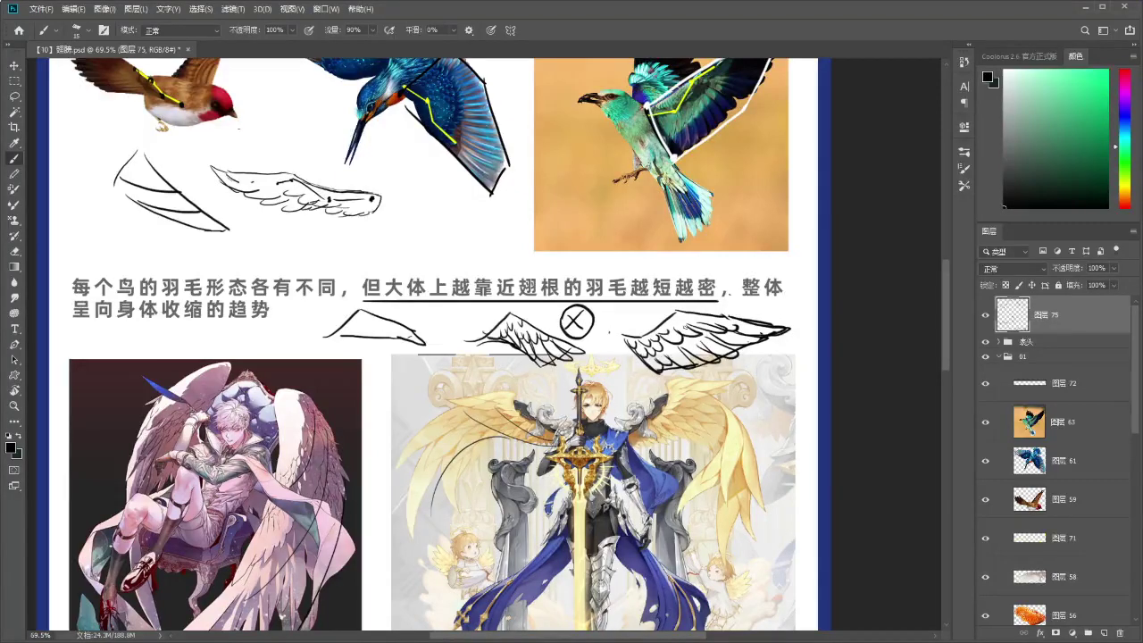
# Mark the third wing example as correct with a circled tick beside its tip.
pyautogui.moveTo(751, 380); pyautogui.dragTo(761, 357)
pyautogui.moveTo(792, 283); pyautogui.dragTo(807, 272)
pyautogui.moveTo(680, 340)
pyautogui.mouseDown()
pyautogui.moveTo(715, 256)
pyautogui.moveTo(700, 251)
pyautogui.mouseUp()
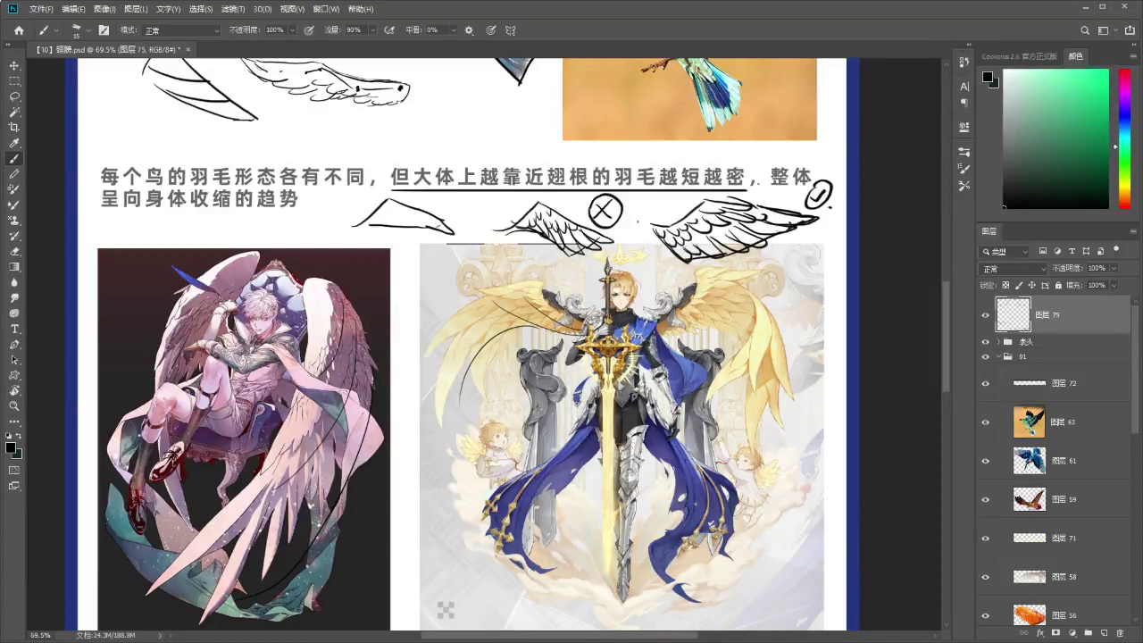
# Circle the root of the knight's golden wing beside the shoulder and undo the mark.
pyautogui.moveTo(594, 342); pyautogui.dragTo(577, 326)
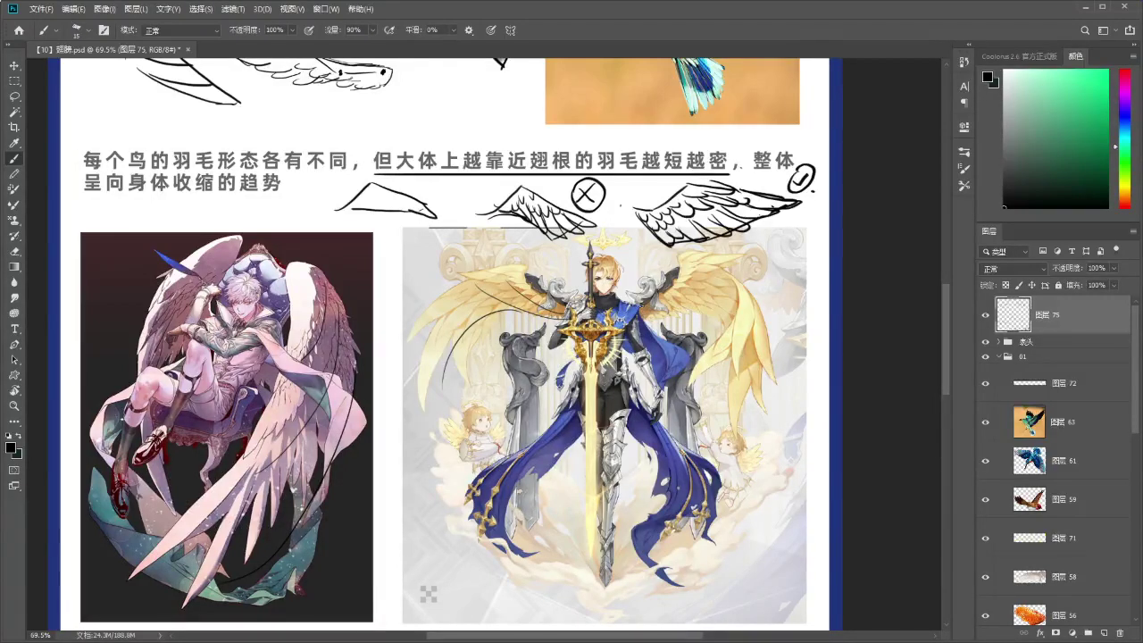
pyautogui.moveTo(719, 310)
pyautogui.mouseDown()
pyautogui.moveTo(725, 467)
pyautogui.moveTo(698, 412)
pyautogui.moveTo(716, 391)
pyautogui.mouseUp()
pyautogui.hotkey('ctrl', 'z')
pyautogui.moveTo(657, 340); pyautogui.dragTo(670, 348)
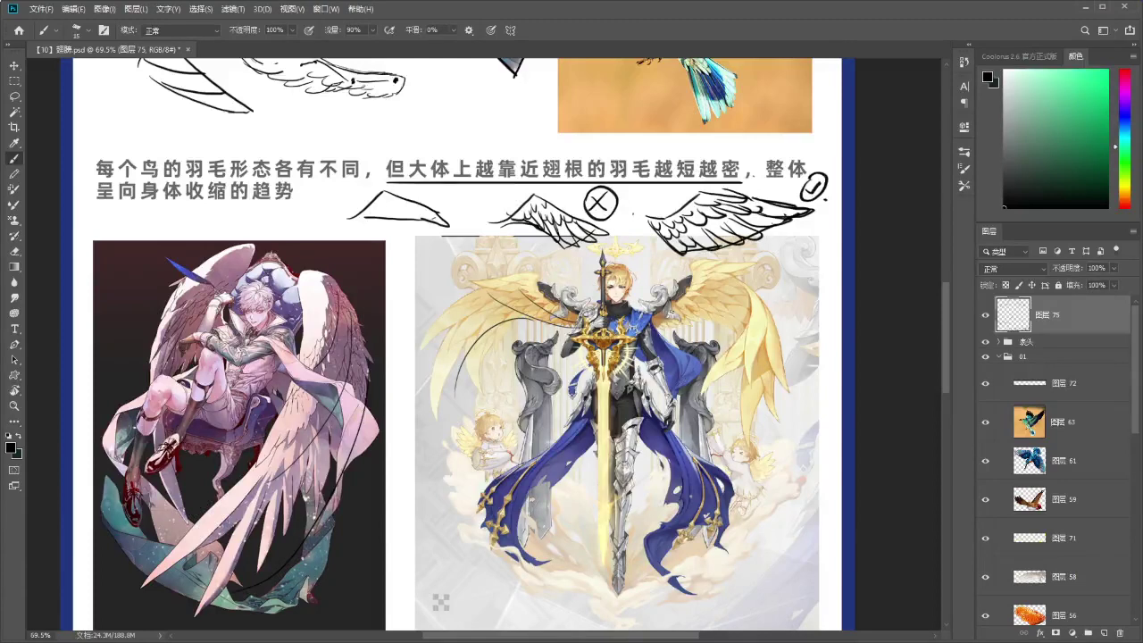
pyautogui.scroll(5, 647, 304)
pyautogui.moveTo(654, 268)
pyautogui.mouseDown()
pyautogui.moveTo(618, 312)
pyautogui.moveTo(728, 270)
pyautogui.mouseUp()
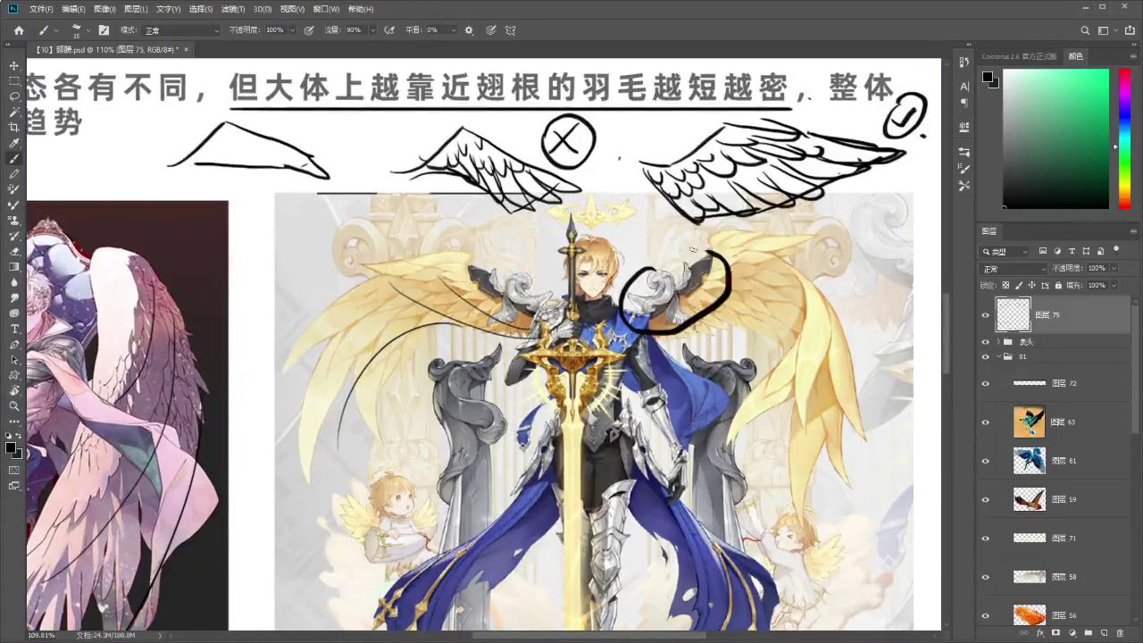
pyautogui.hotkey('ctrl', 'z')
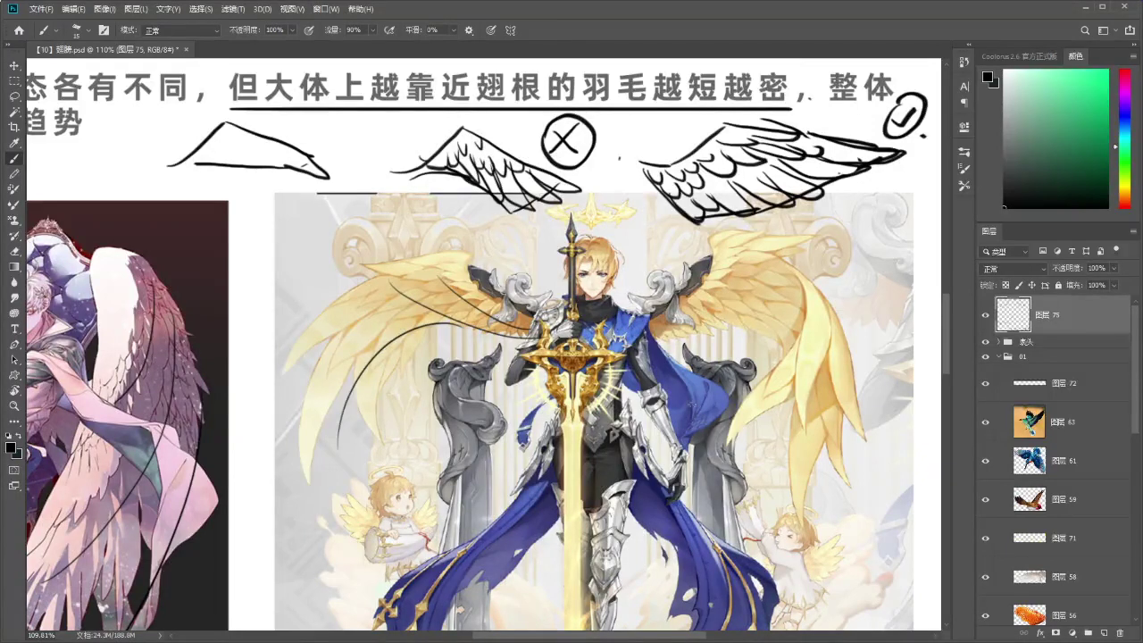
# Examine the wing roots and folded wings in the knight and seated figure illustrations.
pyautogui.moveTo(585, 319); pyautogui.dragTo(589, 294)
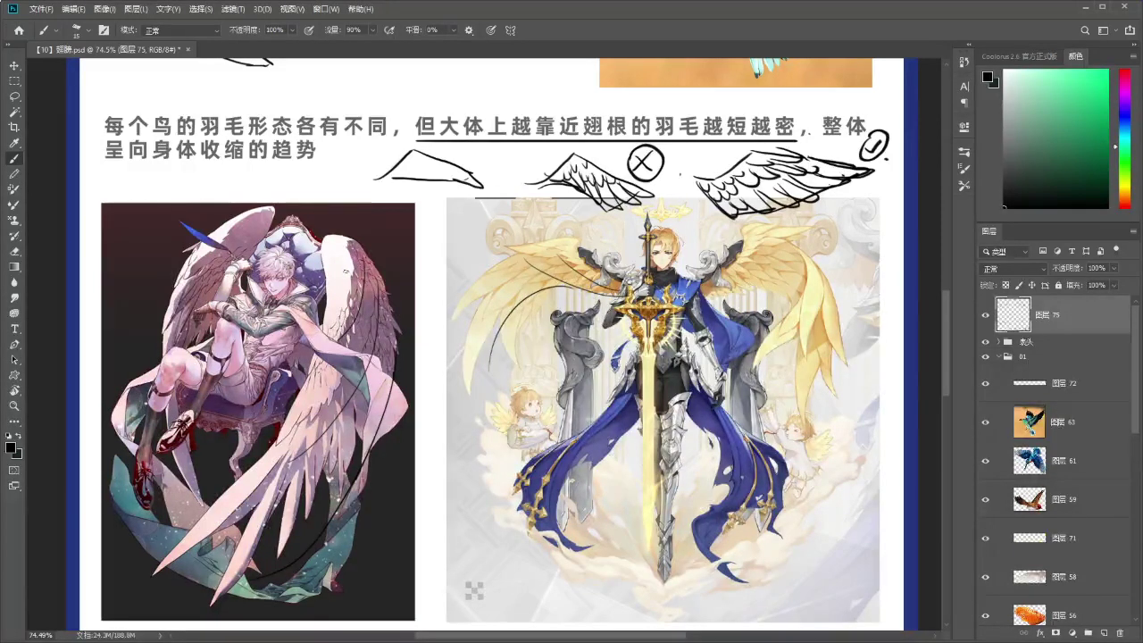
pyautogui.moveTo(347, 271); pyautogui.dragTo(342, 286)
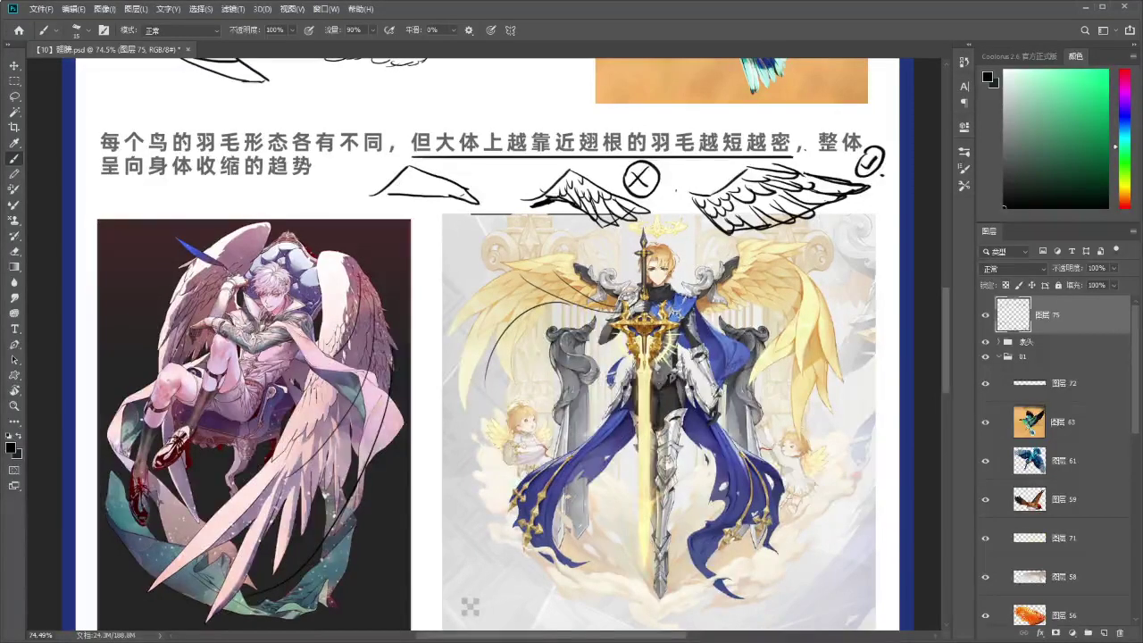
pyautogui.moveTo(302, 339); pyautogui.dragTo(319, 348)
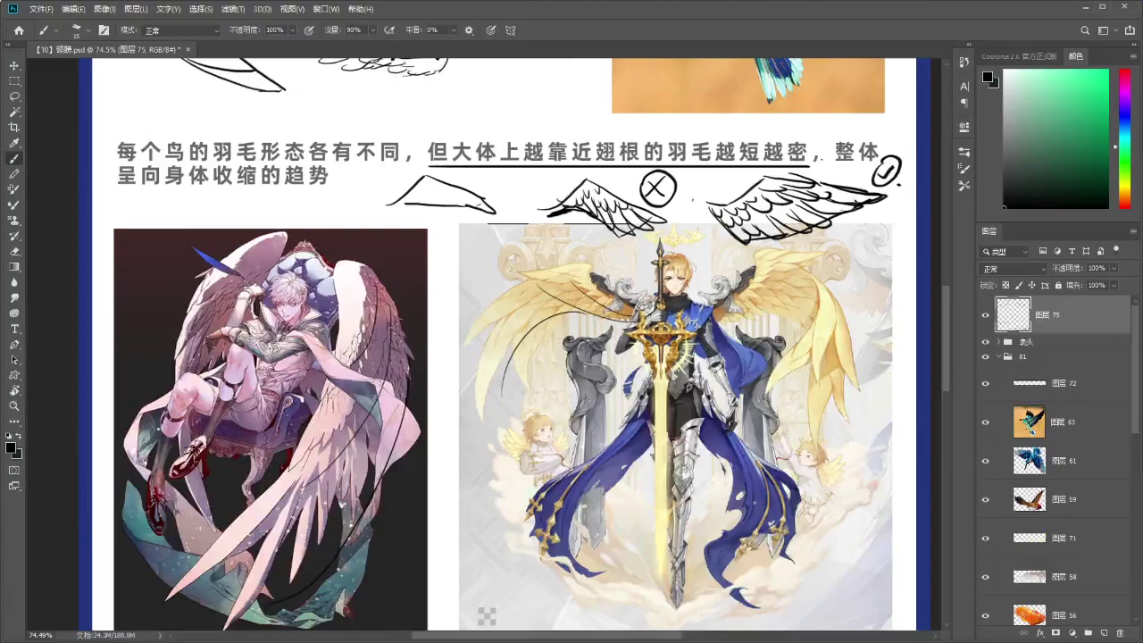
pyautogui.press('z')
pyautogui.moveTo(398, 321); pyautogui.dragTo(367, 459)
pyautogui.moveTo(431, 241); pyautogui.dragTo(444, 179)
pyautogui.moveTo(413, 384); pyautogui.dragTo(429, 274)
pyautogui.moveTo(426, 268); pyautogui.dragTo(437, 265)
pyautogui.press('b')
pyautogui.moveTo(377, 248); pyautogui.dragTo(370, 248)
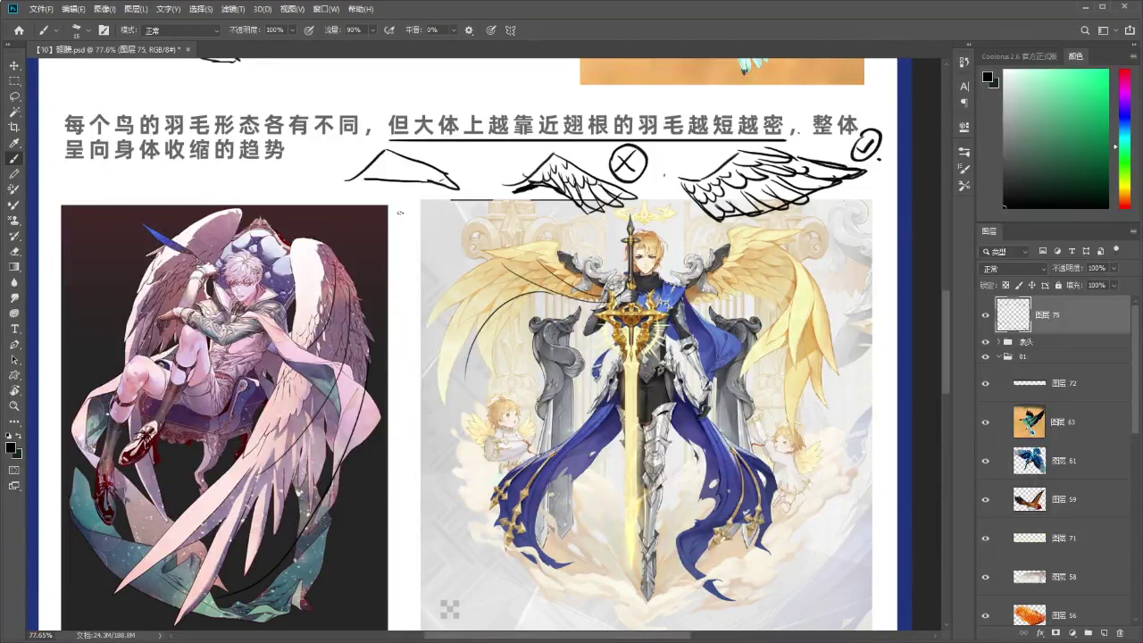
pyautogui.press('z')
pyautogui.click(397, 226)
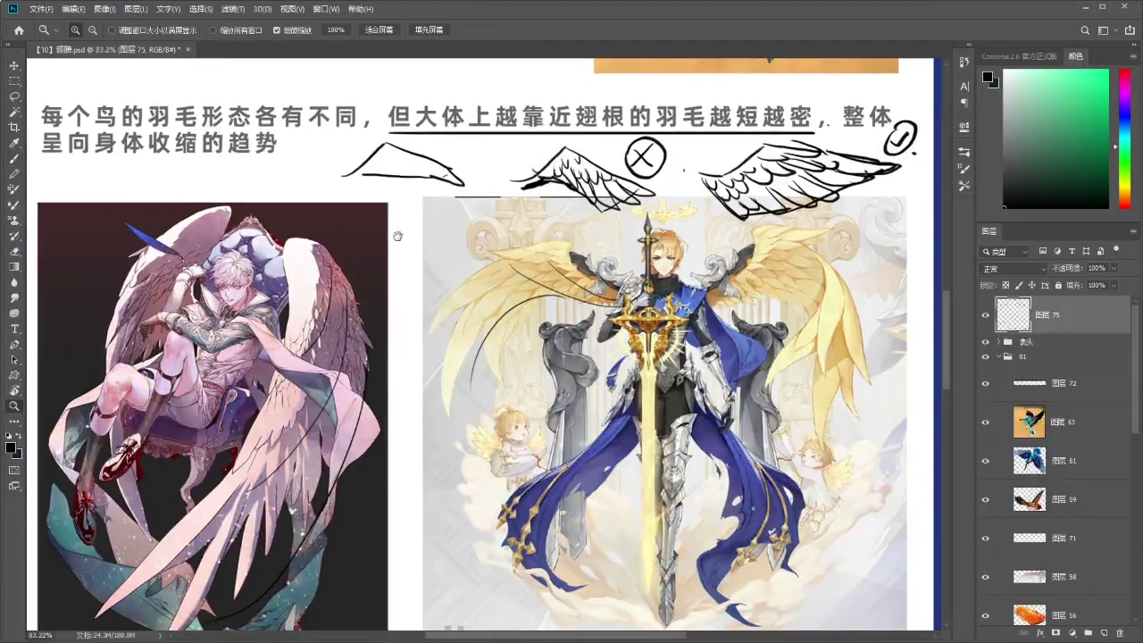
pyautogui.press('b')
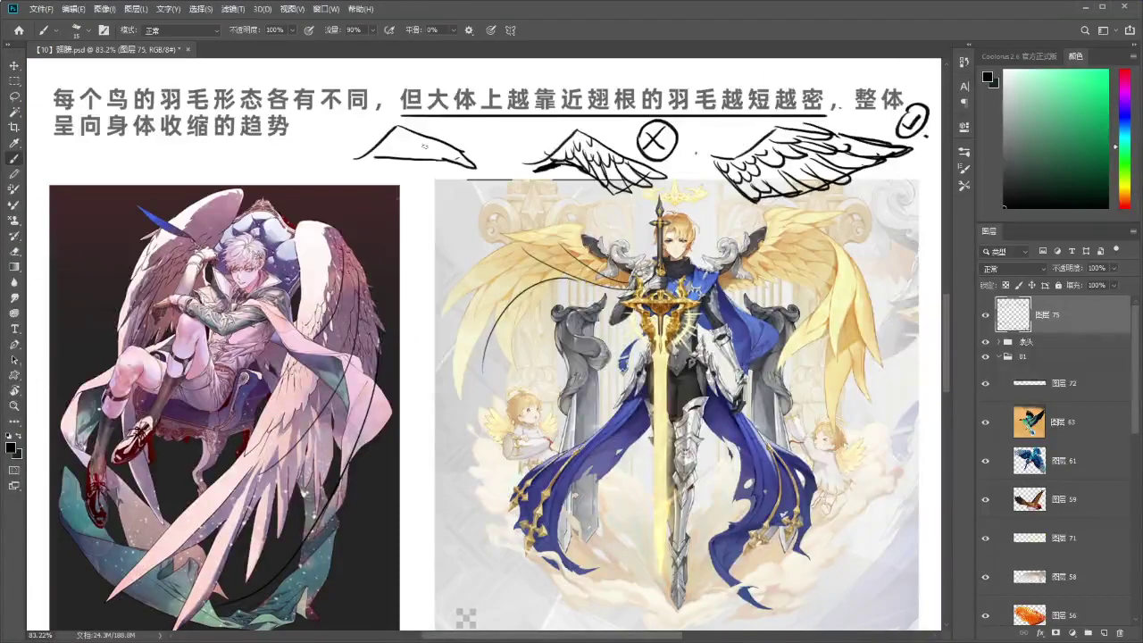
pyautogui.press('z')
pyautogui.moveTo(410, 216); pyautogui.dragTo(476, 172)
pyautogui.press('b')
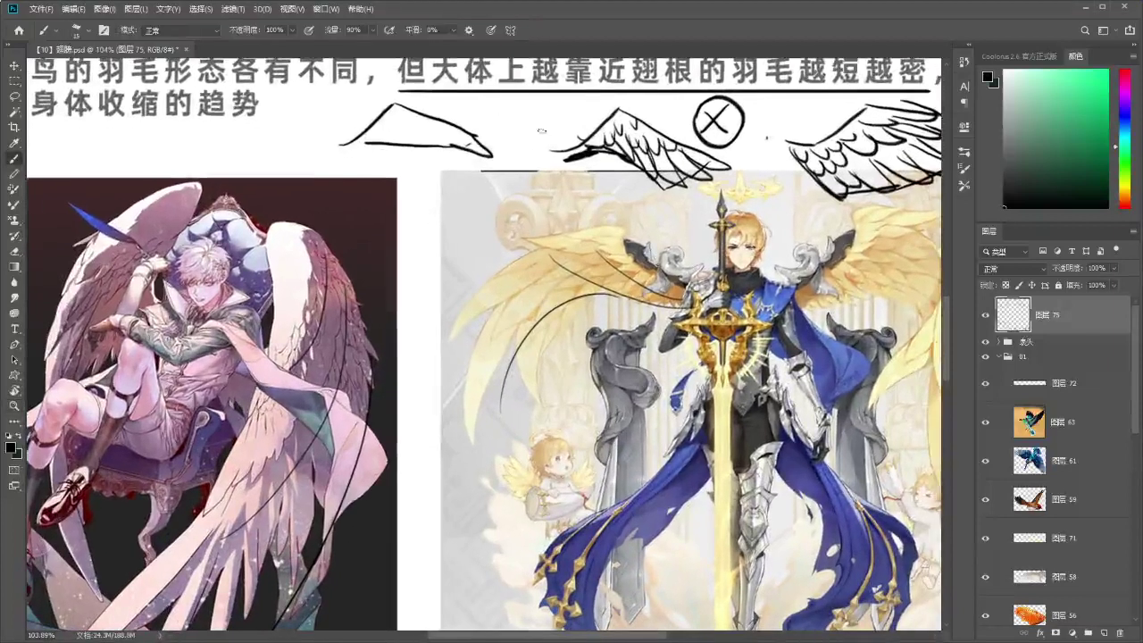
pyautogui.moveTo(558, 241)
pyautogui.mouseDown()
pyautogui.moveTo(427, 242)
pyautogui.moveTo(591, 213)
pyautogui.mouseUp()
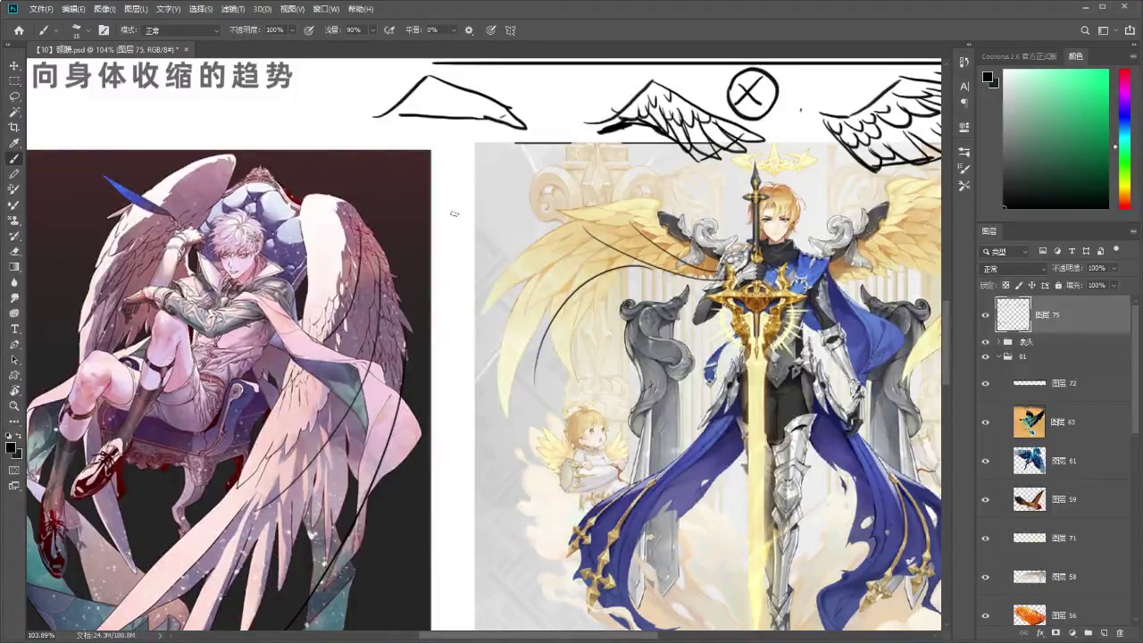
pyautogui.moveTo(374, 231); pyautogui.dragTo(433, 210)
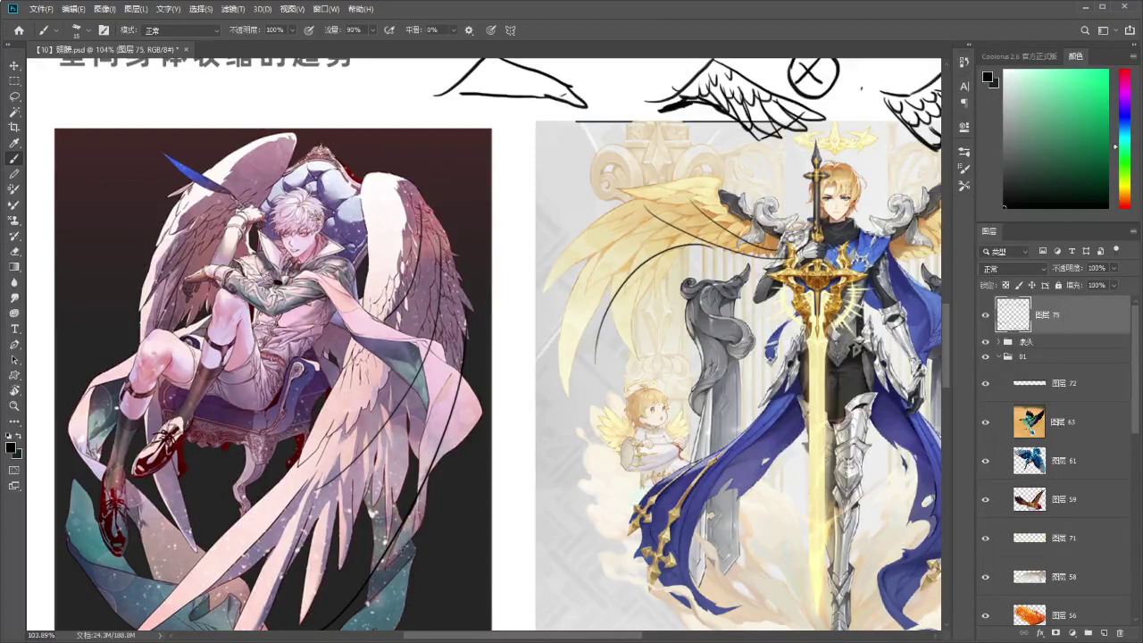
# Choose bright cyan and mark the outer bone segment along the upper edge of the seated figure's raised wing behind the hand.
pyautogui.press('x')
pyautogui.click(1086, 95)
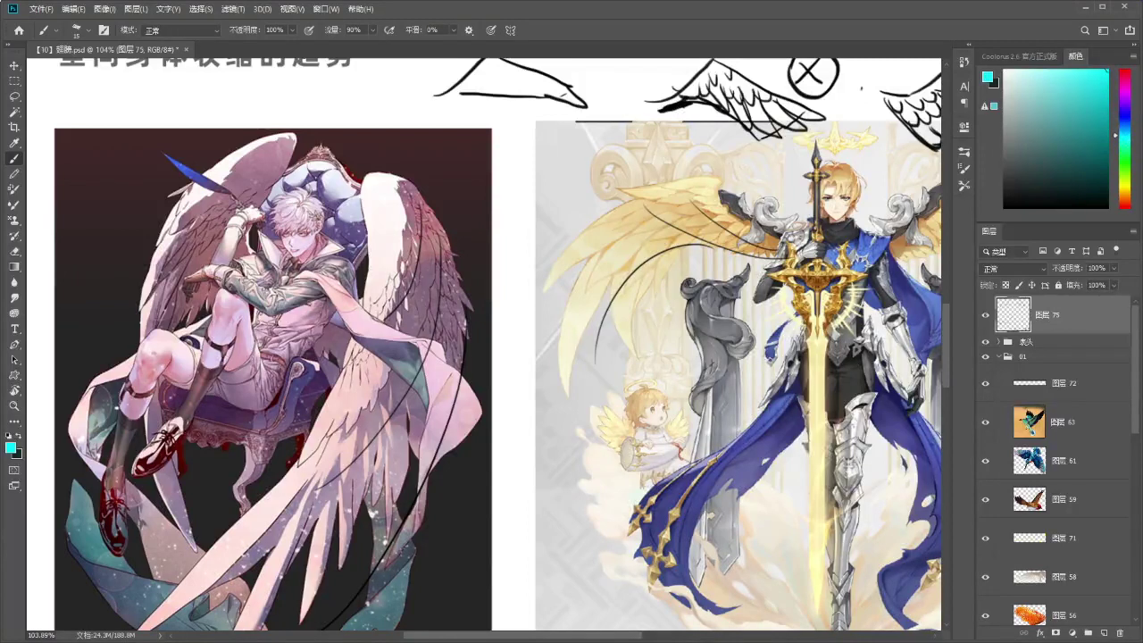
pyautogui.hotkey('ctrl', 'z')
pyautogui.moveTo(225, 245)
pyautogui.mouseDown()
pyautogui.moveTo(245, 159)
pyautogui.moveTo(299, 164)
pyautogui.moveTo(301, 181)
pyautogui.mouseUp()
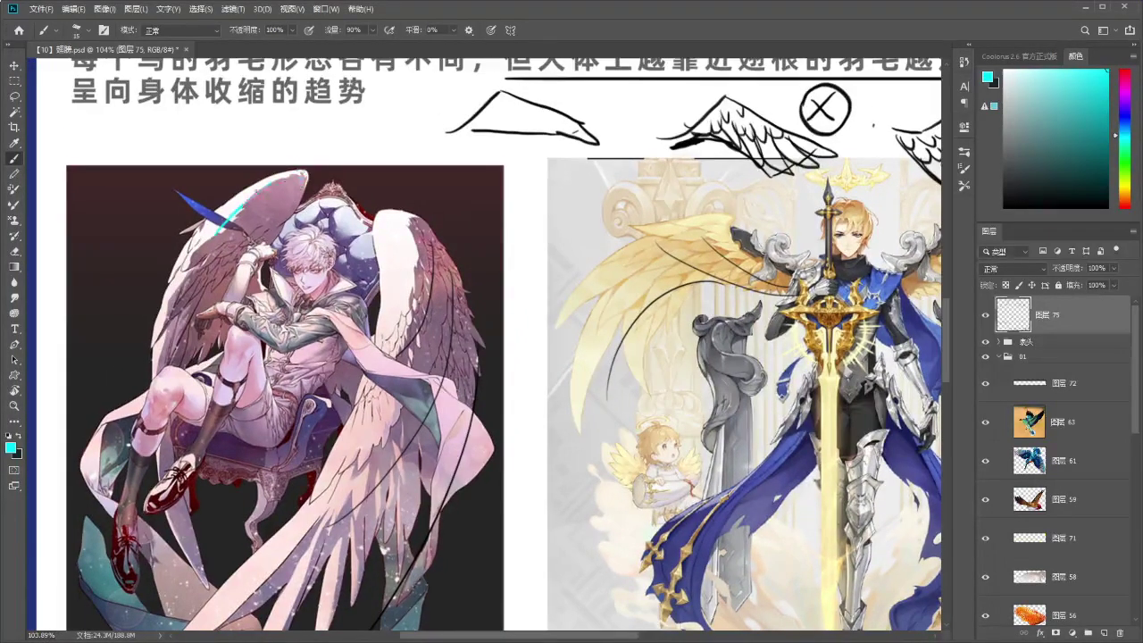
pyautogui.moveTo(299, 187); pyautogui.dragTo(257, 290)
pyautogui.hotkey('ctrl', 'z')
pyautogui.moveTo(214, 239)
pyautogui.mouseDown()
pyautogui.moveTo(306, 173)
pyautogui.moveTo(266, 249)
pyautogui.mouseUp()
# Add the cyan middle and root segments with joint dots, linking the raised wing's top joint to the seated figure's shoulder.
pyautogui.press('e')
pyautogui.press('b')
pyautogui.hotkey('ctrl', 'z')
pyautogui.moveTo(293, 198); pyautogui.dragTo(262, 259)
pyautogui.hotkey('ctrl', 'z')
pyautogui.moveTo(290, 190); pyautogui.dragTo(250, 268)
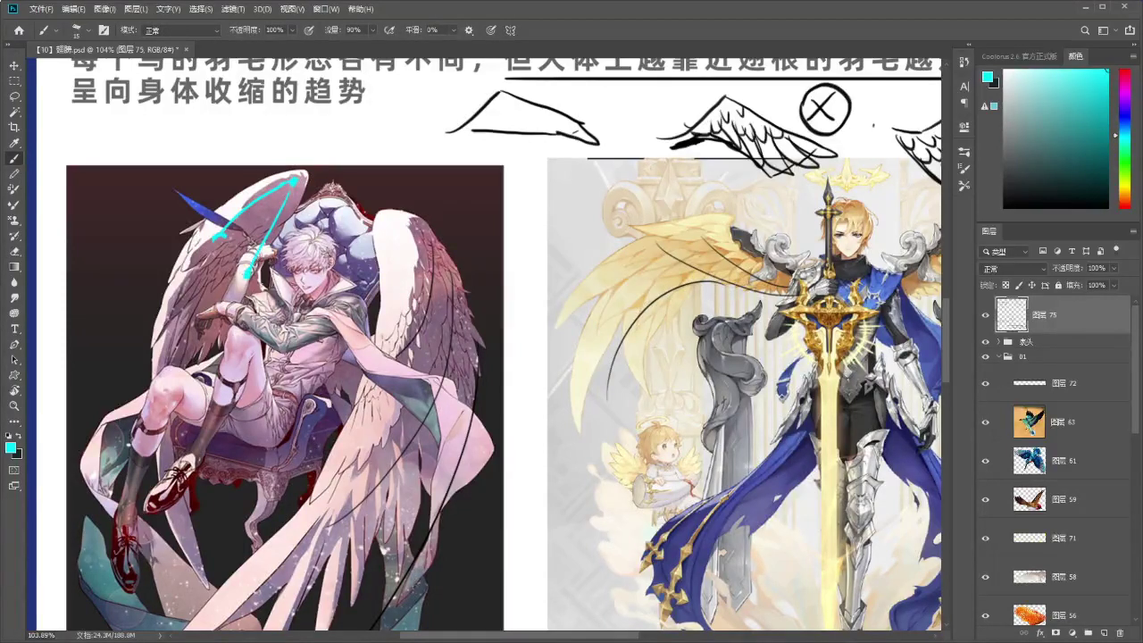
pyautogui.moveTo(284, 309); pyautogui.dragTo(247, 275)
pyautogui.moveTo(444, 199); pyautogui.dragTo(416, 168)
pyautogui.moveTo(269, 260); pyautogui.dragTo(293, 266)
pyautogui.hotkey('ctrl', 'z')
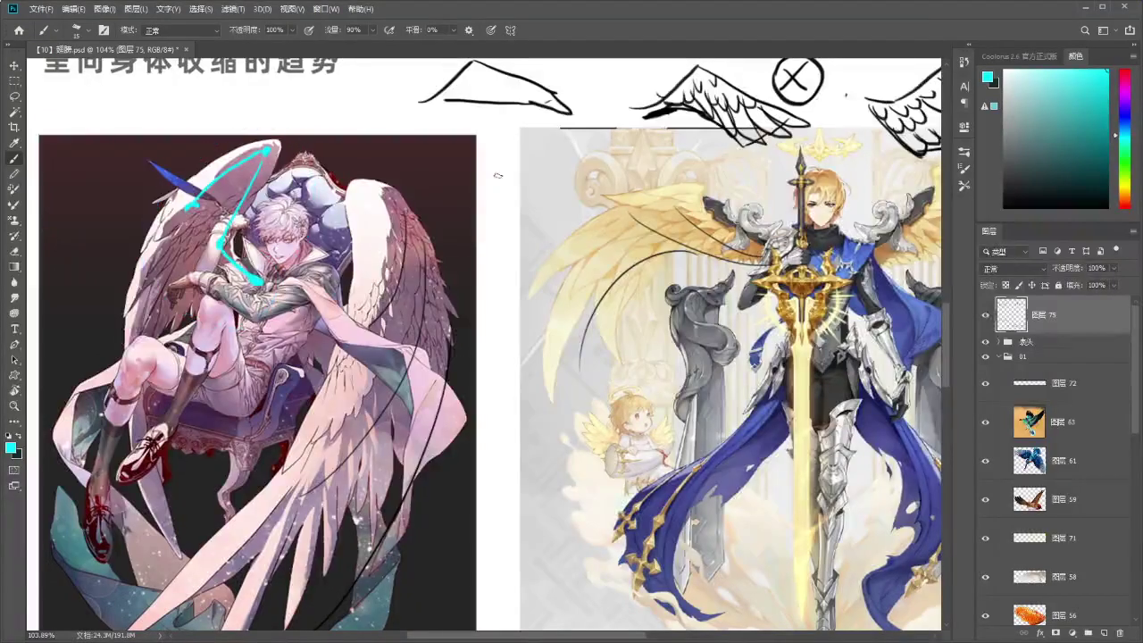
# Copy the three-segment cyan wing skeleton with its joint dots into the blank gap between the two illustrations.
pyautogui.moveTo(510, 171)
pyautogui.mouseDown()
pyautogui.moveTo(537, 152)
pyautogui.moveTo(511, 227)
pyautogui.moveTo(533, 157)
pyautogui.moveTo(510, 246)
pyautogui.moveTo(539, 270)
pyautogui.moveTo(512, 243)
pyautogui.moveTo(541, 286)
pyautogui.mouseUp()
pyautogui.moveTo(527, 222)
pyautogui.mouseDown()
pyautogui.moveTo(552, 238)
pyautogui.moveTo(548, 204)
pyautogui.moveTo(565, 170)
pyautogui.mouseUp()
pyautogui.hotkey('ctrl', 'z')
pyautogui.moveTo(577, 215); pyautogui.dragTo(577, 212)
# Switch to black and draw the wing's body-side edge around the copied cyan skeleton, from the top joint down to the root.
pyautogui.press('d')
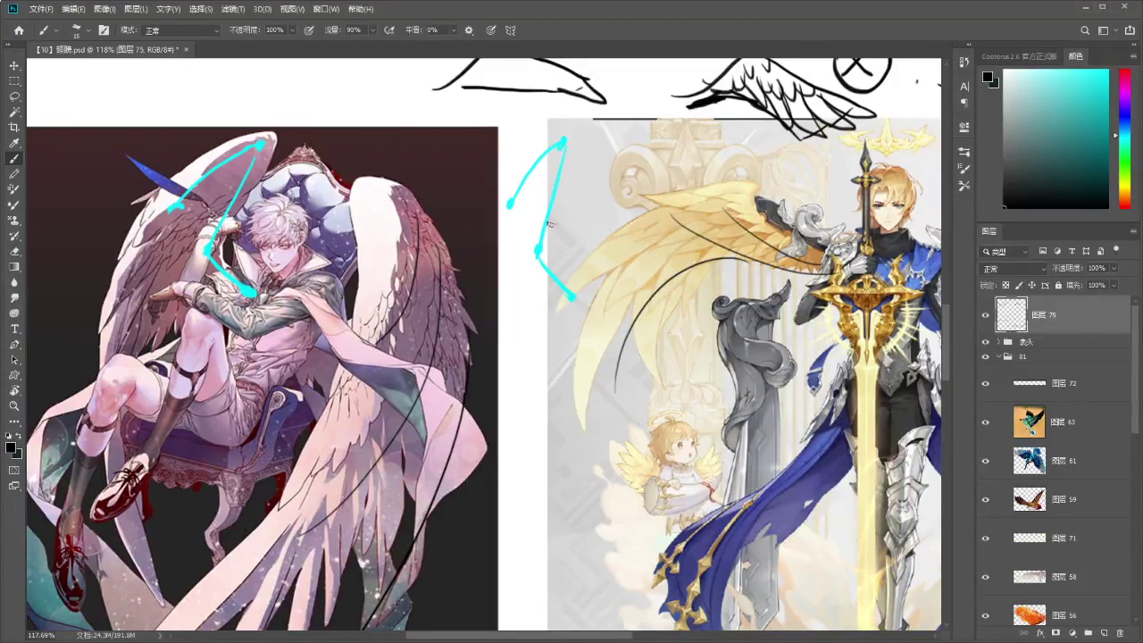
pyautogui.moveTo(550, 227); pyautogui.dragTo(550, 264)
pyautogui.hotkey('ctrl', 'z')
pyautogui.moveTo(554, 208)
pyautogui.mouseDown()
pyautogui.moveTo(557, 272)
pyautogui.moveTo(554, 230)
pyautogui.moveTo(586, 295)
pyautogui.moveTo(571, 321)
pyautogui.mouseUp()
pyautogui.hotkey('ctrl', 'z')
pyautogui.hotkey('ctrl', 'z')
pyautogui.hotkey('ctrl', 'z')
pyautogui.hotkey('ctrl', 'z')
pyautogui.hotkey('ctrl', 'z')
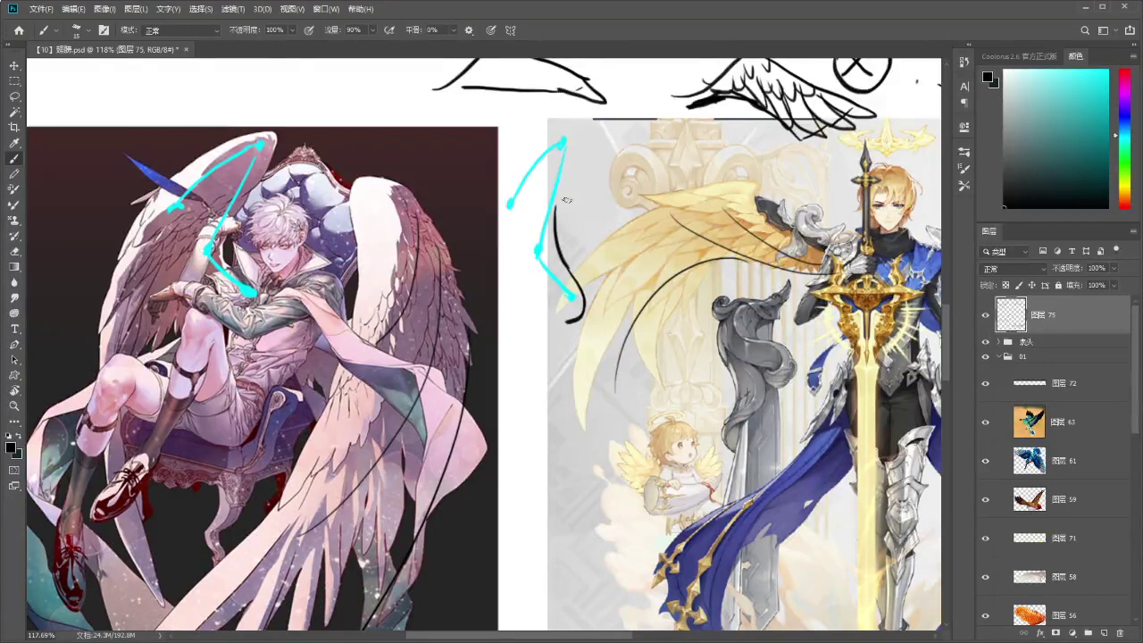
pyautogui.scroll(1, 569, 196)
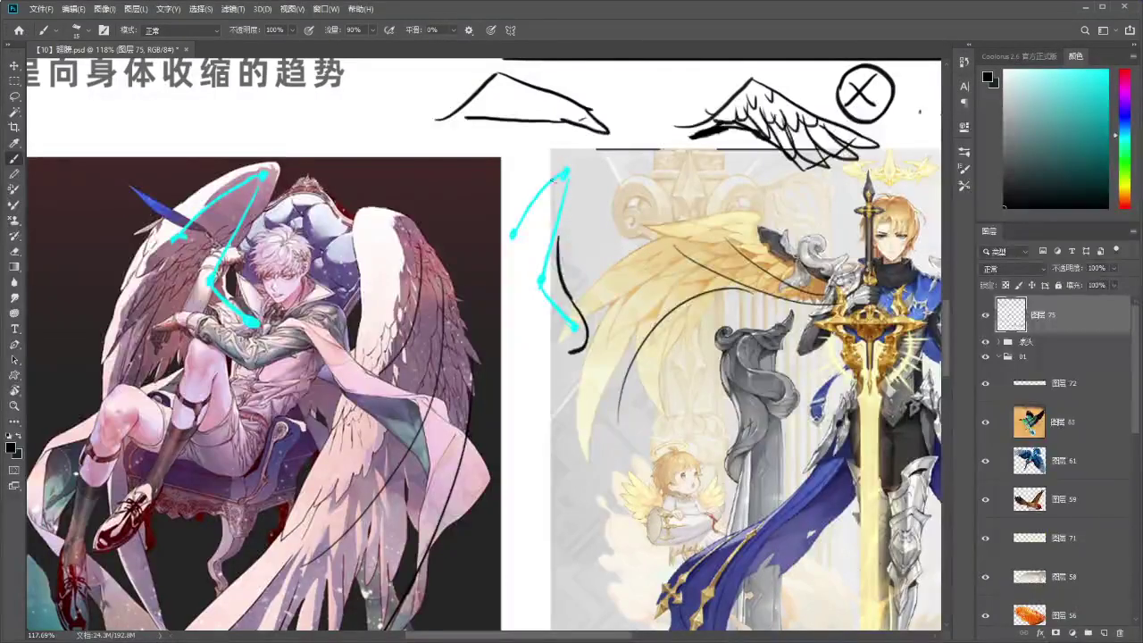
pyautogui.hotkey('ctrl', 'z')
pyautogui.moveTo(548, 168)
pyautogui.mouseDown()
pyautogui.moveTo(577, 163)
pyautogui.moveTo(578, 185)
pyautogui.moveTo(558, 245)
pyautogui.mouseUp()
pyautogui.moveTo(538, 182); pyautogui.dragTo(493, 264)
pyautogui.hotkey('ctrl', 'z')
pyautogui.hotkey('ctrl', 'z')
pyautogui.moveTo(554, 166)
pyautogui.mouseDown()
pyautogui.moveTo(483, 295)
pyautogui.moveTo(510, 221)
pyautogui.moveTo(497, 276)
pyautogui.mouseUp()
pyautogui.hotkey('ctrl', 'z')
pyautogui.moveTo(554, 165)
pyautogui.mouseDown()
pyautogui.moveTo(513, 224)
pyautogui.moveTo(487, 294)
pyautogui.moveTo(485, 280)
pyautogui.mouseUp()
pyautogui.hotkey('ctrl', 'z')
pyautogui.hotkey('ctrl', 'z')
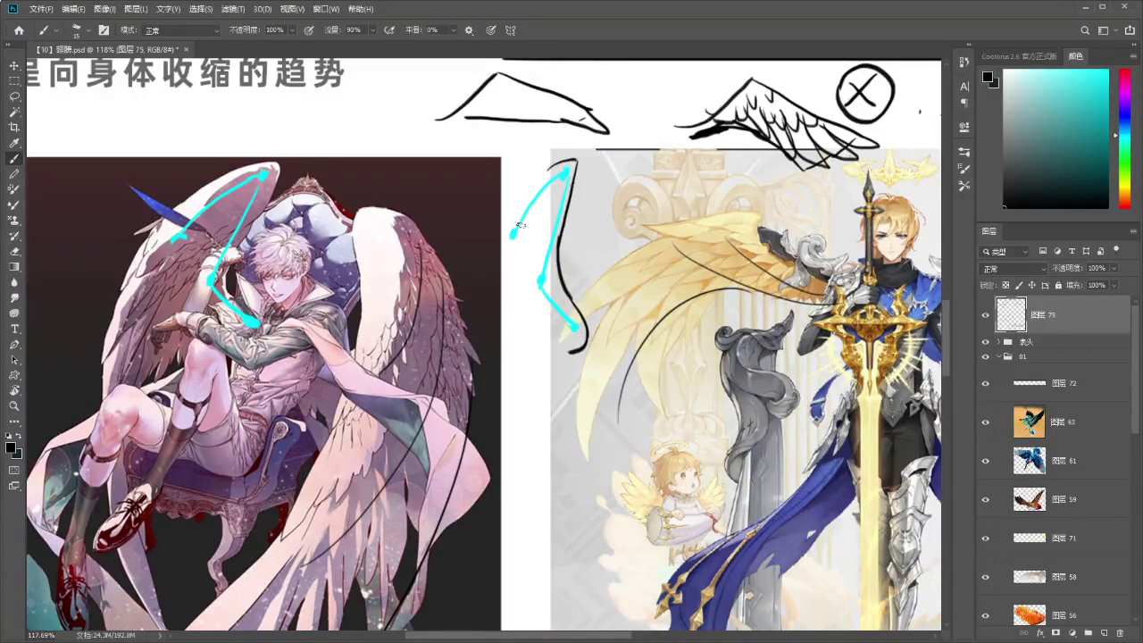
# Draw the wing's outer edge sweeping down from the top joint into long feather tips, redoing the strokes that miss.
pyautogui.moveTo(554, 164)
pyautogui.mouseDown()
pyautogui.moveTo(498, 239)
pyautogui.moveTo(484, 325)
pyautogui.mouseUp()
pyautogui.hotkey('ctrl', 'z')
pyautogui.hotkey('ctrl', 'z')
pyautogui.moveTo(541, 214); pyautogui.dragTo(496, 318)
pyautogui.hotkey('ctrl', 'z')
pyautogui.hotkey('ctrl', 'z')
pyautogui.moveTo(556, 165); pyautogui.dragTo(483, 347)
pyautogui.moveTo(481, 286); pyautogui.dragTo(485, 376)
pyautogui.hotkey('ctrl', 'z')
pyautogui.moveTo(480, 296); pyautogui.dragTo(486, 398)
pyautogui.hotkey('ctrl', 'z')
# Fill the middle of the cyan-boned wing sketch with rows of overlapping feathers.
pyautogui.moveTo(479, 308)
pyautogui.mouseDown()
pyautogui.moveTo(488, 400)
pyautogui.moveTo(514, 273)
pyautogui.moveTo(499, 318)
pyautogui.mouseUp()
pyautogui.moveTo(506, 273)
pyautogui.mouseDown()
pyautogui.moveTo(500, 343)
pyautogui.moveTo(519, 284)
pyautogui.mouseUp()
pyautogui.hotkey('ctrl', 'z')
pyautogui.hotkey('ctrl', 'z')
pyautogui.moveTo(529, 245)
pyautogui.mouseDown()
pyautogui.moveTo(517, 267)
pyautogui.moveTo(534, 265)
pyautogui.moveTo(524, 310)
pyautogui.mouseUp()
pyautogui.hotkey('ctrl', 'z')
pyautogui.hotkey('ctrl', 'z')
pyautogui.hotkey('ctrl', 'z')
pyautogui.moveTo(527, 257)
pyautogui.mouseDown()
pyautogui.moveTo(540, 226)
pyautogui.moveTo(531, 257)
pyautogui.moveTo(504, 243)
pyautogui.moveTo(532, 259)
pyautogui.mouseUp()
pyautogui.hotkey('ctrl', 'z')
pyautogui.hotkey('ctrl', 'z')
pyautogui.hotkey('ctrl', 'z')
# Add short, dense feathers near the sketched wing's root and complete the lower feather tips.
pyautogui.moveTo(540, 257)
pyautogui.mouseDown()
pyautogui.moveTo(529, 298)
pyautogui.moveTo(525, 286)
pyautogui.moveTo(563, 327)
pyautogui.mouseUp()
pyautogui.hotkey('ctrl', 'z')
pyautogui.moveTo(525, 288)
pyautogui.mouseDown()
pyautogui.moveTo(534, 308)
pyautogui.moveTo(507, 363)
pyautogui.moveTo(507, 351)
pyautogui.mouseUp()
pyautogui.hotkey('ctrl', 'z')
pyautogui.moveTo(475, 347)
pyautogui.mouseDown()
pyautogui.moveTo(497, 444)
pyautogui.moveTo(512, 368)
pyautogui.mouseUp()
pyautogui.hotkey('ctrl', 'z')
pyautogui.moveTo(525, 338)
pyautogui.mouseDown()
pyautogui.moveTo(530, 357)
pyautogui.moveTo(557, 316)
pyautogui.moveTo(567, 250)
pyautogui.moveTo(575, 282)
pyautogui.mouseUp()
pyautogui.hotkey('ctrl', 'z')
pyautogui.moveTo(324, 285); pyautogui.dragTo(428, 170)
pyautogui.hotkey('ctrl', 'z')
pyautogui.moveTo(411, 126)
pyautogui.mouseDown()
pyautogui.moveTo(455, 131)
pyautogui.moveTo(330, 417)
pyautogui.mouseUp()
pyautogui.hotkey('ctrl', 'z')
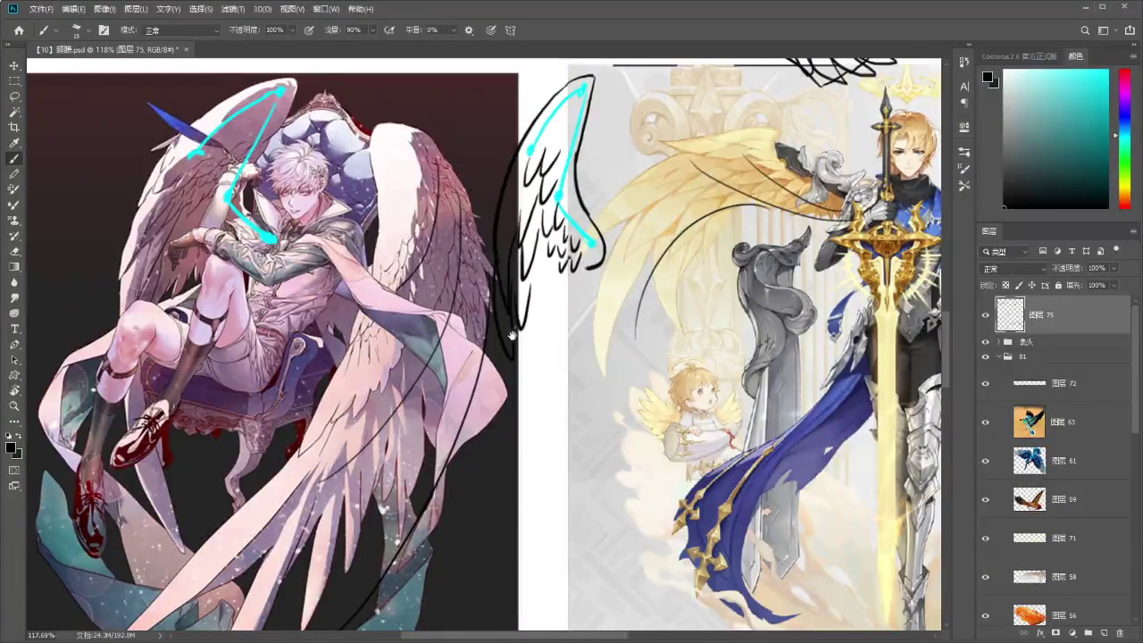
# Choose bright red and mark the segment running down from the top joint of the seated figure's other wing.
pyautogui.moveTo(511, 327); pyautogui.dragTo(521, 281)
pyautogui.click(1125, 207)
pyautogui.click(1107, 71)
pyautogui.moveTo(435, 234); pyautogui.dragTo(438, 219)
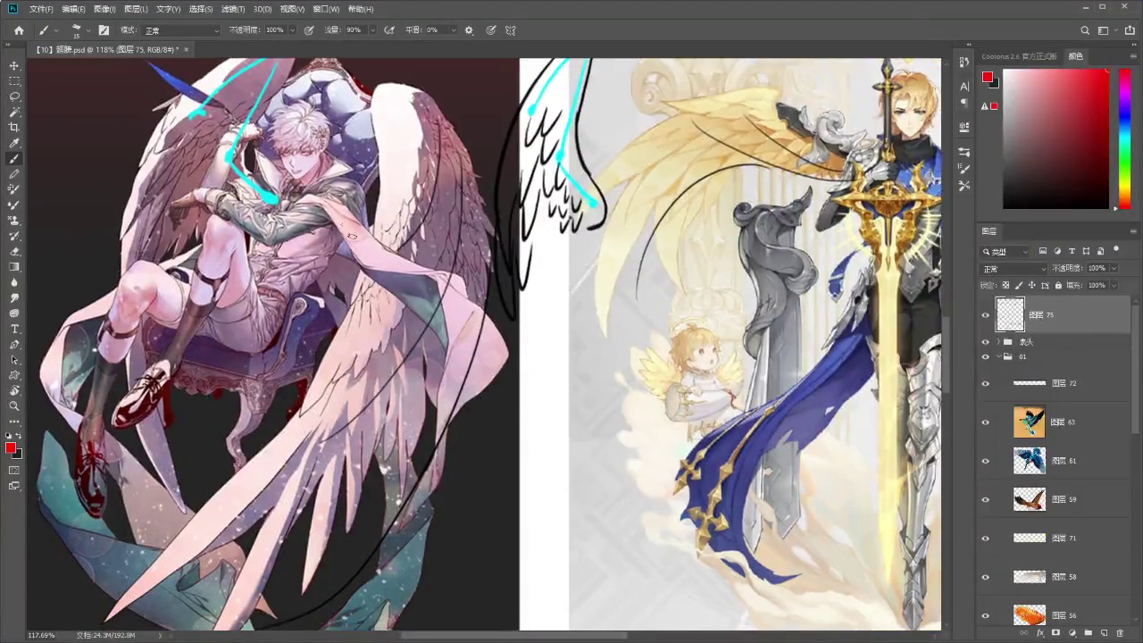
pyautogui.scroll(3, 402, 214)
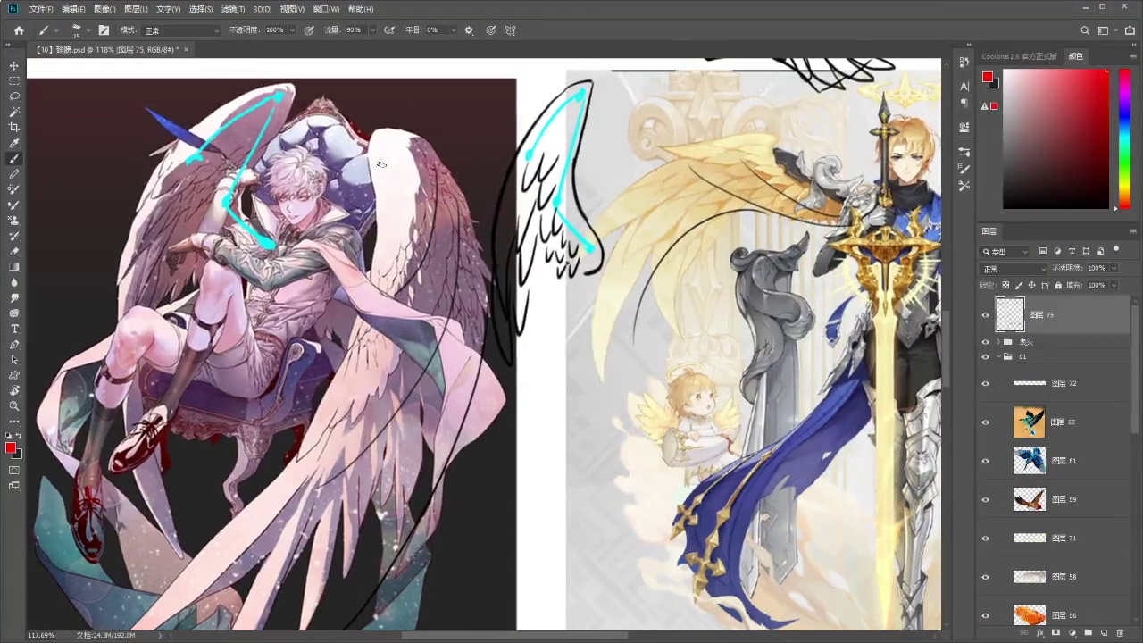
pyautogui.moveTo(391, 117)
pyautogui.mouseDown()
pyautogui.moveTo(343, 462)
pyautogui.moveTo(323, 487)
pyautogui.mouseUp()
pyautogui.hotkey('ctrl', 'z')
pyautogui.moveTo(388, 163); pyautogui.dragTo(375, 288)
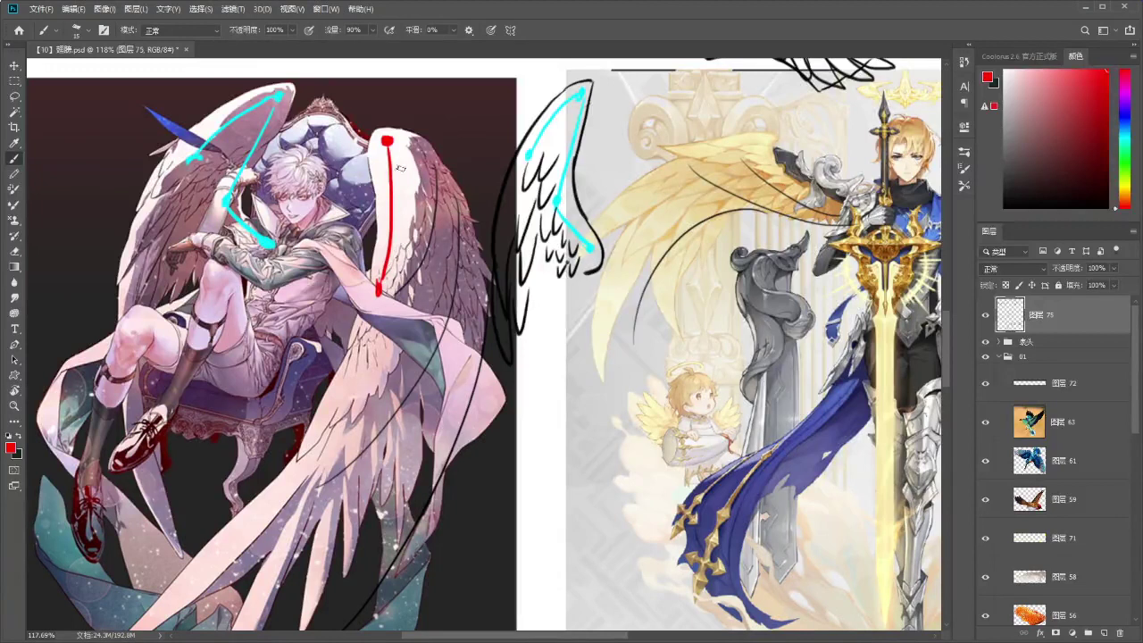
# Add the second red line from the wing's top joint and bend it into the root segment at the shoulder.
pyautogui.hotkey('ctrl', 'z')
pyautogui.moveTo(390, 147); pyautogui.dragTo(375, 276)
pyautogui.hotkey('ctrl', 'z')
pyautogui.hotkey('ctrl', 'z')
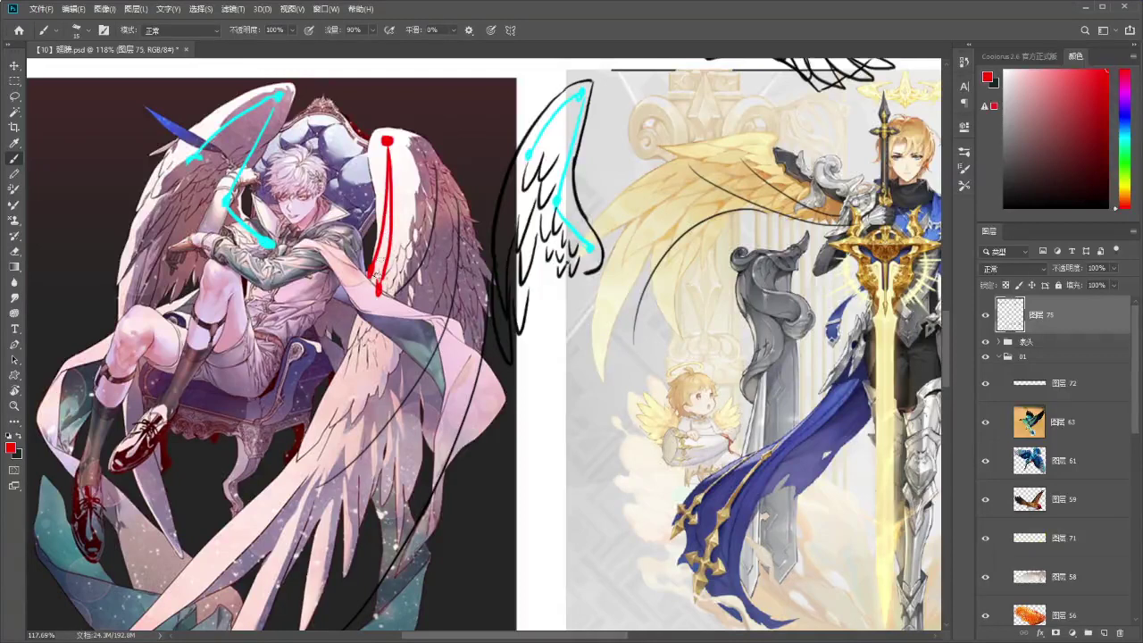
pyautogui.press('e')
pyautogui.press('b')
pyautogui.moveTo(372, 277)
pyautogui.mouseDown()
pyautogui.moveTo(373, 250)
pyautogui.moveTo(376, 266)
pyautogui.moveTo(323, 282)
pyautogui.mouseUp()
pyautogui.hotkey('ctrl', 'z')
# Copy the folded red wing skeleton with its root, middle and outer segments into the gap below the first wing sketch.
pyautogui.moveTo(532, 329)
pyautogui.mouseDown()
pyautogui.moveTo(515, 335)
pyautogui.moveTo(495, 288)
pyautogui.mouseUp()
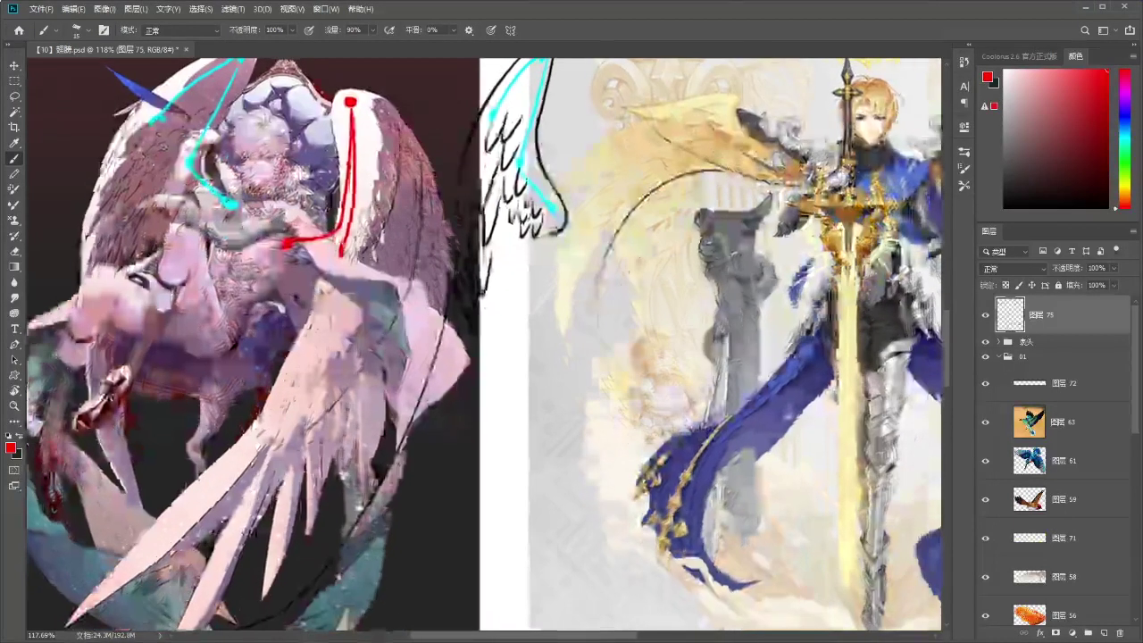
pyautogui.moveTo(473, 383); pyautogui.dragTo(528, 359)
pyautogui.hotkey('ctrl', 'z')
pyautogui.moveTo(473, 384); pyautogui.dragTo(539, 366)
pyautogui.moveTo(536, 366); pyautogui.dragTo(555, 256)
pyautogui.hotkey('ctrl', 'z')
pyautogui.hotkey('ctrl', 'z')
pyautogui.moveTo(556, 257); pyautogui.dragTo(557, 409)
pyautogui.hotkey('ctrl', 'z')
pyautogui.moveTo(557, 257)
pyautogui.mouseDown()
pyautogui.moveTo(532, 443)
pyautogui.moveTo(574, 407)
pyautogui.mouseUp()
# Switch to black and draw the curved front edge rising from the root of the red skeleton.
pyautogui.click(1004, 208)
pyautogui.moveTo(474, 354)
pyautogui.mouseDown()
pyautogui.moveTo(545, 321)
pyautogui.moveTo(545, 275)
pyautogui.mouseUp()
pyautogui.hotkey('ctrl', 'z')
pyautogui.hotkey('ctrl', 'z')
pyautogui.hotkey('ctrl', 'z')
pyautogui.hotkey('ctrl', 'z')
pyautogui.hotkey('ctrl', 'z')
pyautogui.moveTo(499, 341); pyautogui.dragTo(544, 278)
pyautogui.hotkey('ctrl', 'z')
pyautogui.hotkey('ctrl', 'z')
pyautogui.hotkey('ctrl', 'z')
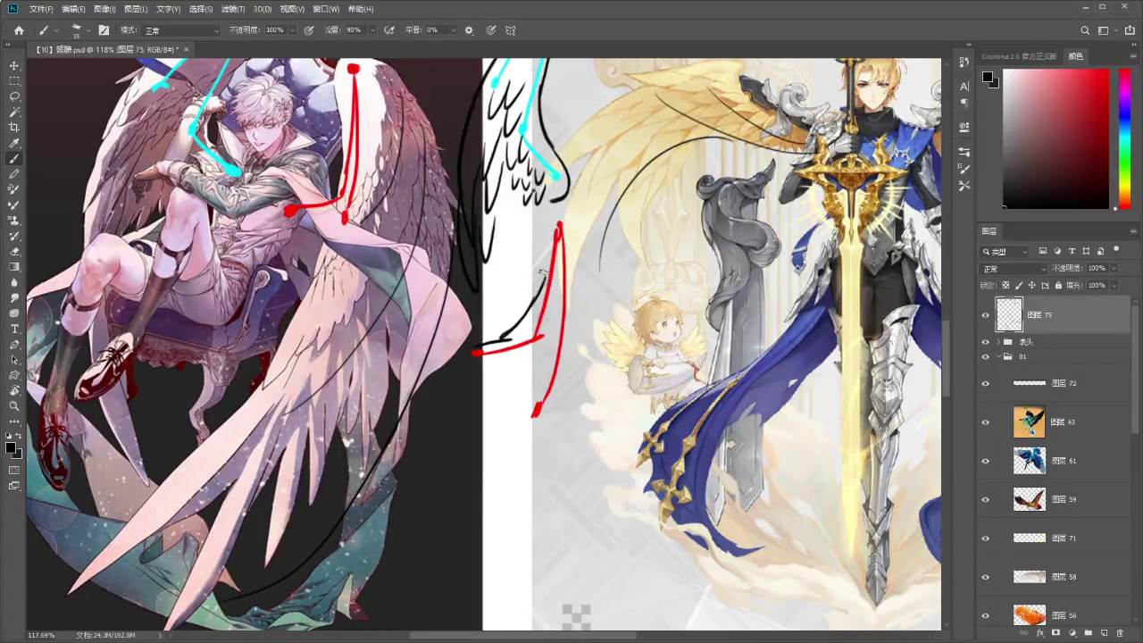
# Clean up the front edge beside the red skeleton and draw the rounded outline over its top joint.
pyautogui.press('e')
pyautogui.moveTo(518, 323)
pyautogui.mouseDown()
pyautogui.moveTo(496, 341)
pyautogui.moveTo(515, 331)
pyautogui.moveTo(545, 273)
pyautogui.moveTo(553, 287)
pyautogui.mouseUp()
pyautogui.press('b')
pyautogui.hotkey('ctrl', 'z')
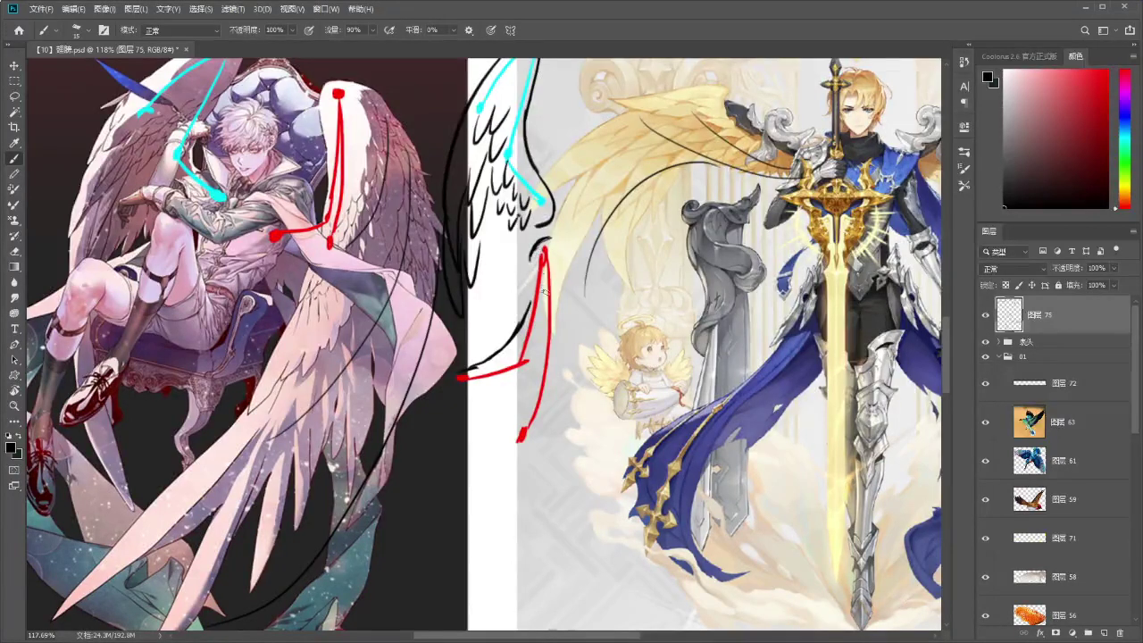
pyautogui.moveTo(543, 296); pyautogui.dragTo(539, 288)
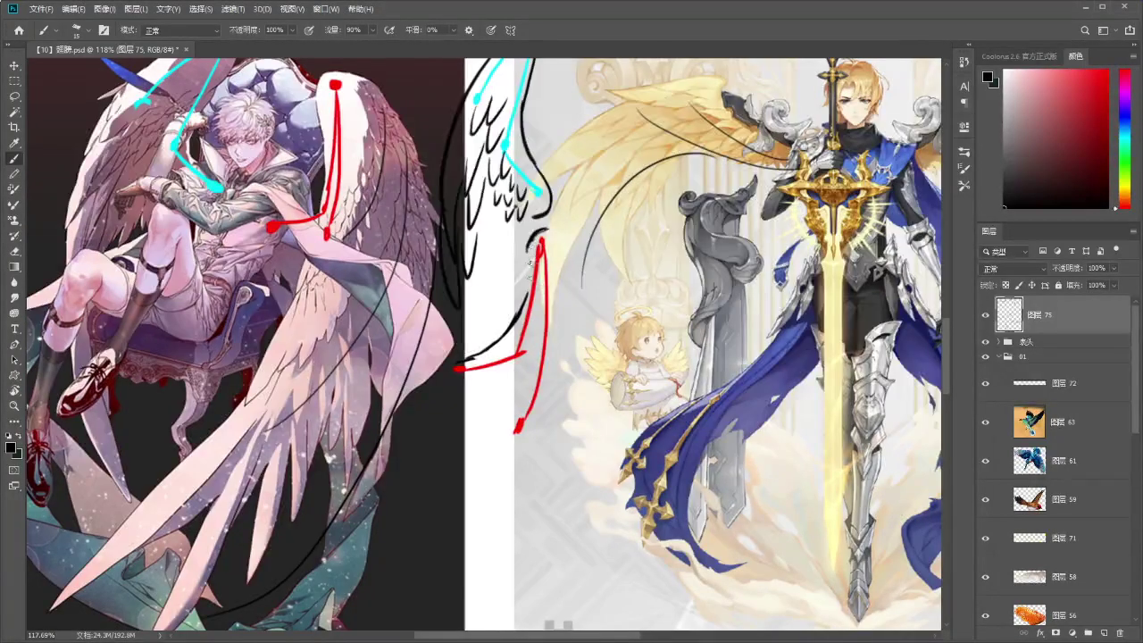
pyautogui.hotkey('ctrl', 'z')
# Draw the folded wing's long front edge from the top joint down past the outer segment, redoing the strokes that miss.
pyautogui.moveTo(532, 243); pyautogui.dragTo(533, 333)
pyautogui.moveTo(530, 298); pyautogui.dragTo(533, 392)
pyautogui.hotkey('ctrl', 'z')
pyautogui.moveTo(546, 236)
pyautogui.mouseDown()
pyautogui.moveTo(557, 284)
pyautogui.moveTo(487, 502)
pyautogui.moveTo(451, 520)
pyautogui.mouseUp()
pyautogui.hotkey('ctrl', 'z')
pyautogui.hotkey('ctrl', 'z')
pyautogui.moveTo(533, 290)
pyautogui.mouseDown()
pyautogui.moveTo(521, 407)
pyautogui.moveTo(432, 528)
pyautogui.mouseUp()
pyautogui.hotkey('ctrl', 'z')
pyautogui.hotkey('ctrl', 'z')
# Draw the folded wing's outer edge with feather tips, curving from the top joint down to the long pointed tip.
pyautogui.moveTo(532, 314); pyautogui.dragTo(441, 496)
pyautogui.hotkey('ctrl', 'z')
pyautogui.moveTo(532, 308)
pyautogui.mouseDown()
pyautogui.moveTo(439, 551)
pyautogui.moveTo(490, 534)
pyautogui.moveTo(541, 430)
pyautogui.mouseUp()
pyautogui.hotkey('ctrl', 'z')
pyautogui.moveTo(546, 225)
pyautogui.mouseDown()
pyautogui.moveTo(596, 314)
pyautogui.moveTo(560, 439)
pyautogui.moveTo(545, 452)
pyautogui.mouseUp()
pyautogui.hotkey('ctrl', 'z')
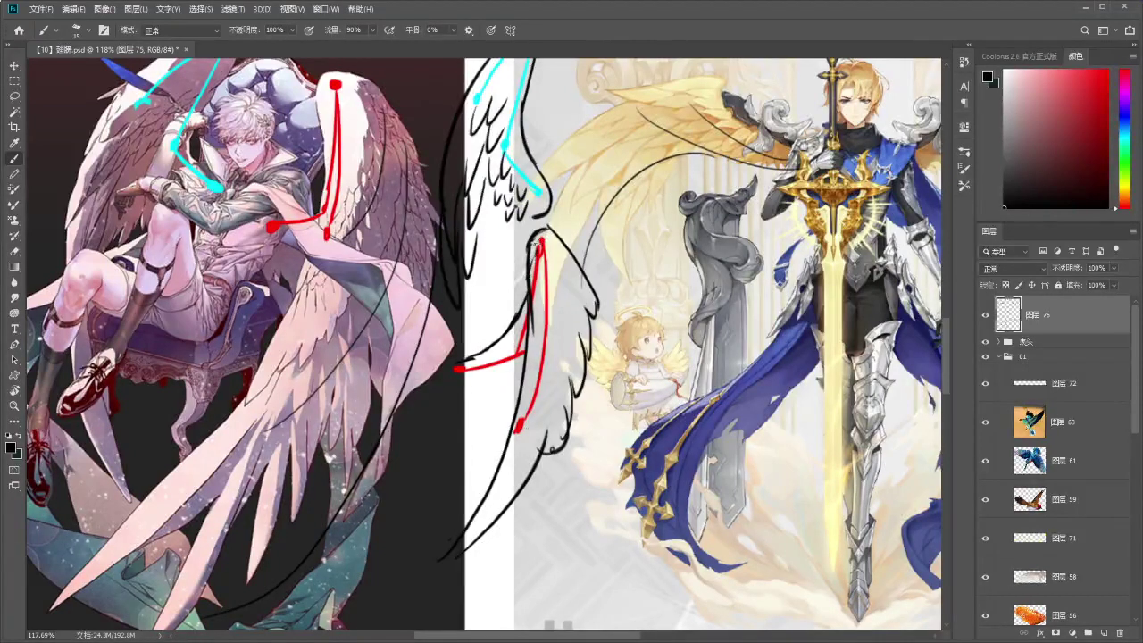
# Add a row of short feathers below the red root segment, redoing the strokes that miss.
pyautogui.hotkey('ctrl', 'z')
pyautogui.moveTo(454, 371)
pyautogui.mouseDown()
pyautogui.moveTo(493, 391)
pyautogui.moveTo(467, 387)
pyautogui.moveTo(483, 408)
pyautogui.moveTo(540, 329)
pyautogui.moveTo(516, 364)
pyautogui.mouseUp()
pyautogui.hotkey('ctrl', 'z')
pyautogui.hotkey('ctrl', 'z')
pyautogui.hotkey('ctrl', 'z')
pyautogui.hotkey('ctrl', 'z')
pyautogui.press('z')
pyautogui.press('b')
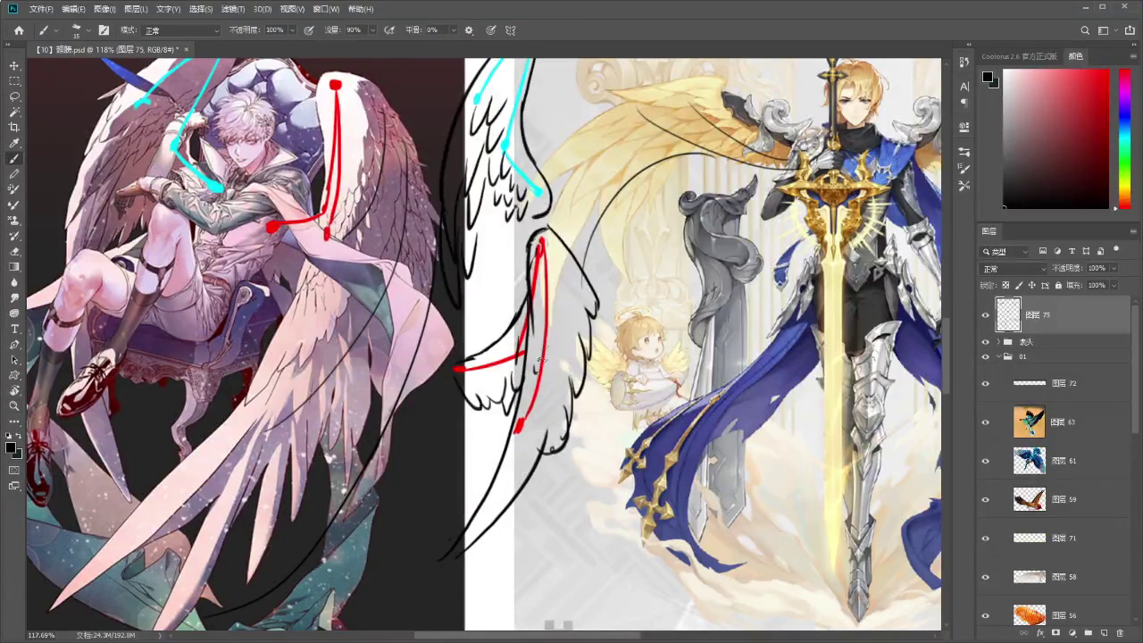
# Erase the middle stretch of the red outer segment where it crosses the folded wing's feathers.
pyautogui.press('z')
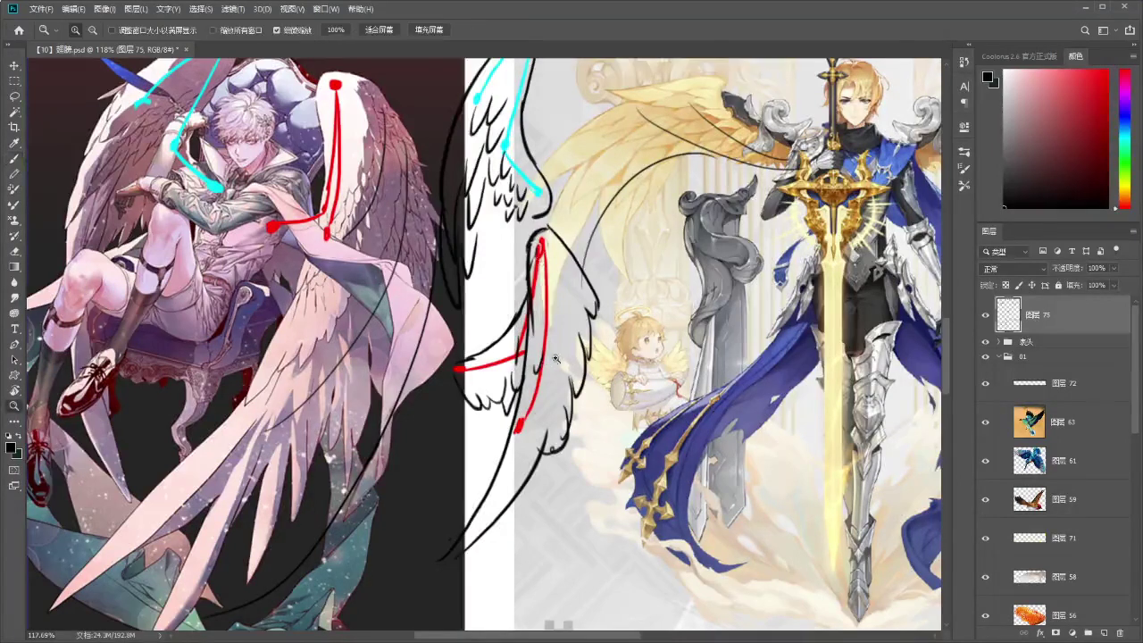
pyautogui.hotkey('ctrl', '-')
pyautogui.hotkey('ctrl', '-')
pyautogui.press('e')
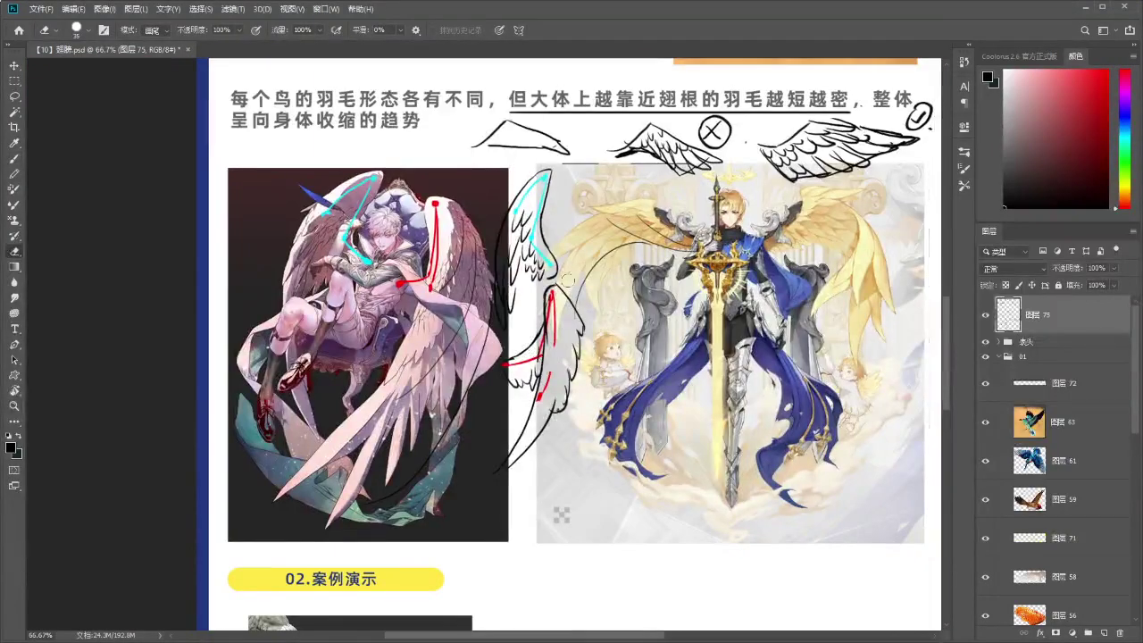
pyautogui.press('b')
# Compare the wing sketches with the two character illustrations and the bird references above them.
pyautogui.scroll(-1, 569, 331)
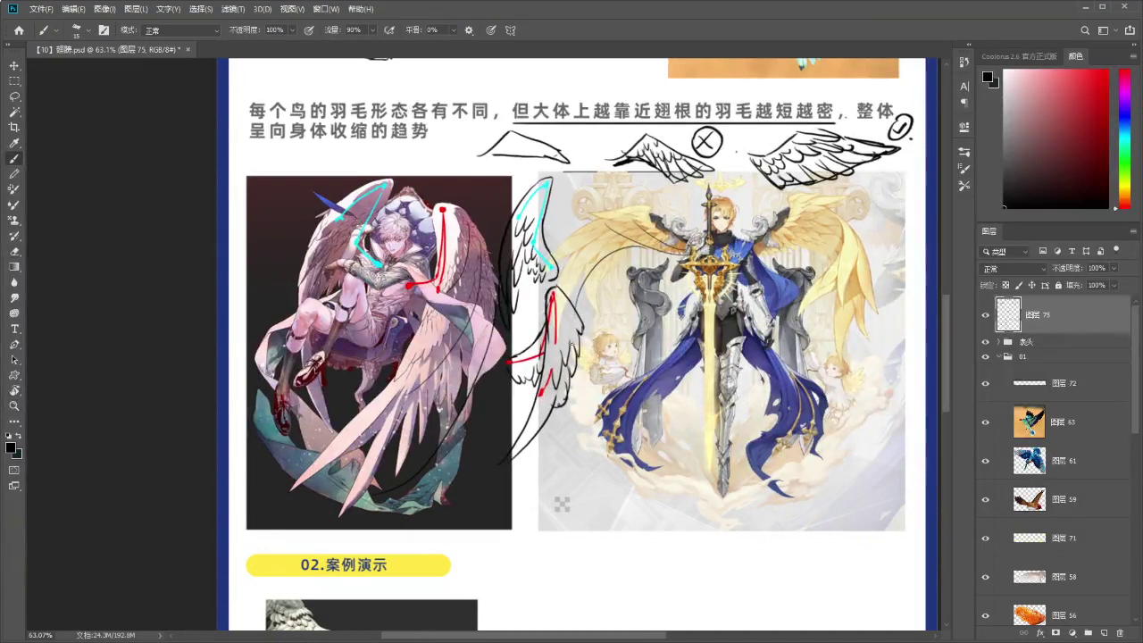
pyautogui.moveTo(692, 298); pyautogui.dragTo(624, 276)
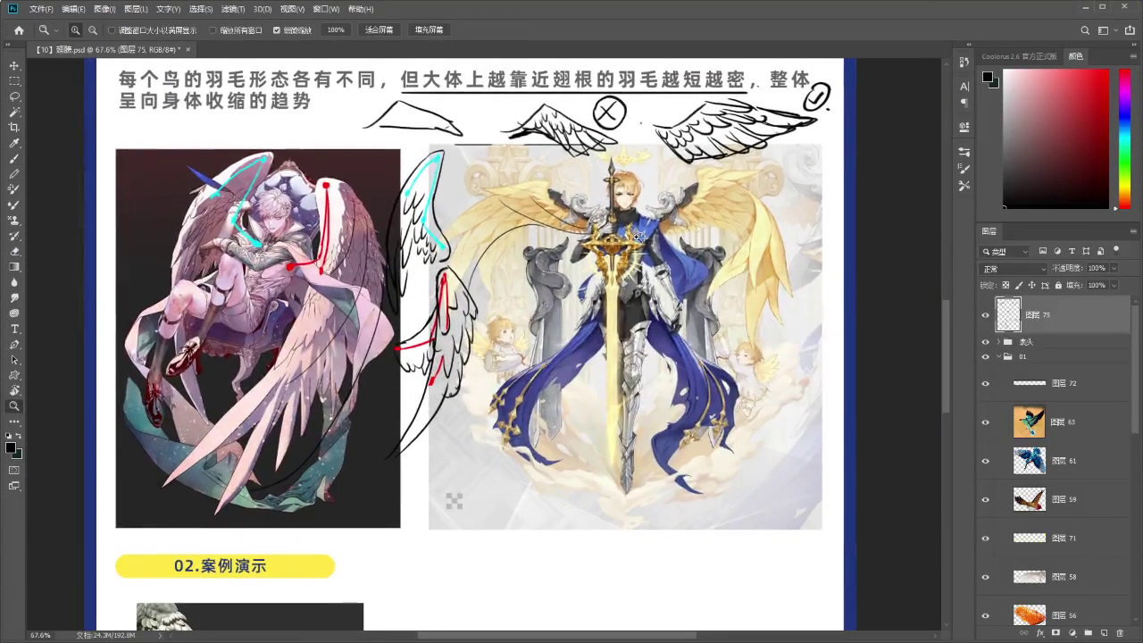
pyautogui.moveTo(533, 225); pyautogui.dragTo(496, 267)
pyautogui.moveTo(383, 426); pyautogui.dragTo(399, 376)
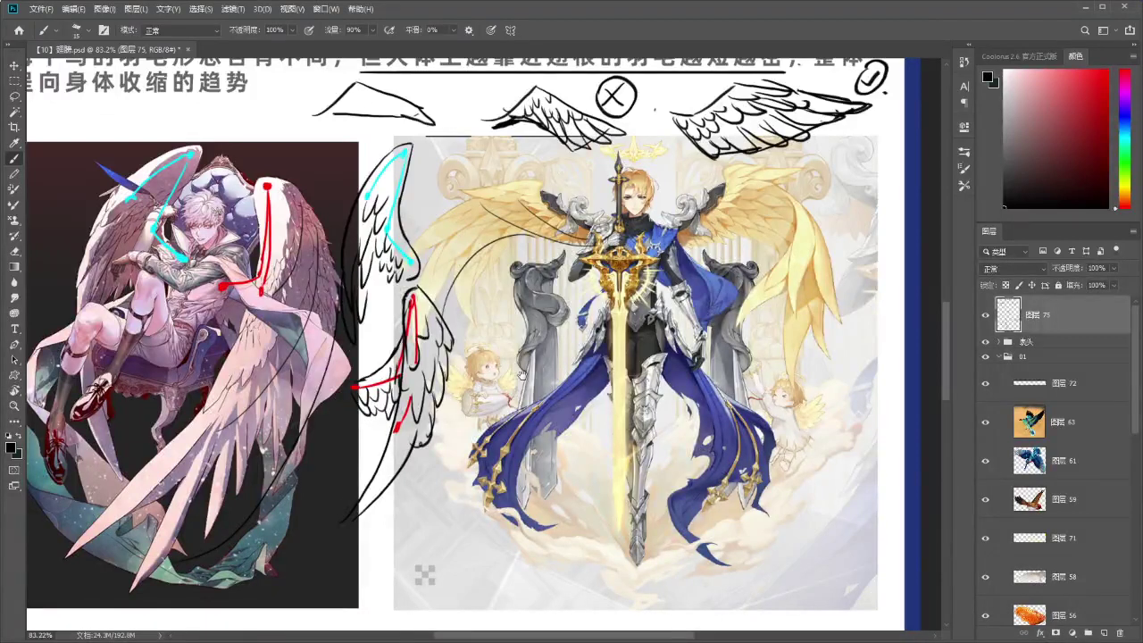
pyautogui.moveTo(536, 377); pyautogui.dragTo(529, 355)
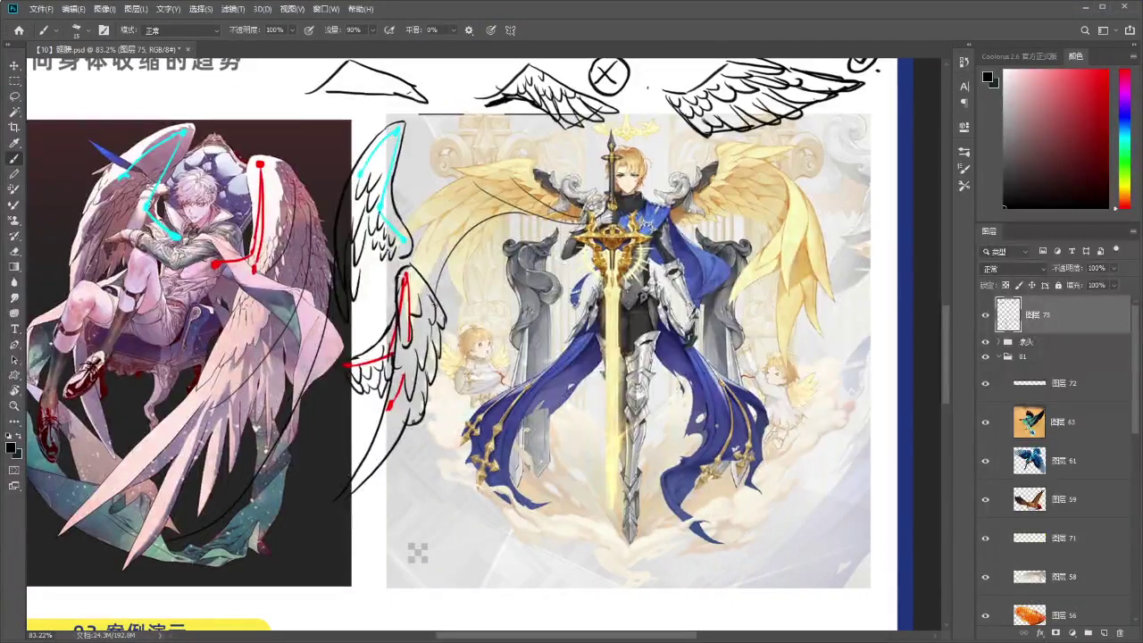
pyautogui.moveTo(674, 466); pyautogui.dragTo(680, 543)
pyautogui.moveTo(650, 388); pyautogui.dragTo(679, 442)
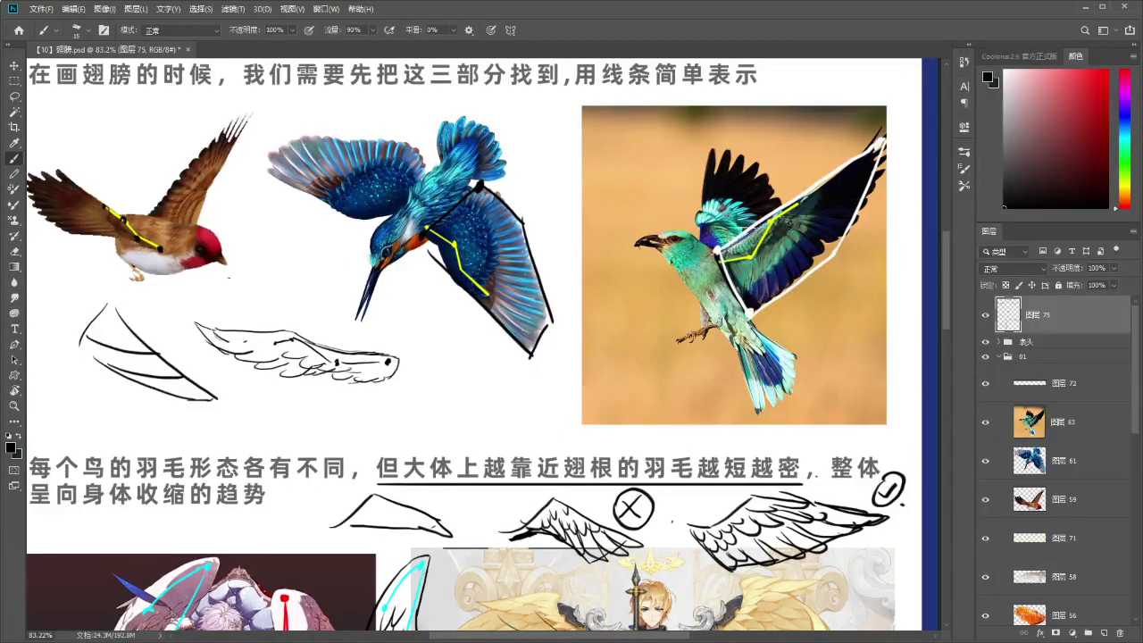
pyautogui.scroll(-1, 776, 234)
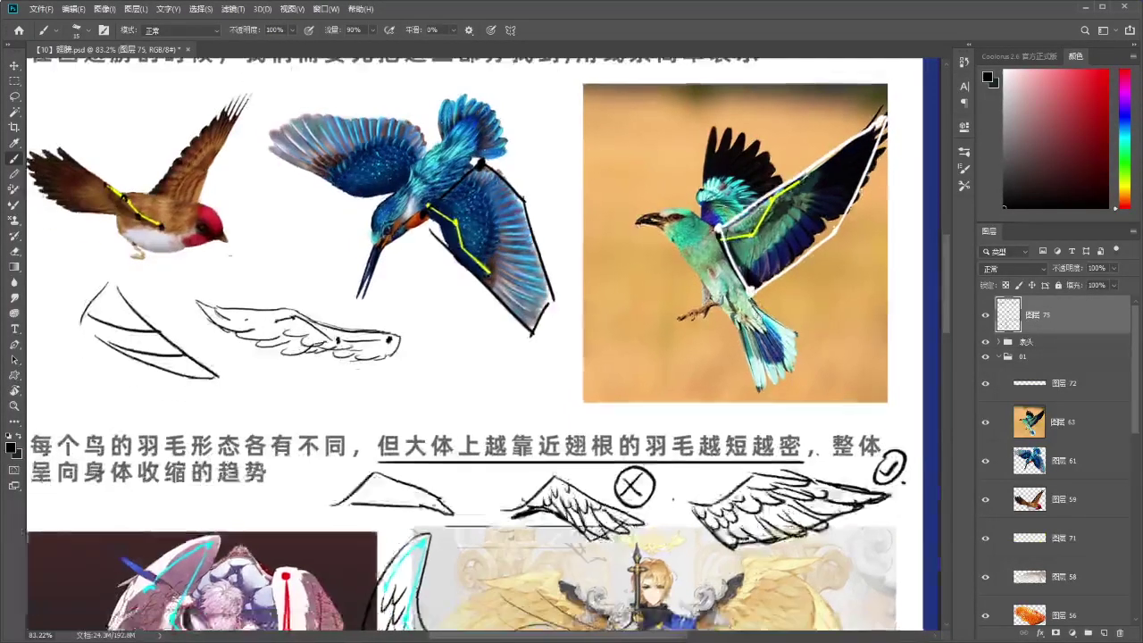
pyautogui.scroll(-2, 725, 335)
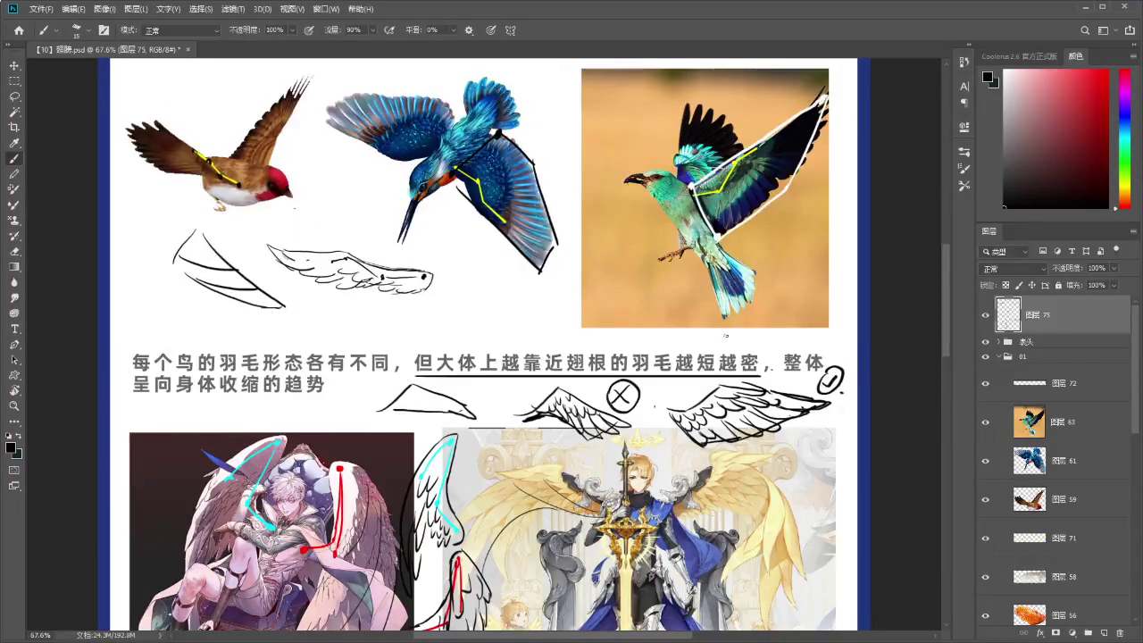
pyautogui.moveTo(493, 450); pyautogui.dragTo(504, 266)
pyautogui.moveTo(546, 500); pyautogui.dragTo(566, 406)
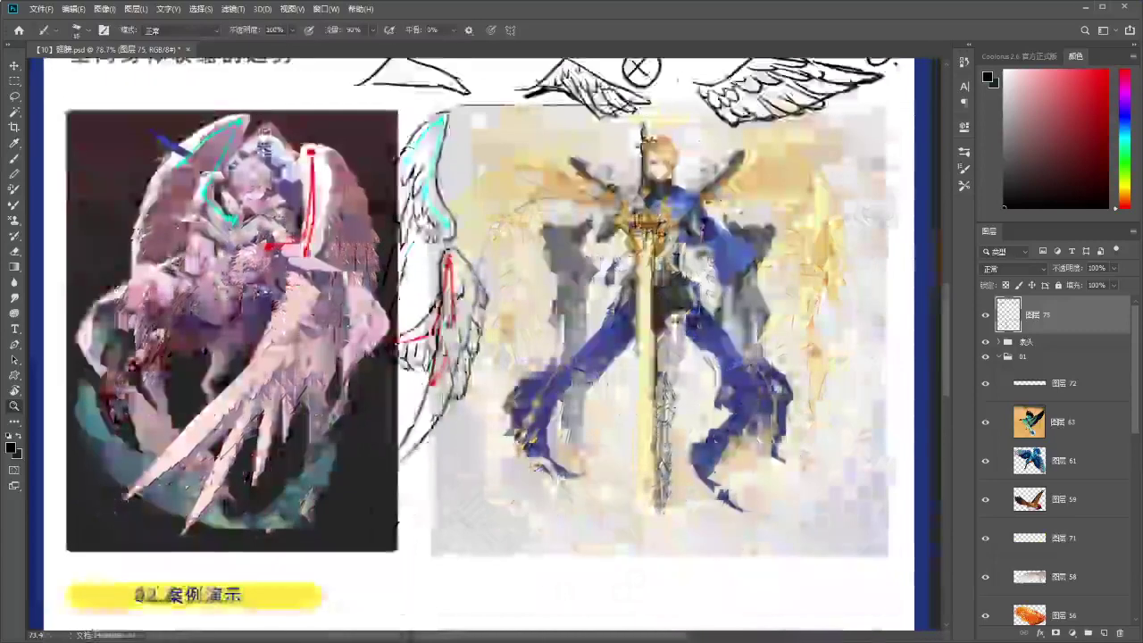
pyautogui.scroll(2, 463, 453)
pyautogui.moveTo(463, 453); pyautogui.dragTo(470, 424)
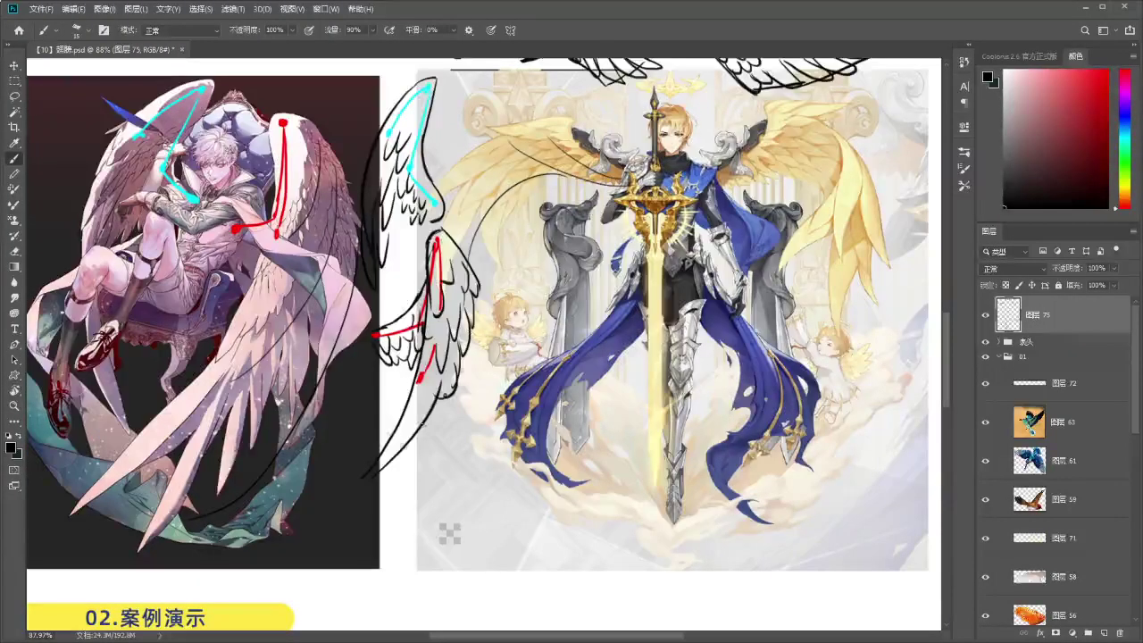
# Draw the long overlapping flight feathers that sweep down to the folded wing's pointed tip.
pyautogui.moveTo(422, 387); pyautogui.dragTo(385, 468)
pyautogui.moveTo(394, 476); pyautogui.dragTo(429, 446)
pyautogui.hotkey('ctrl', 'z')
pyautogui.moveTo(456, 391); pyautogui.dragTo(401, 465)
pyautogui.hotkey('ctrl', 'z')
pyautogui.moveTo(416, 404); pyautogui.dragTo(336, 507)
pyautogui.moveTo(395, 457); pyautogui.dragTo(332, 511)
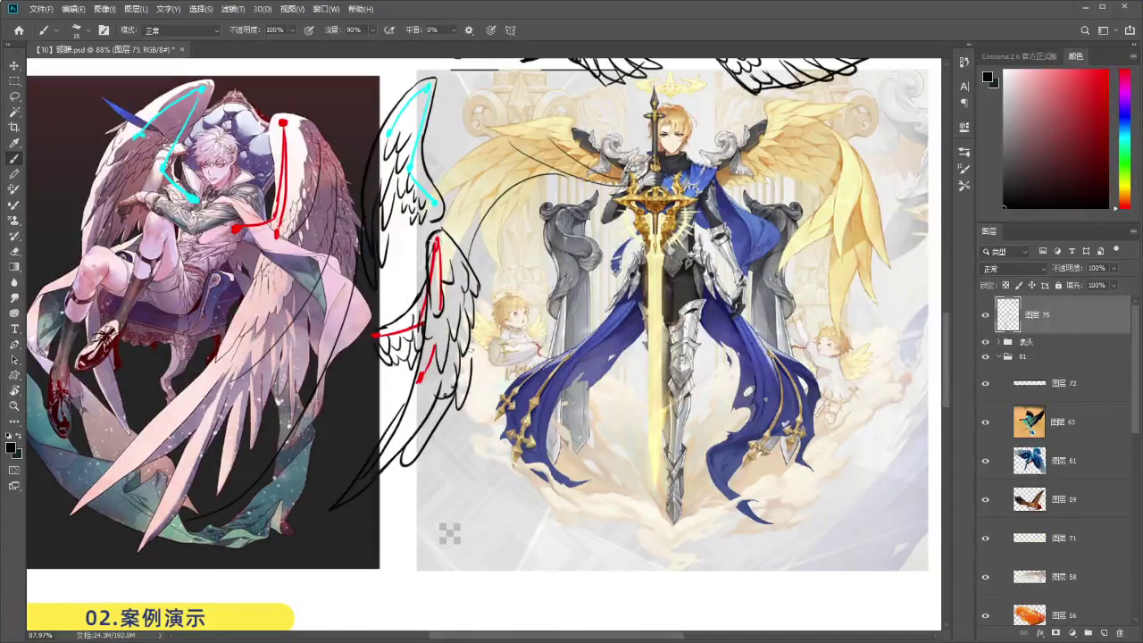
# Add extra feather tips along the outer edge of the folded wing at mid-height.
pyautogui.moveTo(483, 336); pyautogui.dragTo(473, 359)
pyautogui.moveTo(486, 310); pyautogui.dragTo(472, 358)
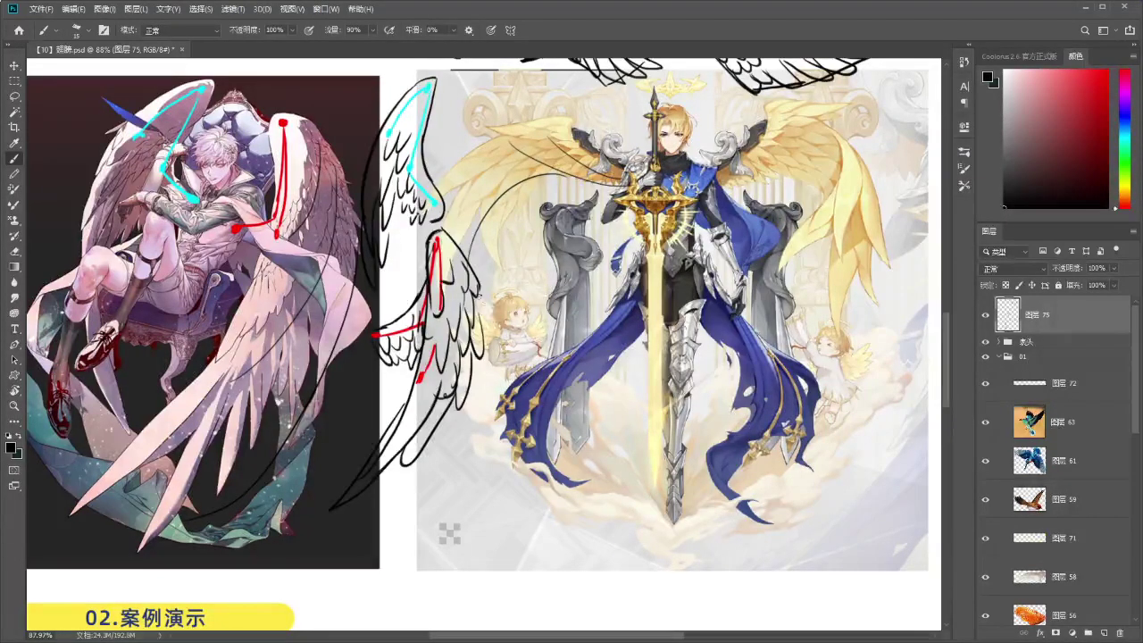
pyautogui.hotkey('ctrl', 'z')
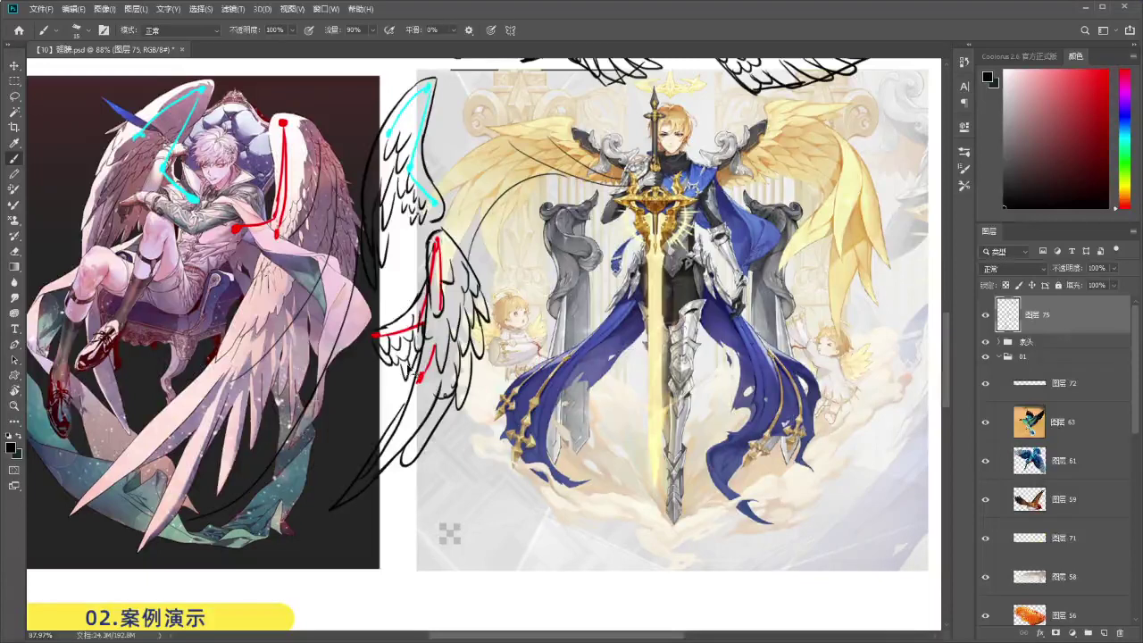
# Start another folded wing below without a skeleton, drawing its short root edge and long front edge down to the tip.
pyautogui.moveTo(841, 377); pyautogui.dragTo(797, 409)
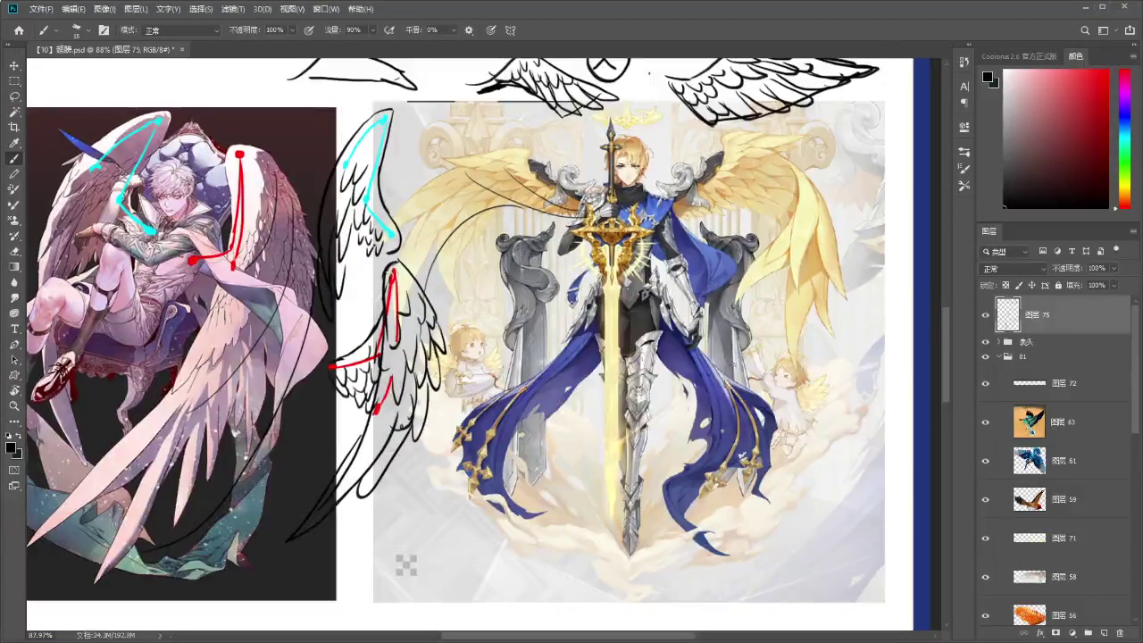
pyautogui.moveTo(455, 417); pyautogui.dragTo(519, 306)
pyautogui.moveTo(434, 366); pyautogui.dragTo(456, 355)
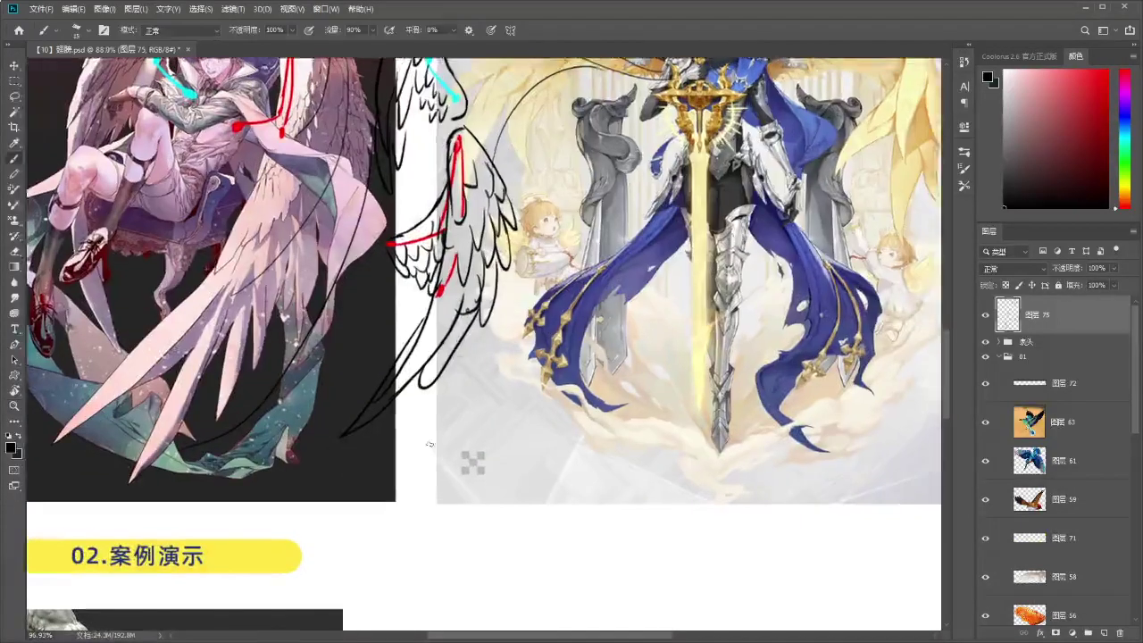
pyautogui.moveTo(428, 449); pyautogui.dragTo(480, 421)
pyautogui.moveTo(492, 365); pyautogui.dragTo(468, 453)
pyautogui.moveTo(474, 429); pyautogui.dragTo(454, 500)
pyautogui.hotkey('ctrl', 'z')
pyautogui.hotkey('ctrl', 'z')
pyautogui.hotkey('ctrl', 'z')
pyautogui.moveTo(492, 365); pyautogui.dragTo(448, 551)
pyautogui.moveTo(470, 483); pyautogui.dragTo(441, 552)
pyautogui.hotkey('ctrl', 'z')
pyautogui.moveTo(465, 505)
pyautogui.mouseDown()
pyautogui.moveTo(415, 607)
pyautogui.moveTo(486, 520)
pyautogui.moveTo(428, 592)
pyautogui.mouseUp()
pyautogui.hotkey('ctrl', 'z')
pyautogui.hotkey('ctrl', 'z')
pyautogui.hotkey('ctrl', 'z')
# Draw the new wing's long tip feathers and the outer contour running from its rounded top joint.
pyautogui.moveTo(452, 531); pyautogui.dragTo(487, 528)
pyautogui.moveTo(471, 574); pyautogui.dragTo(514, 489)
pyautogui.moveTo(505, 536); pyautogui.dragTo(533, 460)
pyautogui.moveTo(490, 366)
pyautogui.mouseDown()
pyautogui.moveTo(511, 373)
pyautogui.moveTo(545, 446)
pyautogui.moveTo(534, 435)
pyautogui.mouseUp()
pyautogui.hotkey('ctrl', 'z')
pyautogui.moveTo(541, 443); pyautogui.dragTo(535, 484)
pyautogui.hotkey('ctrl', 'z')
# Layer inner feathers over the middle of the new wing and short feathers under its root, undoing stray strokes.
pyautogui.moveTo(523, 403)
pyautogui.mouseDown()
pyautogui.moveTo(532, 441)
pyautogui.moveTo(510, 436)
pyautogui.mouseUp()
pyautogui.moveTo(510, 436)
pyautogui.mouseDown()
pyautogui.moveTo(509, 490)
pyautogui.moveTo(470, 518)
pyautogui.mouseUp()
pyautogui.moveTo(426, 465)
pyautogui.mouseDown()
pyautogui.moveTo(445, 485)
pyautogui.moveTo(440, 461)
pyautogui.mouseUp()
pyautogui.hotkey('ctrl', 'z')
pyautogui.moveTo(440, 463)
pyautogui.mouseDown()
pyautogui.moveTo(450, 491)
pyautogui.moveTo(469, 466)
pyautogui.moveTo(458, 454)
pyautogui.moveTo(467, 457)
pyautogui.moveTo(466, 487)
pyautogui.mouseUp()
pyautogui.hotkey('ctrl', 'z')
pyautogui.hotkey('ctrl', 'z')
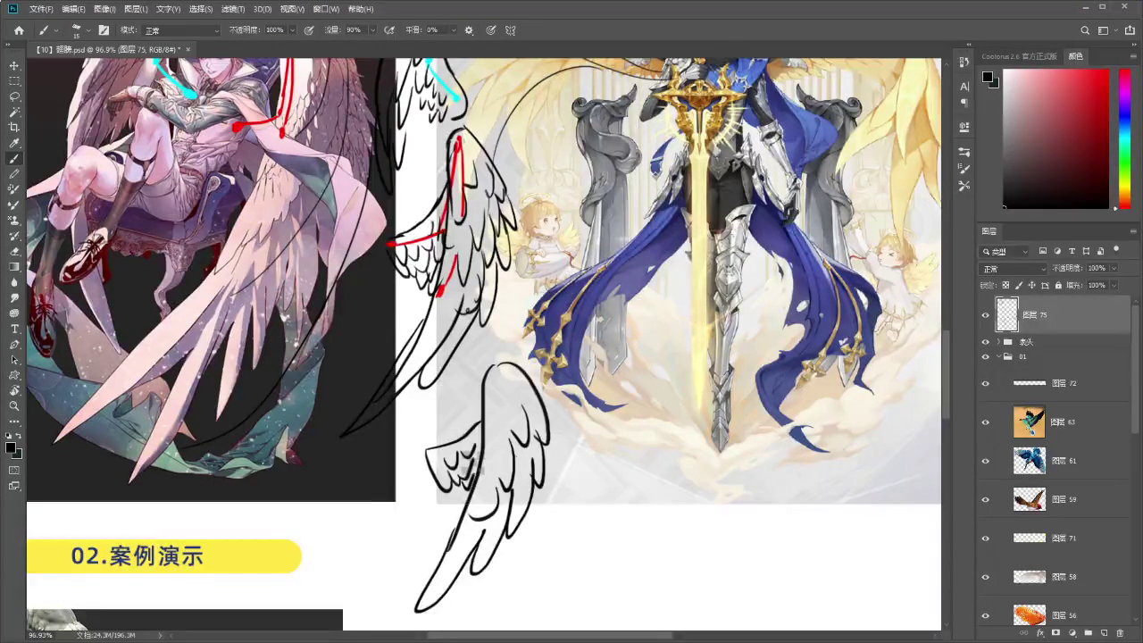
pyautogui.moveTo(514, 457); pyautogui.dragTo(497, 438)
pyautogui.moveTo(489, 372); pyautogui.dragTo(499, 422)
pyautogui.hotkey('ctrl', 'z')
# Examine the three stacked wing sketches against the wings in both character illustrations.
pyautogui.moveTo(480, 324)
pyautogui.mouseDown()
pyautogui.moveTo(441, 306)
pyautogui.moveTo(442, 347)
pyautogui.mouseUp()
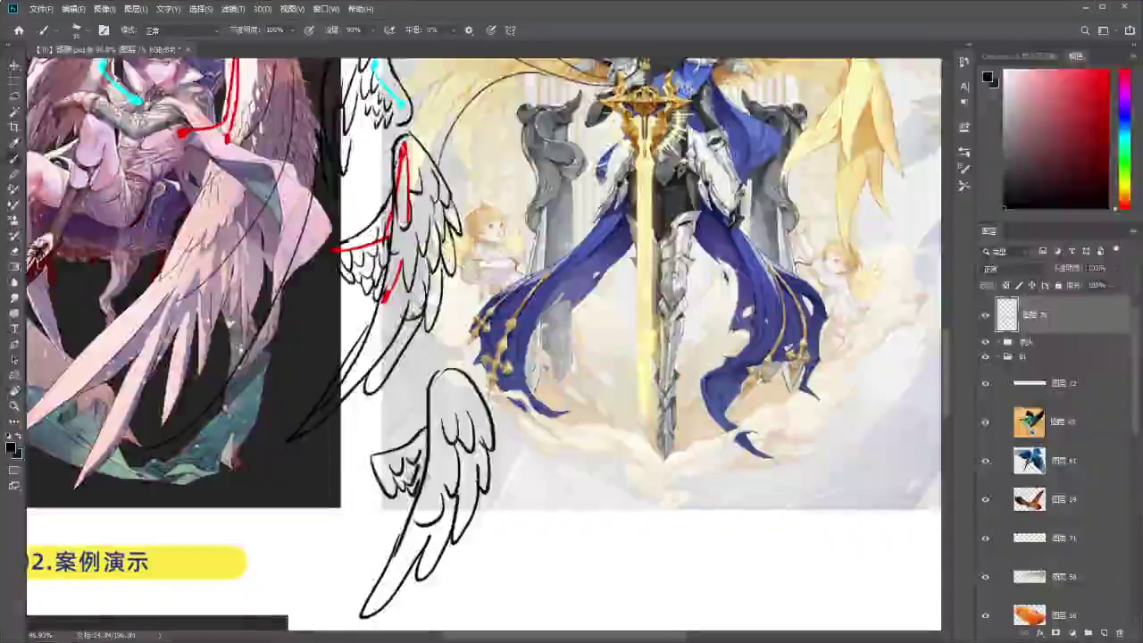
pyautogui.moveTo(629, 413); pyautogui.dragTo(610, 398)
pyautogui.moveTo(537, 332); pyautogui.dragTo(606, 394)
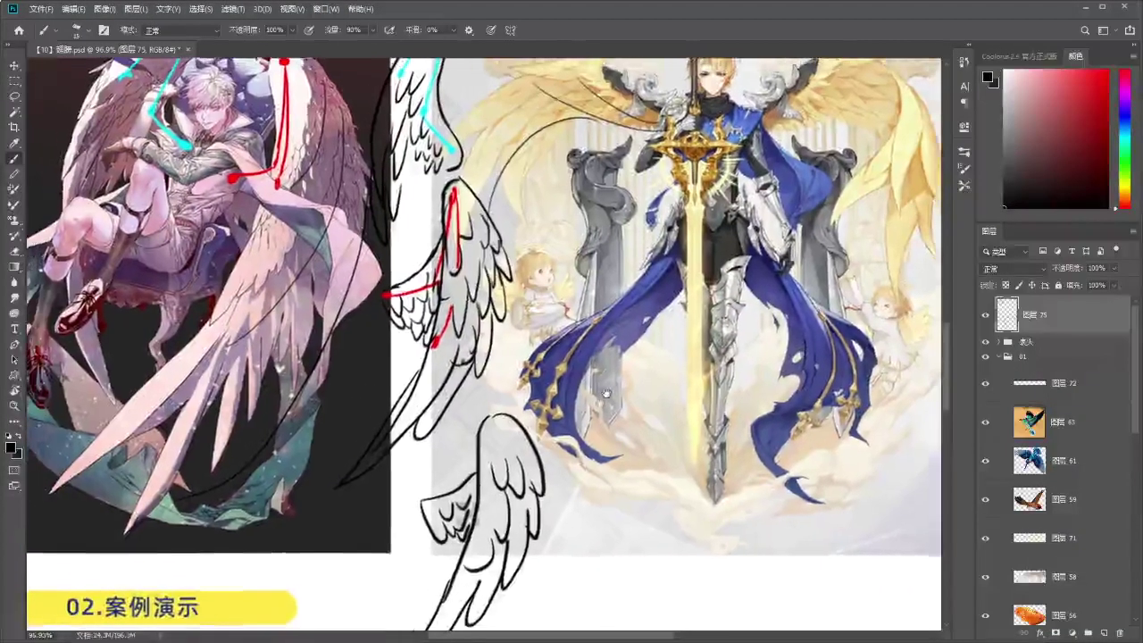
pyautogui.scroll(-5, 437, 457)
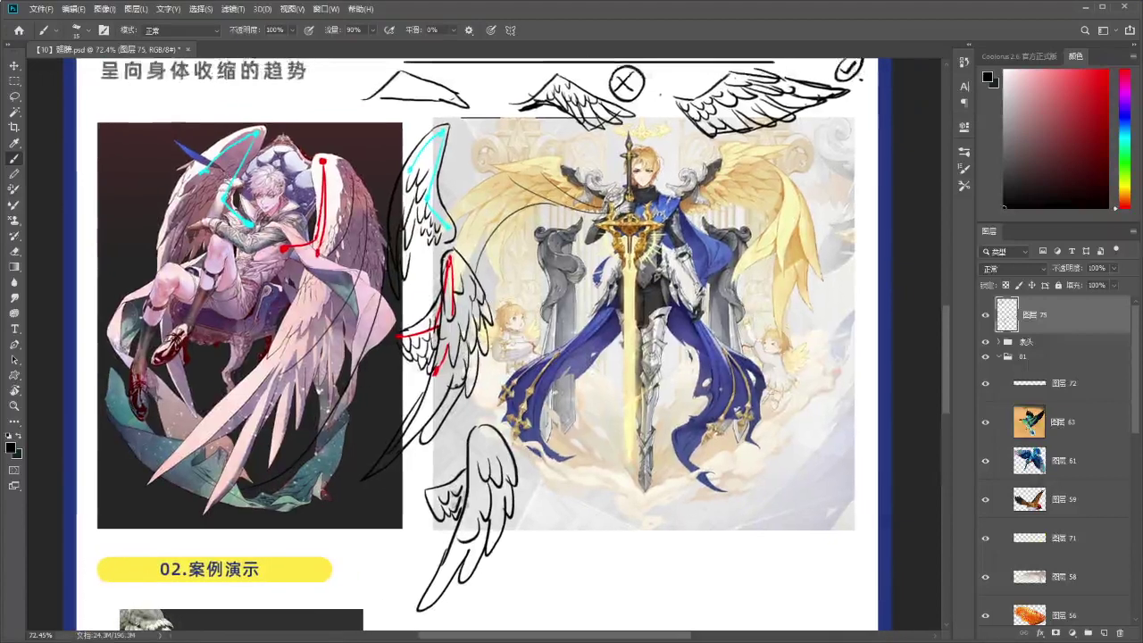
pyautogui.moveTo(541, 472); pyautogui.dragTo(534, 462)
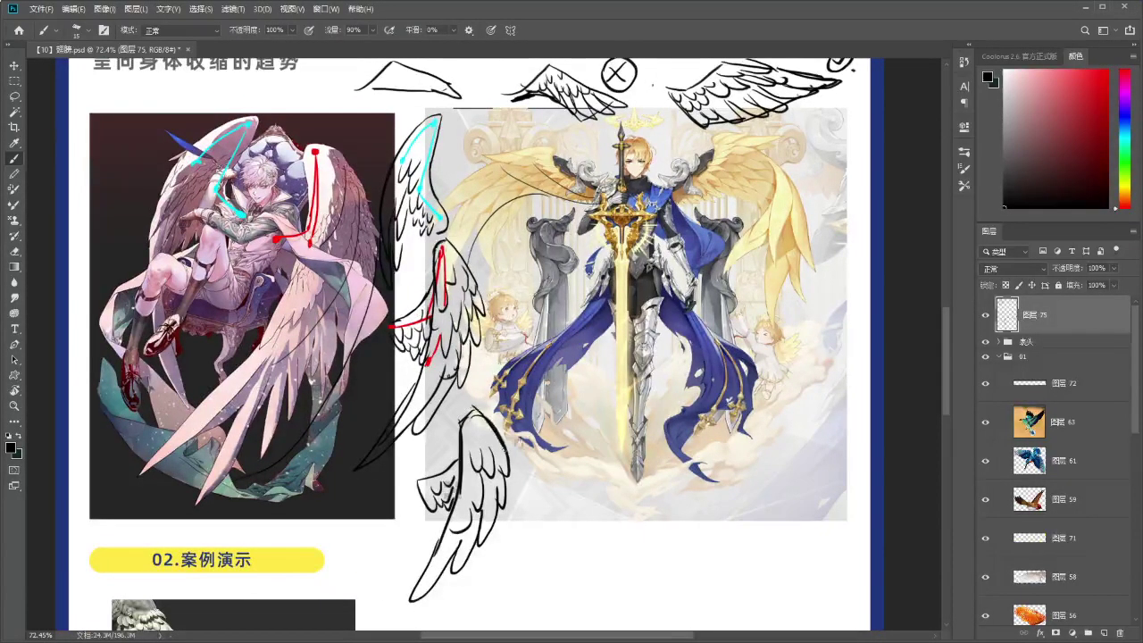
pyautogui.moveTo(487, 419); pyautogui.dragTo(461, 430)
pyautogui.moveTo(660, 340); pyautogui.dragTo(607, 351)
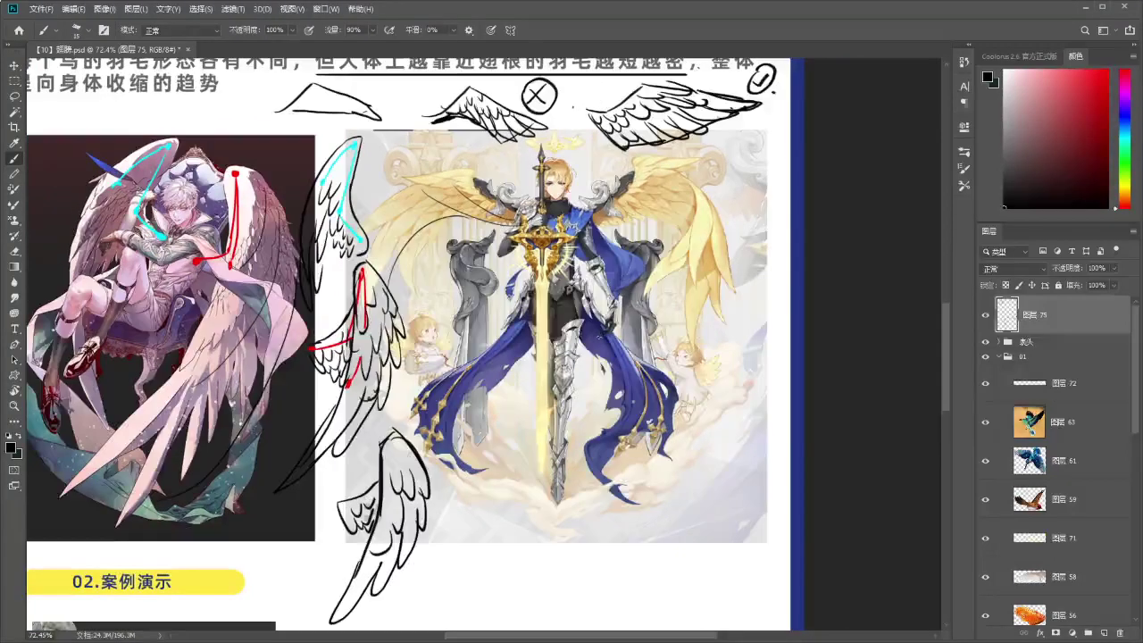
pyautogui.moveTo(734, 201); pyautogui.dragTo(736, 206)
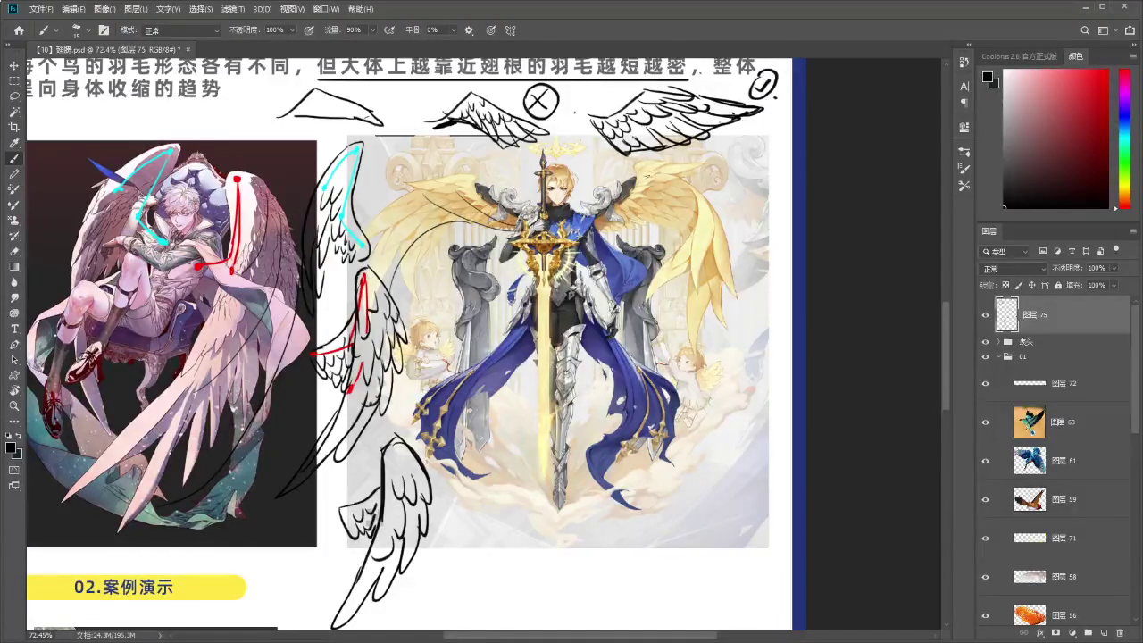
pyautogui.moveTo(648, 201); pyautogui.dragTo(657, 203)
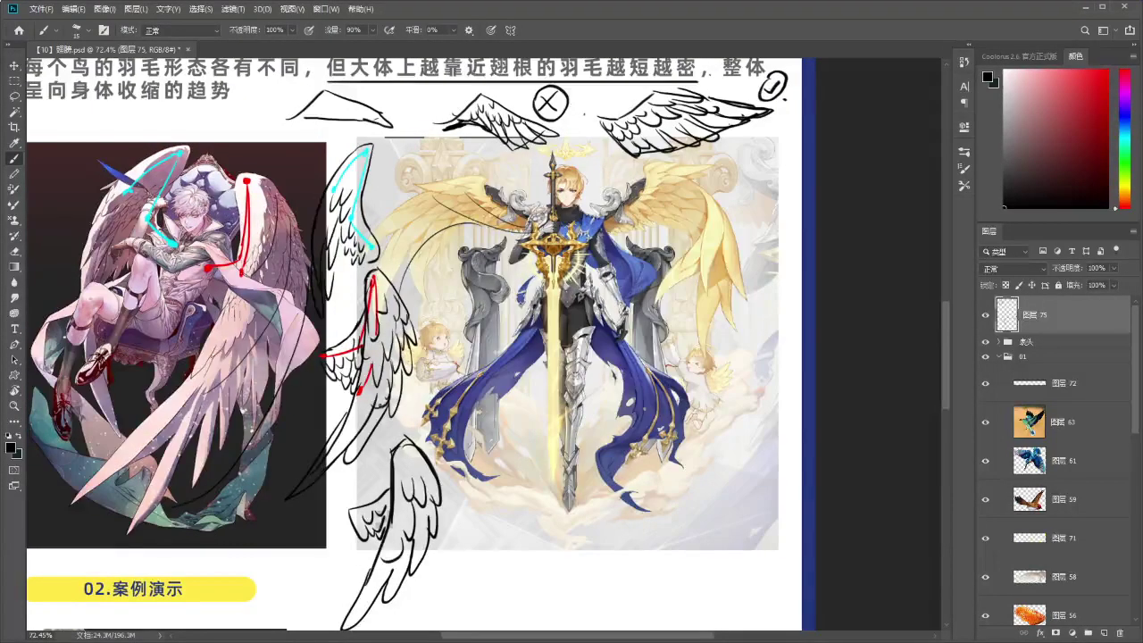
pyautogui.moveTo(748, 279); pyautogui.dragTo(738, 256)
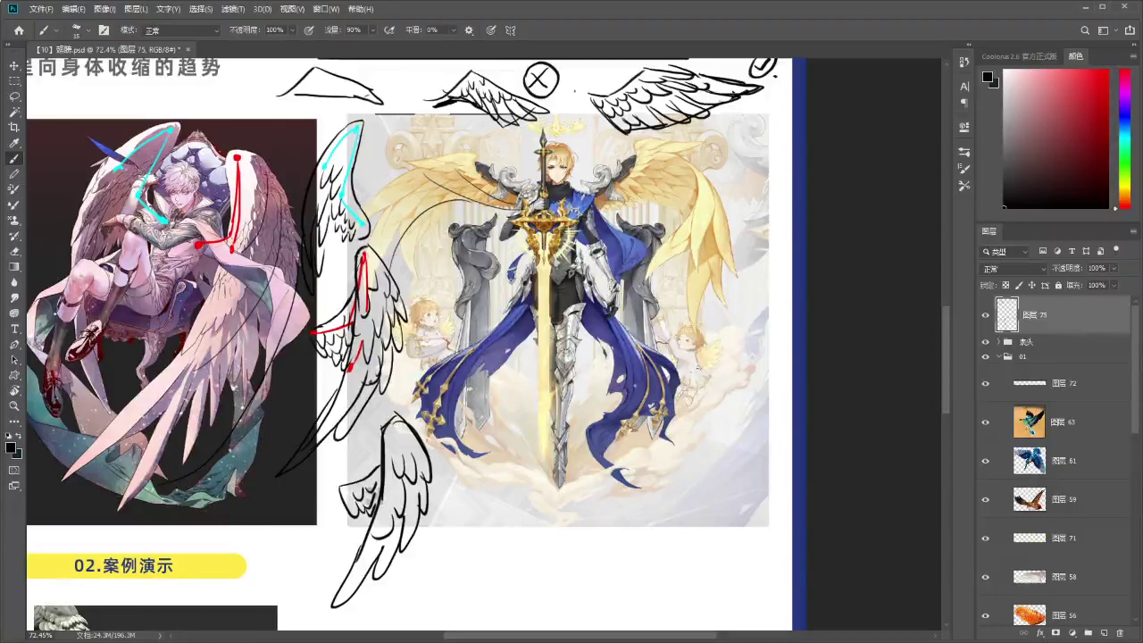
# Sketch another wing beside the knight illustration's lower outer edge, drawing the feathered root and the curved main edge.
pyautogui.moveTo(763, 323)
pyautogui.mouseDown()
pyautogui.moveTo(694, 371)
pyautogui.moveTo(738, 361)
pyautogui.moveTo(740, 382)
pyautogui.moveTo(753, 373)
pyautogui.moveTo(764, 323)
pyautogui.moveTo(746, 350)
pyautogui.mouseUp()
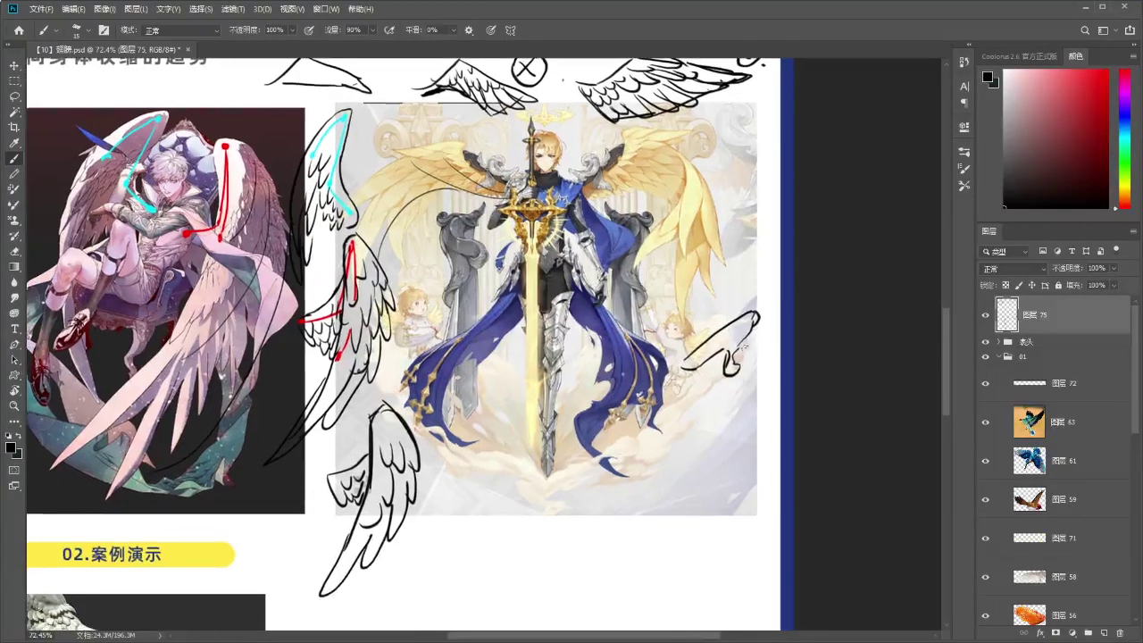
pyautogui.moveTo(681, 370)
pyautogui.mouseDown()
pyautogui.moveTo(698, 383)
pyautogui.moveTo(703, 360)
pyautogui.moveTo(721, 370)
pyautogui.mouseUp()
pyautogui.moveTo(739, 361)
pyautogui.mouseDown()
pyautogui.moveTo(773, 301)
pyautogui.moveTo(765, 296)
pyautogui.mouseUp()
pyautogui.hotkey('ctrl', 'z')
pyautogui.moveTo(765, 297)
pyautogui.mouseDown()
pyautogui.moveTo(791, 325)
pyautogui.moveTo(752, 551)
pyautogui.mouseUp()
pyautogui.hotkey('ctrl', 'z')
pyautogui.moveTo(783, 373); pyautogui.dragTo(767, 444)
pyautogui.hotkey('ctrl', 'z')
pyautogui.hotkey('ctrl', 'z')
pyautogui.moveTo(779, 340)
pyautogui.mouseDown()
pyautogui.moveTo(744, 507)
pyautogui.moveTo(767, 429)
pyautogui.mouseUp()
pyautogui.hotkey('ctrl', 'z')
# Draw long curved tip feathers hanging down from the wing sketch beside the knight illustration, redoing misplaced strokes.
pyautogui.moveTo(736, 479)
pyautogui.mouseDown()
pyautogui.moveTo(792, 395)
pyautogui.moveTo(742, 491)
pyautogui.mouseUp()
pyautogui.hotkey('ctrl', 'z')
pyautogui.moveTo(726, 450); pyautogui.dragTo(696, 509)
pyautogui.hotkey('ctrl', 'z')
pyautogui.moveTo(742, 426)
pyautogui.mouseDown()
pyautogui.moveTo(683, 522)
pyautogui.moveTo(697, 479)
pyautogui.moveTo(671, 519)
pyautogui.moveTo(721, 466)
pyautogui.moveTo(732, 432)
pyautogui.moveTo(753, 535)
pyautogui.mouseUp()
pyautogui.hotkey('ctrl', 'z')
pyautogui.hotkey('ctrl', 'z')
pyautogui.hotkey('ctrl', 'z')
pyautogui.moveTo(734, 487); pyautogui.dragTo(768, 557)
pyautogui.hotkey('ctrl', 'z')
pyautogui.moveTo(764, 444); pyautogui.dragTo(778, 506)
pyautogui.hotkey('ctrl', 'z')
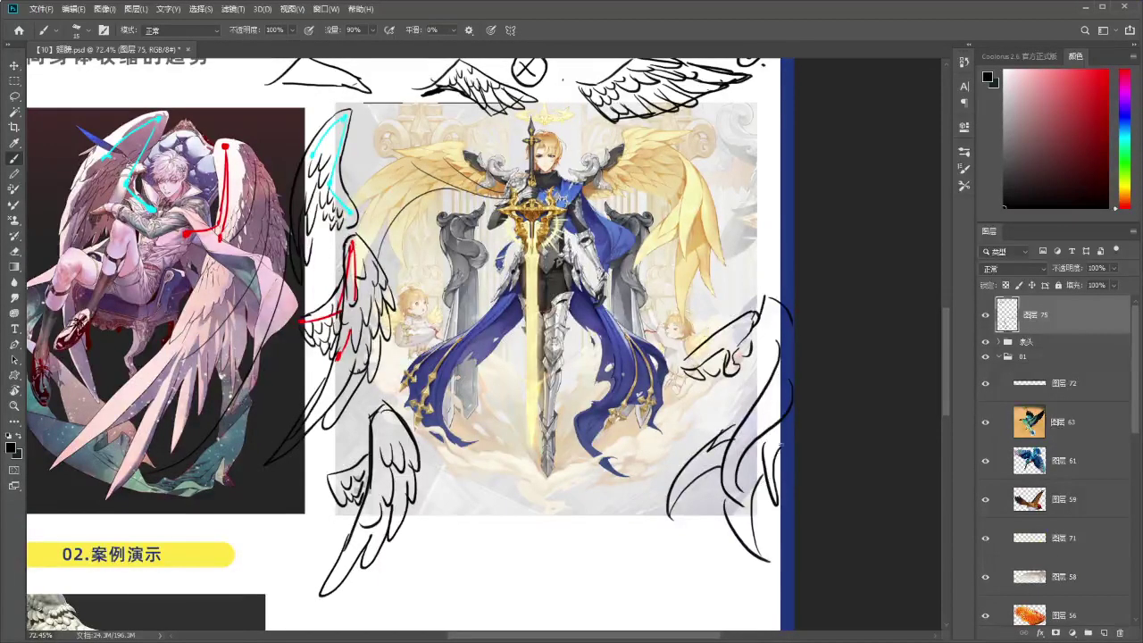
# Add inner feathers and a rounded top joint to the wing sketch beside the knight illustration.
pyautogui.moveTo(763, 419); pyautogui.dragTo(766, 418)
pyautogui.hotkey('ctrl', 'z')
pyautogui.moveTo(762, 378)
pyautogui.mouseDown()
pyautogui.moveTo(752, 402)
pyautogui.moveTo(748, 373)
pyautogui.moveTo(766, 366)
pyautogui.moveTo(744, 387)
pyautogui.moveTo(750, 373)
pyautogui.moveTo(771, 383)
pyautogui.moveTo(782, 339)
pyautogui.mouseUp()
pyautogui.hotkey('ctrl', 'z')
pyautogui.hotkey('ctrl', 'z')
pyautogui.hotkey('ctrl', 'z')
pyautogui.hotkey('ctrl', 'z')
pyautogui.hotkey('ctrl', 'z')
pyautogui.moveTo(761, 307)
pyautogui.mouseDown()
pyautogui.moveTo(782, 291)
pyautogui.moveTo(782, 302)
pyautogui.mouseUp()
pyautogui.hotkey('ctrl', 'z')
pyautogui.moveTo(688, 307)
pyautogui.mouseDown()
pyautogui.moveTo(708, 298)
pyautogui.moveTo(714, 308)
pyautogui.moveTo(728, 406)
pyautogui.moveTo(765, 373)
pyautogui.mouseUp()
pyautogui.hotkey('ctrl', 'z')
# Trace the bend of the knight's drooping yellow wing on the illustration, trying out feather strokes along it.
pyautogui.moveTo(627, 143)
pyautogui.mouseDown()
pyautogui.moveTo(703, 148)
pyautogui.moveTo(732, 223)
pyautogui.mouseUp()
pyautogui.hotkey('ctrl', 'z')
pyautogui.hotkey('ctrl', 'z')
pyautogui.moveTo(680, 148); pyautogui.dragTo(739, 274)
pyautogui.hotkey('ctrl', 'z')
pyautogui.moveTo(677, 152)
pyautogui.mouseDown()
pyautogui.moveTo(693, 298)
pyautogui.moveTo(705, 245)
pyautogui.mouseUp()
pyautogui.hotkey('ctrl', 'z')
pyautogui.moveTo(709, 193); pyautogui.dragTo(664, 260)
pyautogui.moveTo(719, 222); pyautogui.dragTo(701, 301)
pyautogui.moveTo(728, 224); pyautogui.dragTo(721, 284)
pyautogui.hotkey('ctrl', 'z')
pyautogui.hotkey('ctrl', 'z')
pyautogui.hotkey('ctrl', 'z')
pyautogui.hotkey('ctrl', 'z')
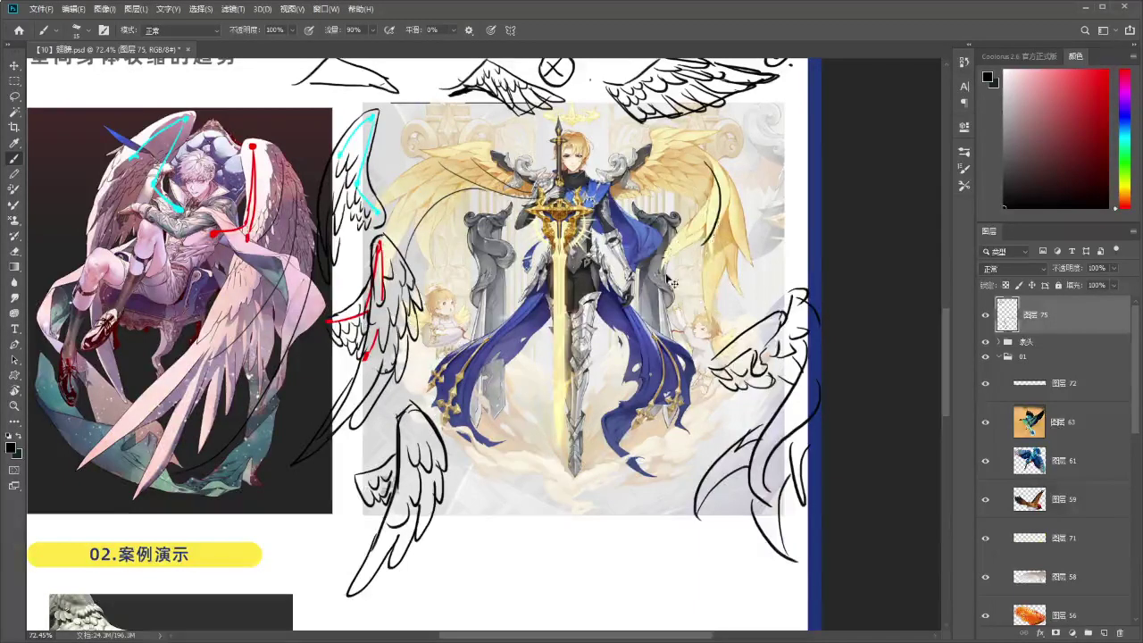
# Review the annotated notes from the wing structure section at the sheet's start down to section 02.
pyautogui.moveTo(664, 210)
pyautogui.mouseDown()
pyautogui.moveTo(677, 264)
pyautogui.moveTo(667, 206)
pyautogui.moveTo(662, 306)
pyautogui.mouseUp()
pyautogui.moveTo(673, 238); pyautogui.dragTo(628, 296)
pyautogui.moveTo(584, 116)
pyautogui.mouseDown()
pyautogui.moveTo(614, 289)
pyautogui.moveTo(615, 251)
pyautogui.moveTo(643, 288)
pyautogui.moveTo(633, 253)
pyautogui.mouseUp()
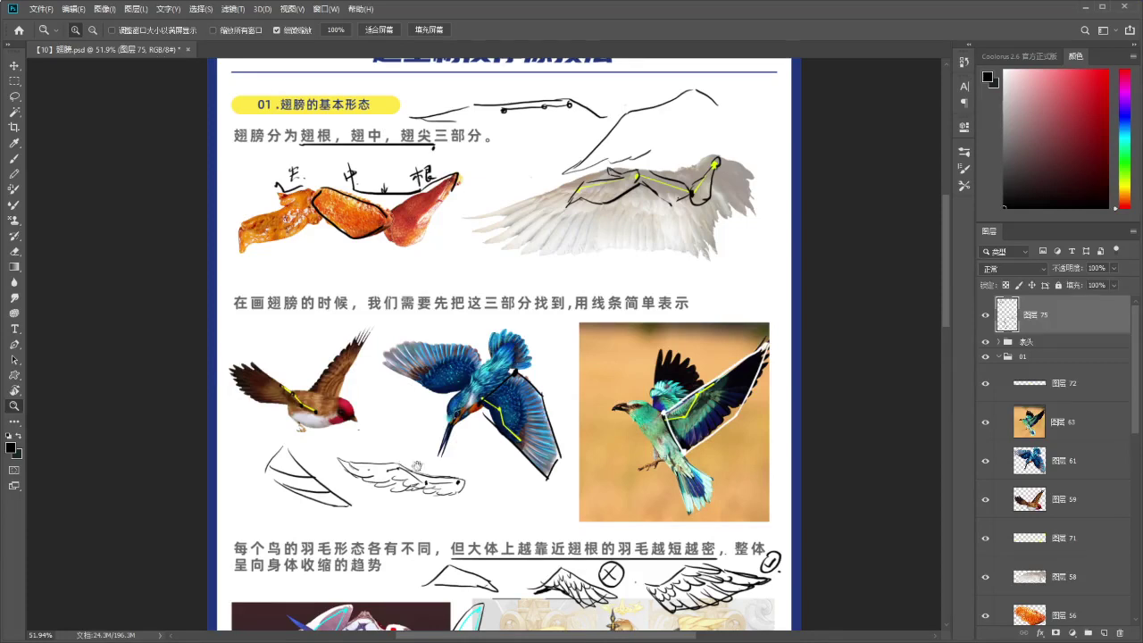
pyautogui.scroll(-5, 613, 473)
pyautogui.moveTo(613, 473); pyautogui.dragTo(635, 258)
pyautogui.moveTo(645, 397); pyautogui.dragTo(648, 348)
pyautogui.moveTo(625, 375); pyautogui.dragTo(605, 364)
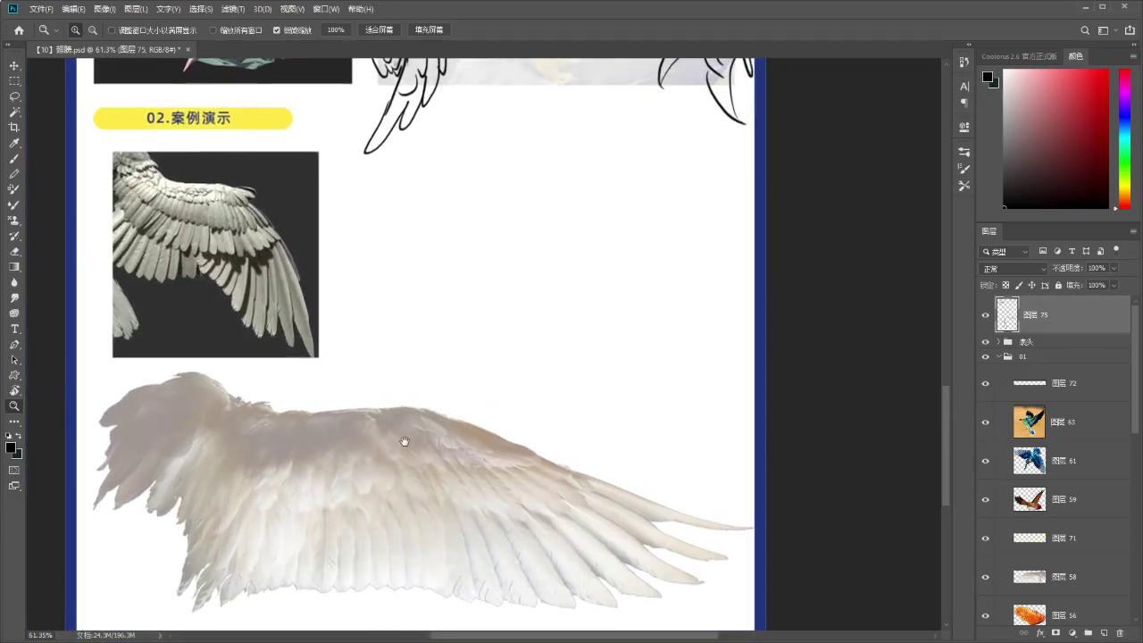
# Collapse layer group 01 and add a new layer above layer 75 for brush drawing in section 02.
pyautogui.click(998, 356)
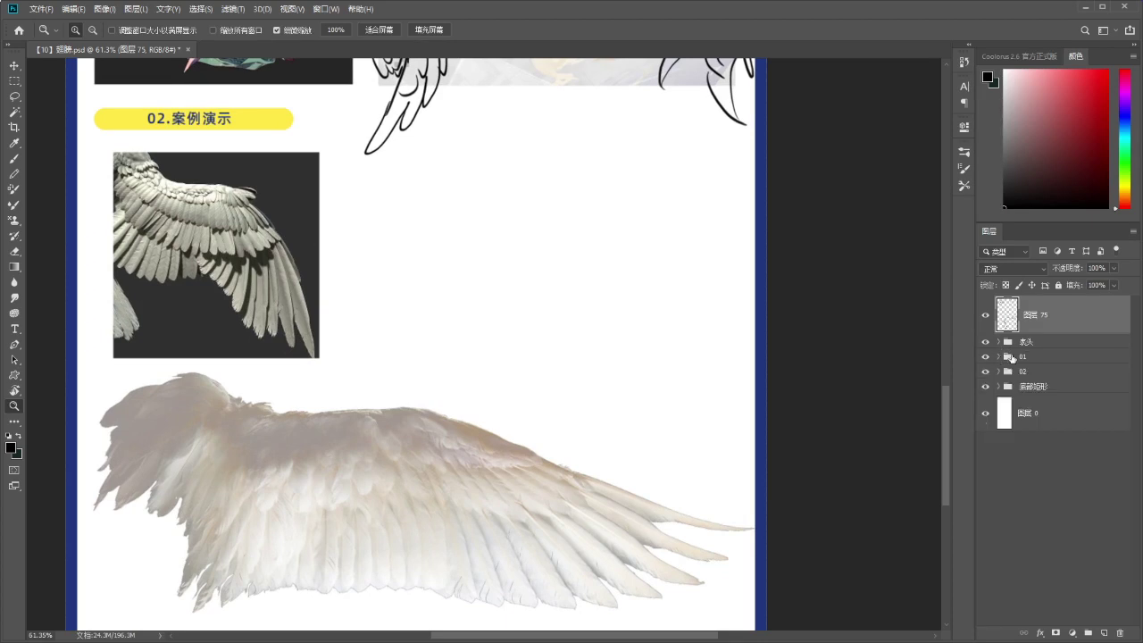
pyautogui.click(1103, 632)
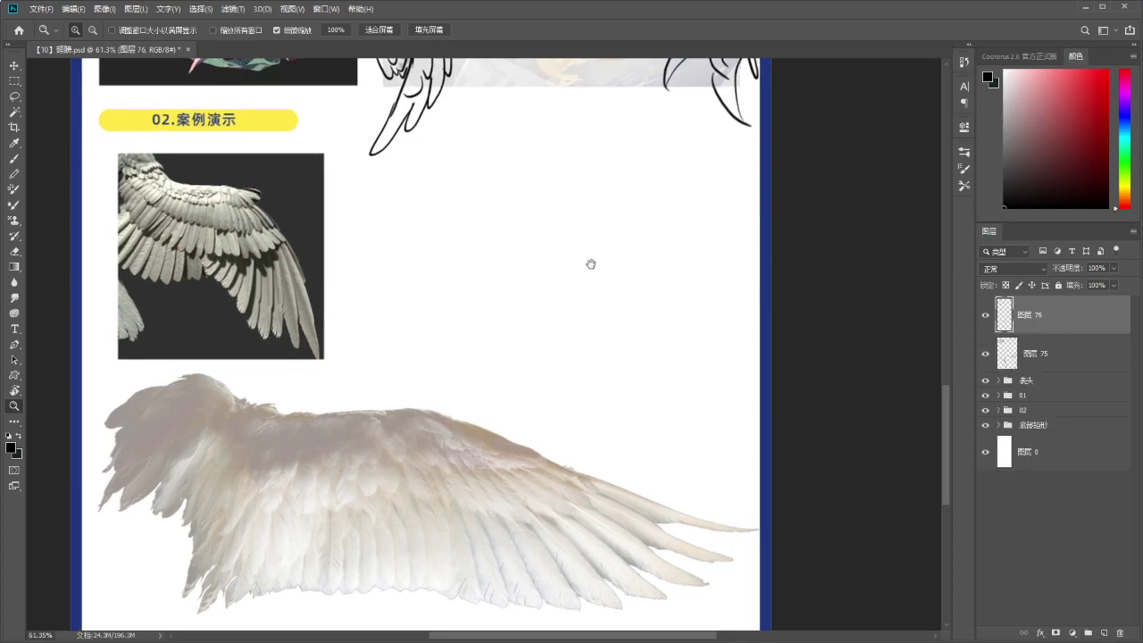
pyautogui.press('b')
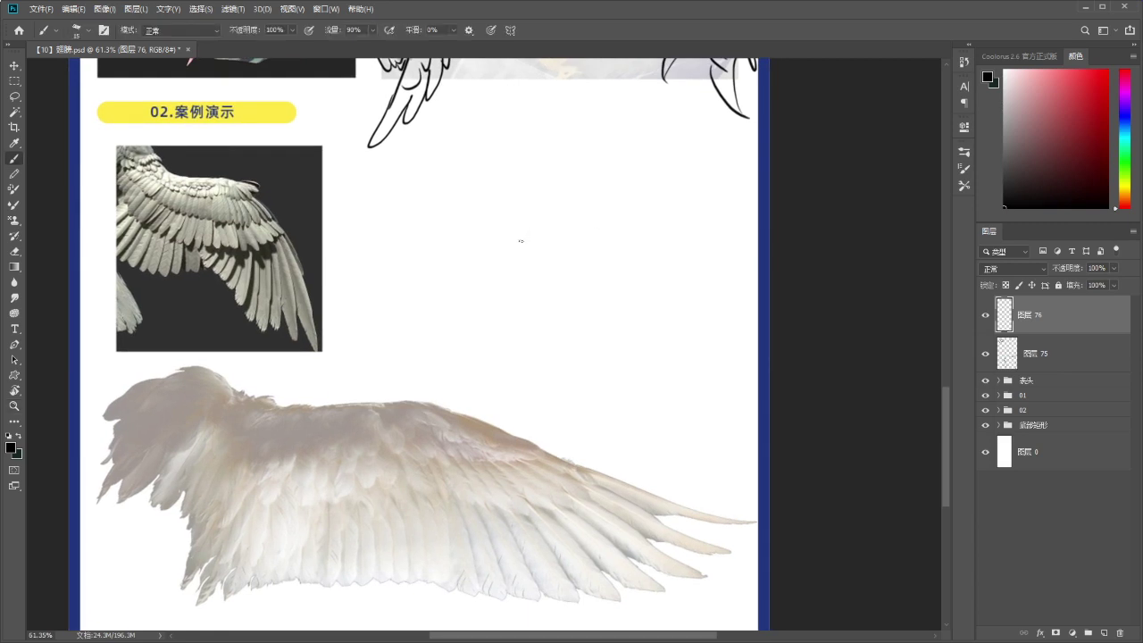
# Switch to a round 15-pixel brush in the brush settings and test it with a stroke in section 02's blank area.
pyautogui.moveTo(520, 233); pyautogui.dragTo(520, 262)
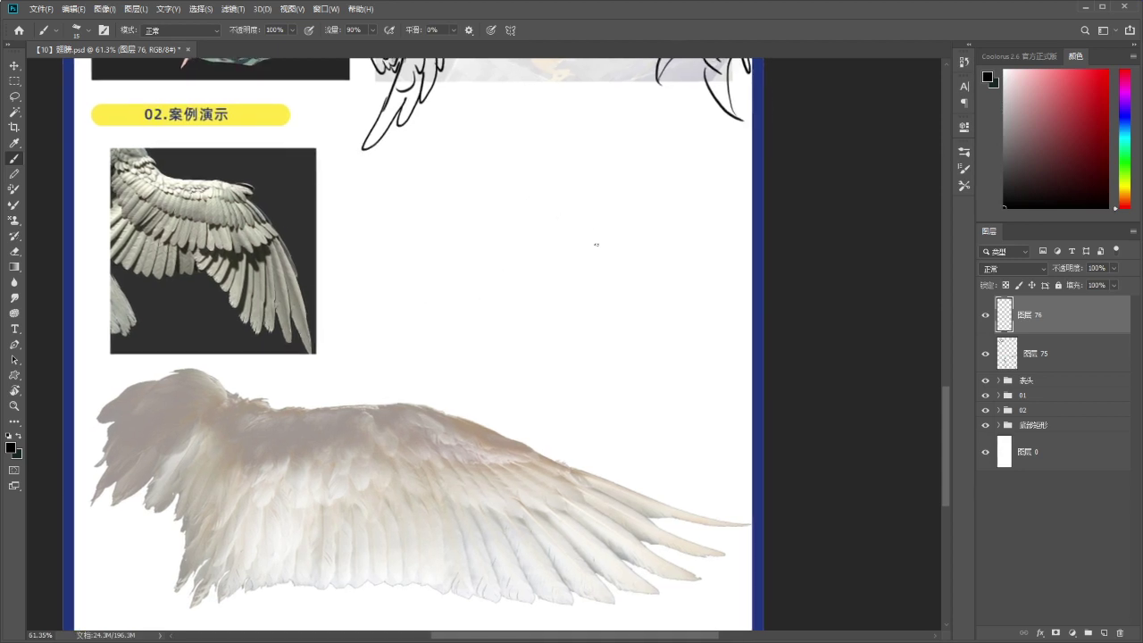
pyautogui.click(964, 152)
pyautogui.click(859, 259)
pyautogui.moveTo(473, 260)
pyautogui.mouseDown()
pyautogui.moveTo(625, 203)
pyautogui.moveTo(557, 207)
pyautogui.mouseUp()
pyautogui.hotkey('ctrl', 'z')
pyautogui.click(928, 130)
pyautogui.moveTo(494, 245); pyautogui.dragTo(506, 216)
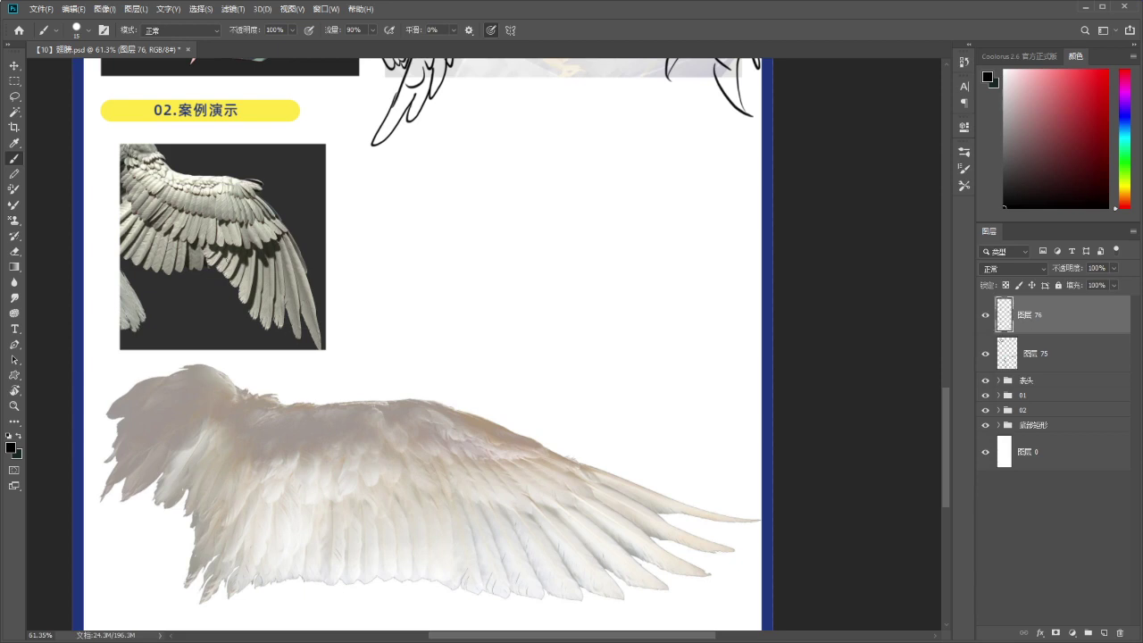
# Draw the shoulder and elbow joints with loop-shaped upper-arm and forearm bones over the white wing photo.
pyautogui.moveTo(261, 343); pyautogui.dragTo(257, 335)
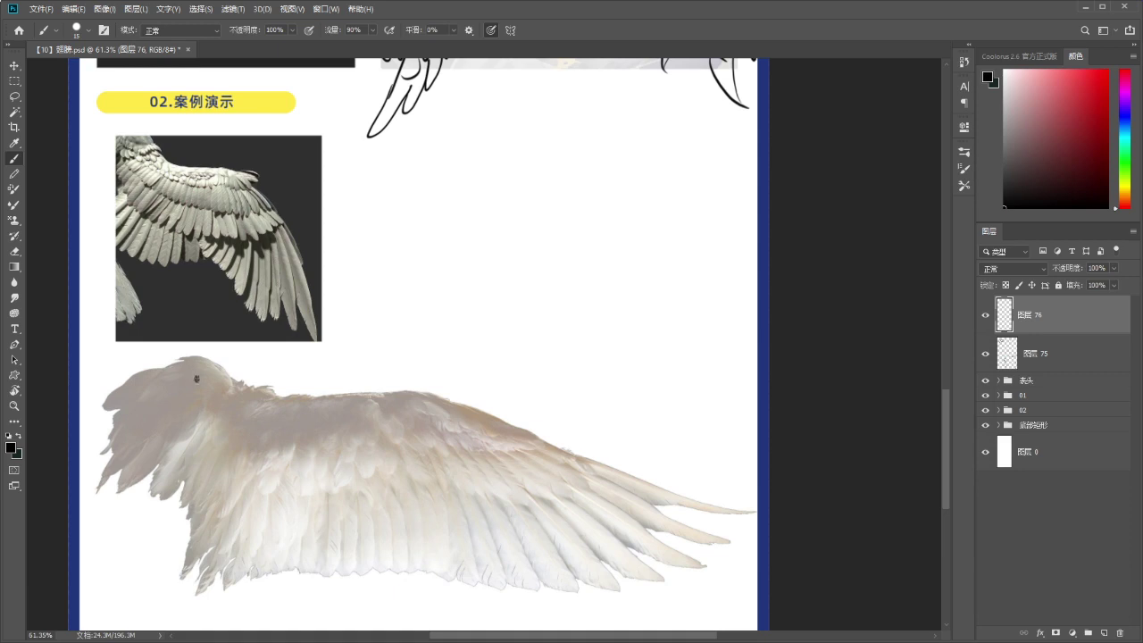
pyautogui.click(196, 378)
pyautogui.moveTo(198, 381)
pyautogui.mouseDown()
pyautogui.moveTo(265, 425)
pyautogui.moveTo(366, 421)
pyautogui.mouseUp()
pyautogui.hotkey('ctrl', 'z')
pyautogui.hotkey('ctrl', 'z')
pyautogui.hotkey('ctrl', 'z')
pyautogui.hotkey('ctrl', 'z')
pyautogui.moveTo(272, 426); pyautogui.dragTo(404, 410)
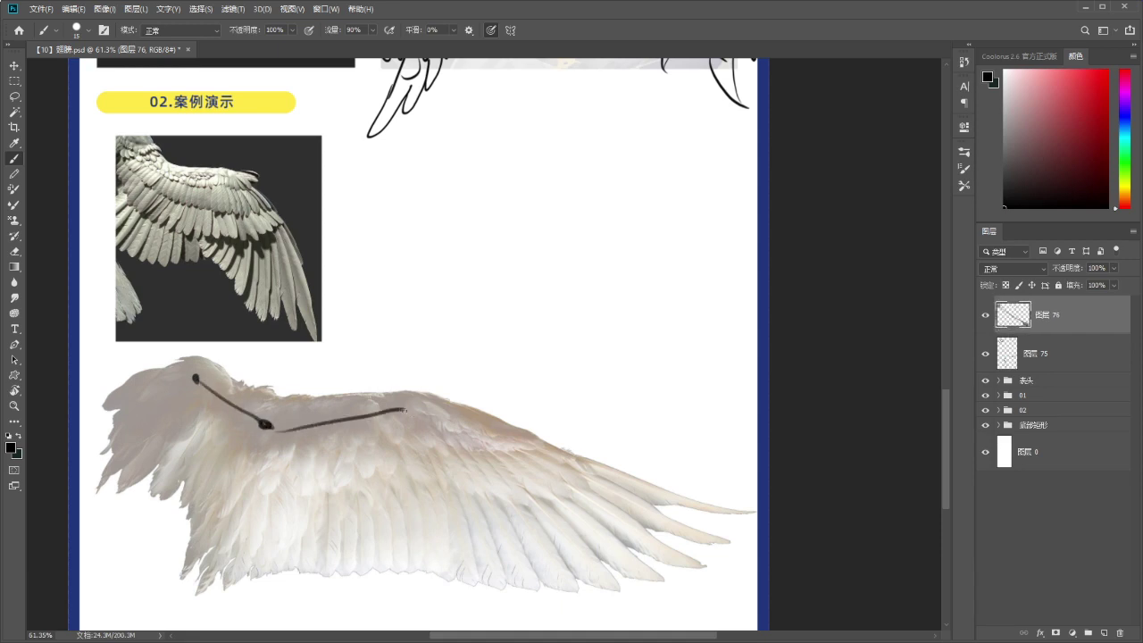
pyautogui.hotkey('ctrl', 'z')
pyautogui.moveTo(268, 426); pyautogui.dragTo(298, 434)
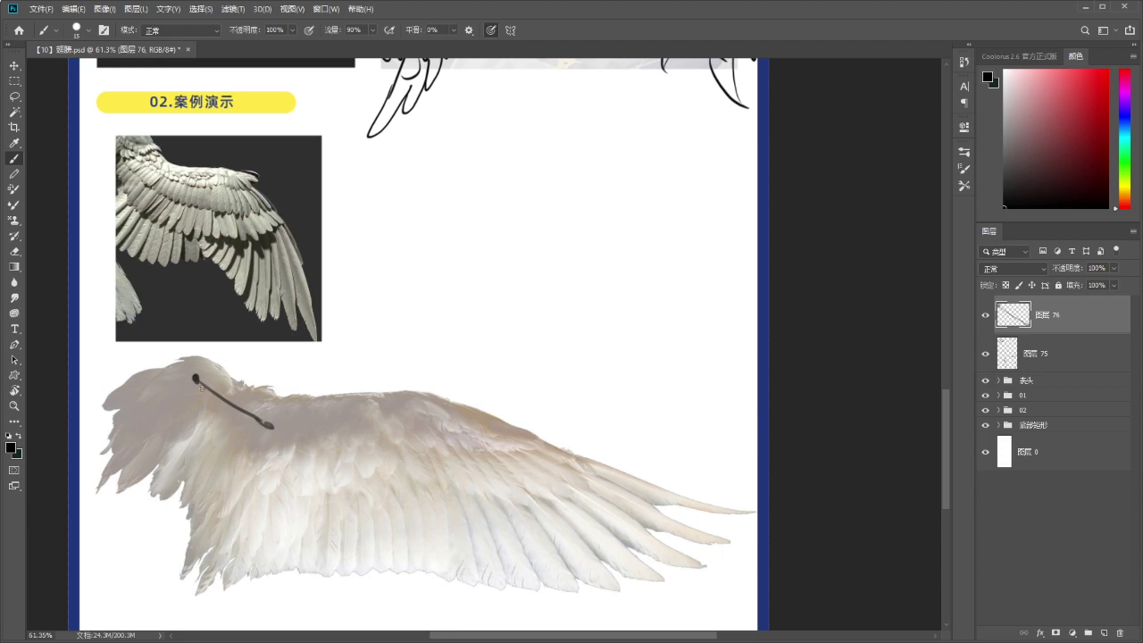
pyautogui.moveTo(195, 378); pyautogui.dragTo(279, 439)
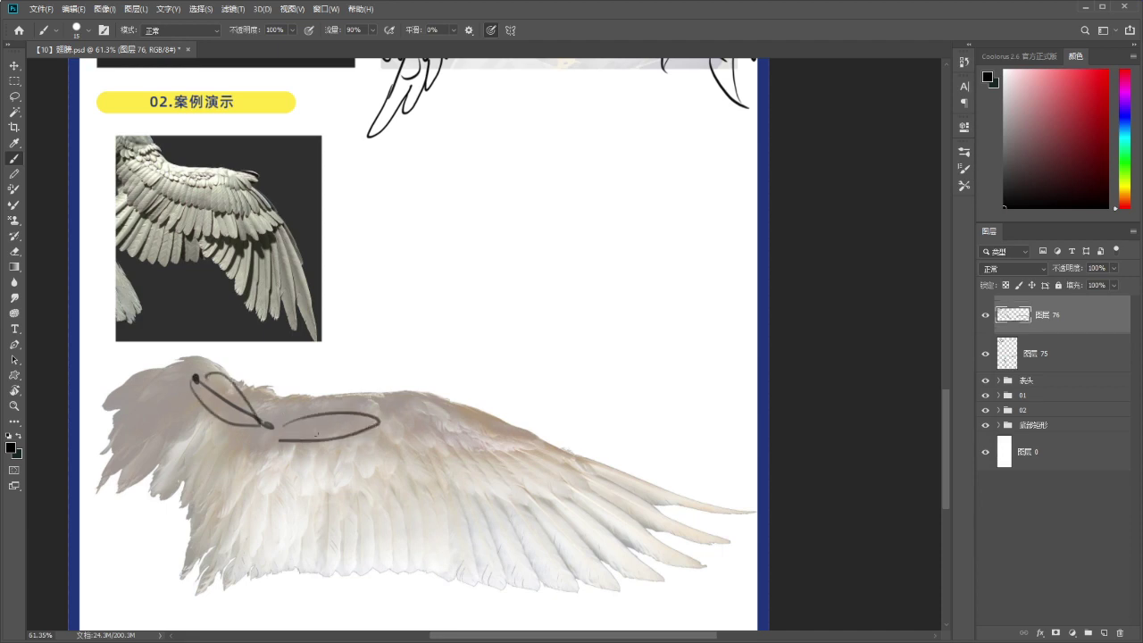
# Add the wrist joint dot and a slanted hand-bone loop after the forearm bone on the white wing photo.
pyautogui.hotkey('ctrl', 'z')
pyautogui.moveTo(409, 408); pyautogui.dragTo(456, 429)
pyautogui.hotkey('ctrl', 'z')
pyautogui.moveTo(407, 410)
pyautogui.mouseDown()
pyautogui.moveTo(457, 434)
pyautogui.moveTo(475, 427)
pyautogui.moveTo(498, 451)
pyautogui.moveTo(407, 416)
pyautogui.mouseUp()
pyautogui.hotkey('ctrl', 'z')
pyautogui.hotkey('ctrl', 'z')
# Try out strokes along the upper edge of the white wing photo above the bones.
pyautogui.moveTo(265, 373); pyautogui.dragTo(400, 350)
pyautogui.hotkey('ctrl', 'z')
pyautogui.moveTo(241, 354)
pyautogui.mouseDown()
pyautogui.moveTo(310, 404)
pyautogui.moveTo(417, 375)
pyautogui.moveTo(486, 428)
pyautogui.mouseUp()
pyautogui.hotkey('ctrl', 'z')
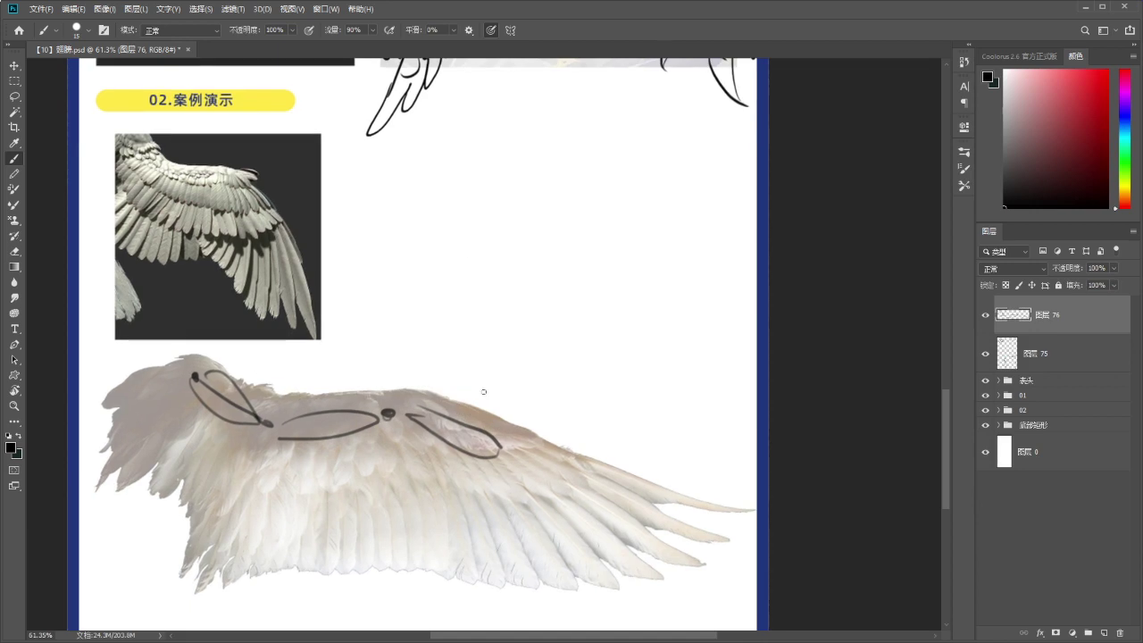
# Select the bone sketch, scale it to about 81%, and move it into the blank space above the wing photo.
pyautogui.press('l')
pyautogui.moveTo(479, 383)
pyautogui.mouseDown()
pyautogui.moveTo(166, 436)
pyautogui.moveTo(388, 383)
pyautogui.moveTo(473, 385)
pyautogui.mouseUp()
pyautogui.hotkey('ctrl', 't')
pyautogui.moveTo(503, 424)
pyautogui.mouseDown()
pyautogui.moveTo(568, 335)
pyautogui.moveTo(664, 246)
pyautogui.mouseUp()
pyautogui.moveTo(503, 176); pyautogui.dragTo(504, 203)
pyautogui.moveTo(556, 226)
pyautogui.mouseDown()
pyautogui.moveTo(597, 214)
pyautogui.moveTo(595, 203)
pyautogui.moveTo(696, 288)
pyautogui.moveTo(602, 181)
pyautogui.moveTo(560, 160)
pyautogui.moveTo(572, 188)
pyautogui.moveTo(560, 191)
pyautogui.mouseUp()
pyautogui.press('Return')
pyautogui.hotkey('ctrl', 'd')
pyautogui.hotkey('ctrl', 't')
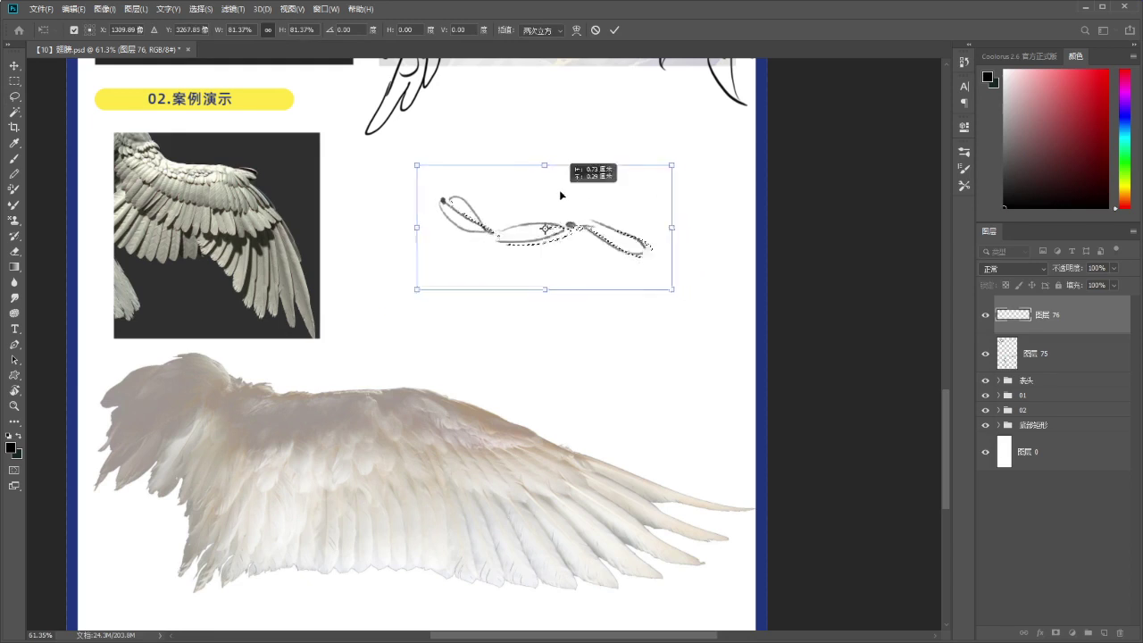
pyautogui.press('Return')
pyautogui.hotkey('ctrl', 'd')
pyautogui.moveTo(533, 243); pyautogui.dragTo(535, 231)
# Try outlining the white wing photo's overall silhouette with straight strokes along its edges.
pyautogui.press('b')
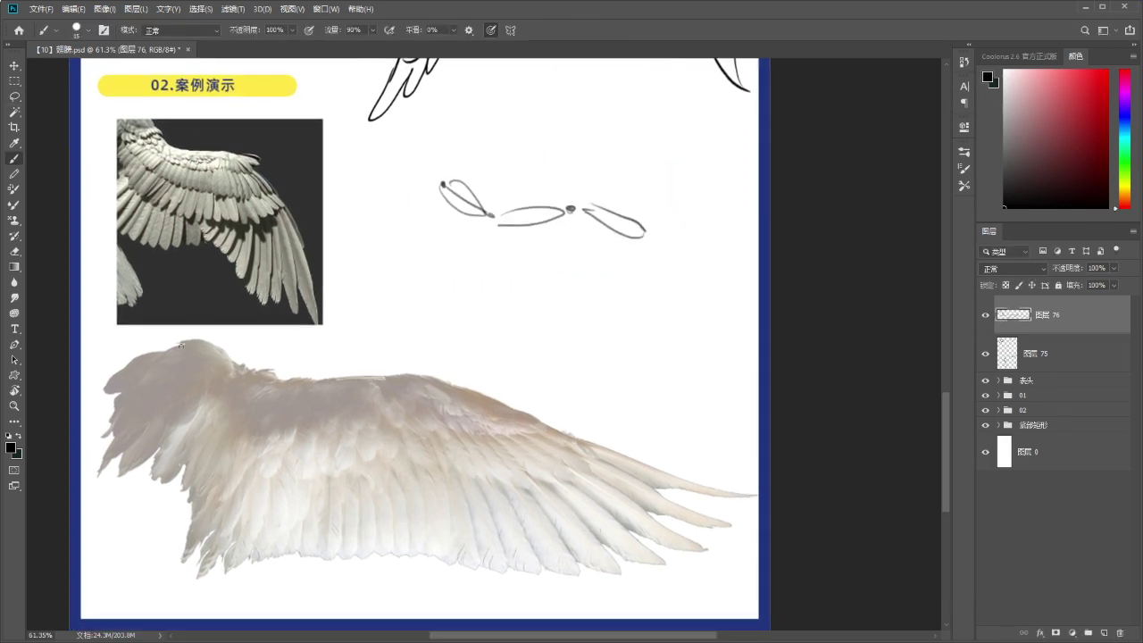
pyautogui.moveTo(113, 369)
pyautogui.mouseDown()
pyautogui.moveTo(181, 509)
pyautogui.moveTo(188, 566)
pyautogui.moveTo(652, 598)
pyautogui.mouseUp()
pyautogui.moveTo(221, 328); pyautogui.dragTo(270, 369)
pyautogui.moveTo(273, 370); pyautogui.dragTo(432, 364)
pyautogui.moveTo(446, 369); pyautogui.dragTo(641, 487)
pyautogui.hotkey('ctrl', 'z')
pyautogui.hotkey('ctrl', 'z')
pyautogui.hotkey('ctrl', 'z')
pyautogui.hotkey('ctrl', 'z')
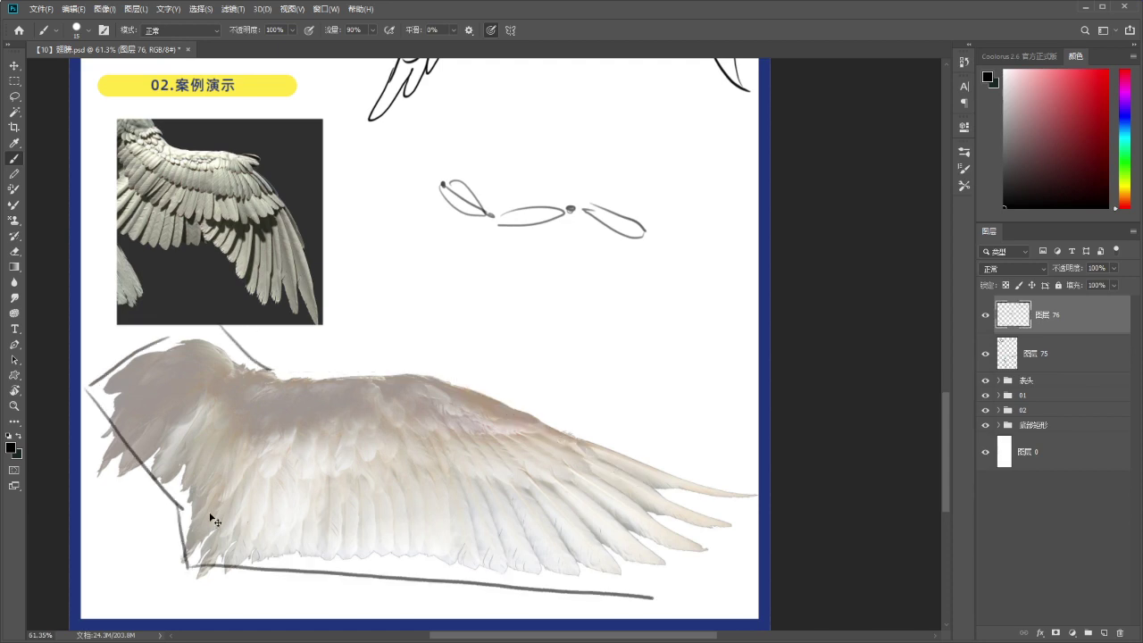
pyautogui.hotkey('ctrl', 'z')
pyautogui.hotkey('ctrl', 'z')
pyautogui.moveTo(212, 466); pyautogui.dragTo(231, 463)
pyautogui.hotkey('ctrl', 'z')
pyautogui.hotkey('ctrl', 'z')
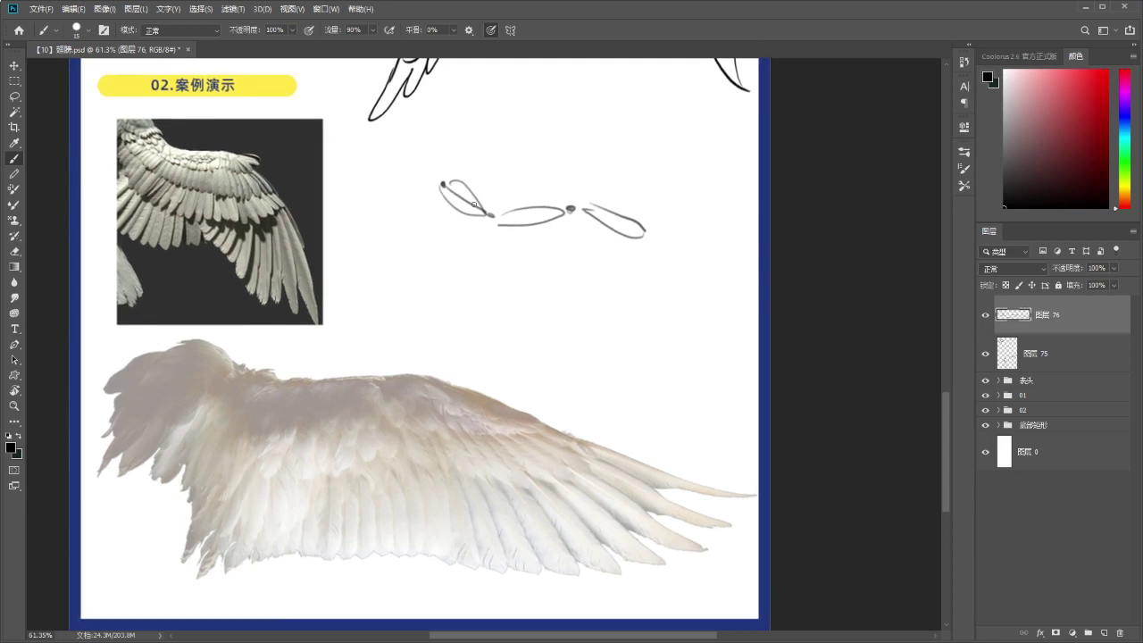
# Outline the shoulder end of the wing around the upper-arm bone of the relocated skeleton with straight strokes.
pyautogui.moveTo(407, 187); pyautogui.dragTo(455, 156)
pyautogui.hotkey('ctrl', 'z')
pyautogui.moveTo(394, 196)
pyautogui.mouseDown()
pyautogui.moveTo(455, 150)
pyautogui.moveTo(468, 153)
pyautogui.moveTo(397, 197)
pyautogui.moveTo(407, 232)
pyautogui.mouseUp()
pyautogui.hotkey('ctrl', 'z')
pyautogui.hotkey('ctrl', 'z')
pyautogui.moveTo(391, 206)
pyautogui.mouseDown()
pyautogui.moveTo(414, 239)
pyautogui.moveTo(448, 221)
pyautogui.moveTo(391, 203)
pyautogui.moveTo(413, 249)
pyautogui.mouseUp()
pyautogui.hotkey('ctrl', 'z')
pyautogui.hotkey('ctrl', 'z')
# Draw the outline's upper edge sloping from the shoulder to the elbow and along the forearm to the wrist.
pyautogui.moveTo(463, 169); pyautogui.dragTo(504, 211)
pyautogui.hotkey('ctrl', 'z')
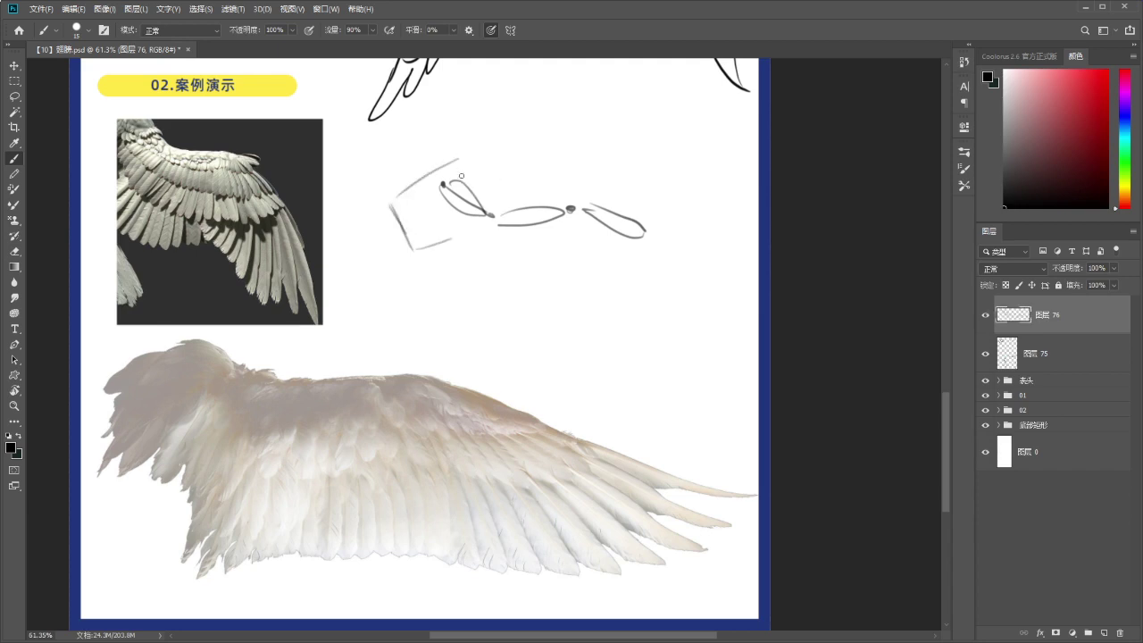
pyautogui.hotkey('ctrl', 'z')
pyautogui.moveTo(441, 164)
pyautogui.mouseDown()
pyautogui.moveTo(511, 198)
pyautogui.moveTo(469, 179)
pyautogui.moveTo(495, 207)
pyautogui.moveTo(525, 209)
pyautogui.mouseUp()
pyautogui.hotkey('ctrl', 'z')
pyautogui.press('e')
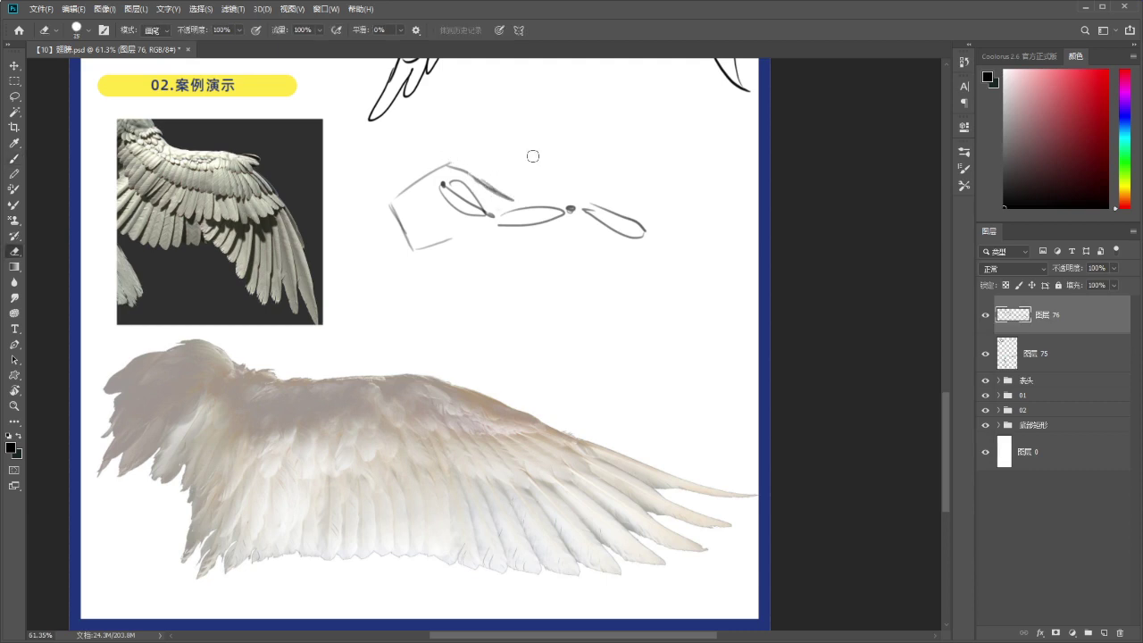
pyautogui.press('b')
pyautogui.hotkey('ctrl', 'z')
pyautogui.moveTo(511, 199); pyautogui.dragTo(555, 206)
pyautogui.hotkey('ctrl', 'z')
pyautogui.moveTo(514, 198); pyautogui.dragTo(589, 189)
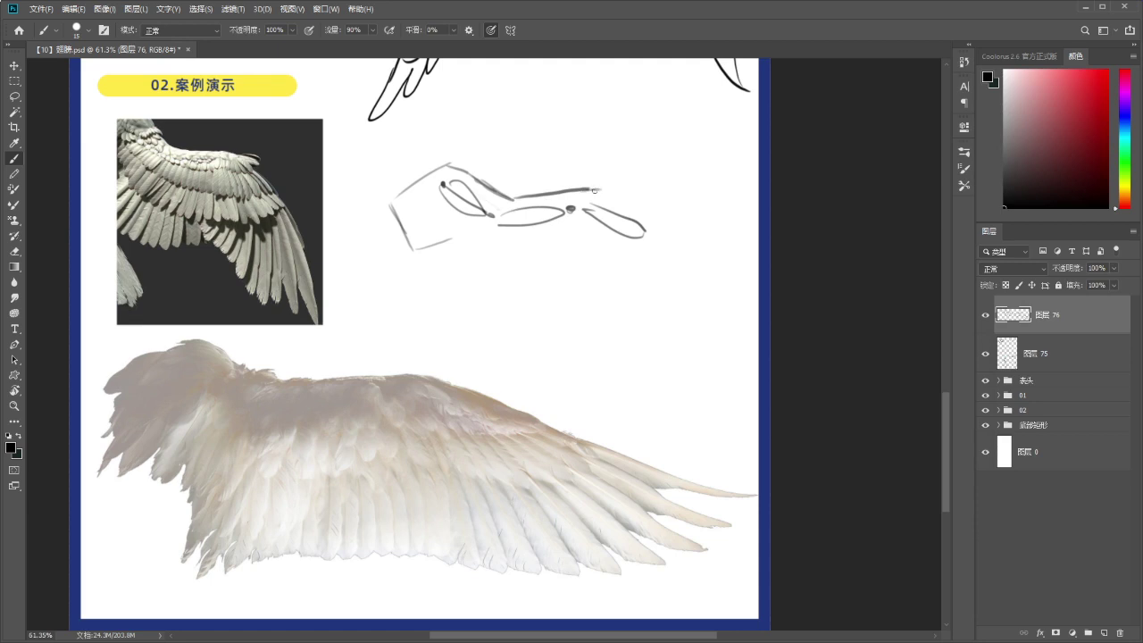
# Extend the outline from the wrist with a long straight stroke slanting down to the wing tip.
pyautogui.hotkey('ctrl', 'z')
pyautogui.hotkey('ctrl', 'z')
pyautogui.moveTo(596, 189); pyautogui.dragTo(685, 248)
pyautogui.hotkey('ctrl', 'z')
pyautogui.hotkey('ctrl', 'z')
pyautogui.moveTo(625, 204); pyautogui.dragTo(752, 294)
pyautogui.hotkey('ctrl', 'z')
pyautogui.moveTo(614, 196); pyautogui.dragTo(741, 282)
pyautogui.moveTo(607, 193)
pyautogui.mouseDown()
pyautogui.moveTo(740, 267)
pyautogui.moveTo(606, 317)
pyautogui.mouseUp()
pyautogui.hotkey('ctrl', 'z')
pyautogui.hotkey('ctrl', 'z')
pyautogui.hotkey('ctrl', 'z')
pyautogui.hotkey('ctrl', 'z')
pyautogui.moveTo(743, 278); pyautogui.dragTo(670, 295)
pyautogui.hotkey('ctrl', 'z')
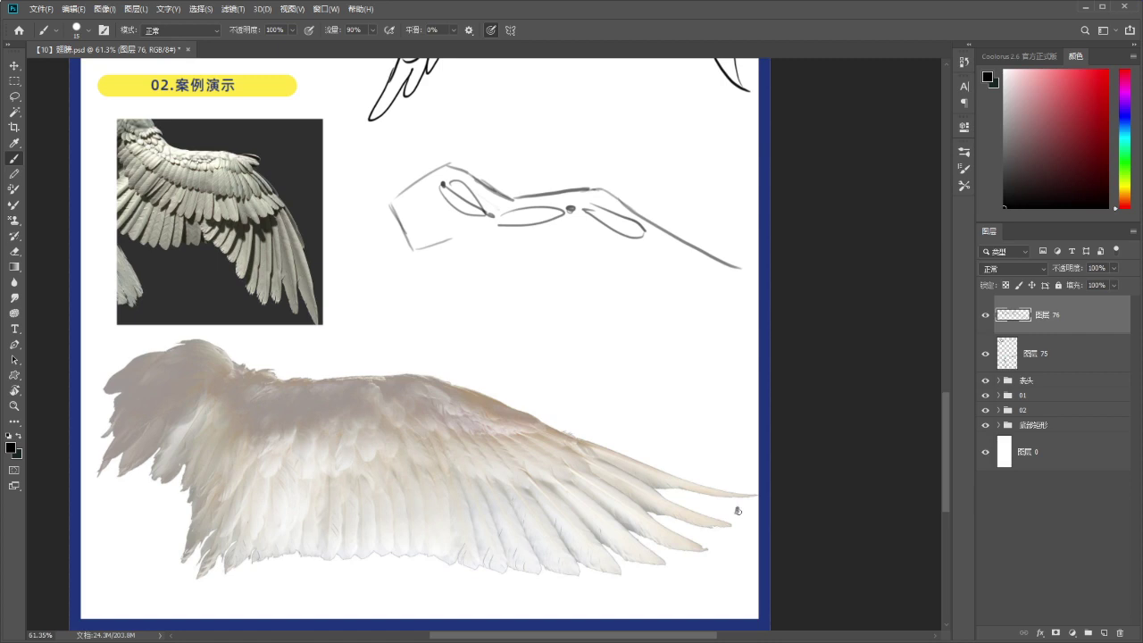
# Trace the white wing photo's lower edge and try a bent comparison outline below the skeleton sketch.
pyautogui.moveTo(748, 502)
pyautogui.mouseDown()
pyautogui.moveTo(608, 570)
pyautogui.moveTo(485, 554)
pyautogui.moveTo(205, 554)
pyautogui.mouseUp()
pyautogui.hotkey('ctrl', 'z')
pyautogui.hotkey('ctrl', 'z')
pyautogui.moveTo(373, 341)
pyautogui.mouseDown()
pyautogui.moveTo(447, 290)
pyautogui.moveTo(419, 301)
pyautogui.moveTo(483, 313)
pyautogui.moveTo(589, 363)
pyautogui.moveTo(464, 349)
pyautogui.mouseUp()
pyautogui.hotkey('ctrl', 'z')
pyautogui.moveTo(457, 351); pyautogui.dragTo(404, 379)
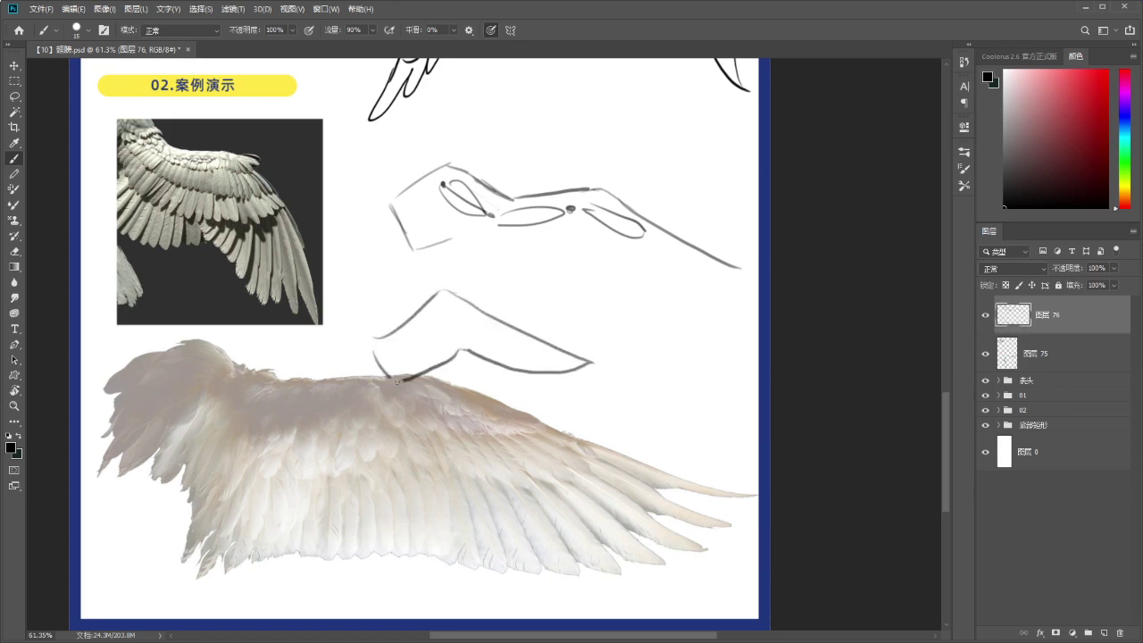
pyautogui.hotkey('ctrl', 'z')
pyautogui.hotkey('ctrl', 'z')
pyautogui.hotkey('ctrl', 'z')
pyautogui.moveTo(714, 516)
pyautogui.mouseDown()
pyautogui.moveTo(620, 566)
pyautogui.moveTo(230, 541)
pyautogui.mouseUp()
pyautogui.hotkey('ctrl', 'z')
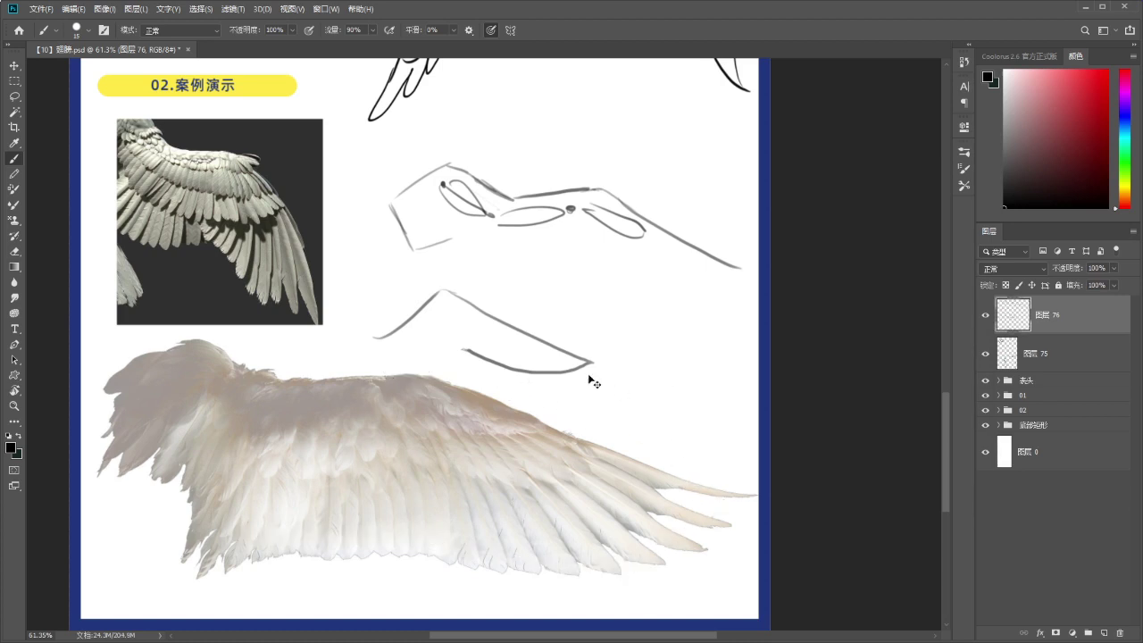
# Rework the comparison outline with a straighter outer edge and a lower edge running parallel to the upper one.
pyautogui.hotkey('ctrl', 'z')
pyautogui.moveTo(593, 362); pyautogui.dragTo(547, 382)
pyautogui.hotkey('ctrl', 'z')
pyautogui.moveTo(445, 289)
pyautogui.mouseDown()
pyautogui.moveTo(528, 331)
pyautogui.moveTo(616, 340)
pyautogui.mouseUp()
pyautogui.hotkey('ctrl', 'z')
pyautogui.moveTo(608, 345)
pyautogui.mouseDown()
pyautogui.moveTo(541, 378)
pyautogui.moveTo(407, 354)
pyautogui.moveTo(472, 357)
pyautogui.mouseUp()
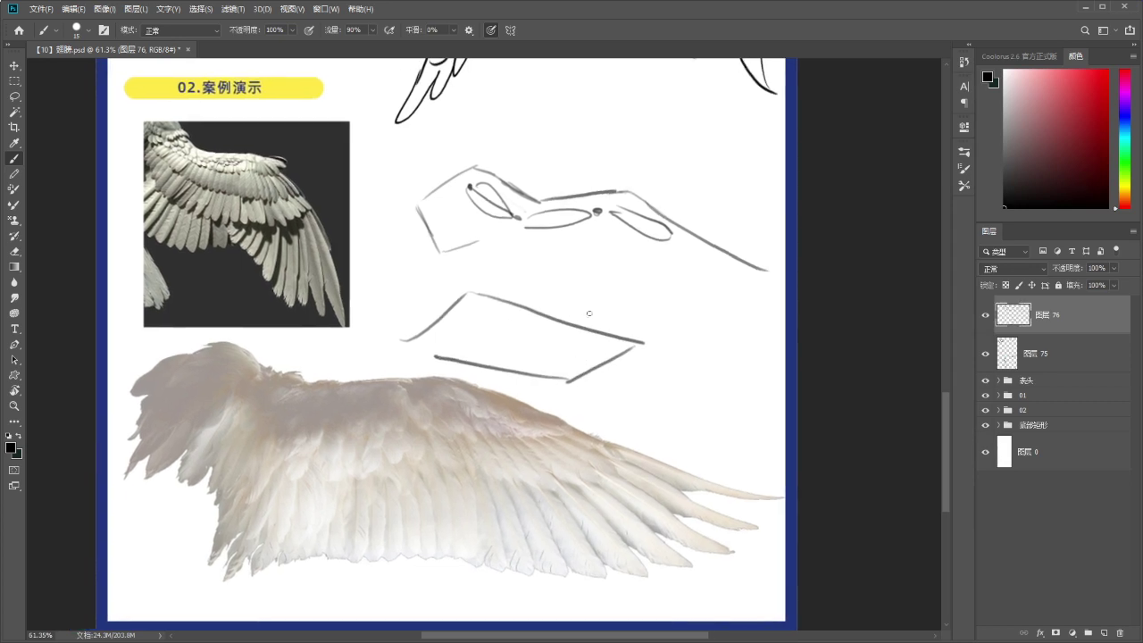
pyautogui.hotkey('ctrl', 'z')
pyautogui.hotkey('ctrl', 'z')
pyautogui.moveTo(631, 349)
pyautogui.mouseDown()
pyautogui.moveTo(489, 336)
pyautogui.moveTo(435, 367)
pyautogui.mouseUp()
# Mark the comparison outline with an X, then select and delete it.
pyautogui.moveTo(619, 319); pyautogui.dragTo(612, 327)
pyautogui.moveTo(614, 305); pyautogui.dragTo(638, 328)
pyautogui.press('l')
pyautogui.moveTo(612, 277)
pyautogui.mouseDown()
pyautogui.moveTo(417, 408)
pyautogui.moveTo(442, 273)
pyautogui.mouseUp()
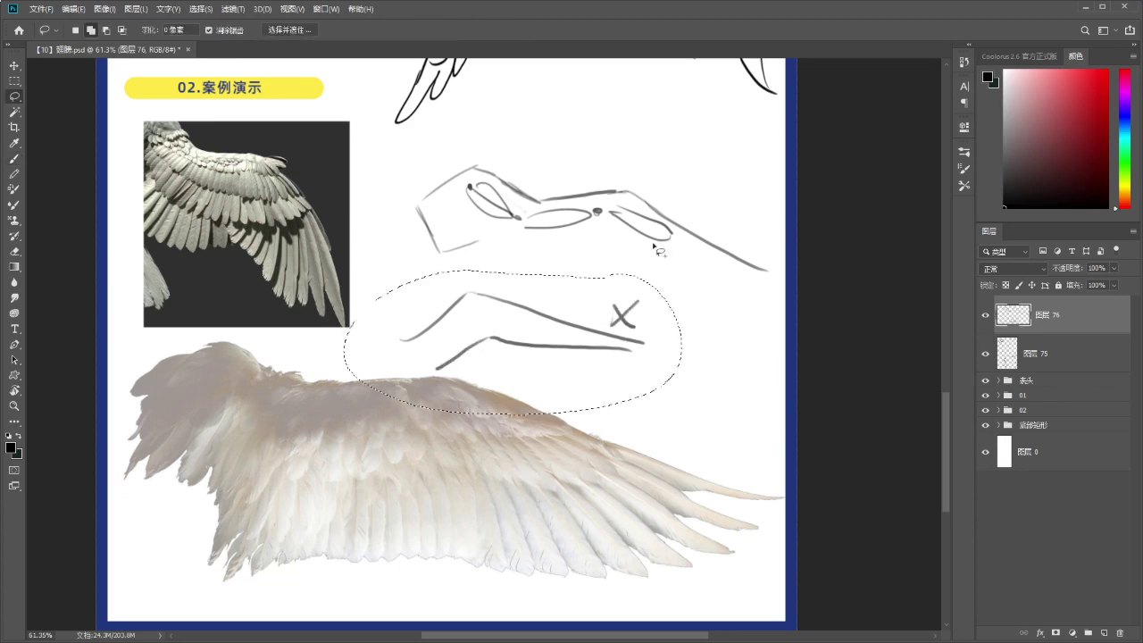
pyautogui.press('Delete')
pyautogui.hotkey('ctrl', 'd')
# Close the wing outline with an angular lower edge running from the wing tip back to the shoulder block.
pyautogui.press('b')
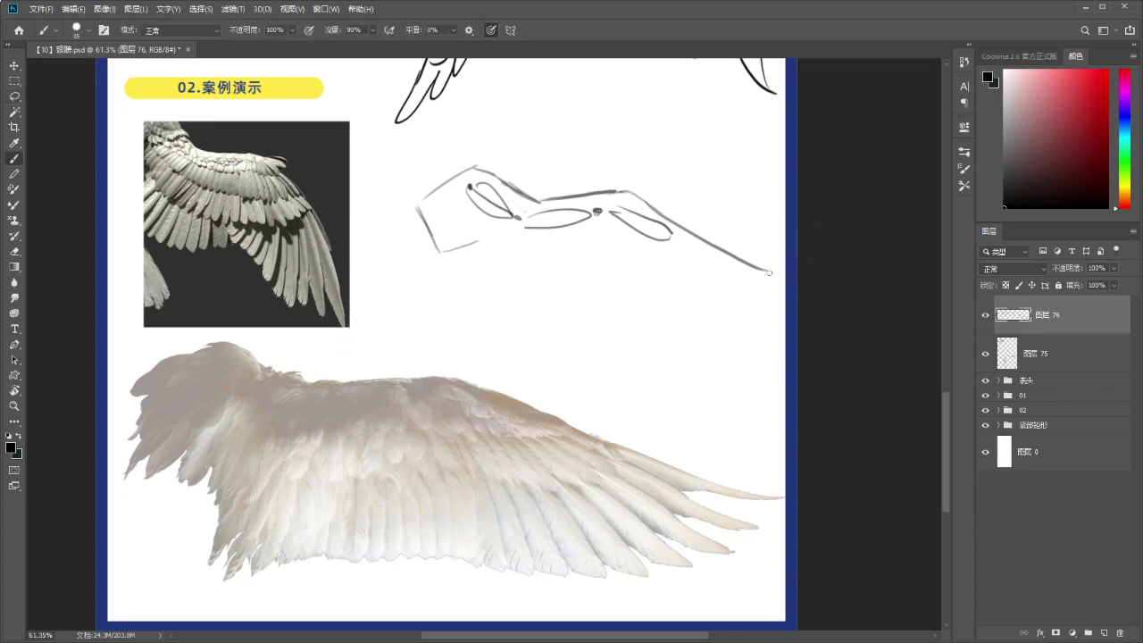
pyautogui.moveTo(764, 272)
pyautogui.mouseDown()
pyautogui.moveTo(658, 303)
pyautogui.moveTo(575, 266)
pyautogui.moveTo(655, 301)
pyautogui.moveTo(549, 271)
pyautogui.mouseUp()
pyautogui.hotkey('ctrl', 'z')
pyautogui.moveTo(650, 302); pyautogui.dragTo(540, 288)
pyautogui.moveTo(486, 247)
pyautogui.mouseDown()
pyautogui.moveTo(525, 280)
pyautogui.moveTo(535, 261)
pyautogui.mouseUp()
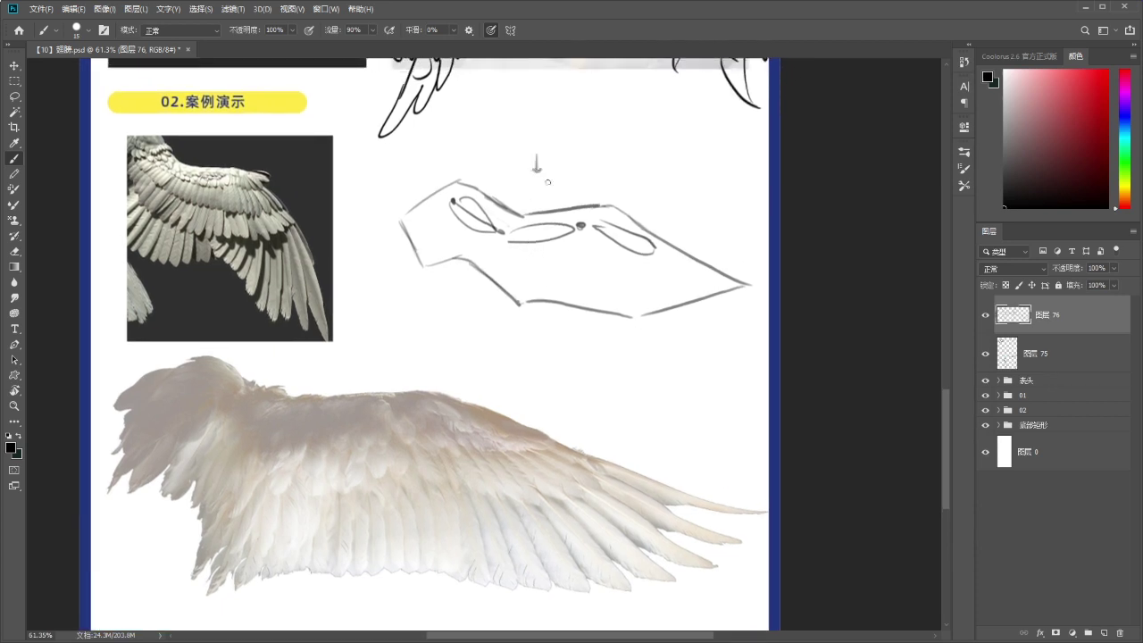
pyautogui.moveTo(543, 185); pyautogui.dragTo(532, 191)
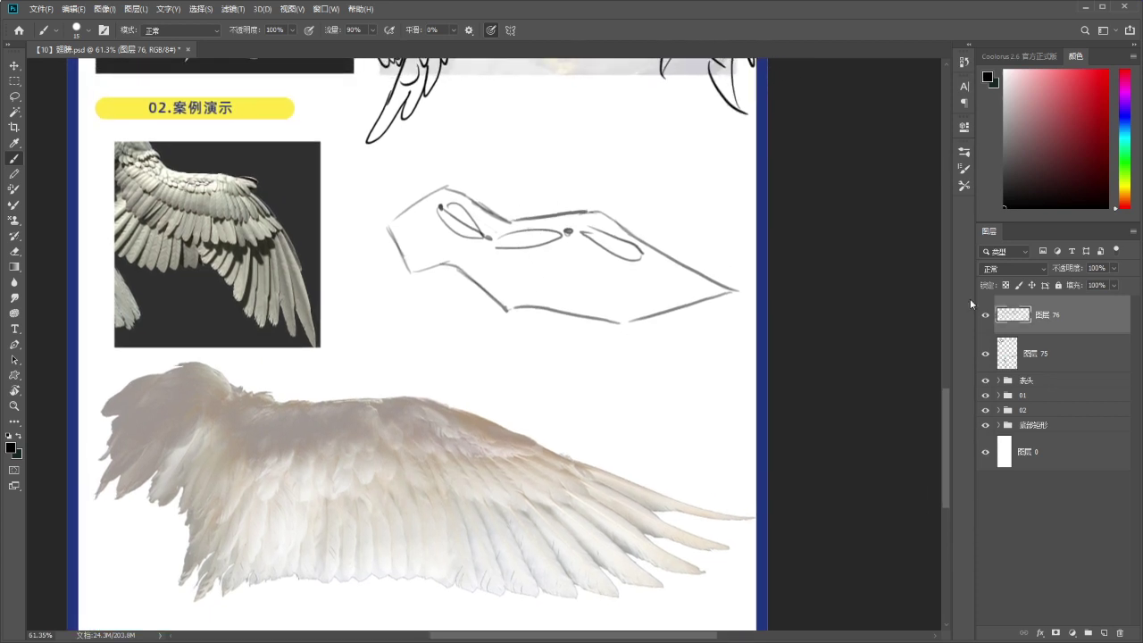
# Lower the outline layer's opacity to 40% and add a new layer above it.
pyautogui.moveTo(1058, 268); pyautogui.dragTo(1035, 273)
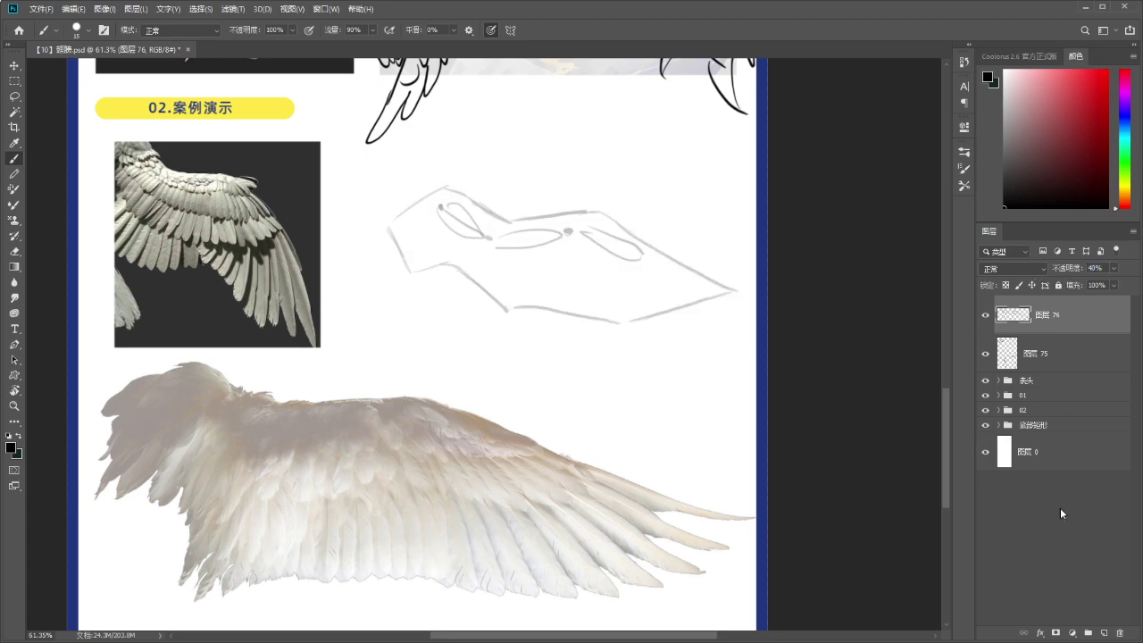
pyautogui.click(1102, 633)
pyautogui.moveTo(584, 266); pyautogui.dragTo(582, 257)
# Draw direction arrows along the shoulder feathers and the outer flight feathers on the white wing photo.
pyautogui.press('b')
pyautogui.moveTo(207, 365)
pyautogui.mouseDown()
pyautogui.moveTo(89, 513)
pyautogui.moveTo(107, 509)
pyautogui.mouseUp()
pyautogui.hotkey('ctrl', 'z')
pyautogui.moveTo(388, 381)
pyautogui.mouseDown()
pyautogui.moveTo(510, 452)
pyautogui.moveTo(730, 548)
pyautogui.mouseUp()
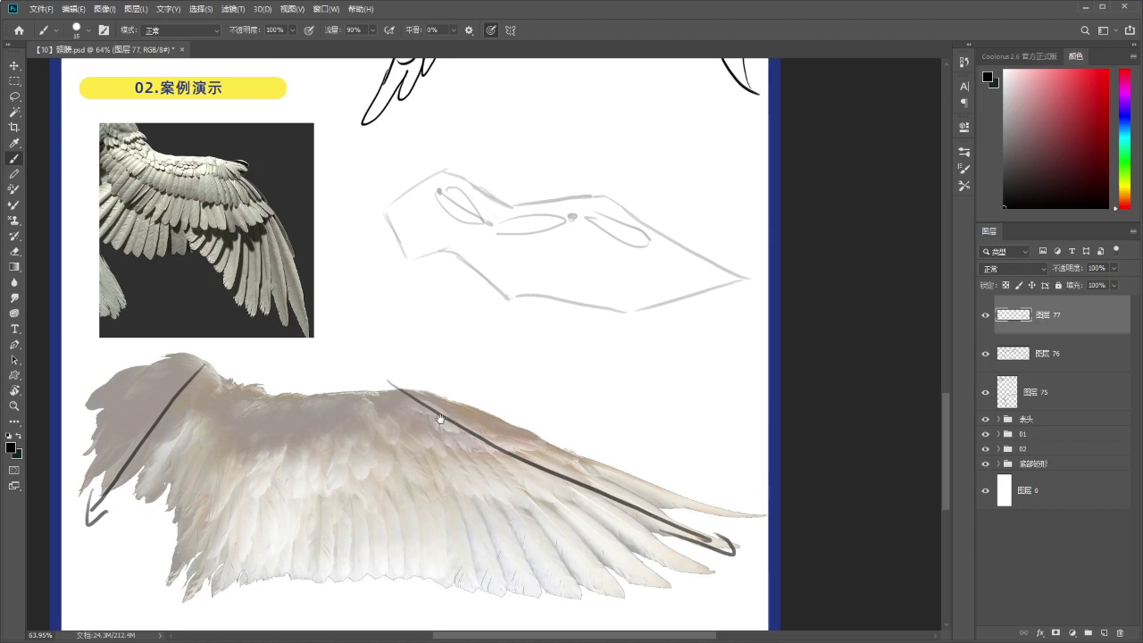
pyautogui.moveTo(435, 433); pyautogui.dragTo(443, 423)
# Draw a vertical direction arrow down through the middle feathers of the white wing photo.
pyautogui.moveTo(314, 359); pyautogui.dragTo(298, 591)
pyautogui.hotkey('ctrl', 'z')
pyautogui.moveTo(325, 346); pyautogui.dragTo(323, 597)
pyautogui.hotkey('ctrl', 'z')
pyautogui.moveTo(326, 331); pyautogui.dragTo(304, 619)
pyautogui.hotkey('ctrl', 'z')
pyautogui.moveTo(319, 353)
pyautogui.mouseDown()
pyautogui.moveTo(320, 598)
pyautogui.moveTo(302, 594)
pyautogui.moveTo(344, 546)
pyautogui.moveTo(326, 547)
pyautogui.mouseUp()
pyautogui.hotkey('ctrl', 'z')
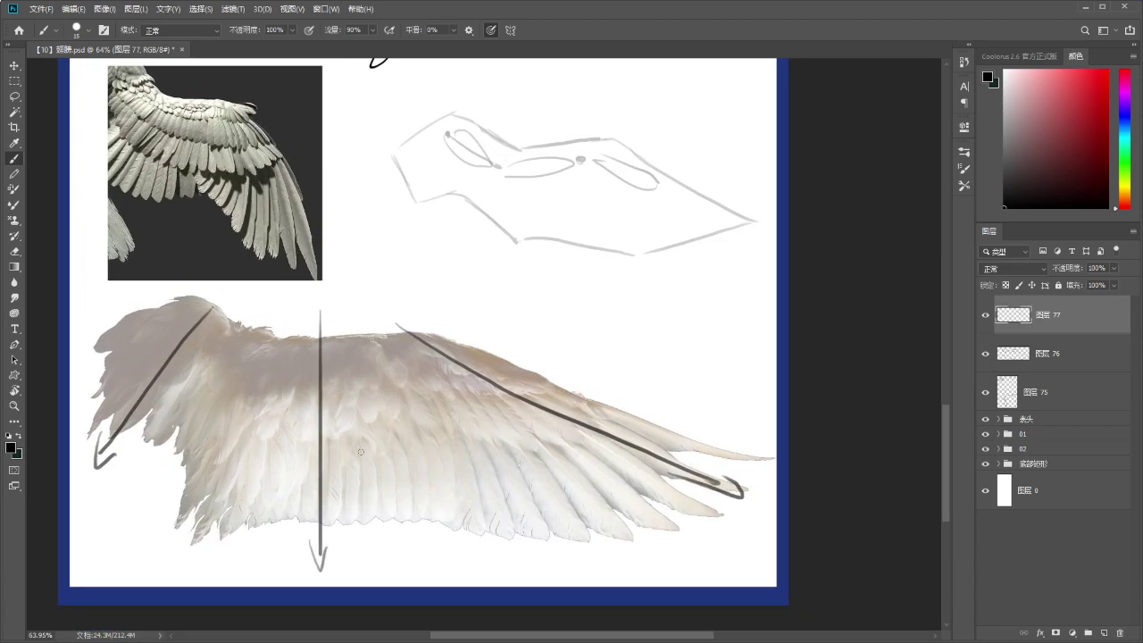
# Add feather-direction arrows fanning from the middle of the wing photo toward the wing tip.
pyautogui.moveTo(329, 354); pyautogui.dragTo(368, 513)
pyautogui.hotkey('ctrl', 'z')
pyautogui.moveTo(334, 330); pyautogui.dragTo(334, 572)
pyautogui.moveTo(327, 541); pyautogui.dragTo(344, 535)
pyautogui.moveTo(343, 361); pyautogui.dragTo(372, 528)
pyautogui.moveTo(357, 368); pyautogui.dragTo(427, 506)
pyautogui.moveTo(379, 363); pyautogui.dragTo(505, 552)
pyautogui.moveTo(417, 365); pyautogui.dragTo(575, 543)
pyautogui.moveTo(465, 376); pyautogui.dragTo(631, 516)
# Add feather-direction arrows fanning from the middle of the wing photo toward the shoulder.
pyautogui.moveTo(312, 344)
pyautogui.mouseDown()
pyautogui.moveTo(261, 500)
pyautogui.moveTo(194, 567)
pyautogui.mouseUp()
pyautogui.moveTo(267, 330)
pyautogui.mouseDown()
pyautogui.moveTo(170, 515)
pyautogui.moveTo(181, 500)
pyautogui.mouseUp()
pyautogui.moveTo(232, 329); pyautogui.dragTo(163, 439)
pyautogui.moveTo(210, 335); pyautogui.dragTo(150, 420)
pyautogui.moveTo(180, 306); pyautogui.dragTo(120, 389)
# Select and delete all direction arrows from the white wing photo, then return to the brush for the outline sketch.
pyautogui.moveTo(408, 353); pyautogui.dragTo(408, 355)
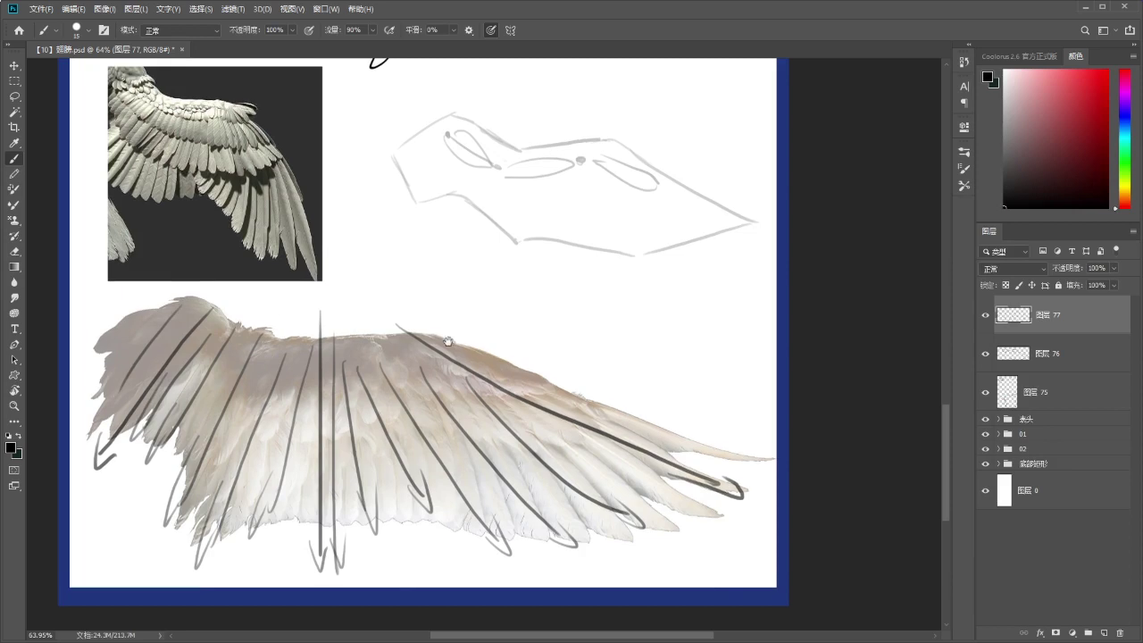
pyautogui.press('l')
pyautogui.moveTo(696, 416)
pyautogui.mouseDown()
pyautogui.moveTo(812, 497)
pyautogui.moveTo(116, 259)
pyautogui.moveTo(773, 408)
pyautogui.moveTo(790, 399)
pyautogui.mouseUp()
pyautogui.press('Delete')
pyautogui.hotkey('ctrl', 'd')
pyautogui.press('b')
pyautogui.scroll(1, 477, 127)
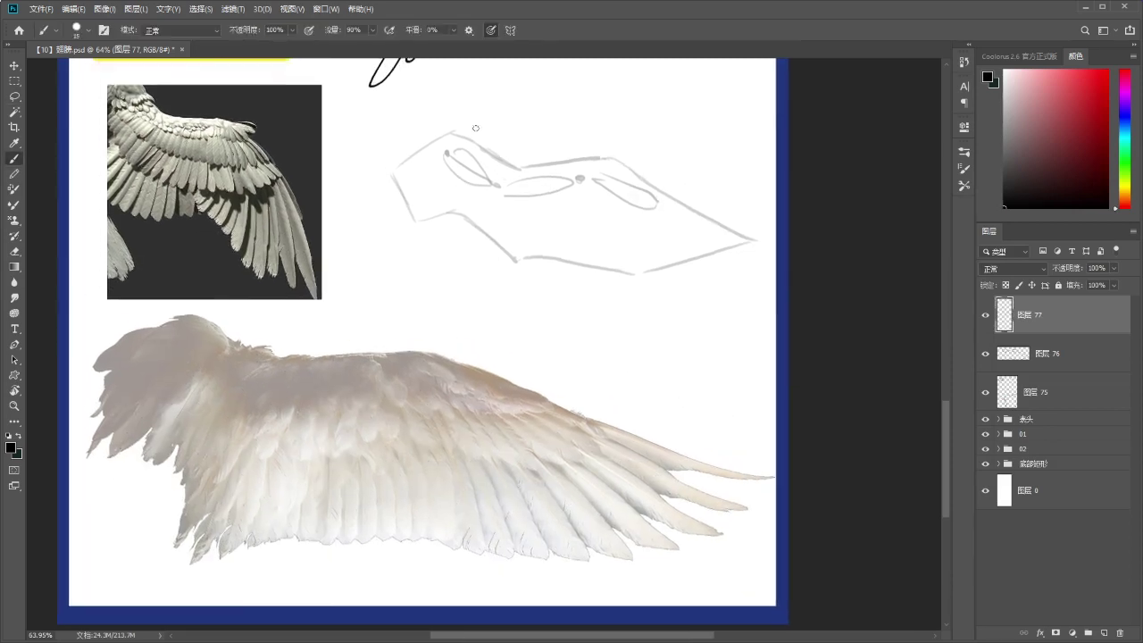
pyautogui.moveTo(480, 146)
pyautogui.mouseDown()
pyautogui.moveTo(453, 109)
pyautogui.moveTo(458, 123)
pyautogui.moveTo(462, 114)
pyautogui.mouseUp()
pyautogui.hotkey('ctrl', 'z')
pyautogui.hotkey('ctrl', 'z')
pyautogui.hotkey('ctrl', 'z')
pyautogui.scroll(1, 483, 159)
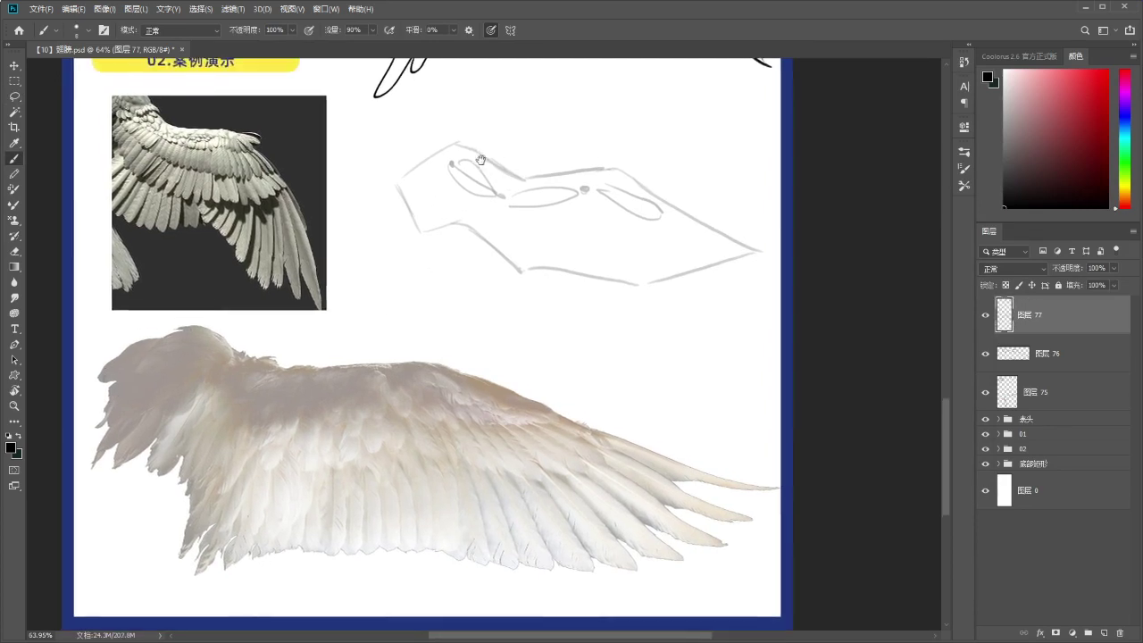
# Sketch the shoulder edge of the wing and the first pointed feather tips around its shoulder end over the faint skeleton.
pyautogui.moveTo(467, 148)
pyautogui.mouseDown()
pyautogui.moveTo(454, 136)
pyautogui.moveTo(473, 152)
pyautogui.moveTo(431, 149)
pyautogui.moveTo(393, 175)
pyautogui.moveTo(385, 200)
pyautogui.moveTo(399, 193)
pyautogui.moveTo(407, 228)
pyautogui.mouseUp()
pyautogui.hotkey('ctrl', 'z')
pyautogui.hotkey('ctrl', 'z')
pyautogui.hotkey('ctrl', 'z')
pyautogui.hotkey('ctrl', 'z')
pyautogui.hotkey('ctrl', 'z')
pyautogui.hotkey('ctrl', 'z')
pyautogui.hotkey('ctrl', 'z')
pyautogui.moveTo(418, 198)
pyautogui.mouseDown()
pyautogui.moveTo(411, 226)
pyautogui.moveTo(434, 216)
pyautogui.mouseUp()
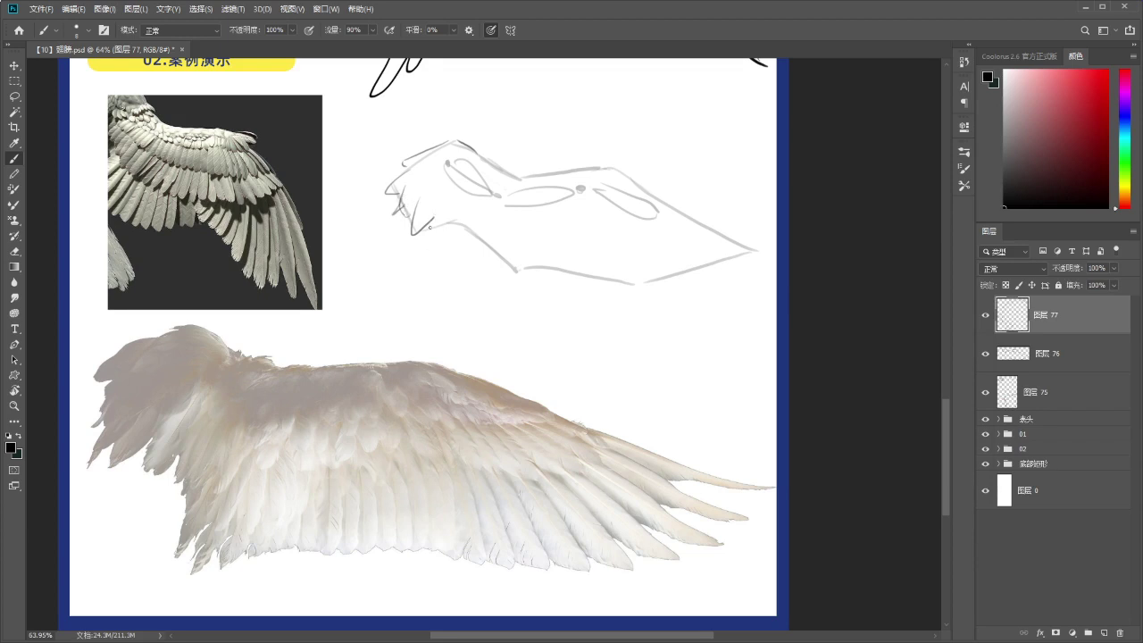
pyautogui.moveTo(457, 219)
pyautogui.mouseDown()
pyautogui.moveTo(466, 234)
pyautogui.moveTo(478, 222)
pyautogui.moveTo(503, 275)
pyautogui.mouseUp()
pyautogui.hotkey('ctrl', 'z')
pyautogui.hotkey('ctrl', 'z')
pyautogui.moveTo(486, 236)
pyautogui.mouseDown()
pyautogui.moveTo(506, 263)
pyautogui.moveTo(531, 267)
pyautogui.mouseUp()
pyautogui.moveTo(537, 213); pyautogui.dragTo(538, 271)
pyautogui.hotkey('ctrl', 'z')
pyautogui.moveTo(523, 139); pyautogui.dragTo(523, 357)
pyautogui.hotkey('ctrl', 'z')
pyautogui.hotkey('ctrl', 'z')
pyautogui.hotkey('ctrl', 'z')
pyautogui.hotkey('ctrl', 'z')
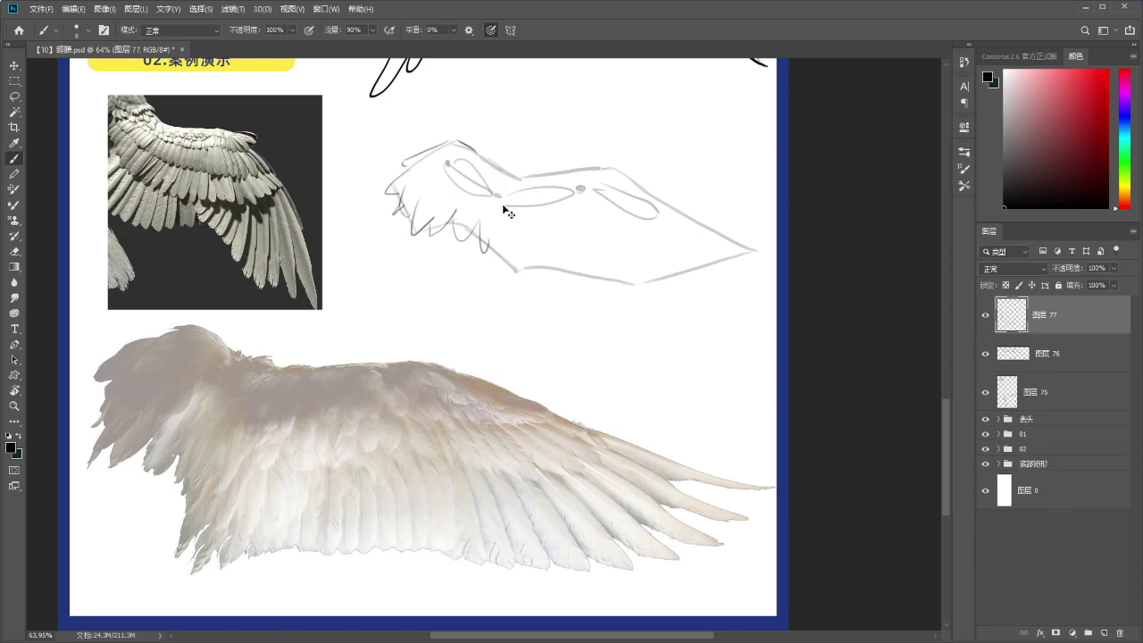
# Draw two feather-direction guides through the middle of the wing sketch, one slanted toward the shoulder and one straight vertical.
pyautogui.moveTo(524, 150); pyautogui.dragTo(497, 290)
pyautogui.hotkey('ctrl', 'z')
pyautogui.moveTo(526, 146); pyautogui.dragTo(489, 316)
pyautogui.moveTo(546, 163); pyautogui.dragTo(549, 242)
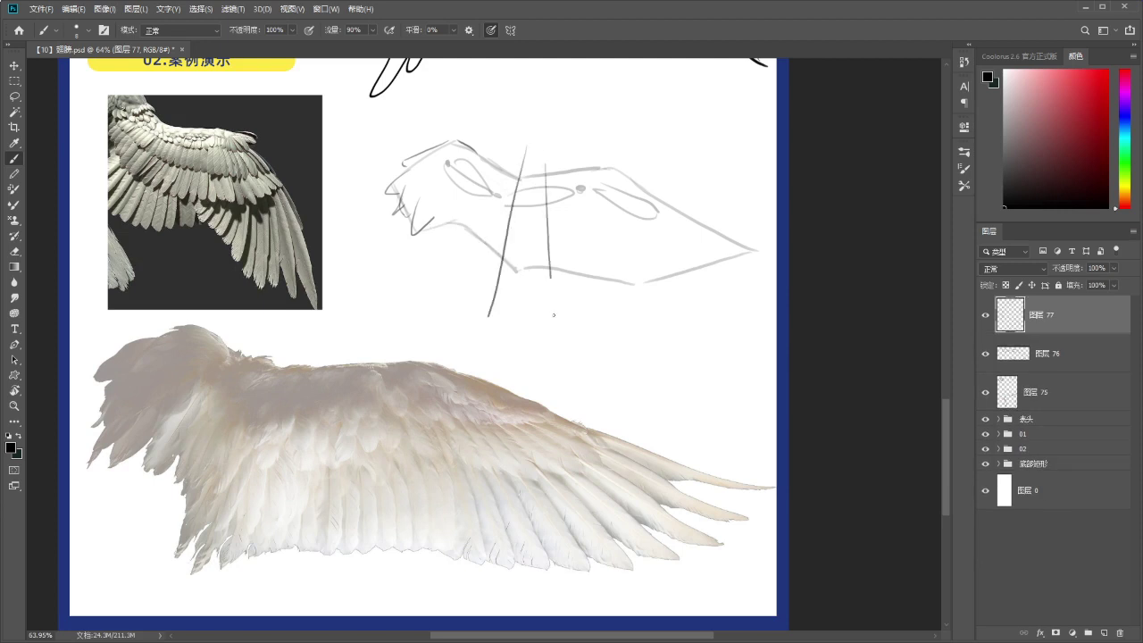
pyautogui.moveTo(536, 122); pyautogui.dragTo(536, 362)
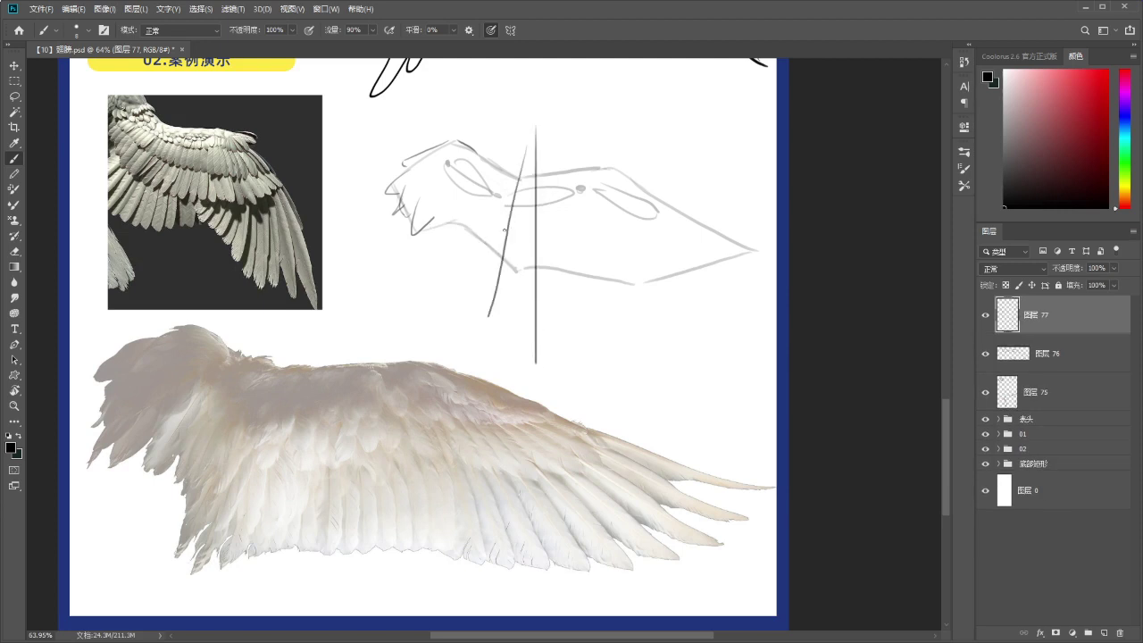
# Sketch a row of feather tips along the lower edge from the shoulder end to the vertical guide.
pyautogui.moveTo(503, 204); pyautogui.dragTo(491, 280)
pyautogui.hotkey('ctrl', 'z')
pyautogui.moveTo(453, 196); pyautogui.dragTo(439, 236)
pyautogui.hotkey('ctrl', 'z')
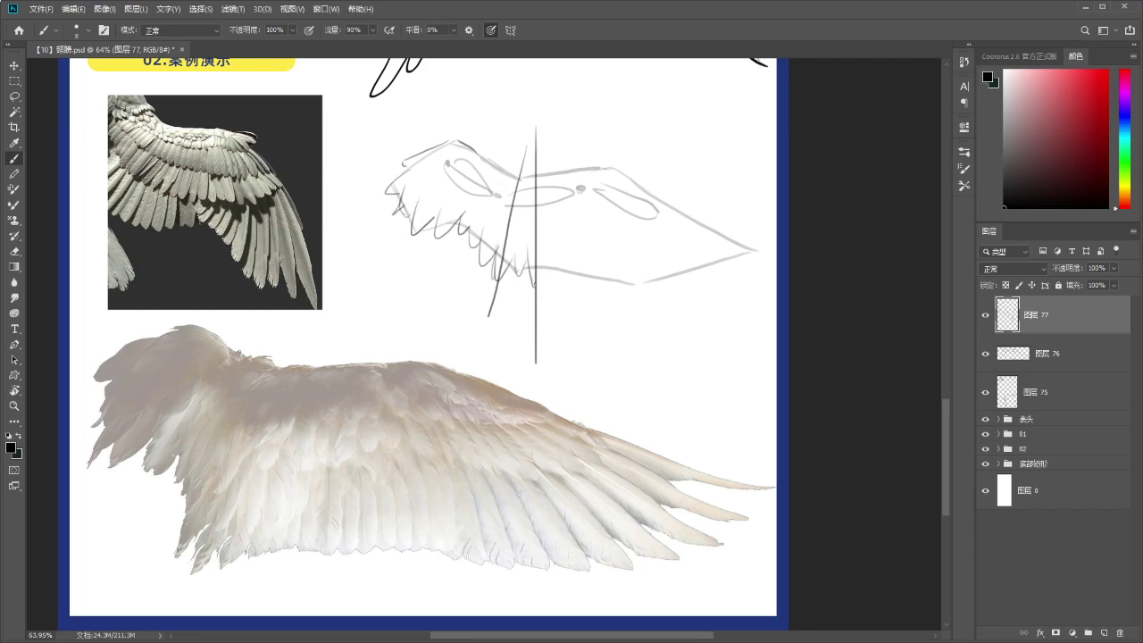
# Sketch a long narrow feather around the lower end of the slanted guide, undoing unsatisfactory strokes.
pyautogui.moveTo(529, 255)
pyautogui.mouseDown()
pyautogui.moveTo(544, 259)
pyautogui.moveTo(528, 287)
pyautogui.moveTo(541, 268)
pyautogui.moveTo(510, 254)
pyautogui.mouseUp()
pyautogui.hotkey('ctrl', 'z')
pyautogui.hotkey('ctrl', 'z')
pyautogui.hotkey('ctrl', 'z')
pyautogui.hotkey('ctrl', 'z')
pyautogui.hotkey('ctrl', 'z')
pyautogui.hotkey('ctrl', 'z')
pyautogui.moveTo(500, 301)
pyautogui.mouseDown()
pyautogui.moveTo(516, 252)
pyautogui.moveTo(512, 265)
pyautogui.moveTo(530, 262)
pyautogui.mouseUp()
pyautogui.hotkey('ctrl', 'z')
pyautogui.hotkey('ctrl', 'z')
pyautogui.hotkey('ctrl', 'z')
pyautogui.hotkey('ctrl', 'z')
pyautogui.hotkey('ctrl', 'z')
# Continue the rounded feather tips along the lower edge from the vertical guide toward the wing tip.
pyautogui.moveTo(515, 264); pyautogui.dragTo(564, 250)
pyautogui.hotkey('ctrl', 'z')
pyautogui.moveTo(546, 254)
pyautogui.mouseDown()
pyautogui.moveTo(569, 246)
pyautogui.moveTo(546, 259)
pyautogui.mouseUp()
pyautogui.hotkey('ctrl', 'z')
pyautogui.hotkey('ctrl', 'z')
pyautogui.moveTo(547, 252); pyautogui.dragTo(637, 290)
pyautogui.hotkey('ctrl', 'z')
pyautogui.moveTo(596, 257); pyautogui.dragTo(667, 281)
pyautogui.hotkey('ctrl', 'z')
pyautogui.moveTo(620, 247); pyautogui.dragTo(677, 282)
pyautogui.hotkey('ctrl', 'z')
# Sketch the long pointed feathers at the outer wing tip, redrawing strokes until they follow the outline.
pyautogui.moveTo(661, 200); pyautogui.dragTo(767, 255)
pyautogui.hotkey('ctrl', 'z')
pyautogui.hotkey('ctrl', 'z')
pyautogui.moveTo(666, 230); pyautogui.dragTo(766, 264)
pyautogui.hotkey('ctrl', 'z')
pyautogui.moveTo(670, 232)
pyautogui.mouseDown()
pyautogui.moveTo(773, 260)
pyautogui.moveTo(741, 266)
pyautogui.mouseUp()
pyautogui.hotkey('ctrl', 'z')
pyautogui.hotkey('ctrl', 'z')
pyautogui.moveTo(671, 234); pyautogui.dragTo(746, 270)
pyautogui.moveTo(743, 270); pyautogui.dragTo(676, 256)
# Add the pointed feathers between the wing tip and the rounded lower row.
pyautogui.moveTo(642, 226); pyautogui.dragTo(703, 283)
pyautogui.hotkey('ctrl', 'z')
pyautogui.moveTo(650, 237); pyautogui.dragTo(707, 278)
pyautogui.hotkey('ctrl', 'z')
pyautogui.moveTo(650, 237)
pyautogui.mouseDown()
pyautogui.moveTo(706, 285)
pyautogui.moveTo(672, 279)
pyautogui.mouseUp()
pyautogui.moveTo(674, 256); pyautogui.dragTo(677, 262)
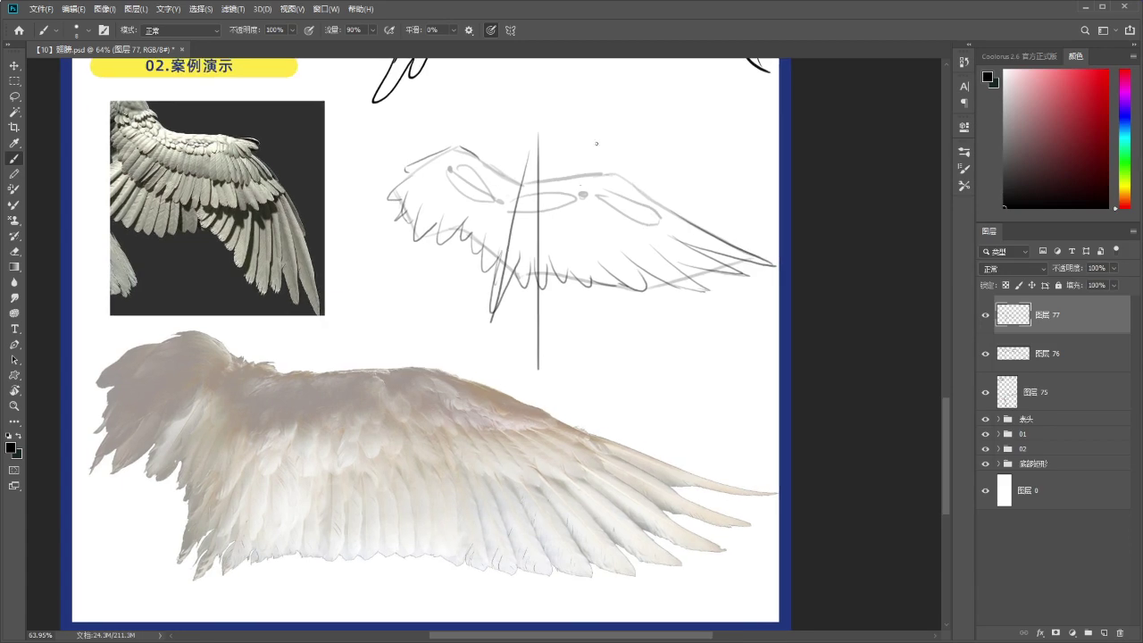
# Redraw the wing's upper contour with darker lines from the shoulder over the outer joint toward the wing tip.
pyautogui.moveTo(482, 155)
pyautogui.mouseDown()
pyautogui.moveTo(521, 177)
pyautogui.moveTo(584, 179)
pyautogui.moveTo(544, 182)
pyautogui.moveTo(611, 169)
pyautogui.mouseUp()
pyautogui.hotkey('ctrl', 'z')
pyautogui.moveTo(622, 177); pyautogui.dragTo(687, 225)
pyautogui.hotkey('ctrl', 'z')
pyautogui.moveTo(642, 184); pyautogui.dragTo(640, 183)
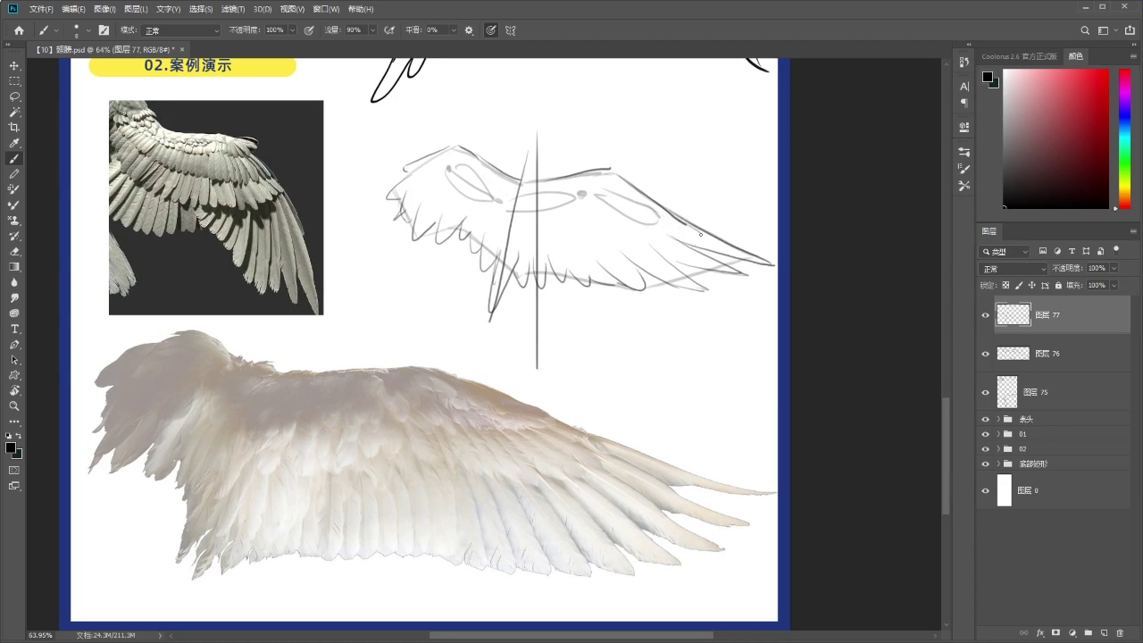
pyautogui.hotkey('ctrl', 'z')
pyautogui.hotkey('ctrl', 'z')
# Sketch a second row of feather tips above the lower row on both sides of the guides.
pyautogui.moveTo(658, 209); pyautogui.dragTo(666, 239)
pyautogui.moveTo(632, 222); pyautogui.dragTo(654, 244)
pyautogui.moveTo(593, 223); pyautogui.dragTo(599, 252)
pyautogui.hotkey('ctrl', 'z')
pyautogui.moveTo(561, 217)
pyautogui.mouseDown()
pyautogui.moveTo(573, 254)
pyautogui.moveTo(551, 198)
pyautogui.mouseUp()
pyautogui.hotkey('ctrl', 'z')
pyautogui.hotkey('ctrl', 'z')
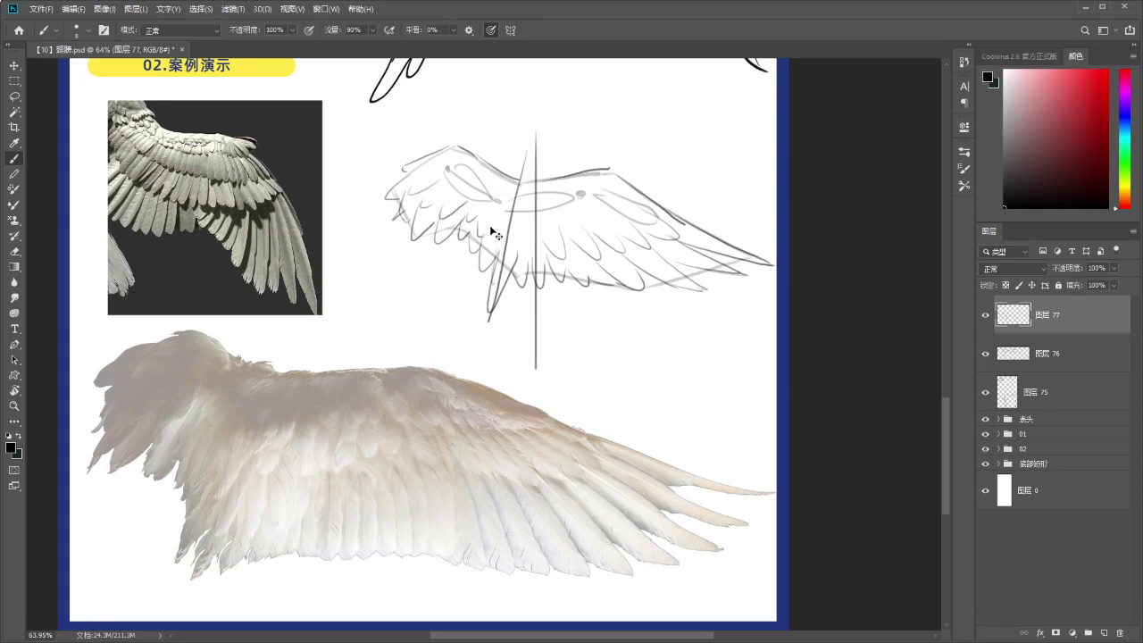
# Fill the second row near the guides and add a shorter upper feather row from the shoulder to the vertical guide.
pyautogui.moveTo(517, 233); pyautogui.dragTo(501, 261)
pyautogui.hotkey('ctrl', 'z')
pyautogui.moveTo(495, 205); pyautogui.dragTo(502, 259)
pyautogui.hotkey('ctrl', 'z')
pyautogui.moveTo(523, 222)
pyautogui.mouseDown()
pyautogui.moveTo(506, 250)
pyautogui.moveTo(520, 254)
pyautogui.mouseUp()
pyautogui.hotkey('ctrl', 'z')
pyautogui.moveTo(528, 194); pyautogui.dragTo(527, 192)
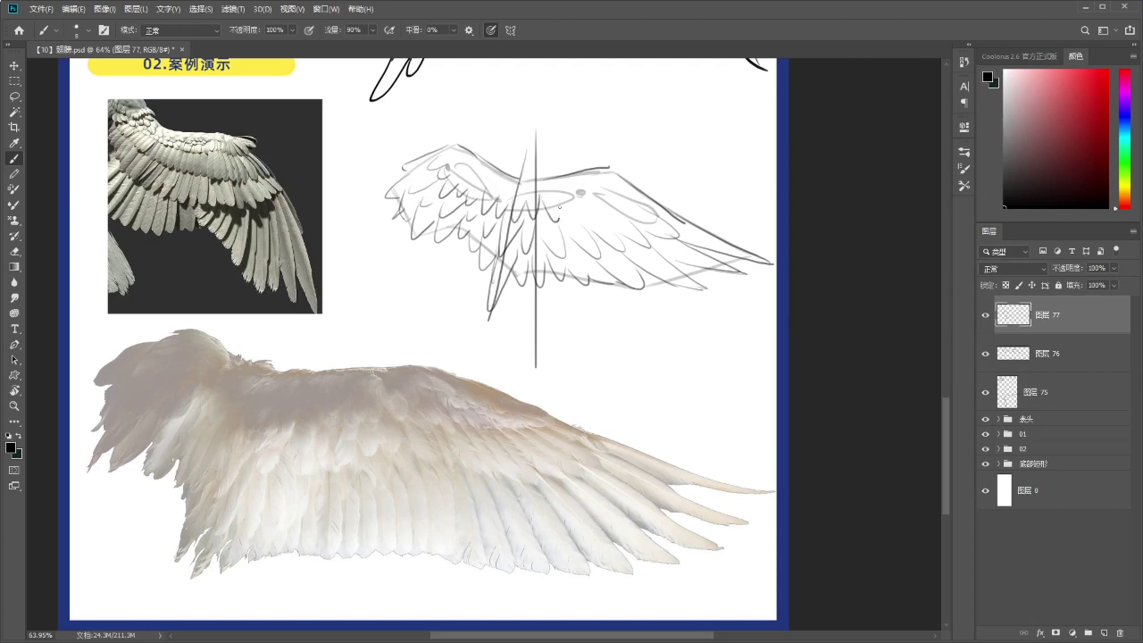
# Mark feather-direction strokes fanning across the white wing photo, then undo them all.
pyautogui.moveTo(524, 417); pyautogui.dragTo(525, 417)
pyautogui.hotkey('ctrl', 'z')
pyautogui.moveTo(313, 341)
pyautogui.mouseDown()
pyautogui.moveTo(230, 561)
pyautogui.moveTo(265, 566)
pyautogui.mouseUp()
pyautogui.moveTo(349, 329)
pyautogui.mouseDown()
pyautogui.moveTo(355, 577)
pyautogui.moveTo(367, 496)
pyautogui.mouseUp()
pyautogui.moveTo(386, 337)
pyautogui.mouseDown()
pyautogui.moveTo(463, 518)
pyautogui.moveTo(496, 545)
pyautogui.mouseUp()
pyautogui.moveTo(461, 362); pyautogui.dragTo(632, 547)
pyautogui.moveTo(235, 351); pyautogui.dragTo(145, 480)
pyautogui.moveTo(185, 369); pyautogui.dragTo(136, 436)
pyautogui.hotkey('ctrl', 'z')
pyautogui.hotkey('ctrl', 'z')
pyautogui.hotkey('ctrl', 'z')
pyautogui.hotkey('ctrl', 'z')
pyautogui.hotkey('ctrl', 'z')
pyautogui.hotkey('ctrl', 'z')
pyautogui.hotkey('ctrl', 'z')
pyautogui.hotkey('ctrl', 'z')
pyautogui.hotkey('ctrl', 'z')
# Extend the short upper feather row across the outer half of the wing to the outer joint.
pyautogui.moveTo(555, 191); pyautogui.dragTo(550, 191)
pyautogui.hotkey('ctrl', 'z')
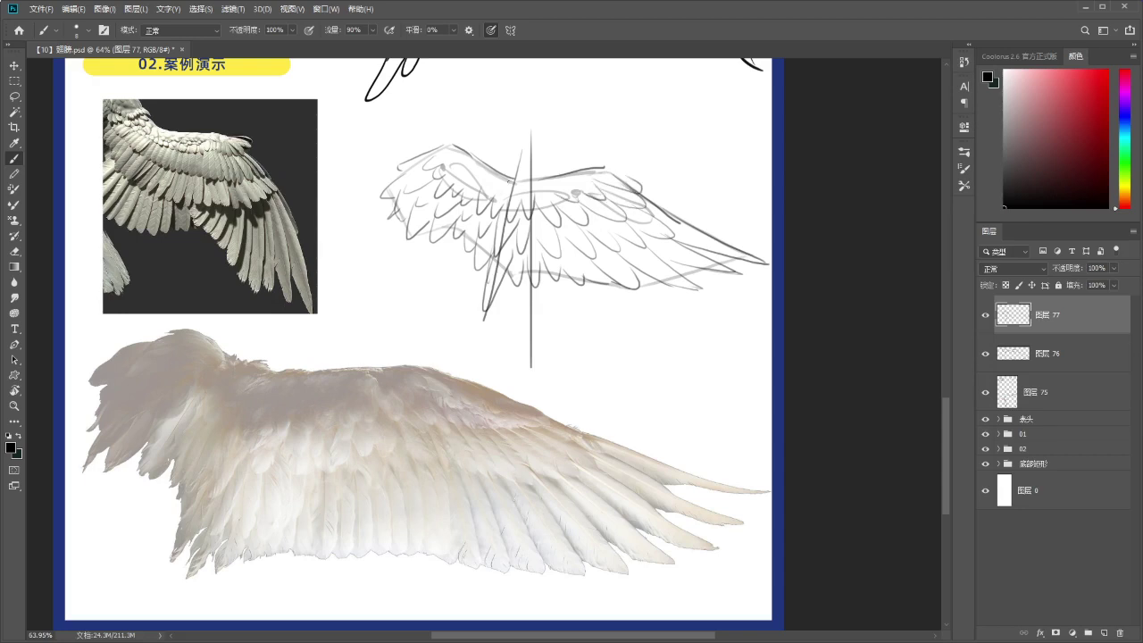
pyautogui.moveTo(565, 163); pyautogui.dragTo(567, 196)
# Hide the skeleton layer 图层 76 and lower the feather sketch layer 图层 77 to 26% opacity.
pyautogui.click(985, 354)
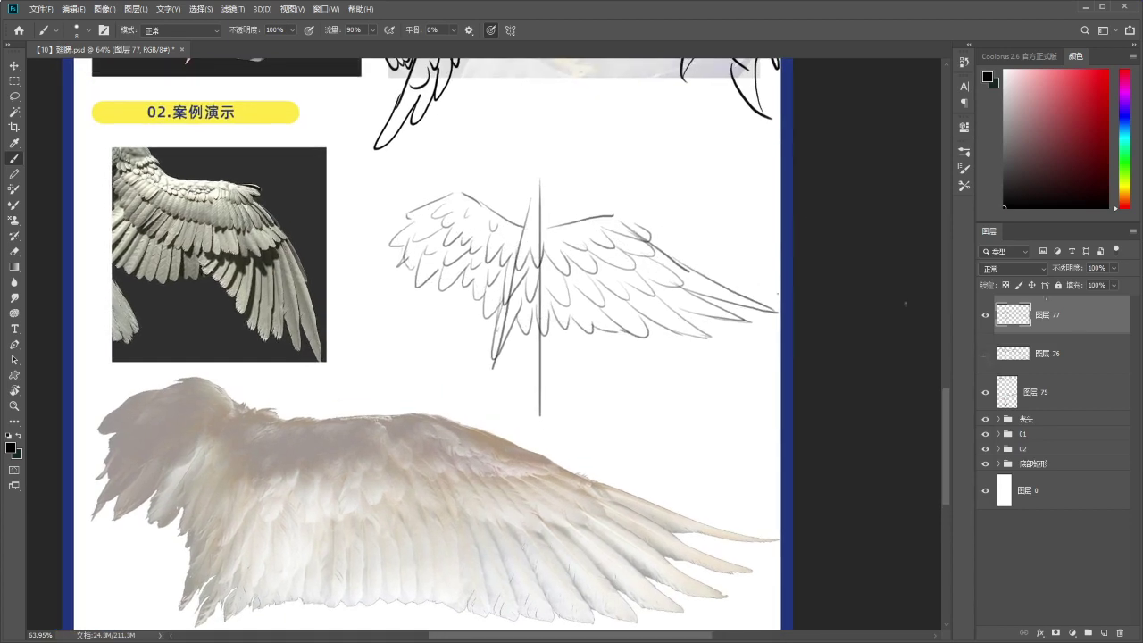
pyautogui.moveTo(1074, 267); pyautogui.dragTo(1032, 263)
pyautogui.moveTo(742, 302); pyautogui.dragTo(749, 259)
pyautogui.press('b')
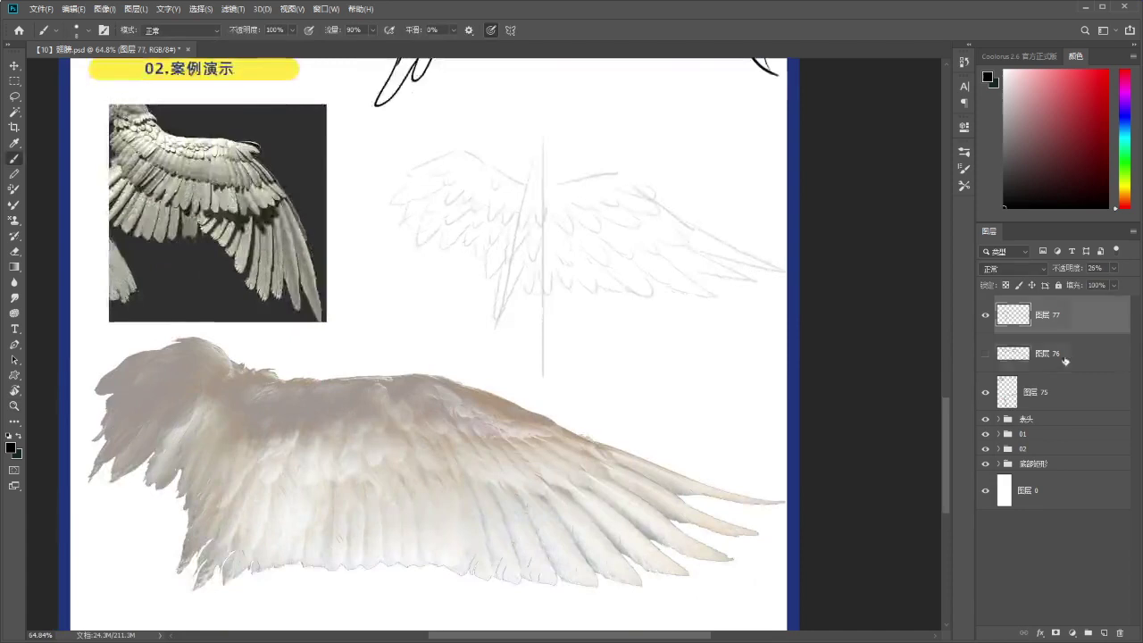
# Create a new layer directly above 图层 76, beneath the faded feather sketch.
pyautogui.click(1062, 356)
pyautogui.click(1104, 632)
pyautogui.moveTo(599, 245); pyautogui.dragTo(595, 250)
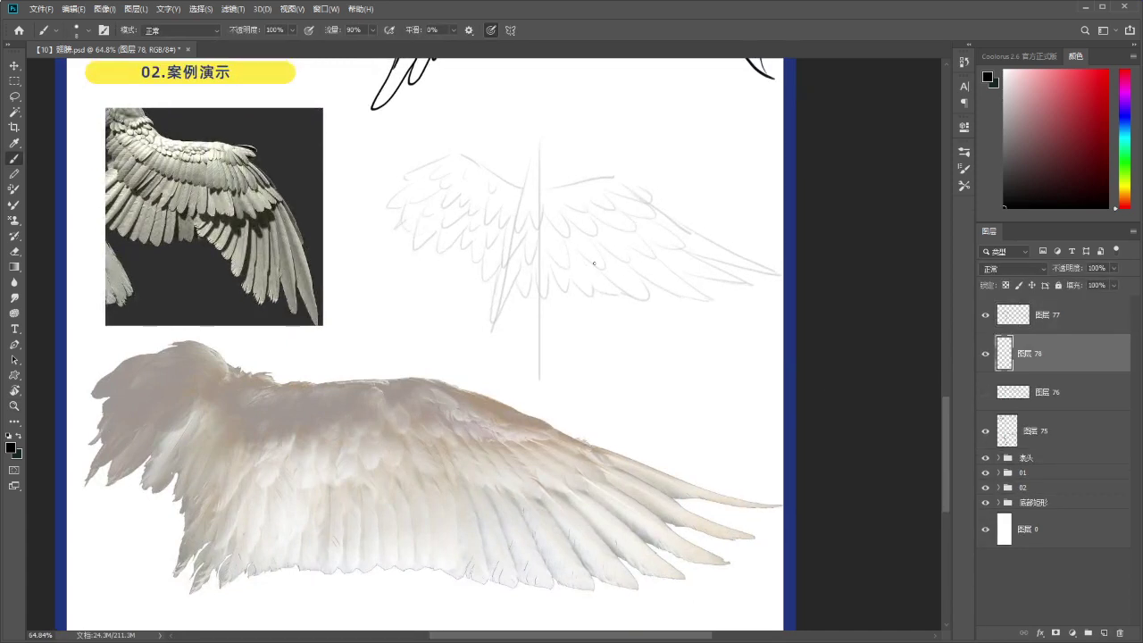
pyautogui.press('l')
pyautogui.moveTo(591, 168)
pyautogui.mouseDown()
pyautogui.moveTo(648, 248)
pyautogui.moveTo(626, 284)
pyautogui.mouseUp()
pyautogui.hotkey('ctrl', 'd')
pyautogui.moveTo(494, 183); pyautogui.dragTo(473, 175)
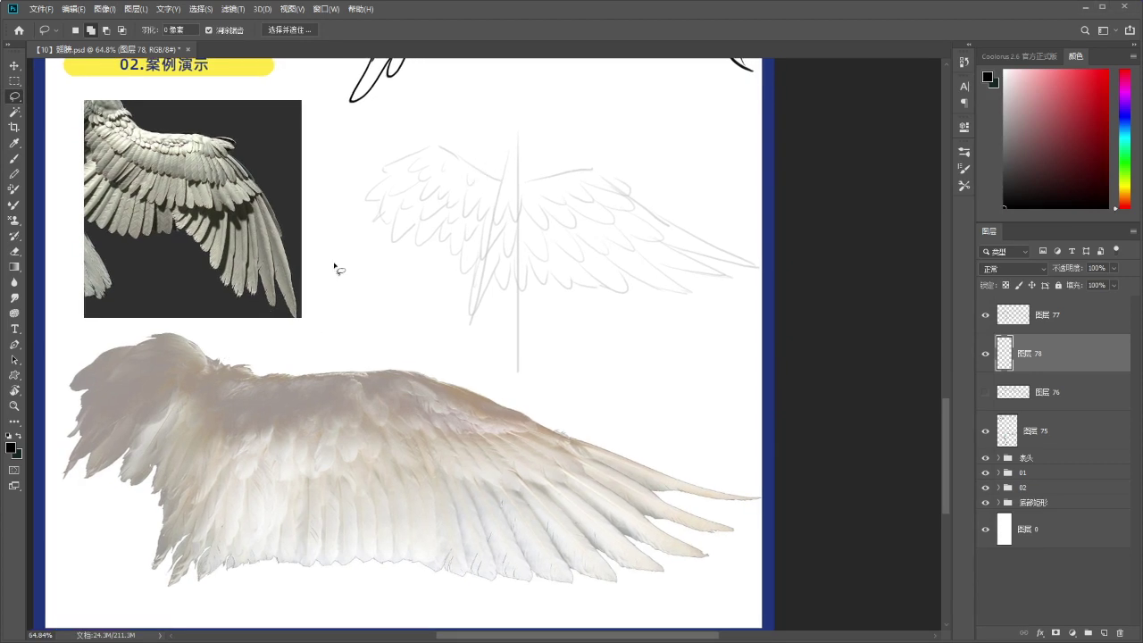
pyautogui.moveTo(566, 244); pyautogui.dragTo(567, 239)
pyautogui.press('b')
pyautogui.moveTo(595, 162); pyautogui.dragTo(639, 189)
pyautogui.hotkey('ctrl', 'z')
pyautogui.hotkey('ctrl', 'z')
pyautogui.moveTo(630, 116)
pyautogui.mouseDown()
pyautogui.moveTo(692, 488)
pyautogui.moveTo(643, 532)
pyautogui.moveTo(596, 611)
pyautogui.mouseUp()
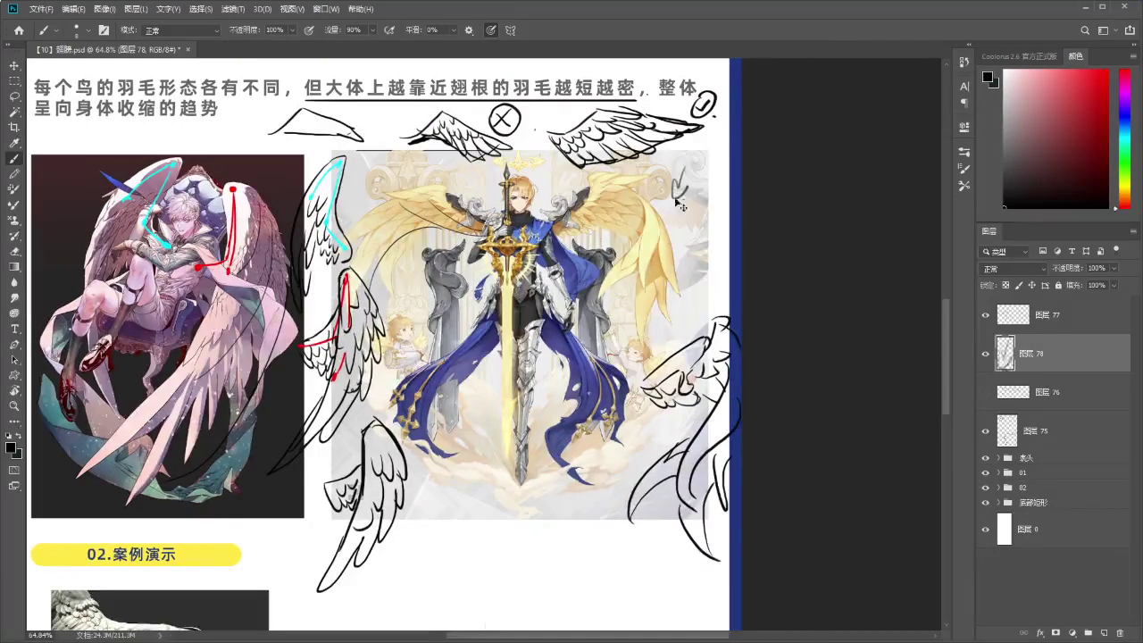
pyautogui.hscroll(-1, 370, 284)
pyautogui.hotkey('ctrl', 'z')
pyautogui.moveTo(595, 113)
pyautogui.mouseDown()
pyautogui.moveTo(598, 398)
pyautogui.moveTo(582, 562)
pyautogui.moveTo(541, 393)
pyautogui.moveTo(576, 78)
pyautogui.mouseUp()
pyautogui.moveTo(618, 618)
pyautogui.mouseDown()
pyautogui.moveTo(575, 315)
pyautogui.moveTo(612, 262)
pyautogui.mouseUp()
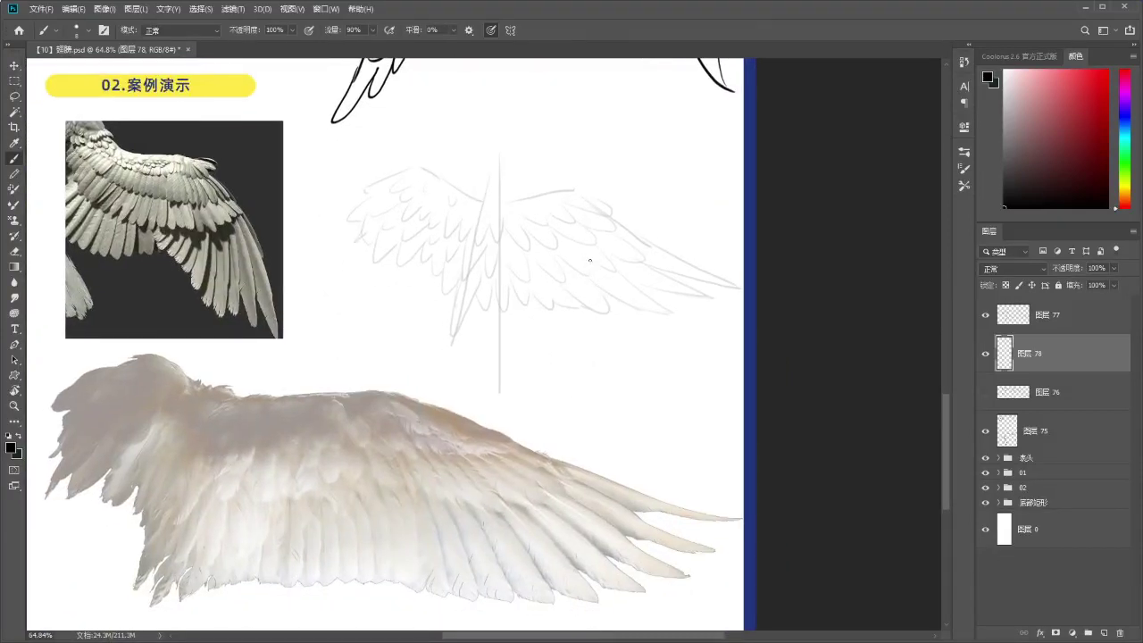
# Lasso the upper part of the sketched wing from the shoulder joint to the pointed tip feathers, adding to the selection.
pyautogui.press('l')
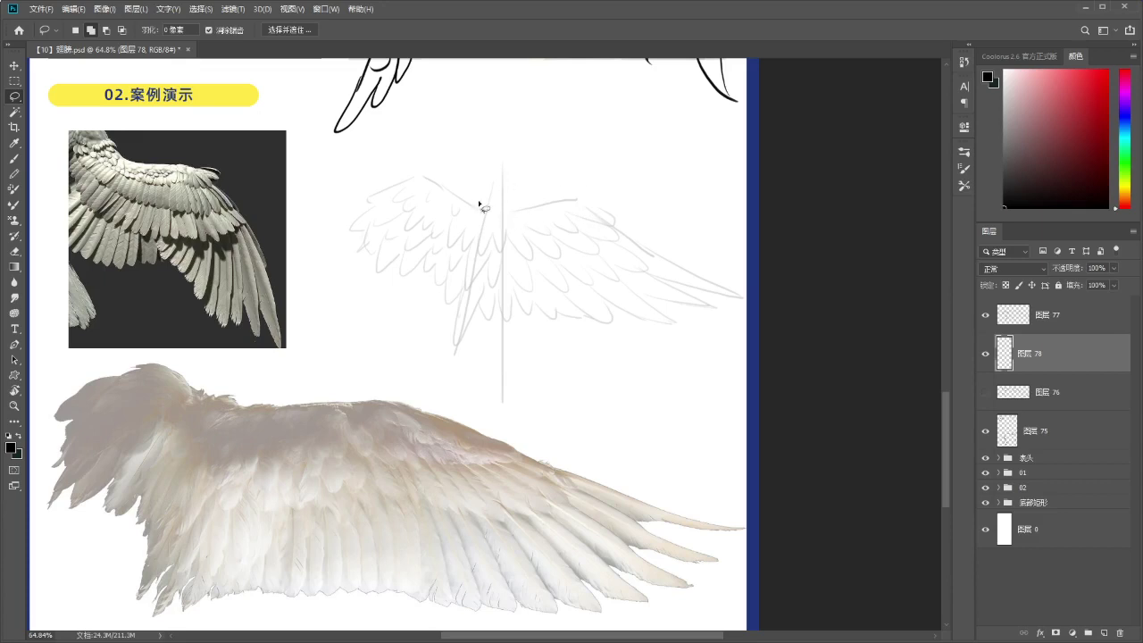
pyautogui.moveTo(400, 181)
pyautogui.mouseDown()
pyautogui.moveTo(439, 186)
pyautogui.moveTo(451, 160)
pyautogui.mouseUp()
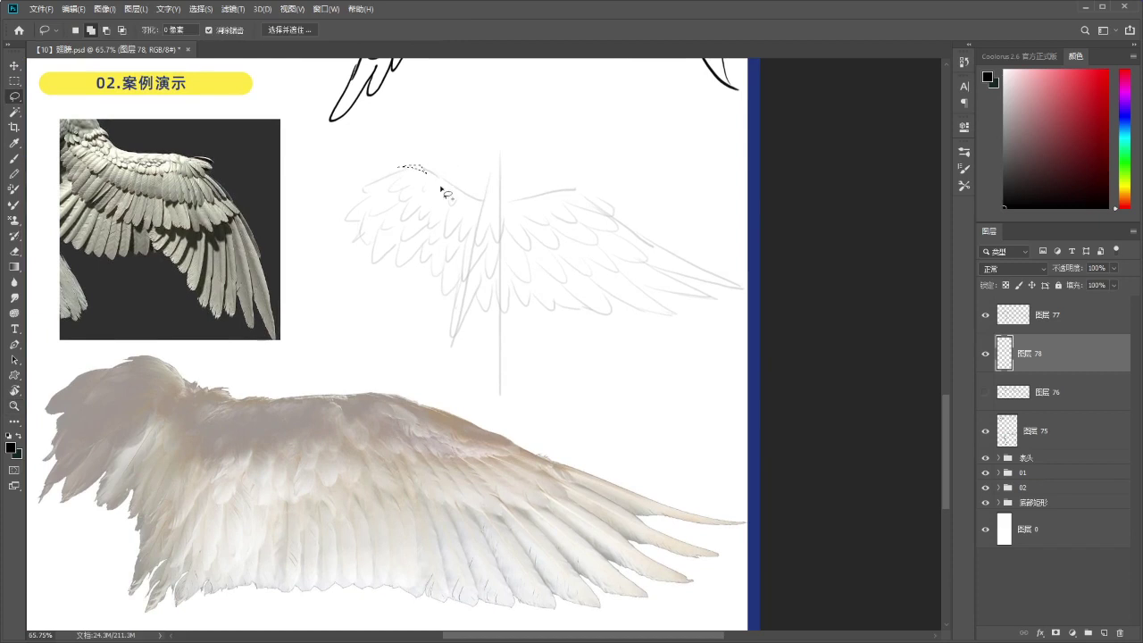
pyautogui.moveTo(420, 167)
pyautogui.mouseDown()
pyautogui.moveTo(500, 213)
pyautogui.moveTo(439, 214)
pyautogui.moveTo(515, 211)
pyautogui.moveTo(447, 172)
pyautogui.mouseUp()
pyautogui.moveTo(446, 178)
pyautogui.mouseDown()
pyautogui.moveTo(503, 207)
pyautogui.moveTo(583, 191)
pyautogui.moveTo(737, 303)
pyautogui.moveTo(514, 223)
pyautogui.mouseUp()
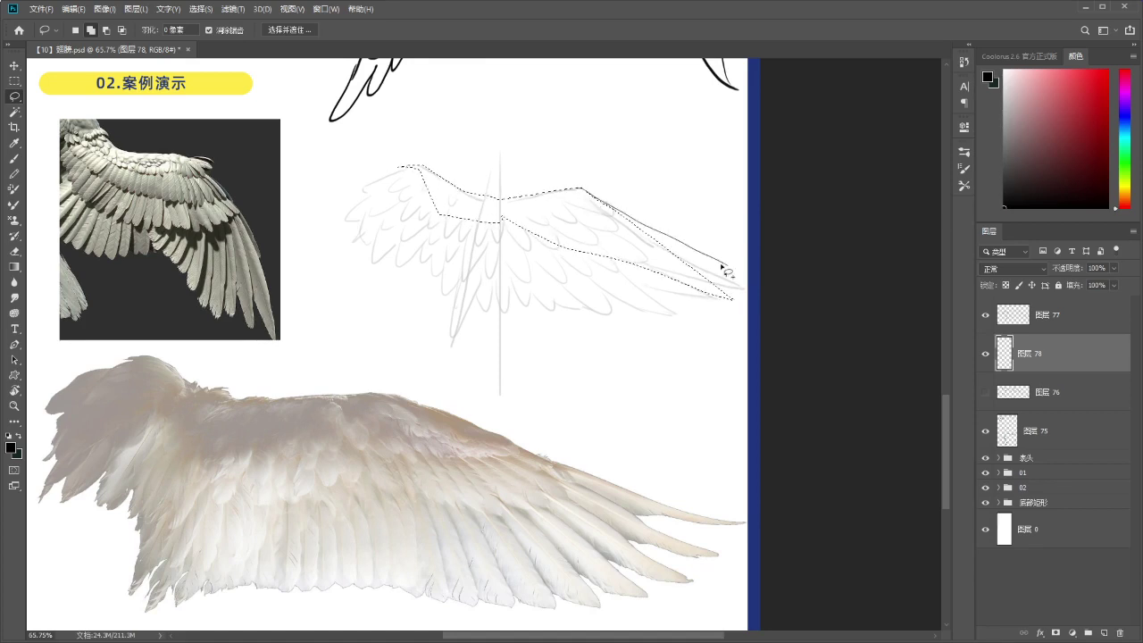
pyautogui.moveTo(607, 208)
pyautogui.mouseDown()
pyautogui.moveTo(744, 281)
pyautogui.moveTo(725, 284)
pyautogui.moveTo(741, 305)
pyautogui.moveTo(736, 283)
pyautogui.moveTo(690, 271)
pyautogui.moveTo(768, 333)
pyautogui.mouseUp()
pyautogui.moveTo(682, 279)
pyautogui.mouseDown()
pyautogui.moveTo(708, 297)
pyautogui.moveTo(580, 221)
pyautogui.moveTo(690, 281)
pyautogui.moveTo(745, 285)
pyautogui.mouseUp()
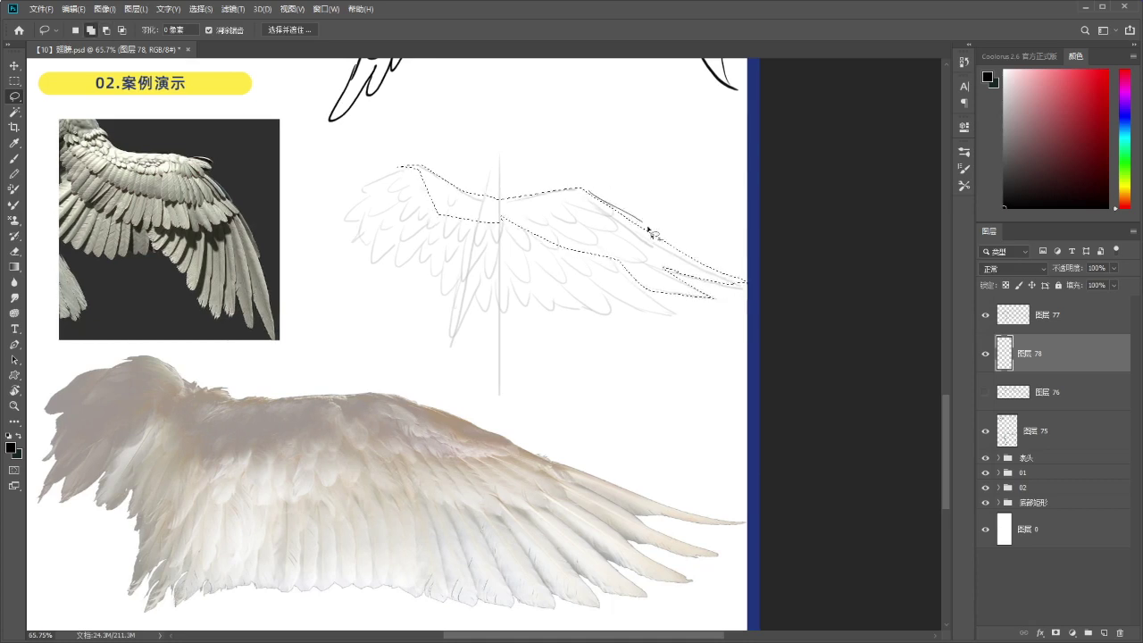
pyautogui.moveTo(584, 191)
pyautogui.mouseDown()
pyautogui.moveTo(644, 225)
pyautogui.moveTo(589, 202)
pyautogui.moveTo(615, 210)
pyautogui.mouseUp()
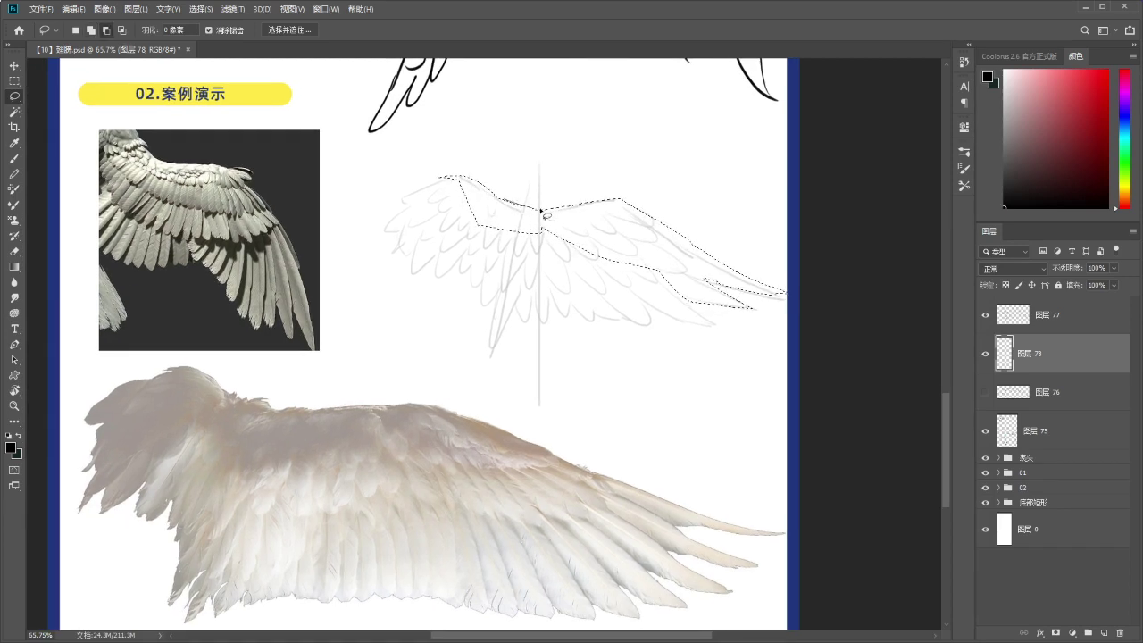
# Refine the lasso selection along the upper edge and add the shoulder-end feathers with their jagged tips.
pyautogui.moveTo(523, 191)
pyautogui.mouseDown()
pyautogui.moveTo(523, 153)
pyautogui.moveTo(488, 175)
pyautogui.moveTo(464, 158)
pyautogui.mouseUp()
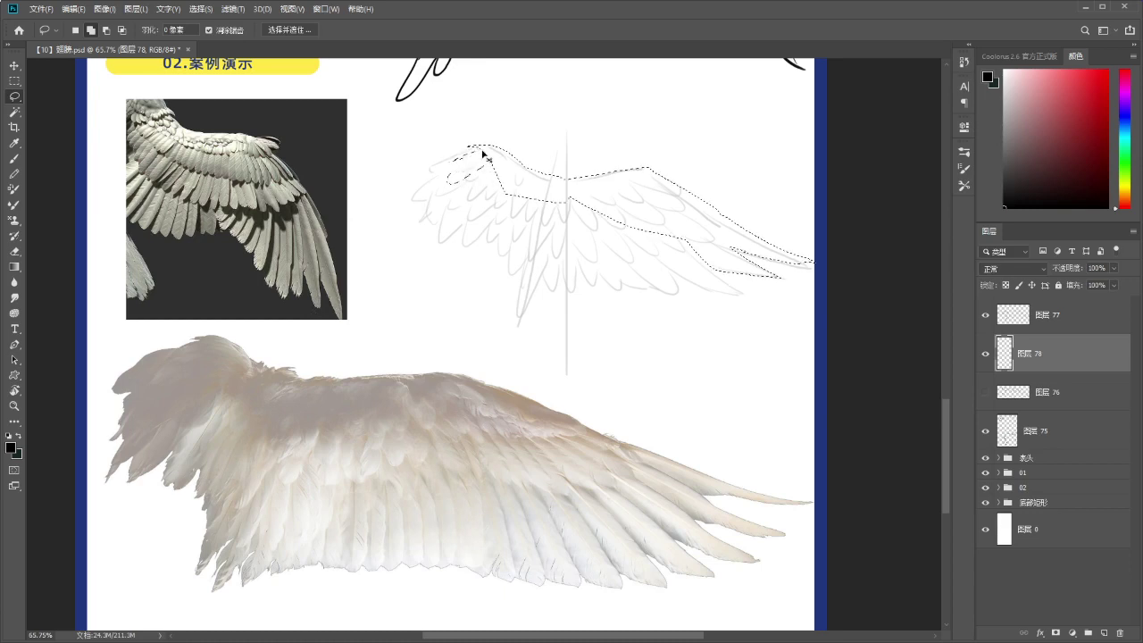
pyautogui.moveTo(451, 162); pyautogui.dragTo(473, 157)
pyautogui.moveTo(465, 164)
pyautogui.mouseDown()
pyautogui.moveTo(432, 185)
pyautogui.moveTo(488, 211)
pyautogui.mouseUp()
pyautogui.moveTo(443, 243)
pyautogui.mouseDown()
pyautogui.moveTo(432, 225)
pyautogui.moveTo(486, 194)
pyautogui.mouseUp()
pyautogui.hotkey('ctrl', 'z')
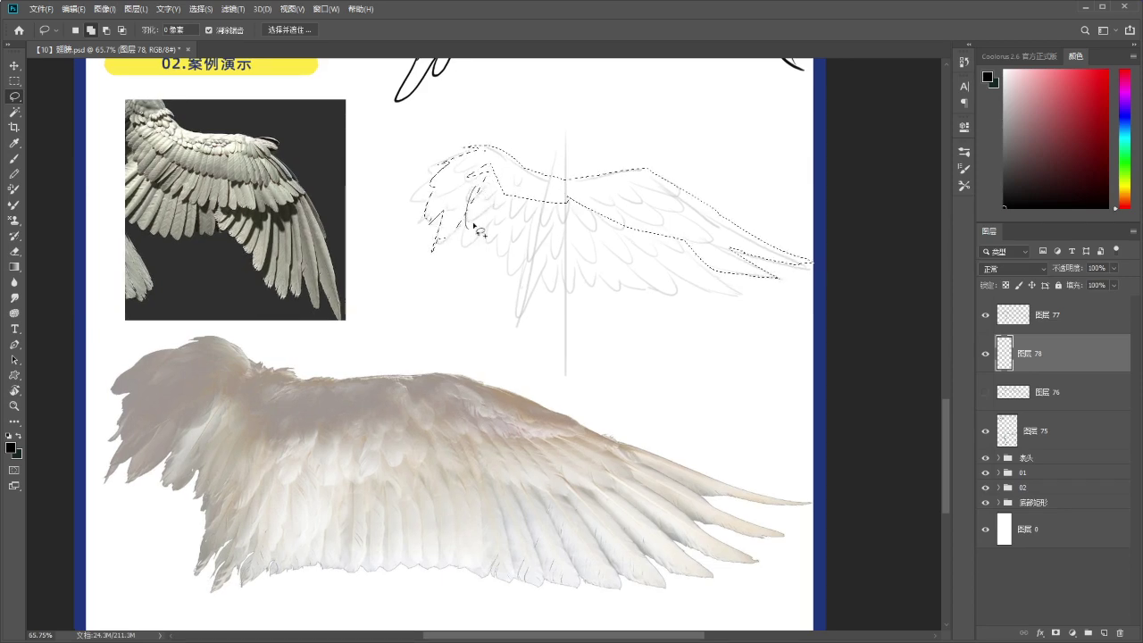
pyautogui.moveTo(499, 194); pyautogui.dragTo(503, 201)
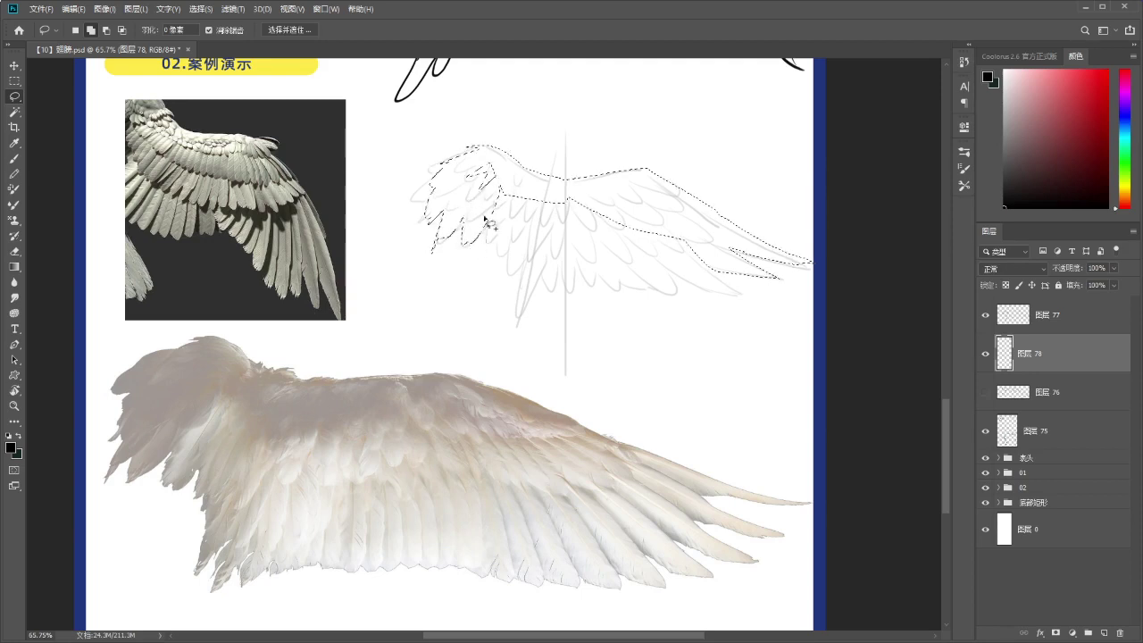
pyautogui.moveTo(505, 203); pyautogui.dragTo(493, 202)
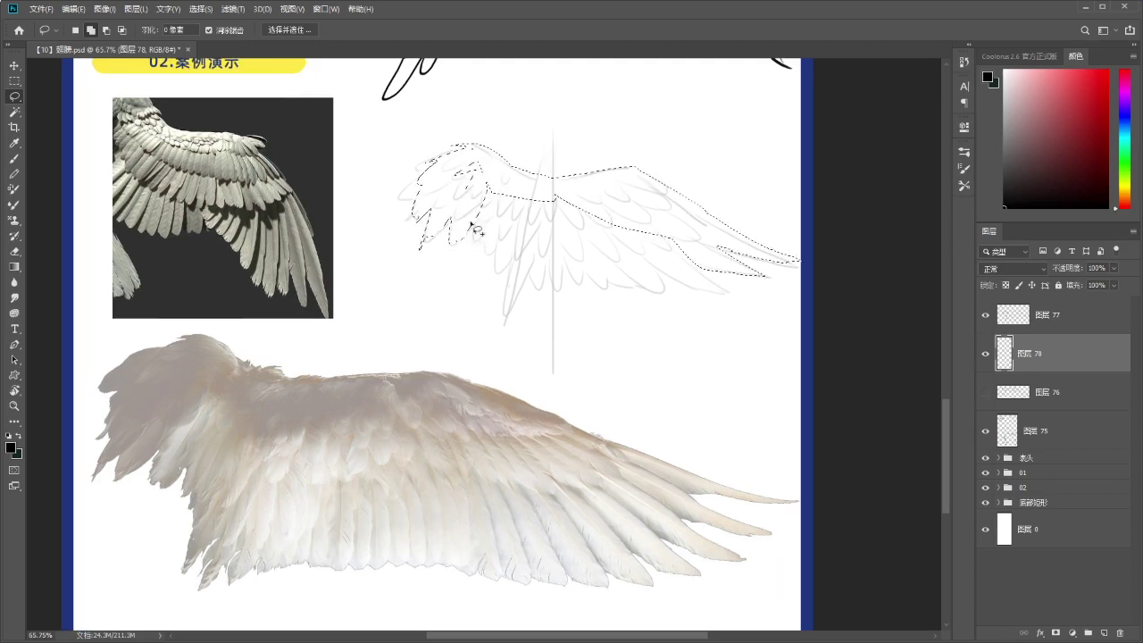
# Extend the lasso selection with the row of pointed feather tips hanging between the shoulder feathers and the long narrow feather.
pyautogui.press('z')
pyautogui.click(490, 214)
pyautogui.press('l')
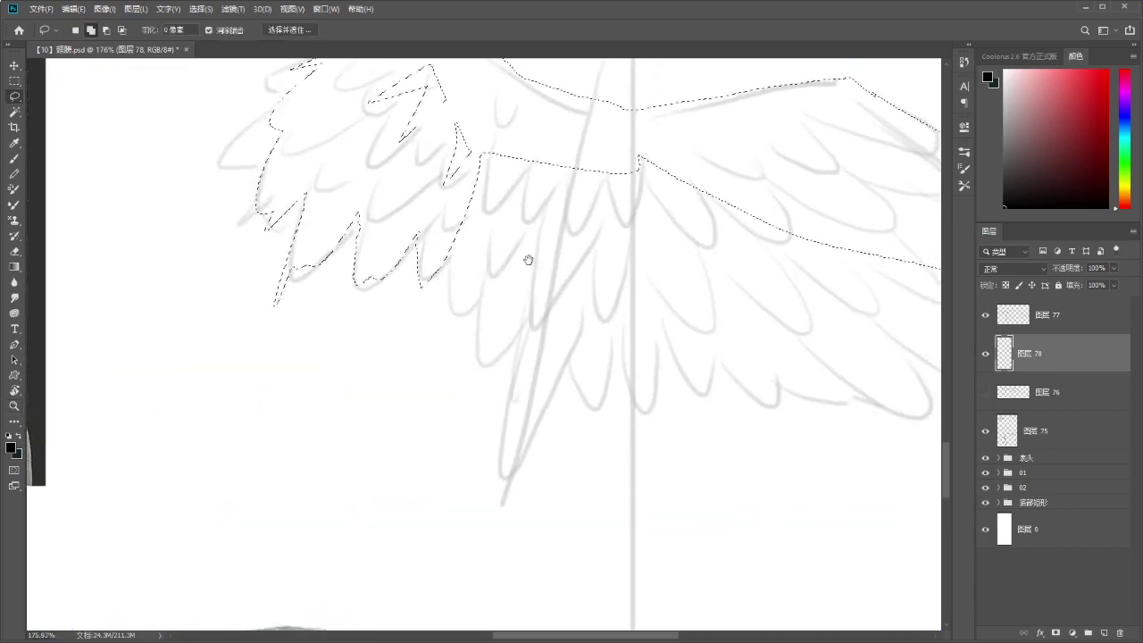
pyautogui.moveTo(529, 261); pyautogui.dragTo(492, 245)
pyautogui.moveTo(413, 226)
pyautogui.mouseDown()
pyautogui.moveTo(423, 304)
pyautogui.moveTo(459, 160)
pyautogui.moveTo(439, 270)
pyautogui.moveTo(451, 315)
pyautogui.moveTo(480, 295)
pyautogui.moveTo(516, 144)
pyautogui.mouseUp()
pyautogui.scroll(-1, 449, 268)
pyautogui.scroll(-1, 471, 299)
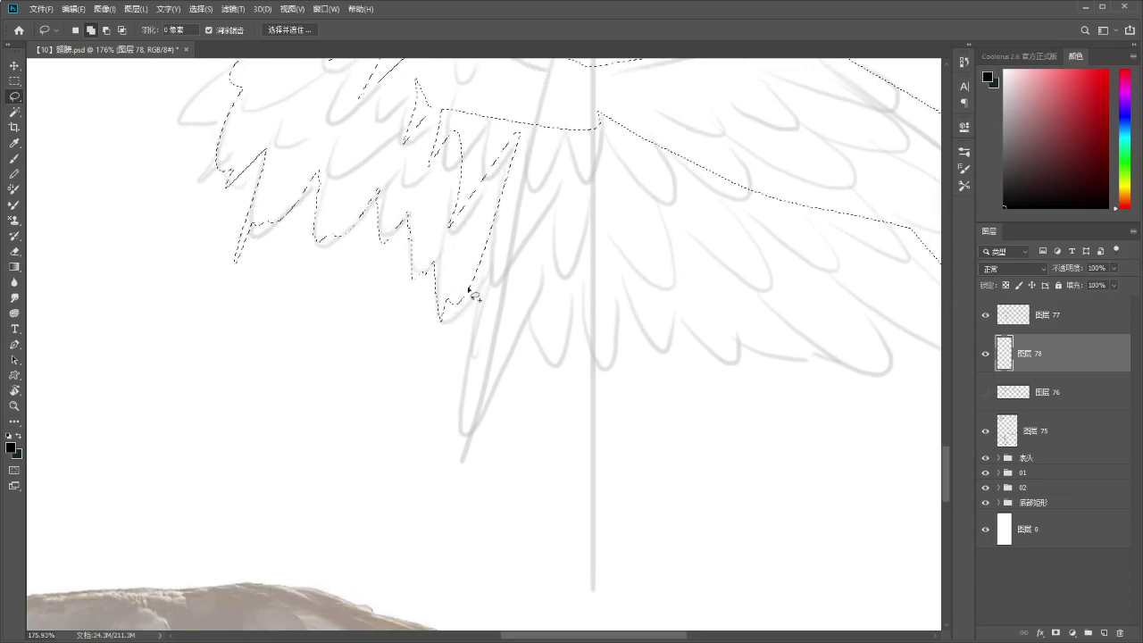
pyautogui.moveTo(488, 239); pyautogui.dragTo(472, 256)
pyautogui.moveTo(472, 257); pyautogui.dragTo(527, 98)
pyautogui.moveTo(496, 264); pyautogui.dragTo(457, 339)
pyautogui.moveTo(457, 339); pyautogui.dragTo(487, 291)
pyautogui.moveTo(416, 375); pyautogui.dragTo(468, 329)
# Examine the lower feather edge of the large reference wing photo.
pyautogui.press('z')
pyautogui.moveTo(396, 406); pyautogui.dragTo(464, 295)
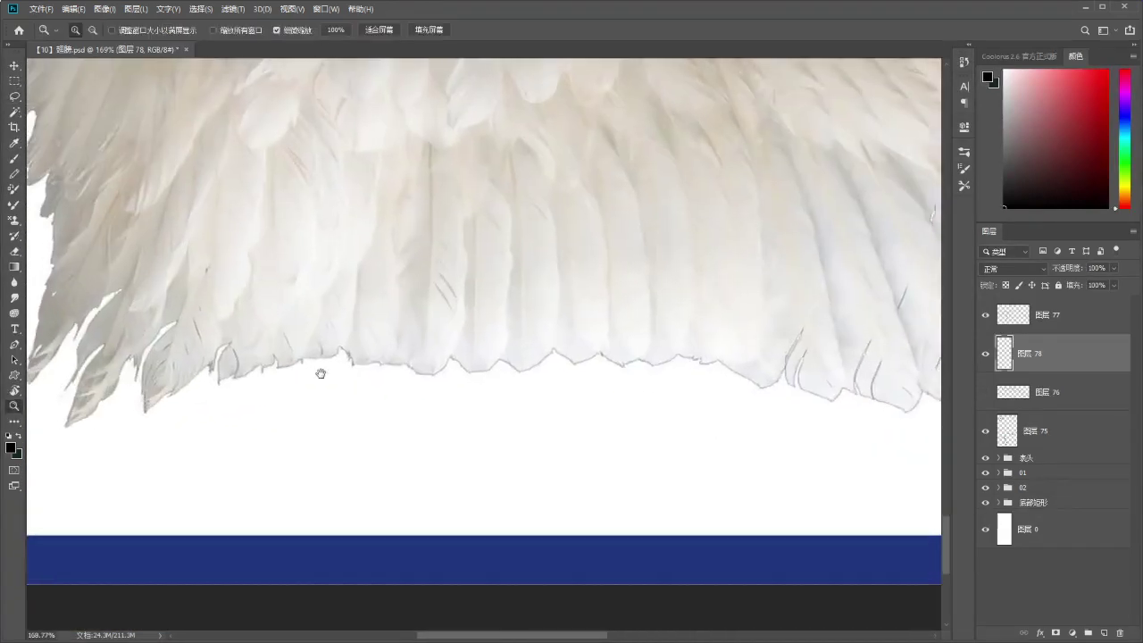
pyautogui.moveTo(300, 358); pyautogui.dragTo(302, 424)
pyautogui.scroll(-4, 401, 322)
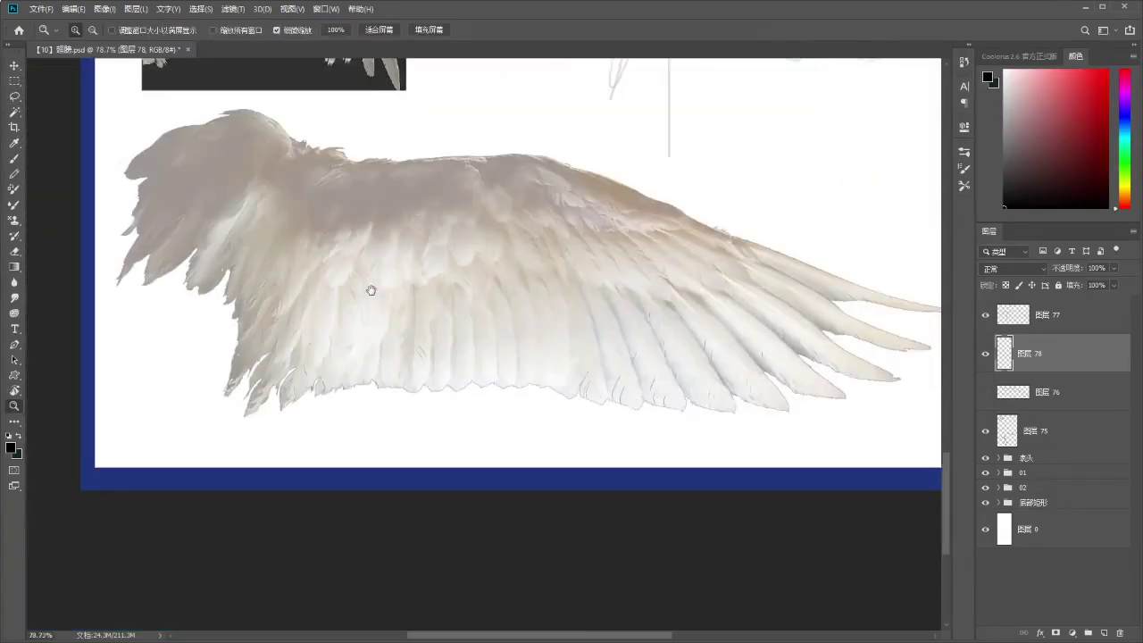
pyautogui.scroll(1, 316, 423)
pyautogui.scroll(2, 532, 182)
pyautogui.moveTo(533, 181)
pyautogui.mouseDown()
pyautogui.moveTo(533, 199)
pyautogui.moveTo(505, 225)
pyautogui.mouseUp()
pyautogui.press('l')
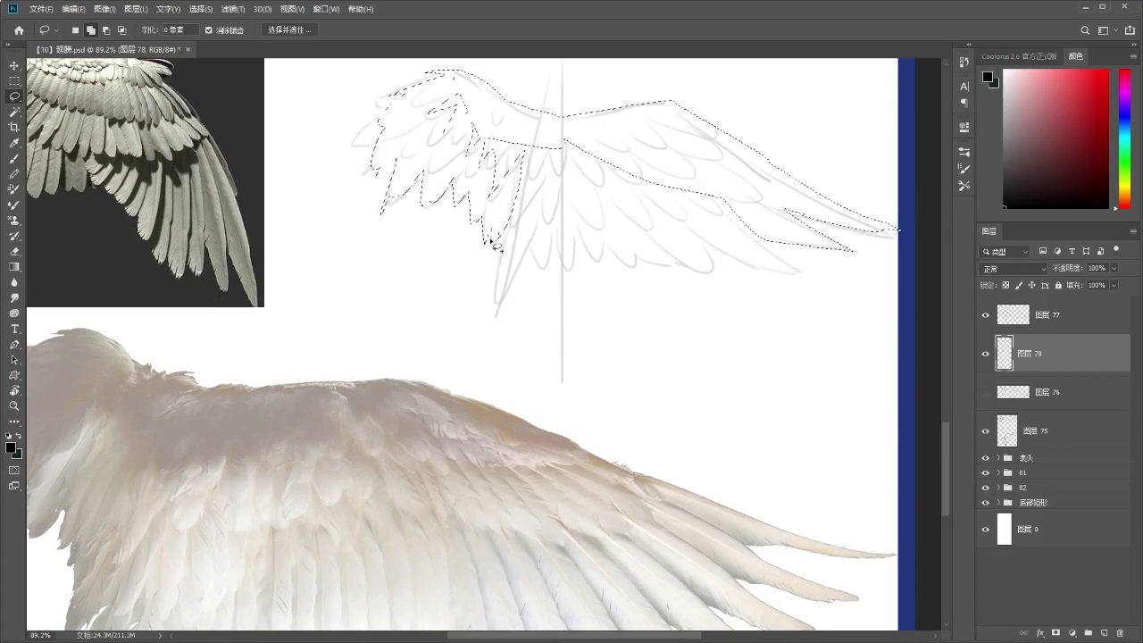
# Add the long narrow feather and the jagged feathers up to the vertical guide line, undoing the last added feather.
pyautogui.moveTo(511, 215); pyautogui.dragTo(507, 218)
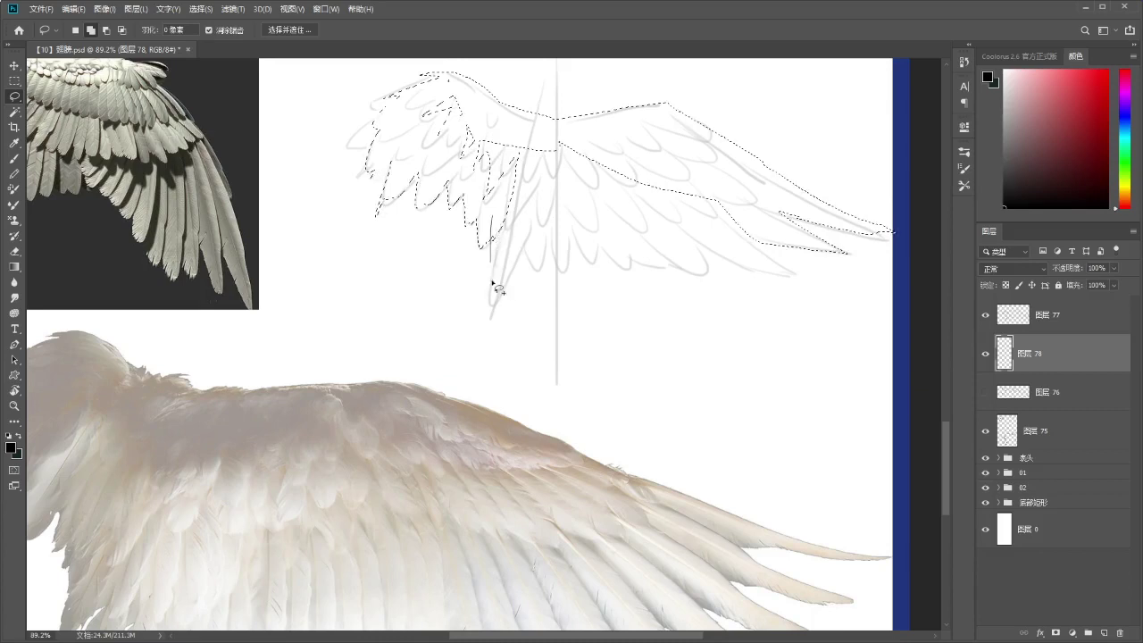
pyautogui.moveTo(510, 199); pyautogui.dragTo(496, 274)
pyautogui.scroll(-1, 509, 260)
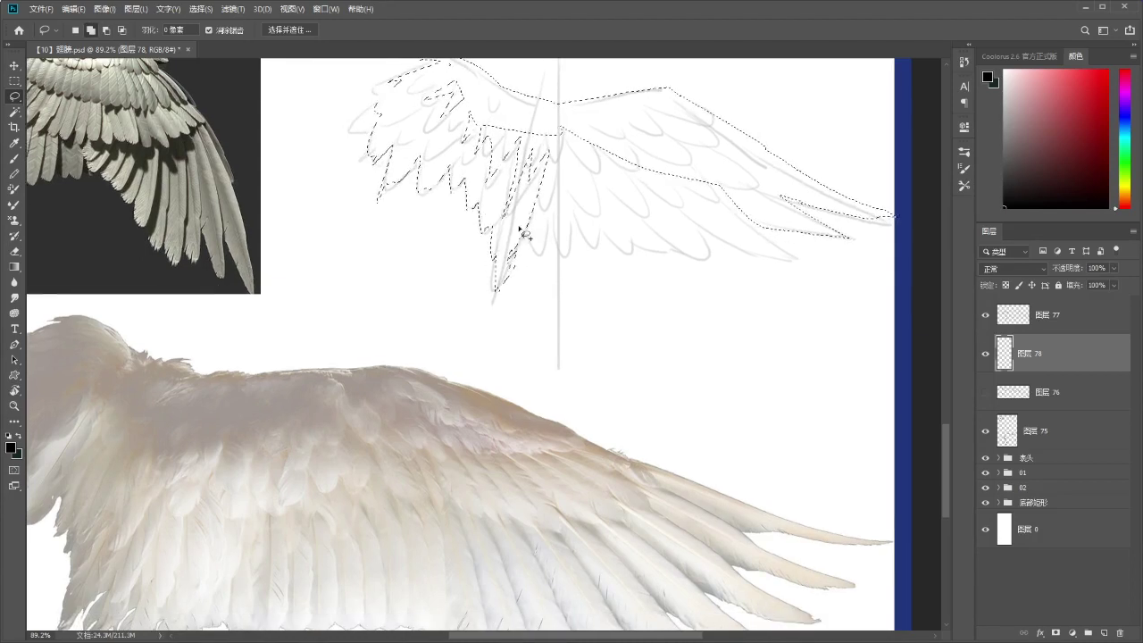
pyautogui.moveTo(526, 228); pyautogui.dragTo(511, 239)
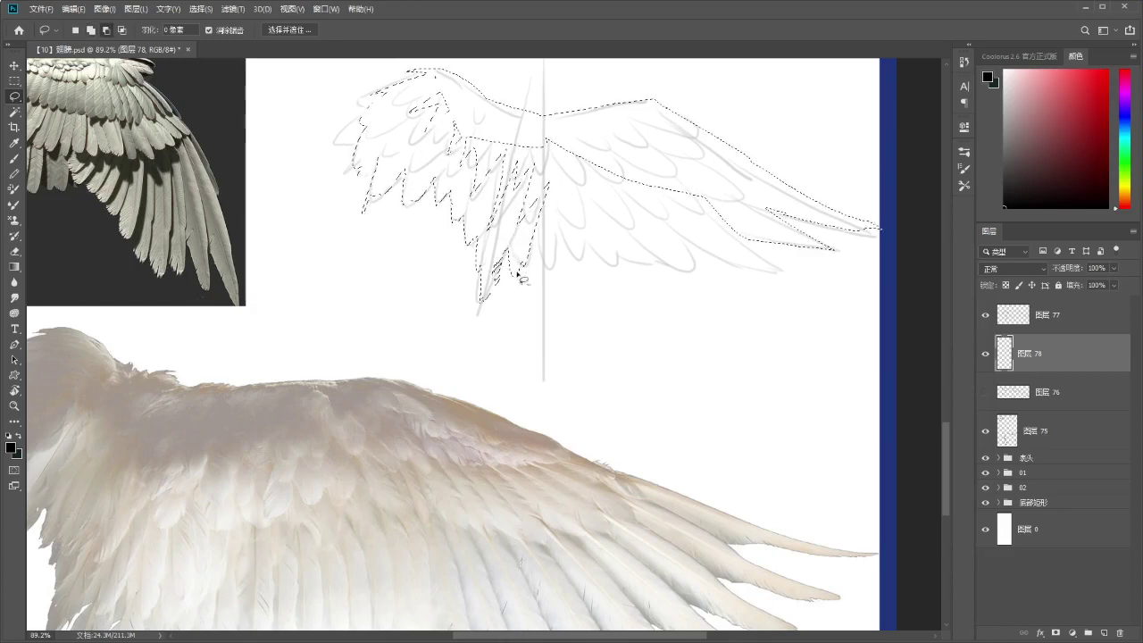
pyautogui.hotkey('ctrl', 'd')
pyautogui.moveTo(543, 265); pyautogui.dragTo(516, 266)
pyautogui.hotkey('ctrl', 'shift', 'd')
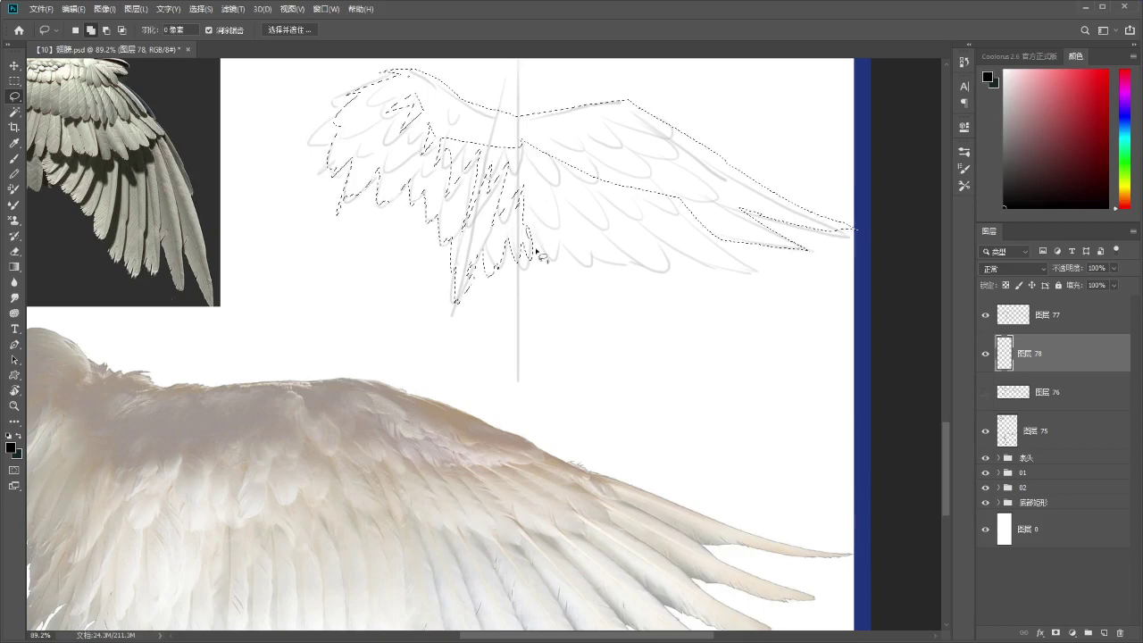
pyautogui.hotkey('ctrl', 'z')
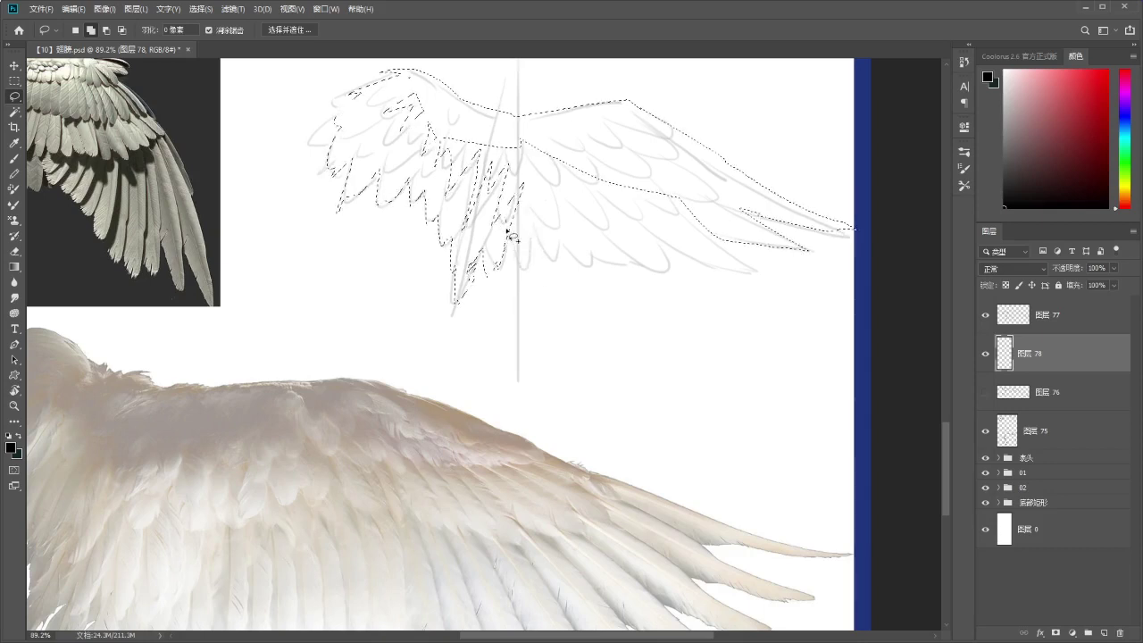
# Extend the selection with the lower row of feather tips from the vertical guide line toward the long outer feathers.
pyautogui.moveTo(518, 223)
pyautogui.mouseDown()
pyautogui.moveTo(523, 264)
pyautogui.moveTo(524, 188)
pyautogui.moveTo(539, 257)
pyautogui.moveTo(525, 225)
pyautogui.moveTo(535, 208)
pyautogui.moveTo(562, 221)
pyautogui.moveTo(535, 200)
pyautogui.mouseUp()
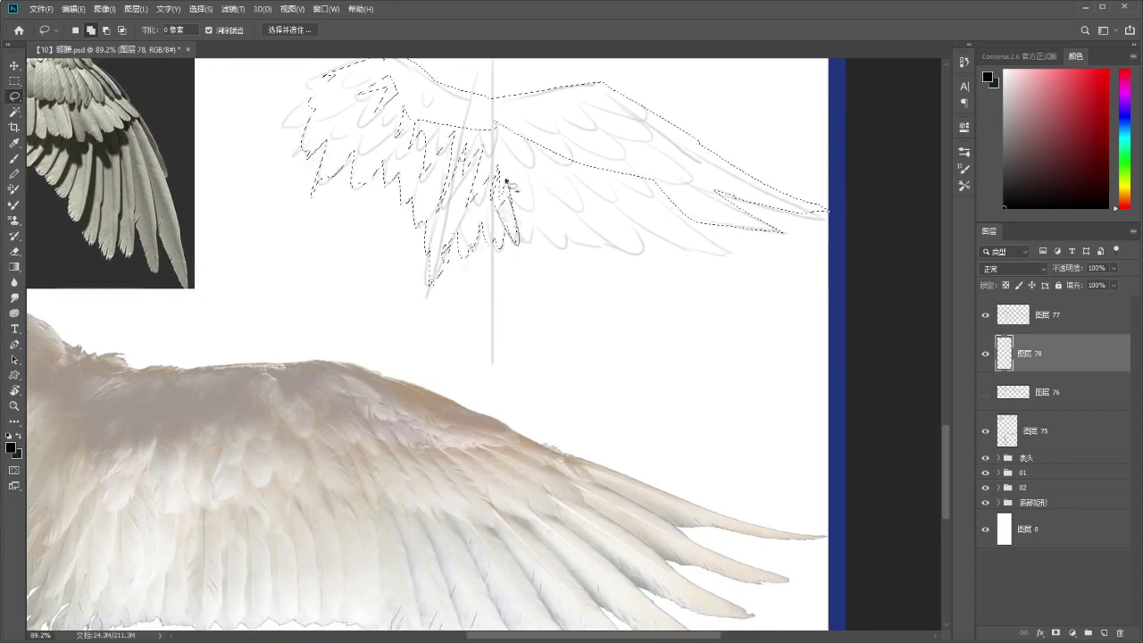
pyautogui.moveTo(533, 246)
pyautogui.mouseDown()
pyautogui.moveTo(549, 243)
pyautogui.moveTo(494, 161)
pyautogui.mouseUp()
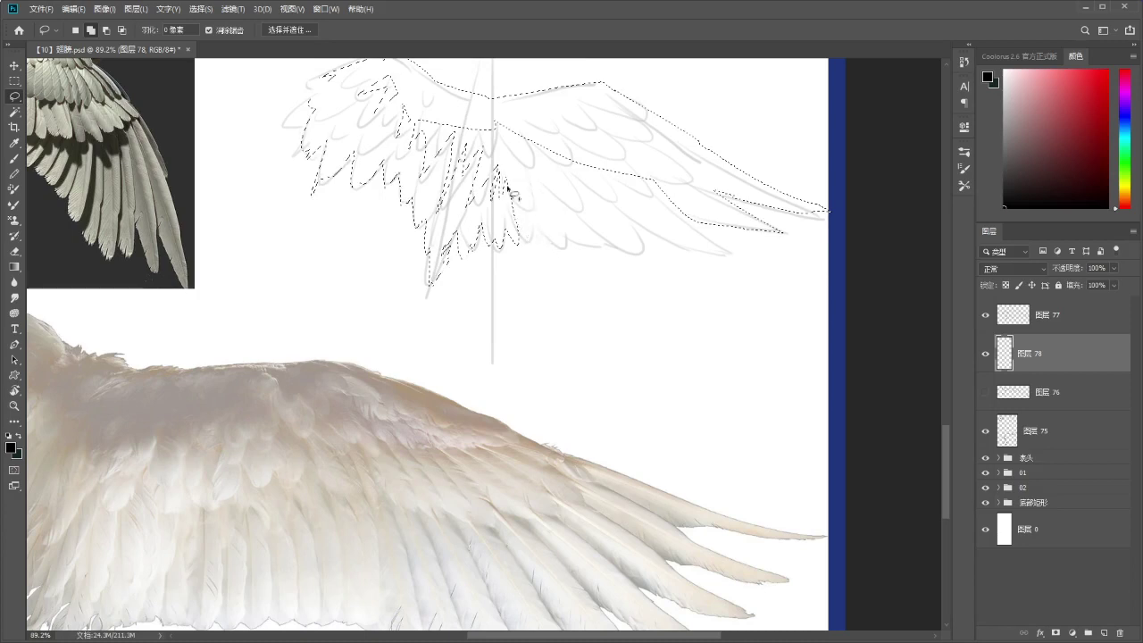
pyautogui.moveTo(549, 216)
pyautogui.mouseDown()
pyautogui.moveTo(509, 219)
pyautogui.moveTo(527, 243)
pyautogui.moveTo(497, 212)
pyautogui.moveTo(568, 239)
pyautogui.mouseUp()
pyautogui.moveTo(514, 207); pyautogui.dragTo(546, 235)
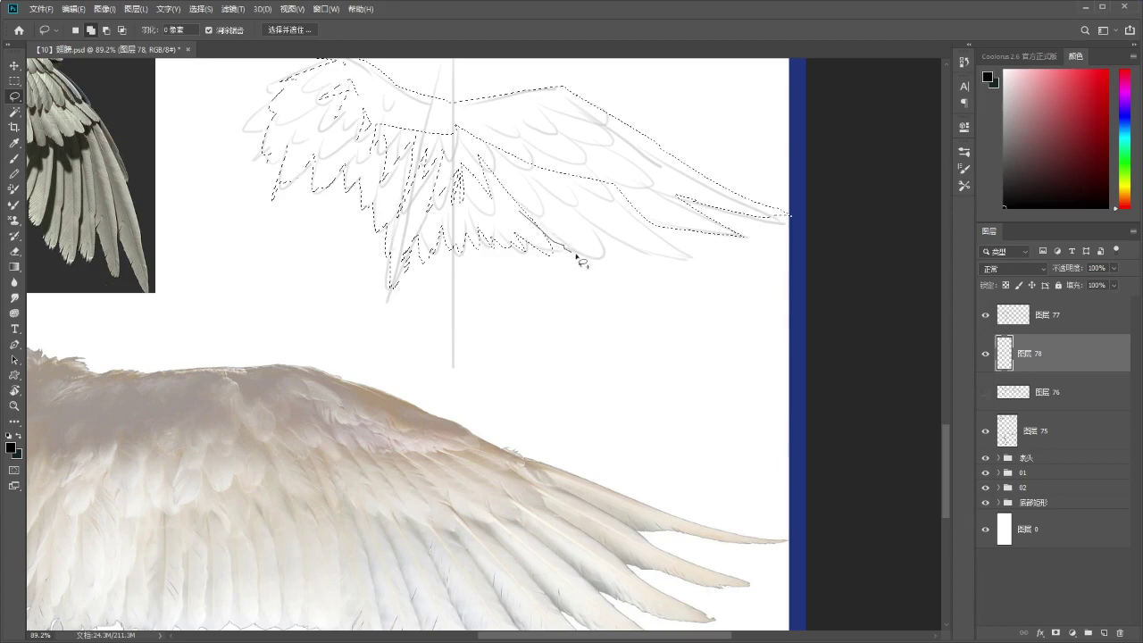
pyautogui.moveTo(559, 203)
pyautogui.mouseDown()
pyautogui.moveTo(519, 201)
pyautogui.moveTo(532, 226)
pyautogui.moveTo(568, 245)
pyautogui.moveTo(521, 218)
pyautogui.mouseUp()
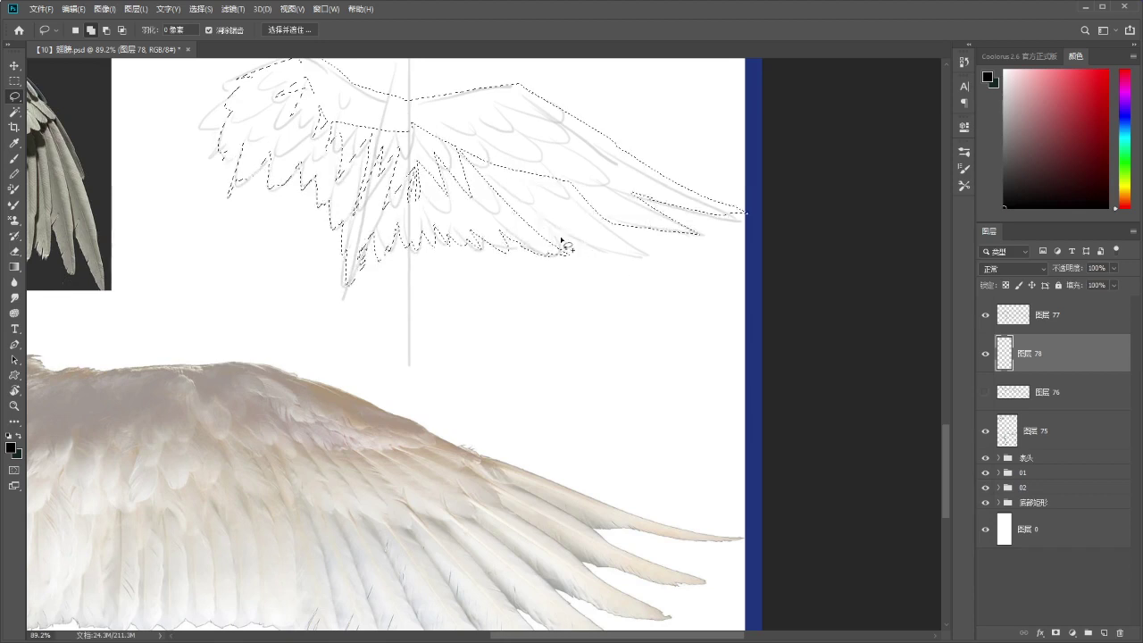
pyautogui.moveTo(504, 174)
pyautogui.mouseDown()
pyautogui.moveTo(533, 193)
pyautogui.moveTo(507, 204)
pyautogui.moveTo(530, 242)
pyautogui.moveTo(553, 254)
pyautogui.moveTo(537, 247)
pyautogui.moveTo(543, 265)
pyautogui.moveTo(517, 283)
pyautogui.mouseUp()
pyautogui.moveTo(547, 241)
pyautogui.mouseDown()
pyautogui.moveTo(503, 265)
pyautogui.moveTo(496, 307)
pyautogui.mouseUp()
pyautogui.moveTo(534, 267); pyautogui.dragTo(499, 281)
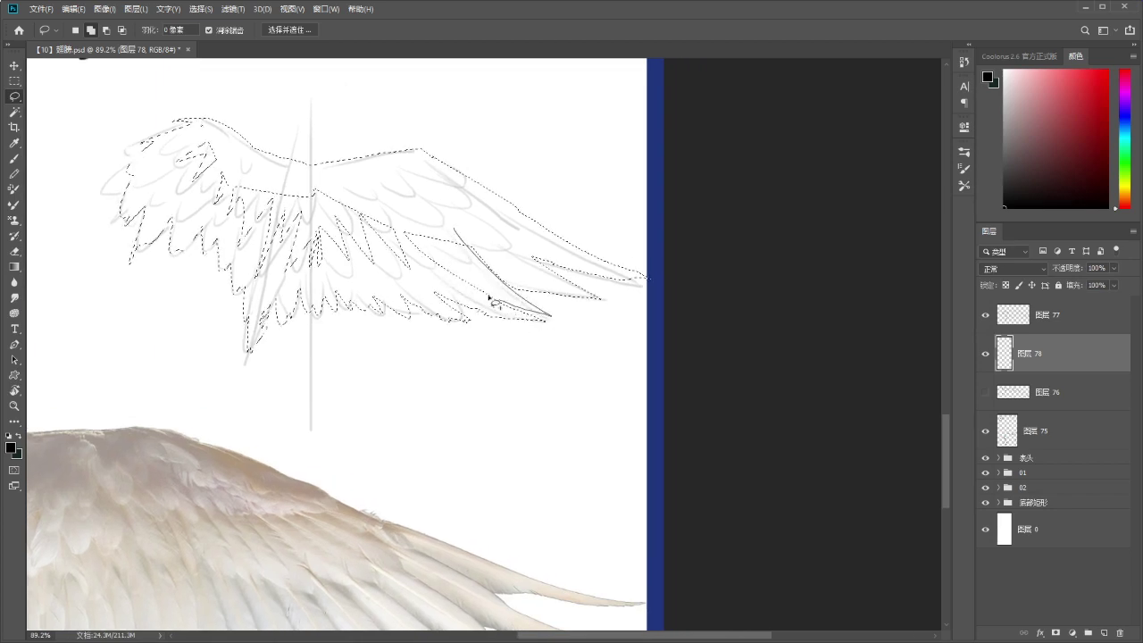
# Redo the last outer feather and add the remaining pointed feathers below the wing tip to the selection.
pyautogui.moveTo(501, 268)
pyautogui.mouseDown()
pyautogui.moveTo(557, 305)
pyautogui.moveTo(482, 254)
pyautogui.moveTo(565, 307)
pyautogui.moveTo(512, 307)
pyautogui.moveTo(402, 230)
pyautogui.moveTo(567, 305)
pyautogui.mouseUp()
pyautogui.hotkey('ctrl', 'z')
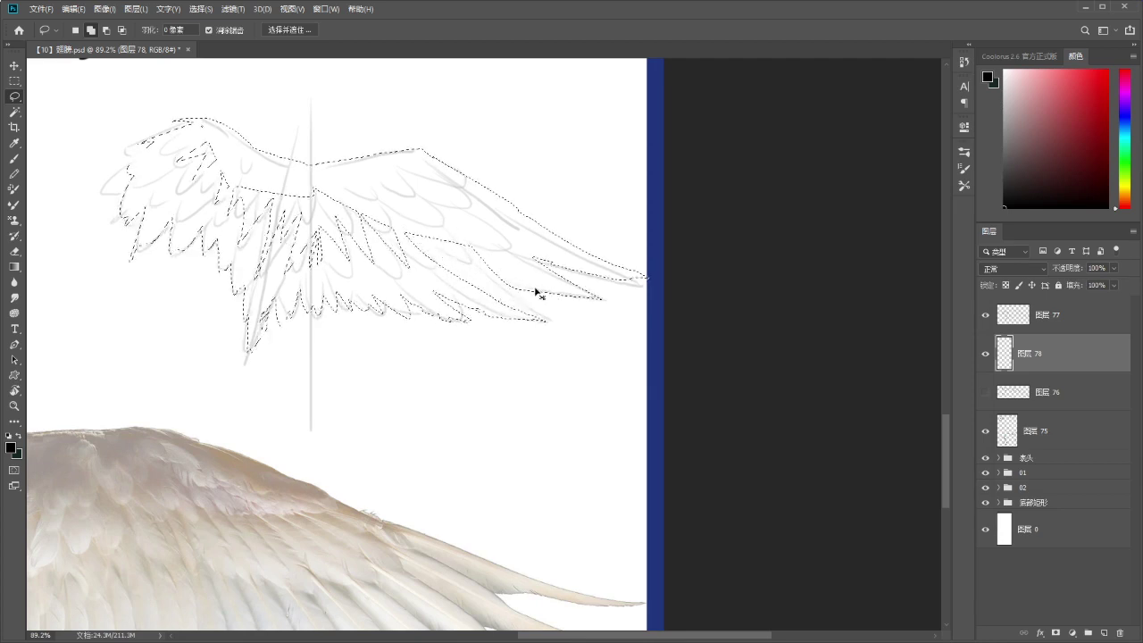
pyautogui.moveTo(523, 262)
pyautogui.mouseDown()
pyautogui.moveTo(523, 306)
pyautogui.moveTo(500, 301)
pyautogui.moveTo(545, 326)
pyautogui.moveTo(500, 313)
pyautogui.moveTo(533, 311)
pyautogui.mouseUp()
pyautogui.moveTo(464, 278)
pyautogui.mouseDown()
pyautogui.moveTo(502, 297)
pyautogui.moveTo(526, 277)
pyautogui.moveTo(549, 283)
pyautogui.mouseUp()
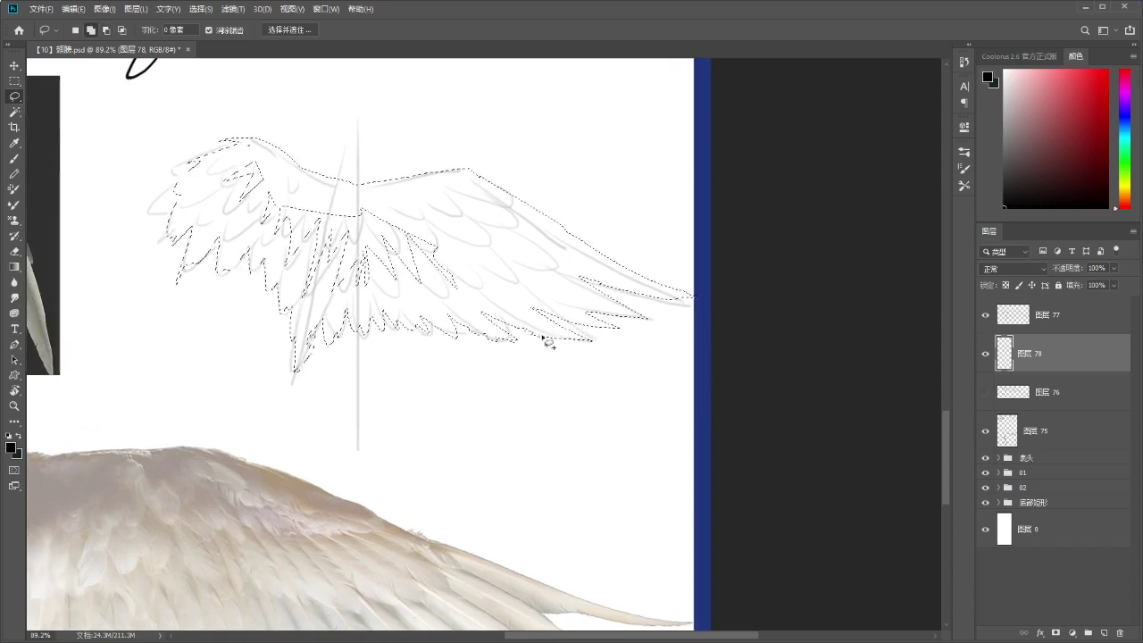
pyautogui.scroll(1, 500, 277)
pyautogui.hscroll(-2, 500, 277)
# Lasso the unselected gaps inside the wing so the whole silhouette becomes one continuous selection.
pyautogui.moveTo(482, 259)
pyautogui.mouseDown()
pyautogui.moveTo(467, 325)
pyautogui.moveTo(338, 329)
pyautogui.moveTo(256, 211)
pyautogui.moveTo(282, 166)
pyautogui.moveTo(368, 216)
pyautogui.moveTo(473, 249)
pyautogui.mouseUp()
pyautogui.moveTo(516, 246); pyautogui.dragTo(455, 245)
pyautogui.moveTo(508, 254); pyautogui.dragTo(523, 244)
pyautogui.moveTo(538, 241); pyautogui.dragTo(561, 235)
# Choose a light beige foreground colour, fill the wing selection on 图层 78 with it, and deselect.
pyautogui.press('b')
pyautogui.click(1018, 99)
pyautogui.moveTo(1126, 207); pyautogui.dragTo(1126, 195)
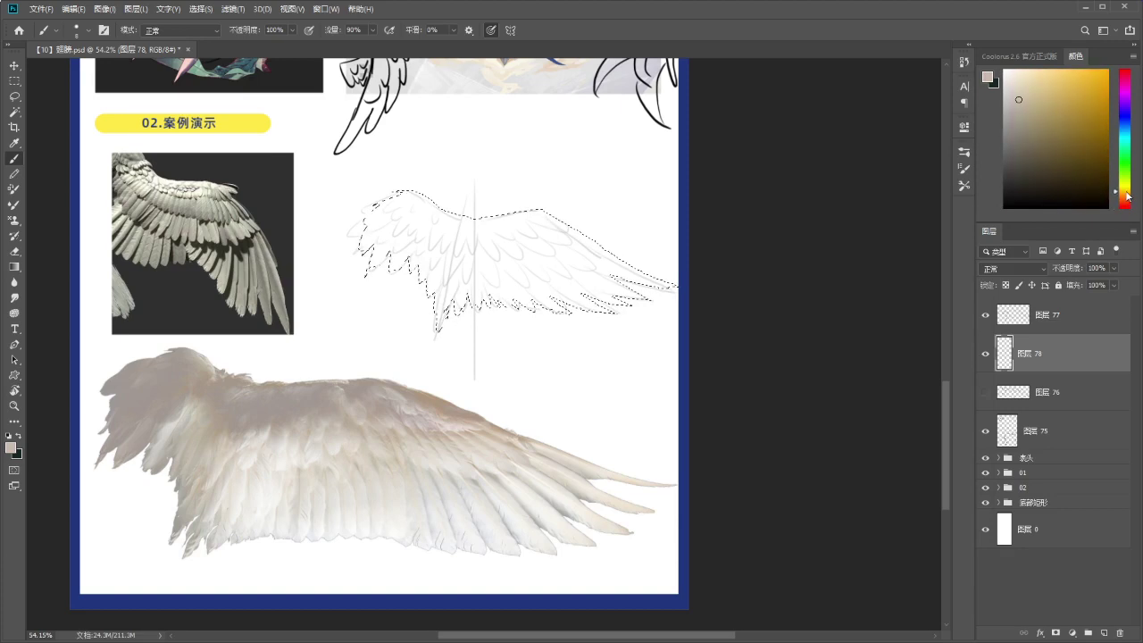
pyautogui.click(1009, 84)
pyautogui.hotkey('alt', 'Delete')
pyautogui.hotkey('ctrl', 'd')
pyautogui.scroll(1, 602, 222)
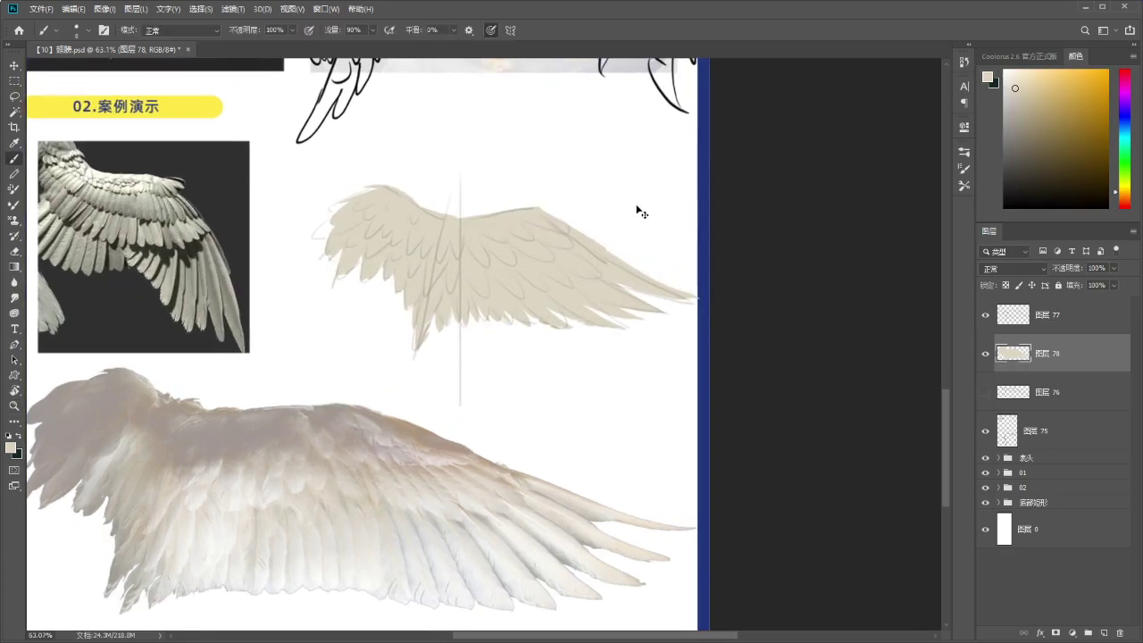
# Use Hue/Saturation on the wing silhouette to raise its saturation and lightness and shift its hue slightly toward yellow.
pyautogui.press('i')
pyautogui.hotkey('ctrl', 'u')
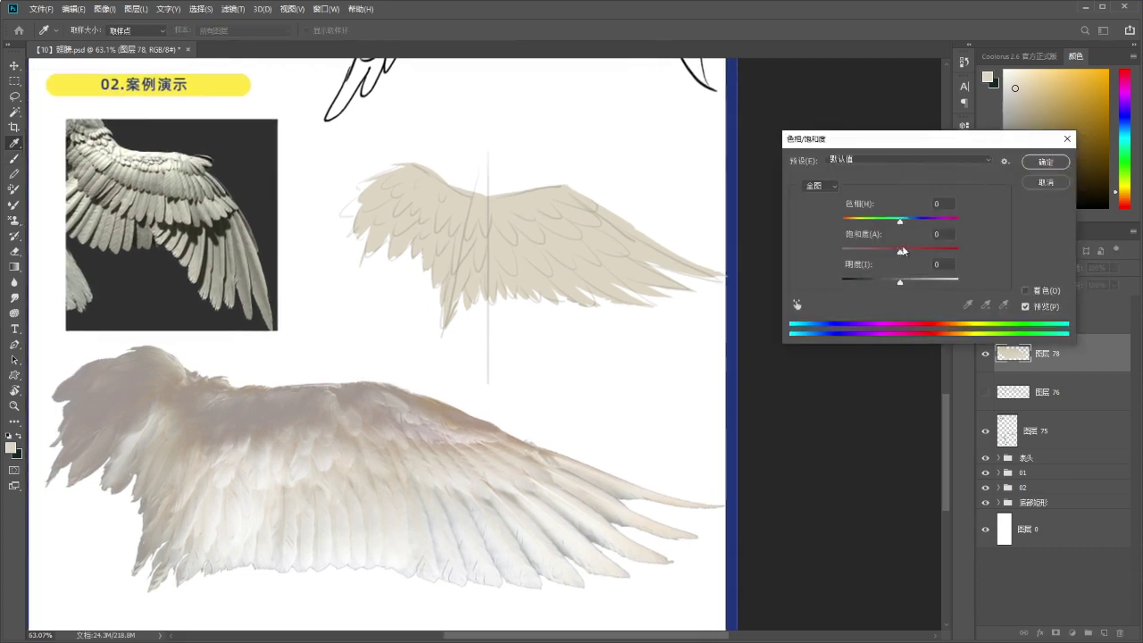
pyautogui.moveTo(900, 253); pyautogui.dragTo(924, 251)
pyautogui.click(901, 222)
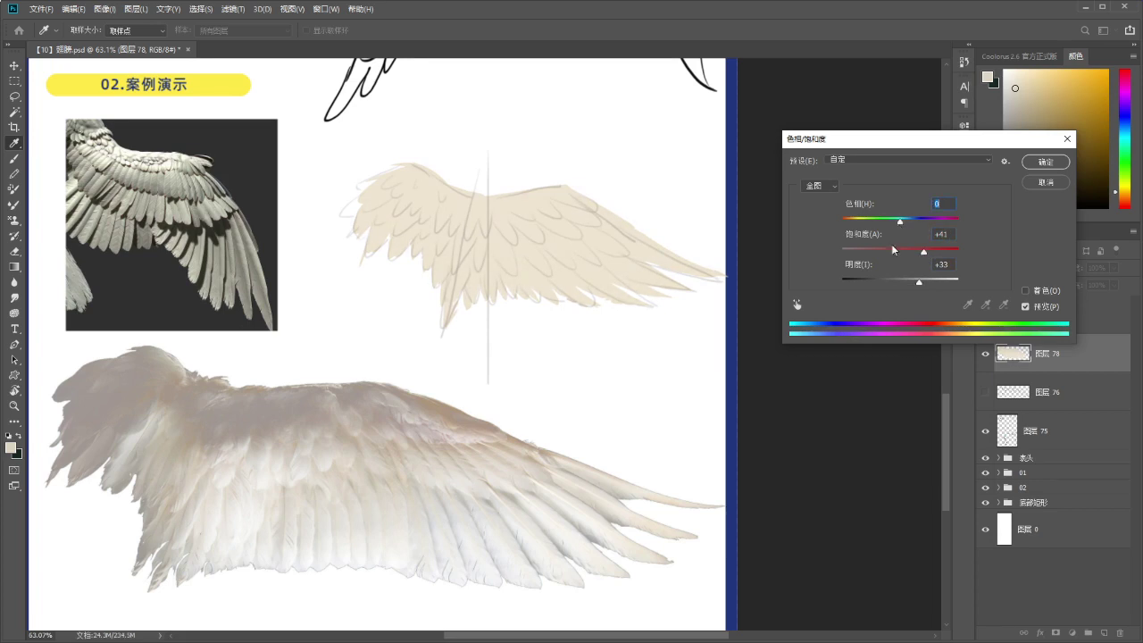
pyautogui.moveTo(925, 254); pyautogui.dragTo(926, 282)
pyautogui.moveTo(901, 223); pyautogui.dragTo(904, 224)
pyautogui.click(1045, 162)
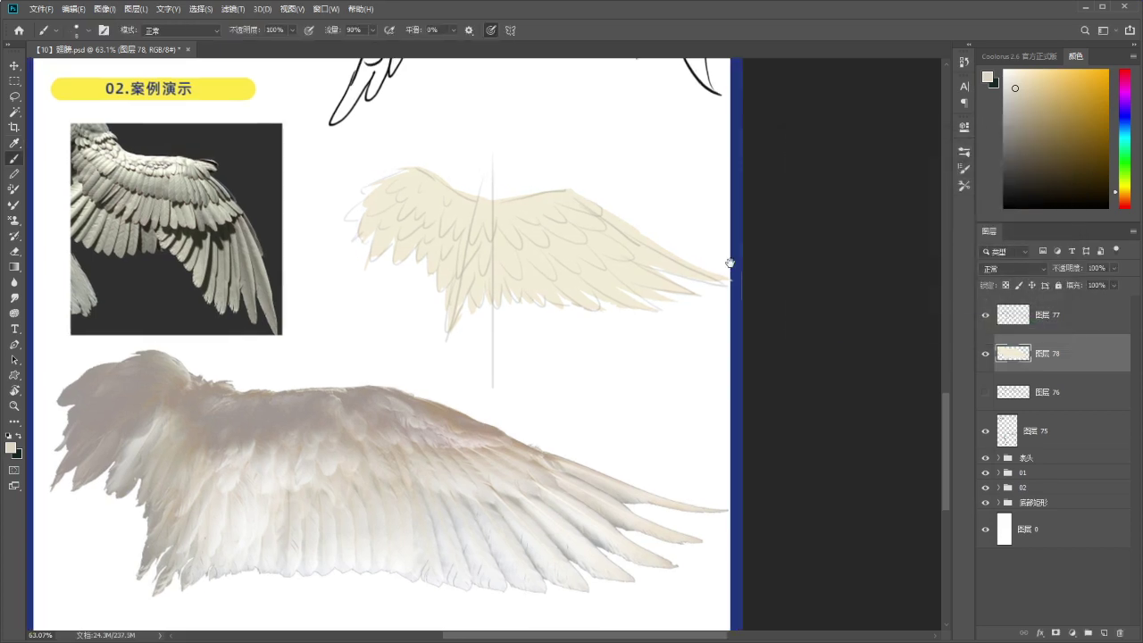
# Hide the feather sketch layer 图层 77 to show the silhouette alone.
pyautogui.click(983, 316)
pyautogui.moveTo(743, 269); pyautogui.dragTo(776, 268)
pyautogui.moveTo(655, 251); pyautogui.dragTo(627, 258)
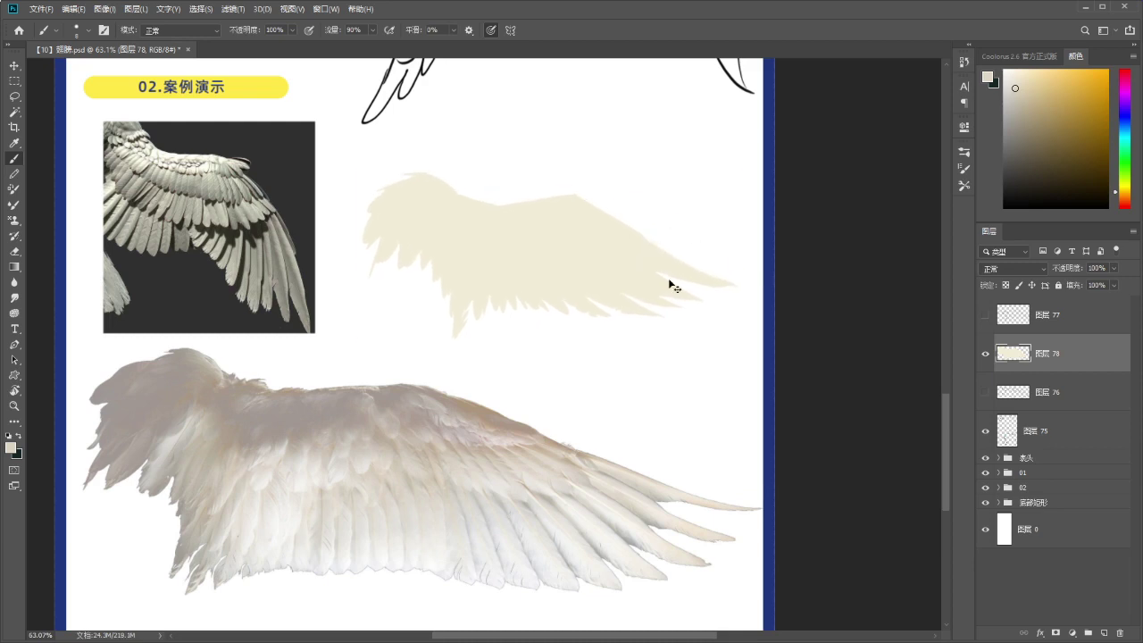
# Warp the wing silhouette to stretch the wing tip outward and reshape the upper bend and shoulder end, and save the document.
pyautogui.hotkey('ctrl', 't')
pyautogui.rightClick(606, 241)
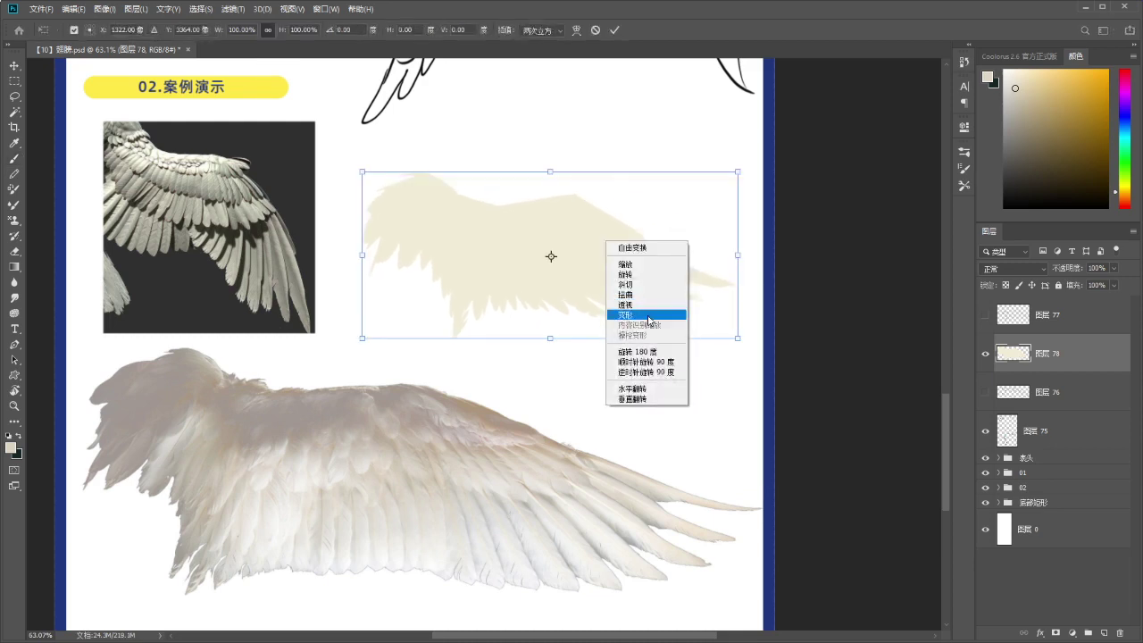
pyautogui.click(648, 316)
pyautogui.moveTo(727, 290); pyautogui.dragTo(651, 244)
pyautogui.moveTo(570, 197); pyautogui.dragTo(580, 196)
pyautogui.moveTo(384, 238); pyautogui.dragTo(378, 245)
pyautogui.moveTo(378, 188); pyautogui.dragTo(429, 179)
pyautogui.moveTo(410, 251); pyautogui.dragTo(381, 219)
pyautogui.press('Return')
pyautogui.moveTo(657, 262); pyautogui.dragTo(633, 259)
pyautogui.moveTo(639, 260); pyautogui.dragTo(659, 258)
pyautogui.hotkey('ctrl', 's')
# Create a new layer clipped to the wing silhouette 图层 78, and add another layer above it with the default black foreground colour.
pyautogui.click(1104, 633)
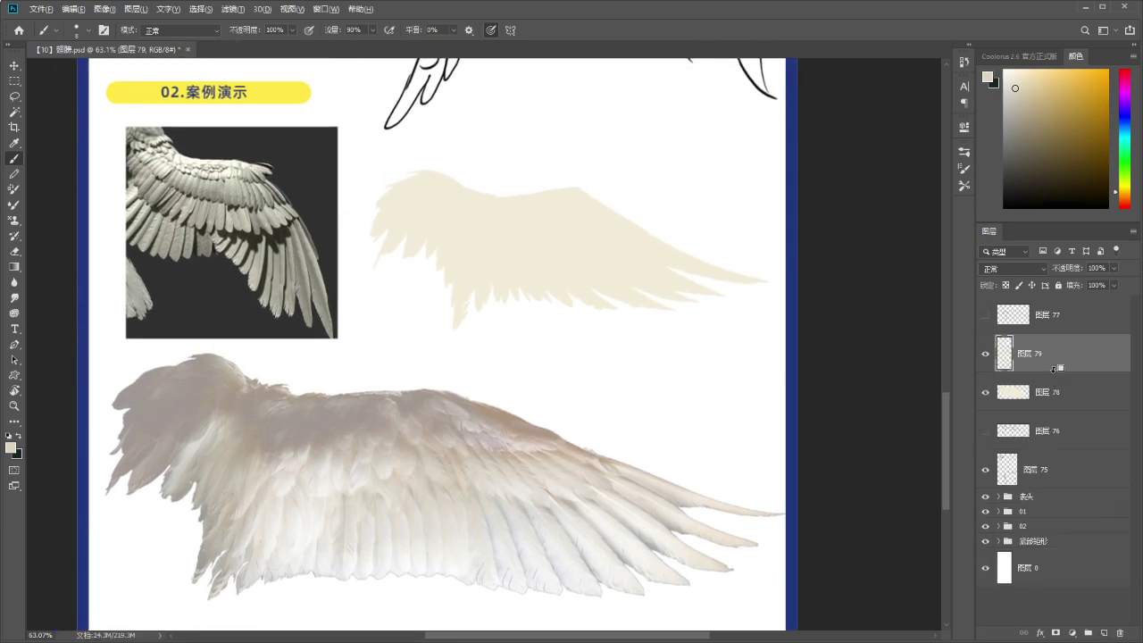
pyautogui.keyDown('alt'); pyautogui.click(1051, 371); pyautogui.keyUp('alt')
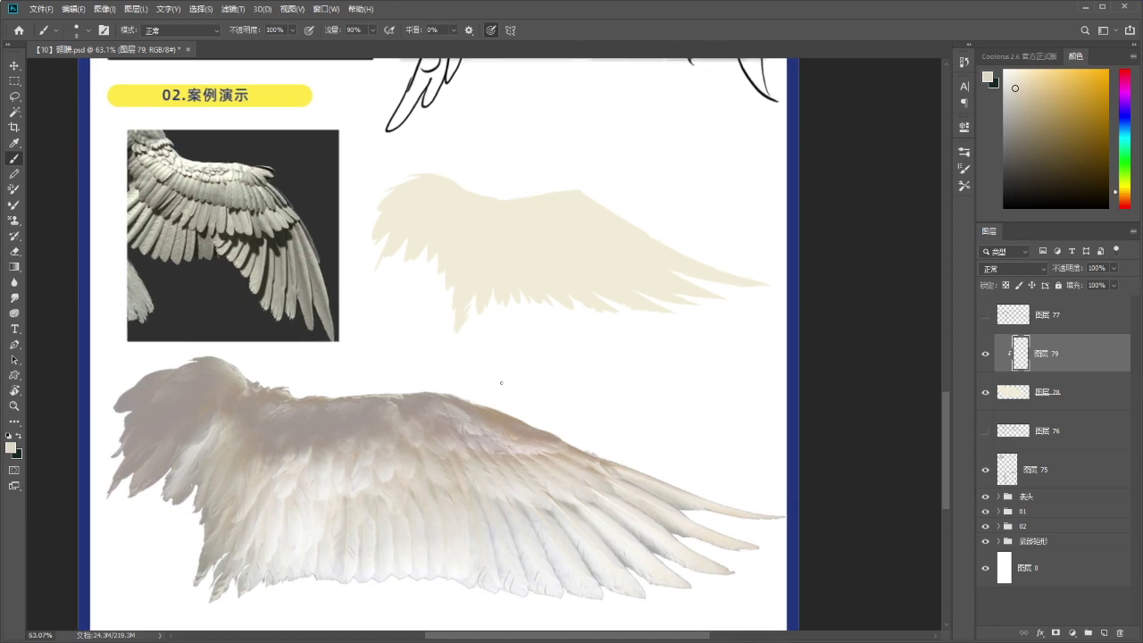
pyautogui.press('d')
pyautogui.click(1102, 633)
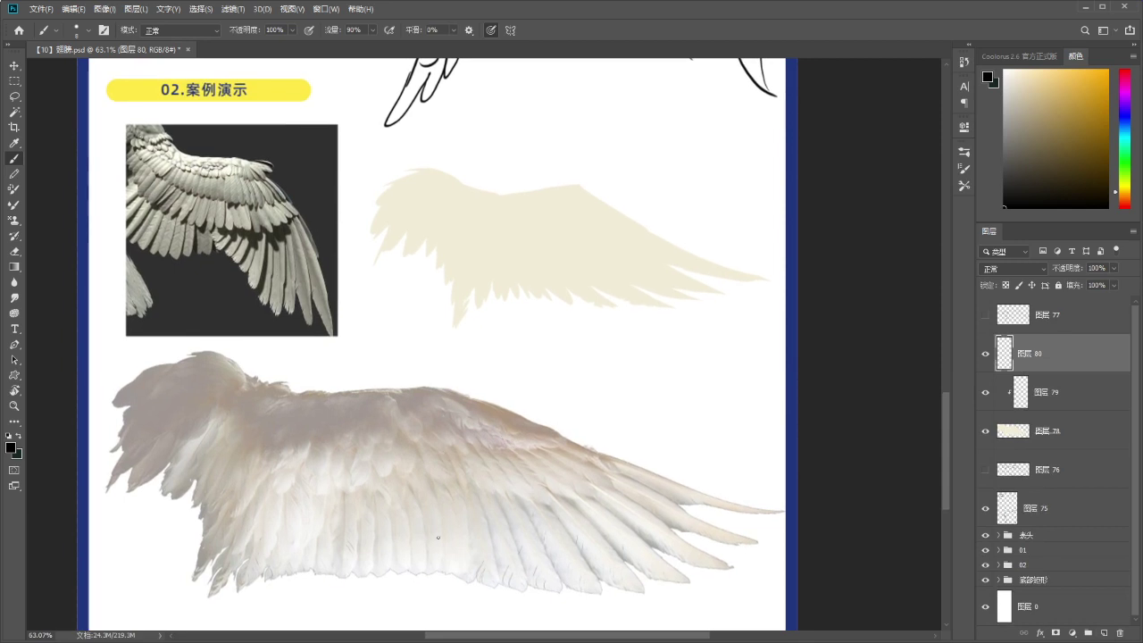
# Outline the darker upper feather mass and parts of the lighter lower feathers on the reference wing photo, undoing all the strokes.
pyautogui.moveTo(433, 477); pyautogui.dragTo(429, 476)
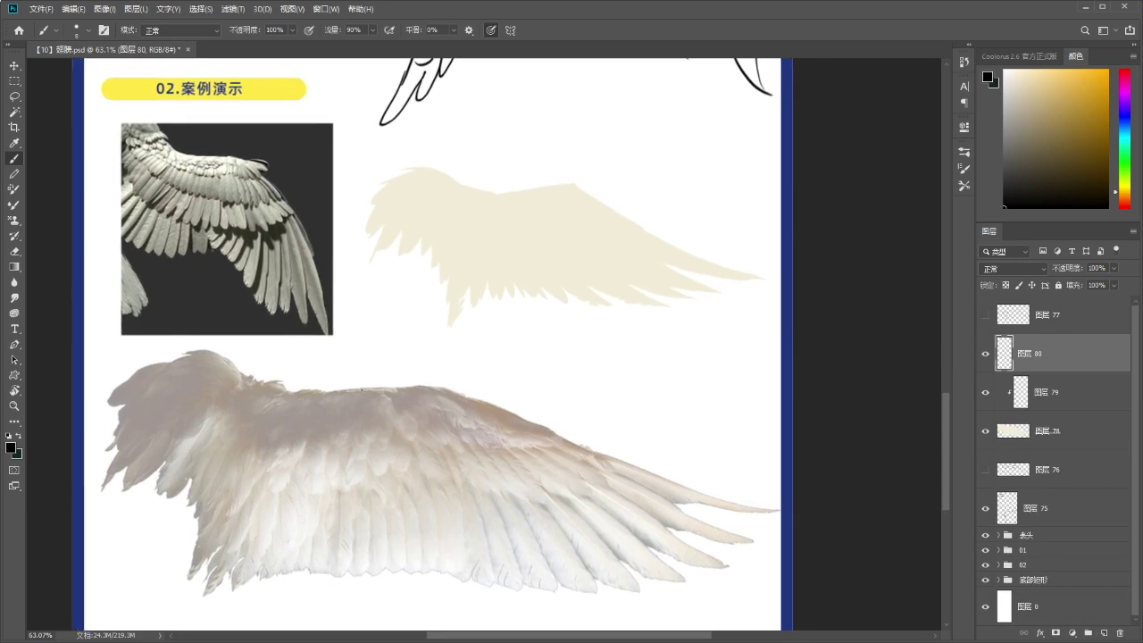
pyautogui.moveTo(120, 377)
pyautogui.mouseDown()
pyautogui.moveTo(364, 447)
pyautogui.moveTo(580, 442)
pyautogui.moveTo(177, 330)
pyautogui.moveTo(94, 377)
pyautogui.mouseUp()
pyautogui.moveTo(201, 448)
pyautogui.mouseDown()
pyautogui.moveTo(247, 588)
pyautogui.moveTo(540, 627)
pyautogui.moveTo(768, 557)
pyautogui.moveTo(601, 493)
pyautogui.moveTo(274, 483)
pyautogui.mouseUp()
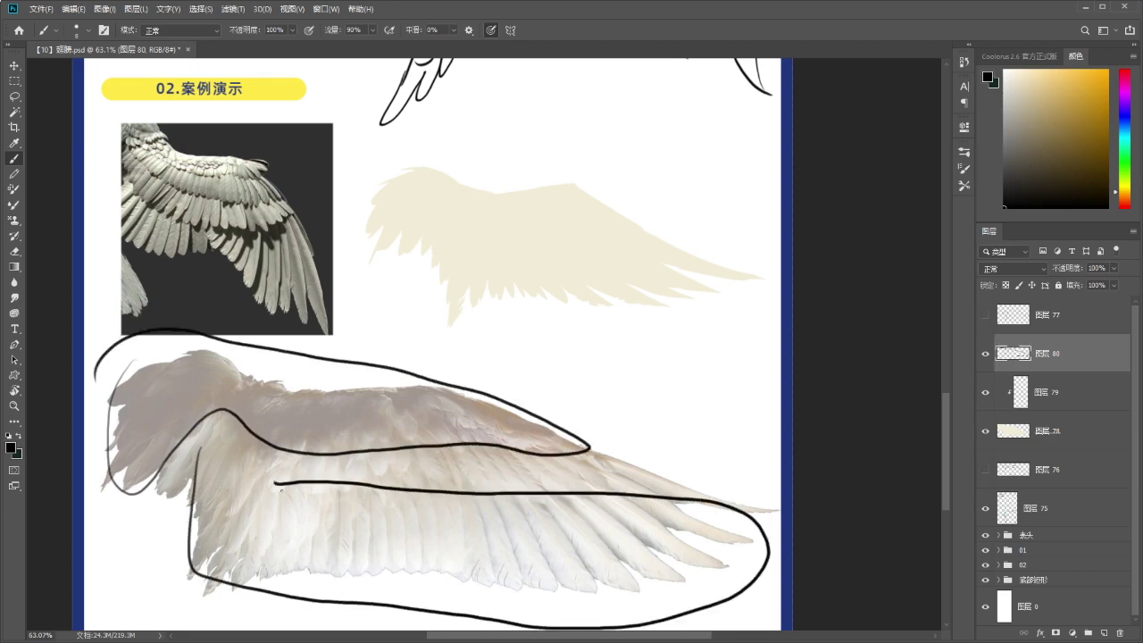
pyautogui.hotkey('ctrl', 'z')
pyautogui.moveTo(222, 452)
pyautogui.mouseDown()
pyautogui.moveTo(412, 592)
pyautogui.moveTo(619, 478)
pyautogui.moveTo(248, 467)
pyautogui.mouseUp()
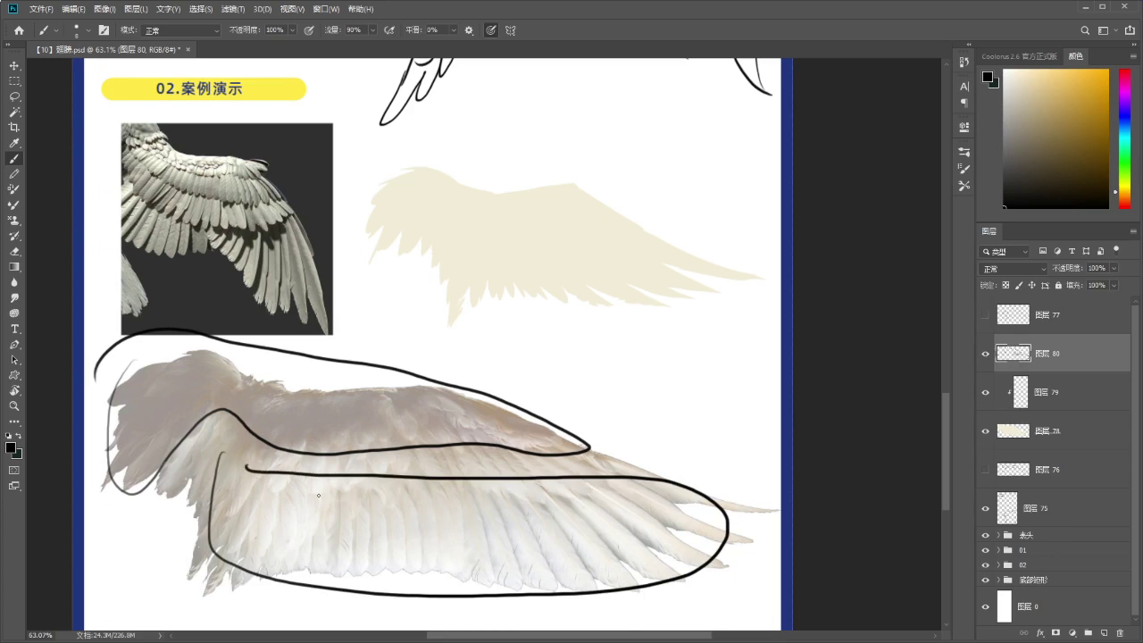
pyautogui.hotkey('ctrl', 'z')
pyautogui.moveTo(559, 509)
pyautogui.mouseDown()
pyautogui.moveTo(580, 512)
pyautogui.moveTo(554, 495)
pyautogui.mouseUp()
pyautogui.moveTo(613, 535)
pyautogui.mouseDown()
pyautogui.moveTo(625, 548)
pyautogui.moveTo(601, 541)
pyautogui.moveTo(627, 539)
pyautogui.mouseUp()
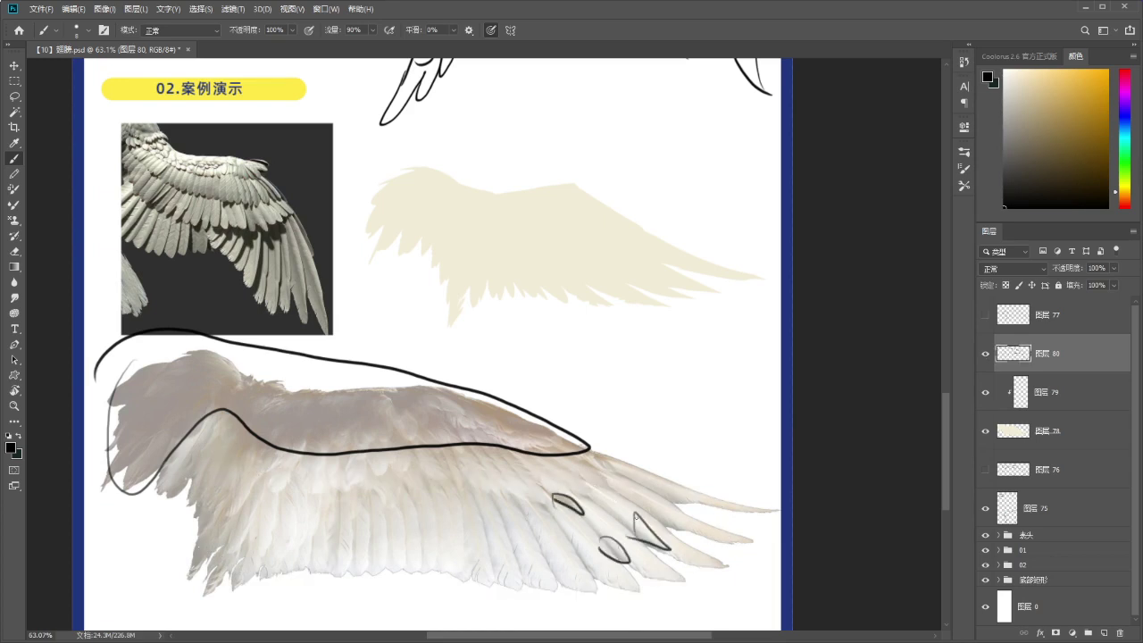
pyautogui.hotkey('ctrl', 'z')
pyautogui.hotkey('ctrl', 'z')
pyautogui.hotkey('ctrl', 'z')
pyautogui.hotkey('ctrl', 'z')
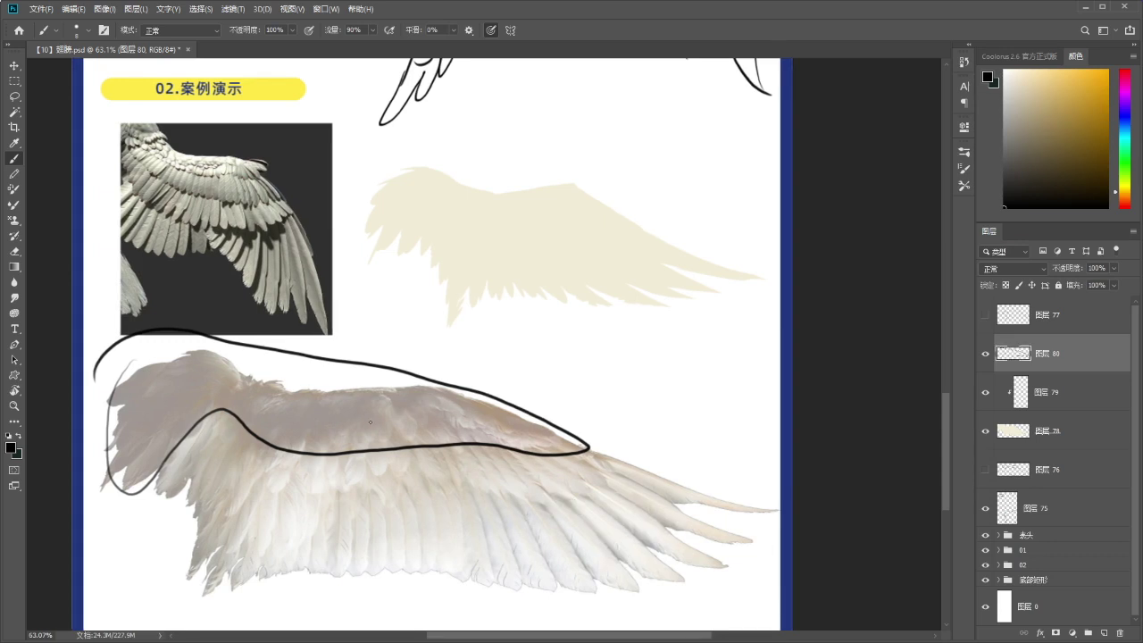
pyautogui.hotkey('ctrl', 'z')
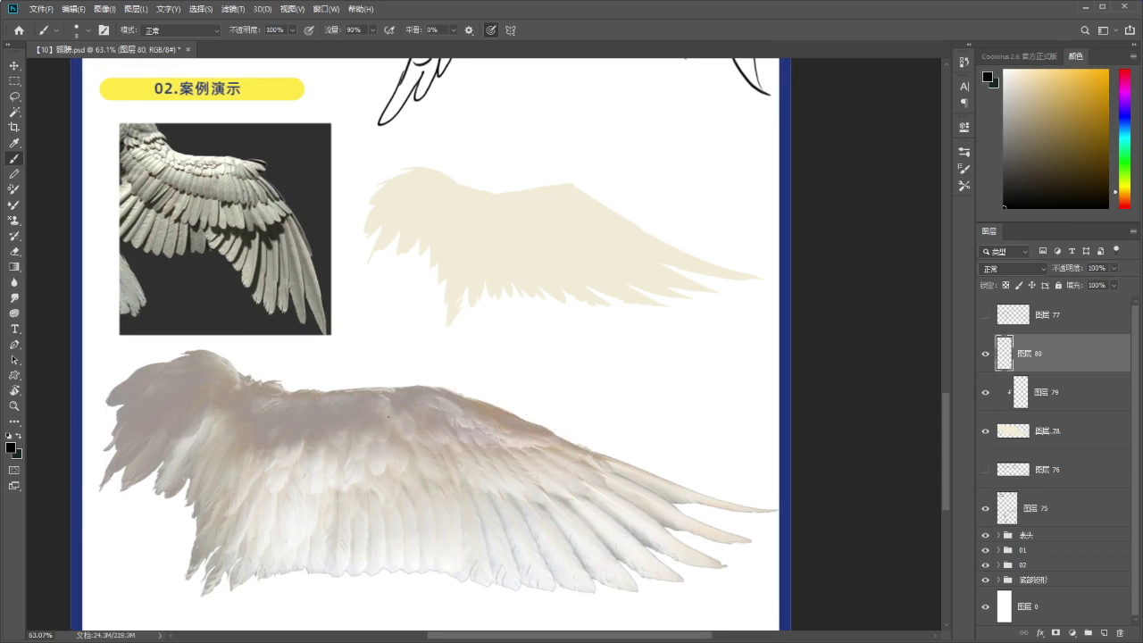
# Make brief brush marks on the dark upper area and the light lower feathers of the reference photo, undoing each one.
pyautogui.moveTo(270, 390)
pyautogui.mouseDown()
pyautogui.moveTo(253, 413)
pyautogui.moveTo(284, 392)
pyautogui.mouseUp()
pyautogui.hotkey('ctrl', 'z')
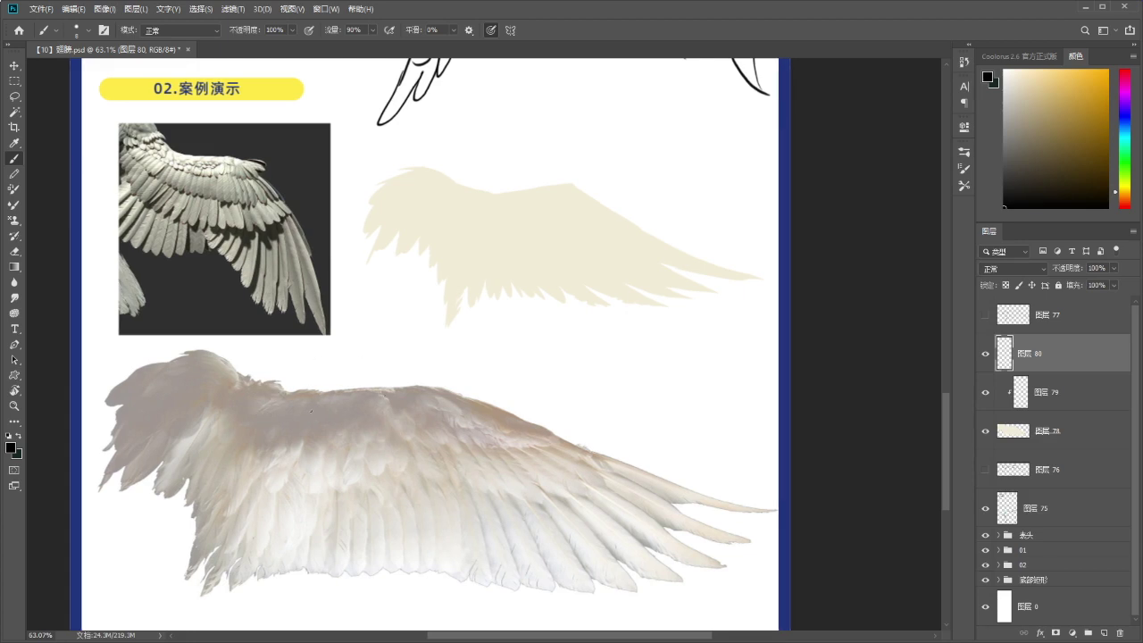
pyautogui.moveTo(318, 411); pyautogui.dragTo(314, 404)
pyautogui.hotkey('ctrl', 'z')
pyautogui.moveTo(332, 507); pyautogui.dragTo(330, 510)
pyautogui.hotkey('ctrl', 'z')
pyautogui.scroll(1, 279, 296)
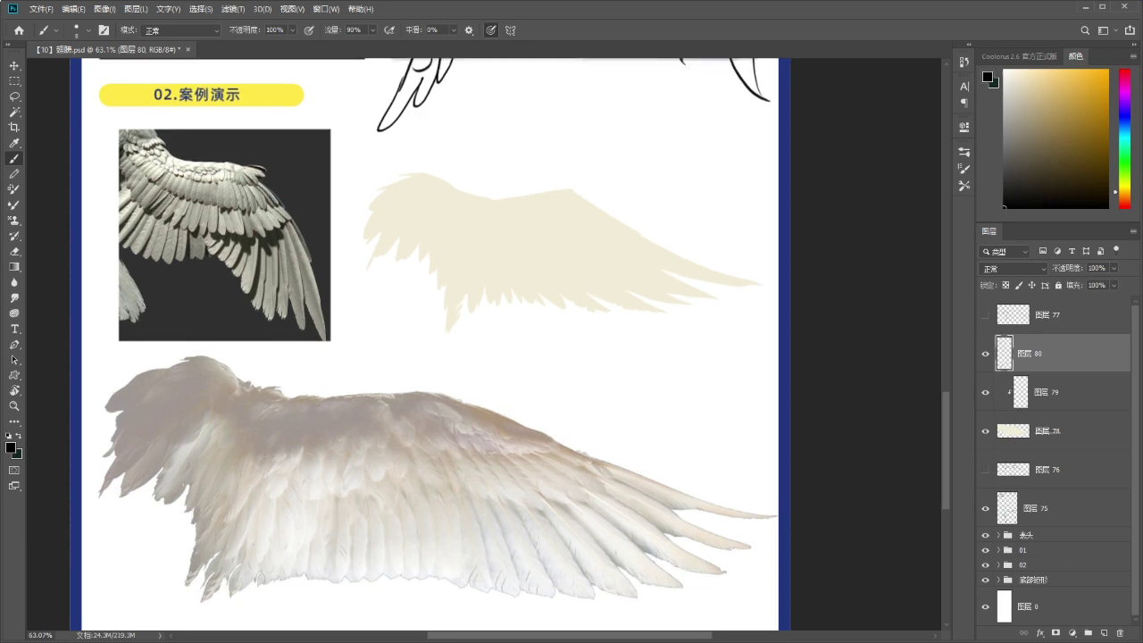
# Mark feather rows and lower feathers on the dark-background reference wing photo, undoing each stroke.
pyautogui.moveTo(153, 161)
pyautogui.mouseDown()
pyautogui.moveTo(218, 170)
pyautogui.moveTo(190, 147)
pyautogui.moveTo(188, 170)
pyautogui.moveTo(209, 172)
pyautogui.mouseUp()
pyautogui.hotkey('ctrl', 'z')
pyautogui.scroll(1, 210, 165)
pyautogui.moveTo(205, 130); pyautogui.dragTo(199, 160)
pyautogui.hotkey('ctrl', 'z')
pyautogui.moveTo(124, 277)
pyautogui.mouseDown()
pyautogui.moveTo(146, 186)
pyautogui.moveTo(241, 193)
pyautogui.moveTo(320, 332)
pyautogui.moveTo(128, 268)
pyautogui.mouseUp()
pyautogui.hotkey('ctrl', 'z')
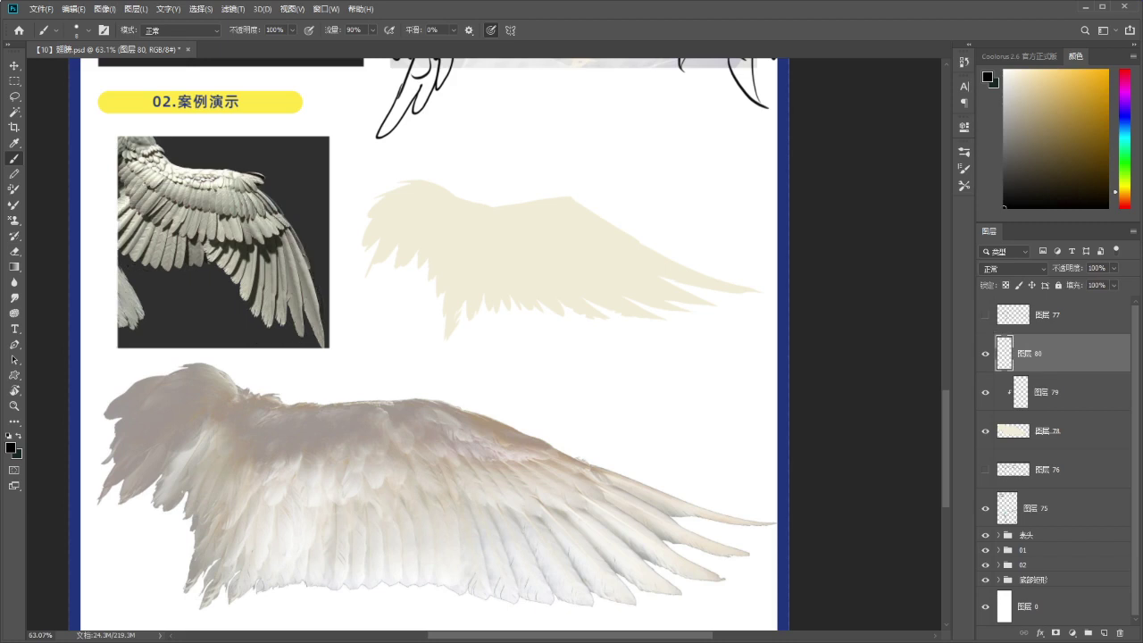
pyautogui.moveTo(282, 204); pyautogui.dragTo(274, 206)
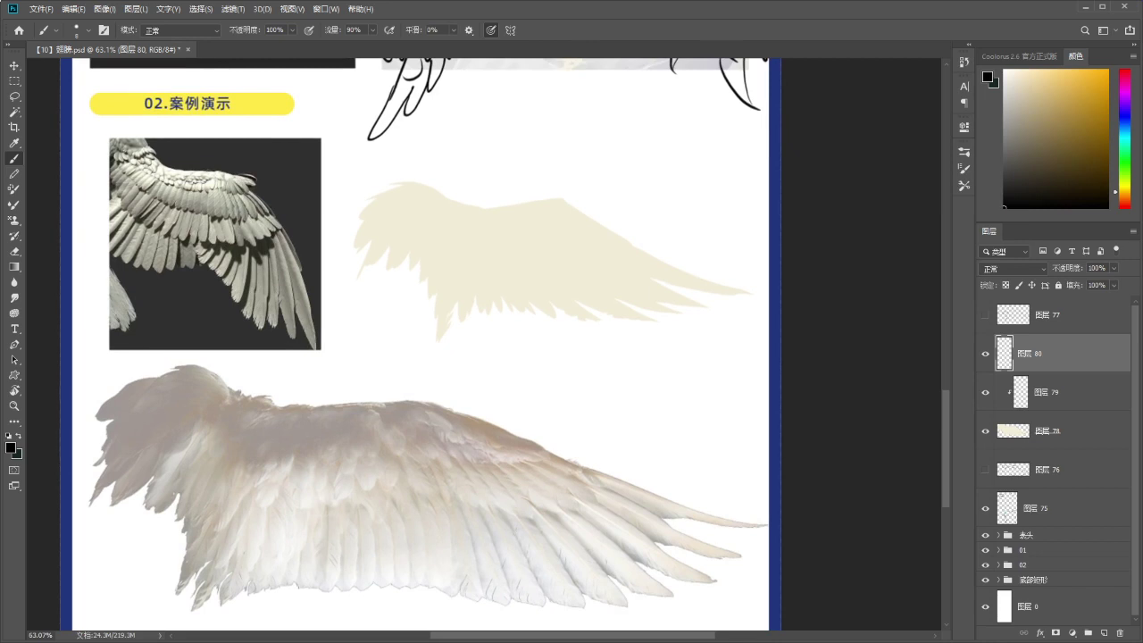
pyautogui.moveTo(208, 176); pyautogui.dragTo(222, 290)
pyautogui.hotkey('ctrl', 'z')
# Sketch the outline of a small cube above the wing silhouette, undoing the stray first strokes.
pyautogui.moveTo(547, 94)
pyautogui.mouseDown()
pyautogui.moveTo(586, 78)
pyautogui.moveTo(562, 136)
pyautogui.mouseUp()
pyautogui.hotkey('ctrl', 'z')
pyautogui.hotkey('ctrl', 'z')
pyautogui.moveTo(551, 95)
pyautogui.mouseDown()
pyautogui.moveTo(557, 150)
pyautogui.moveTo(588, 145)
pyautogui.moveTo(626, 86)
pyautogui.moveTo(609, 109)
pyautogui.moveTo(606, 154)
pyautogui.mouseUp()
pyautogui.hotkey('ctrl', 'z')
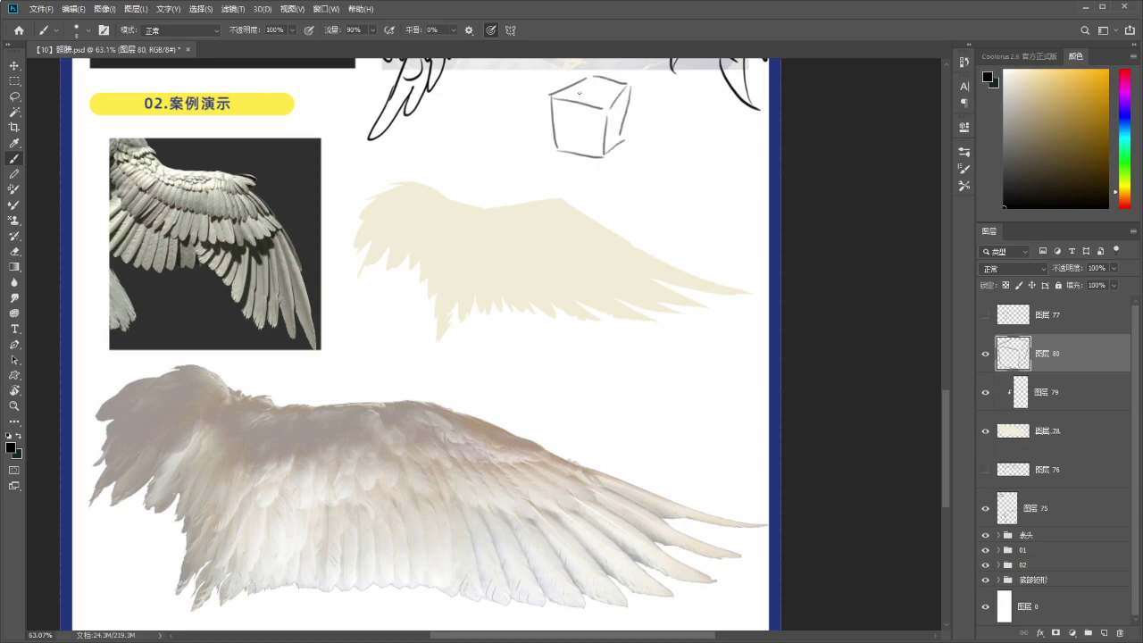
# Shade the cube's front face with dense hatching and its side face with lighter hatching, undoing surplus strokes.
pyautogui.moveTo(556, 103)
pyautogui.mouseDown()
pyautogui.moveTo(590, 140)
pyautogui.moveTo(582, 151)
pyautogui.mouseUp()
pyautogui.moveTo(590, 148); pyautogui.dragTo(563, 207)
pyautogui.moveTo(573, 84)
pyautogui.mouseDown()
pyautogui.moveTo(562, 87)
pyautogui.moveTo(575, 84)
pyautogui.mouseUp()
pyautogui.moveTo(561, 103); pyautogui.dragTo(558, 113)
pyautogui.moveTo(578, 179); pyautogui.dragTo(568, 207)
pyautogui.moveTo(598, 155)
pyautogui.mouseDown()
pyautogui.moveTo(577, 194)
pyautogui.moveTo(557, 164)
pyautogui.moveTo(551, 219)
pyautogui.mouseUp()
pyautogui.hotkey('ctrl', 'z')
pyautogui.hotkey('ctrl', 'z')
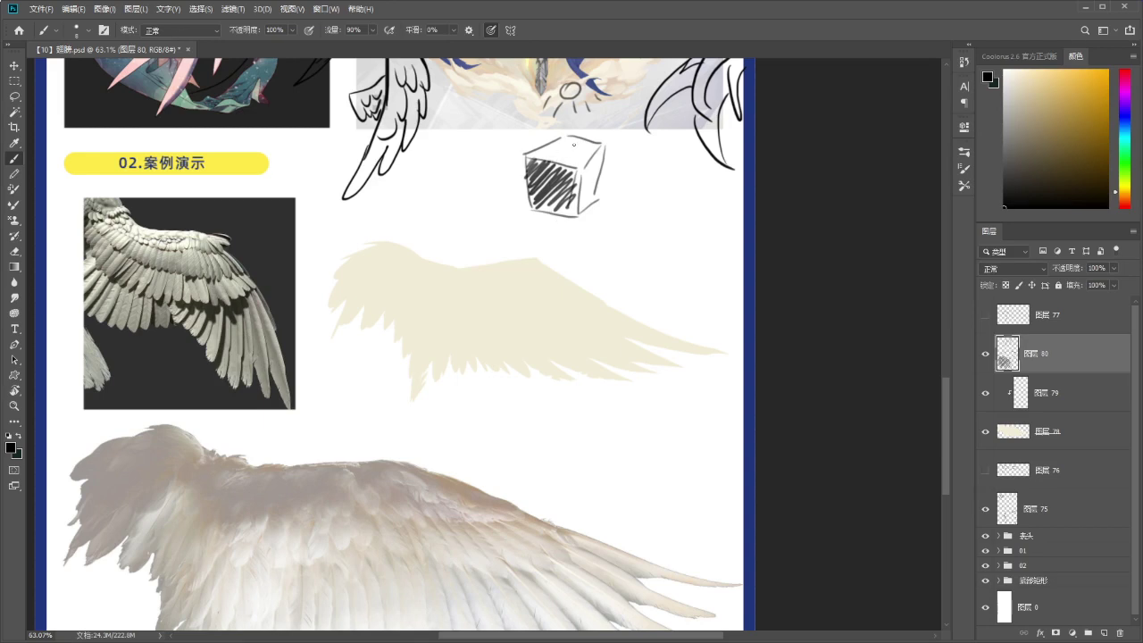
pyautogui.moveTo(592, 157)
pyautogui.mouseDown()
pyautogui.moveTo(582, 200)
pyautogui.moveTo(596, 207)
pyautogui.moveTo(581, 207)
pyautogui.mouseUp()
# Sketch the thick upper edge of a small wing beside the cube, undoing the faulty side strokes.
pyautogui.moveTo(581, 154)
pyautogui.mouseDown()
pyautogui.moveTo(591, 146)
pyautogui.moveTo(668, 179)
pyautogui.moveTo(689, 243)
pyautogui.mouseUp()
pyautogui.hotkey('ctrl', 'z')
pyautogui.moveTo(668, 183)
pyautogui.mouseDown()
pyautogui.moveTo(693, 218)
pyautogui.moveTo(698, 280)
pyautogui.mouseUp()
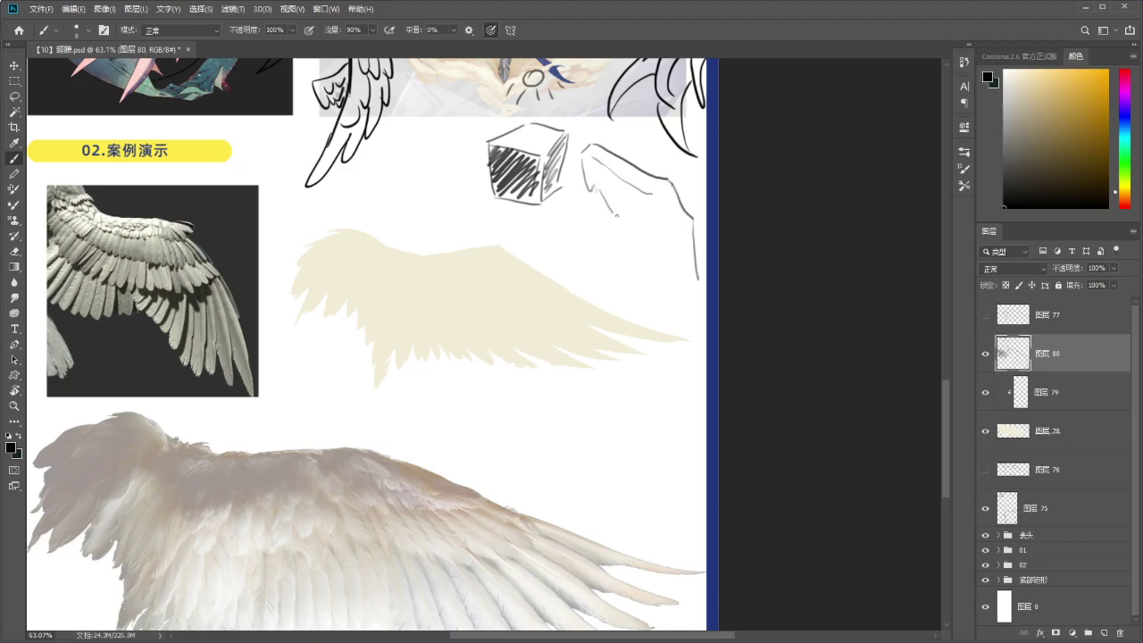
pyautogui.moveTo(639, 235); pyautogui.dragTo(678, 277)
pyautogui.hotkey('ctrl', 'z')
pyautogui.hotkey('ctrl', 'z')
pyautogui.hotkey('ctrl', 'z')
pyautogui.hotkey('ctrl', 'z')
pyautogui.hotkey('ctrl', 'z')
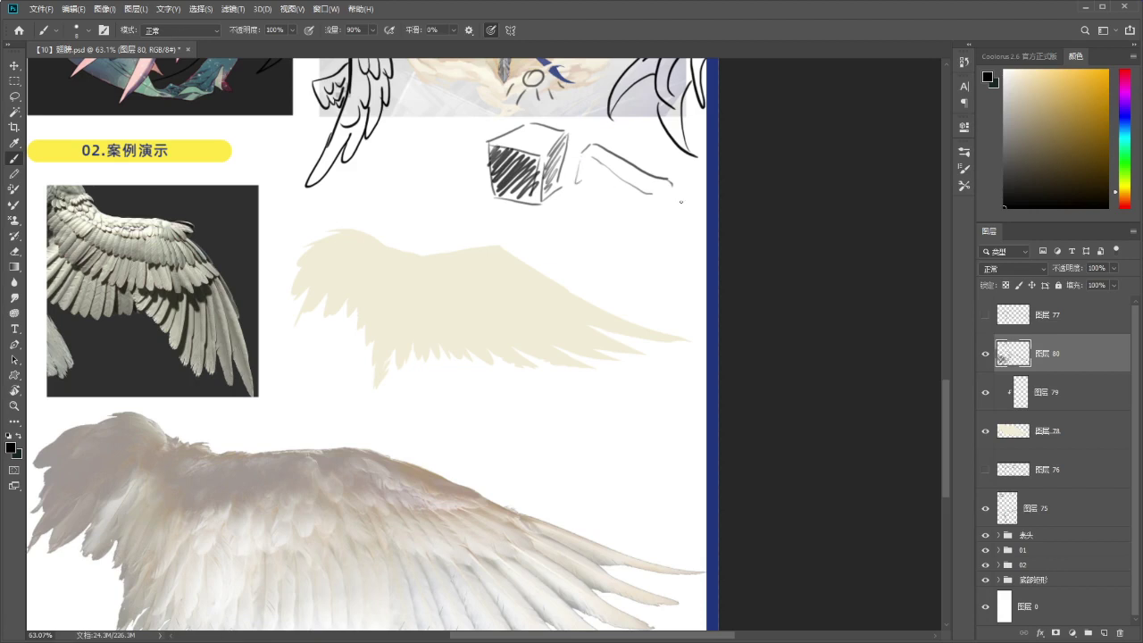
# Complete the small wing sketch with a jagged lower feather edge and a long outer tip, undoing unwanted strokes.
pyautogui.hotkey('ctrl', 'shift', 'z')
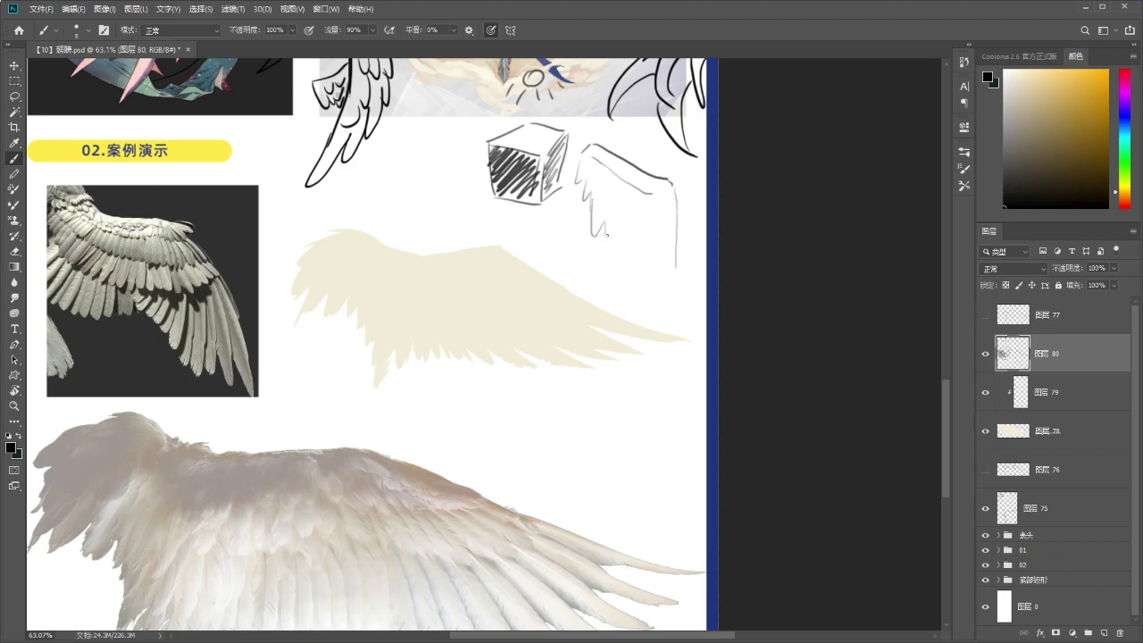
pyautogui.moveTo(621, 245); pyautogui.dragTo(627, 275)
pyautogui.moveTo(678, 214); pyautogui.dragTo(663, 295)
pyautogui.hotkey('ctrl', 'z')
pyautogui.moveTo(676, 190); pyautogui.dragTo(659, 277)
pyautogui.hotkey('ctrl', 'z')
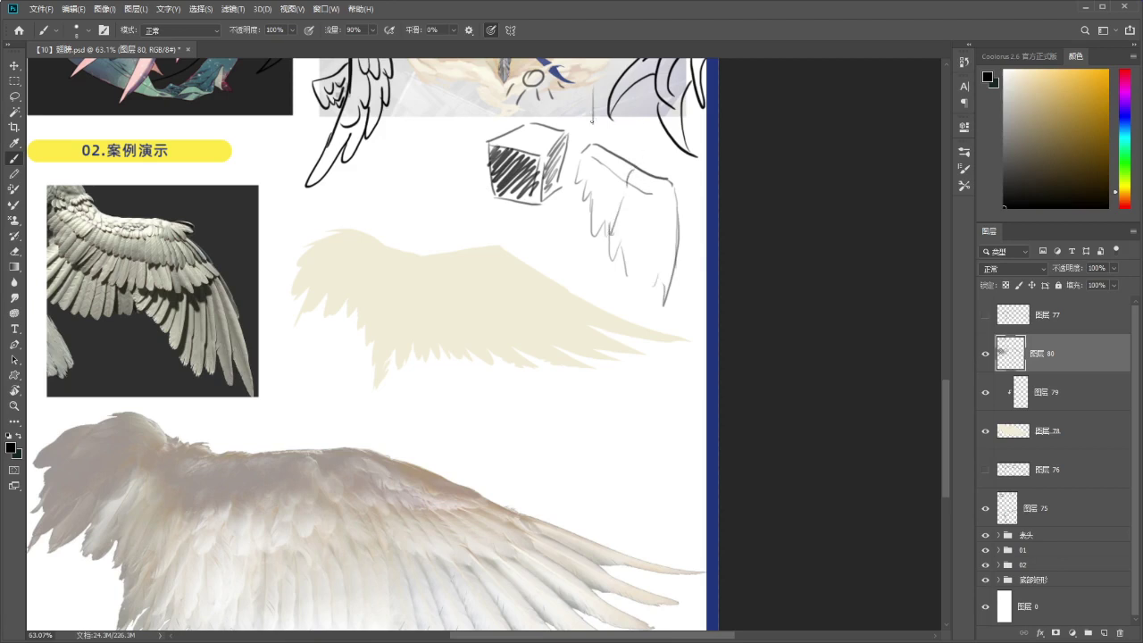
pyautogui.hotkey('ctrl', 'z')
pyautogui.hotkey('ctrl', 'z')
# Hatch the feather area below the small wing sketch's upper band with parallel diagonal lines.
pyautogui.moveTo(579, 206); pyautogui.dragTo(587, 220)
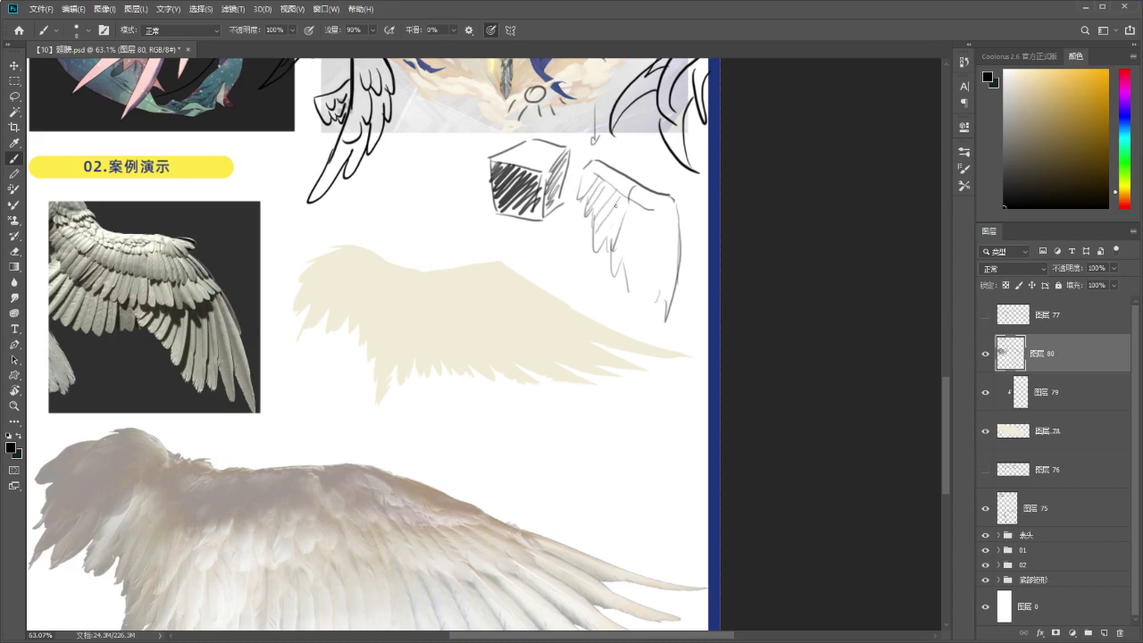
pyautogui.moveTo(676, 213); pyautogui.dragTo(658, 275)
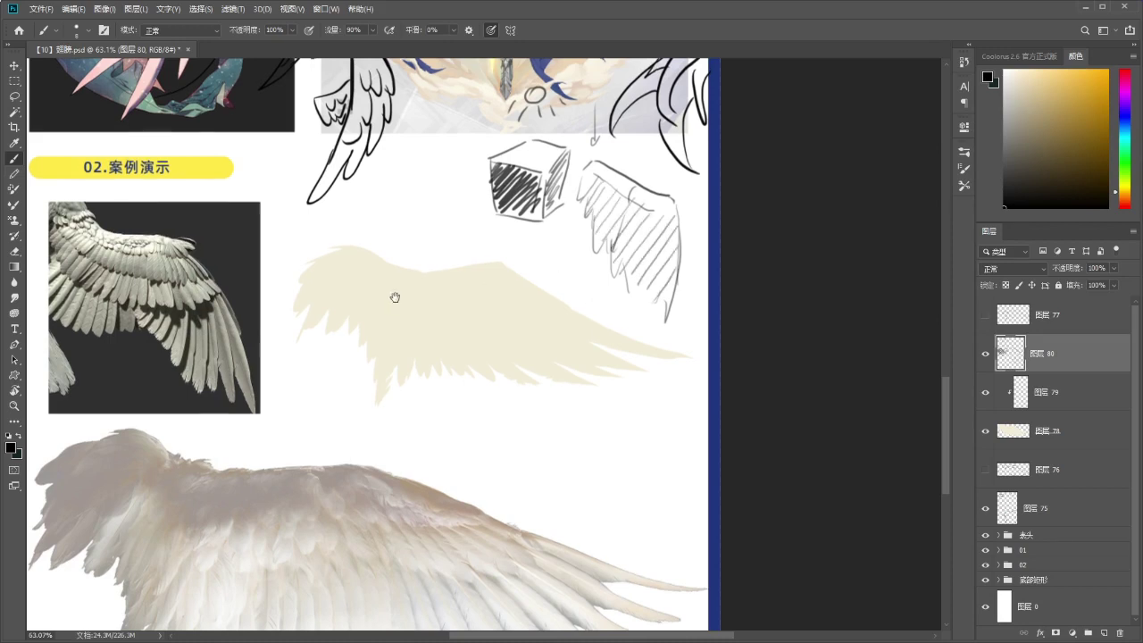
pyautogui.moveTo(386, 293); pyautogui.dragTo(399, 292)
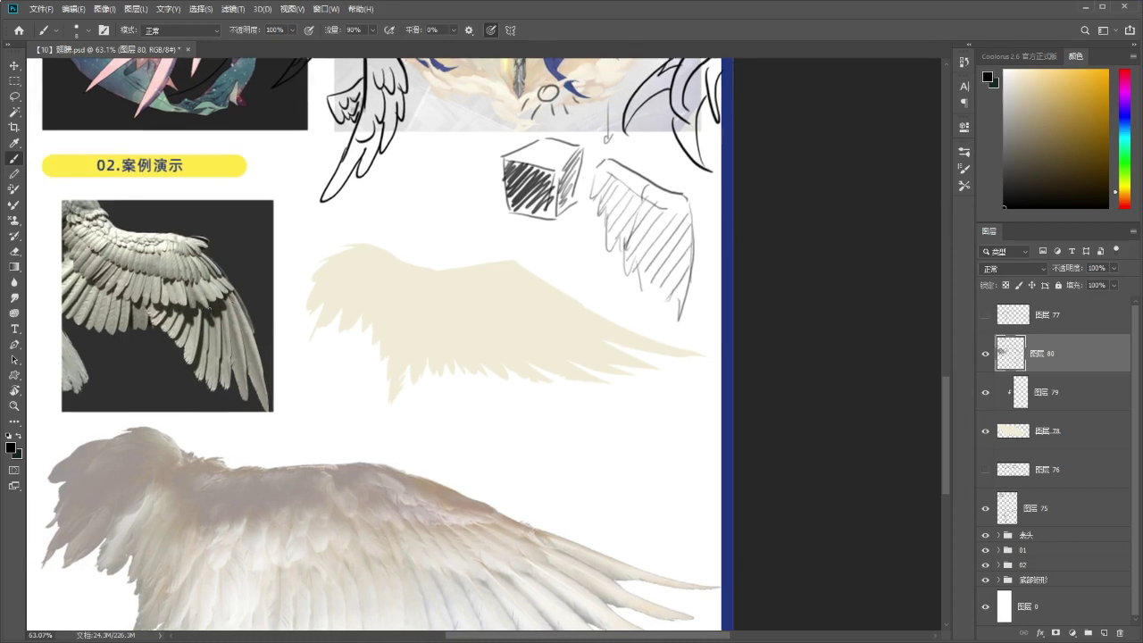
pyautogui.moveTo(208, 313); pyautogui.dragTo(217, 310)
pyautogui.moveTo(668, 283); pyautogui.dragTo(681, 278)
pyautogui.moveTo(681, 182); pyautogui.dragTo(679, 160)
pyautogui.moveTo(570, 217); pyautogui.dragTo(581, 220)
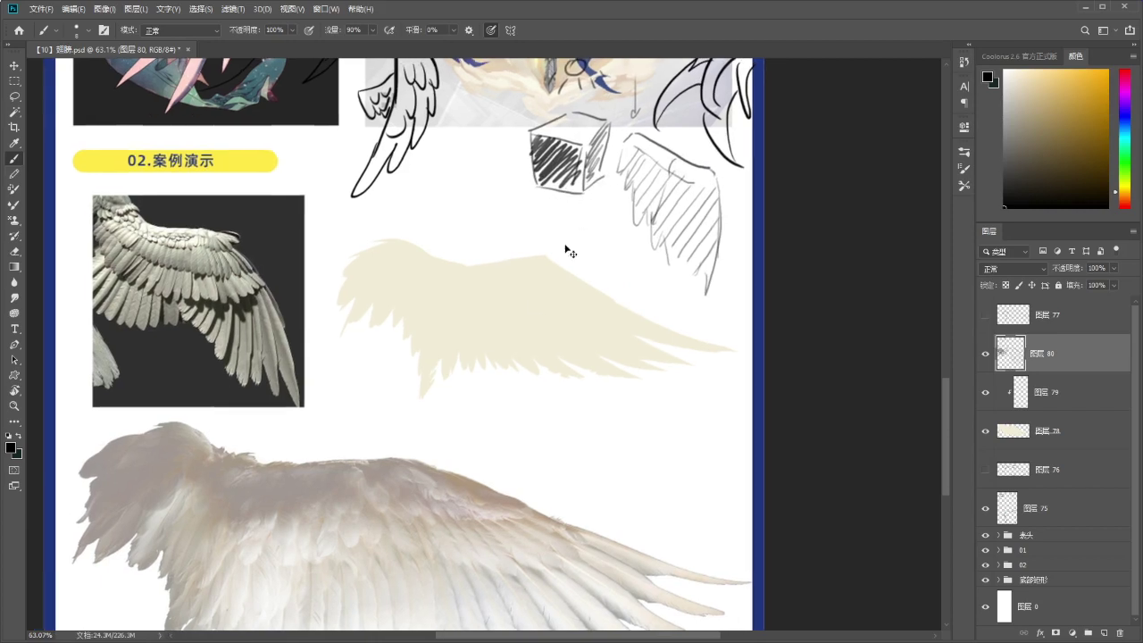
# Select the clipped layer 图层 79 and try a stroke on the wing silhouette with the 透明柔圆 brush, undoing it.
pyautogui.keyDown('ctrl'); pyautogui.click(553, 298); pyautogui.keyUp('ctrl')
pyautogui.moveTo(552, 298); pyautogui.dragTo(551, 299)
pyautogui.click(1051, 390)
pyautogui.click(964, 151)
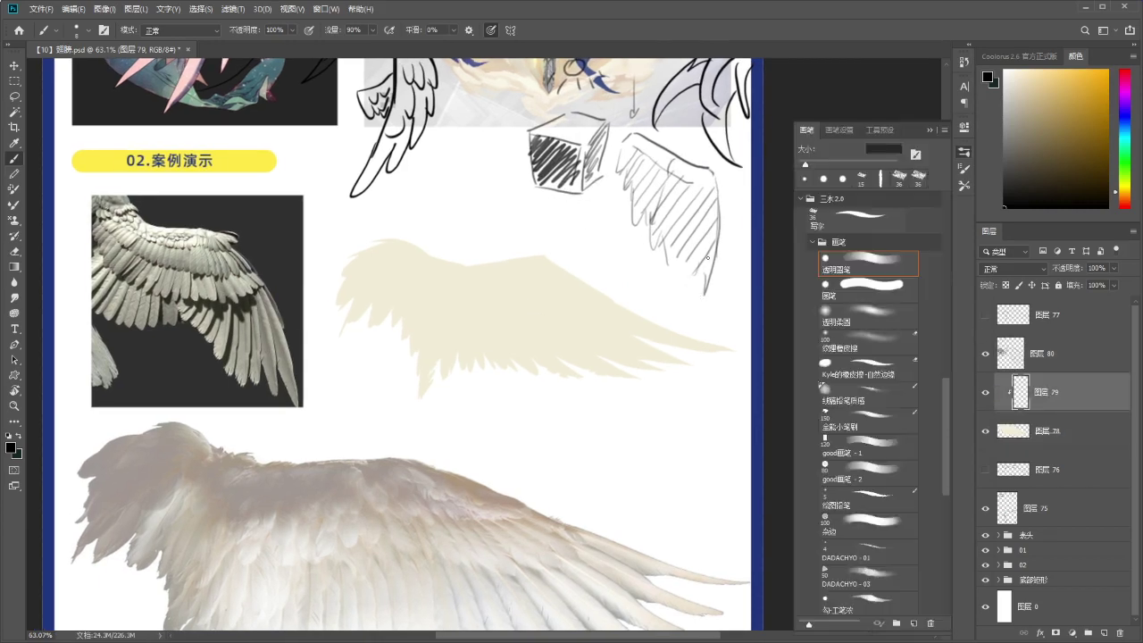
pyautogui.moveTo(751, 268); pyautogui.dragTo(765, 234)
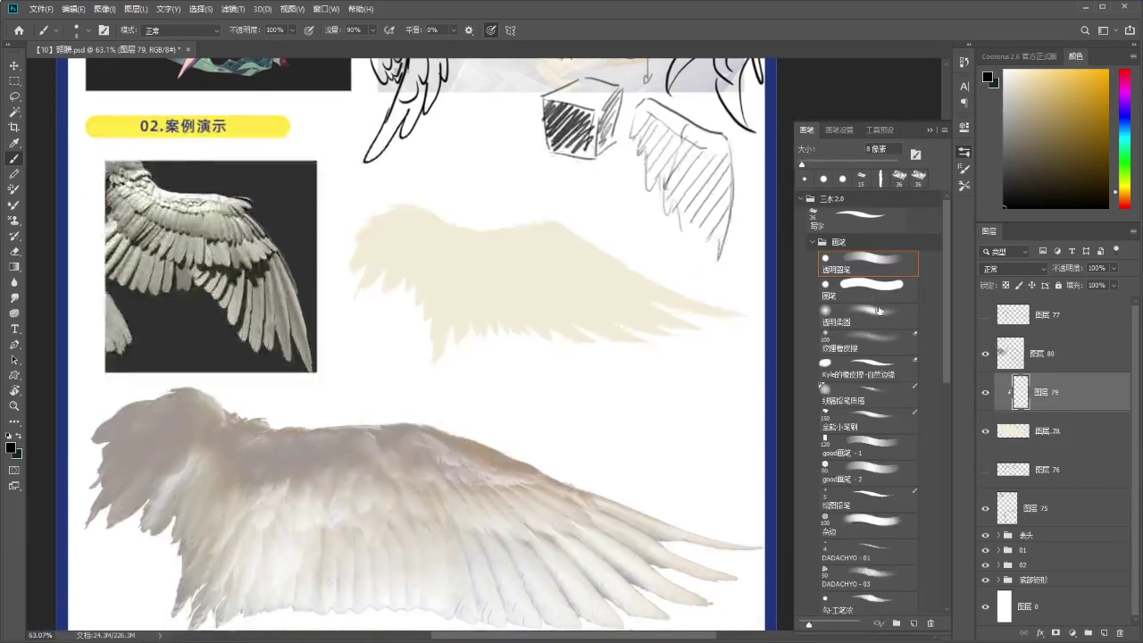
pyautogui.click(894, 312)
pyautogui.moveTo(493, 272); pyautogui.dragTo(540, 257)
pyautogui.hotkey('ctrl', 'z')
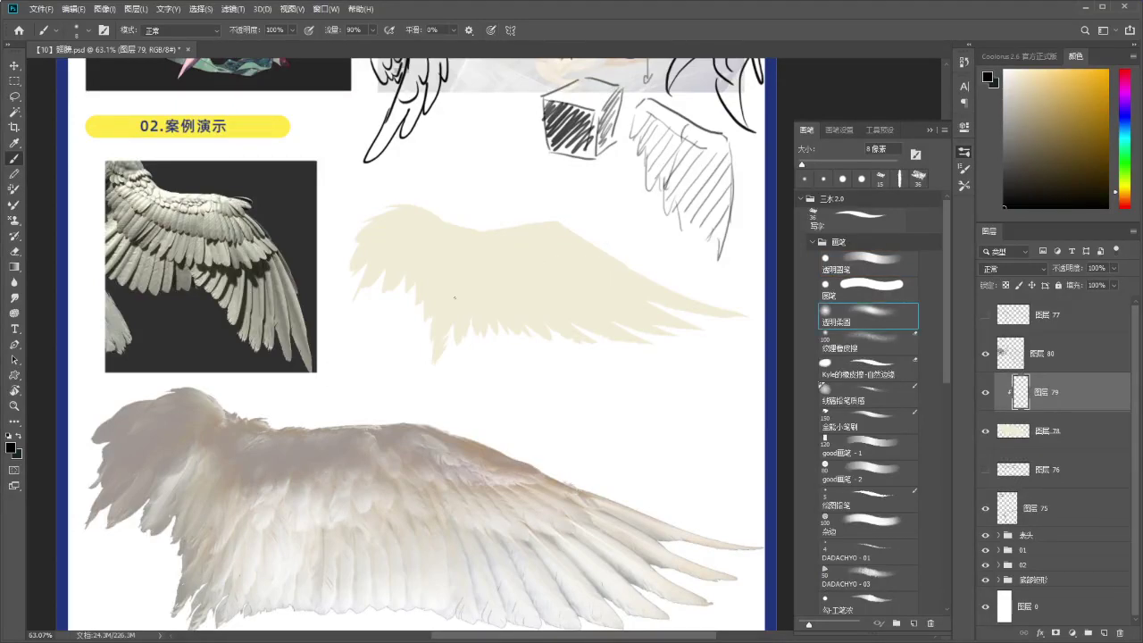
# Enlarge the brush to 90 px, choose a muted reddish brown, and try shading the wing's shoulder, undoing the strokes.
pyautogui.press(']')
pyautogui.press(']')
pyautogui.press(']')
pyautogui.press(']')
pyautogui.keyDown('alt'); pyautogui.click(498, 250); pyautogui.keyUp('alt')
pyautogui.click(1025, 137)
pyautogui.click(1125, 202)
pyautogui.moveTo(397, 214)
pyautogui.mouseDown()
pyautogui.moveTo(432, 200)
pyautogui.moveTo(438, 226)
pyautogui.moveTo(430, 219)
pyautogui.moveTo(456, 227)
pyautogui.moveTo(438, 234)
pyautogui.moveTo(406, 198)
pyautogui.moveTo(416, 236)
pyautogui.moveTo(462, 238)
pyautogui.moveTo(394, 244)
pyautogui.moveTo(381, 229)
pyautogui.moveTo(369, 241)
pyautogui.moveTo(411, 223)
pyautogui.moveTo(450, 228)
pyautogui.mouseUp()
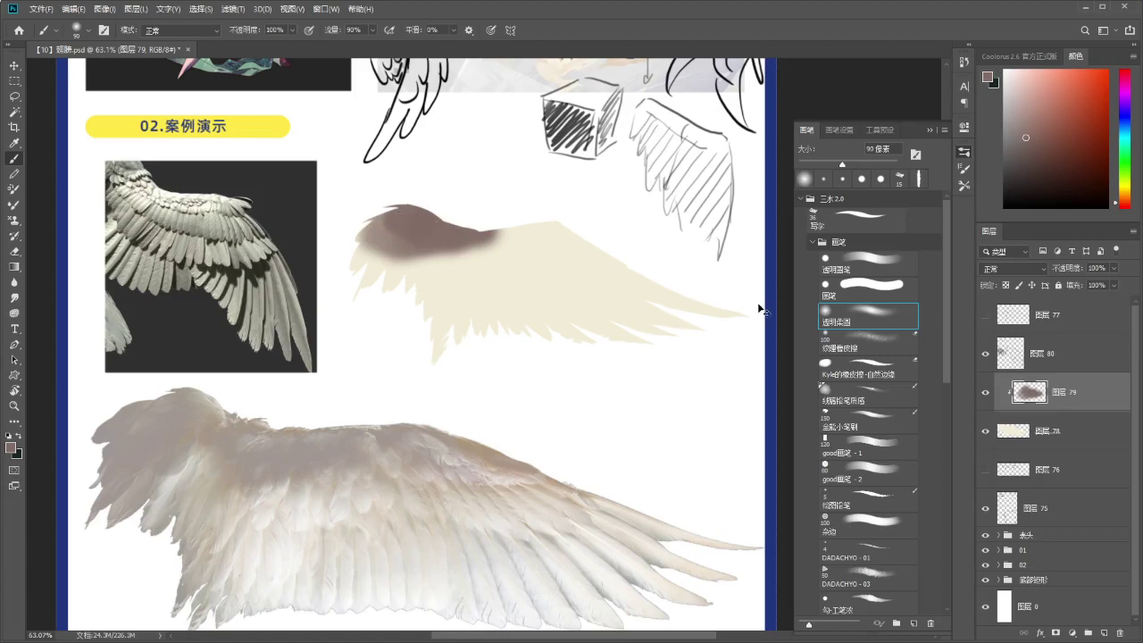
pyautogui.hotkey('ctrl', 'z')
# Paint brown shading across the wing's shoulder and upper edge with the 透明圆笔 brush, undoing strokes that reach too low.
pyautogui.click(863, 290)
pyautogui.click(862, 265)
pyautogui.moveTo(525, 232); pyautogui.dragTo(529, 230)
pyautogui.moveTo(383, 218)
pyautogui.mouseDown()
pyautogui.moveTo(413, 220)
pyautogui.moveTo(442, 212)
pyautogui.moveTo(442, 232)
pyautogui.moveTo(478, 228)
pyautogui.moveTo(375, 234)
pyautogui.moveTo(444, 221)
pyautogui.moveTo(383, 272)
pyautogui.moveTo(419, 280)
pyautogui.mouseUp()
pyautogui.moveTo(462, 243); pyautogui.dragTo(529, 234)
pyautogui.hotkey('ctrl', 'z')
pyautogui.moveTo(468, 239)
pyautogui.mouseDown()
pyautogui.moveTo(540, 217)
pyautogui.moveTo(484, 228)
pyautogui.moveTo(612, 241)
pyautogui.moveTo(553, 209)
pyautogui.moveTo(564, 216)
pyautogui.moveTo(464, 221)
pyautogui.moveTo(498, 232)
pyautogui.moveTo(439, 232)
pyautogui.moveTo(417, 215)
pyautogui.moveTo(378, 247)
pyautogui.moveTo(383, 282)
pyautogui.moveTo(433, 259)
pyautogui.moveTo(466, 323)
pyautogui.mouseUp()
pyautogui.hotkey('ctrl', 'z')
pyautogui.hotkey('ctrl', 'z')
# Blend the boundary between the brown upper band and the cream feathers using colours sampled from the wing.
pyautogui.keyDown('alt'); pyautogui.click(477, 273); pyautogui.keyUp('alt')
pyautogui.moveTo(477, 273)
pyautogui.mouseDown()
pyautogui.moveTo(446, 313)
pyautogui.moveTo(431, 282)
pyautogui.mouseUp()
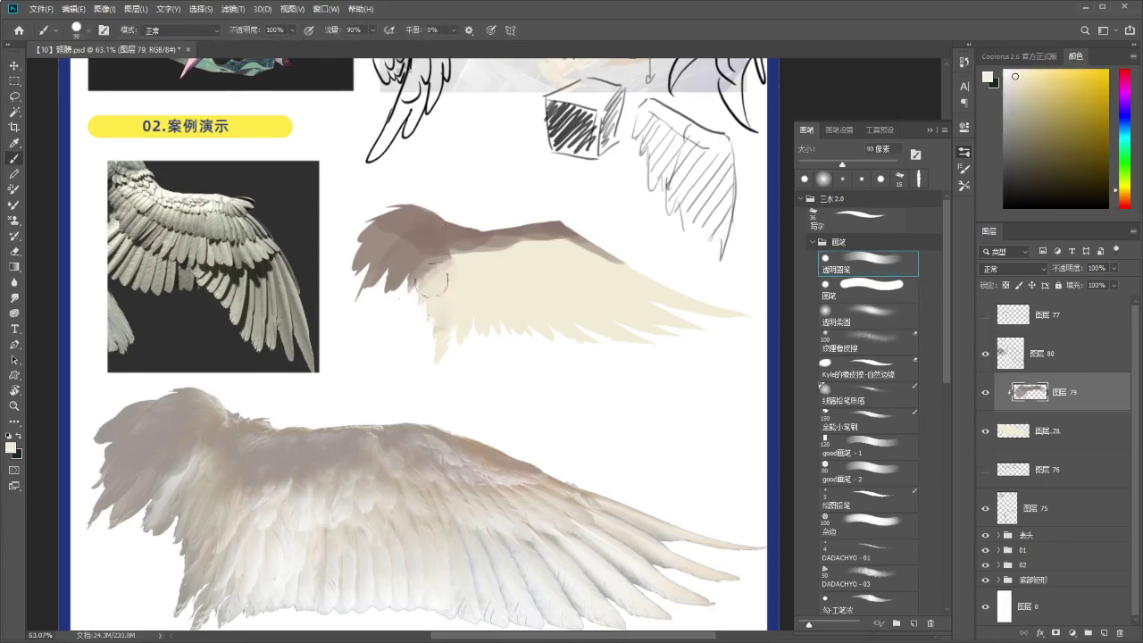
pyautogui.keyDown('alt'); pyautogui.click(464, 243); pyautogui.keyUp('alt')
pyautogui.moveTo(469, 247)
pyautogui.mouseDown()
pyautogui.moveTo(594, 246)
pyautogui.moveTo(658, 274)
pyautogui.mouseUp()
pyautogui.hotkey('ctrl', 'z')
pyautogui.moveTo(581, 232)
pyautogui.mouseDown()
pyautogui.moveTo(447, 245)
pyautogui.moveTo(406, 275)
pyautogui.moveTo(414, 287)
pyautogui.moveTo(456, 250)
pyautogui.moveTo(442, 296)
pyautogui.mouseUp()
pyautogui.keyDown('alt'); pyautogui.click(452, 276); pyautogui.keyUp('alt')
pyautogui.keyDown('alt'); pyautogui.click(416, 239); pyautogui.keyUp('alt')
pyautogui.keyDown('alt'); pyautogui.click(441, 275); pyautogui.keyUp('alt')
pyautogui.keyDown('alt'); pyautogui.click(466, 250); pyautogui.keyUp('alt')
pyautogui.keyDown('alt'); pyautogui.click(469, 292); pyautogui.keyUp('alt')
pyautogui.moveTo(512, 282)
pyautogui.mouseDown()
pyautogui.moveTo(433, 284)
pyautogui.moveTo(482, 290)
pyautogui.mouseUp()
# Paint the lower and outer feather tips in a near-white tone and soften the transition with sampled cream.
pyautogui.click(1001, 73)
pyautogui.moveTo(1123, 191); pyautogui.dragTo(1125, 188)
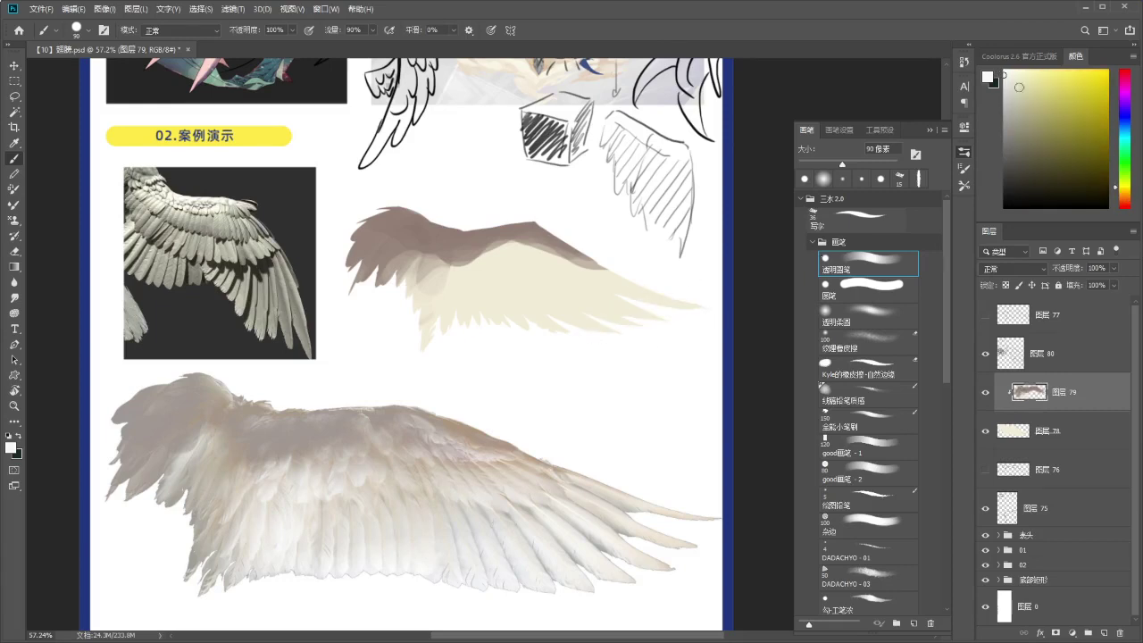
pyautogui.click(1003, 81)
pyautogui.moveTo(693, 330)
pyautogui.mouseDown()
pyautogui.moveTo(665, 300)
pyautogui.moveTo(568, 321)
pyautogui.moveTo(464, 316)
pyautogui.moveTo(559, 313)
pyautogui.mouseUp()
pyautogui.keyDown('alt'); pyautogui.click(517, 261); pyautogui.keyUp('alt')
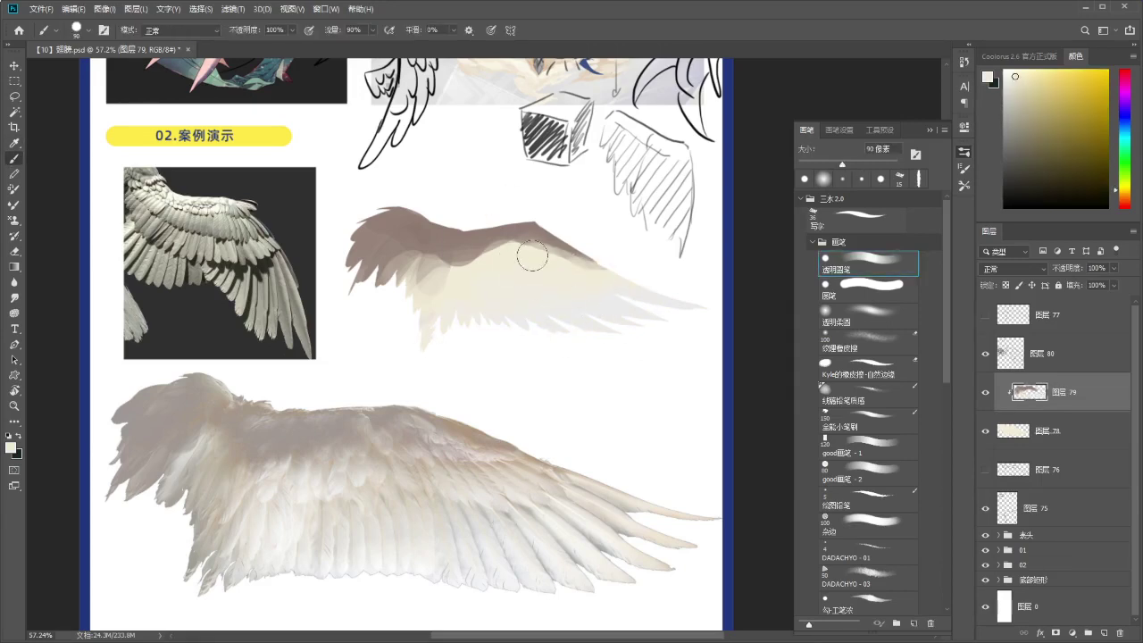
pyautogui.moveTo(461, 312); pyautogui.dragTo(458, 315)
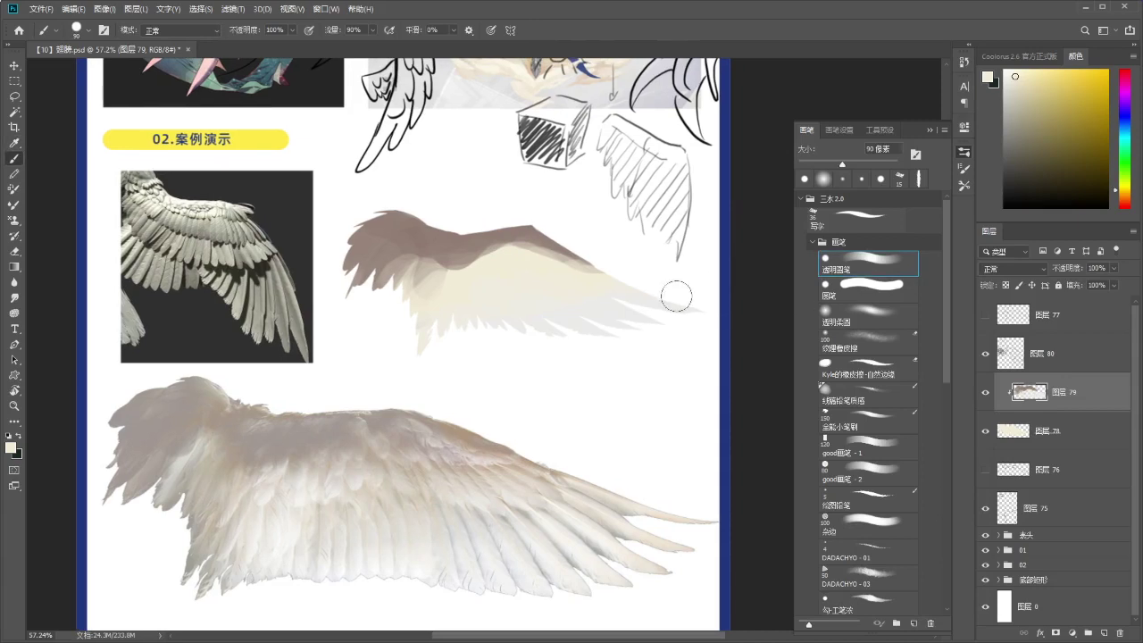
# Add a layer below the wing silhouette and fill a rectangle around the wing with very dark brown.
pyautogui.click(1086, 444)
pyautogui.click(1088, 469)
pyautogui.click(1103, 633)
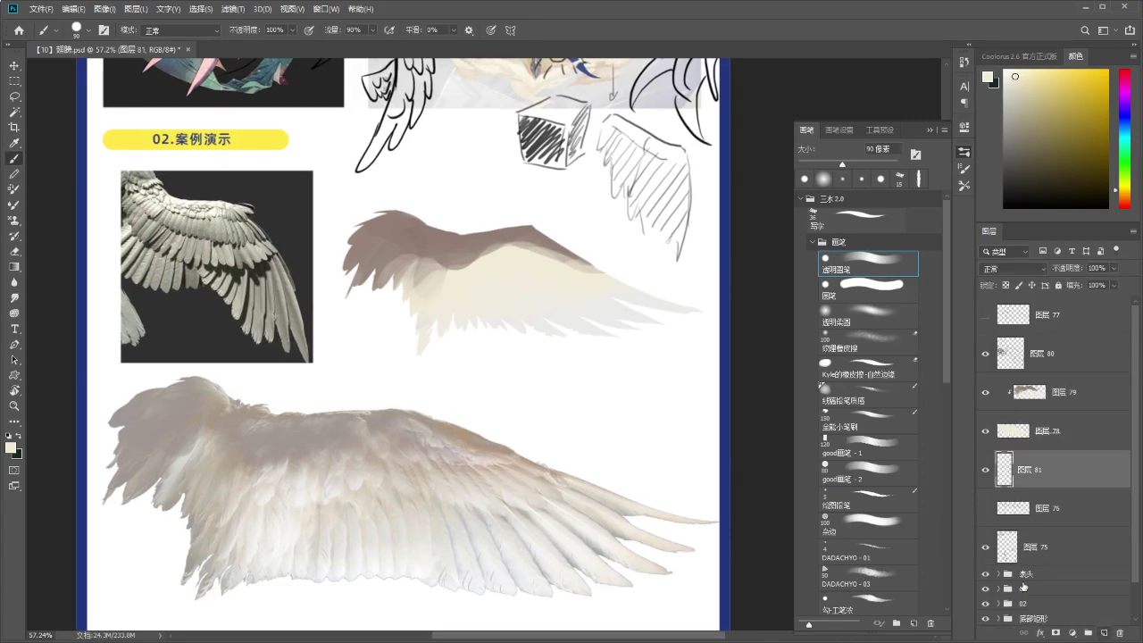
pyautogui.press('m')
pyautogui.moveTo(331, 168)
pyautogui.mouseDown()
pyautogui.moveTo(543, 339)
pyautogui.moveTo(714, 390)
pyautogui.moveTo(711, 368)
pyautogui.mouseUp()
pyautogui.press('b')
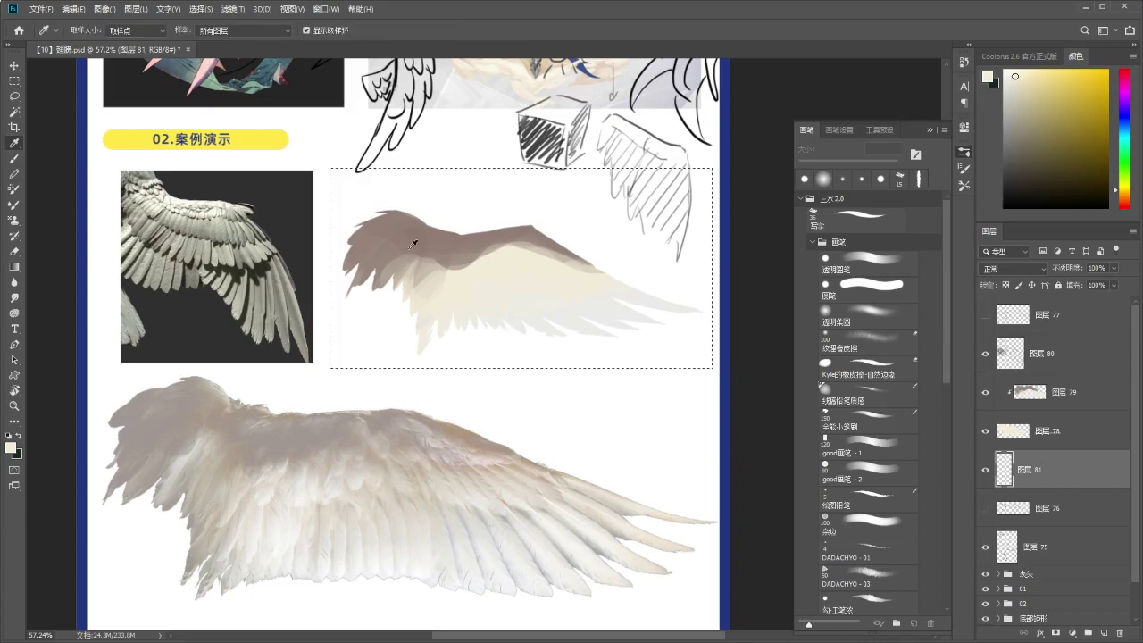
pyautogui.keyDown('alt'); pyautogui.click(421, 237); pyautogui.keyUp('alt')
pyautogui.click(1023, 180)
pyautogui.hotkey('alt', 'Delete')
pyautogui.hotkey('ctrl', 'd')
# Select the wing silhouette layer 图层 78 and lasso the ragged notch beside the longest lower feather.
pyautogui.moveTo(579, 259); pyautogui.dragTo(595, 274)
pyautogui.moveTo(533, 253); pyautogui.dragTo(539, 252)
pyautogui.moveTo(533, 252); pyautogui.dragTo(541, 232)
pyautogui.keyDown('ctrl'); pyautogui.click(441, 347); pyautogui.keyUp('ctrl')
pyautogui.moveTo(441, 346); pyautogui.dragTo(451, 326)
pyautogui.click(451, 323)
pyautogui.hotkey('alt', '[')
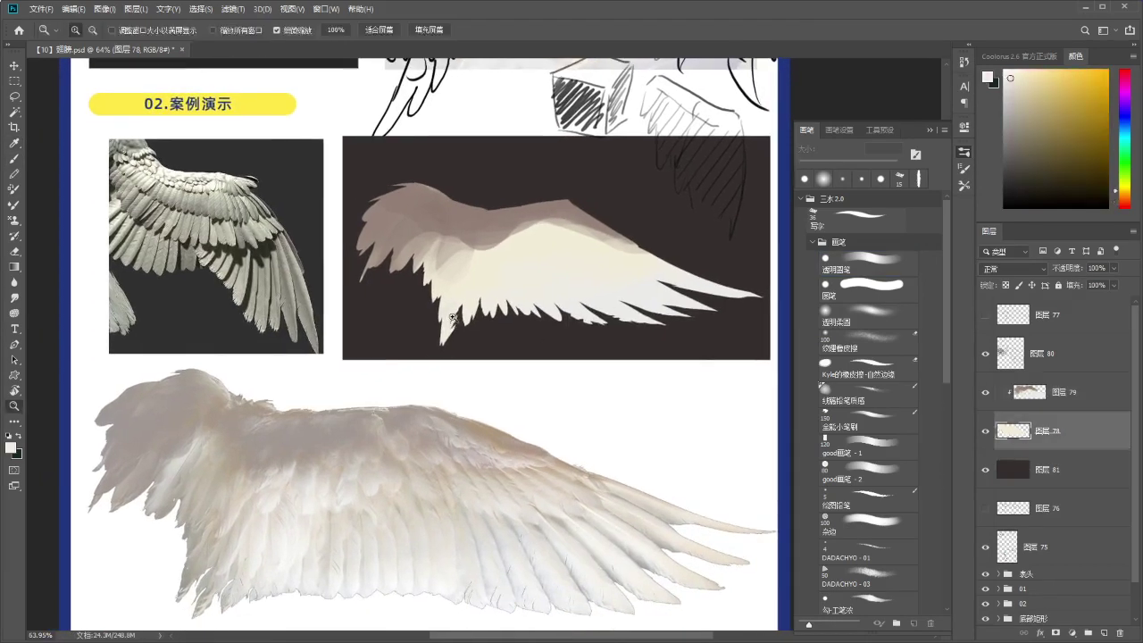
pyautogui.scroll(5, 451, 323)
pyautogui.press('l')
pyautogui.moveTo(432, 353); pyautogui.dragTo(443, 307)
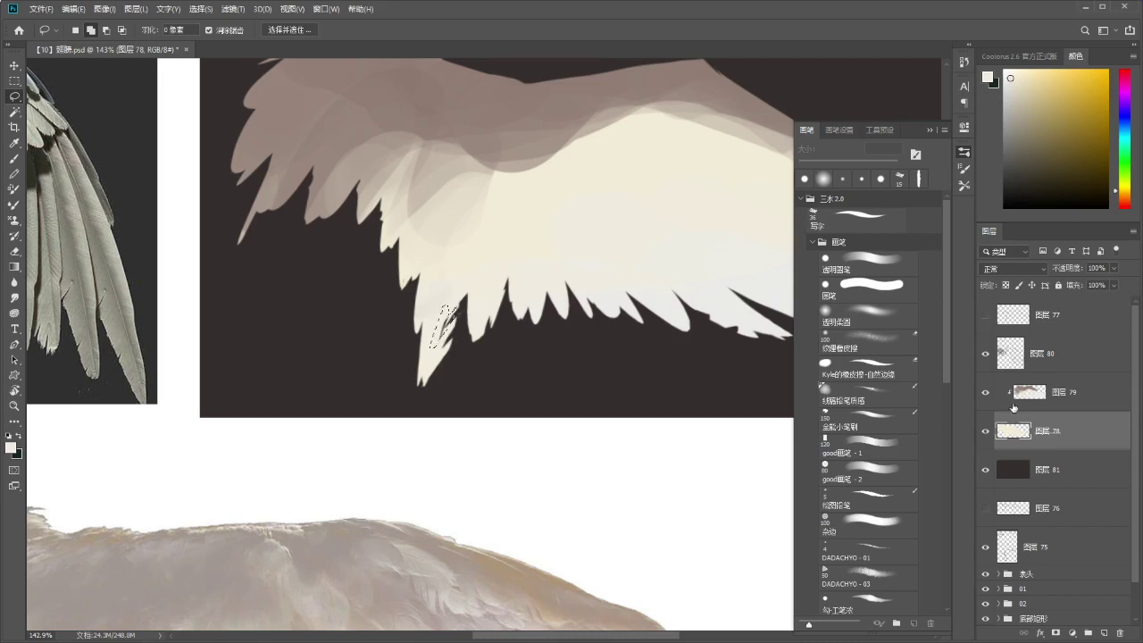
# Hide the clipped shading layer, drop the selection, and clean the notch's edge with a 6 px eraser.
pyautogui.click(985, 392)
pyautogui.press('i')
pyautogui.hotkey('ctrl', 'd')
pyautogui.press('e')
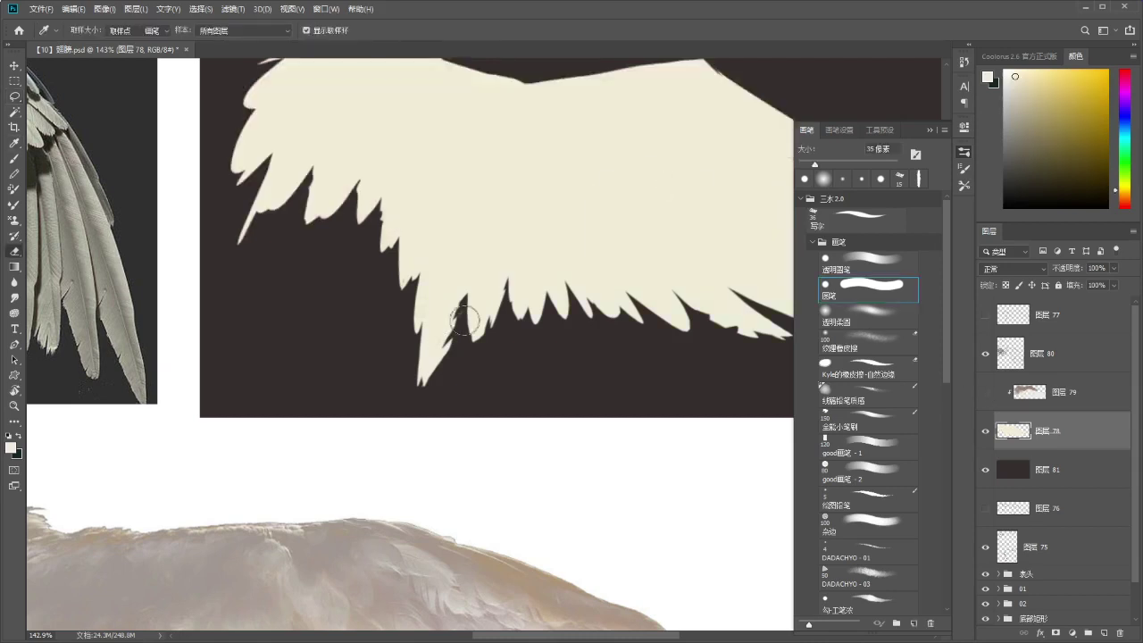
pyautogui.press('[')
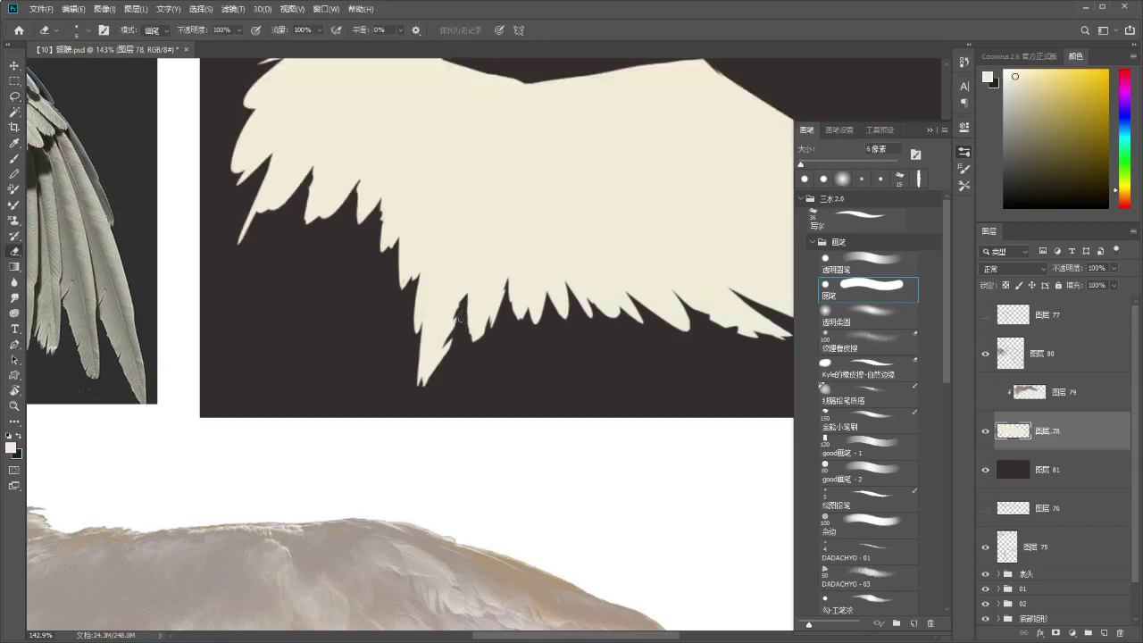
pyautogui.hotkey('ctrl', '0')
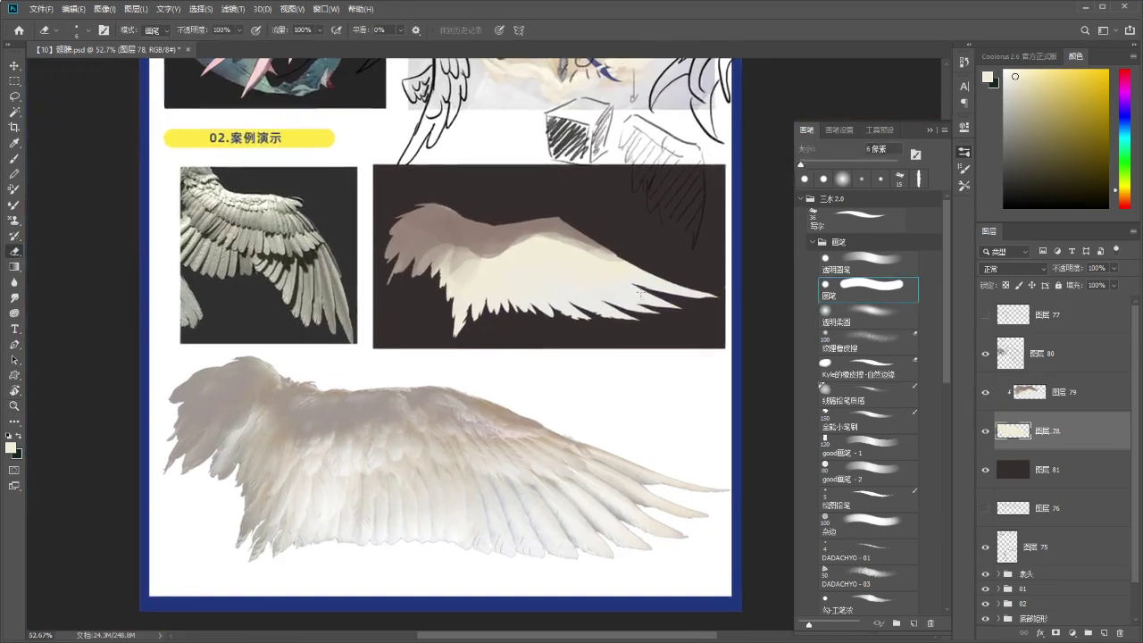
# On the clipped layer 图层 79, paint an orange-brown tint along the wing's upper outer edge.
pyautogui.click(1053, 391)
pyautogui.press('b')
pyautogui.keyDown('alt'); pyautogui.click(469, 264); pyautogui.keyUp('alt')
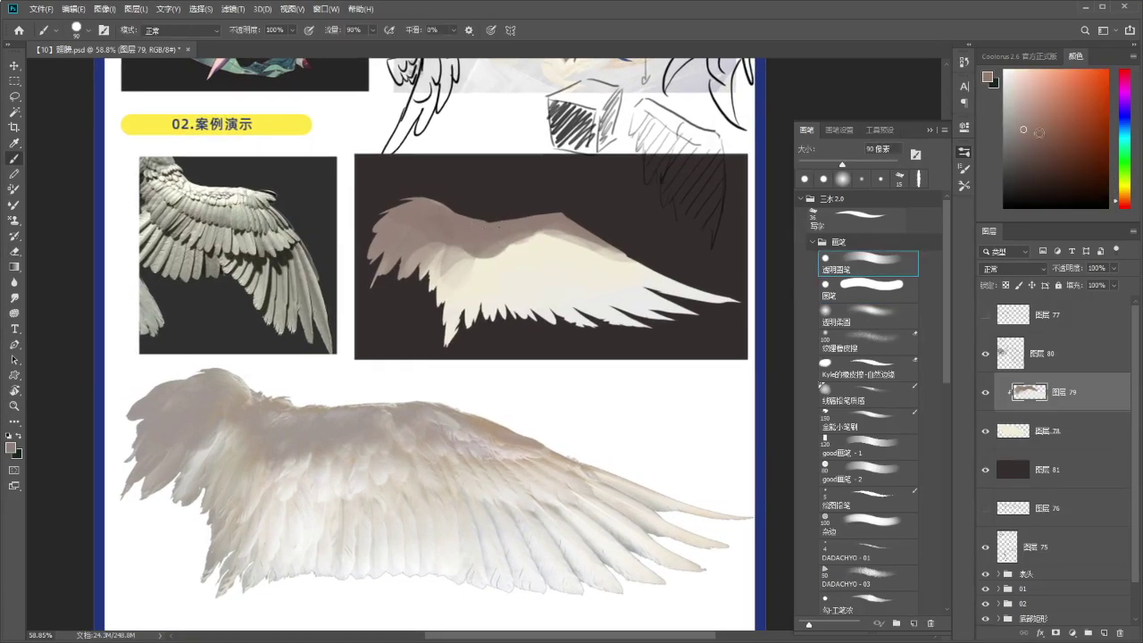
pyautogui.moveTo(1124, 203); pyautogui.dragTo(1126, 200)
pyautogui.moveTo(608, 231); pyautogui.dragTo(561, 207)
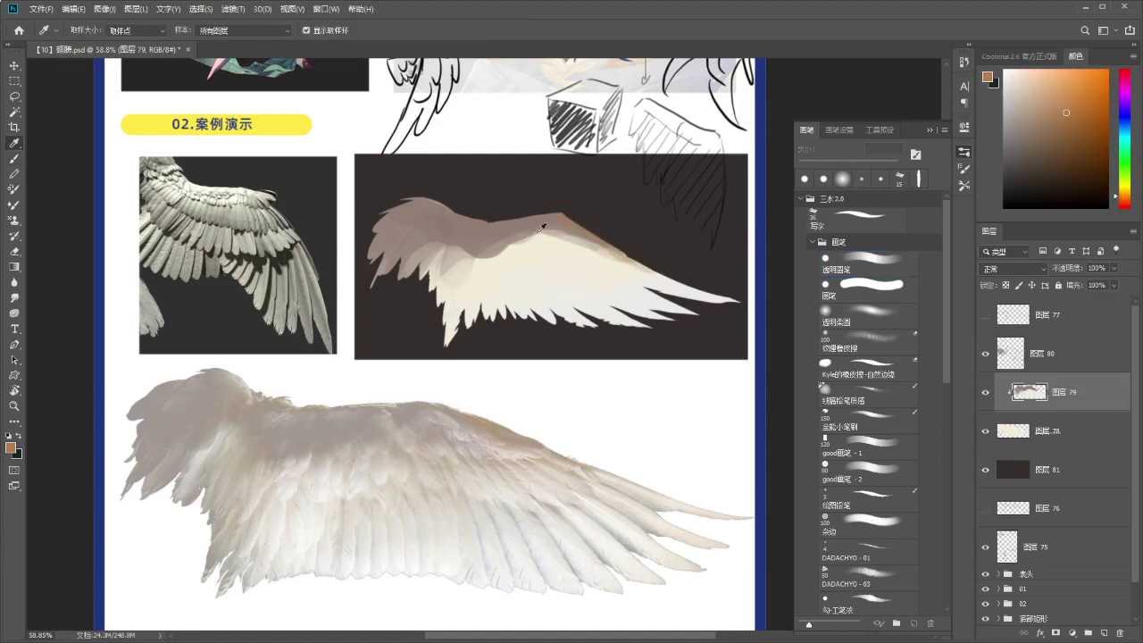
# Reduce the brush to 50 px and dab sampled brown tones as feather shapes below the upper band's bend.
pyautogui.keyDown('alt'); pyautogui.click(547, 216); pyautogui.keyUp('alt')
pyautogui.keyDown('alt'); pyautogui.click(577, 222); pyautogui.keyUp('alt')
pyautogui.press('[')
pyautogui.press('[')
pyautogui.press('[')
pyautogui.press('[')
pyautogui.moveTo(532, 230); pyautogui.dragTo(545, 249)
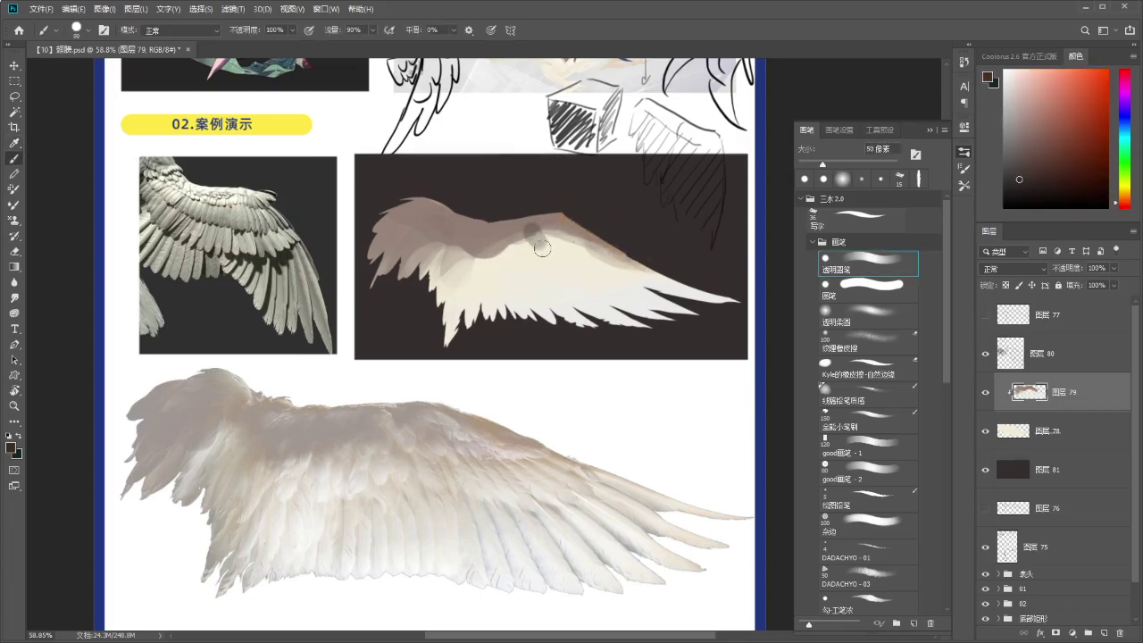
pyautogui.keyDown('alt'); pyautogui.click(569, 214); pyautogui.keyUp('alt')
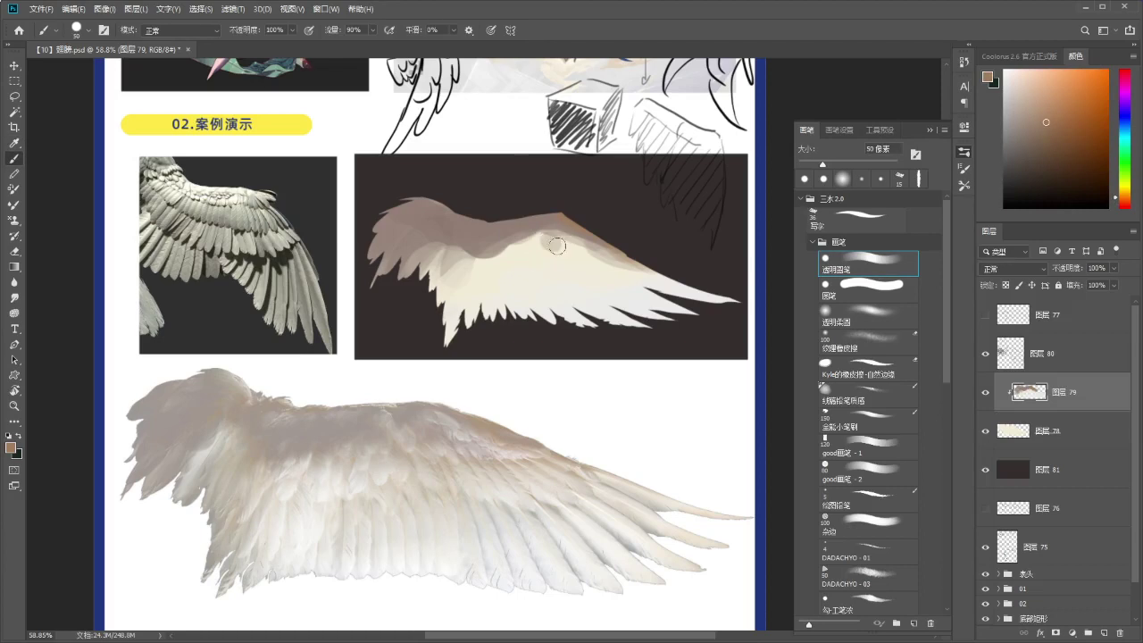
pyautogui.moveTo(558, 244); pyautogui.dragTo(567, 244)
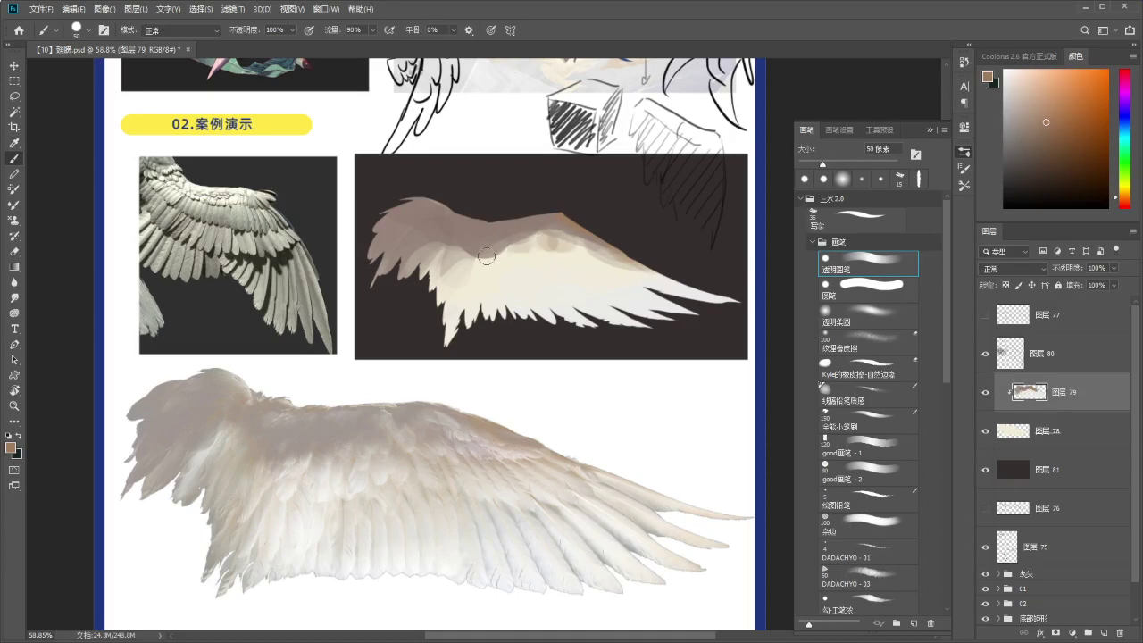
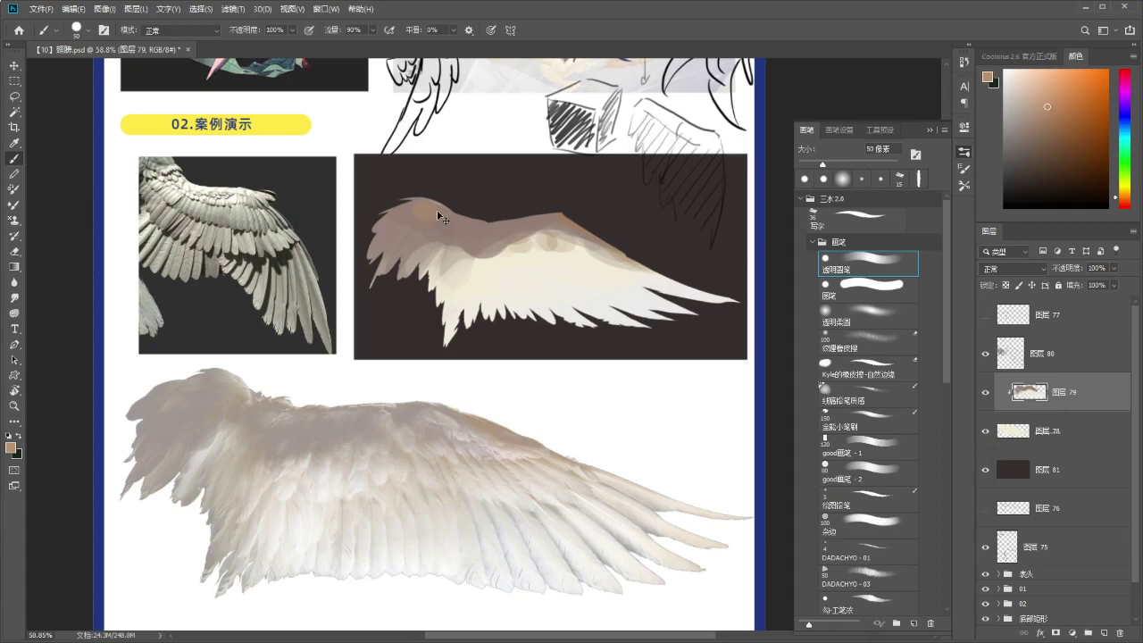
# Extend the orange-brown tint on the wing's shoulder and set the Smudge tool to the 常用柔和涂抹 preset.
pyautogui.moveTo(388, 389); pyautogui.dragTo(376, 378)
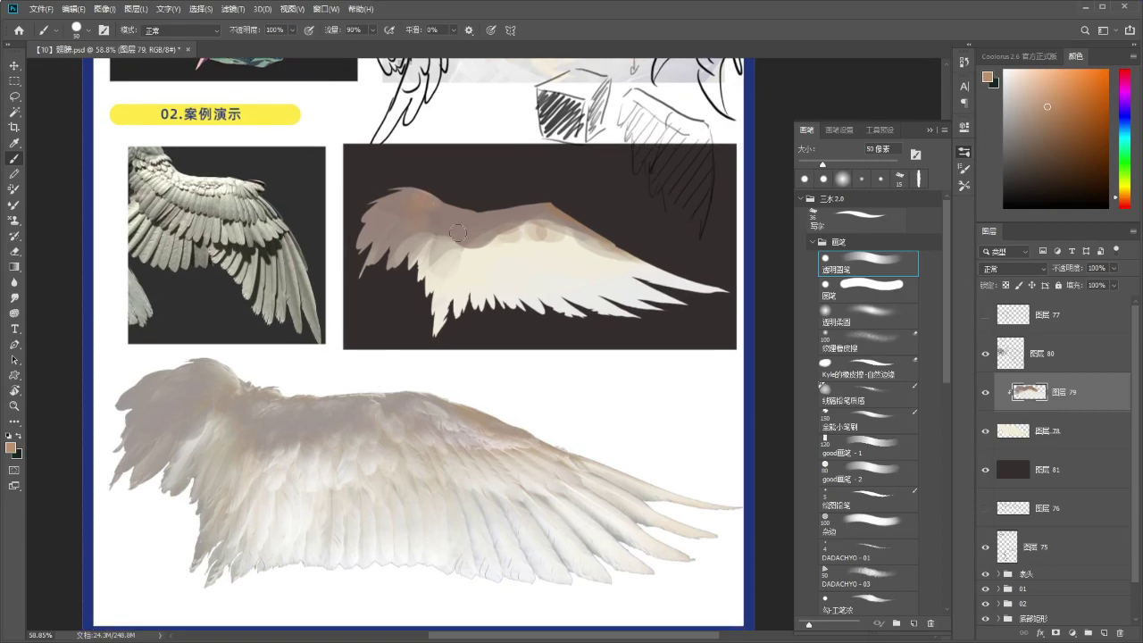
pyautogui.moveTo(407, 207); pyautogui.dragTo(417, 214)
pyautogui.press('r')
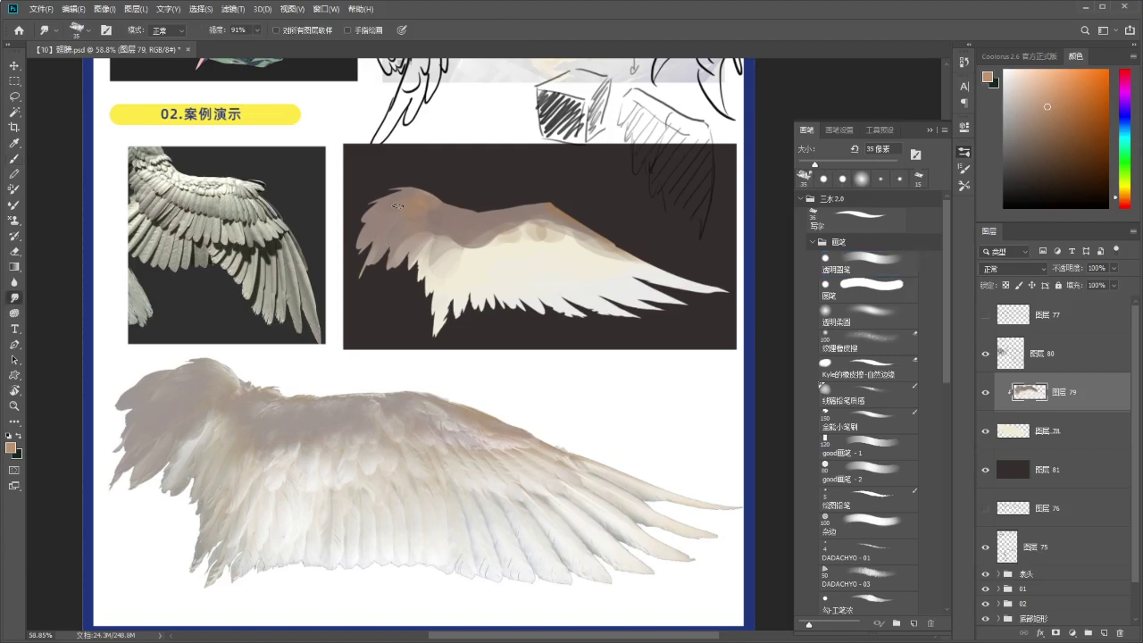
pyautogui.click(812, 243)
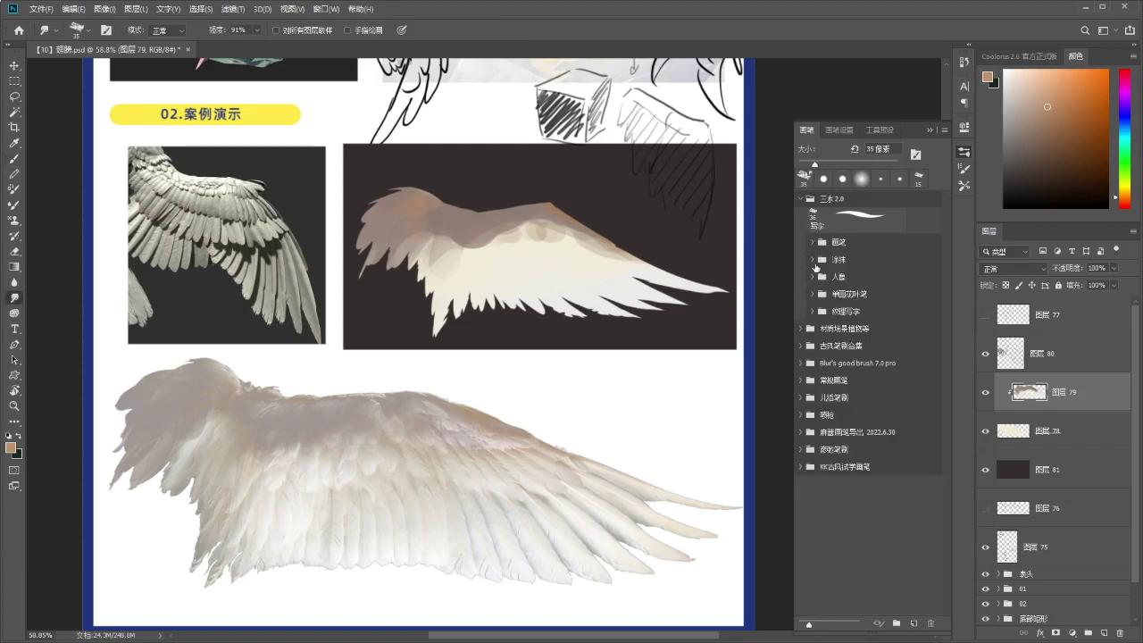
pyautogui.click(815, 260)
pyautogui.click(865, 282)
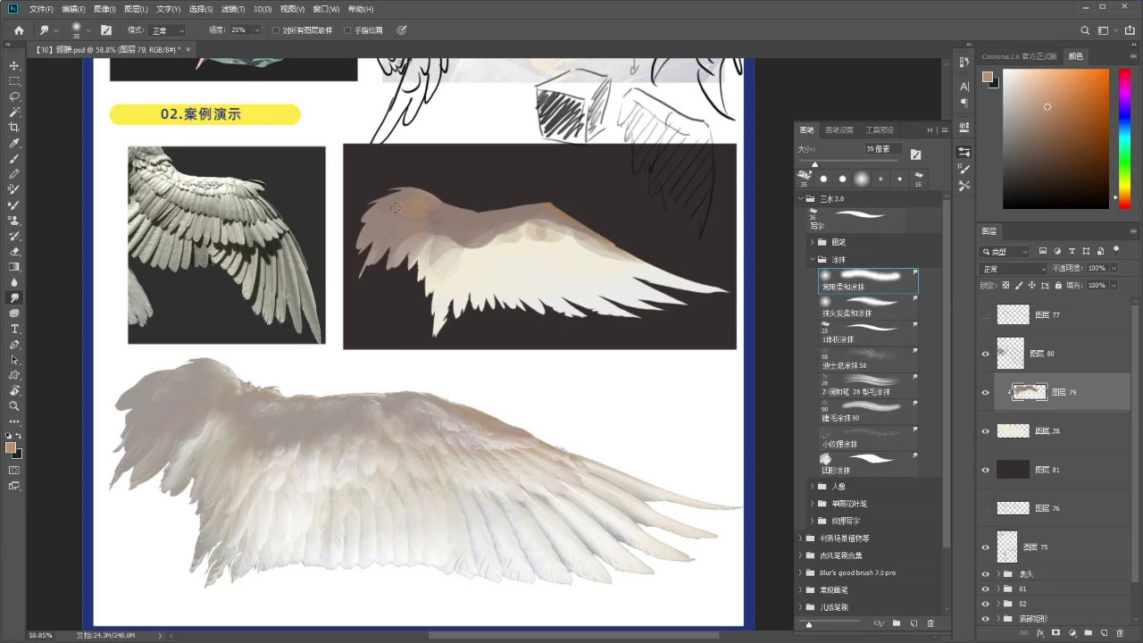
# Dab sampled cream at the bend beside the shoulder with a 35 px brush, and soften it with the Smudge tool.
pyautogui.press('b')
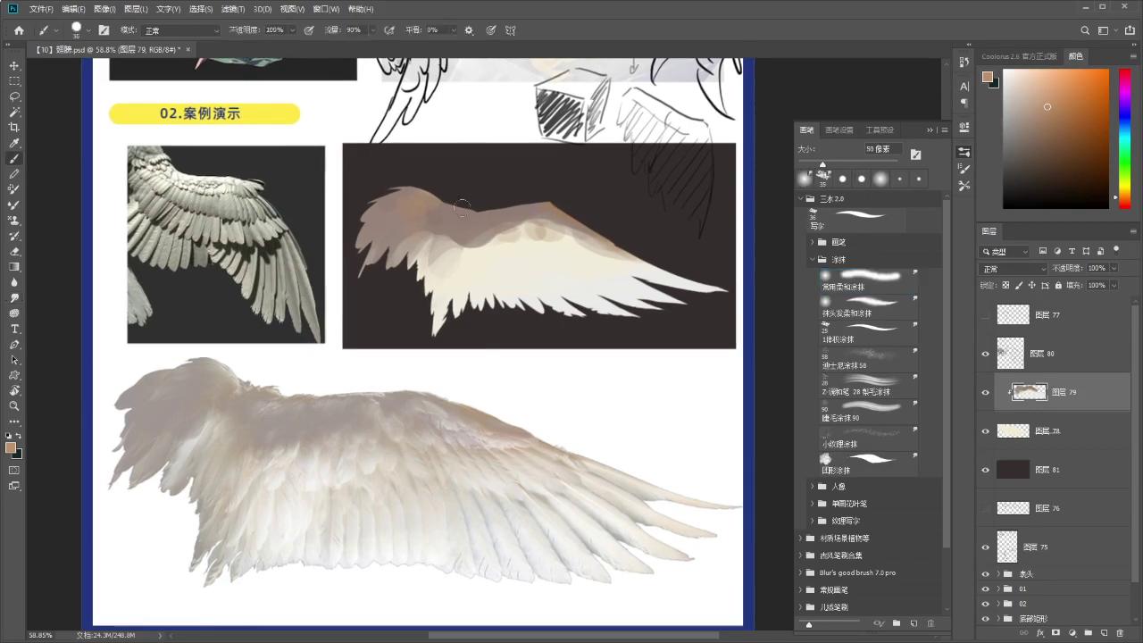
pyautogui.keyDown('alt'); pyautogui.click(499, 255); pyautogui.keyUp('alt')
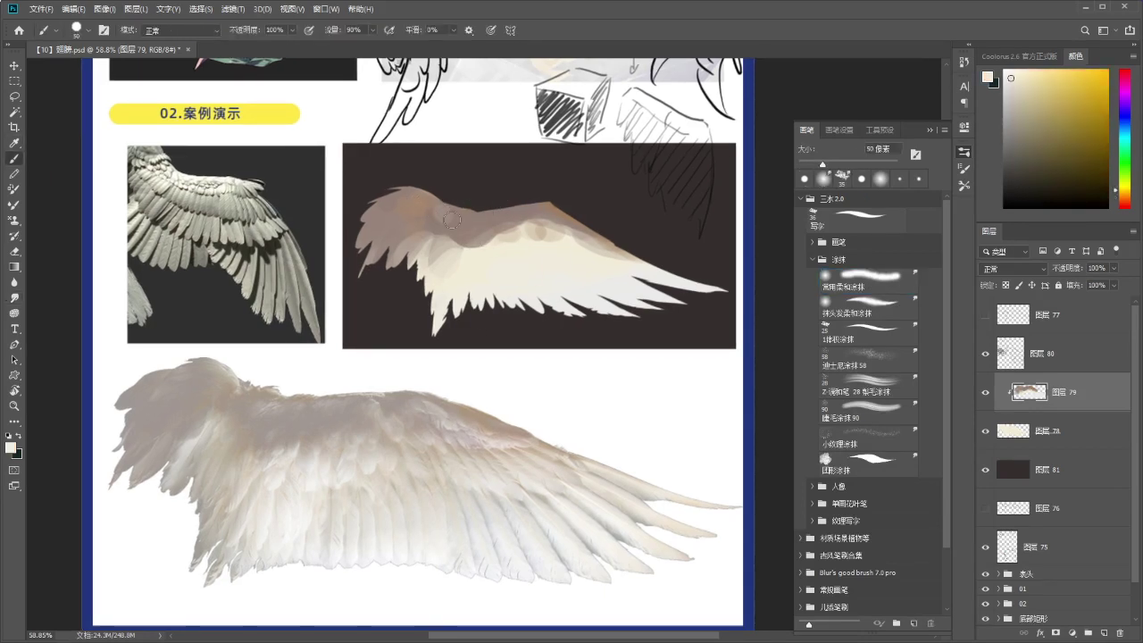
pyautogui.press('[')
pyautogui.press('[')
pyautogui.press('[')
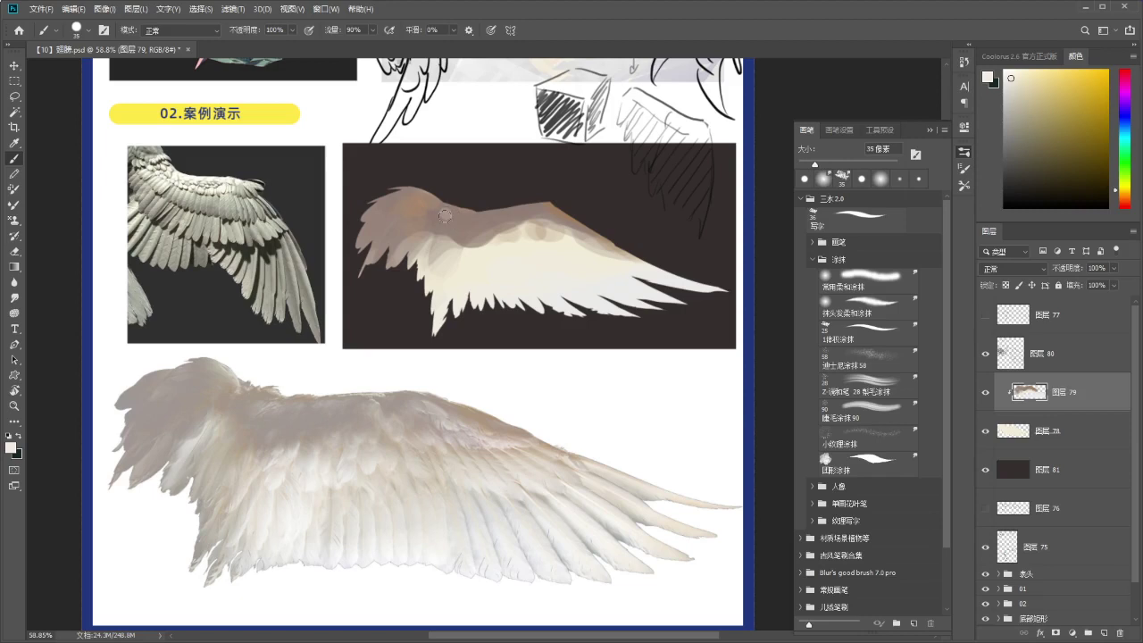
pyautogui.press('r')
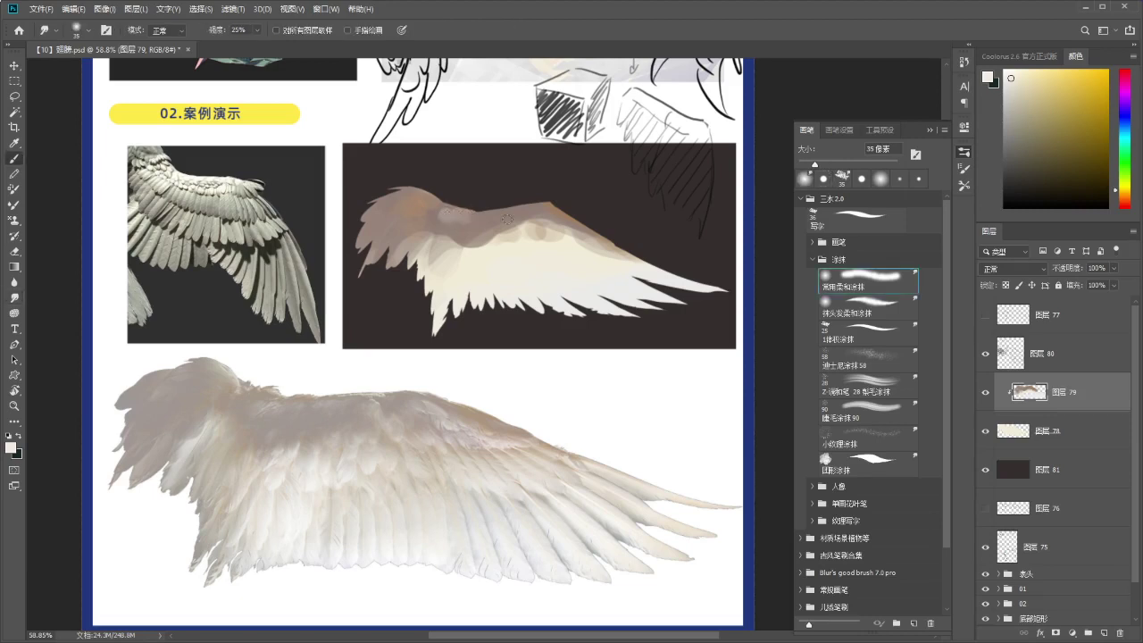
# Paint cool blue-green and sampled grey-brown tones over the bend beside the shoulder on 图层 79.
pyautogui.press('b')
pyautogui.keyDown('alt'); pyautogui.click(480, 216); pyautogui.keyUp('alt')
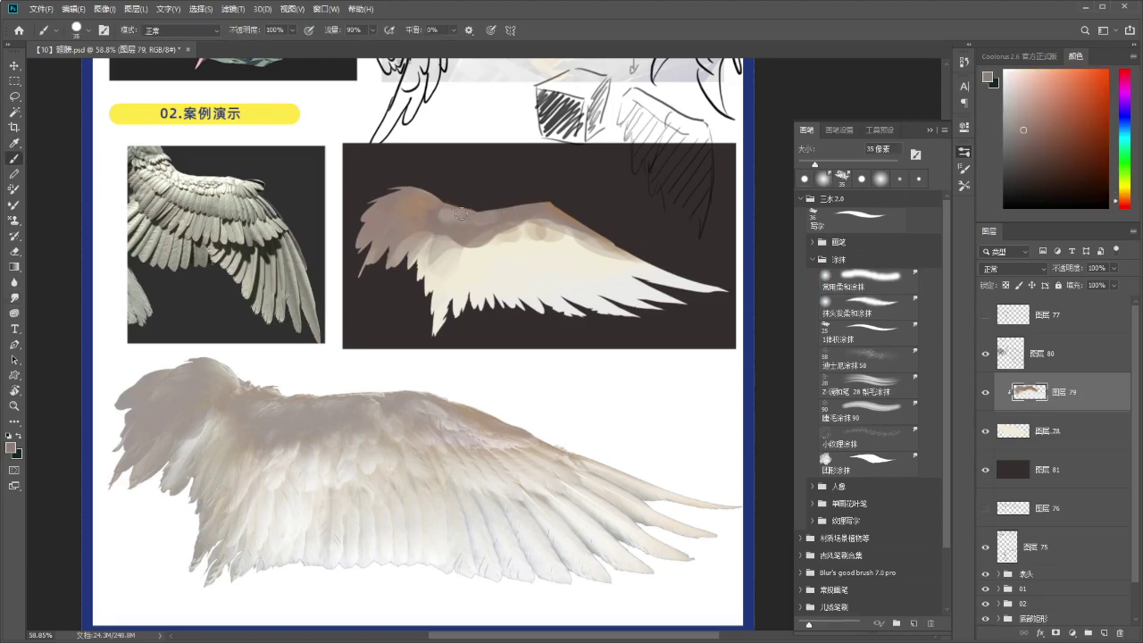
pyautogui.keyDown('alt'); pyautogui.click(493, 218); pyautogui.keyUp('alt')
pyautogui.click(1124, 138)
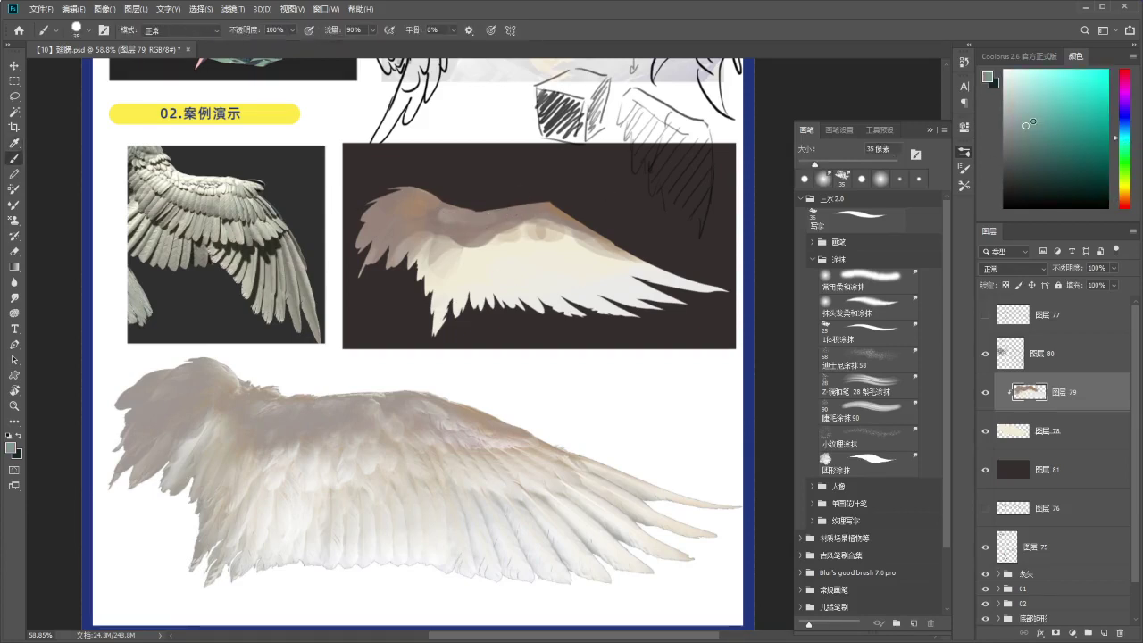
pyautogui.moveTo(1127, 141); pyautogui.dragTo(1125, 131)
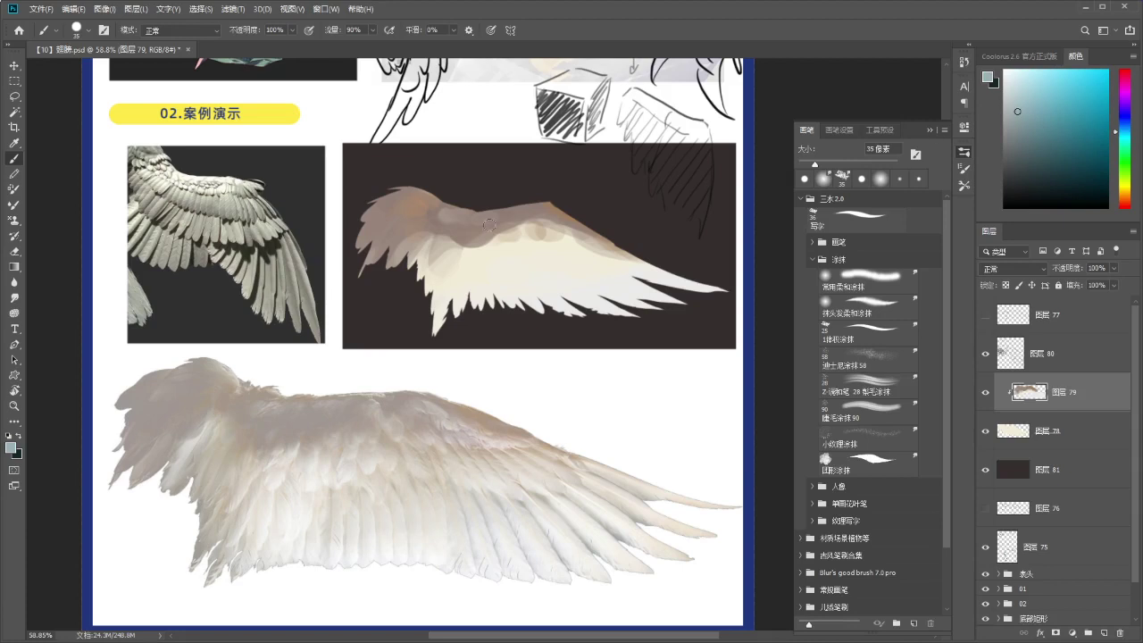
pyautogui.keyDown('alt'); pyautogui.click(453, 228); pyautogui.keyUp('alt')
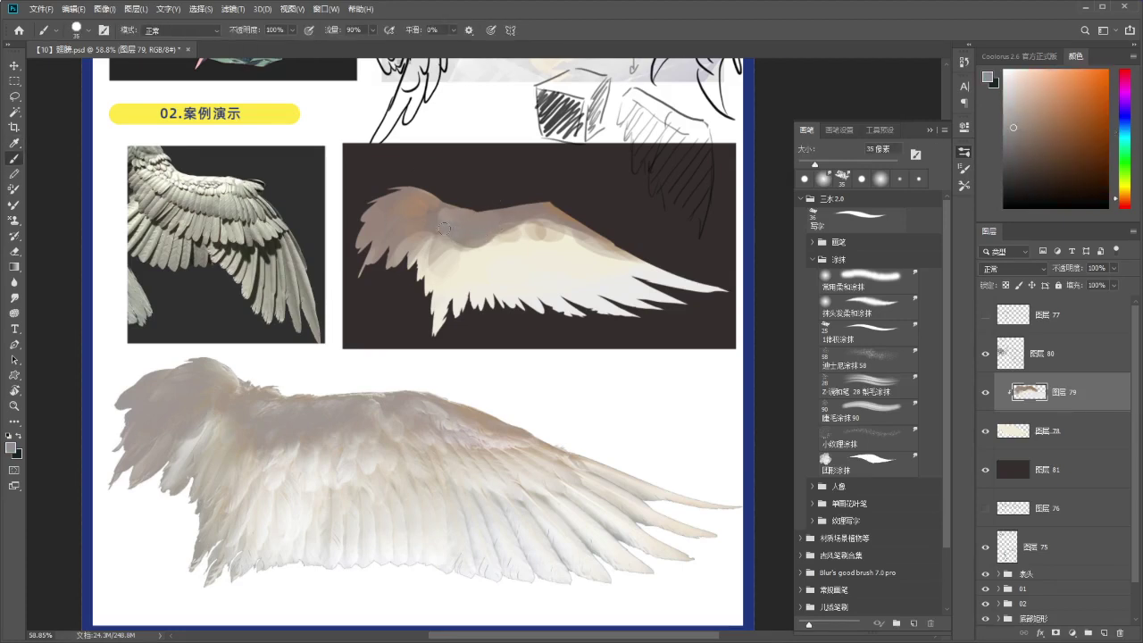
pyautogui.keyDown('alt'); pyautogui.click(446, 225); pyautogui.keyUp('alt')
pyautogui.moveTo(577, 237); pyautogui.dragTo(589, 237)
pyautogui.keyDown('alt'); pyautogui.click(505, 220); pyautogui.keyUp('alt')
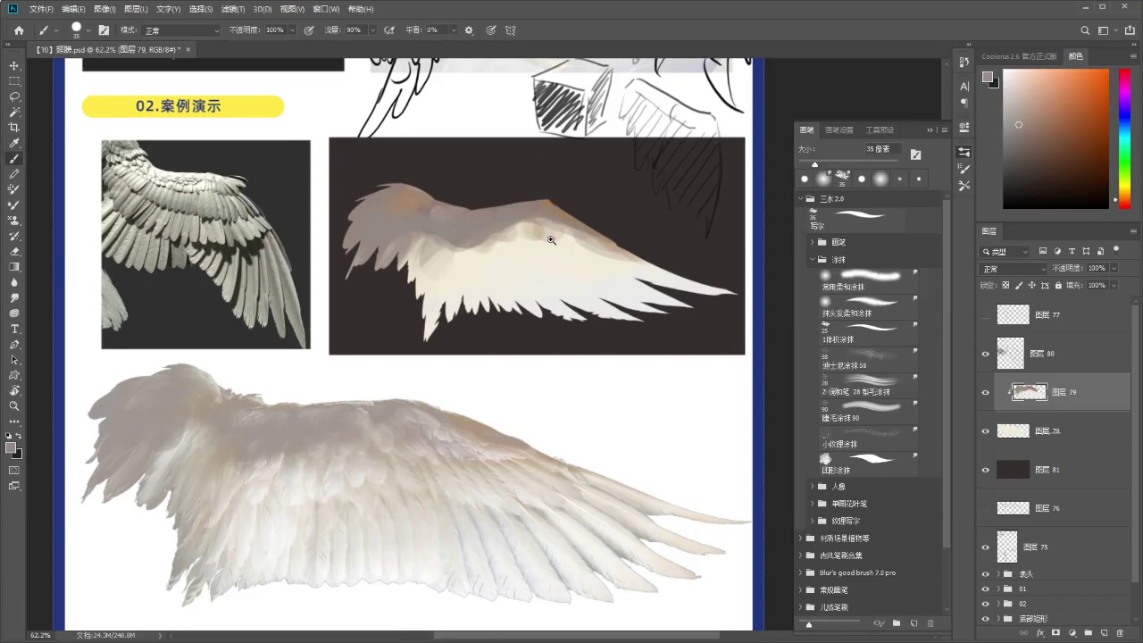
# Add a new layer above 图层 79 and clip it to the wing silhouette.
pyautogui.scroll(1, 568, 221)
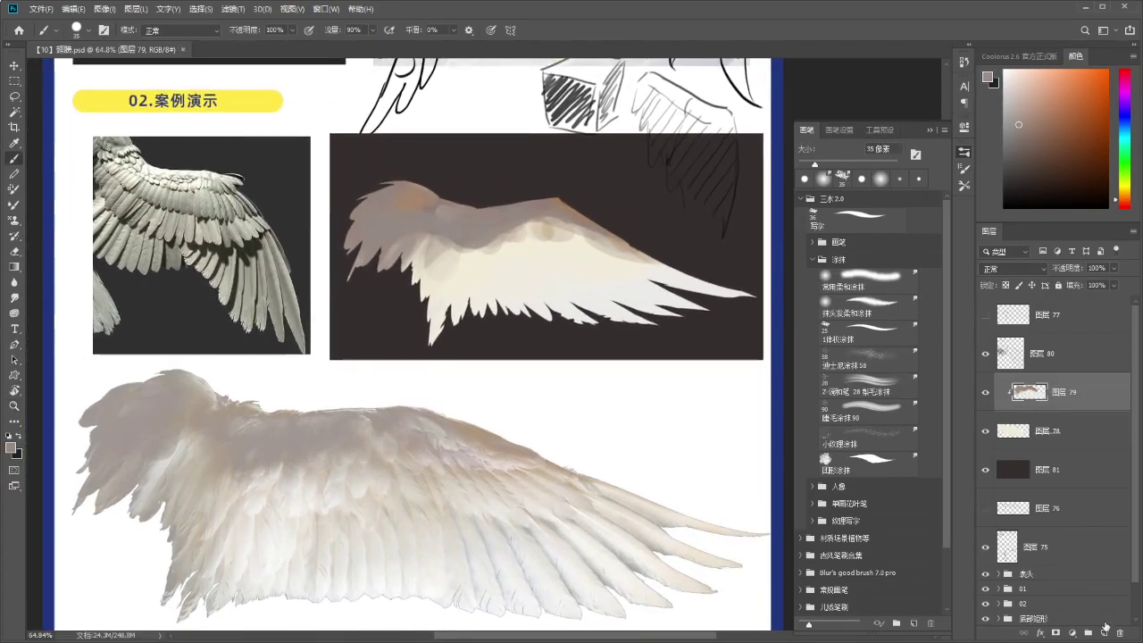
pyautogui.hotkey('ctrl', 'shift', 'alt', 'n')
pyautogui.keyDown('alt'); pyautogui.click(1075, 407); pyautogui.keyUp('alt')
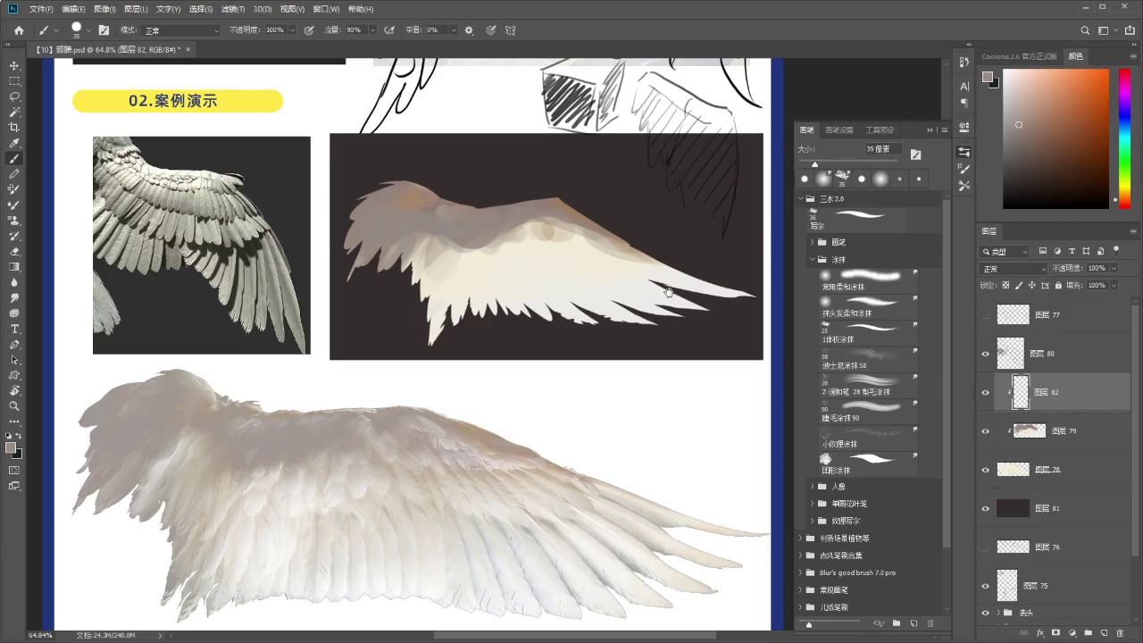
# Show the feather sketch layer 图层 77 to examine the feather rows over the wing, and hide it again.
pyautogui.moveTo(590, 268); pyautogui.dragTo(527, 274)
pyautogui.press('l')
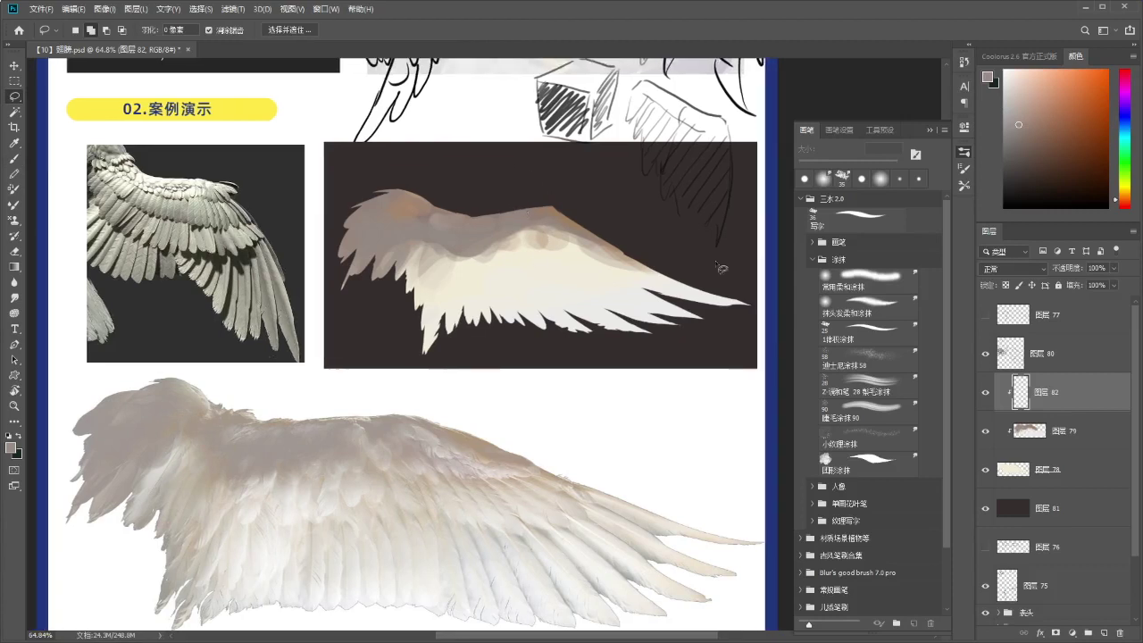
pyautogui.click(986, 316)
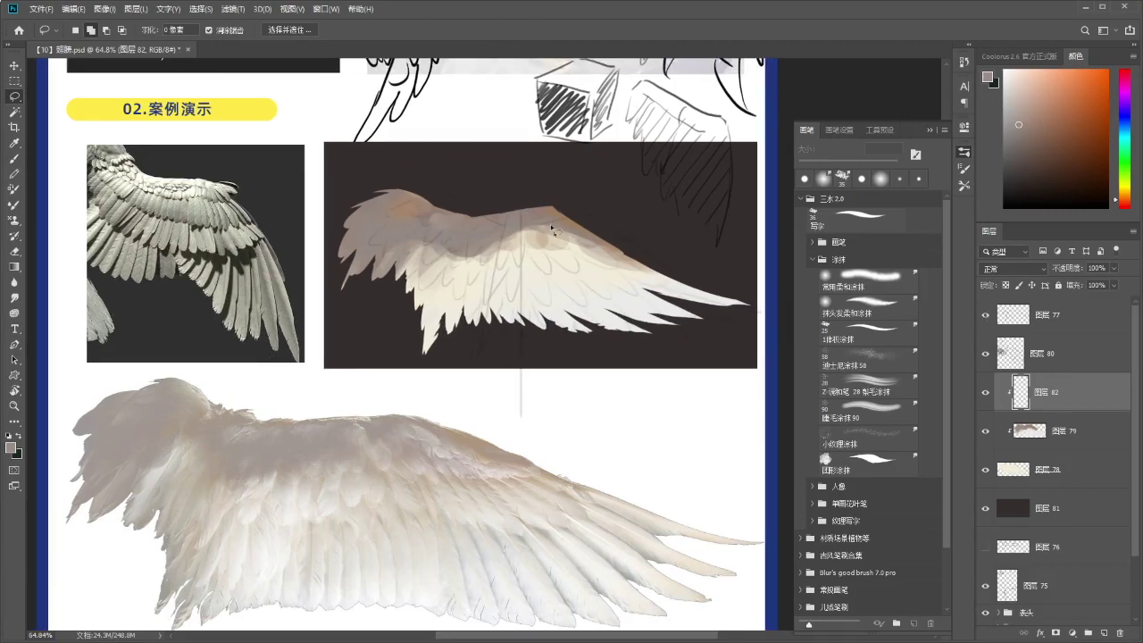
pyautogui.moveTo(551, 283); pyautogui.dragTo(549, 278)
pyautogui.click(985, 316)
pyautogui.moveTo(470, 268); pyautogui.dragTo(473, 273)
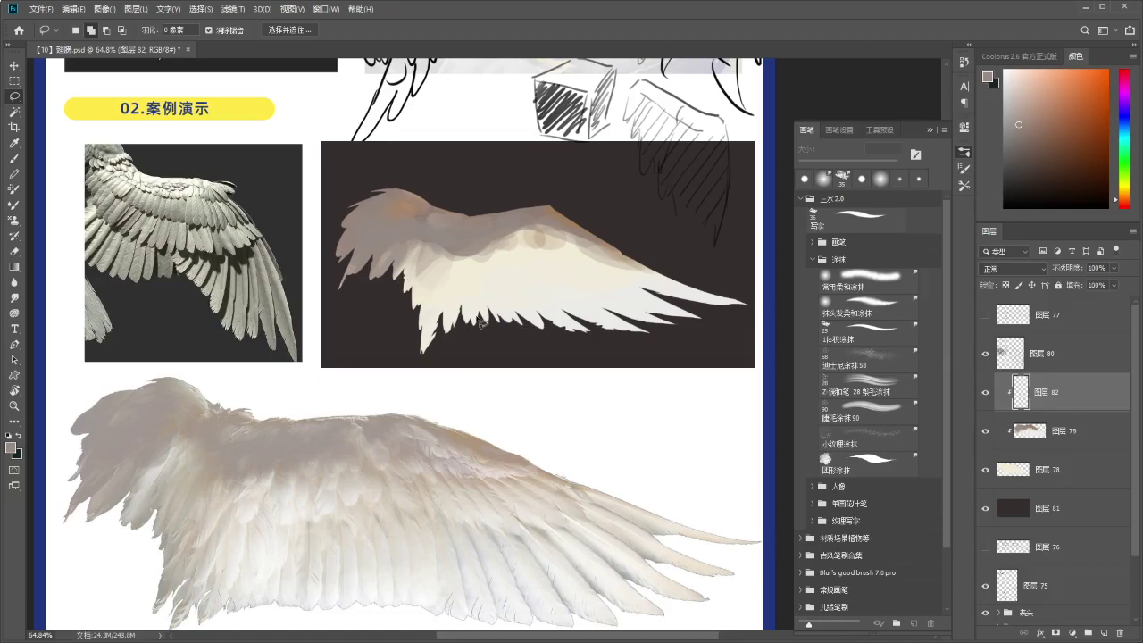
pyautogui.moveTo(714, 288)
pyautogui.mouseDown()
pyautogui.moveTo(769, 311)
pyautogui.moveTo(735, 321)
pyautogui.moveTo(663, 303)
pyautogui.moveTo(632, 264)
pyautogui.mouseUp()
pyautogui.hotkey('ctrl', 'd')
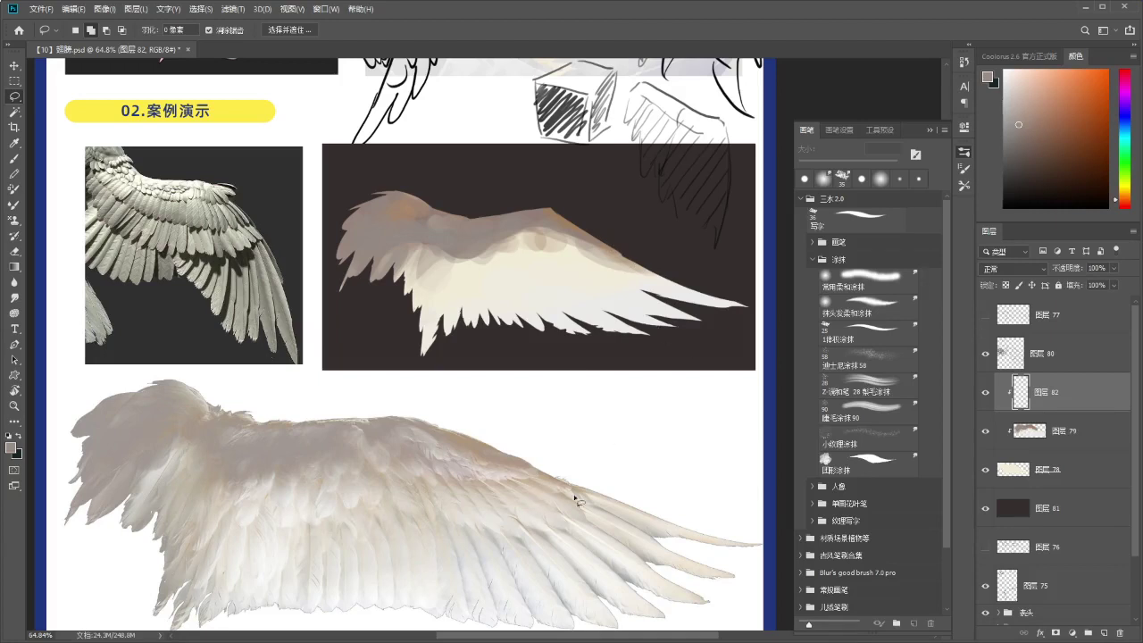
# Lasso a jagged outline of feather tips around the wing's middle row, from the shoulder to the outer edge.
pyautogui.moveTo(608, 242)
pyautogui.mouseDown()
pyautogui.moveTo(648, 291)
pyautogui.moveTo(623, 250)
pyautogui.moveTo(521, 181)
pyautogui.moveTo(596, 254)
pyautogui.moveTo(570, 249)
pyautogui.moveTo(493, 186)
pyautogui.mouseUp()
pyautogui.moveTo(552, 282); pyautogui.dragTo(541, 280)
pyautogui.moveTo(497, 211)
pyautogui.mouseDown()
pyautogui.moveTo(546, 281)
pyautogui.moveTo(513, 268)
pyautogui.moveTo(539, 285)
pyautogui.moveTo(517, 285)
pyautogui.moveTo(513, 271)
pyautogui.mouseUp()
pyautogui.moveTo(469, 240)
pyautogui.mouseDown()
pyautogui.moveTo(478, 286)
pyautogui.moveTo(487, 251)
pyautogui.moveTo(511, 267)
pyautogui.moveTo(505, 222)
pyautogui.mouseUp()
pyautogui.moveTo(464, 284); pyautogui.dragTo(463, 256)
pyautogui.moveTo(468, 253)
pyautogui.mouseDown()
pyautogui.moveTo(475, 264)
pyautogui.moveTo(484, 251)
pyautogui.moveTo(464, 228)
pyautogui.mouseUp()
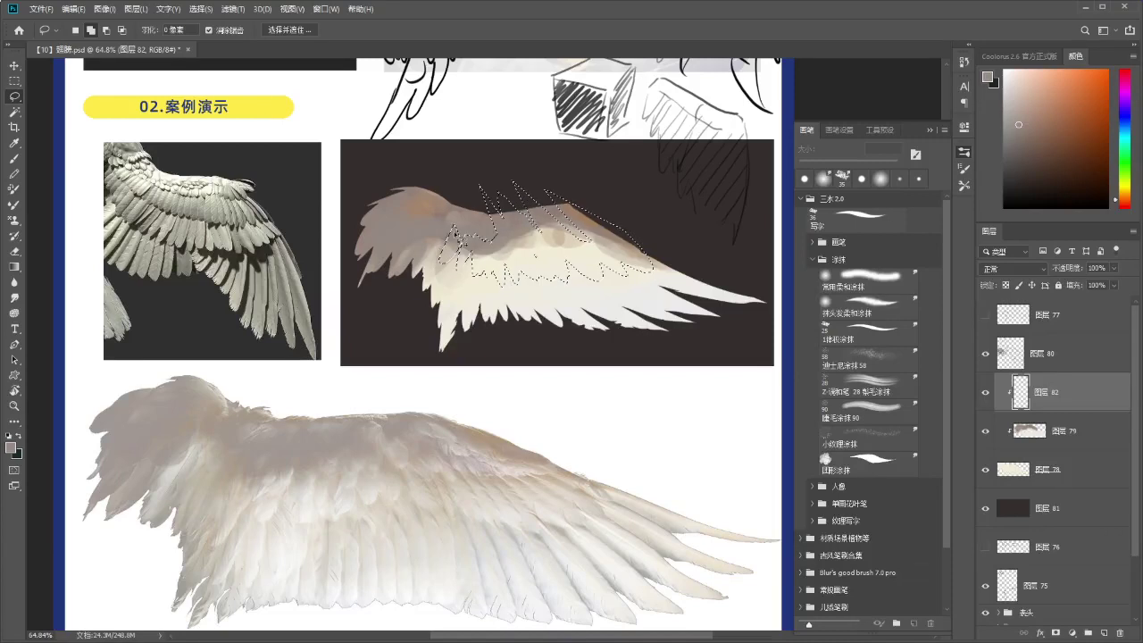
pyautogui.moveTo(426, 249); pyautogui.dragTo(439, 196)
pyautogui.moveTo(553, 282); pyautogui.dragTo(546, 271)
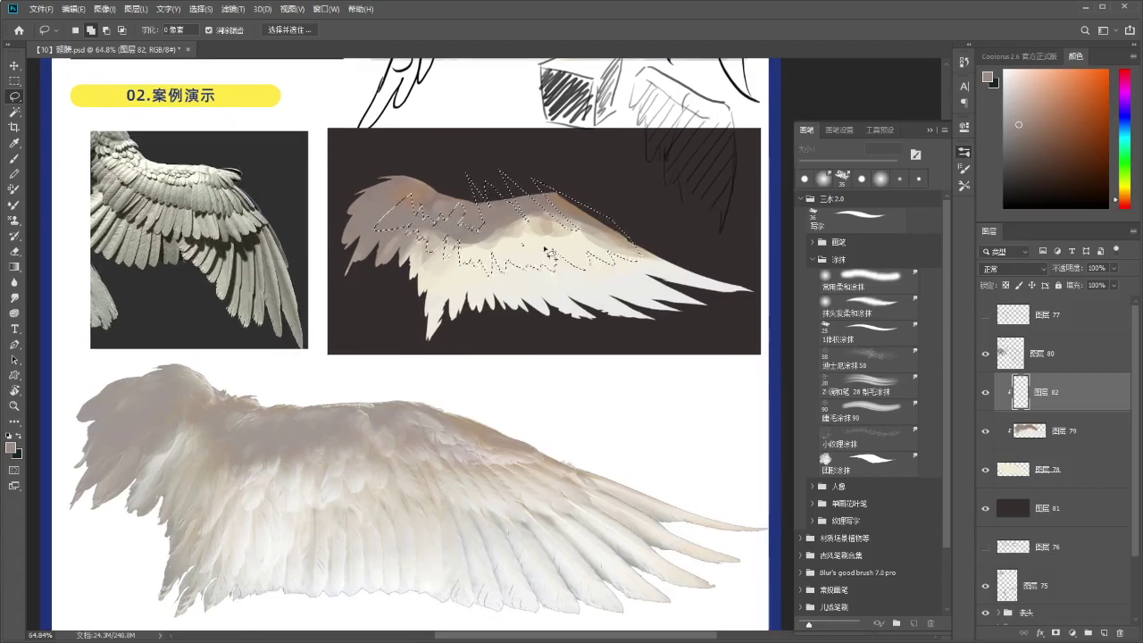
pyautogui.moveTo(637, 259); pyautogui.dragTo(615, 261)
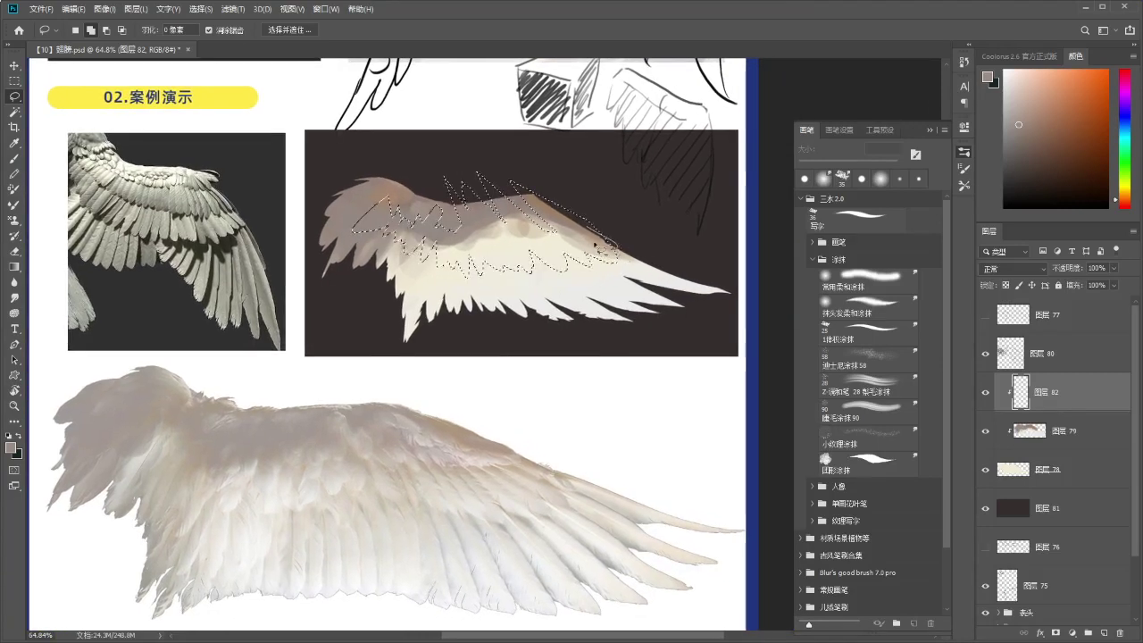
pyautogui.moveTo(579, 204); pyautogui.dragTo(589, 215)
pyautogui.moveTo(610, 234); pyautogui.dragTo(648, 233)
# Invert the selection, brush sampled grey-brown shadows below the jagged feather edge at 35 px, and deselect.
pyautogui.press('b')
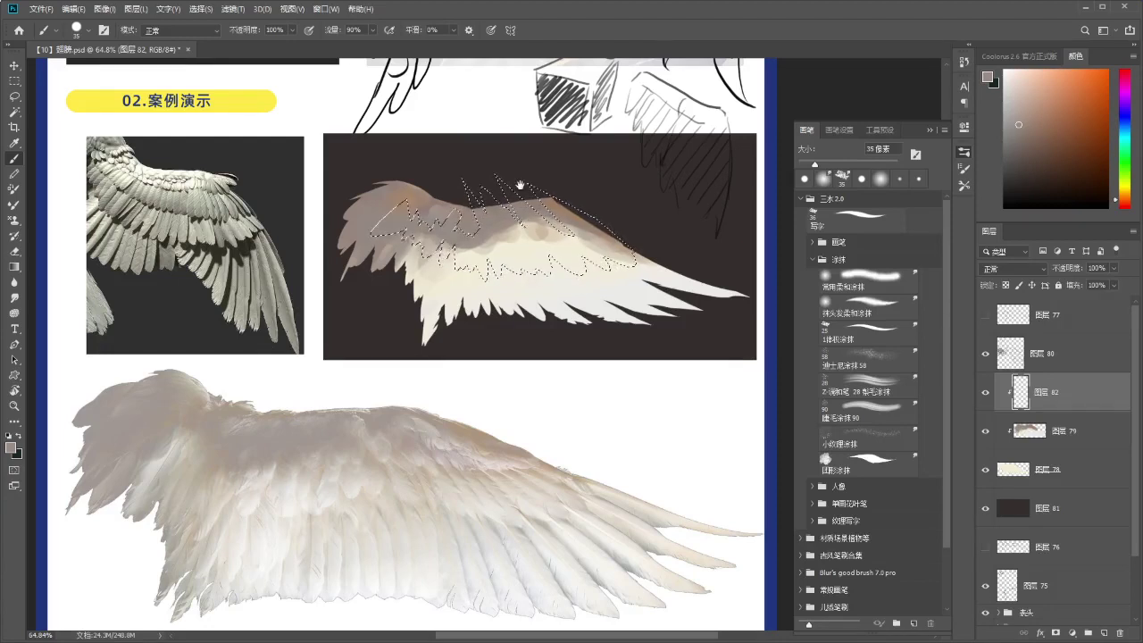
pyautogui.moveTo(593, 269); pyautogui.dragTo(591, 270)
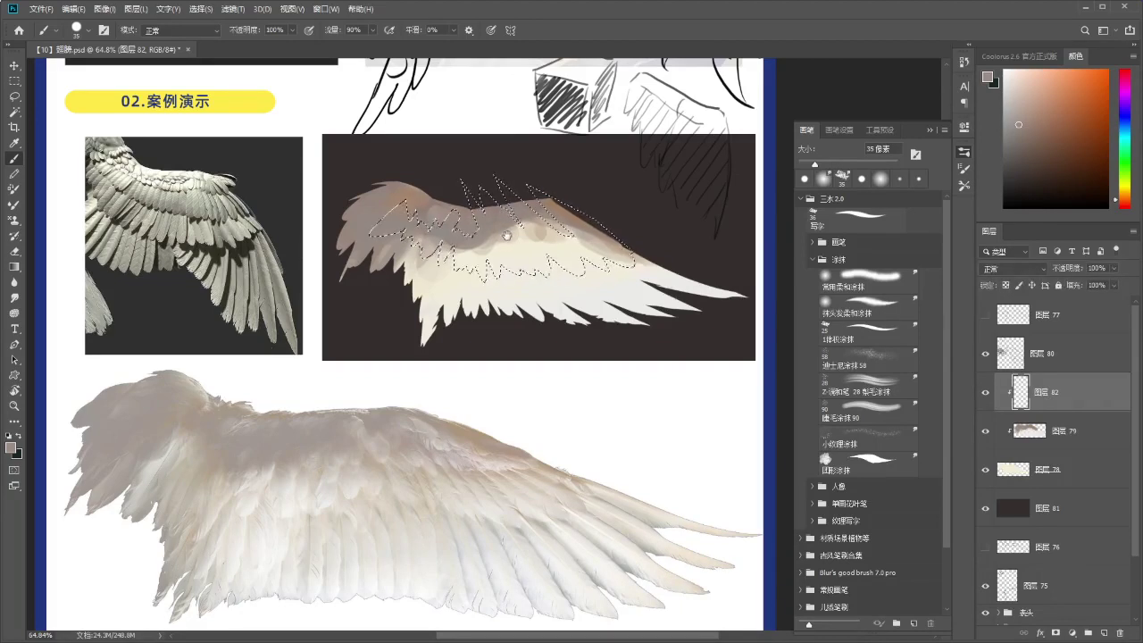
pyautogui.moveTo(506, 235); pyautogui.dragTo(502, 242)
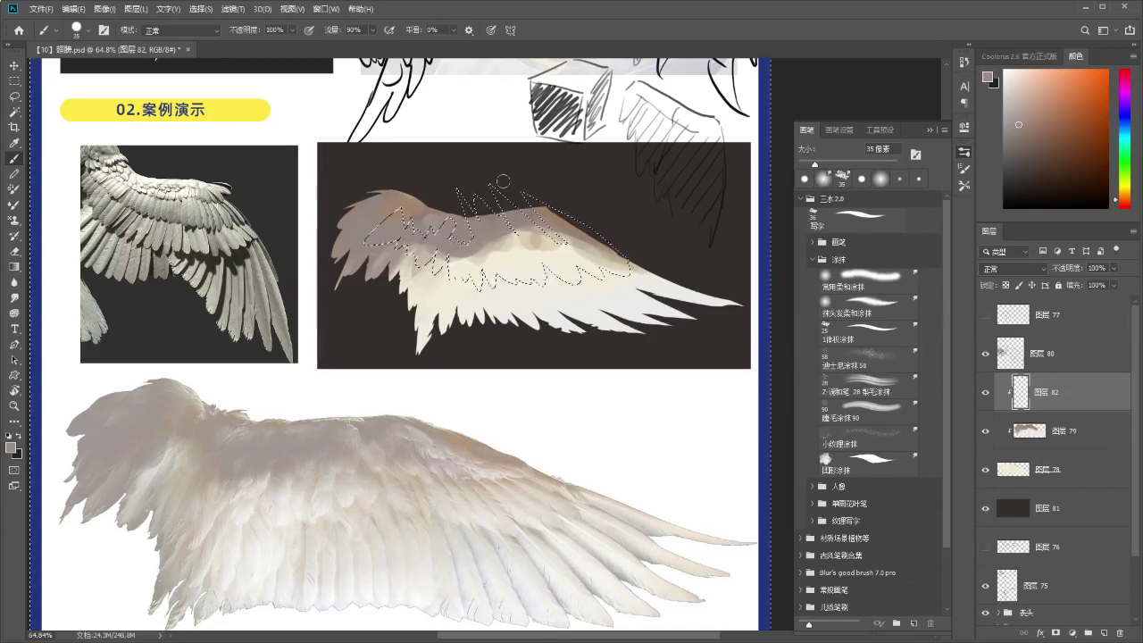
pyautogui.press('alt')
pyautogui.keyDown('alt'); pyautogui.click(552, 238); pyautogui.keyUp('alt')
pyautogui.moveTo(546, 248)
pyautogui.mouseDown()
pyautogui.moveTo(613, 284)
pyautogui.moveTo(576, 278)
pyautogui.mouseUp()
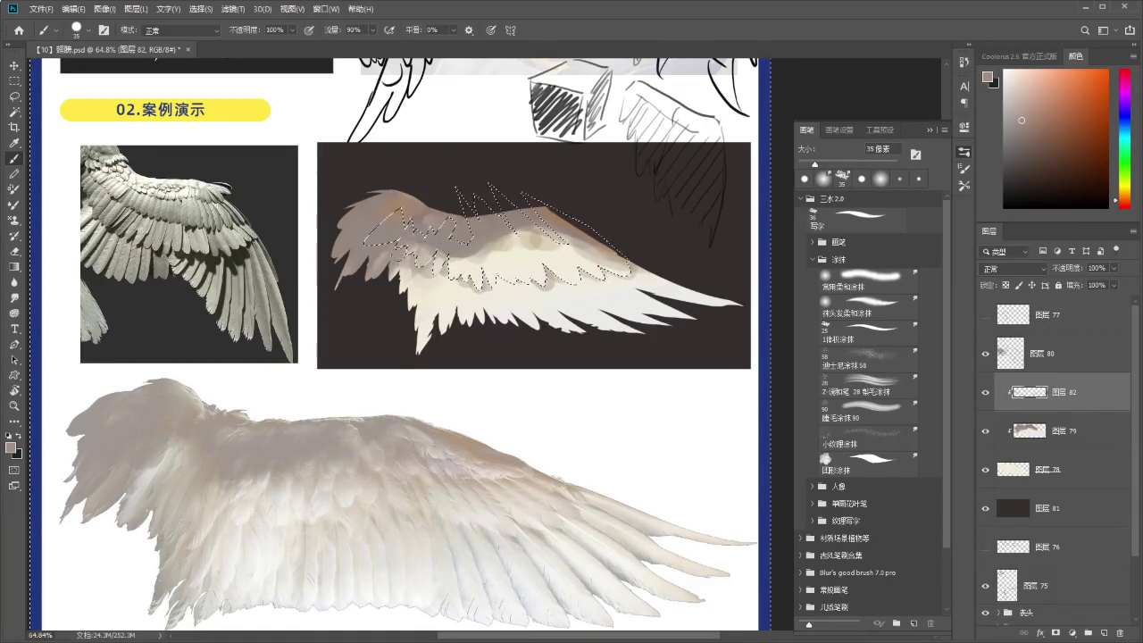
pyautogui.hotkey('ctrl', 'z')
pyautogui.moveTo(516, 272); pyautogui.dragTo(549, 232)
pyautogui.hotkey('ctrl', 'd')
# Undo the shadow strokes and the selection inversion, restoring the feather-row selection.
pyautogui.moveTo(609, 169); pyautogui.dragTo(585, 176)
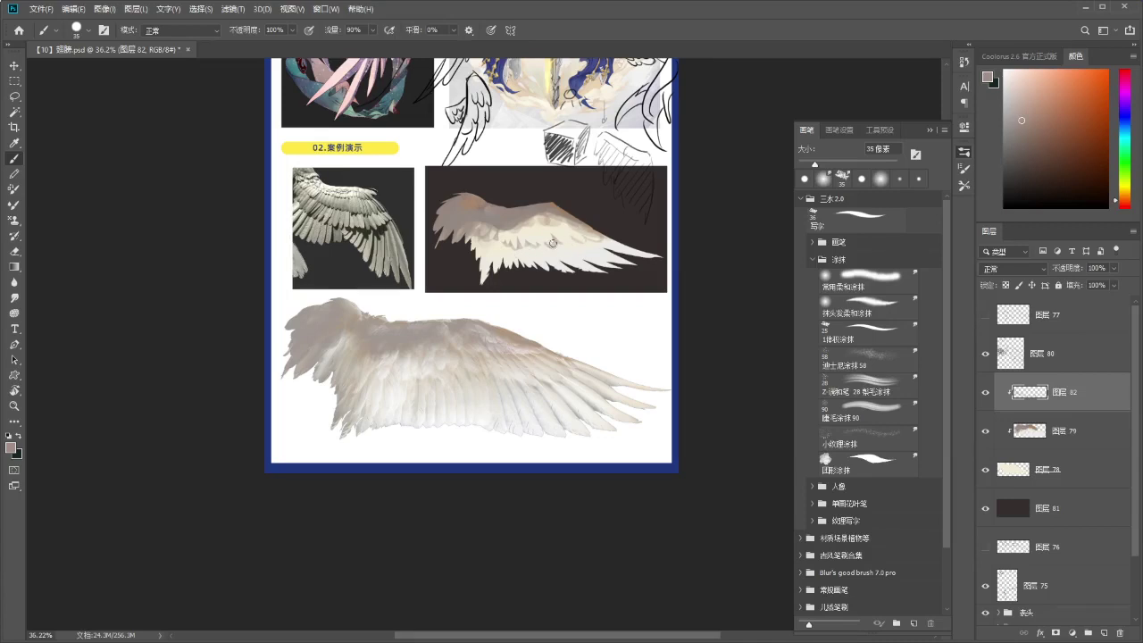
pyautogui.press('z')
pyautogui.moveTo(551, 259); pyautogui.dragTo(564, 271)
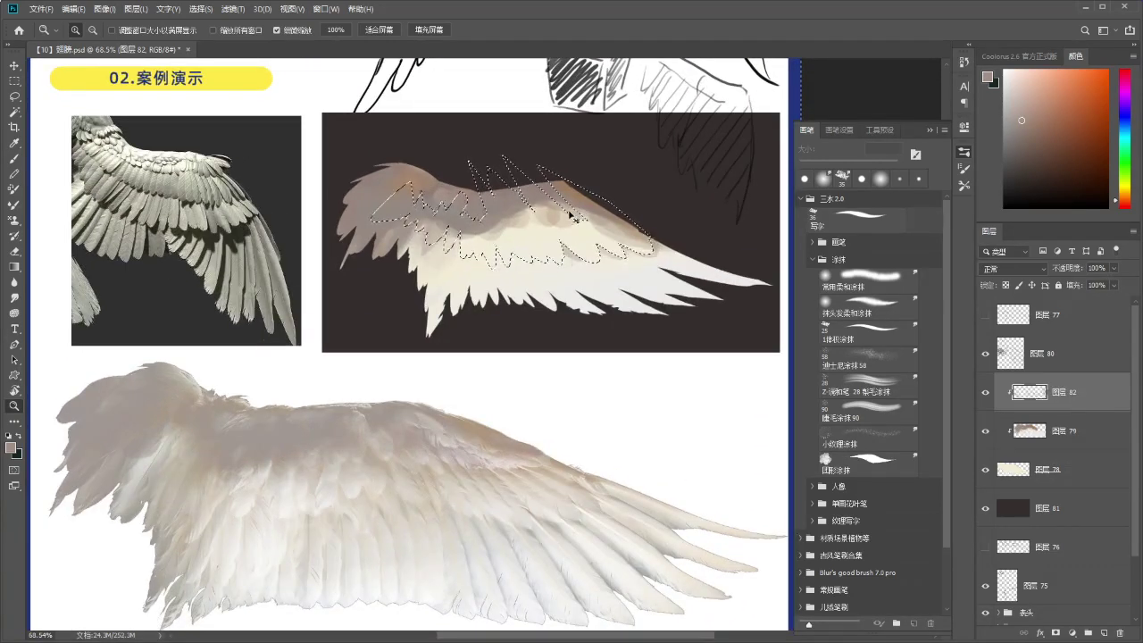
pyautogui.hotkey('ctrl', 'z')
# Paint sampled beige and light orange tones inside the feather-row selection with a brush of up to 80 px, and deselect to check it.
pyautogui.moveTo(609, 204); pyautogui.dragTo(623, 279)
pyautogui.press('i')
pyautogui.click(623, 279)
pyautogui.press('b')
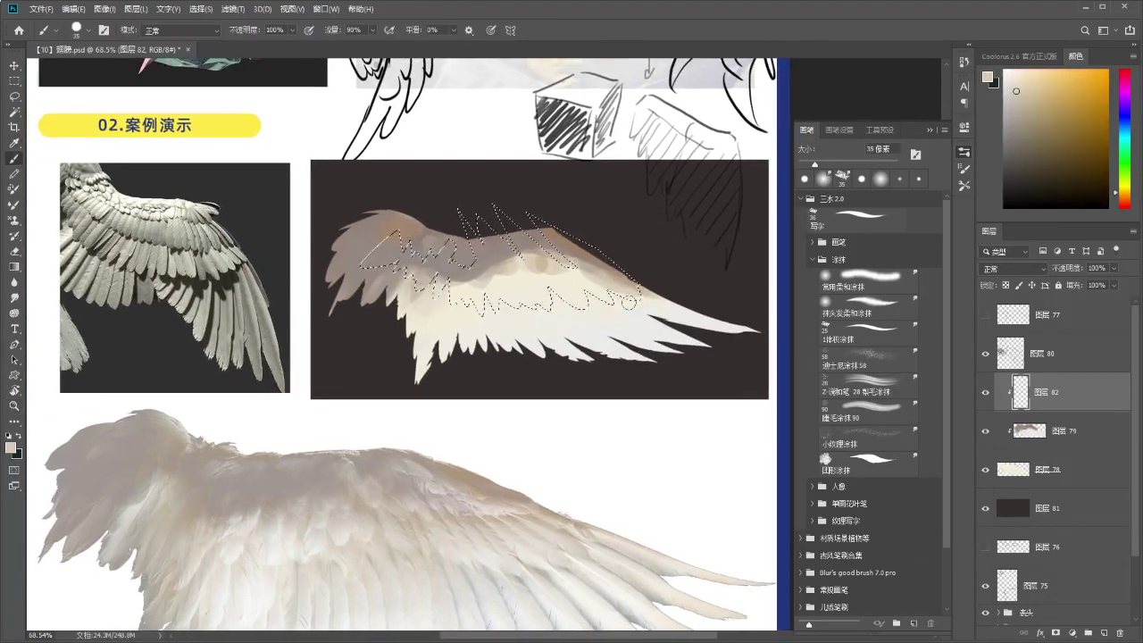
pyautogui.moveTo(618, 272)
pyautogui.mouseDown()
pyautogui.moveTo(627, 295)
pyautogui.moveTo(600, 300)
pyautogui.moveTo(489, 282)
pyautogui.moveTo(465, 295)
pyautogui.moveTo(473, 259)
pyautogui.mouseUp()
pyautogui.keyDown('alt'); pyautogui.click(624, 285); pyautogui.keyUp('alt')
pyautogui.click(574, 229)
pyautogui.press('b')
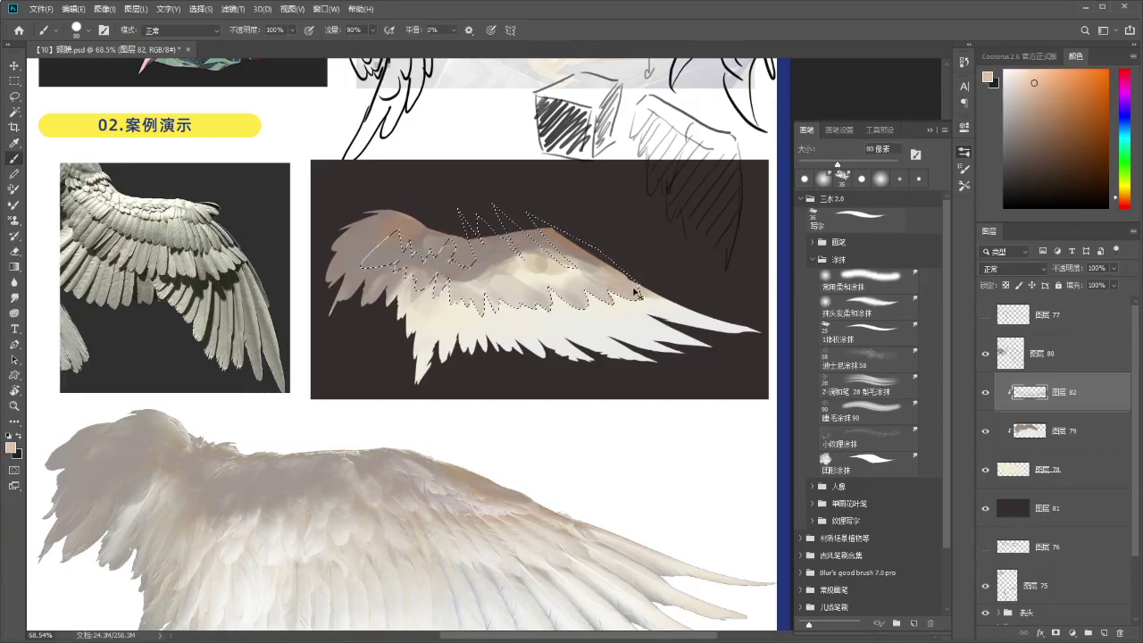
pyautogui.scroll(-4, 594, 320)
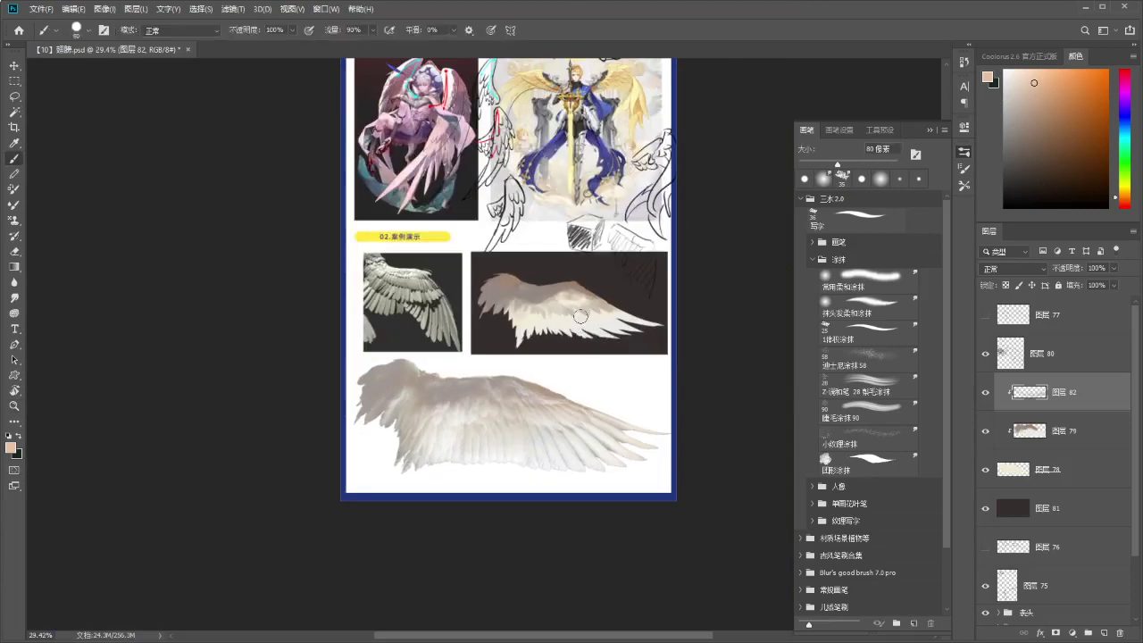
pyautogui.moveTo(601, 256); pyautogui.dragTo(594, 392)
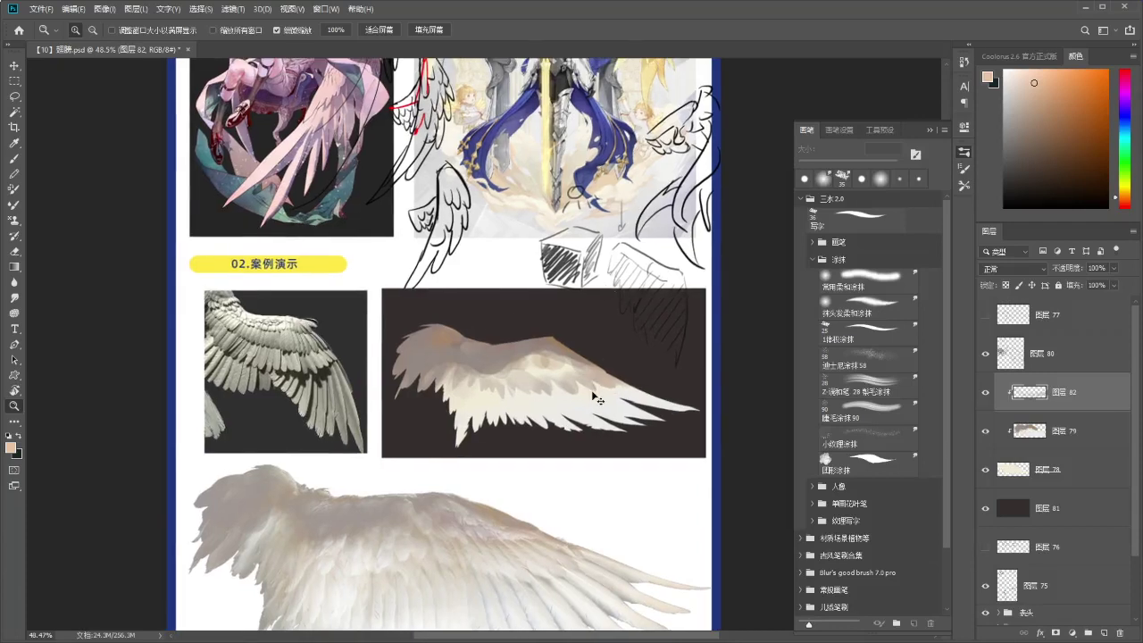
# Undo the beige and orange strokes back to the empty clipped layer and an earlier state of the feather-row selection.
pyautogui.moveTo(574, 318); pyautogui.dragTo(594, 334)
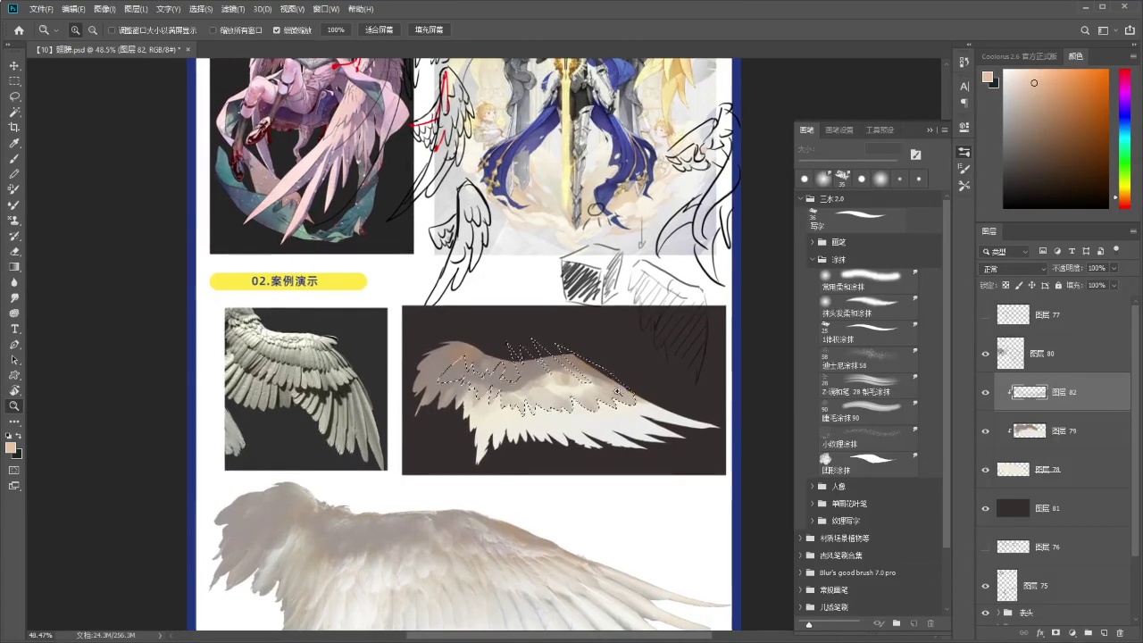
pyautogui.hotkey('ctrl', 'z')
pyautogui.hotkey('ctrl', 'z')
pyautogui.hotkey('ctrl', 'z')
pyautogui.hotkey('ctrl', 'z')
pyautogui.hotkey('ctrl', 'z')
pyautogui.hotkey('ctrl', 'z')
pyautogui.hotkey('ctrl', 'z')
pyautogui.hotkey('ctrl', 'z')
pyautogui.hotkey('ctrl', 'z')
pyautogui.hotkey('ctrl', 'z')
pyautogui.hotkey('ctrl', 'z')
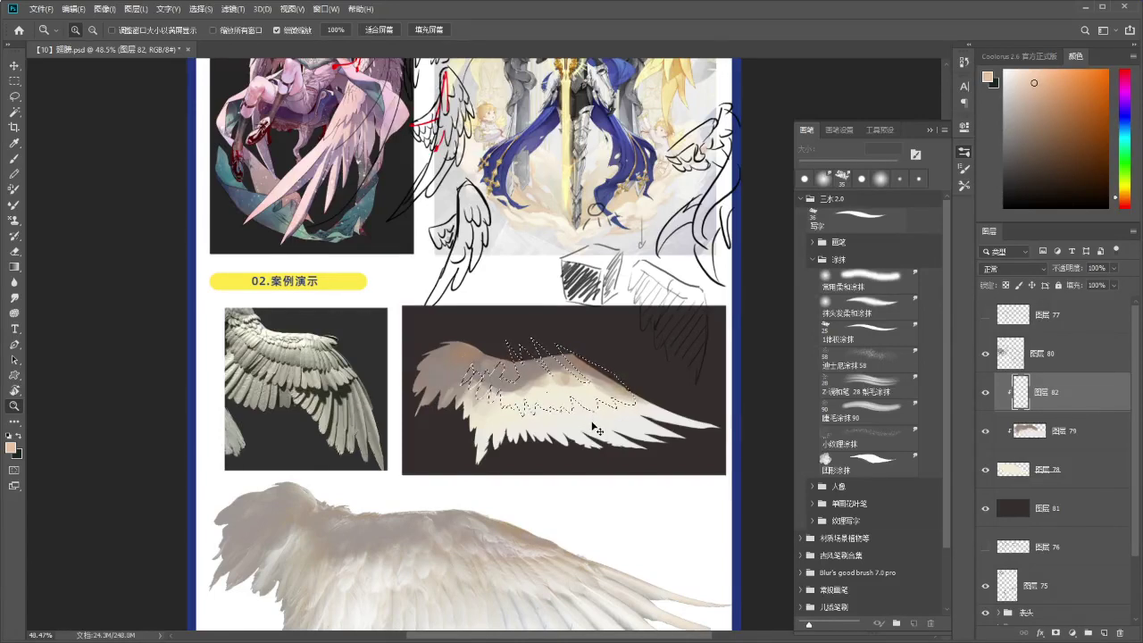
pyautogui.moveTo(599, 410)
pyautogui.mouseDown()
pyautogui.moveTo(641, 400)
pyautogui.moveTo(580, 357)
pyautogui.mouseUp()
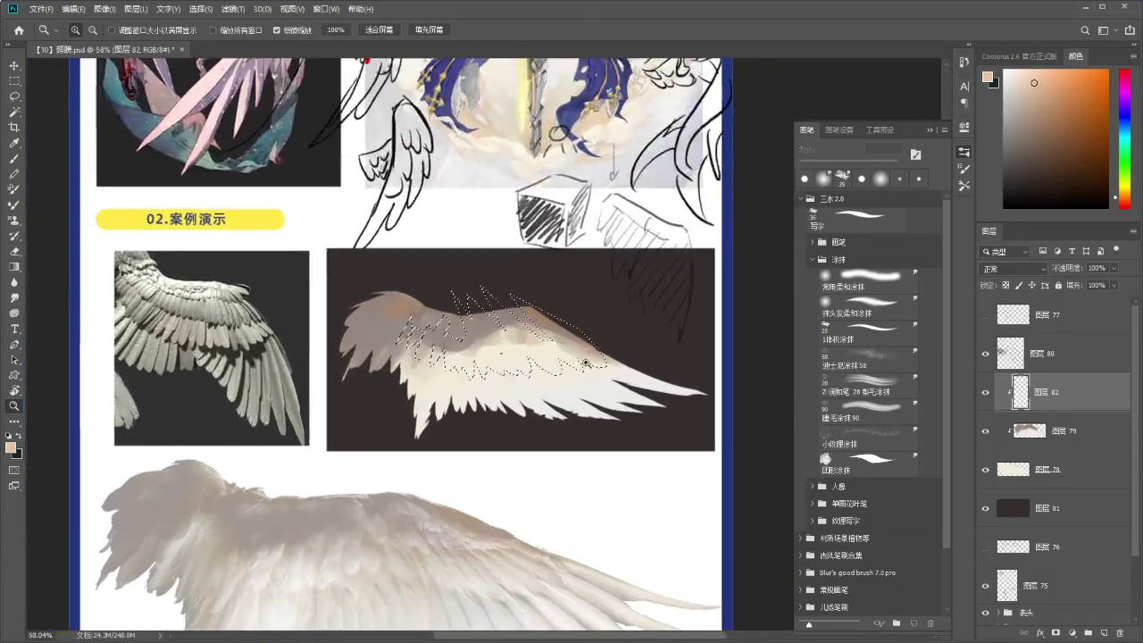
# Invert the feather-row selection and brush sampled grey-brown shadows below its jagged edge near the wing tip, reducing the brush to 40 px.
pyautogui.scroll(1, 572, 391)
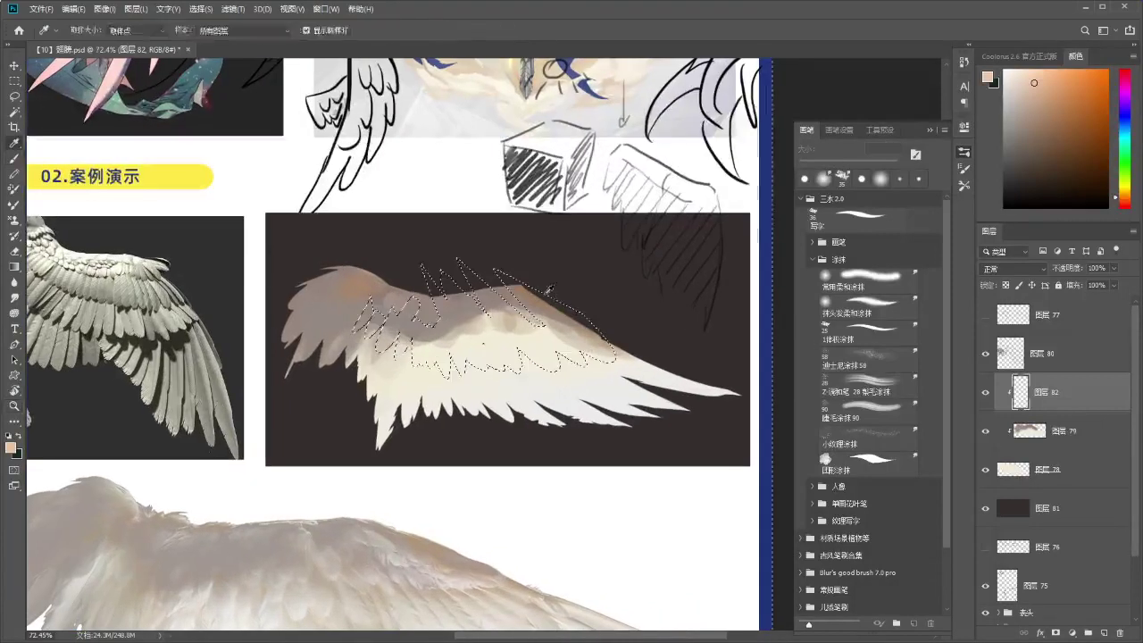
pyautogui.hotkey('ctrl', 'z')
pyautogui.moveTo(584, 346); pyautogui.dragTo(614, 327)
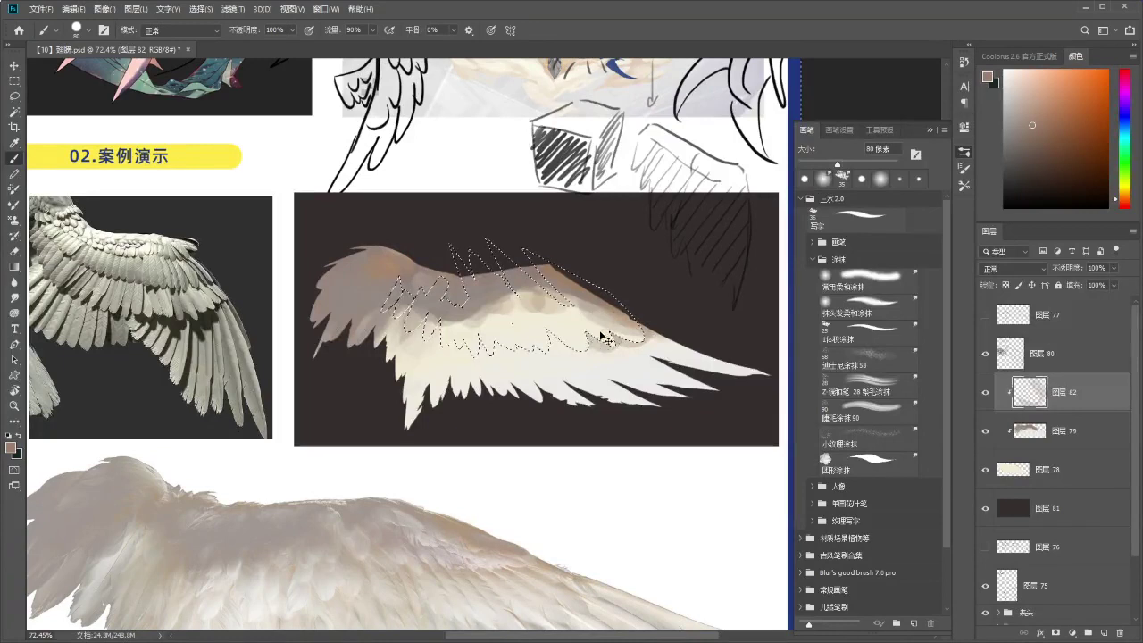
pyautogui.press('[')
pyautogui.press('[')
pyautogui.press('[')
pyautogui.press('[')
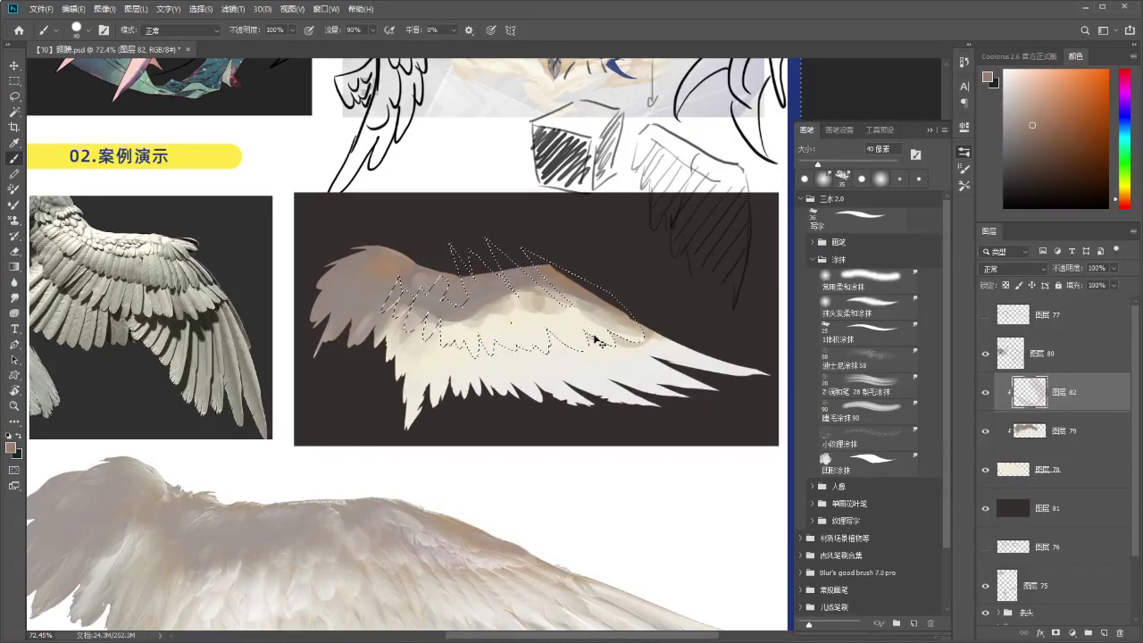
pyautogui.hotkey('ctrl', 'z')
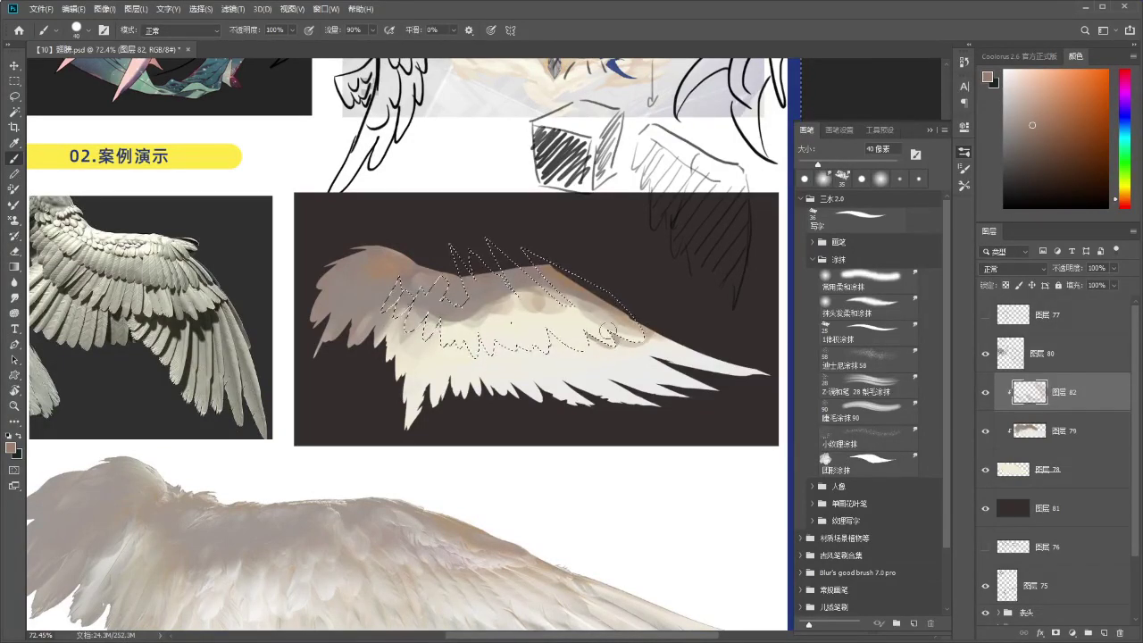
# Extend the grey-brown shadow below the feather-row edge toward the shoulder with a brush of up to 60 px, undoing unwanted strokes.
pyautogui.moveTo(572, 332)
pyautogui.mouseDown()
pyautogui.moveTo(584, 340)
pyautogui.moveTo(555, 336)
pyautogui.moveTo(581, 339)
pyautogui.moveTo(582, 323)
pyautogui.moveTo(580, 345)
pyautogui.moveTo(535, 343)
pyautogui.moveTo(560, 347)
pyautogui.moveTo(523, 362)
pyautogui.moveTo(459, 328)
pyautogui.mouseUp()
pyautogui.hotkey('ctrl', 'z')
pyautogui.hotkey('ctrl', 'z')
pyautogui.hotkey('ctrl', 'z')
pyautogui.hotkey('ctrl', 'z')
pyautogui.hotkey('ctrl', 'z')
pyautogui.hotkey('ctrl', 'z')
pyautogui.hotkey('ctrl', 'z')
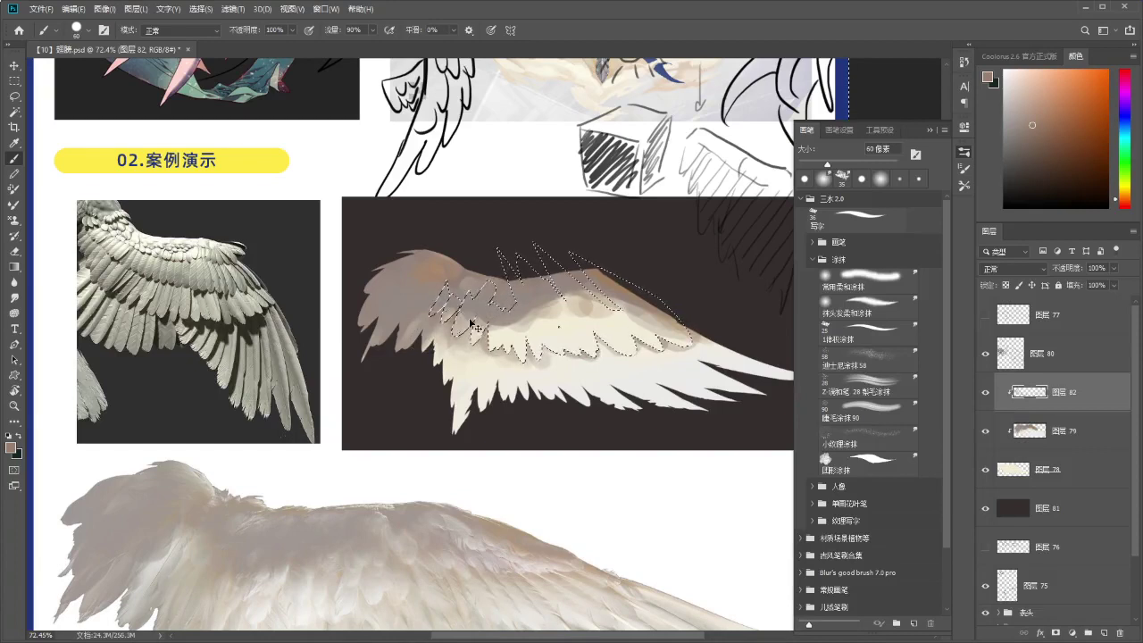
# Refine the shadow around the feather-row edge with sampled cream and beige tones at 60 px, and deselect.
pyautogui.keyDown('alt'); pyautogui.click(503, 333); pyautogui.keyUp('alt')
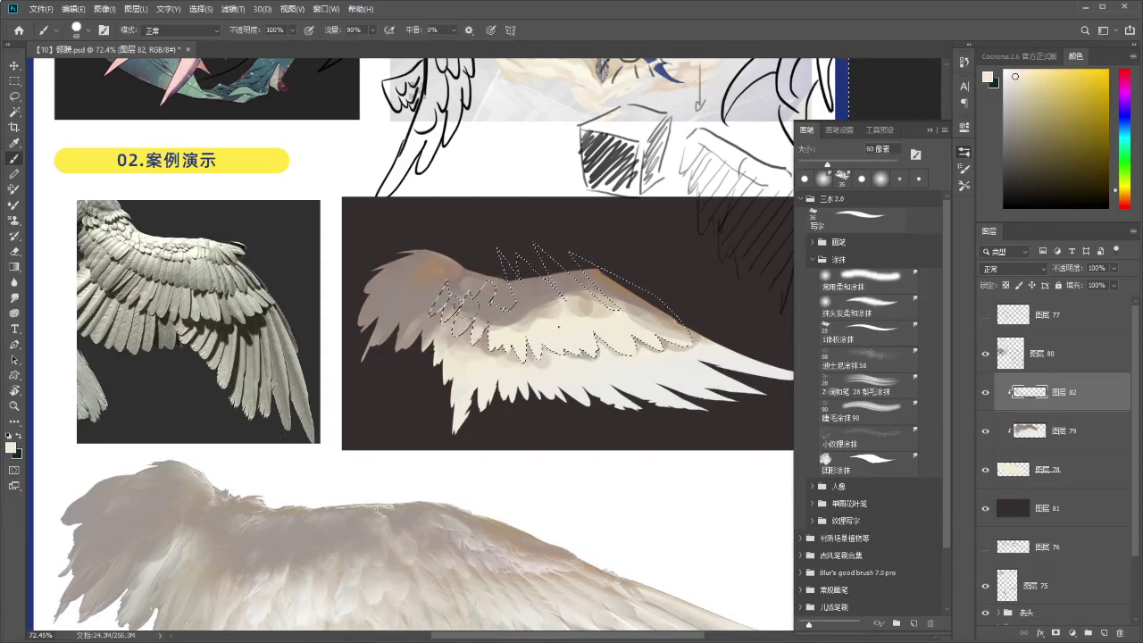
pyautogui.moveTo(592, 318); pyautogui.dragTo(625, 335)
pyautogui.keyDown('alt'); pyautogui.click(508, 348); pyautogui.keyUp('alt')
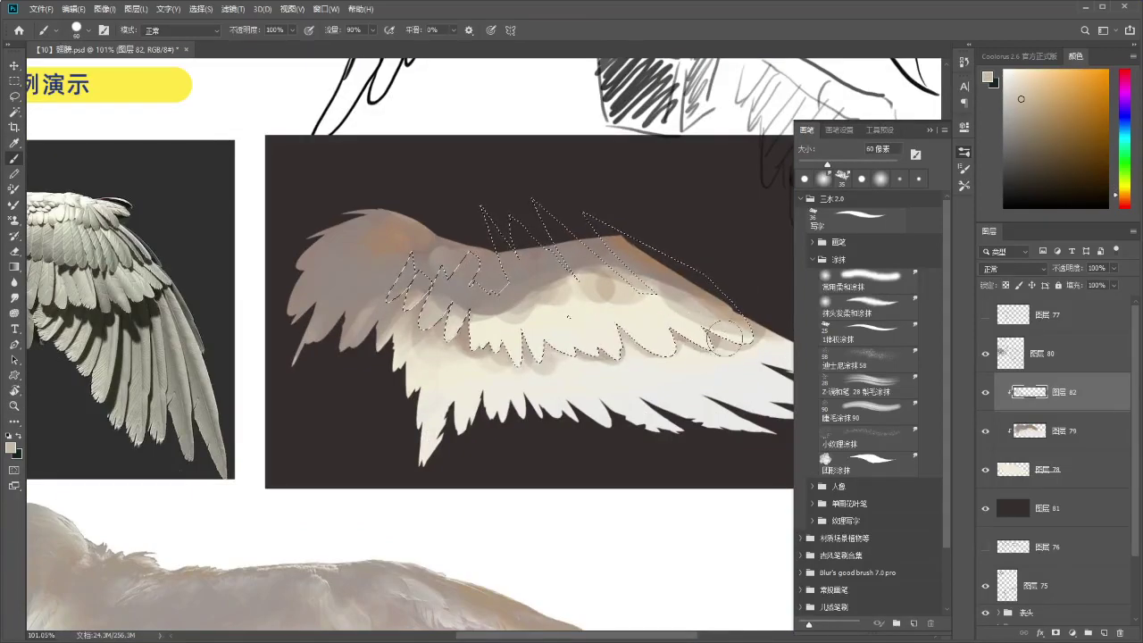
pyautogui.moveTo(714, 337); pyautogui.dragTo(640, 309)
pyautogui.keyDown('alt'); pyautogui.click(629, 279); pyautogui.keyUp('alt')
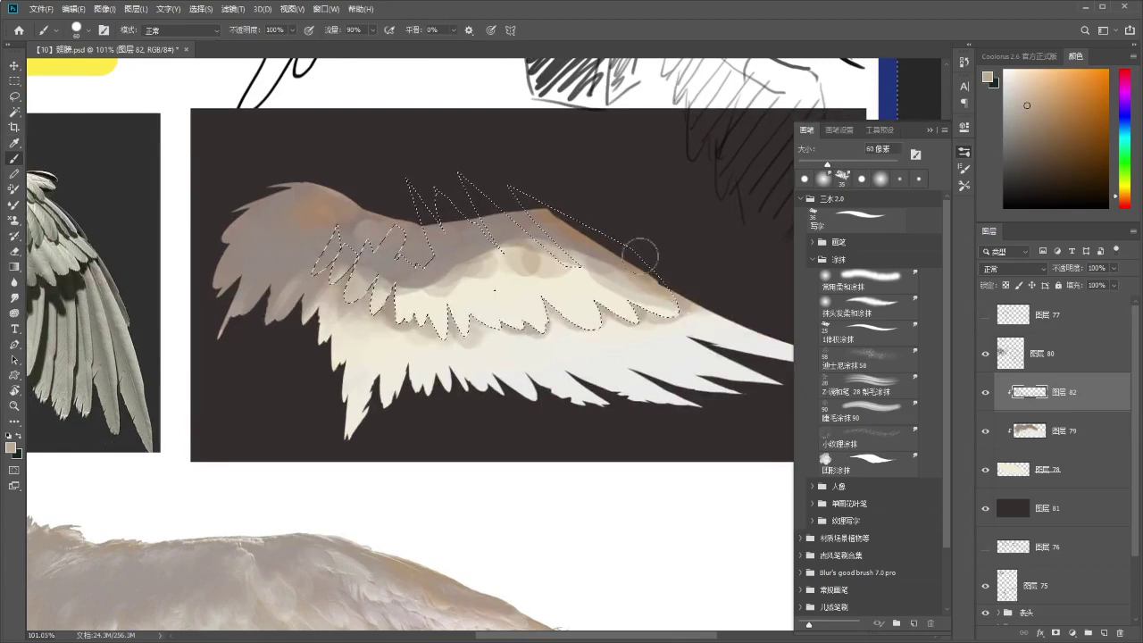
pyautogui.keyDown('alt'); pyautogui.click(652, 253); pyautogui.keyUp('alt')
pyautogui.keyDown('alt'); pyautogui.click(719, 312); pyautogui.keyUp('alt')
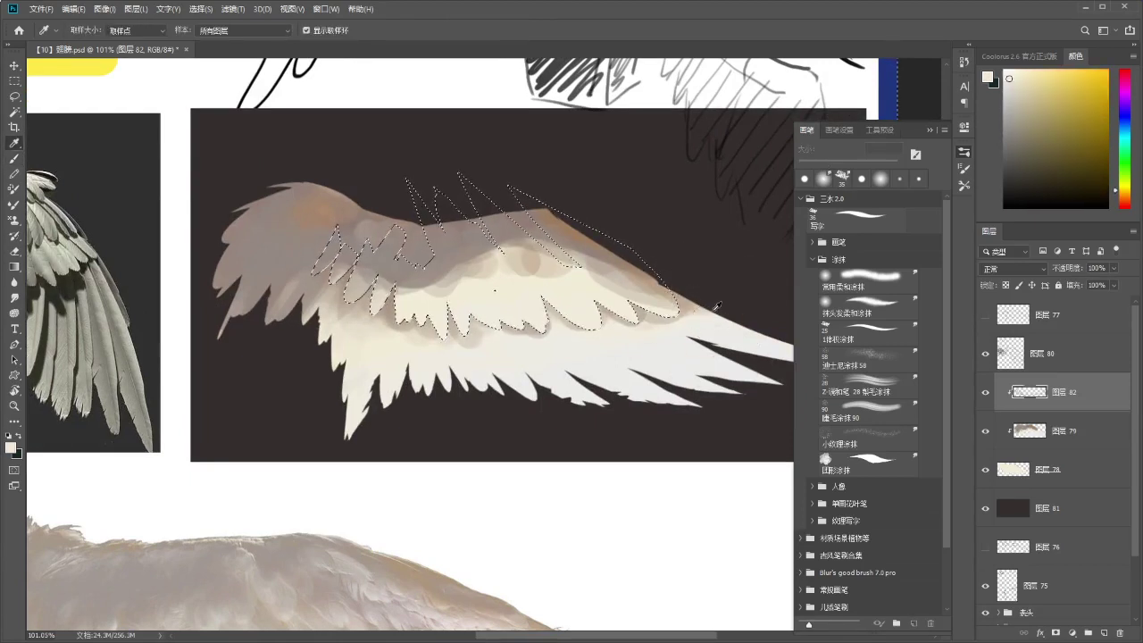
pyautogui.hotkey('ctrl', 'space')
pyautogui.moveTo(664, 335); pyautogui.dragTo(593, 368)
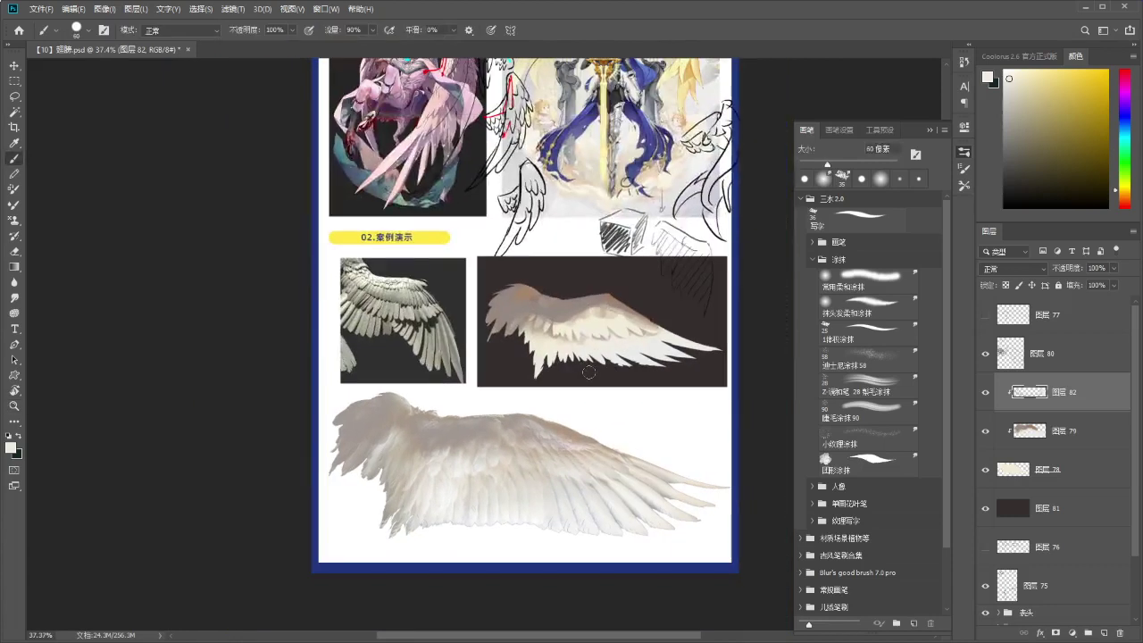
# Examine the shaded feather row on the painted wing against the reference wings at several zoom levels.
pyautogui.hotkey('ctrl', 'space')
pyautogui.moveTo(658, 312); pyautogui.dragTo(655, 273)
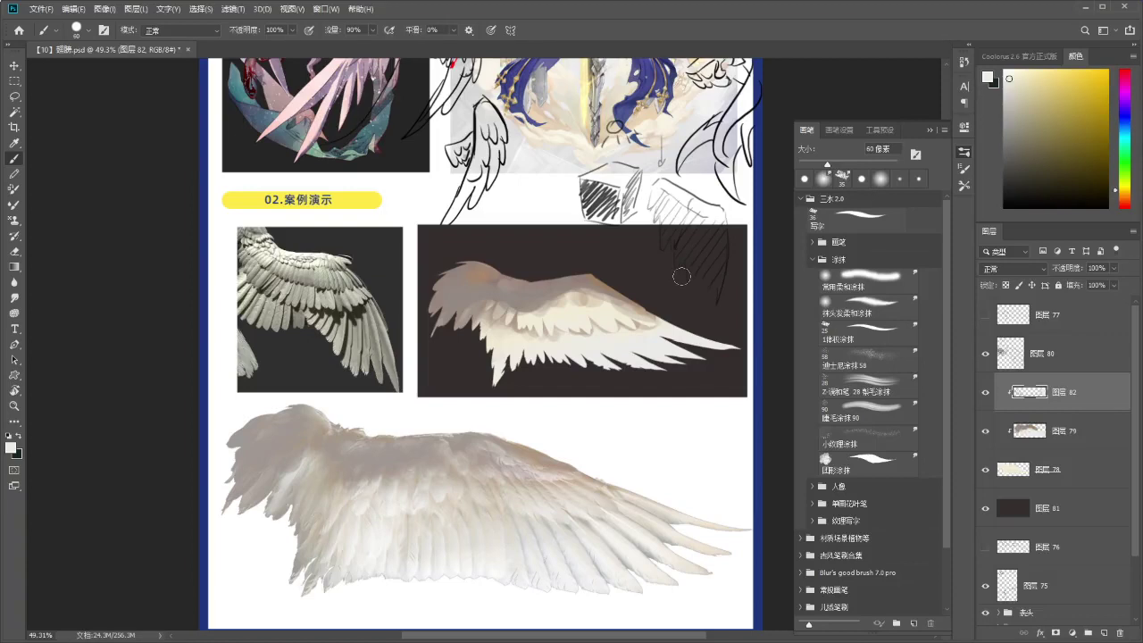
pyautogui.hotkey('ctrl', 'space')
pyautogui.moveTo(602, 325); pyautogui.dragTo(599, 232)
pyautogui.press('space')
pyautogui.hotkey('ctrl', 'space')
pyautogui.moveTo(593, 288); pyautogui.dragTo(593, 273)
pyautogui.moveTo(593, 274); pyautogui.dragTo(568, 243)
pyautogui.moveTo(561, 180); pyautogui.dragTo(598, 204)
pyautogui.scroll(1, 617, 241)
pyautogui.keyDown('ctrl'); pyautogui.click(623, 266); pyautogui.keyUp('ctrl')
pyautogui.keyDown('ctrl'); pyautogui.click(617, 277); pyautogui.keyUp('ctrl')
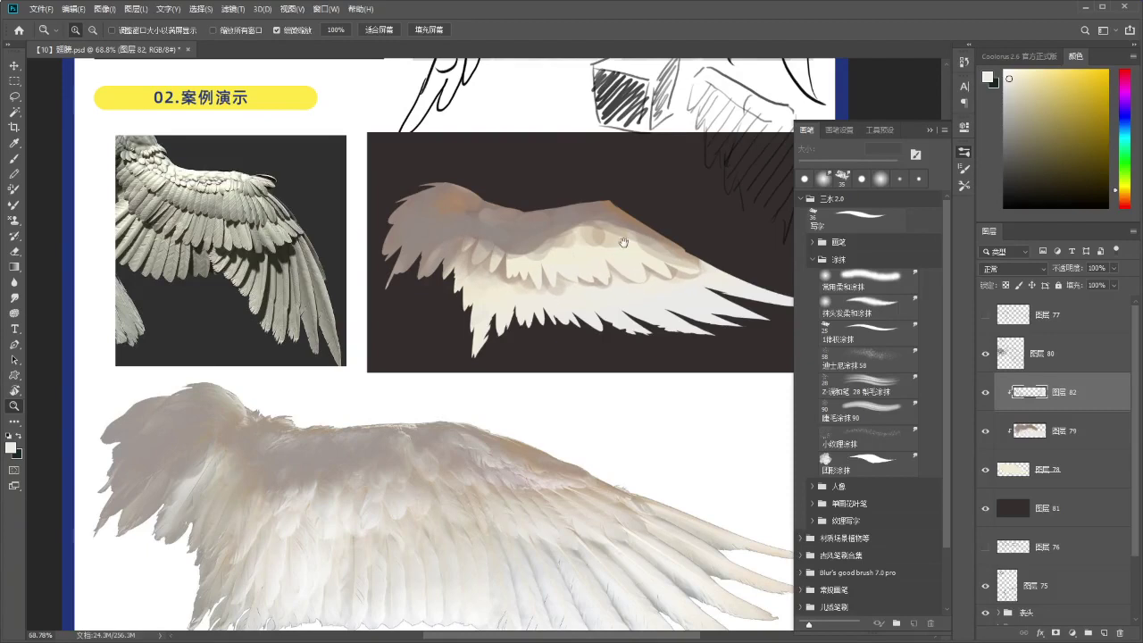
# Sample beige from the wing and lasso a shorter jagged feather row above the finished one, redrawing the outline where needed.
pyautogui.press('b')
pyautogui.keyDown('alt'); pyautogui.click(614, 231); pyautogui.keyUp('alt')
pyautogui.press('l')
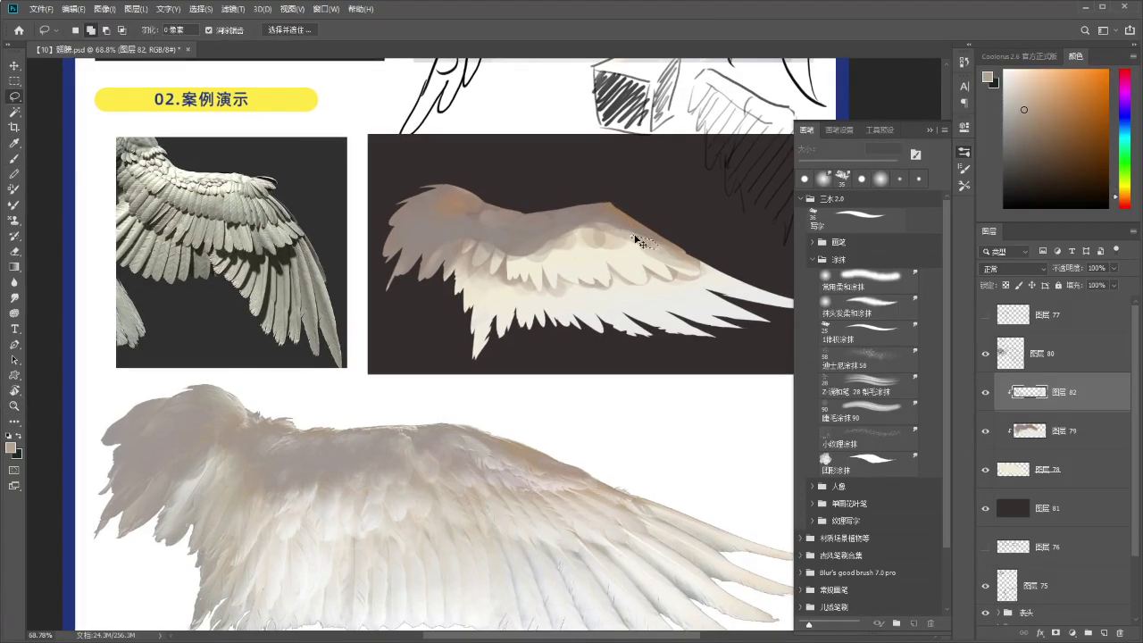
pyautogui.moveTo(607, 218)
pyautogui.mouseDown()
pyautogui.moveTo(660, 247)
pyautogui.moveTo(655, 259)
pyautogui.moveTo(637, 237)
pyautogui.moveTo(660, 248)
pyautogui.moveTo(643, 258)
pyautogui.moveTo(615, 229)
pyautogui.moveTo(615, 249)
pyautogui.moveTo(573, 202)
pyautogui.mouseUp()
pyautogui.hotkey('ctrl', 'd')
pyautogui.moveTo(599, 245)
pyautogui.mouseDown()
pyautogui.moveTo(573, 256)
pyautogui.moveTo(588, 252)
pyautogui.moveTo(573, 228)
pyautogui.moveTo(584, 219)
pyautogui.moveTo(612, 246)
pyautogui.mouseUp()
pyautogui.hotkey('ctrl', 'z')
pyautogui.hotkey('ctrl', 'z')
pyautogui.moveTo(536, 236); pyautogui.dragTo(546, 254)
# Sample a light cream from the wing and paint it inside the new feather-row selection with a 60 px brush.
pyautogui.press('z')
pyautogui.moveTo(506, 238); pyautogui.dragTo(552, 252)
pyautogui.press('i')
pyautogui.press('z')
pyautogui.press('i')
pyautogui.click(576, 272)
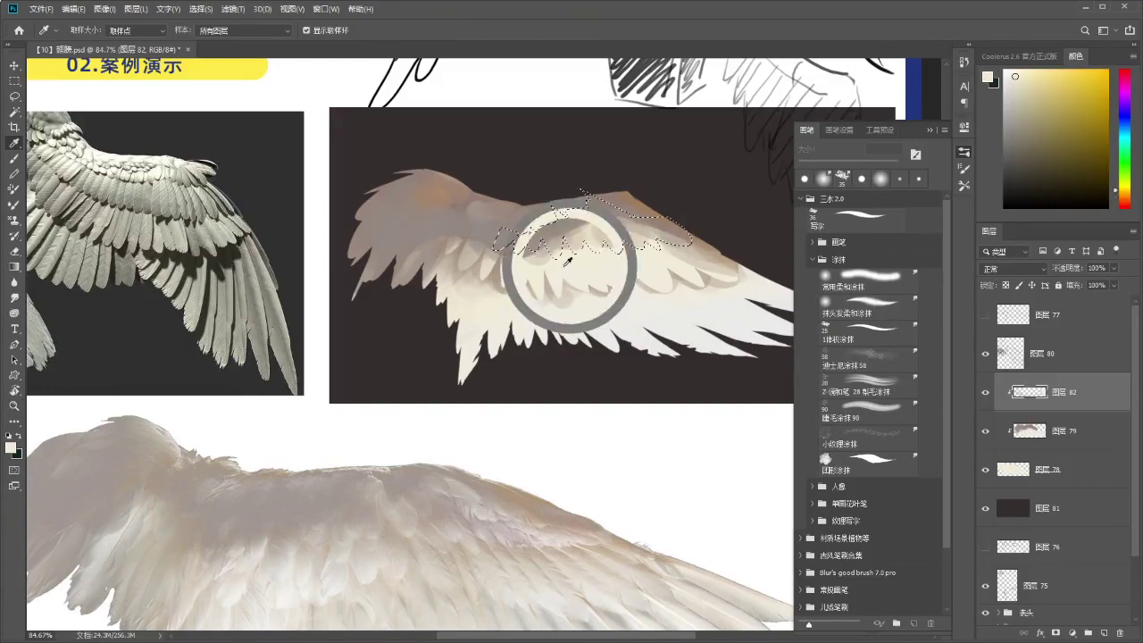
pyautogui.press('b')
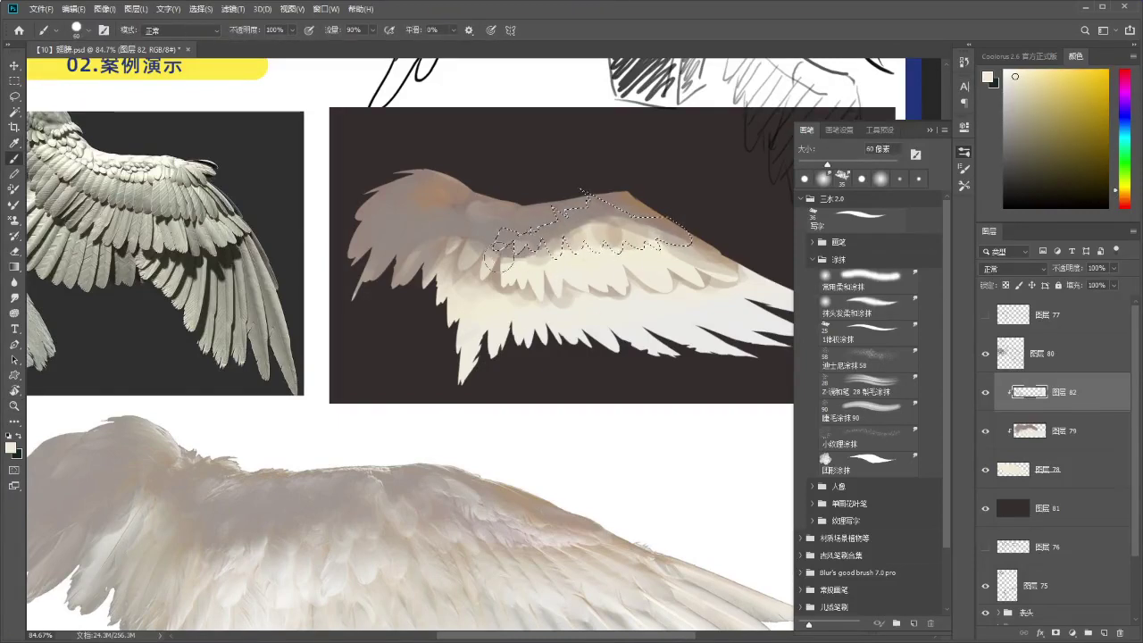
pyautogui.scroll(-1, 546, 234)
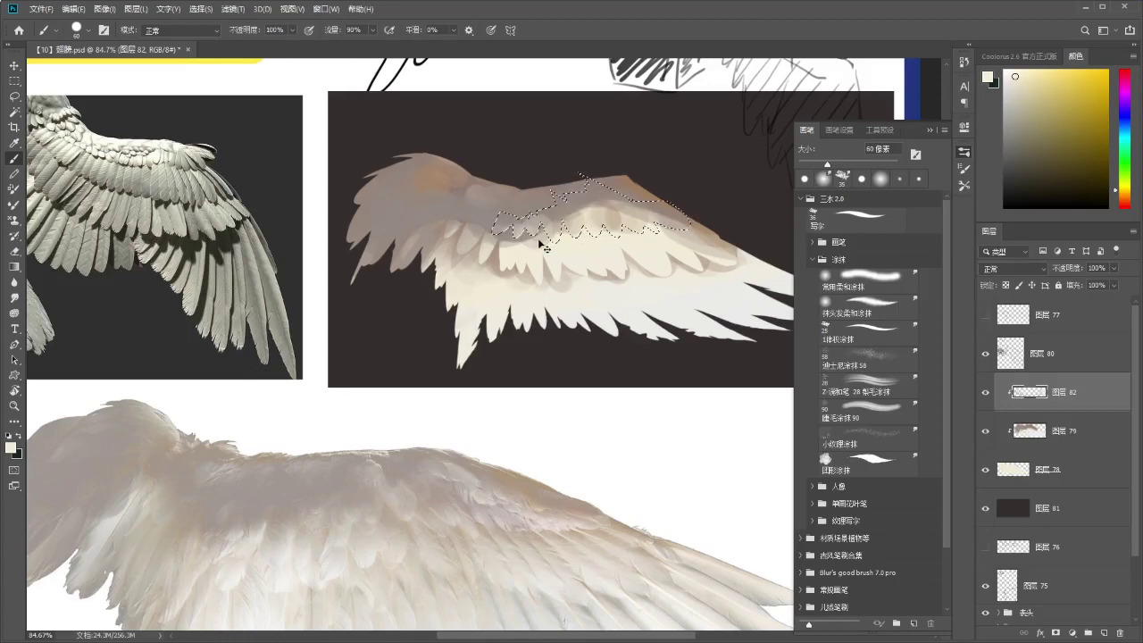
pyautogui.moveTo(645, 230); pyautogui.dragTo(648, 227)
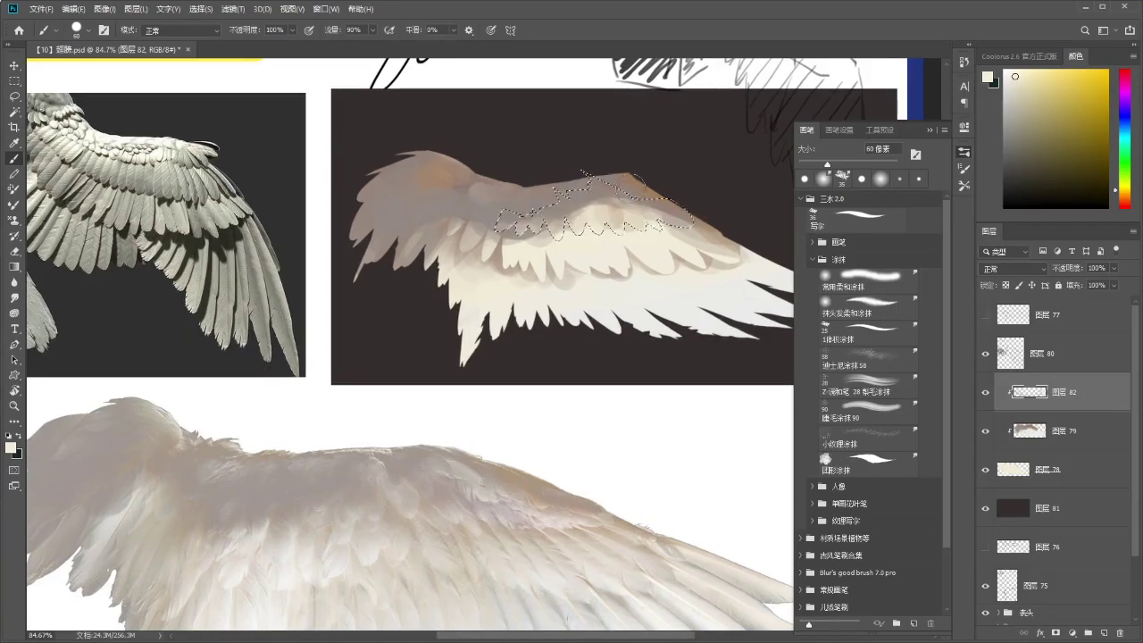
# Invert the selection, brush sampled grey-brown shadows below the upper feather row at 35 px, and deselect to check the wing.
pyautogui.keyDown('alt'); pyautogui.click(576, 185); pyautogui.keyUp('alt')
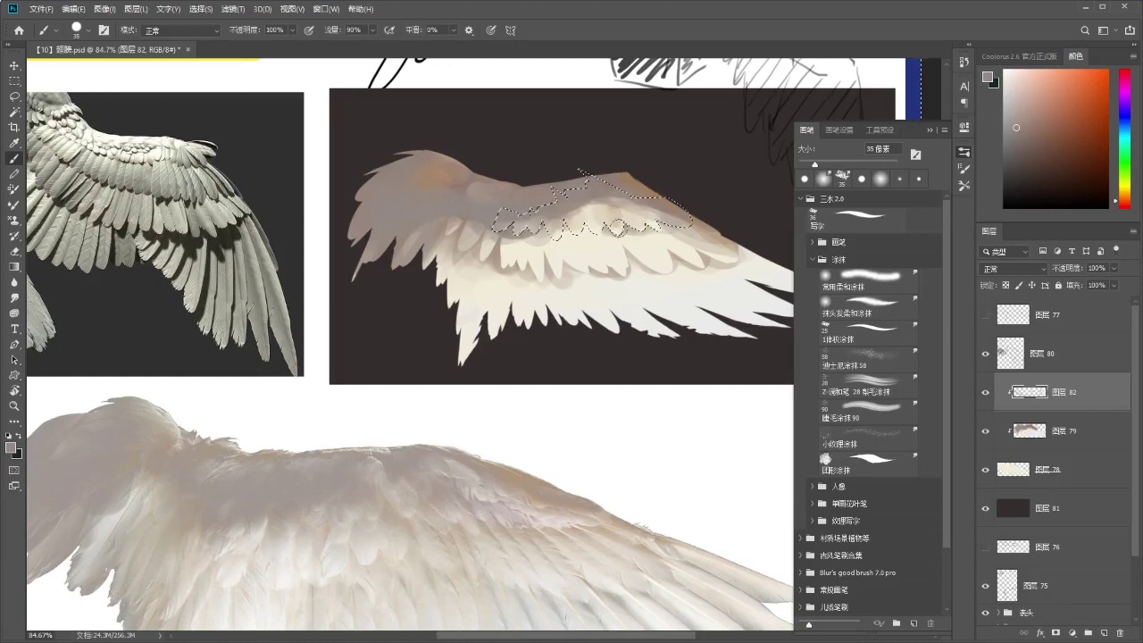
pyautogui.moveTo(596, 225)
pyautogui.mouseDown()
pyautogui.moveTo(546, 227)
pyautogui.moveTo(572, 225)
pyautogui.mouseUp()
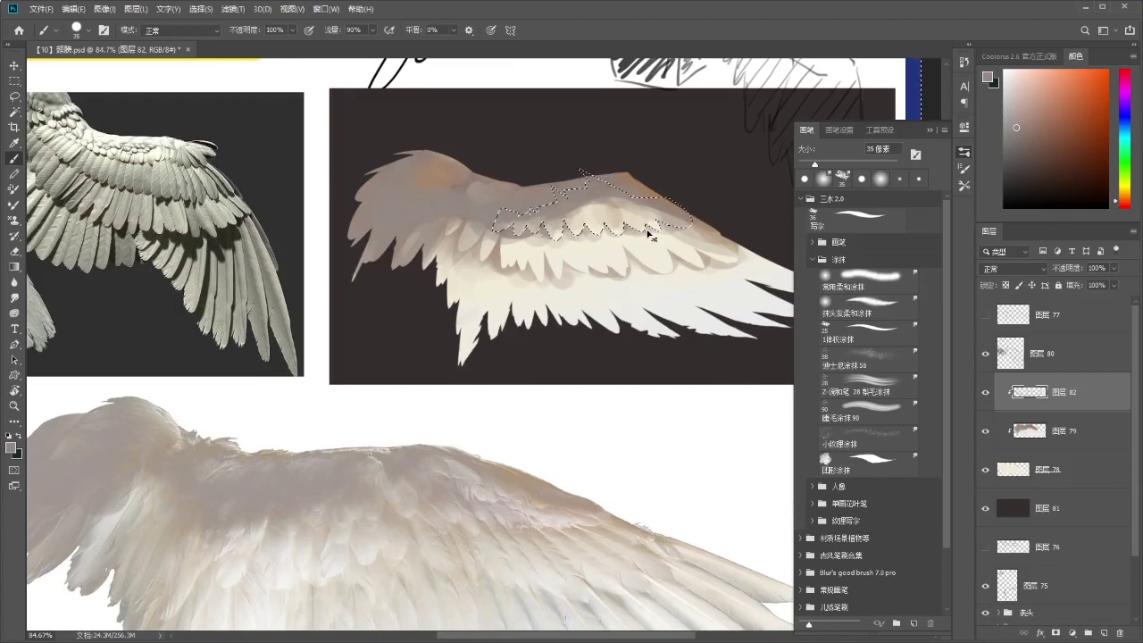
pyautogui.scroll(-5, 616, 295)
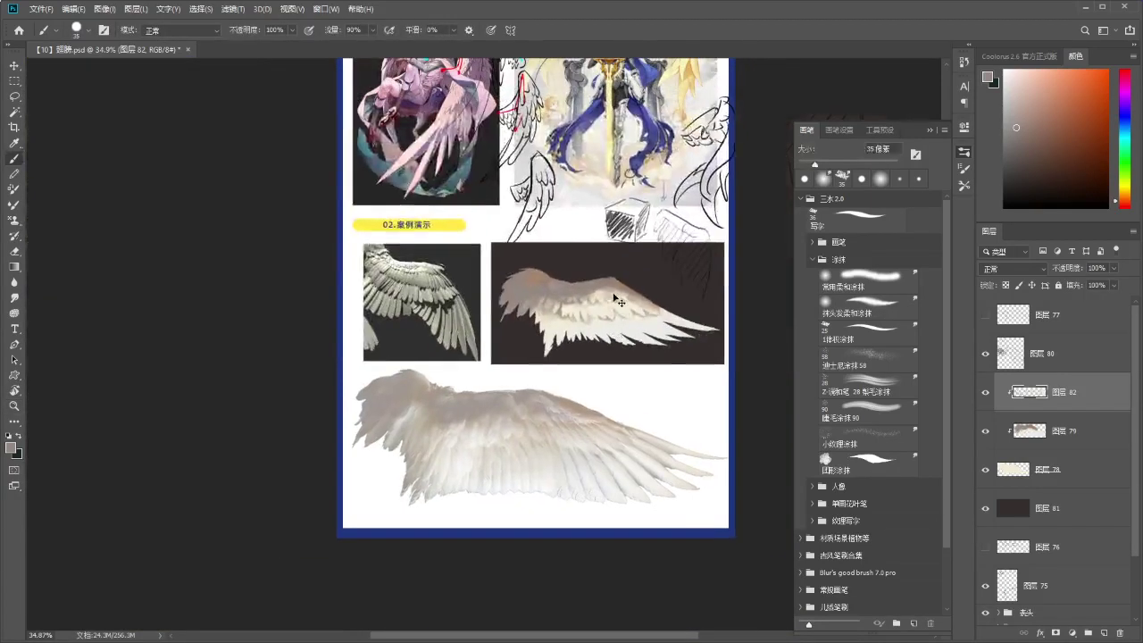
pyautogui.scroll(3, 593, 268)
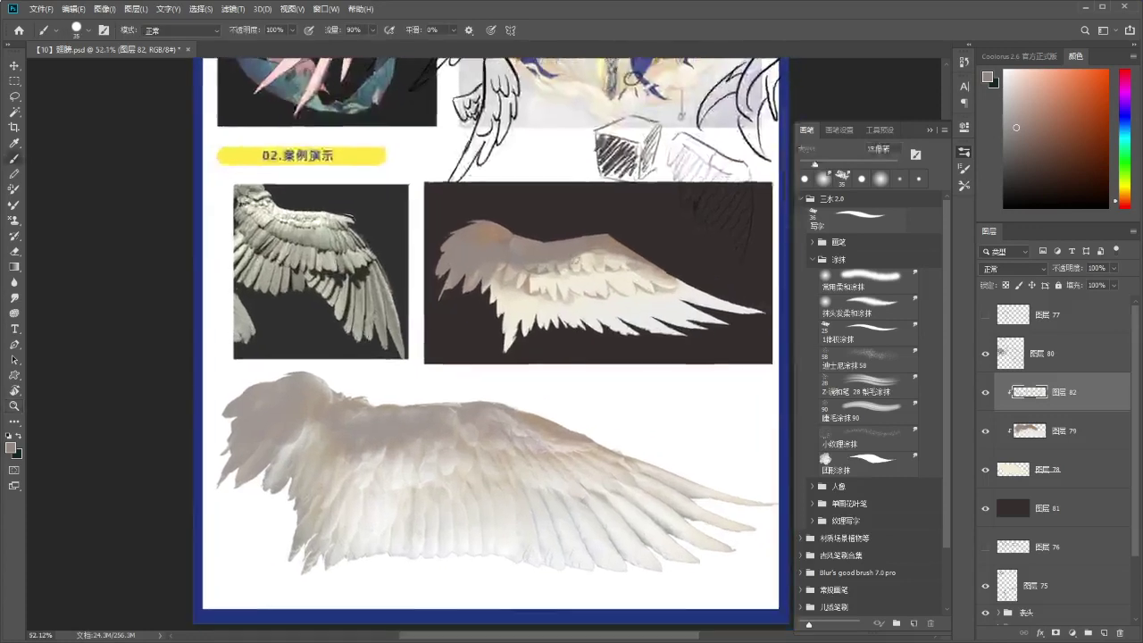
pyautogui.scroll(3, 581, 258)
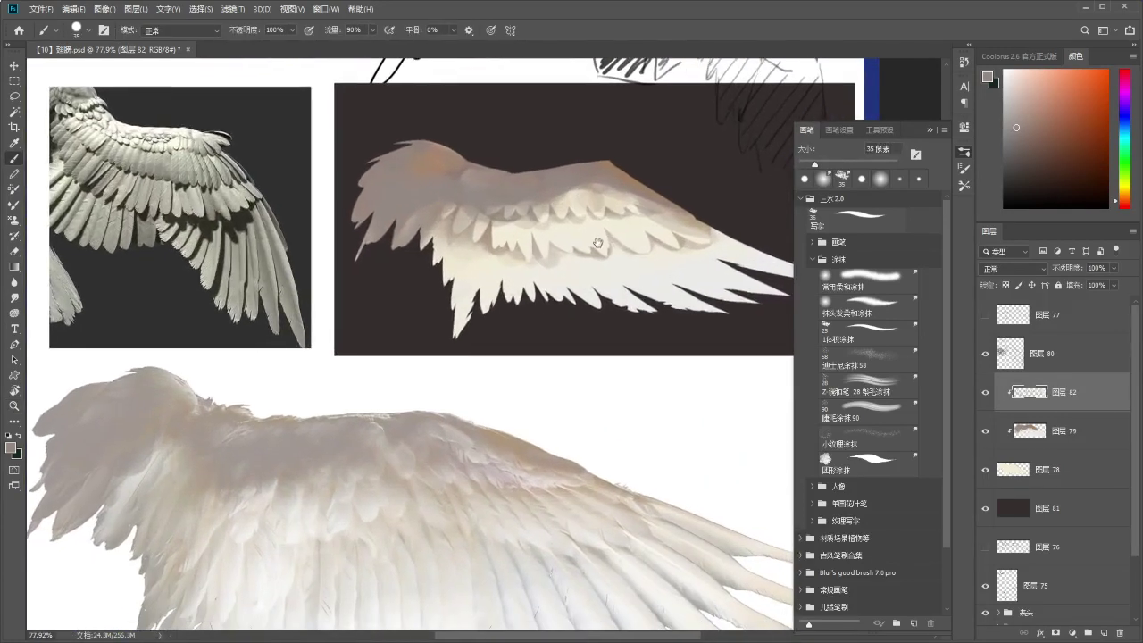
# Lasso a small row of feathers near the wing's upper bend and paint it with sampled cream at 35 px.
pyautogui.press('l')
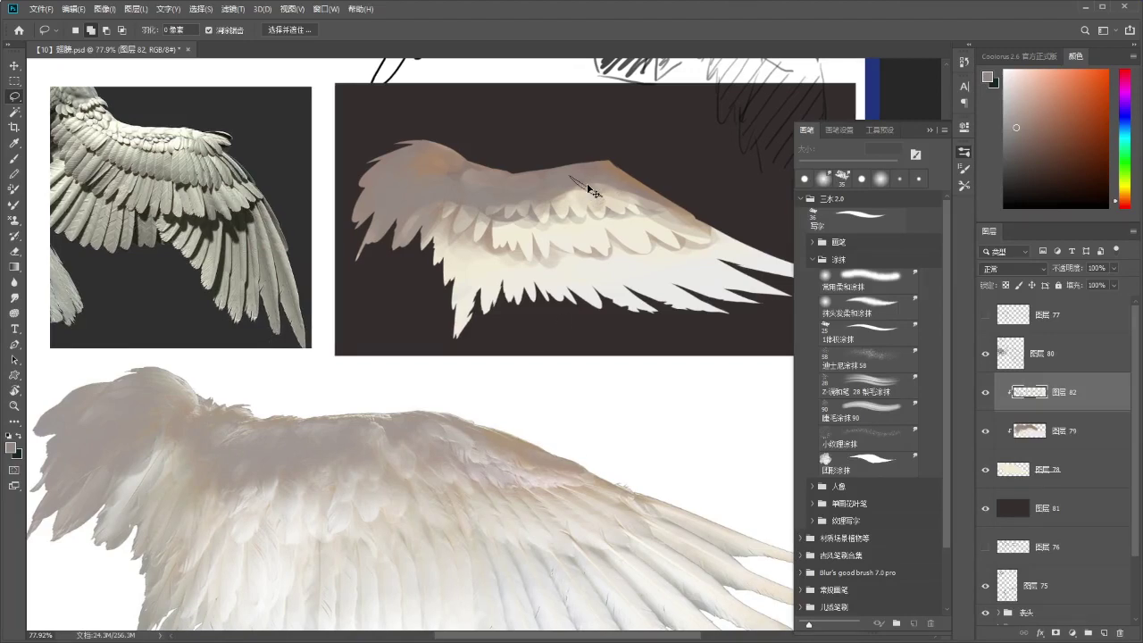
pyautogui.moveTo(605, 195)
pyautogui.mouseDown()
pyautogui.moveTo(634, 191)
pyautogui.moveTo(597, 199)
pyautogui.moveTo(566, 173)
pyautogui.moveTo(596, 195)
pyautogui.mouseUp()
pyautogui.press('i')
pyautogui.click(634, 230)
pyautogui.click(635, 229)
pyautogui.press('b')
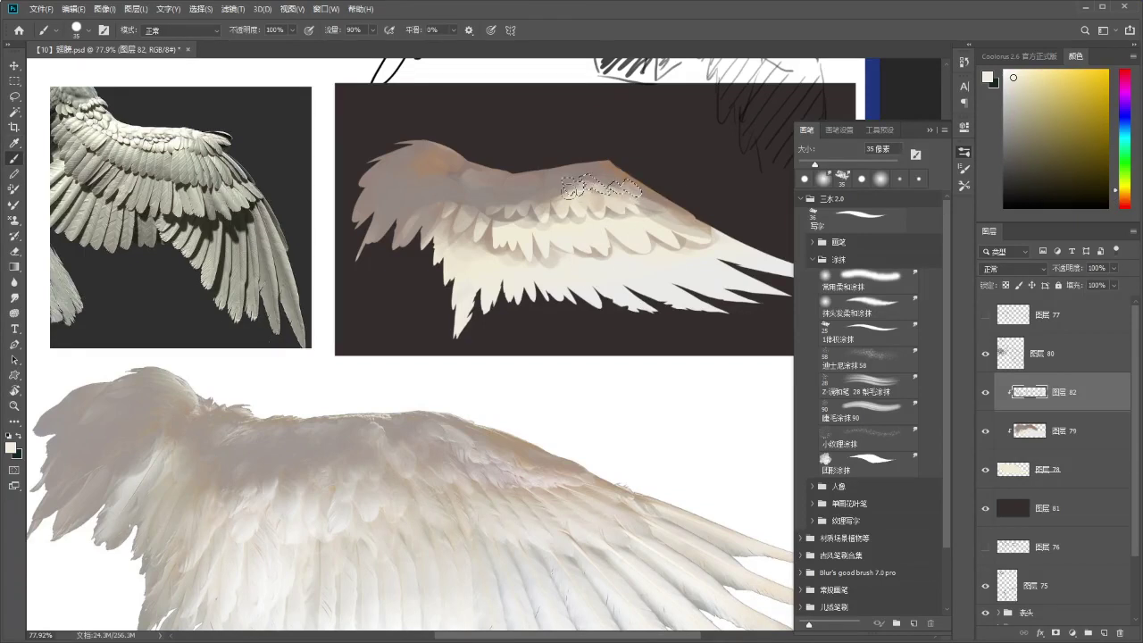
pyautogui.press('z')
pyautogui.moveTo(586, 206)
pyautogui.mouseDown()
pyautogui.moveTo(520, 200)
pyautogui.moveTo(587, 195)
pyautogui.moveTo(568, 185)
pyautogui.mouseUp()
# Lasso another narrow feather row along the wing's top edge, brush it with cream at 35 px, and deselect.
pyautogui.press('b')
pyautogui.press('l')
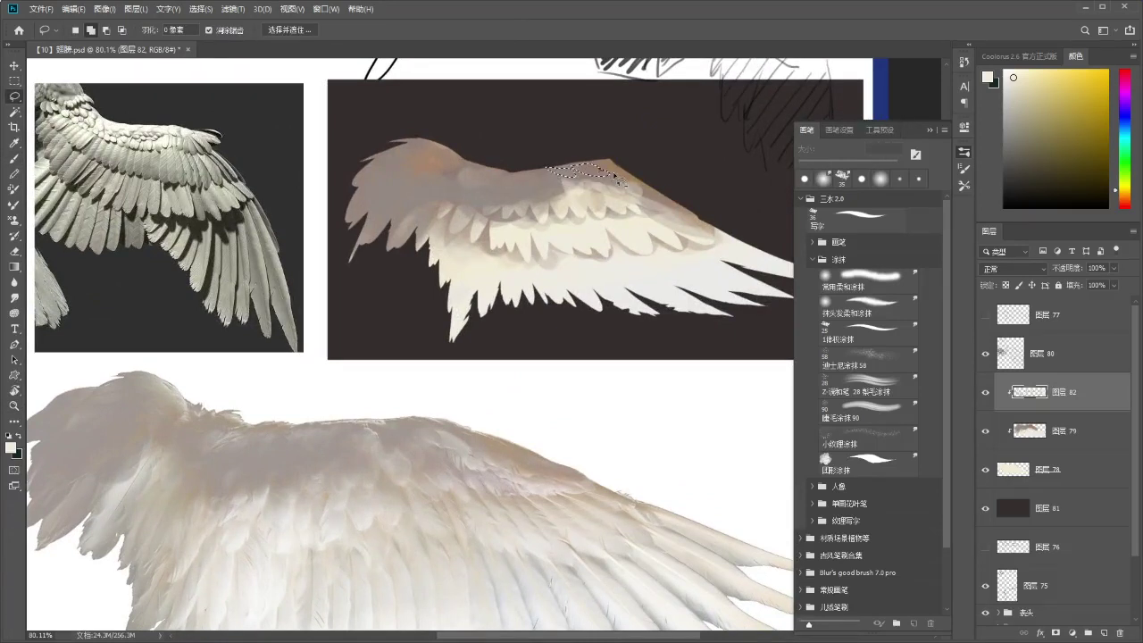
pyautogui.press('b')
pyautogui.moveTo(609, 172)
pyautogui.mouseDown()
pyautogui.moveTo(551, 170)
pyautogui.moveTo(555, 203)
pyautogui.moveTo(537, 205)
pyautogui.moveTo(608, 219)
pyautogui.moveTo(623, 234)
pyautogui.moveTo(601, 249)
pyautogui.mouseUp()
pyautogui.hotkey('ctrl', 'd')
pyautogui.press('z')
pyautogui.moveTo(600, 248)
pyautogui.mouseDown()
pyautogui.moveTo(554, 257)
pyautogui.moveTo(590, 237)
pyautogui.mouseUp()
pyautogui.press('b')
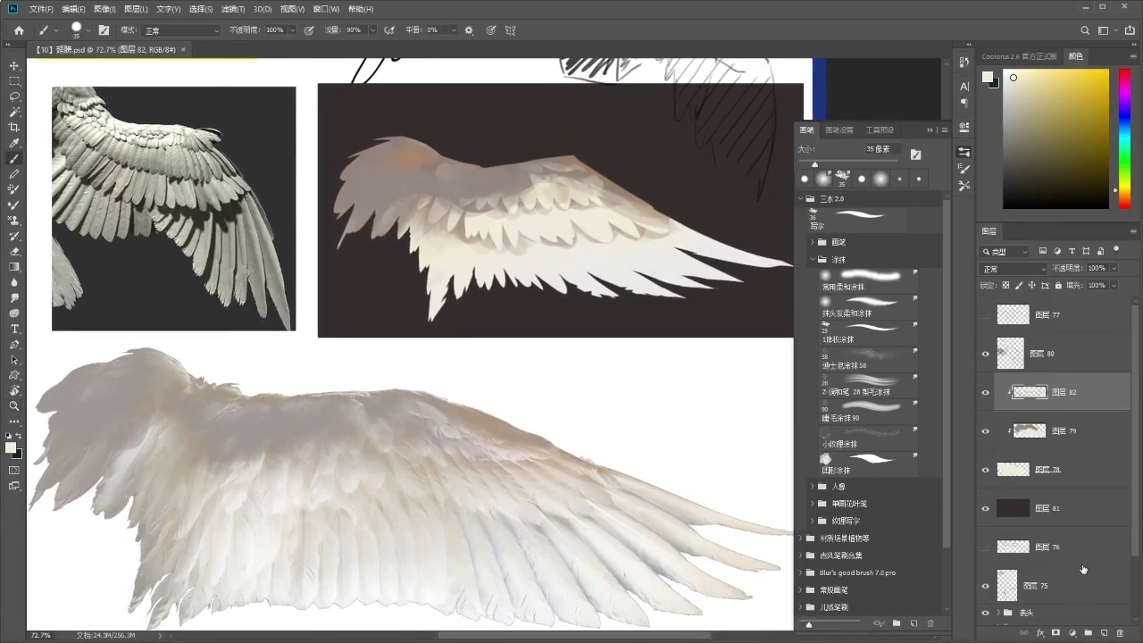
# Create a new layer above 图层 82, clip it to the wing layers below, and sample cream from the middle feathers.
pyautogui.click(1106, 632)
pyautogui.keyDown('alt'); pyautogui.click(1069, 409); pyautogui.keyUp('alt')
pyautogui.moveTo(615, 262)
pyautogui.mouseDown()
pyautogui.moveTo(613, 164)
pyautogui.moveTo(597, 194)
pyautogui.mouseUp()
pyautogui.keyDown('alt'); pyautogui.click(551, 196); pyautogui.keyUp('alt')
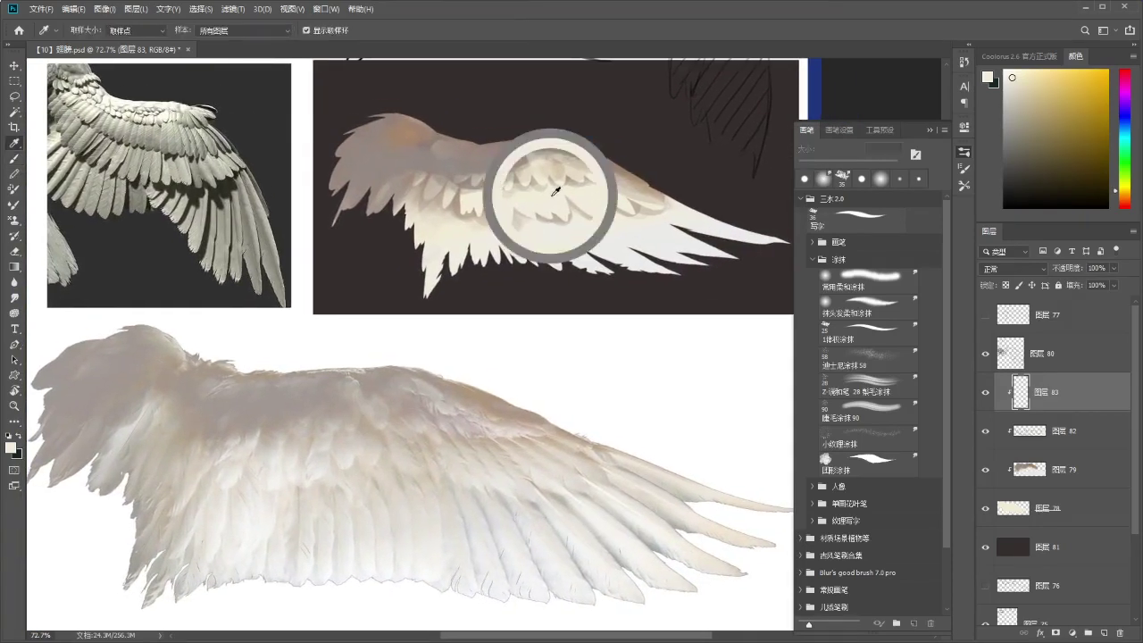
pyautogui.moveTo(523, 248); pyautogui.dragTo(526, 245)
pyautogui.moveTo(419, 471); pyautogui.dragTo(408, 442)
pyautogui.moveTo(412, 401); pyautogui.dragTo(410, 419)
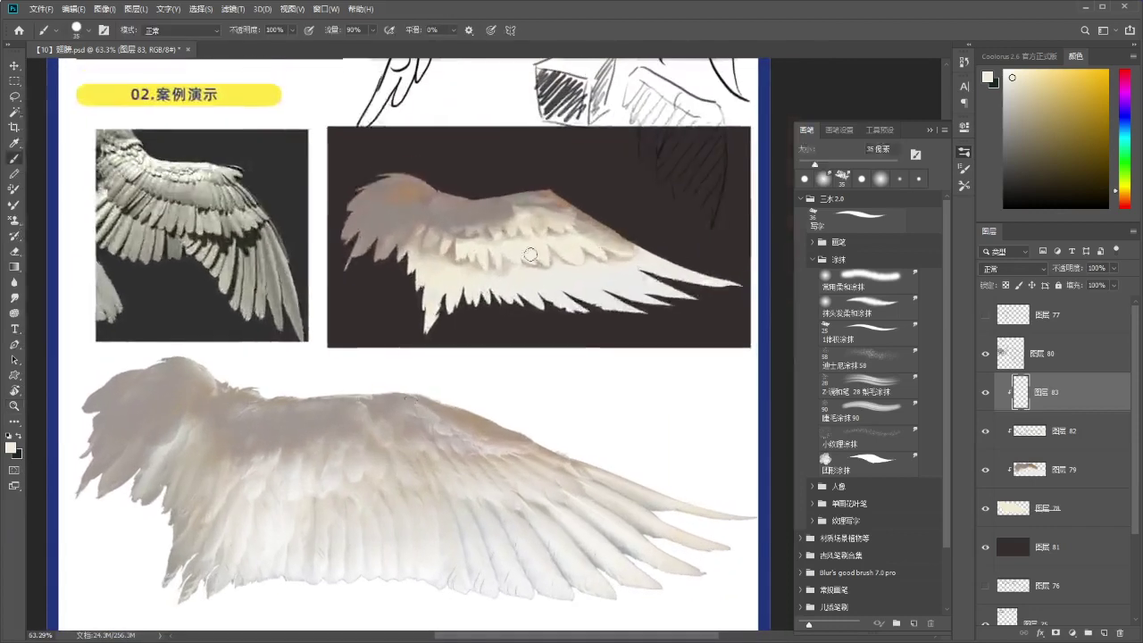
pyautogui.moveTo(525, 399); pyautogui.dragTo(529, 396)
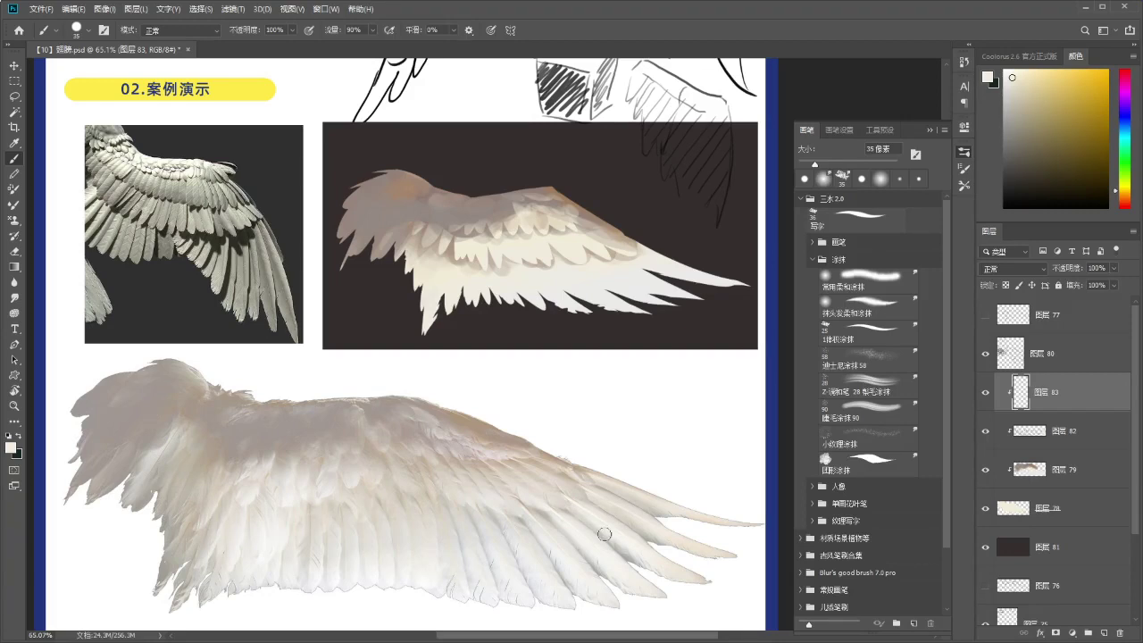
pyautogui.moveTo(437, 212); pyautogui.dragTo(444, 211)
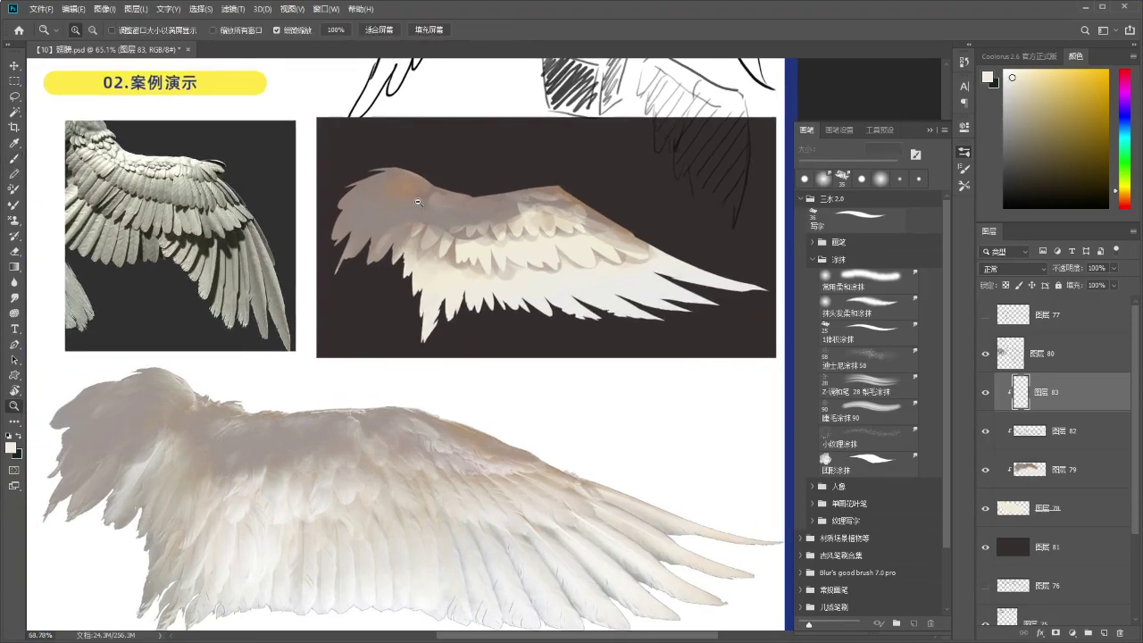
pyautogui.moveTo(407, 244); pyautogui.dragTo(408, 237)
pyautogui.keyDown('alt'); pyautogui.click(429, 248); pyautogui.keyUp('alt')
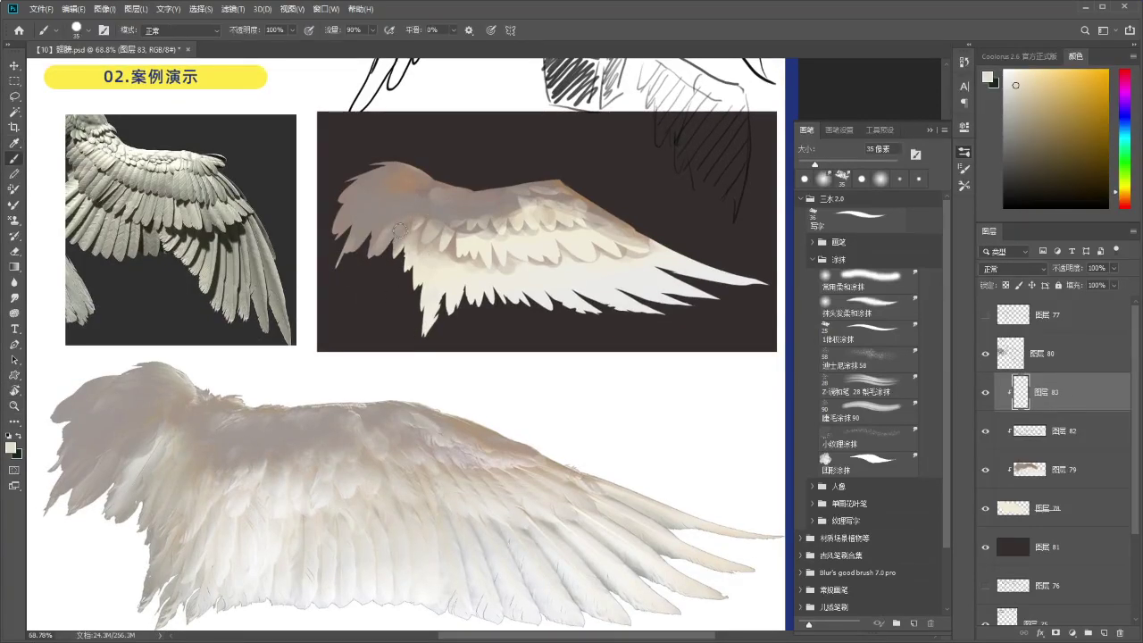
pyautogui.hotkey('ctrl', 'z')
pyautogui.moveTo(396, 231)
pyautogui.mouseDown()
pyautogui.moveTo(387, 253)
pyautogui.moveTo(417, 265)
pyautogui.mouseUp()
pyautogui.hotkey('ctrl', 'z')
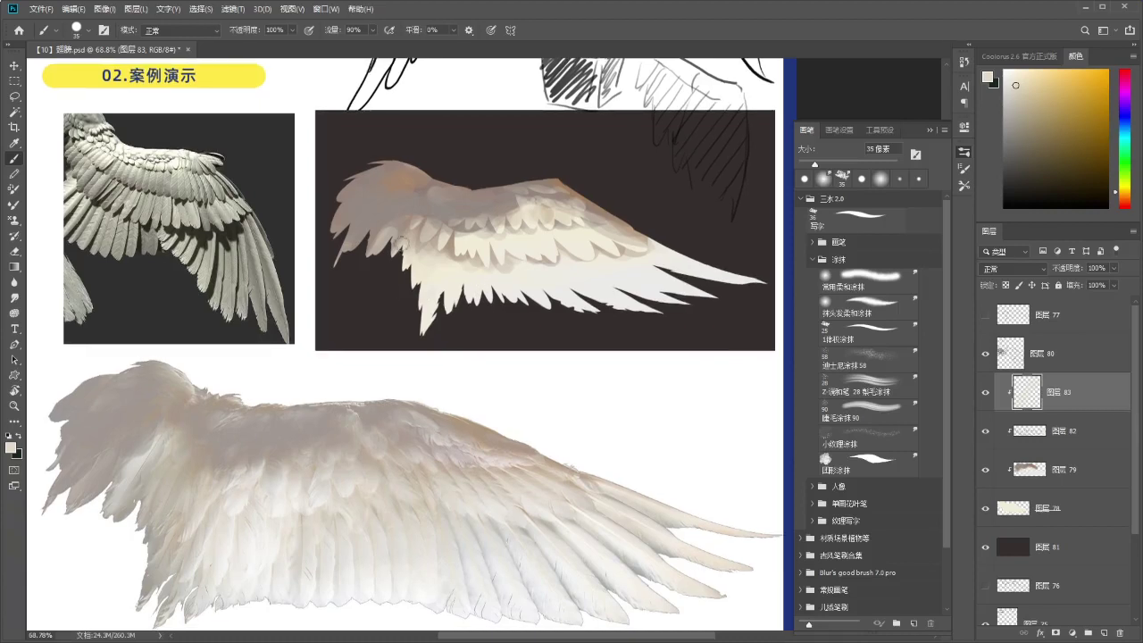
pyautogui.hotkey('ctrl', 'z')
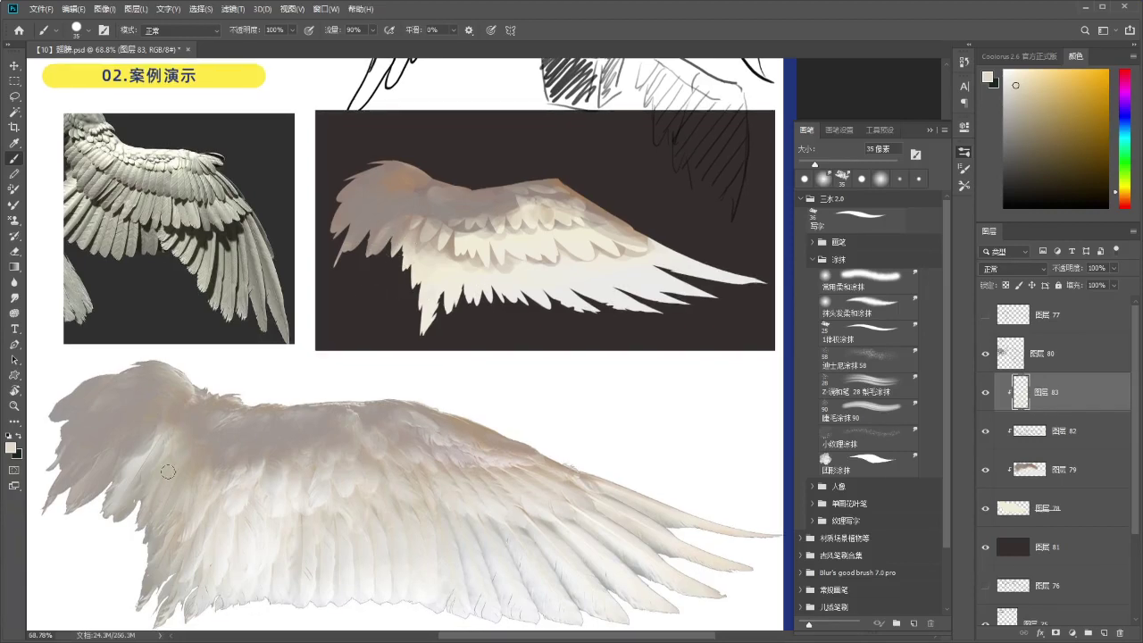
pyautogui.moveTo(376, 245)
pyautogui.mouseDown()
pyautogui.moveTo(367, 257)
pyautogui.moveTo(388, 251)
pyautogui.mouseUp()
pyautogui.hotkey('ctrl', 'z')
pyautogui.hotkey('ctrl', 'z')
# Lasso a small feather shape below the shoulder, paint inside it with the sampled light colour, and clear the selection.
pyautogui.press('l')
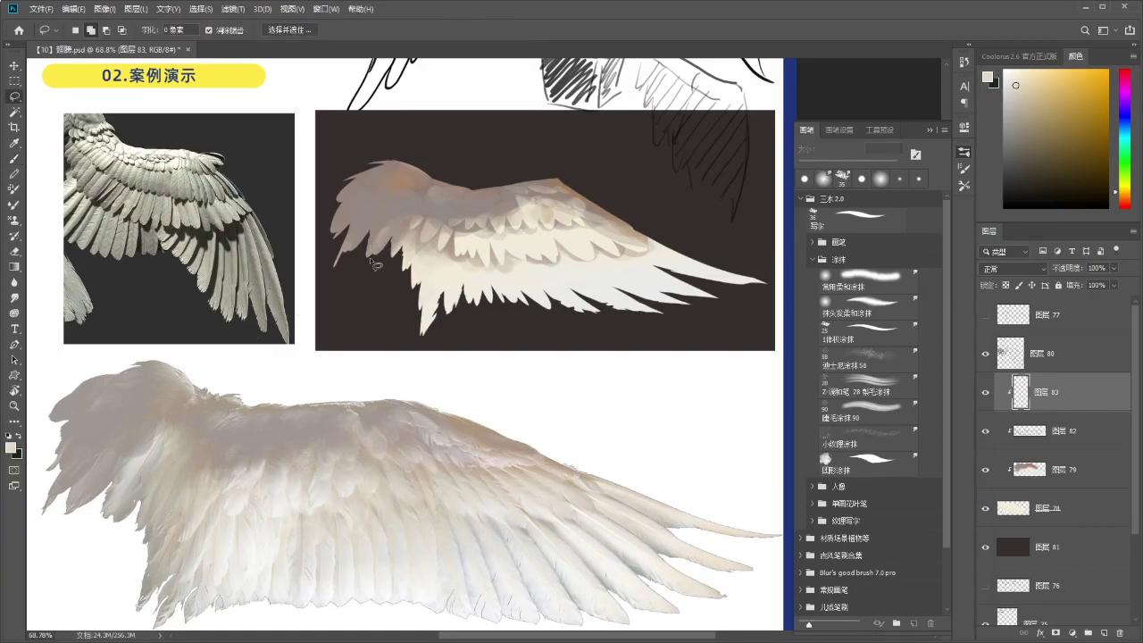
pyautogui.moveTo(403, 221)
pyautogui.mouseDown()
pyautogui.moveTo(373, 276)
pyautogui.moveTo(402, 222)
pyautogui.mouseUp()
pyautogui.press('b')
pyautogui.moveTo(366, 256); pyautogui.dragTo(396, 216)
pyautogui.hotkey('ctrl', 'd')
# Sample the shoulder's grey-brown and brush shading from the shoulder down over the long inner feathers.
pyautogui.keyDown('alt'); pyautogui.click(403, 197); pyautogui.keyUp('alt')
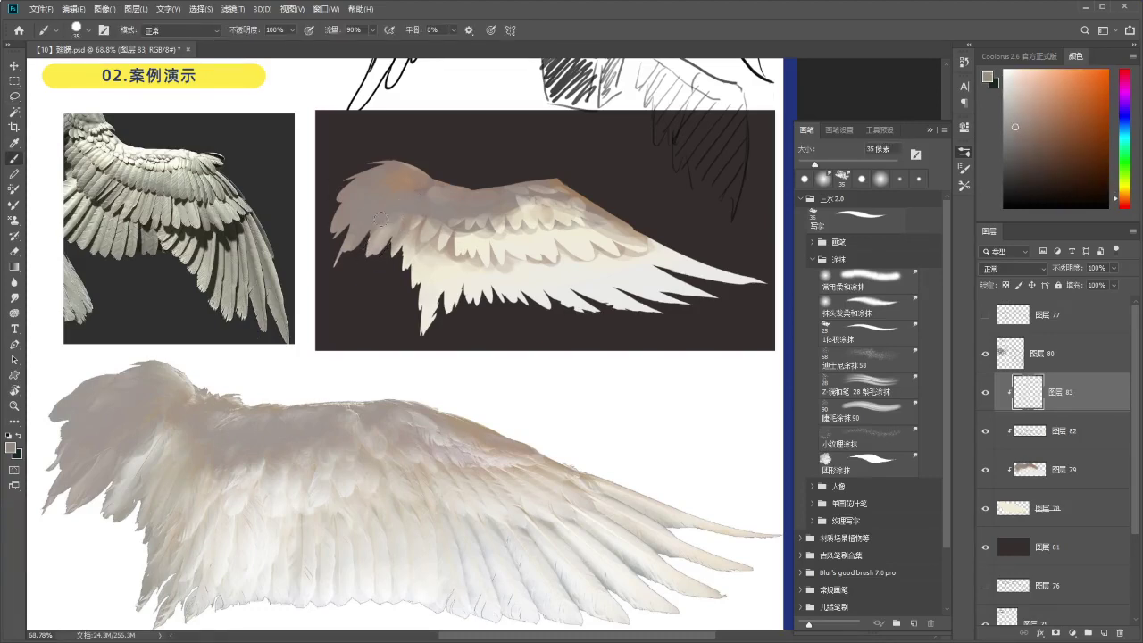
pyautogui.press('i')
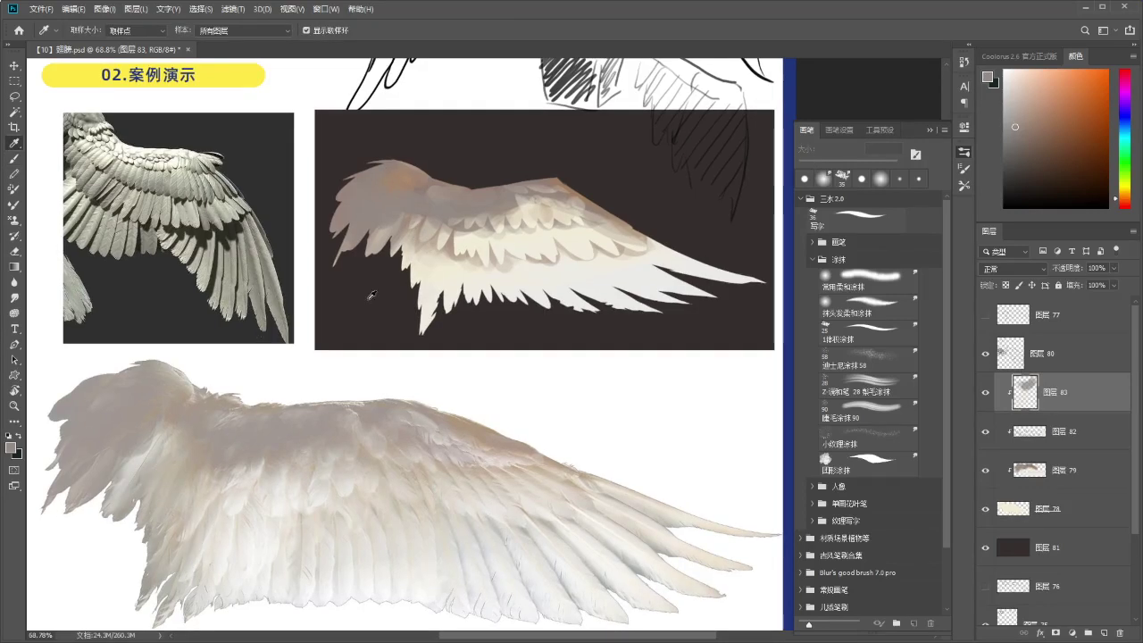
pyautogui.press('b')
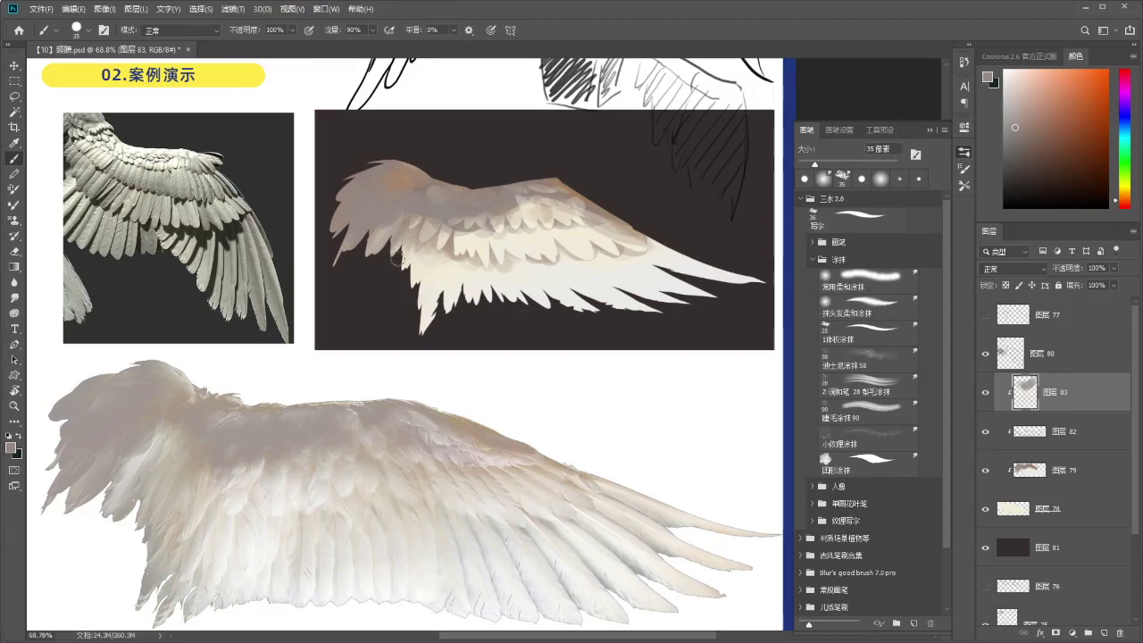
pyautogui.moveTo(406, 259)
pyautogui.mouseDown()
pyautogui.moveTo(427, 300)
pyautogui.moveTo(429, 287)
pyautogui.moveTo(415, 329)
pyautogui.mouseUp()
pyautogui.scroll(-3, 420, 322)
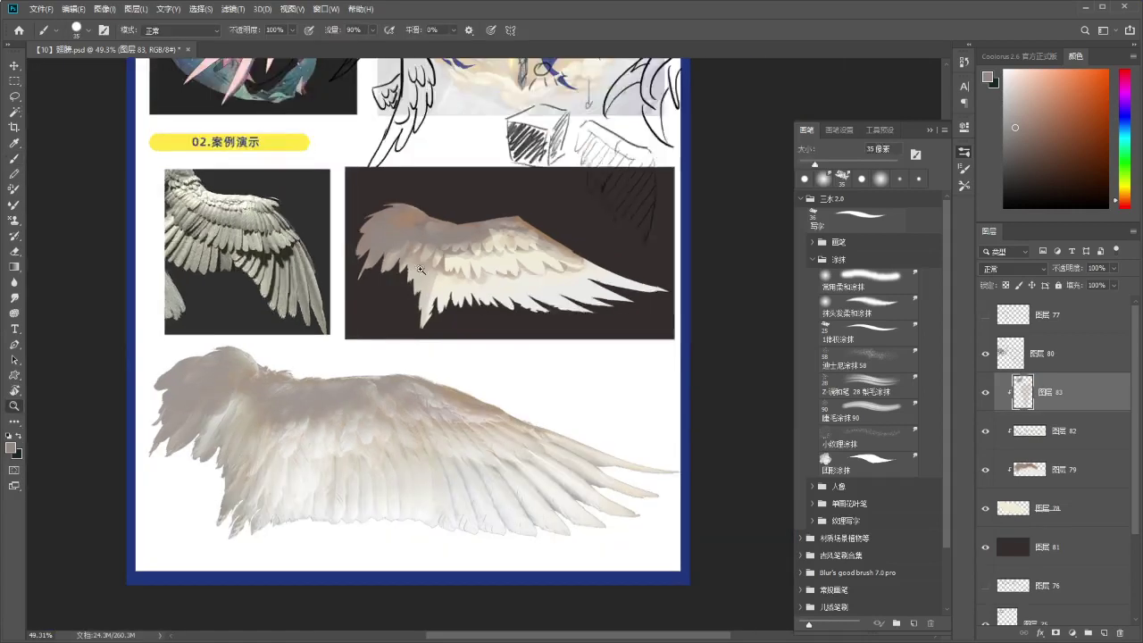
pyautogui.scroll(3, 450, 299)
# Touch up the transition between the shoulder and the inner feathers with sampled cream and grey-brown.
pyautogui.keyDown('alt'); pyautogui.click(453, 294); pyautogui.keyUp('alt')
pyautogui.moveTo(445, 284)
pyautogui.mouseDown()
pyautogui.moveTo(430, 312)
pyautogui.moveTo(443, 283)
pyautogui.mouseUp()
pyautogui.keyDown('alt'); pyautogui.click(426, 239); pyautogui.keyUp('alt')
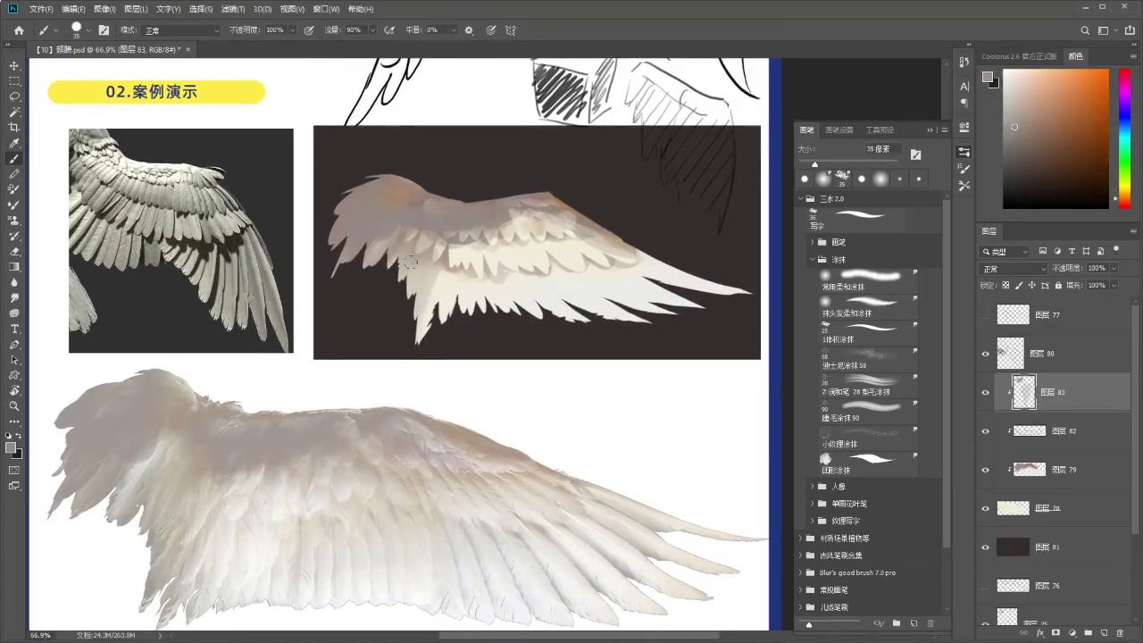
pyautogui.press('alt')
# Shift the sampled feather colour to a lighter, warmer yellow and tint the inner feathers beneath the shoulder with it.
pyautogui.keyDown('alt'); pyautogui.click(482, 251); pyautogui.keyUp('alt')
pyautogui.moveTo(1113, 196); pyautogui.dragTo(1115, 189)
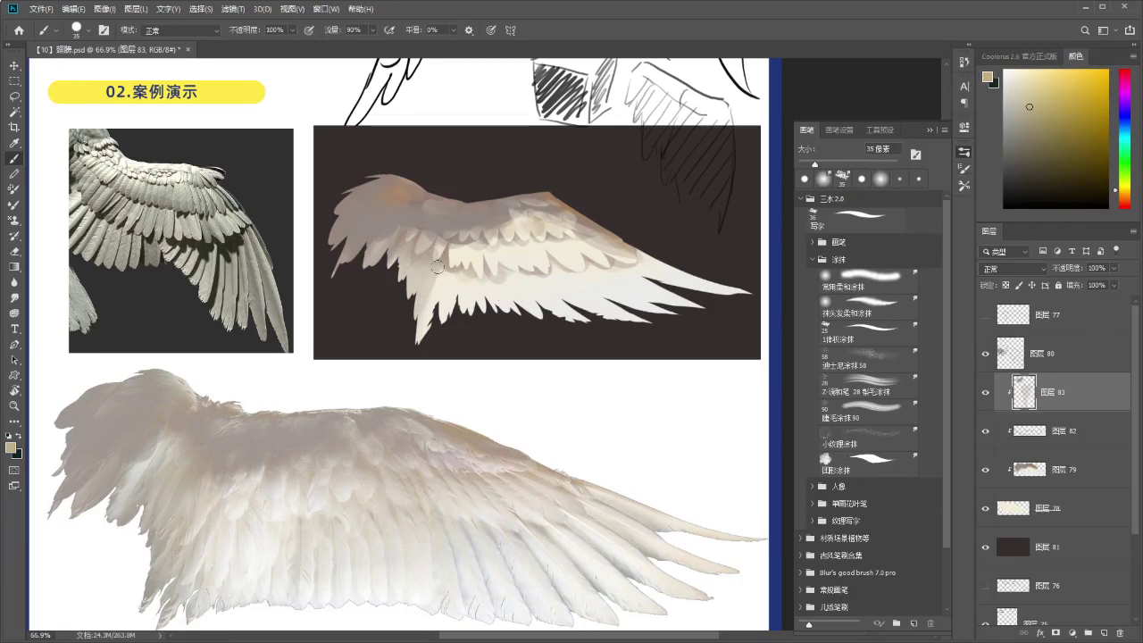
pyautogui.click(1038, 90)
pyautogui.keyDown('alt'); pyautogui.click(434, 282); pyautogui.keyUp('alt')
pyautogui.scroll(-1, 437, 285)
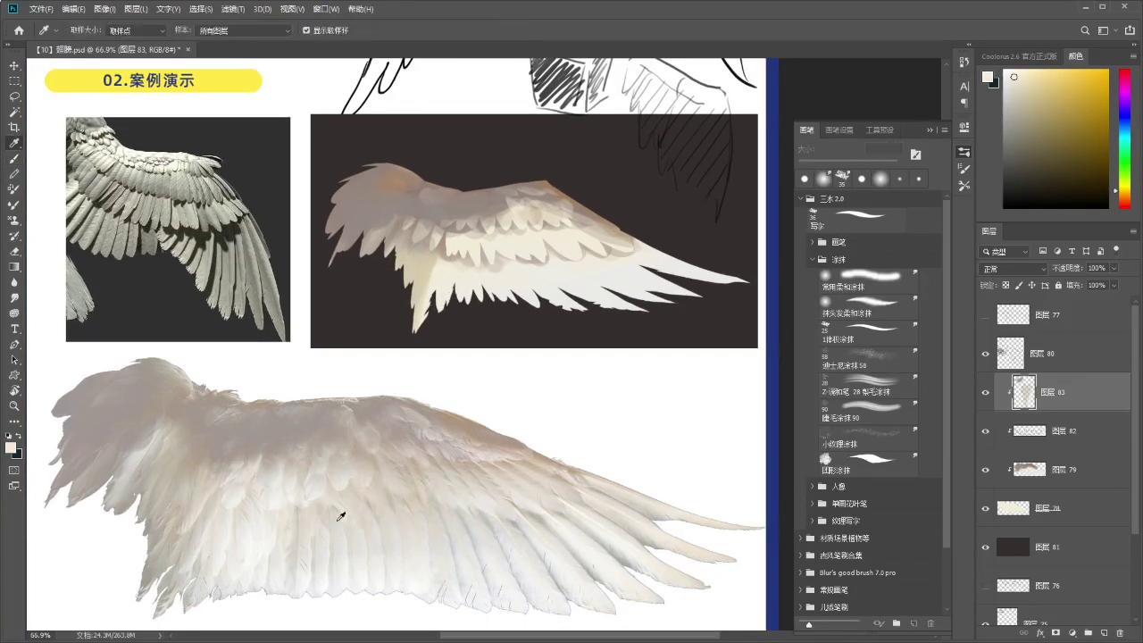
# Sample the pinkish grey below the second feather row and brush soft shading over the long lower feathers.
pyautogui.click(486, 258)
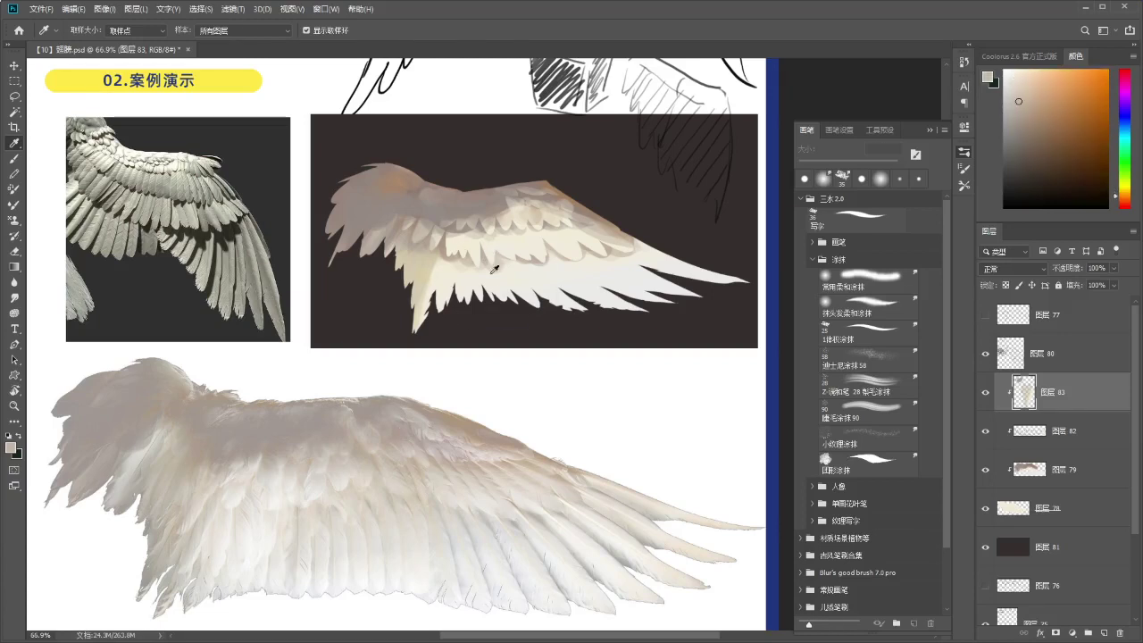
pyautogui.press('b')
pyautogui.moveTo(513, 268)
pyautogui.mouseDown()
pyautogui.moveTo(525, 293)
pyautogui.moveTo(546, 298)
pyautogui.mouseUp()
pyautogui.moveTo(476, 274); pyautogui.dragTo(466, 291)
pyautogui.moveTo(545, 275); pyautogui.dragTo(569, 317)
pyautogui.moveTo(639, 290)
pyautogui.mouseDown()
pyautogui.moveTo(564, 284)
pyautogui.moveTo(588, 297)
pyautogui.moveTo(566, 278)
pyautogui.moveTo(618, 302)
pyautogui.moveTo(565, 271)
pyautogui.moveTo(528, 276)
pyautogui.moveTo(548, 258)
pyautogui.moveTo(545, 230)
pyautogui.mouseUp()
pyautogui.moveTo(406, 227); pyautogui.dragTo(436, 224)
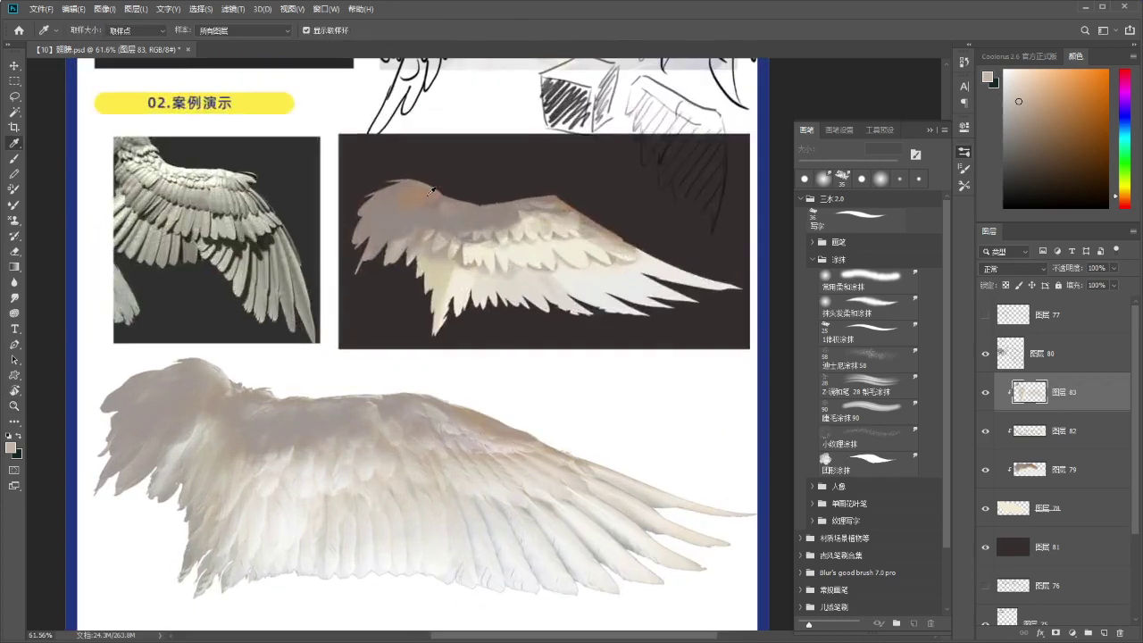
# Sample pale cream from the feathers and lasso a row of small feather shapes along the wing's upper edge.
pyautogui.click(464, 263)
pyautogui.press('b')
pyautogui.moveTo(425, 183); pyautogui.dragTo(441, 183)
pyautogui.hotkey('ctrl', 'z')
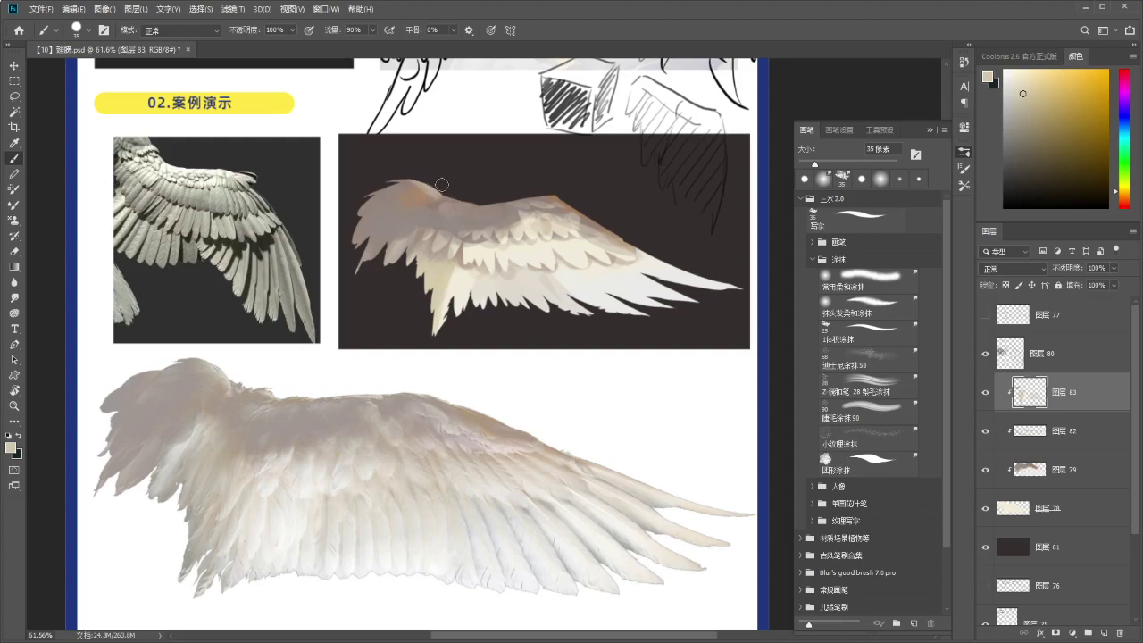
pyautogui.press('l')
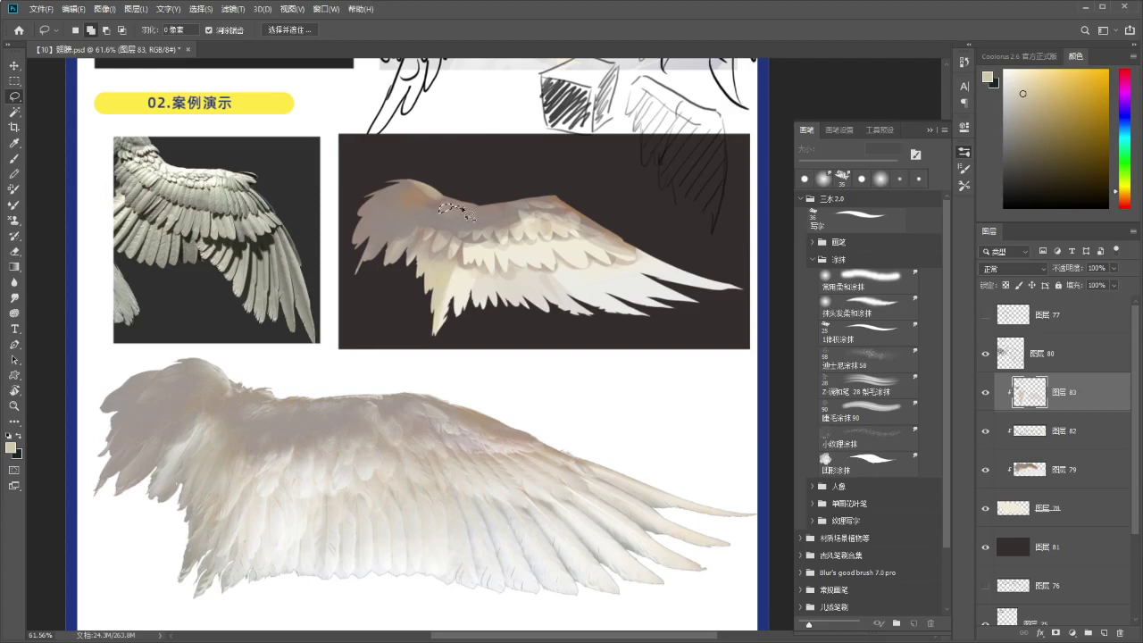
pyautogui.moveTo(479, 219); pyautogui.dragTo(457, 215)
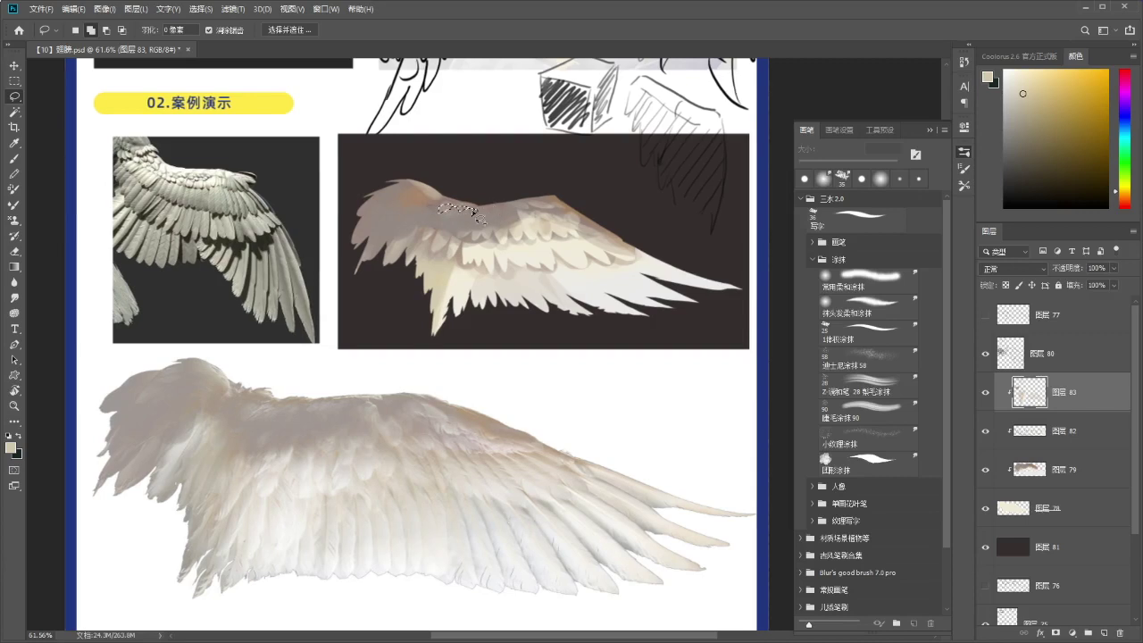
pyautogui.moveTo(485, 212); pyautogui.dragTo(506, 211)
# Undo a trial gradient in the selection and switch the Gradient tool to the preset fading from the foreground colour to transparent.
pyautogui.press('g')
pyautogui.moveTo(506, 127); pyautogui.dragTo(484, 204)
pyautogui.hotkey('ctrl', 'z')
pyautogui.click(89, 29)
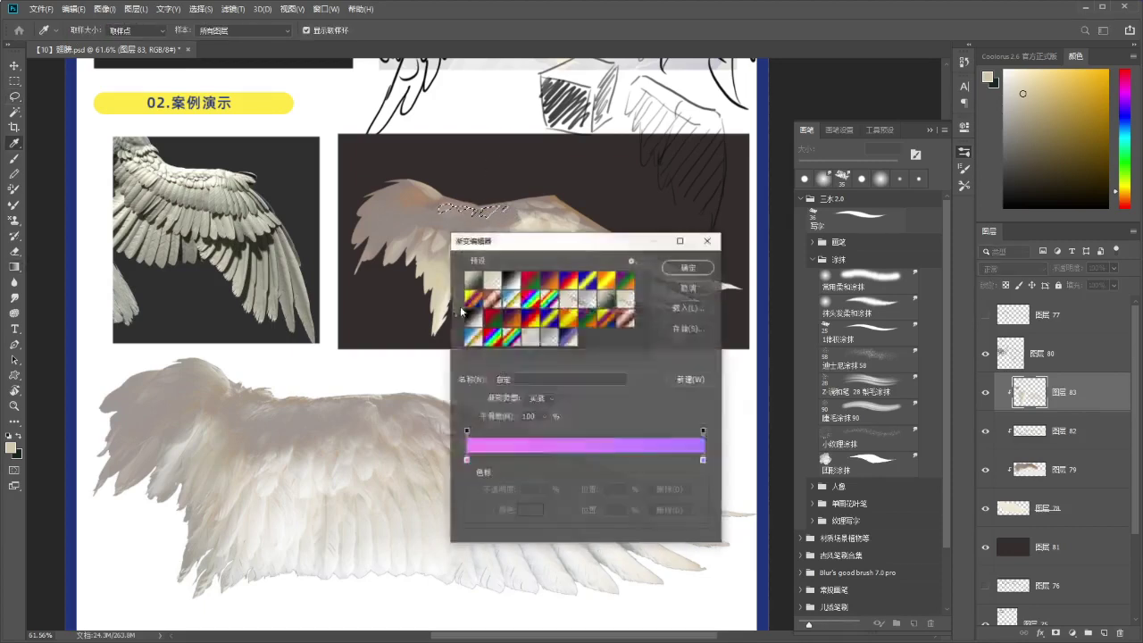
pyautogui.click(493, 283)
pyautogui.click(684, 268)
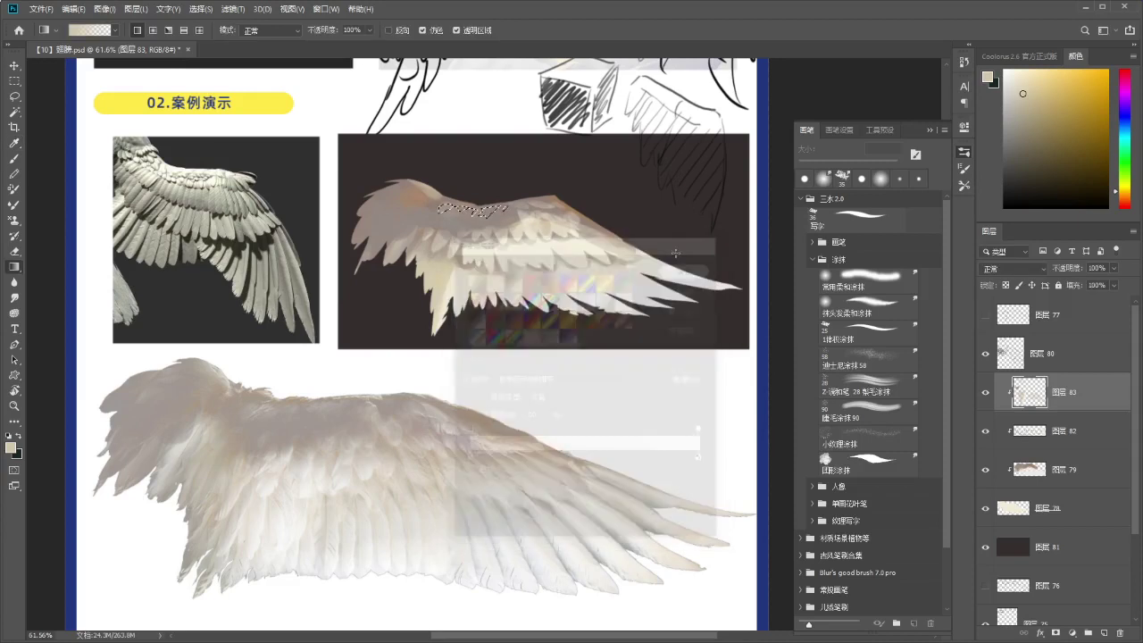
# Apply the fading cream gradient to the lassoed feather shapes along the upper wing and clear the selection.
pyautogui.moveTo(497, 115)
pyautogui.mouseDown()
pyautogui.moveTo(469, 205)
pyautogui.moveTo(442, 232)
pyautogui.moveTo(392, 237)
pyautogui.moveTo(479, 194)
pyautogui.mouseUp()
pyautogui.hotkey('ctrl', 'd')
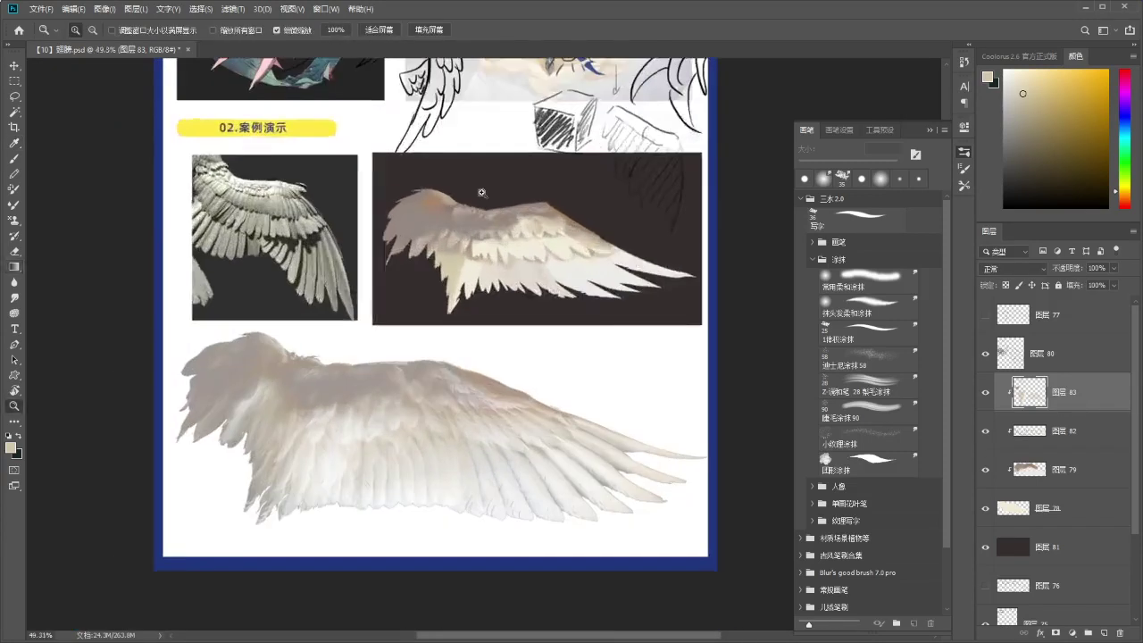
pyautogui.moveTo(514, 122); pyautogui.dragTo(462, 260)
pyautogui.hotkey('ctrl', 'd')
# Soften the painted colours where the shoulder meets the upper wing with the Smudge tool.
pyautogui.moveTo(459, 217); pyautogui.dragTo(498, 212)
pyautogui.press('r')
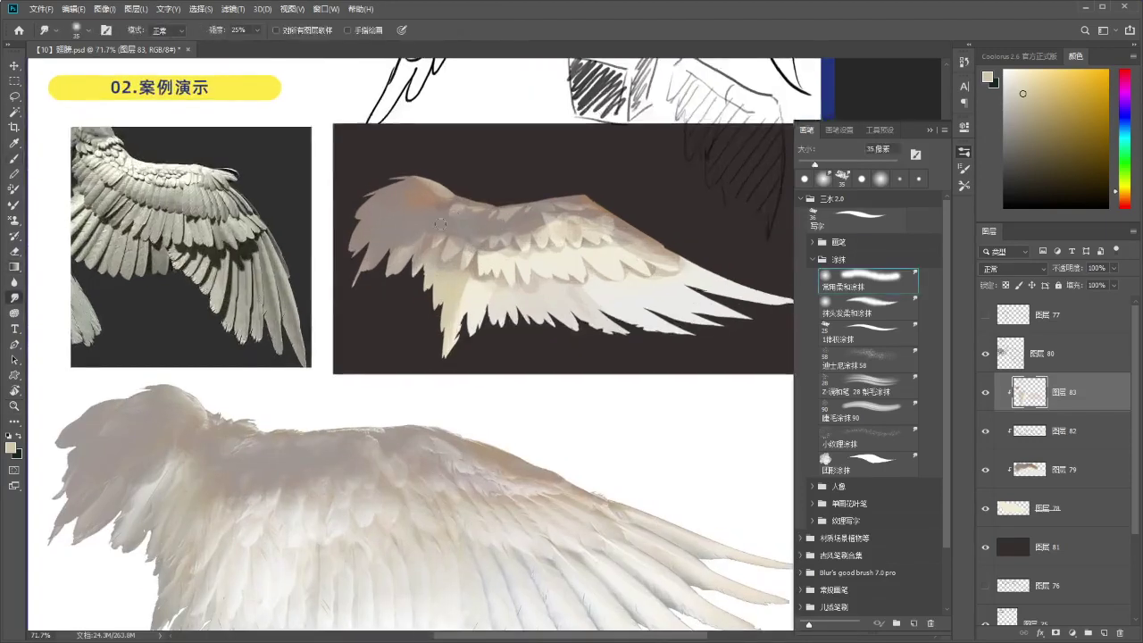
pyautogui.scroll(-1, 475, 204)
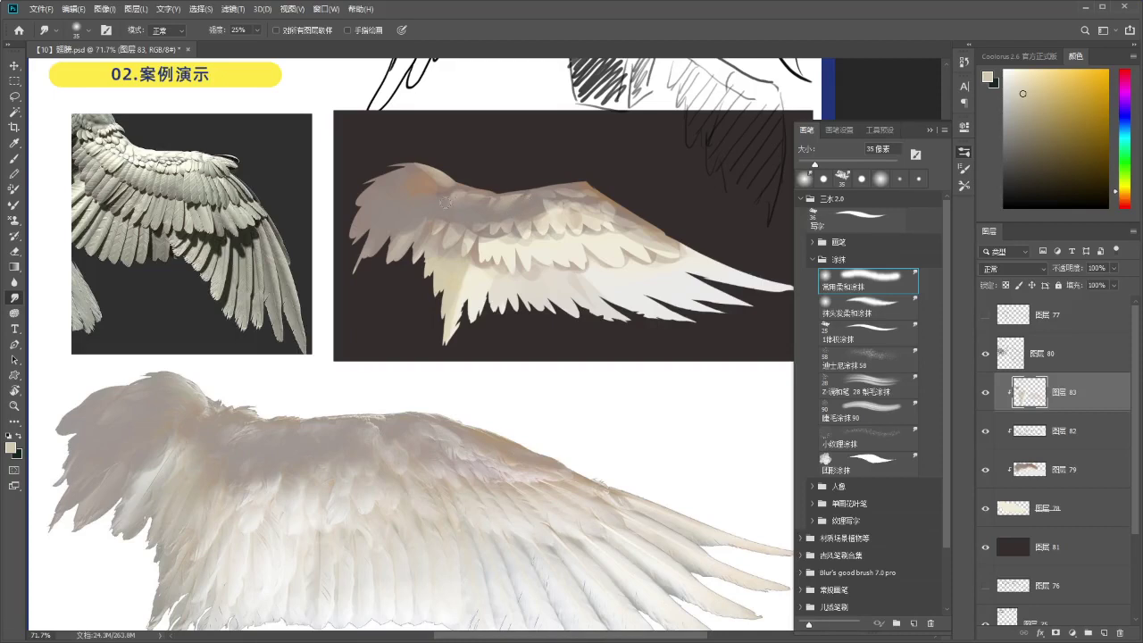
pyautogui.scroll(-2, 415, 215)
pyautogui.scroll(-1, 554, 220)
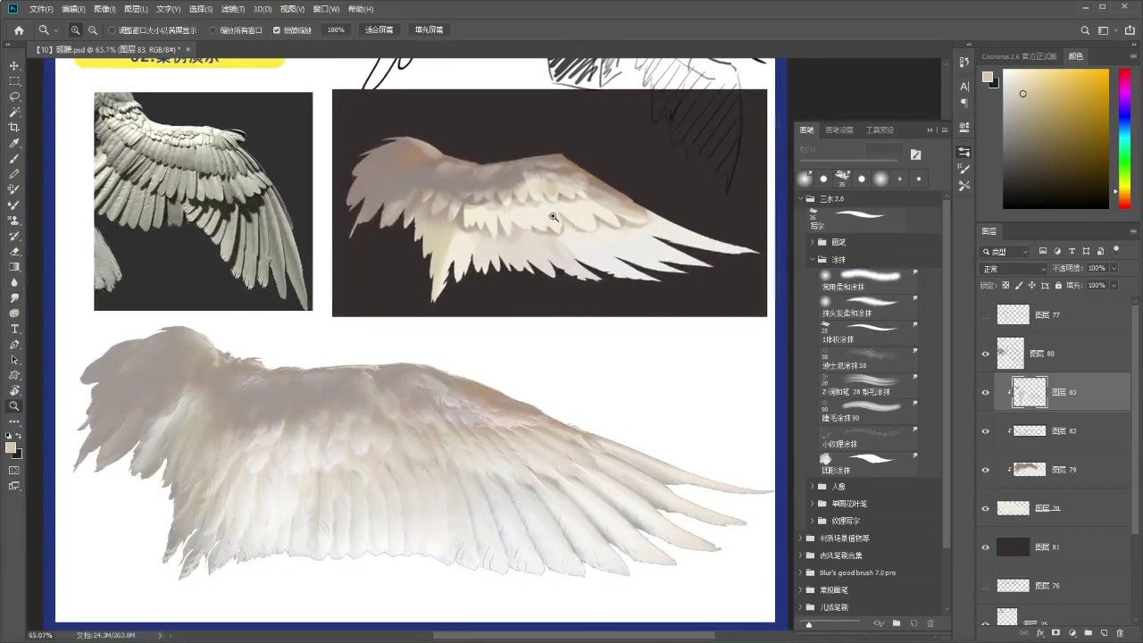
# Sample the greyish tan from the outer middle feathers and turn on pen pressure for brush size.
pyautogui.moveTo(556, 239); pyautogui.dragTo(536, 256)
pyautogui.press('i')
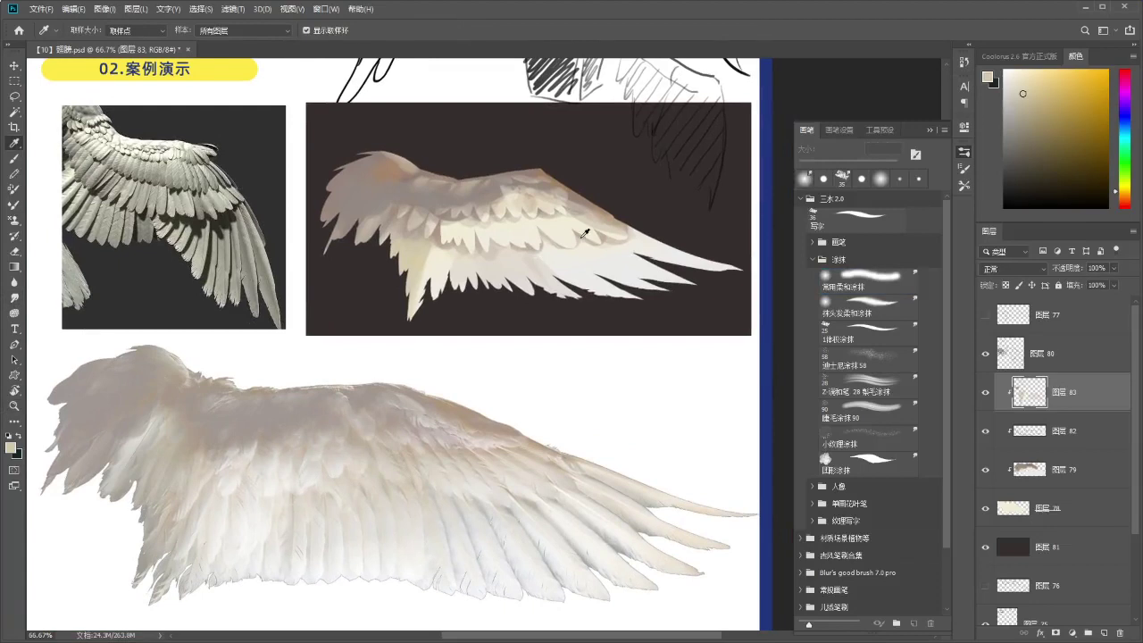
pyautogui.click(586, 235)
pyautogui.press('b')
pyautogui.click(497, 33)
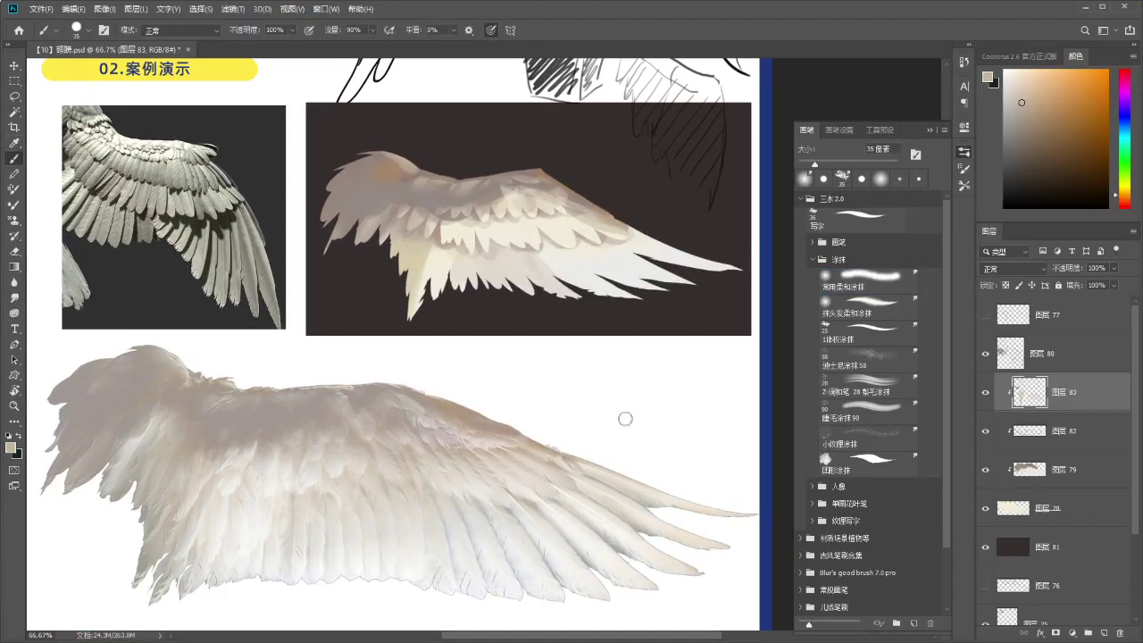
# Change the painting colour to a darker reddish brown and reduce the brush size to 10 px.
pyautogui.click(1036, 129)
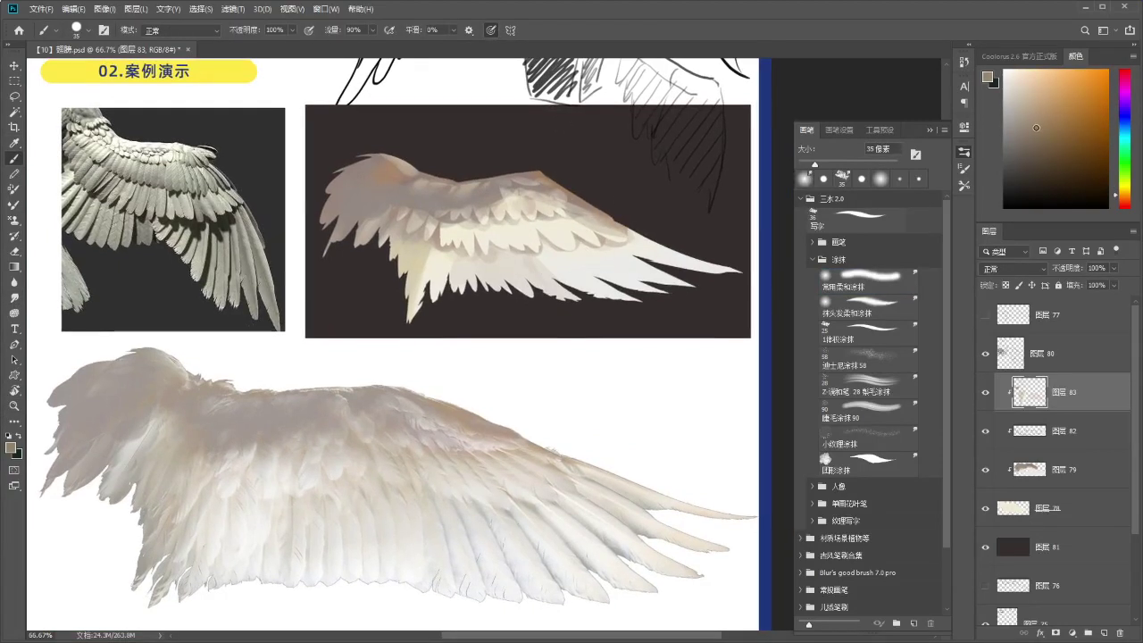
pyautogui.click(1124, 203)
pyautogui.press('[')
pyautogui.press('[')
pyautogui.press('[')
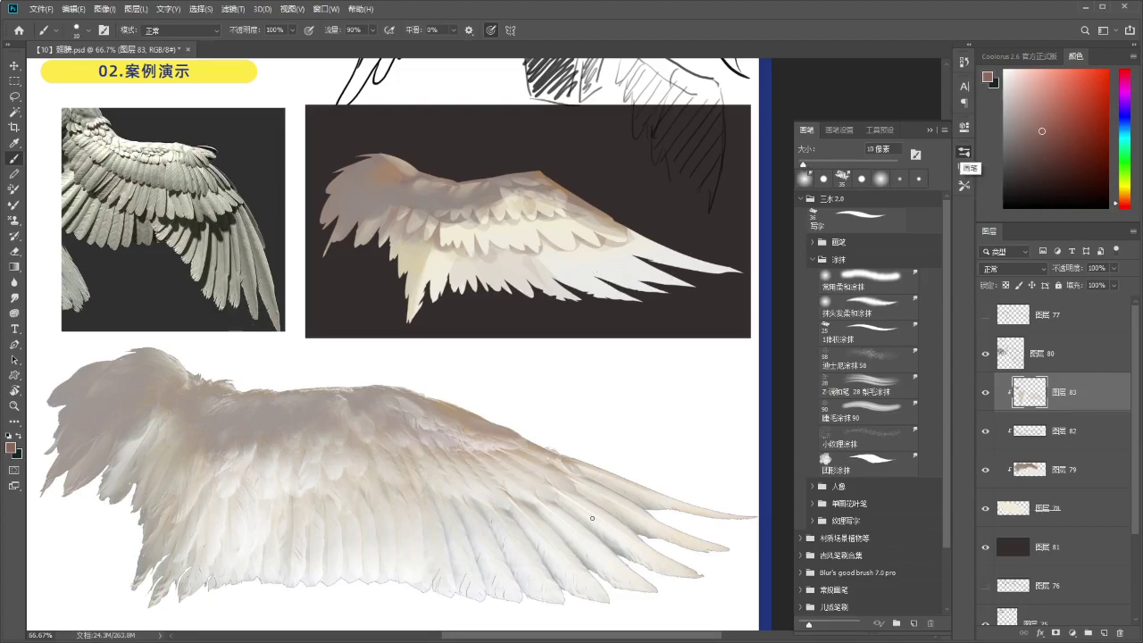
pyautogui.moveTo(606, 515)
pyautogui.mouseDown()
pyautogui.moveTo(605, 551)
pyautogui.moveTo(572, 532)
pyautogui.moveTo(612, 545)
pyautogui.moveTo(586, 538)
pyautogui.mouseUp()
pyautogui.hotkey('ctrl', 'z')
pyautogui.hotkey('ctrl', 'z')
pyautogui.moveTo(605, 382); pyautogui.dragTo(595, 370)
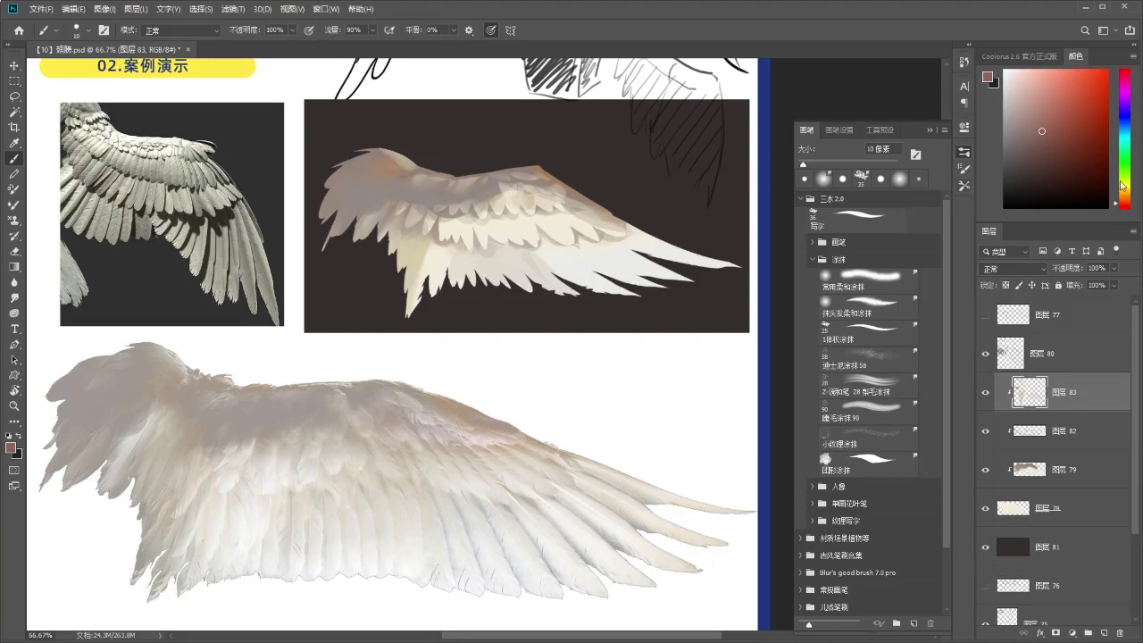
# Paint a yellowish-grey shadow between two long outer flight feathers with a 20 px brush, trimming its edges with sampled off-white.
pyautogui.moveTo(1125, 204); pyautogui.dragTo(1125, 198)
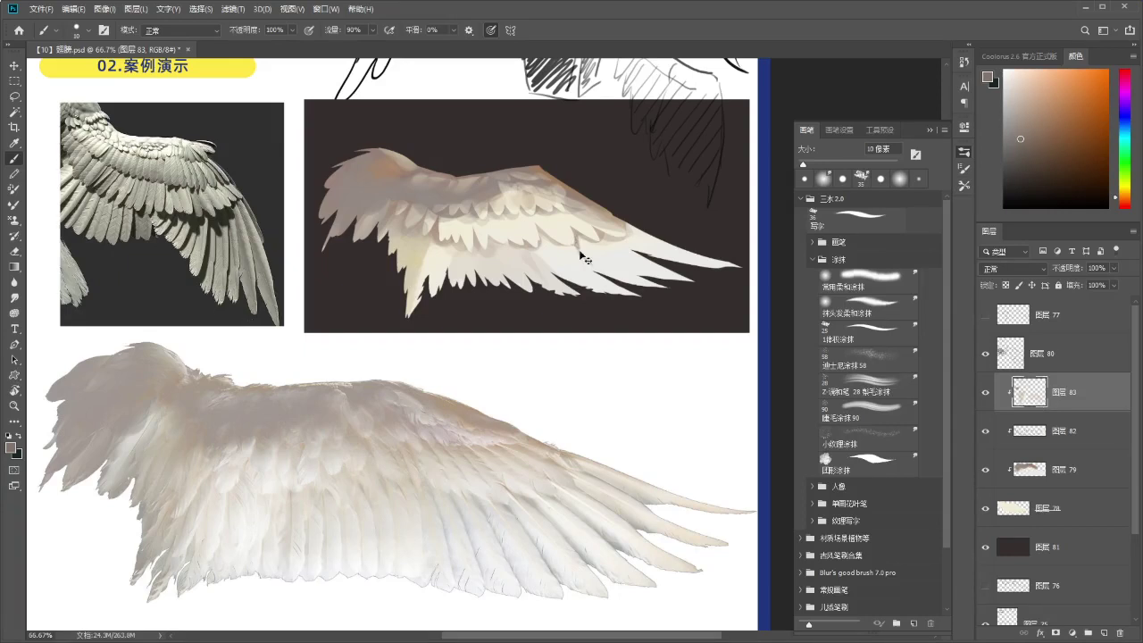
pyautogui.moveTo(1124, 198); pyautogui.dragTo(1125, 189)
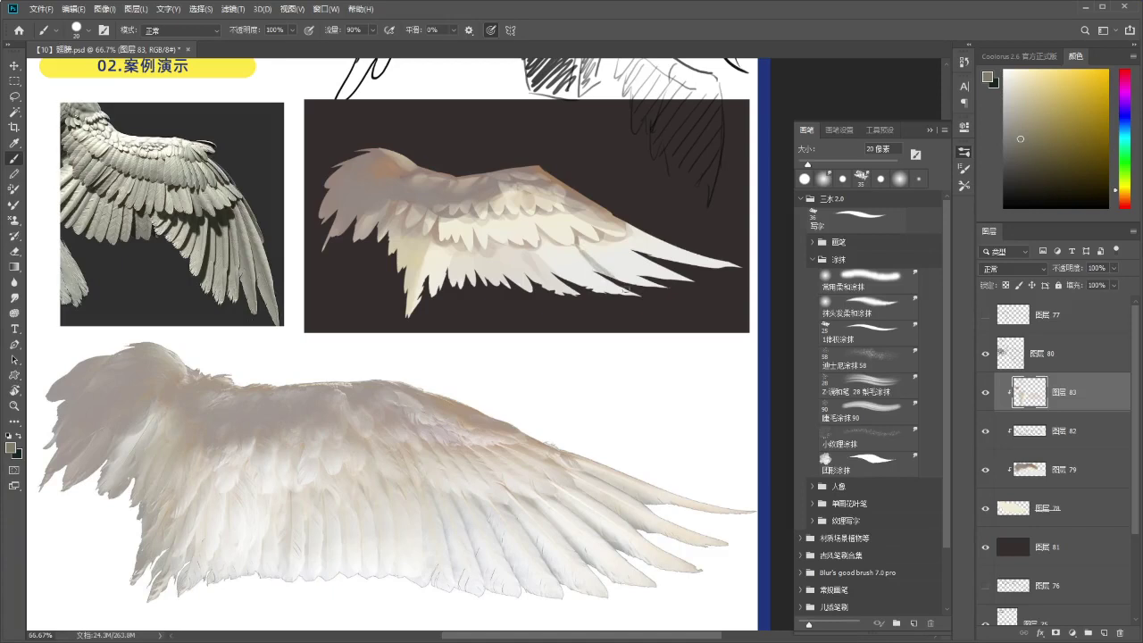
pyautogui.scroll(1, 595, 263)
pyautogui.keyDown('alt'); pyautogui.click(600, 262); pyautogui.keyUp('alt')
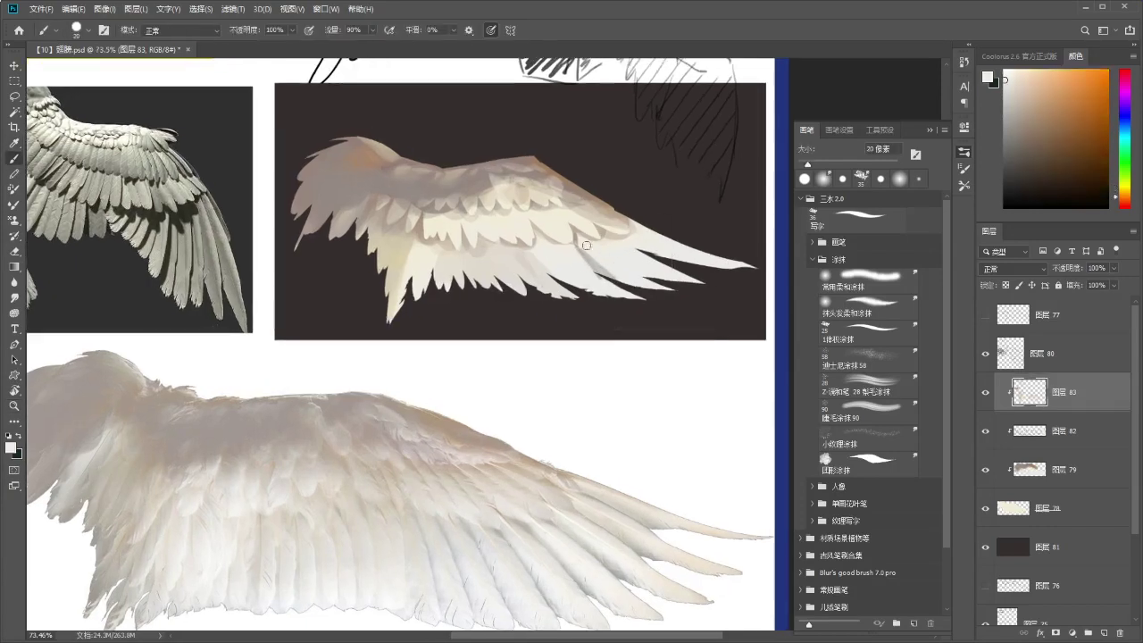
pyautogui.keyDown('alt'); pyautogui.click(609, 265); pyautogui.keyUp('alt')
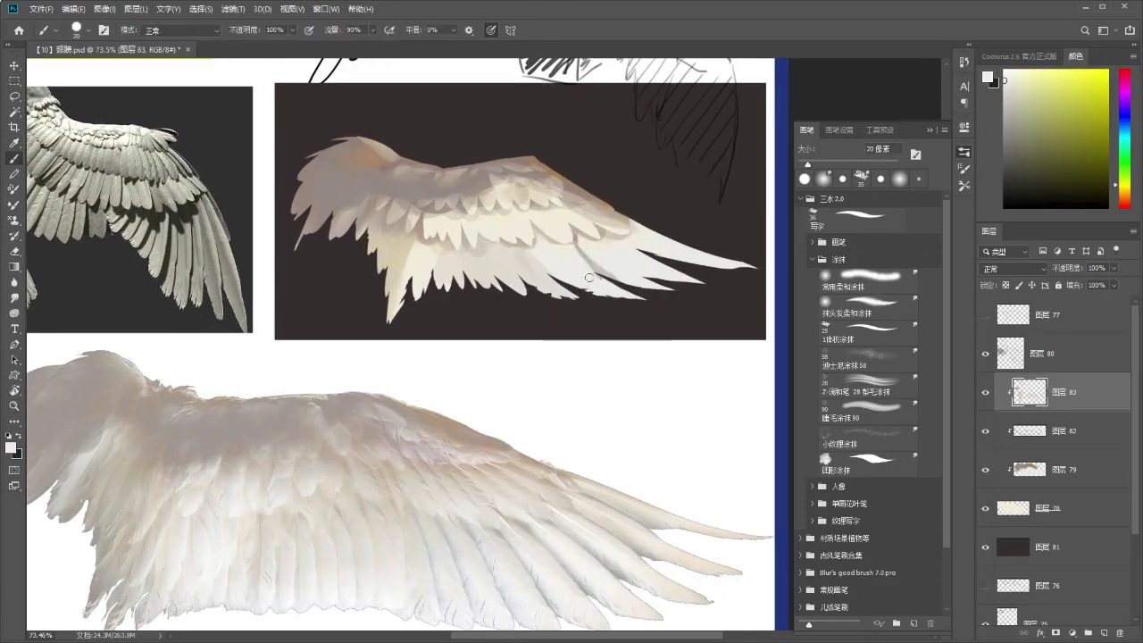
pyautogui.keyDown('alt'); pyautogui.click(558, 246); pyautogui.keyUp('alt')
pyautogui.moveTo(589, 267); pyautogui.dragTo(570, 252)
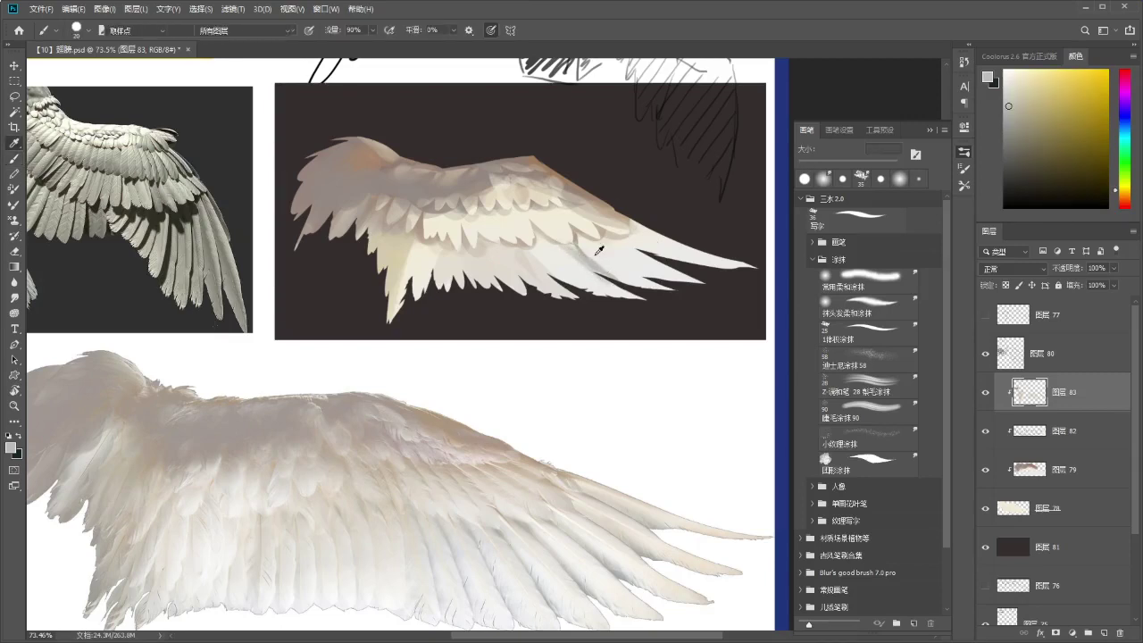
# Rework the grey shadow between the long outer feathers using colours sampled from the surrounding feathers.
pyautogui.keyDown('alt'); pyautogui.click(587, 251); pyautogui.keyUp('alt')
pyautogui.moveTo(577, 247)
pyautogui.mouseDown()
pyautogui.moveTo(637, 286)
pyautogui.moveTo(602, 284)
pyautogui.moveTo(625, 290)
pyautogui.moveTo(558, 252)
pyautogui.moveTo(592, 278)
pyautogui.moveTo(603, 229)
pyautogui.mouseUp()
pyautogui.keyDown('alt'); pyautogui.click(570, 268); pyautogui.keyUp('alt')
pyautogui.keyDown('alt'); pyautogui.click(570, 240); pyautogui.keyUp('alt')
pyautogui.keyDown('alt'); pyautogui.click(622, 201); pyautogui.keyUp('alt')
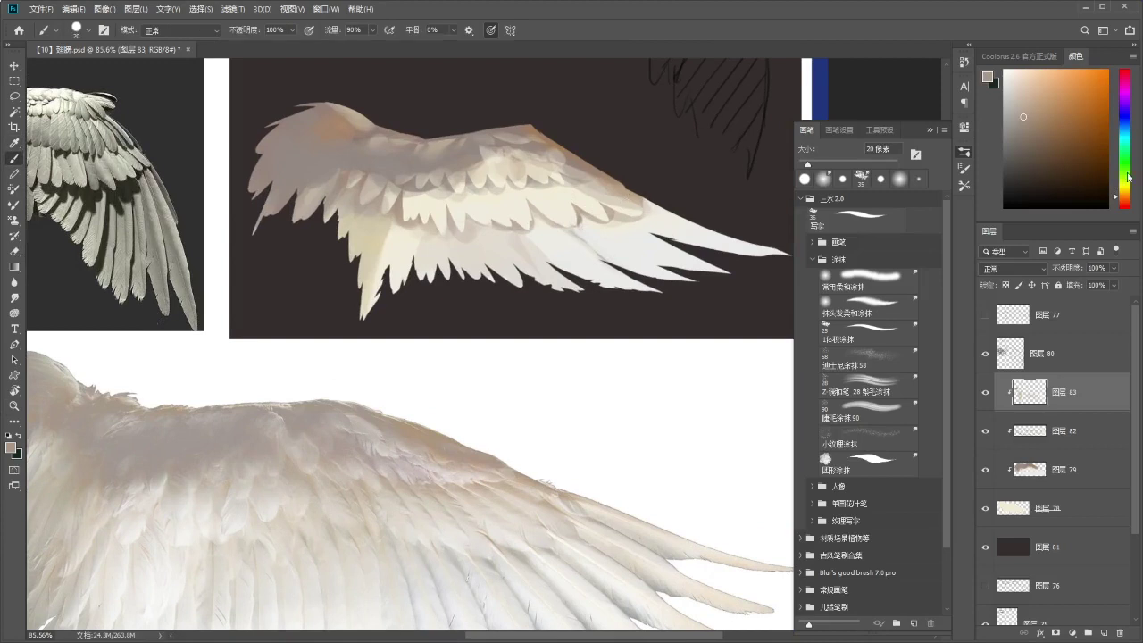
# Change the painting colour to a muted, mid-dark teal grey.
pyautogui.click(1124, 136)
pyautogui.click(1020, 134)
pyautogui.moveTo(1126, 147); pyautogui.dragTo(1123, 157)
pyautogui.click(1019, 145)
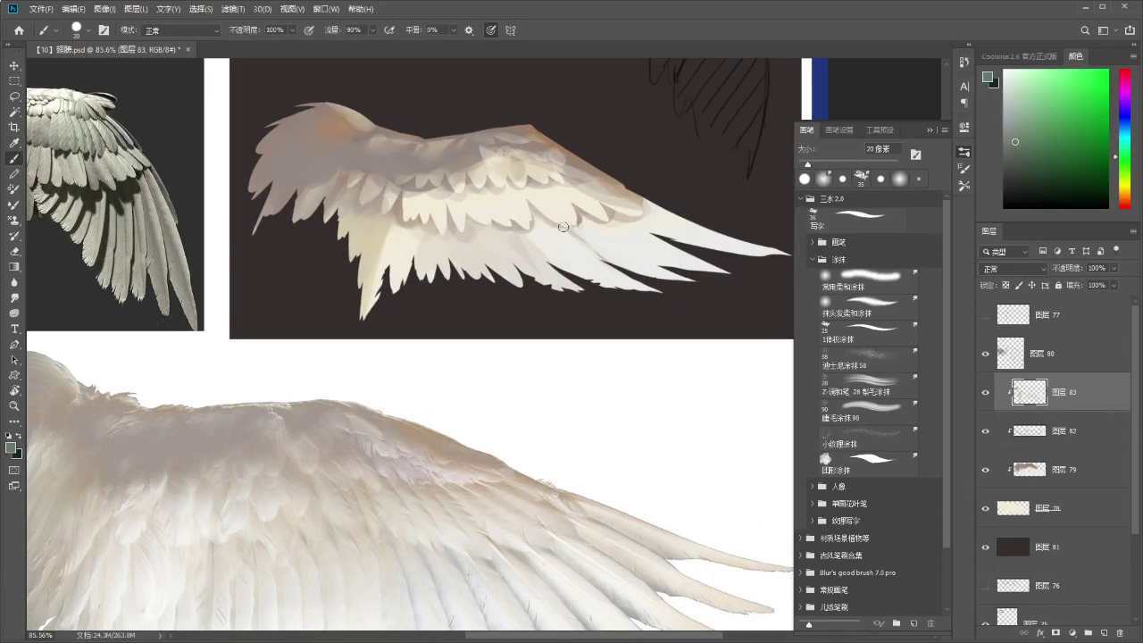
pyautogui.moveTo(1125, 163); pyautogui.dragTo(1125, 139)
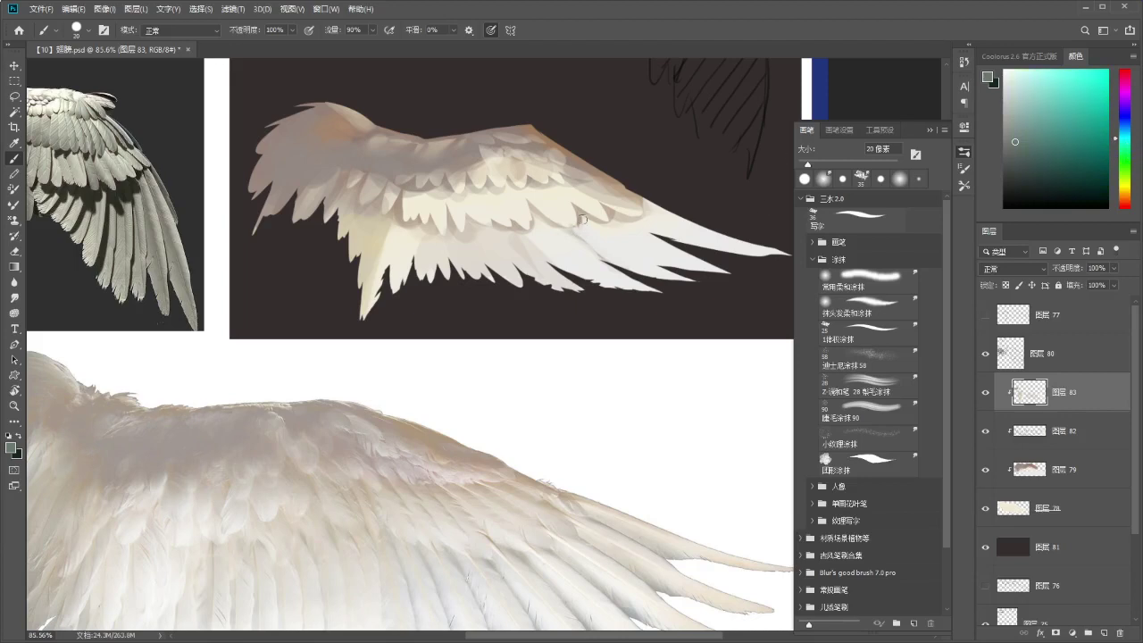
# Undo the trial strokes and refine the cool shadow at the outer feathers' roots, cleaning its edges with sampled off-white.
pyautogui.hotkey('ctrl', 'z')
pyautogui.moveTo(575, 229)
pyautogui.mouseDown()
pyautogui.moveTo(600, 258)
pyautogui.moveTo(537, 271)
pyautogui.mouseUp()
pyautogui.hotkey('ctrl', 'z')
pyautogui.keyDown('ctrl'); pyautogui.click(582, 222); pyautogui.keyUp('ctrl')
pyautogui.keyDown('alt'); pyautogui.click(569, 267); pyautogui.keyUp('alt')
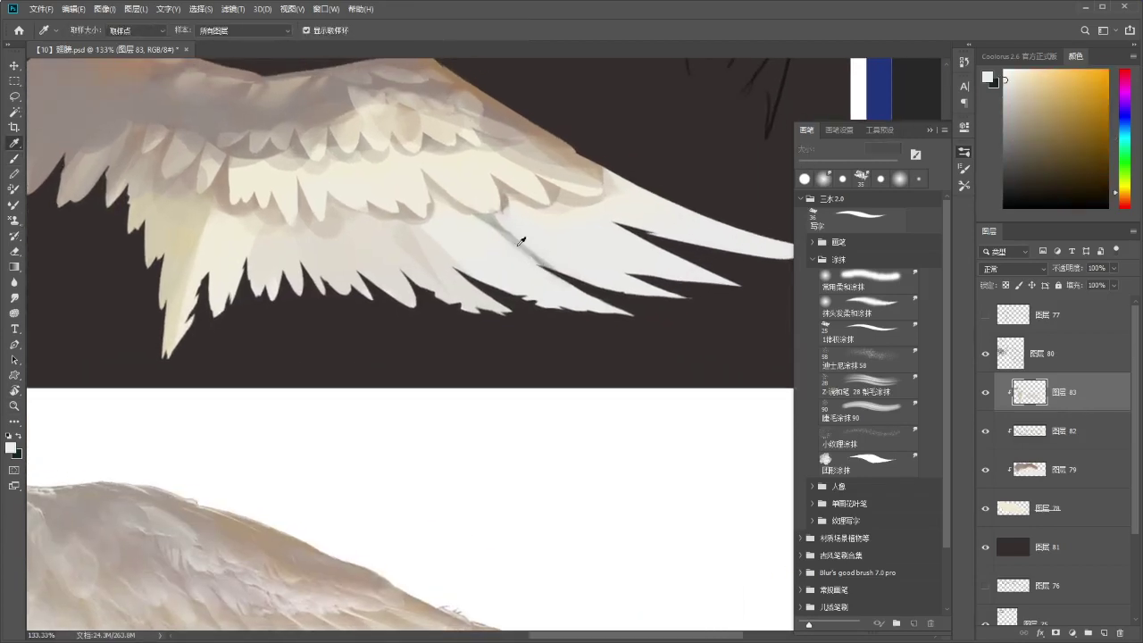
pyautogui.keyDown('alt'); pyautogui.click(523, 255); pyautogui.keyUp('alt')
pyautogui.moveTo(489, 220)
pyautogui.mouseDown()
pyautogui.moveTo(559, 279)
pyautogui.moveTo(542, 253)
pyautogui.moveTo(520, 260)
pyautogui.moveTo(494, 244)
pyautogui.mouseUp()
pyautogui.keyDown('alt'); pyautogui.click(535, 251); pyautogui.keyUp('alt')
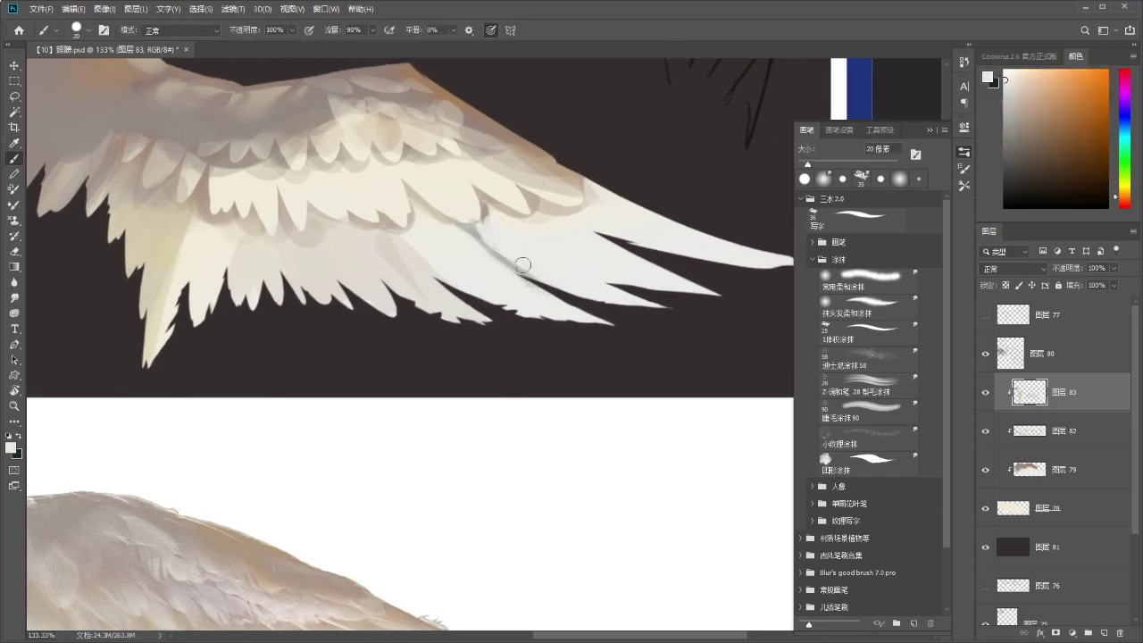
# Sample a light grey from the outer feathers and make layer 图层 83 active for painting.
pyautogui.scroll(-5, 495, 243)
pyautogui.keyDown('ctrl'); pyautogui.click(504, 236); pyautogui.keyUp('ctrl')
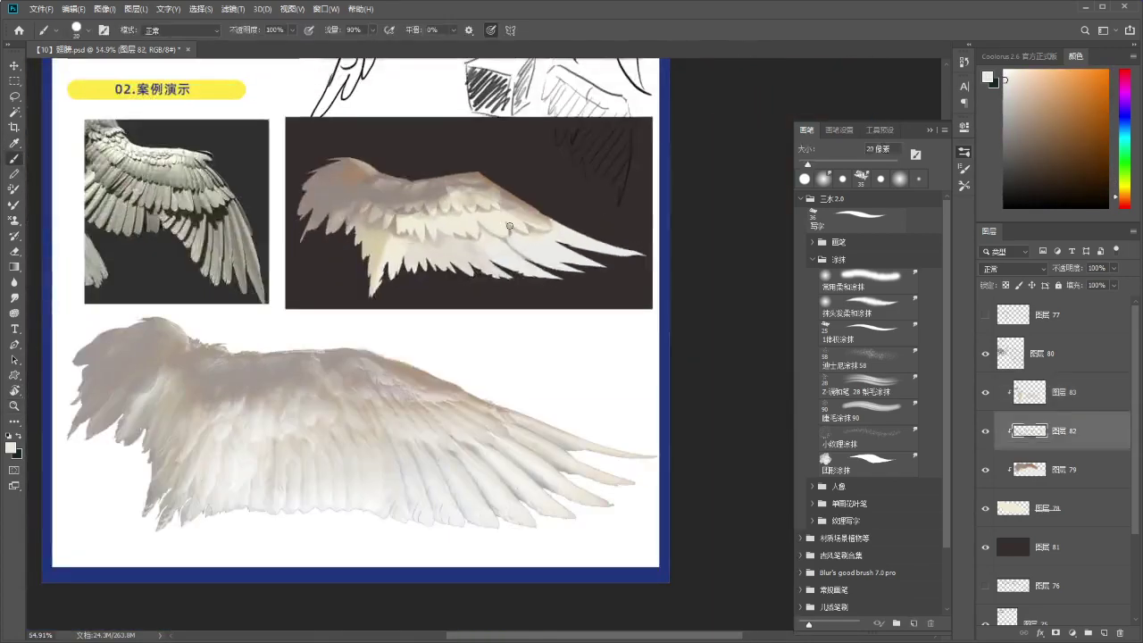
pyautogui.moveTo(513, 233); pyautogui.dragTo(543, 205)
pyautogui.moveTo(524, 252); pyautogui.dragTo(456, 259)
pyautogui.keyDown('alt'); pyautogui.click(470, 286); pyautogui.keyUp('alt')
pyautogui.moveTo(456, 259)
pyautogui.mouseDown()
pyautogui.moveTo(493, 288)
pyautogui.moveTo(483, 260)
pyautogui.mouseUp()
pyautogui.press('b')
pyautogui.keyDown('alt'); pyautogui.click(459, 252); pyautogui.keyUp('alt')
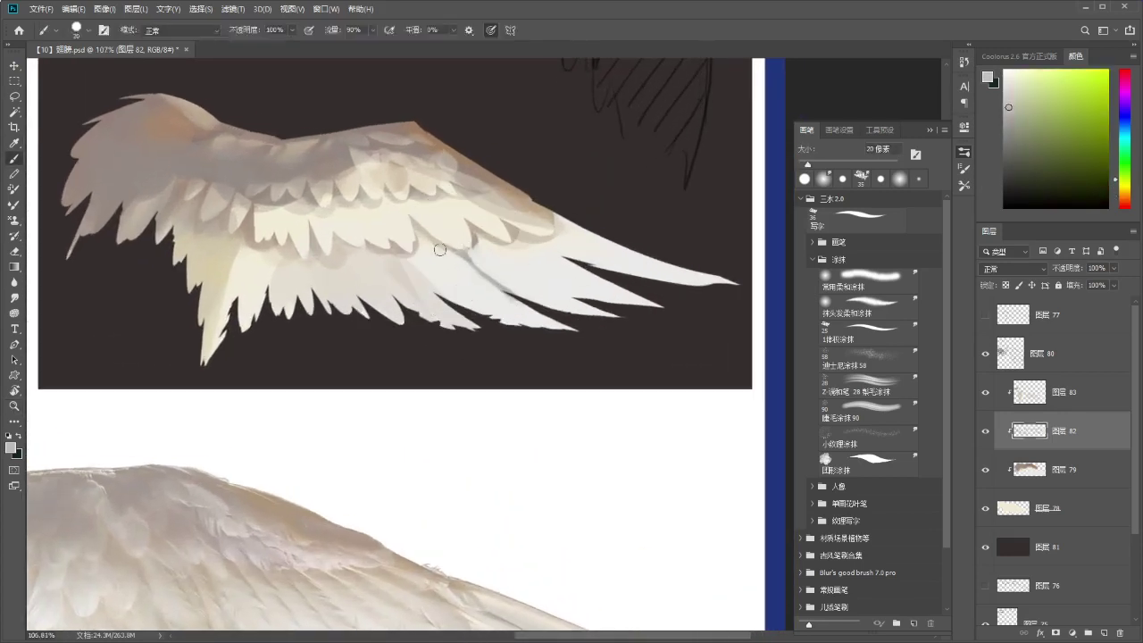
pyautogui.moveTo(414, 228); pyautogui.dragTo(491, 285)
pyautogui.click(1040, 399)
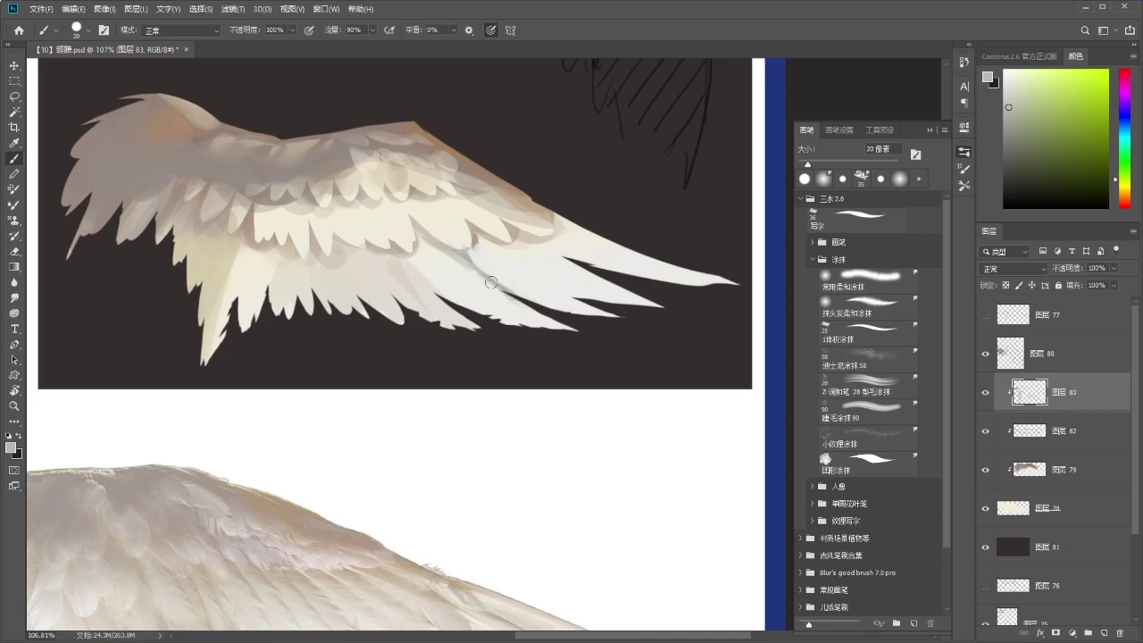
# Blend the shadow between the outer flight feathers using greys and off-whites sampled along its edges.
pyautogui.keyDown('alt'); pyautogui.click(461, 264); pyautogui.keyUp('alt')
pyautogui.moveTo(465, 268); pyautogui.dragTo(500, 293)
pyautogui.keyDown('alt'); pyautogui.click(488, 268); pyautogui.keyUp('alt')
pyautogui.moveTo(467, 256)
pyautogui.mouseDown()
pyautogui.moveTo(508, 288)
pyautogui.moveTo(517, 266)
pyautogui.mouseUp()
pyautogui.keyDown('alt'); pyautogui.click(446, 249); pyautogui.keyUp('alt')
# Paint a dark teal-grey shadow from the root of the next inner flight feather and undo the last stray stroke.
pyautogui.click(1015, 145)
pyautogui.moveTo(396, 216)
pyautogui.mouseDown()
pyautogui.moveTo(425, 242)
pyautogui.moveTo(393, 208)
pyautogui.mouseUp()
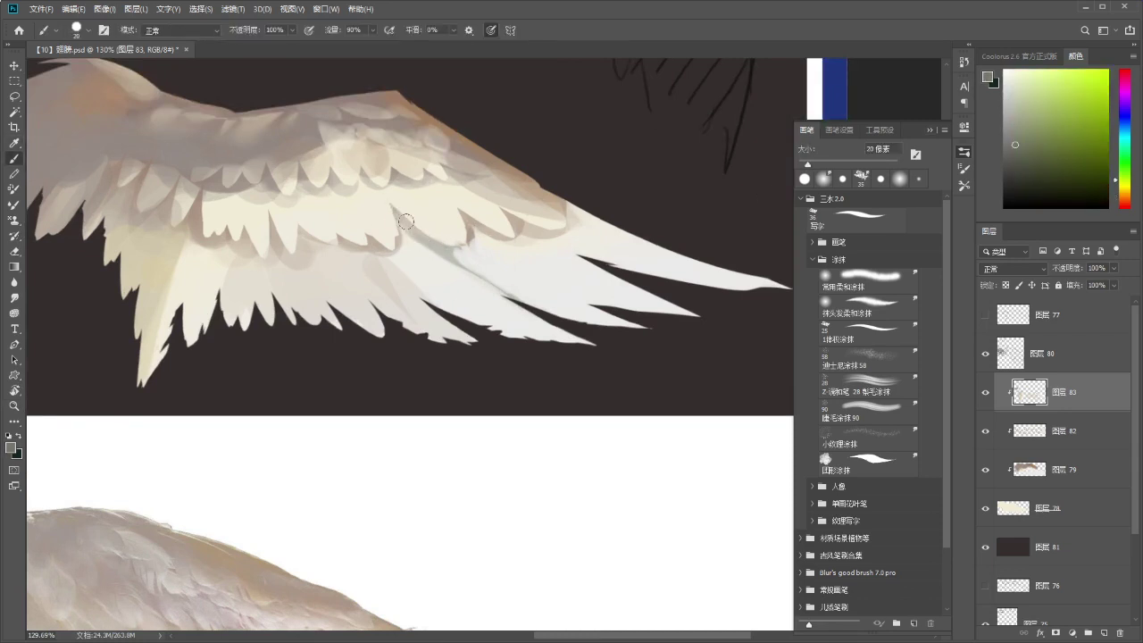
pyautogui.click(1020, 161)
pyautogui.moveTo(1126, 184); pyautogui.dragTo(1119, 134)
pyautogui.click(1017, 163)
pyautogui.moveTo(392, 211); pyautogui.dragTo(475, 269)
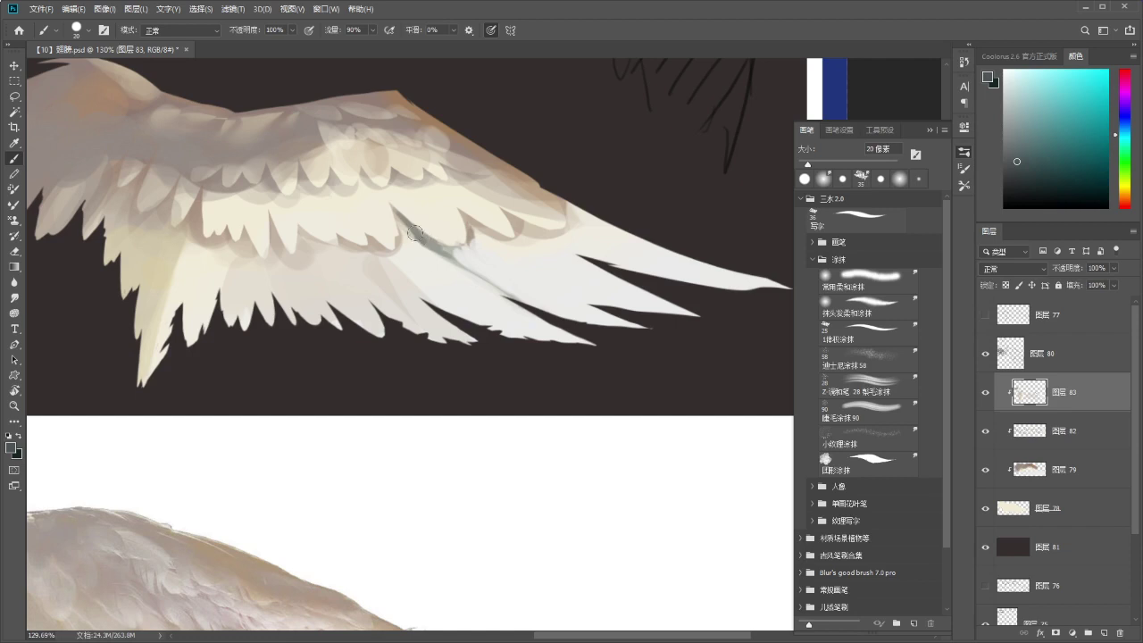
pyautogui.moveTo(393, 216)
pyautogui.mouseDown()
pyautogui.moveTo(408, 250)
pyautogui.moveTo(438, 250)
pyautogui.moveTo(399, 223)
pyautogui.mouseUp()
pyautogui.moveTo(449, 250)
pyautogui.mouseDown()
pyautogui.moveTo(430, 234)
pyautogui.moveTo(505, 289)
pyautogui.moveTo(416, 258)
pyautogui.moveTo(485, 259)
pyautogui.mouseUp()
pyautogui.hotkey('ctrl', 'z')
# Extend soft grey shading into the neighbouring outer feathers and blend it with sampled greys and off-whites.
pyautogui.keyDown('alt'); pyautogui.click(491, 254); pyautogui.keyUp('alt')
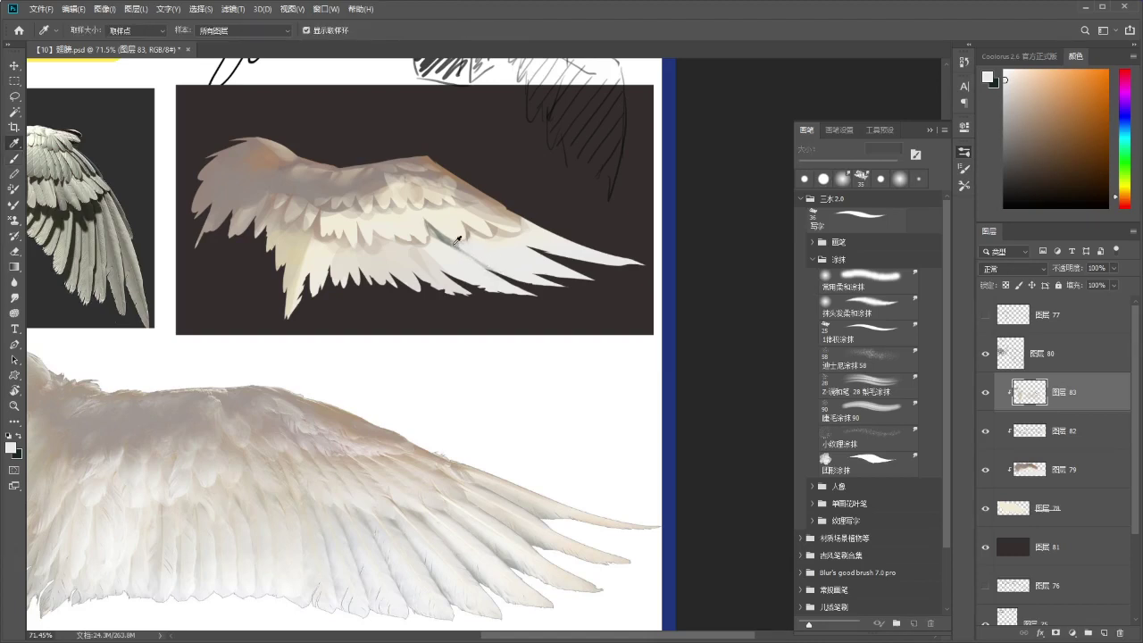
pyautogui.keyDown('alt'); pyautogui.click(460, 240); pyautogui.keyUp('alt')
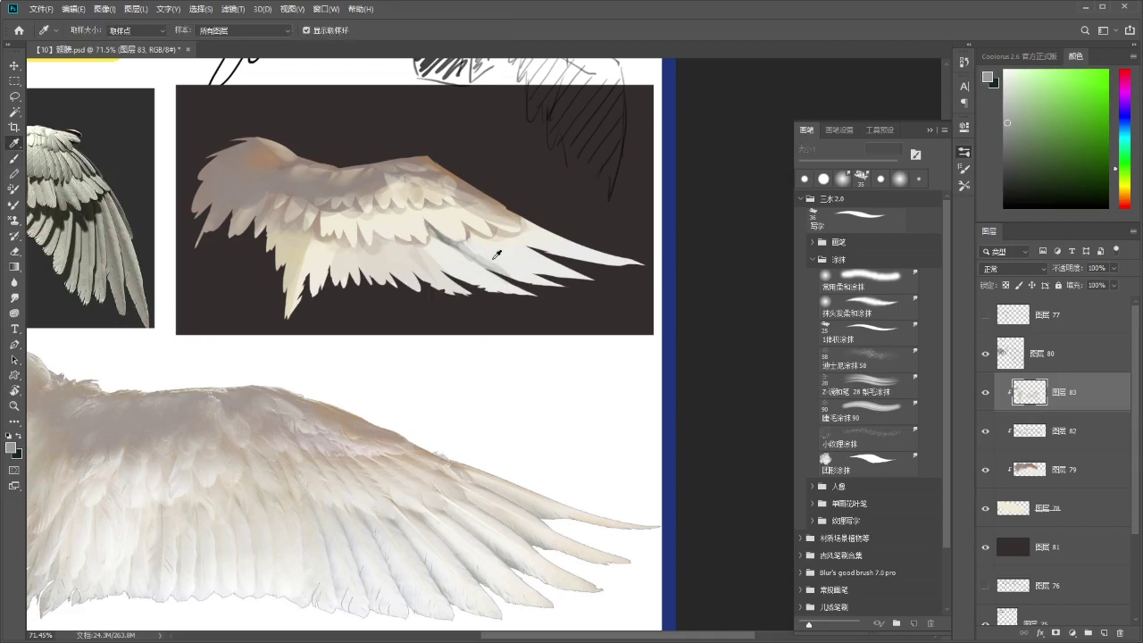
pyautogui.keyDown('alt'); pyautogui.click(483, 255); pyautogui.keyUp('alt')
pyautogui.keyDown('alt'); pyautogui.click(446, 240); pyautogui.keyUp('alt')
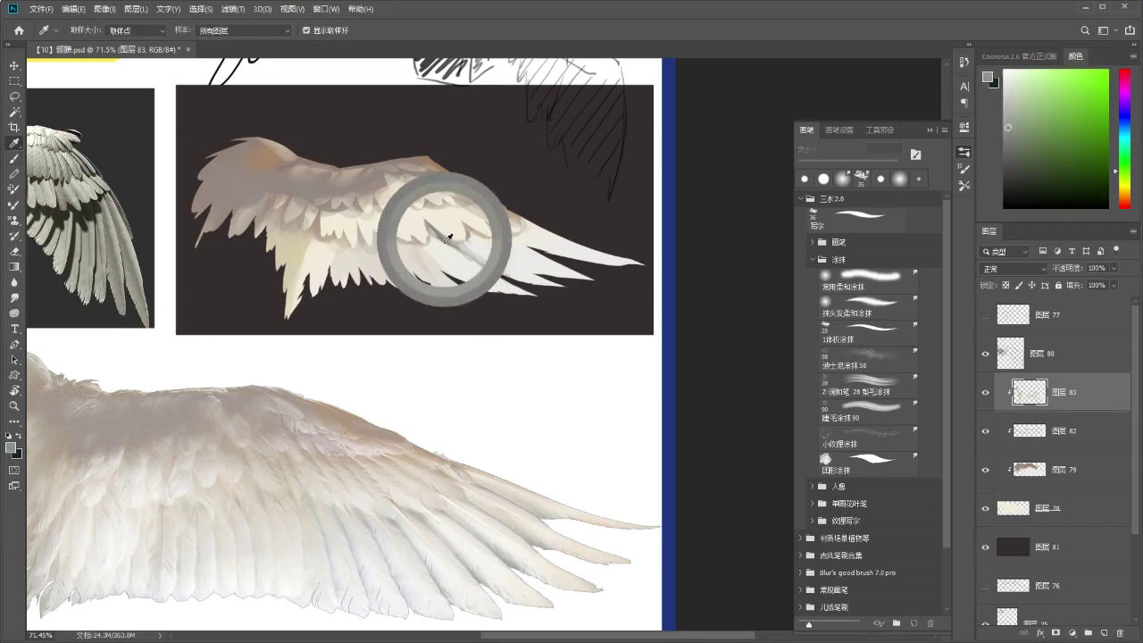
pyautogui.moveTo(517, 266)
pyautogui.mouseDown()
pyautogui.moveTo(551, 286)
pyautogui.moveTo(535, 271)
pyautogui.mouseUp()
pyautogui.keyDown('alt'); pyautogui.click(501, 257); pyautogui.keyUp('alt')
pyautogui.keyDown('alt'); pyautogui.click(511, 251); pyautogui.keyUp('alt')
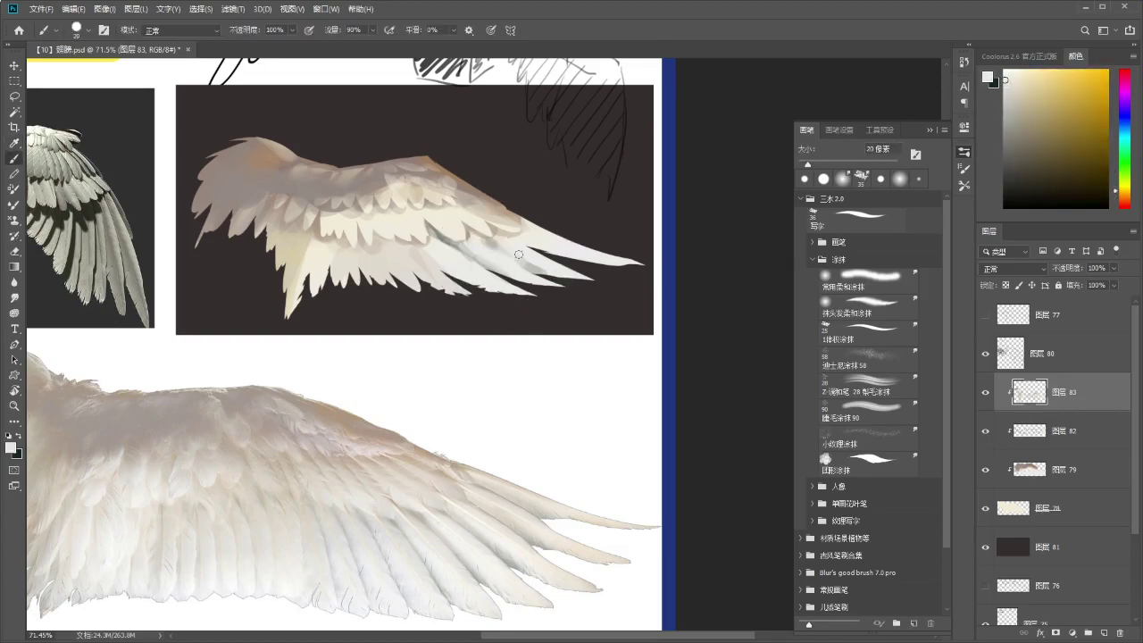
# Pick a darker greenish grey and paint shadows at the roots of the outermost feathers below the brown edge.
pyautogui.scroll(-5, 516, 253)
pyautogui.scroll(4, 527, 255)
pyautogui.keyDown('alt'); pyautogui.click(533, 256); pyautogui.keyUp('alt')
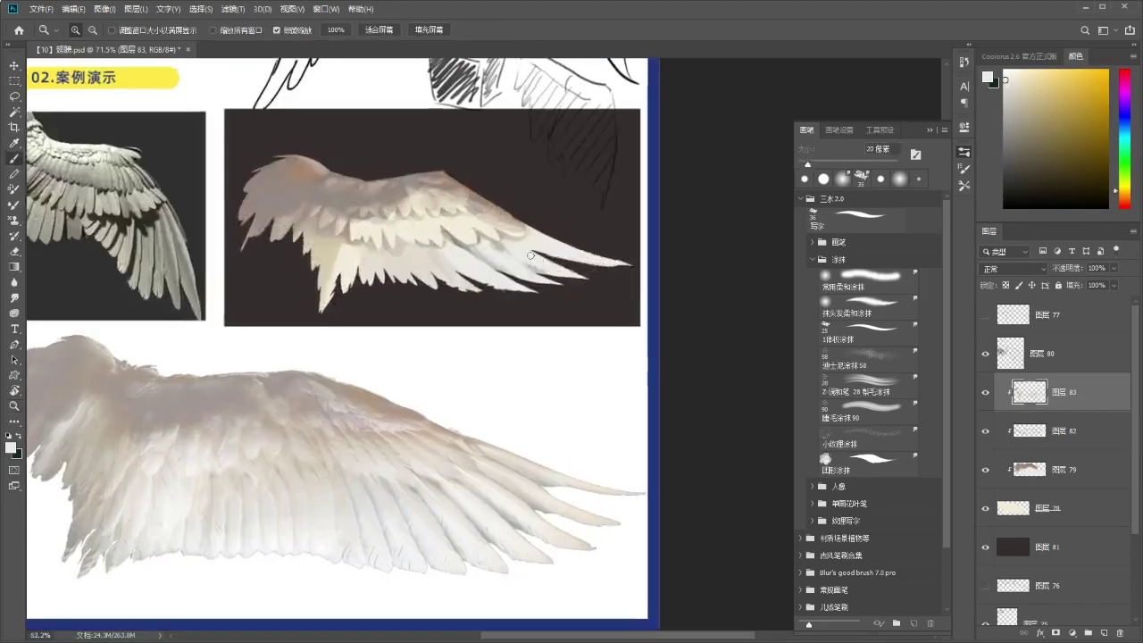
pyautogui.scroll(1, 531, 253)
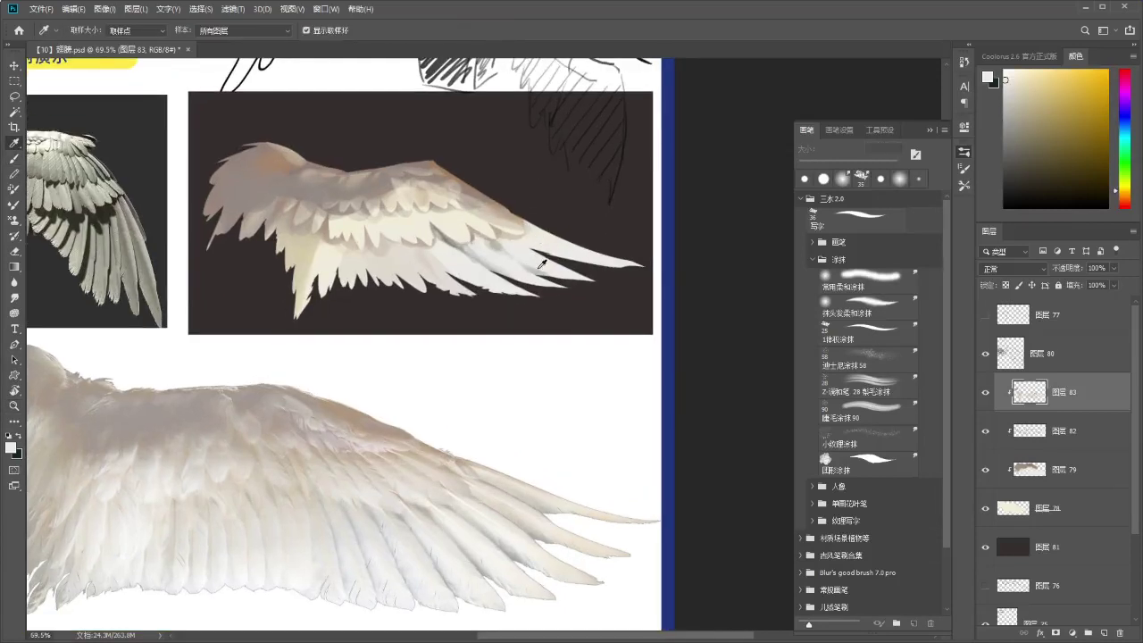
pyautogui.click(1013, 140)
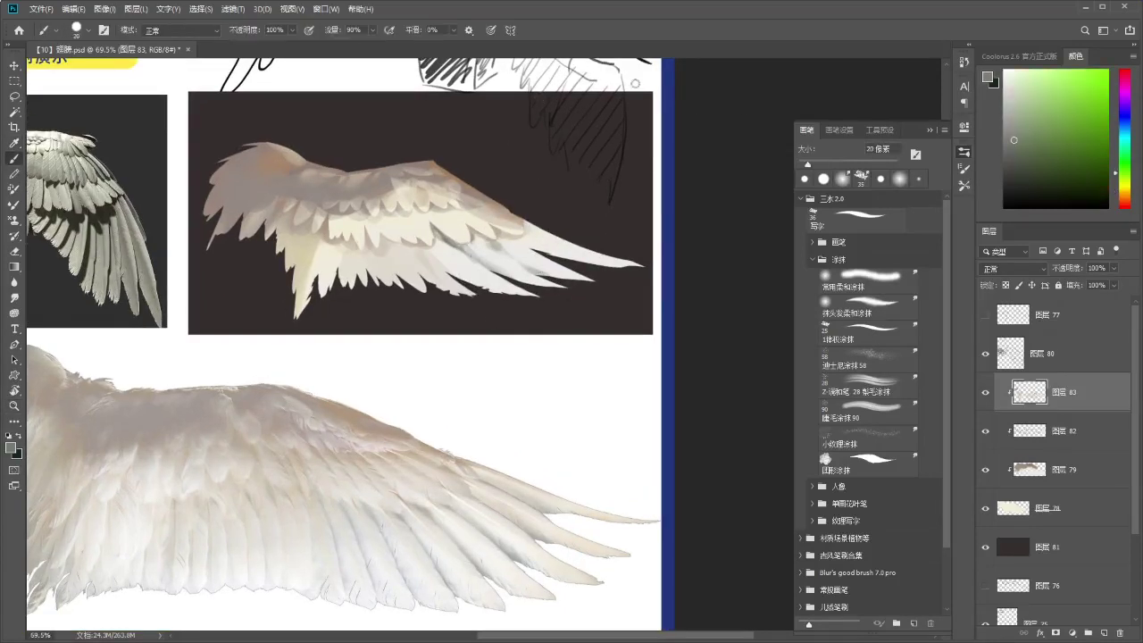
pyautogui.scroll(1, 529, 220)
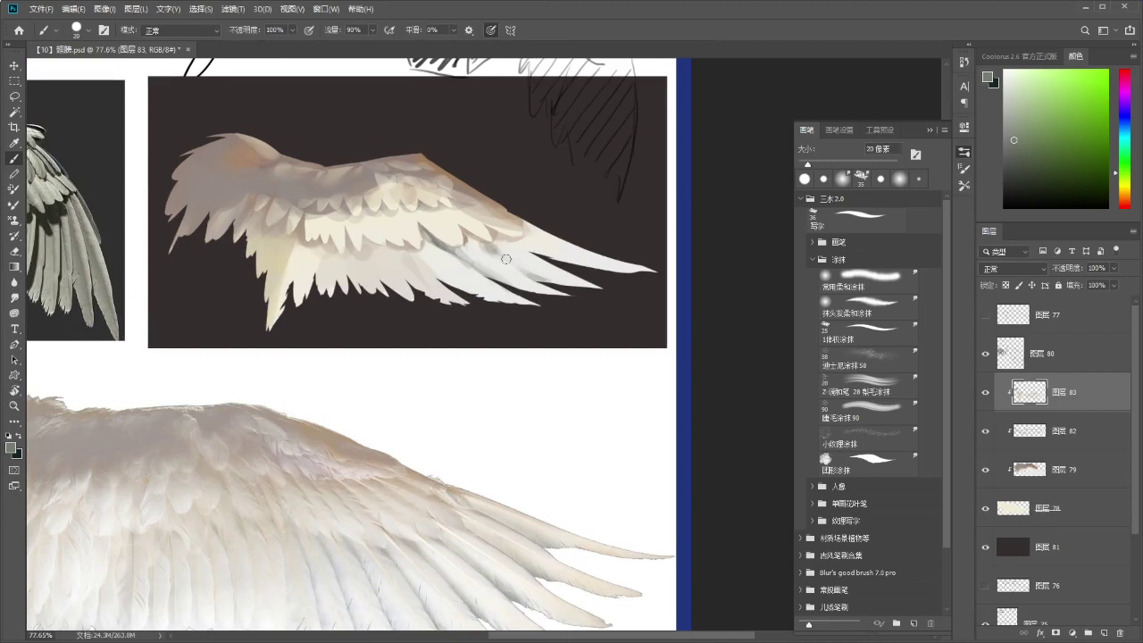
pyautogui.keyDown('alt'); pyautogui.click(434, 241); pyautogui.keyUp('alt')
pyautogui.moveTo(509, 246); pyautogui.dragTo(486, 232)
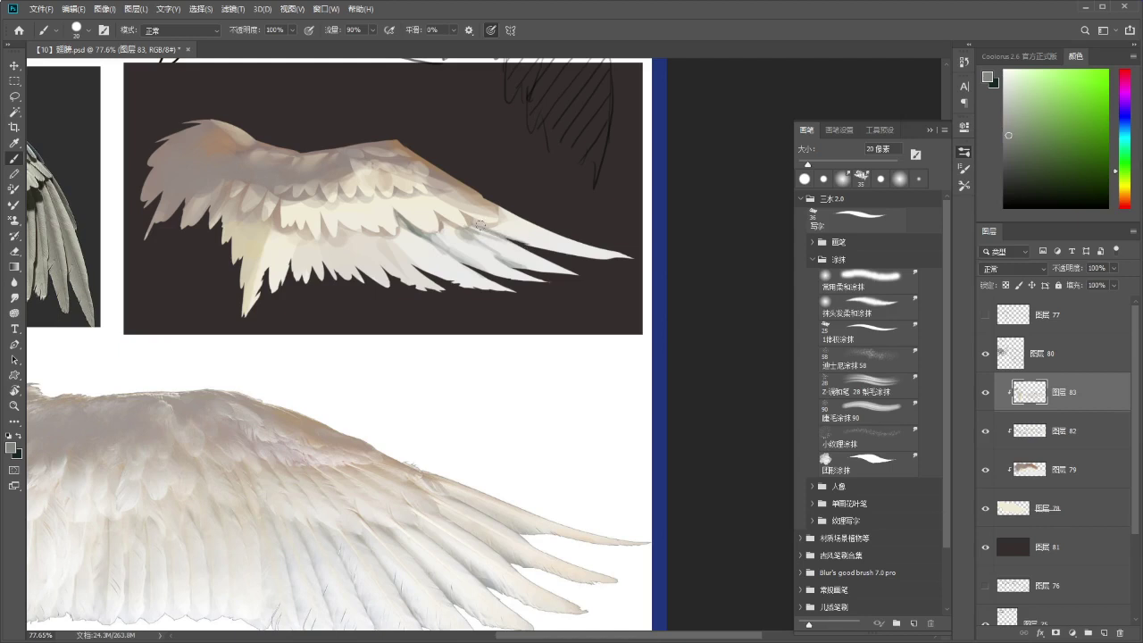
pyautogui.moveTo(466, 217); pyautogui.dragTo(485, 234)
# Clean up the outermost feathers' shadow edges with sampled off-white, then resample a mid grey for the brush.
pyautogui.keyDown('alt'); pyautogui.click(484, 230); pyautogui.keyUp('alt')
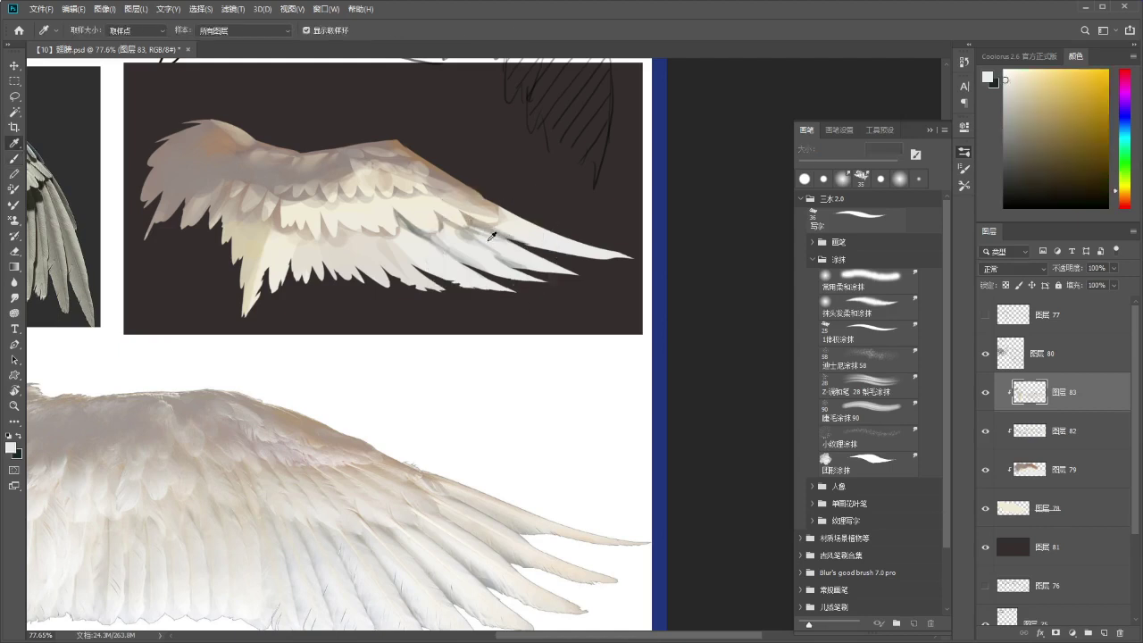
pyautogui.moveTo(546, 266); pyautogui.dragTo(534, 238)
pyautogui.press('i')
pyautogui.click(513, 216)
pyautogui.press('b')
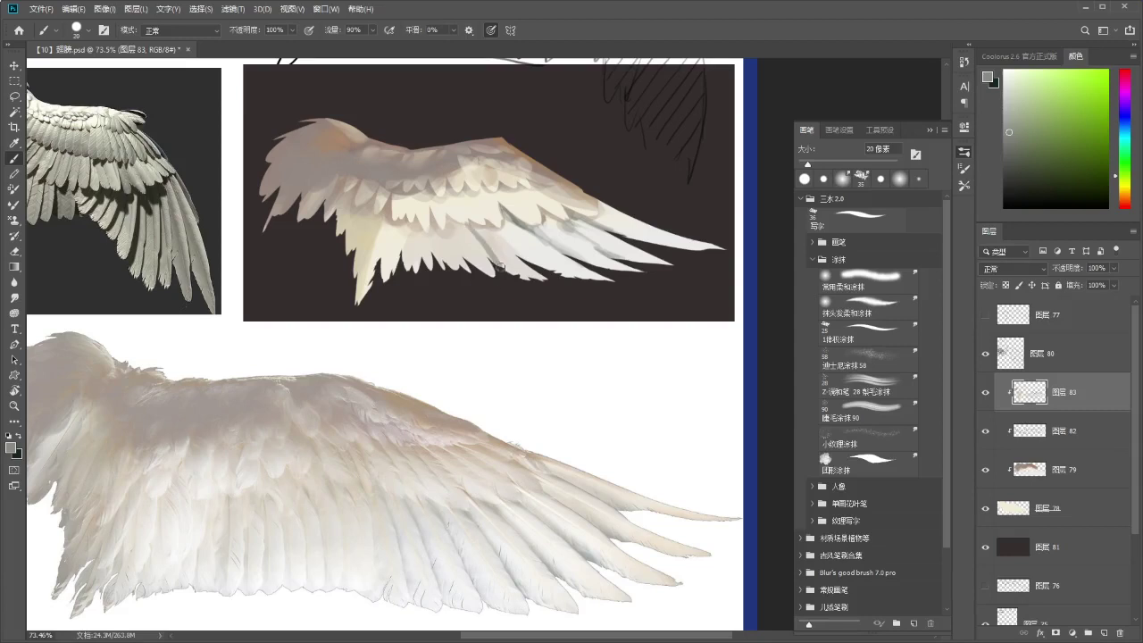
pyautogui.moveTo(457, 232)
pyautogui.mouseDown()
pyautogui.moveTo(469, 269)
pyautogui.moveTo(455, 268)
pyautogui.mouseUp()
pyautogui.hotkey('ctrl', 'z')
pyautogui.moveTo(426, 221); pyautogui.dragTo(432, 271)
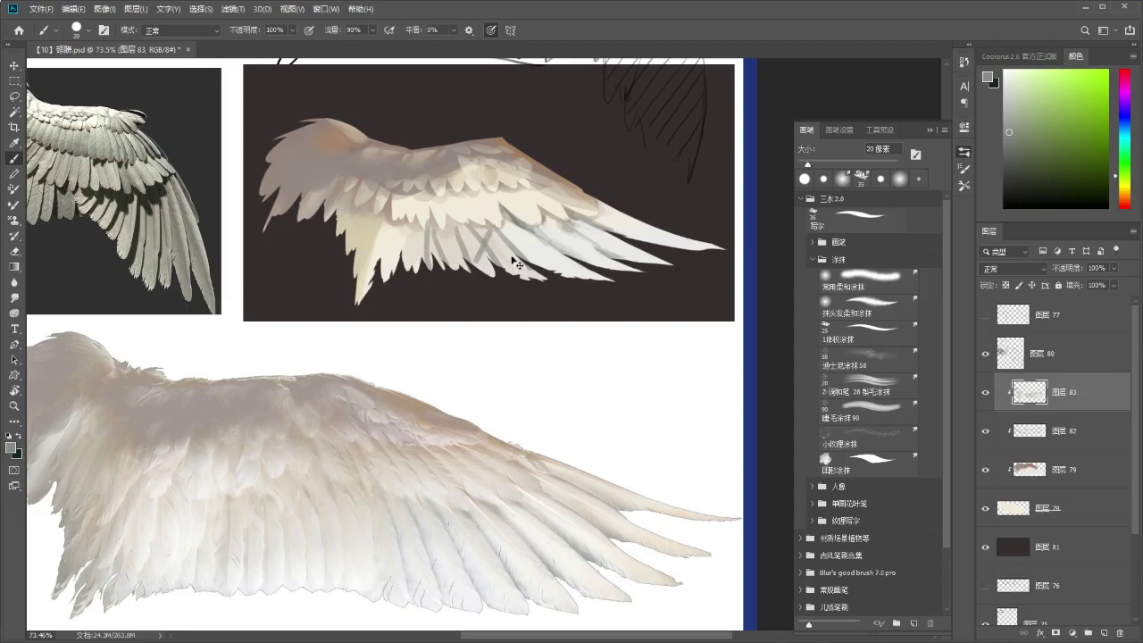
pyautogui.scroll(2, 494, 222)
pyautogui.hotkey('ctrl', 'z')
pyautogui.hotkey('ctrl', 'z')
# Deepen the shadow at the base of the inner long feather with a warm brownish grey and trim it with sampled off-white.
pyautogui.moveTo(499, 244)
pyautogui.mouseDown()
pyautogui.moveTo(518, 232)
pyautogui.moveTo(510, 210)
pyautogui.mouseUp()
pyautogui.scroll(1, 514, 234)
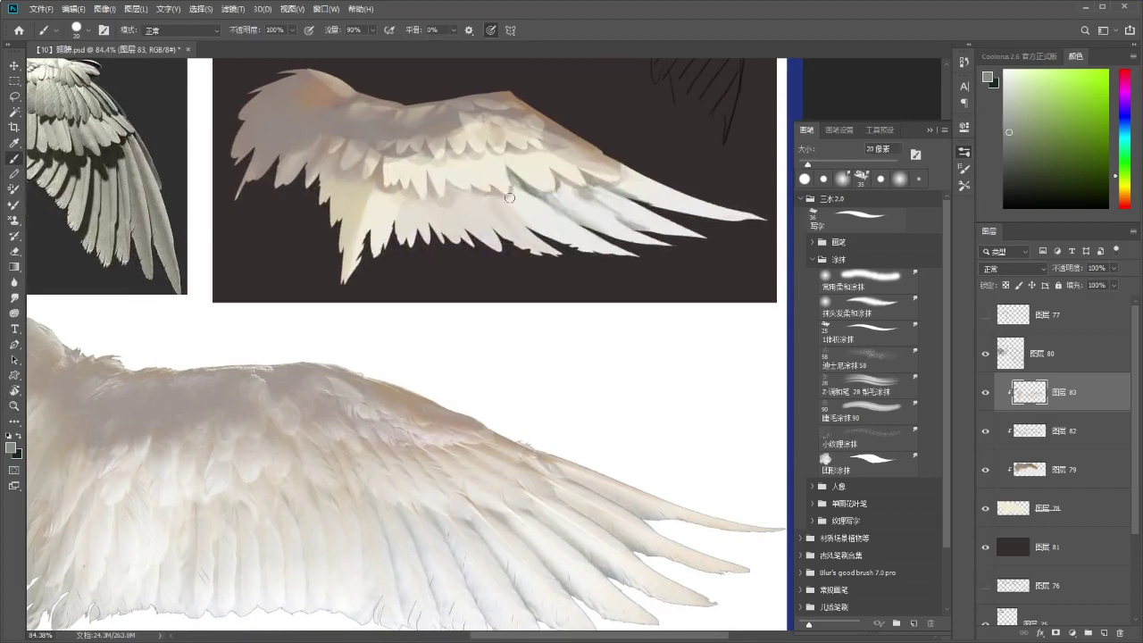
pyautogui.keyDown('alt'); pyautogui.click(495, 194); pyautogui.keyUp('alt')
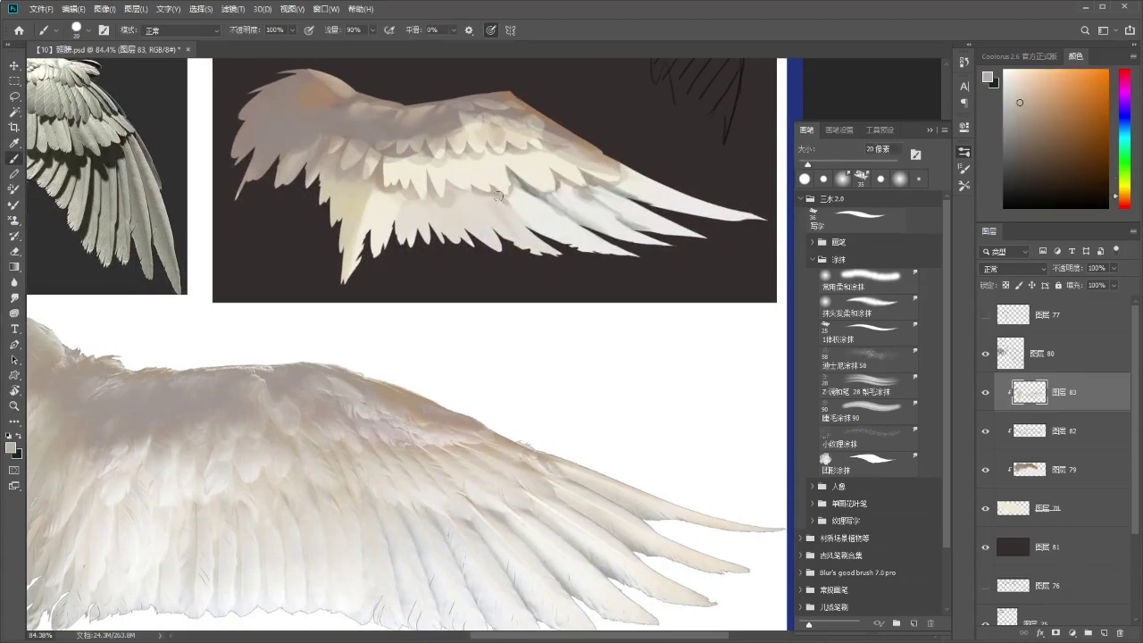
pyautogui.click(1025, 133)
pyautogui.keyDown('alt'); pyautogui.click(521, 214); pyautogui.keyUp('alt')
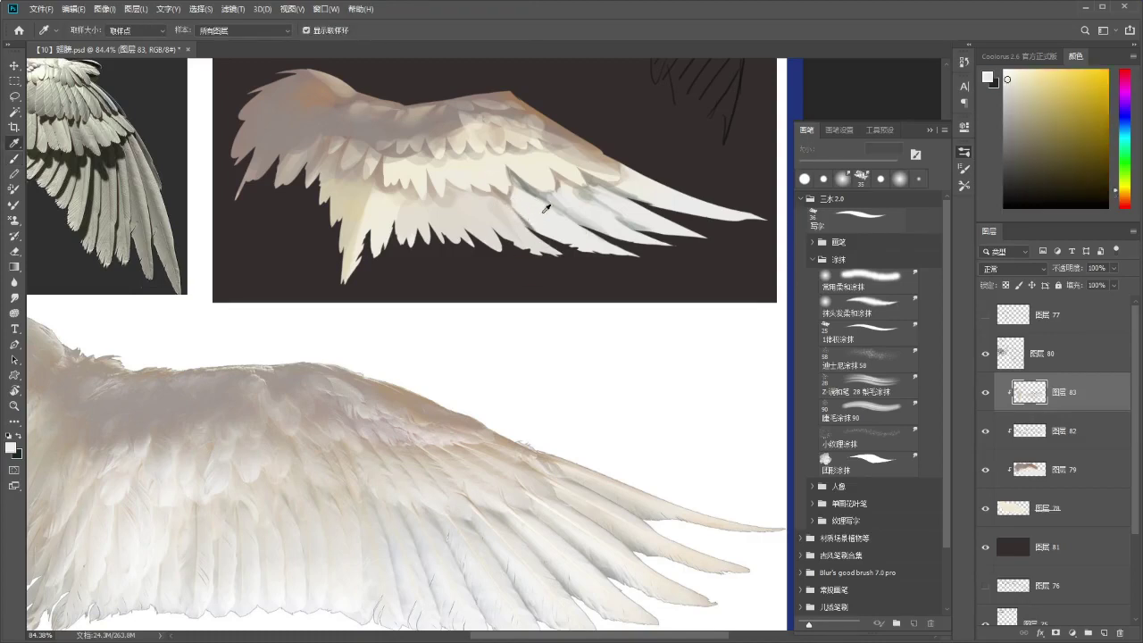
pyautogui.moveTo(531, 226); pyautogui.dragTo(538, 219)
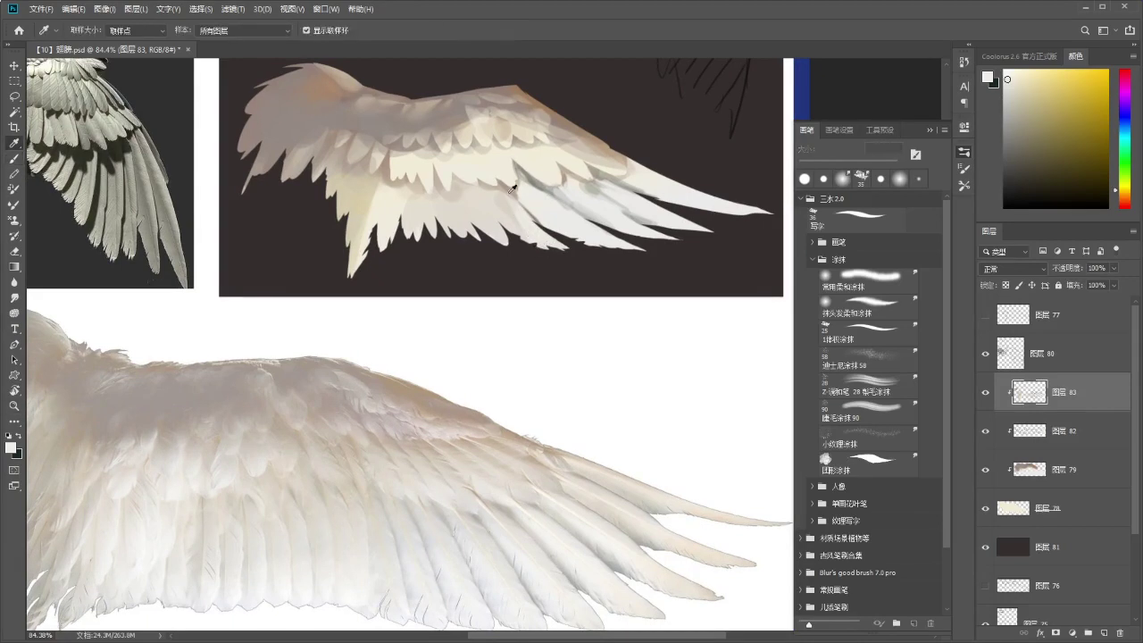
# Paint tan shadow lines between the middle flight feathers using the warm colour sampled beneath the covert feathers.
pyautogui.keyDown('alt'); pyautogui.click(507, 204); pyautogui.keyUp('alt')
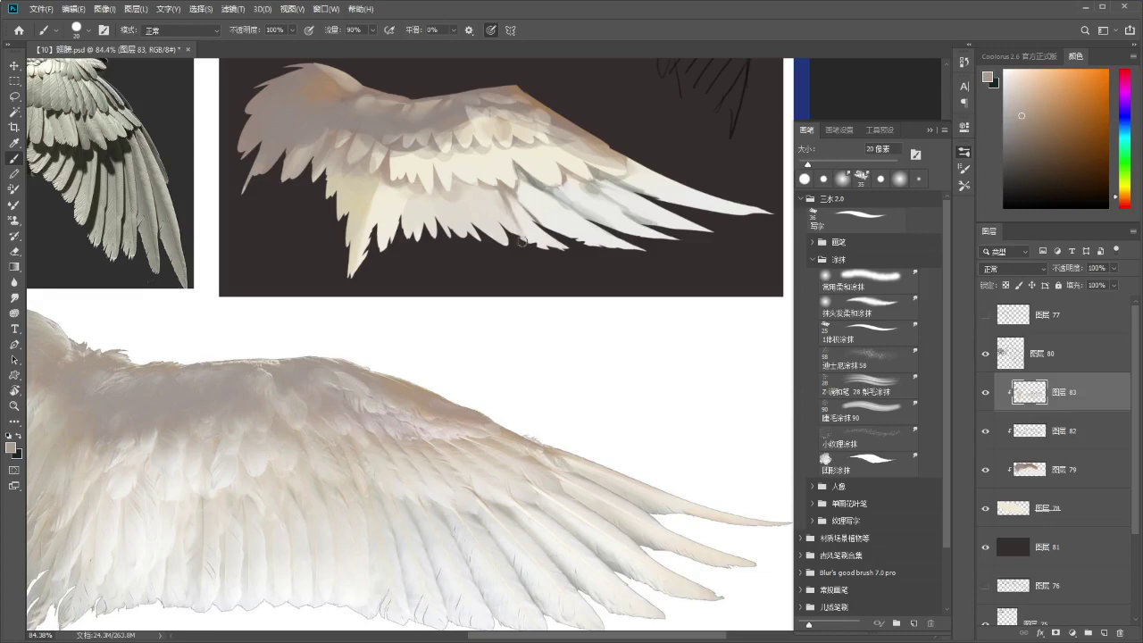
pyautogui.moveTo(507, 199); pyautogui.dragTo(516, 202)
pyautogui.keyDown('alt'); pyautogui.click(514, 191); pyautogui.keyUp('alt')
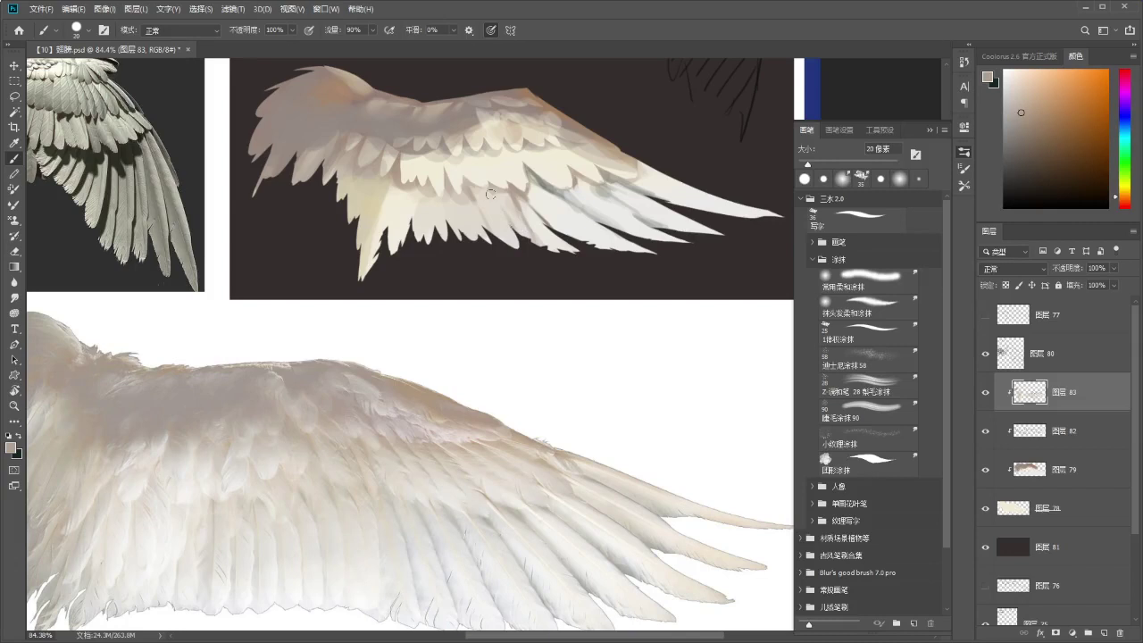
pyautogui.press('z')
pyautogui.moveTo(470, 190)
pyautogui.mouseDown()
pyautogui.moveTo(427, 206)
pyautogui.moveTo(452, 196)
pyautogui.mouseUp()
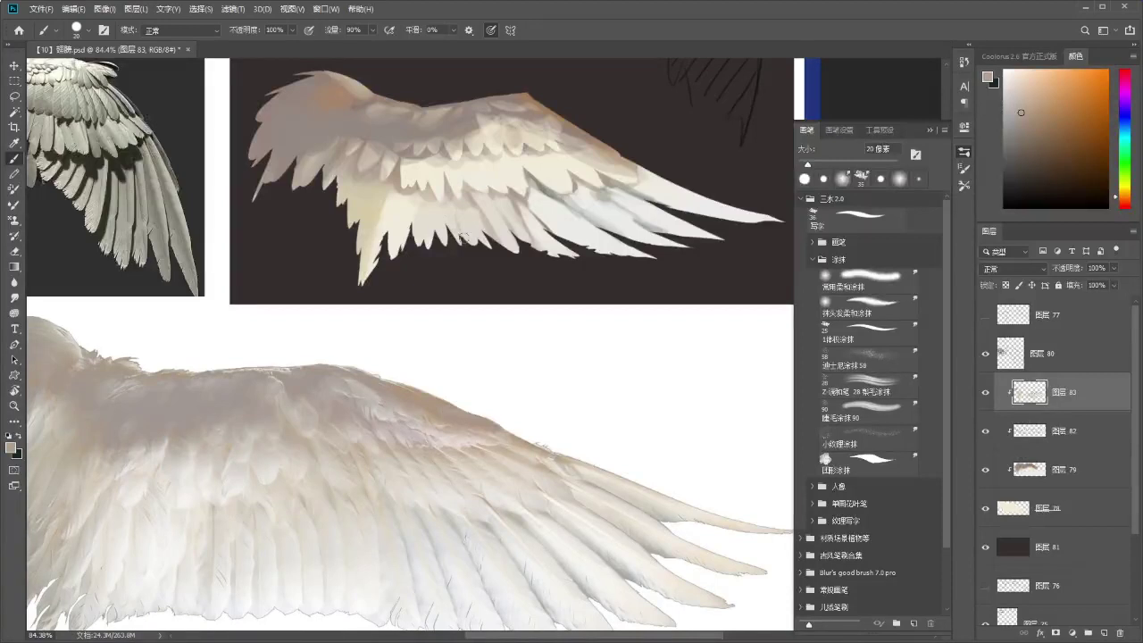
# Continue the tan shadows along the shorter flight feathers toward the wing's shoulder side.
pyautogui.moveTo(452, 223); pyautogui.dragTo(451, 197)
pyautogui.press('z')
pyautogui.moveTo(451, 197); pyautogui.dragTo(448, 196)
pyautogui.moveTo(453, 193); pyautogui.dragTo(475, 215)
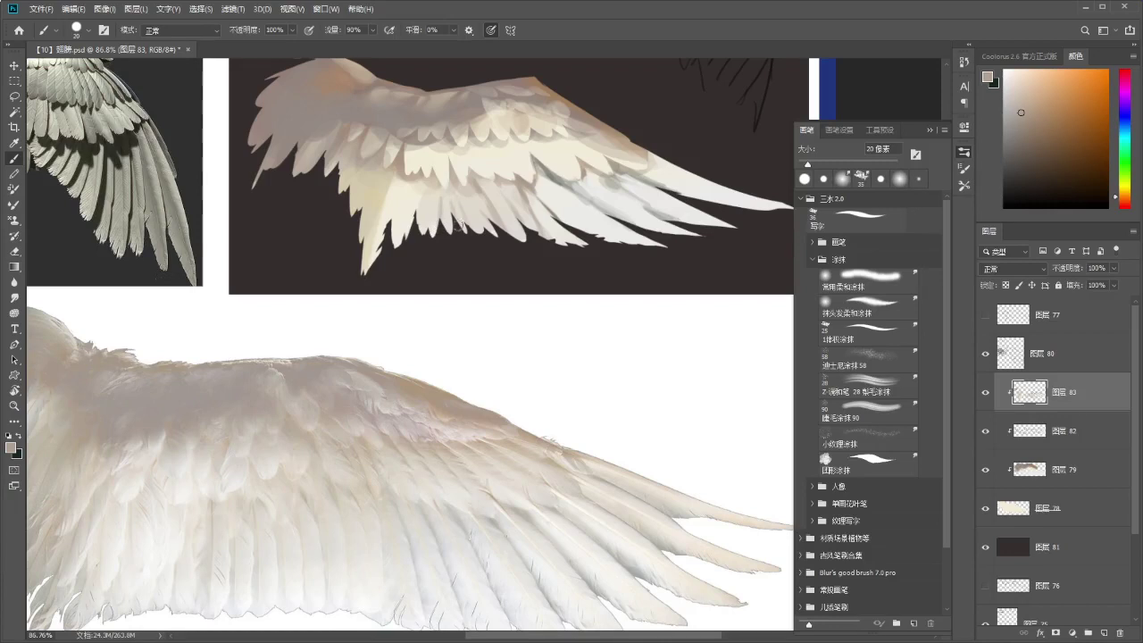
# Refine the short flight feathers beneath the inner coverts with sampled cream and tan tones.
pyautogui.press('z')
pyautogui.moveTo(456, 186)
pyautogui.mouseDown()
pyautogui.moveTo(395, 203)
pyautogui.moveTo(454, 185)
pyautogui.mouseUp()
pyautogui.keyDown('alt'); pyautogui.click(457, 172); pyautogui.keyUp('alt')
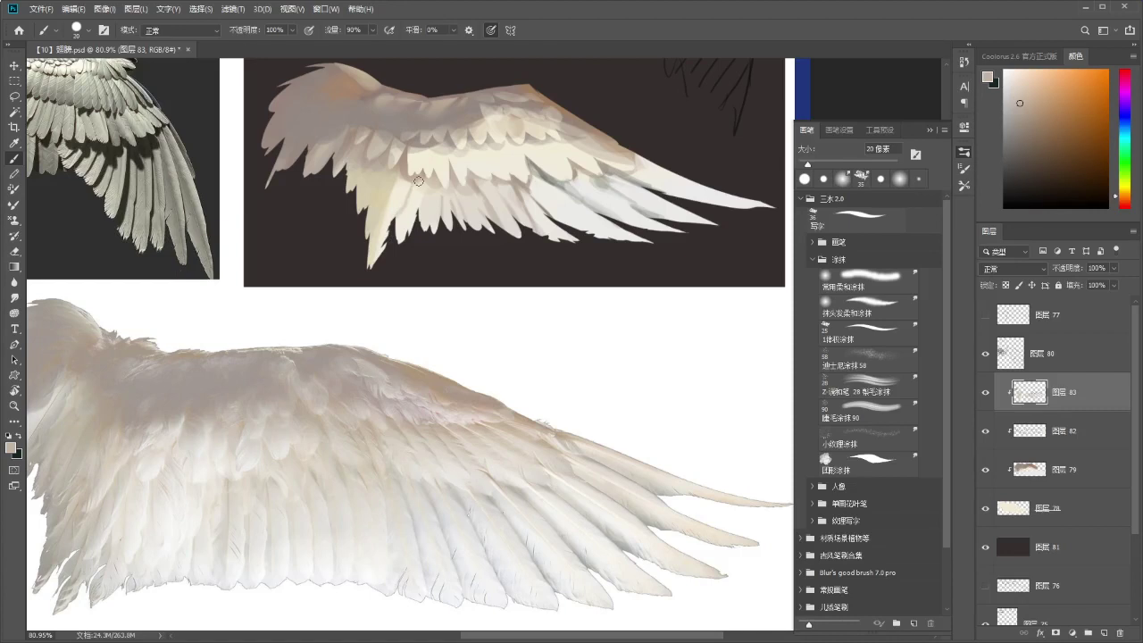
pyautogui.keyDown('alt'); pyautogui.click(414, 186); pyautogui.keyUp('alt')
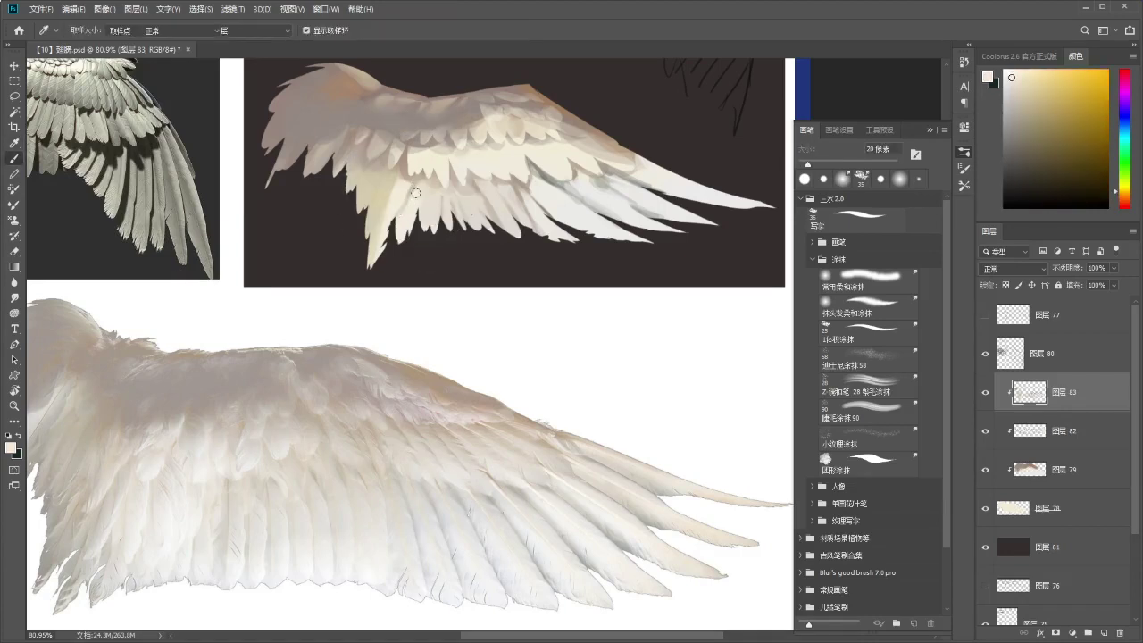
pyautogui.moveTo(407, 210); pyautogui.dragTo(416, 217)
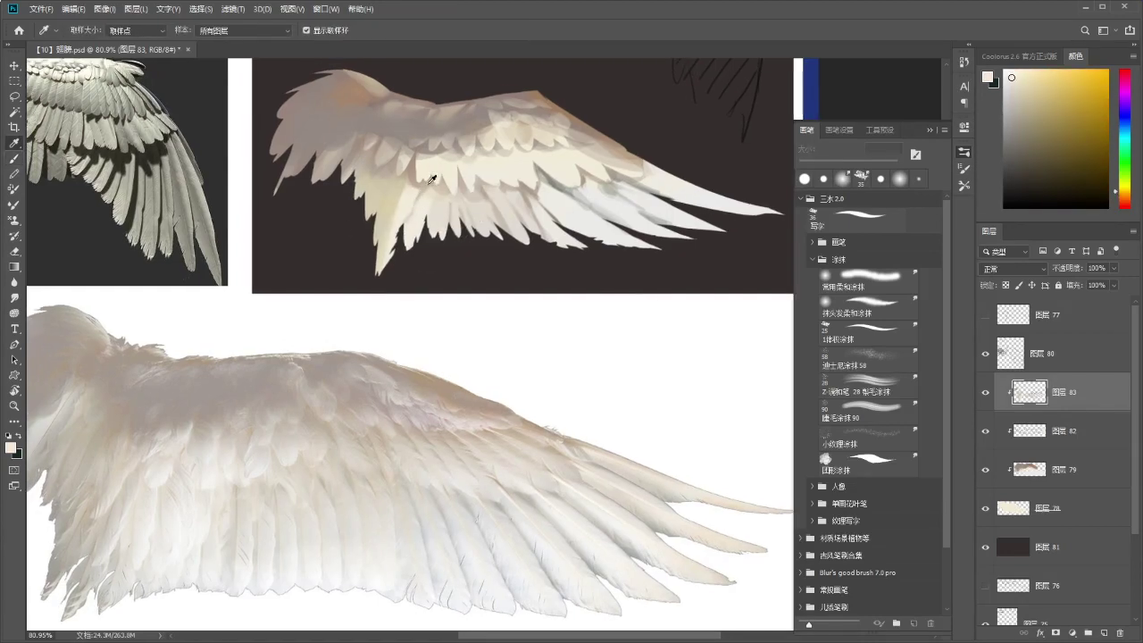
pyautogui.keyDown('alt'); pyautogui.click(427, 187); pyautogui.keyUp('alt')
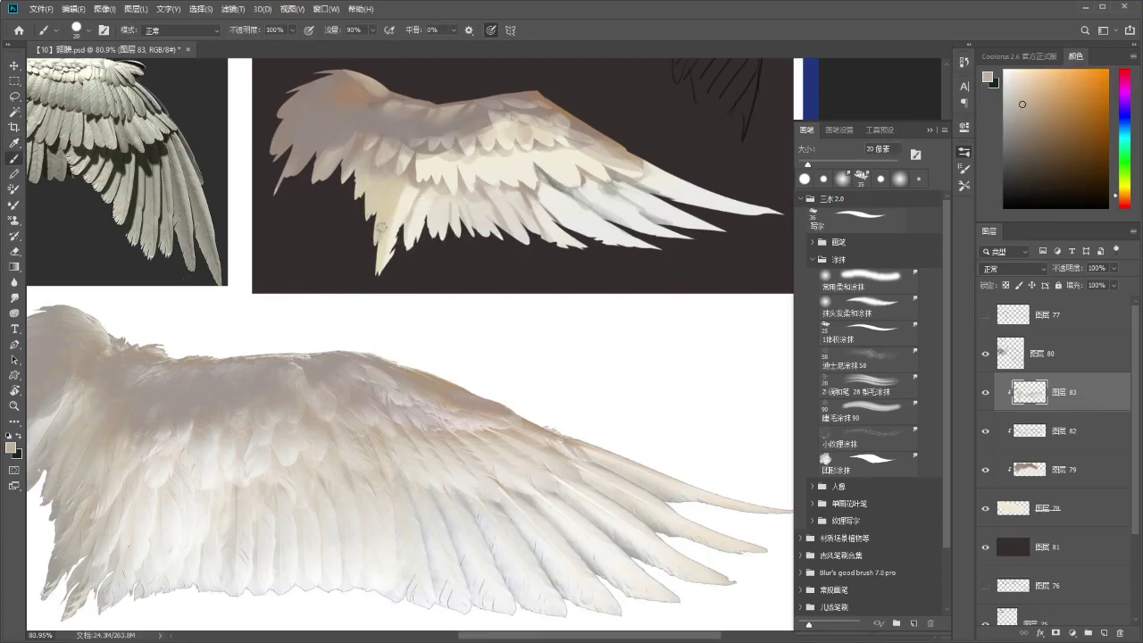
# Shade the inner covert feathers above the long inner feather with a sampled greyish brown.
pyautogui.press('i')
pyautogui.click(399, 158)
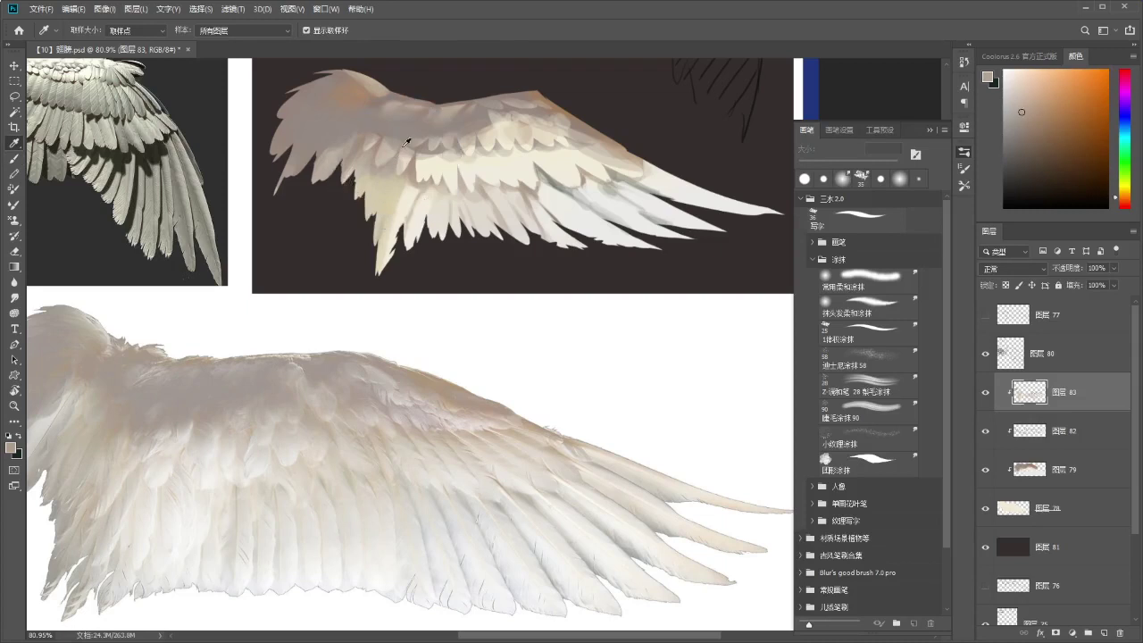
pyautogui.press('b')
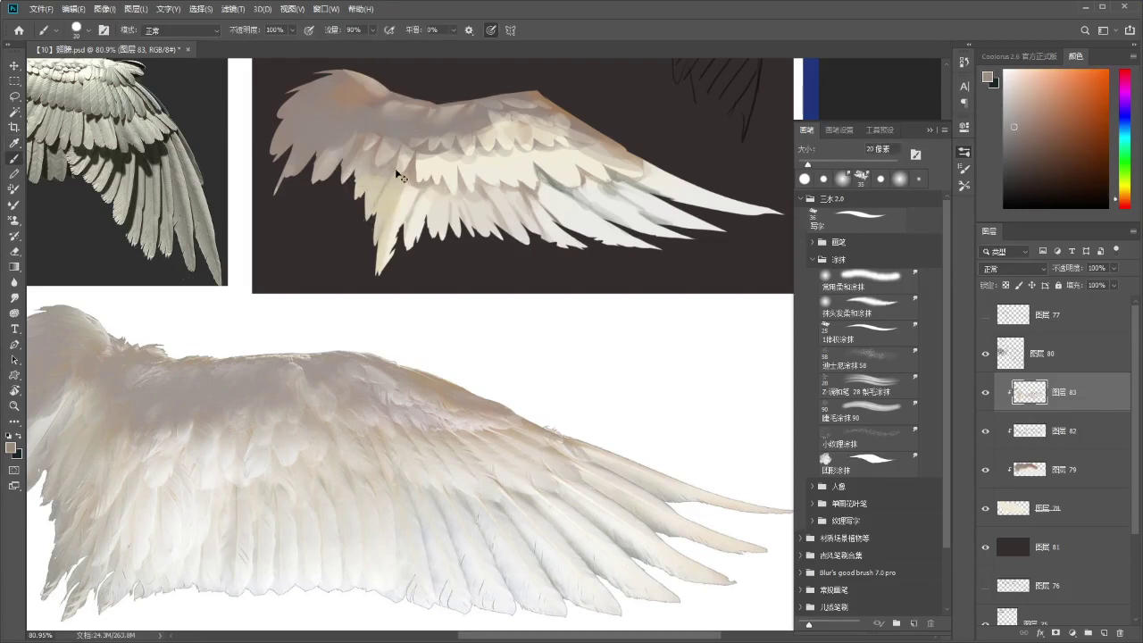
pyautogui.moveTo(381, 199)
pyautogui.mouseDown()
pyautogui.moveTo(376, 212)
pyautogui.moveTo(386, 188)
pyautogui.mouseUp()
pyautogui.moveTo(356, 215); pyautogui.dragTo(363, 230)
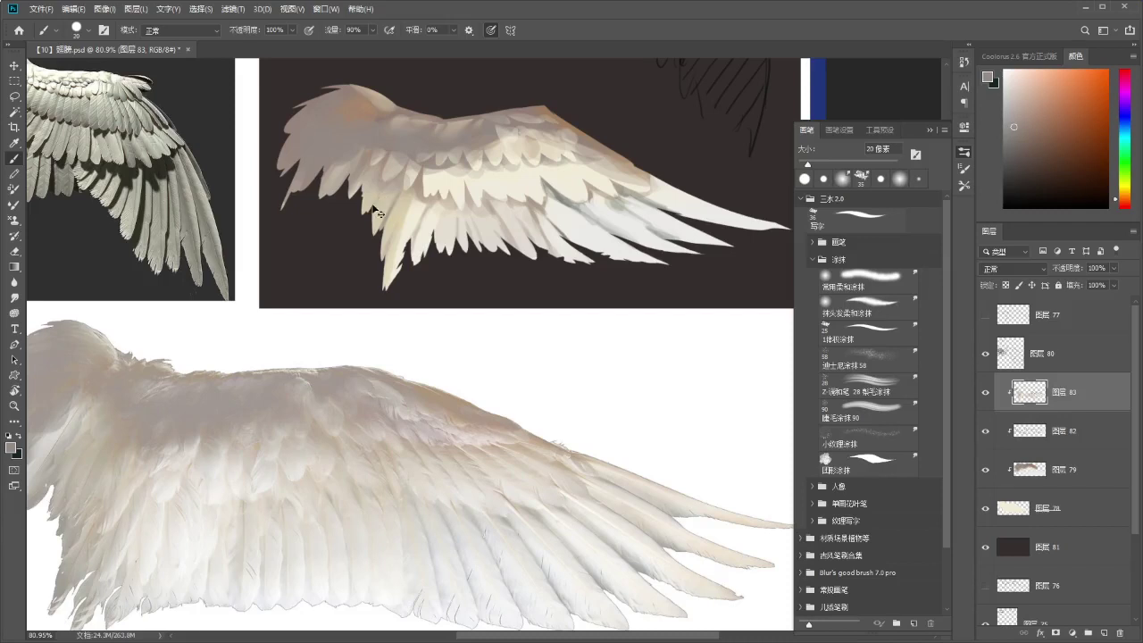
# Save the document and choose the 透明圆笔 brush from the 画笔 brush group.
pyautogui.hotkey('ctrl', 's')
pyautogui.click(813, 243)
pyautogui.click(848, 267)
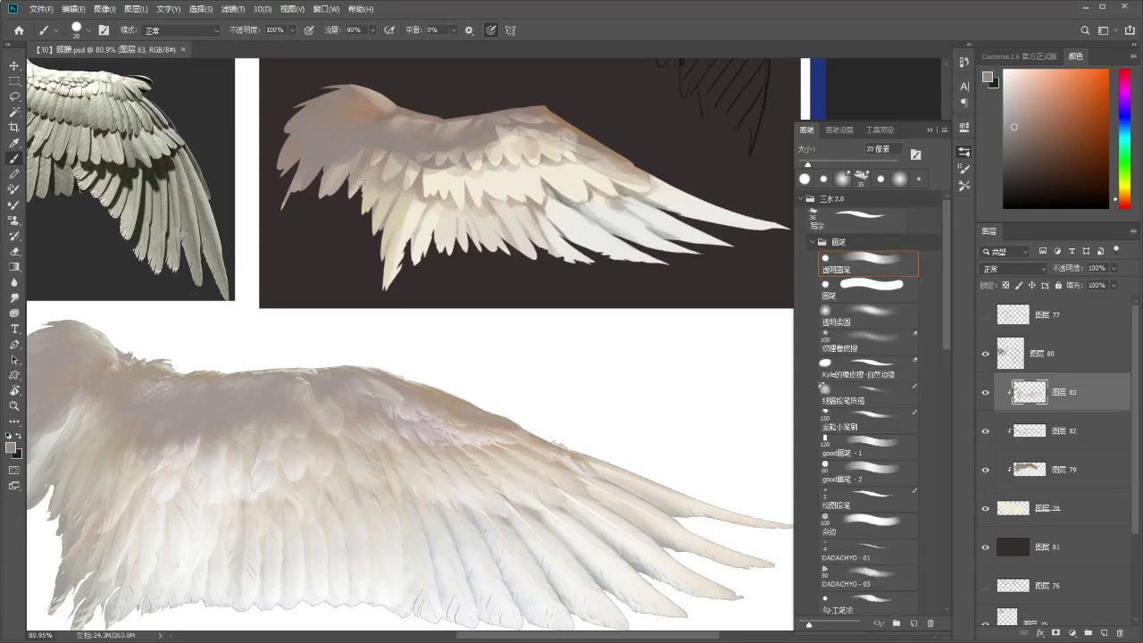
# Paint small overlapping feathers between the shoulder and the long inner feather with sampled light tan tones.
pyautogui.moveTo(356, 167); pyautogui.dragTo(363, 158)
pyautogui.keyDown('alt'); pyautogui.click(383, 136); pyautogui.keyUp('alt')
pyautogui.keyDown('alt'); pyautogui.click(367, 161); pyautogui.keyUp('alt')
pyautogui.keyDown('alt'); pyautogui.click(332, 191); pyautogui.keyUp('alt')
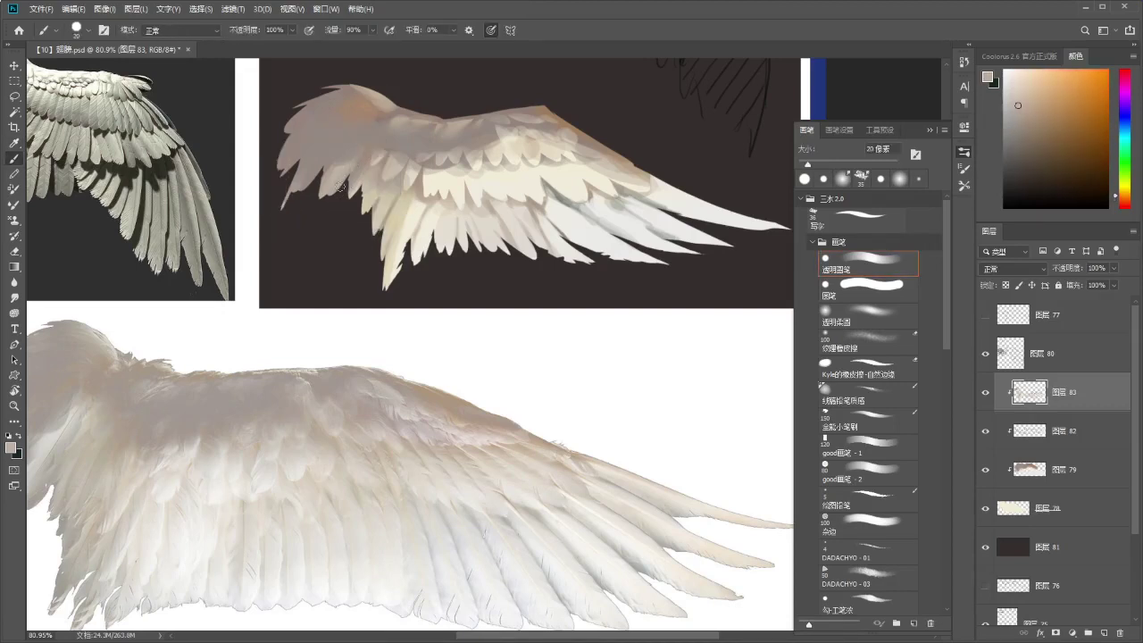
pyautogui.keyDown('alt'); pyautogui.click(354, 153); pyautogui.keyUp('alt')
pyautogui.scroll(-3, 395, 140)
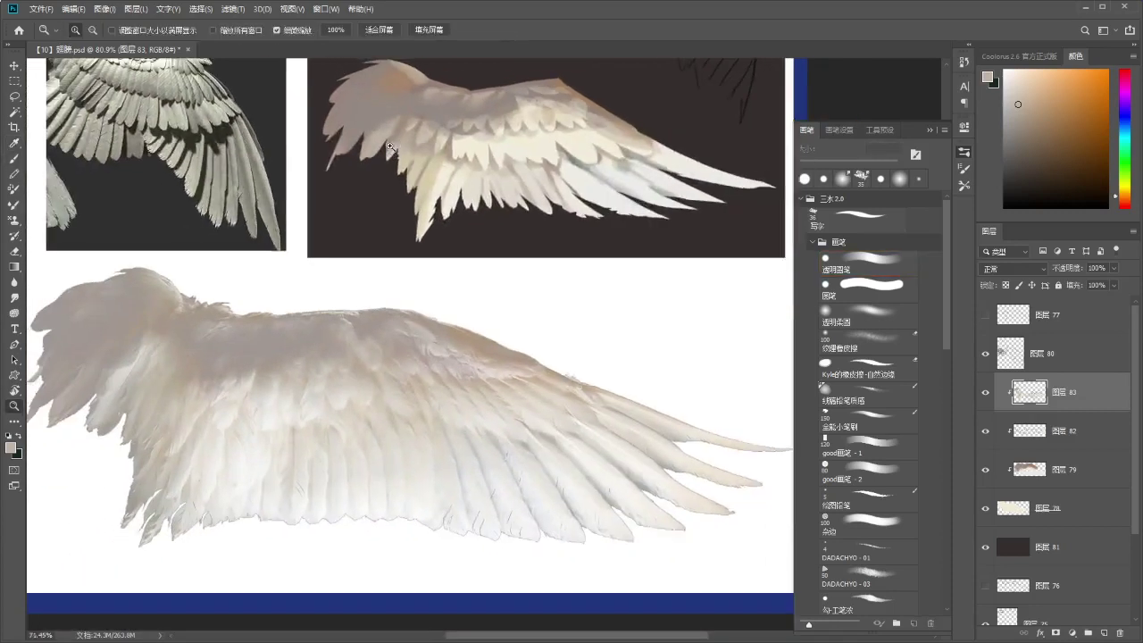
# Define the inner feathers below the shoulder with a sampled greyish brown, tan and pale yellowish beige.
pyautogui.keyDown('alt'); pyautogui.click(395, 140); pyautogui.keyUp('alt')
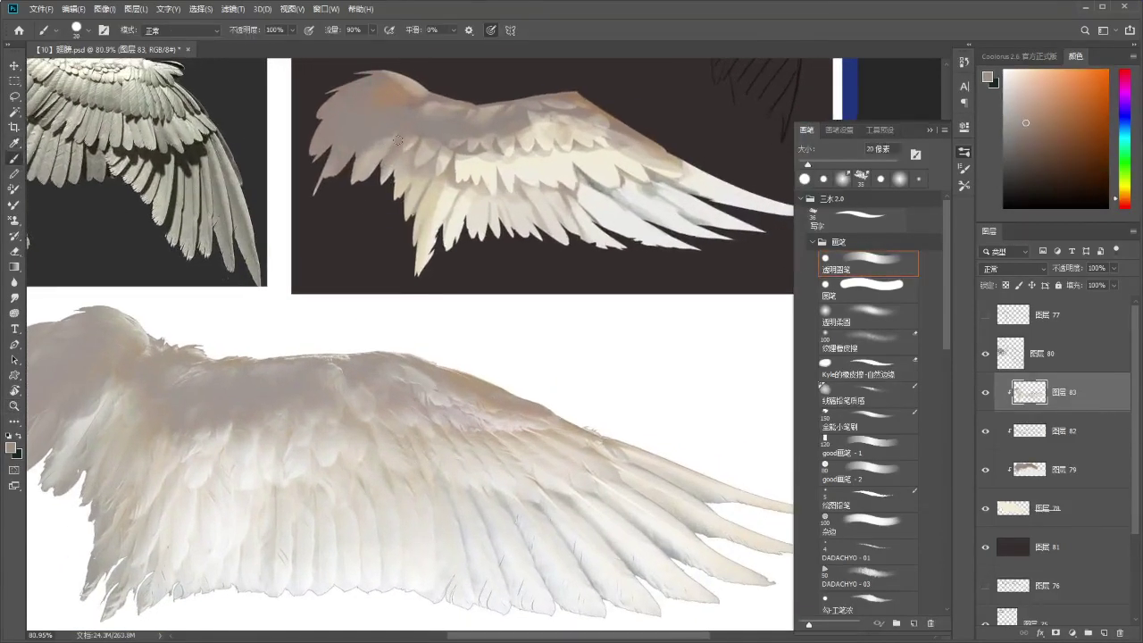
pyautogui.moveTo(397, 168)
pyautogui.mouseDown()
pyautogui.moveTo(308, 168)
pyautogui.moveTo(398, 168)
pyautogui.mouseUp()
pyautogui.keyDown('alt'); pyautogui.click(412, 165); pyautogui.keyUp('alt')
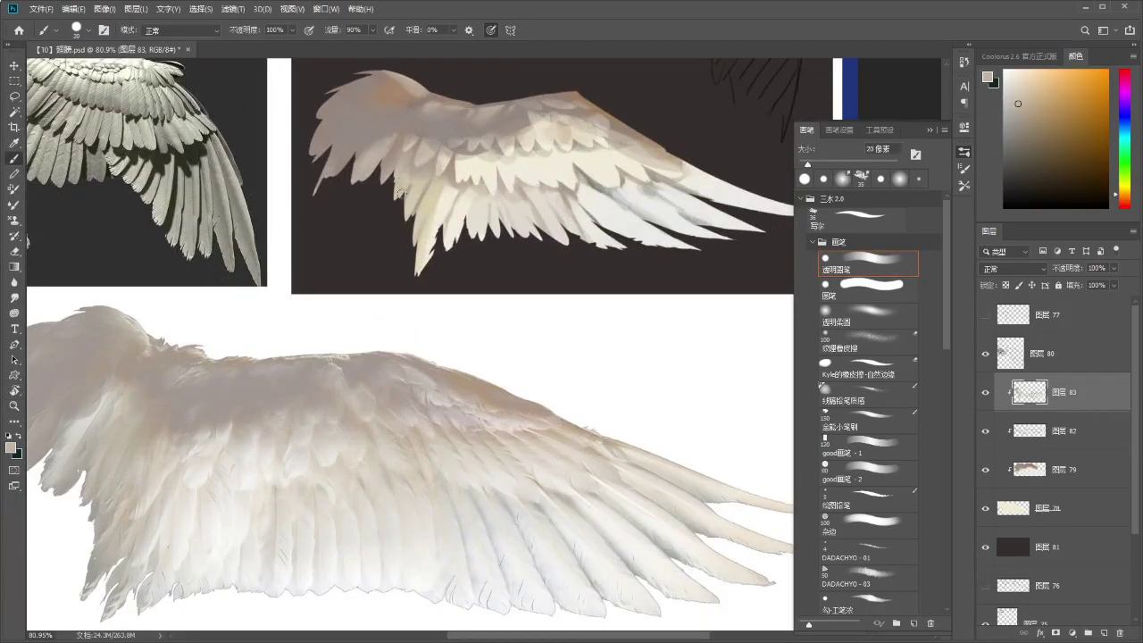
pyautogui.keyDown('alt'); pyautogui.click(417, 189); pyautogui.keyUp('alt')
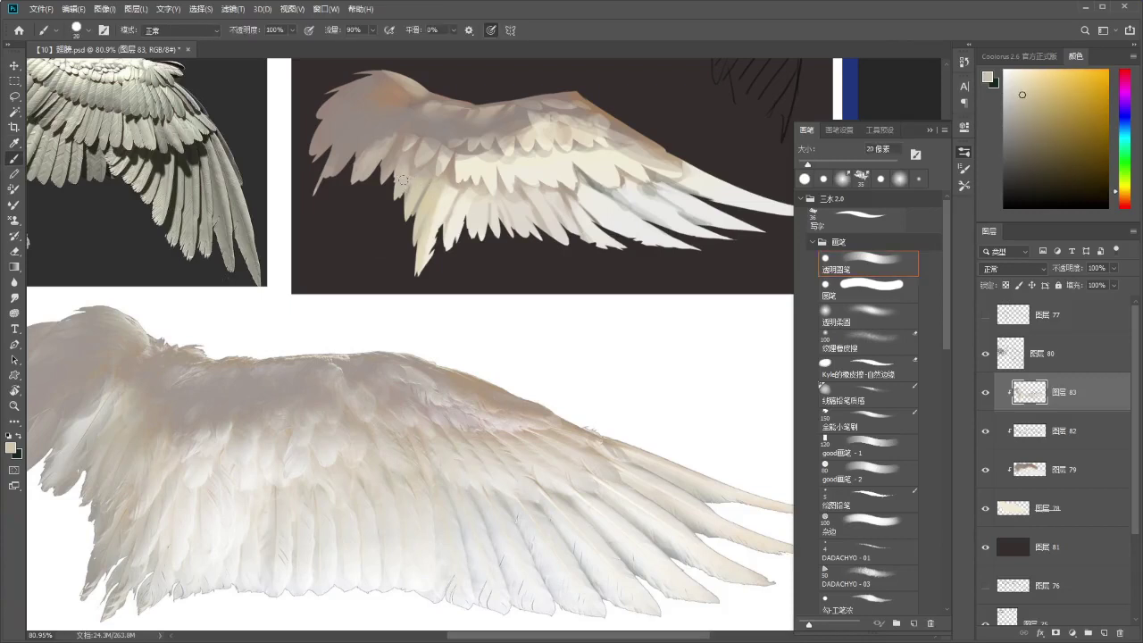
# Shade the long inner feather with a warm brown sampled from the shadow at its base.
pyautogui.moveTo(445, 191); pyautogui.dragTo(446, 177)
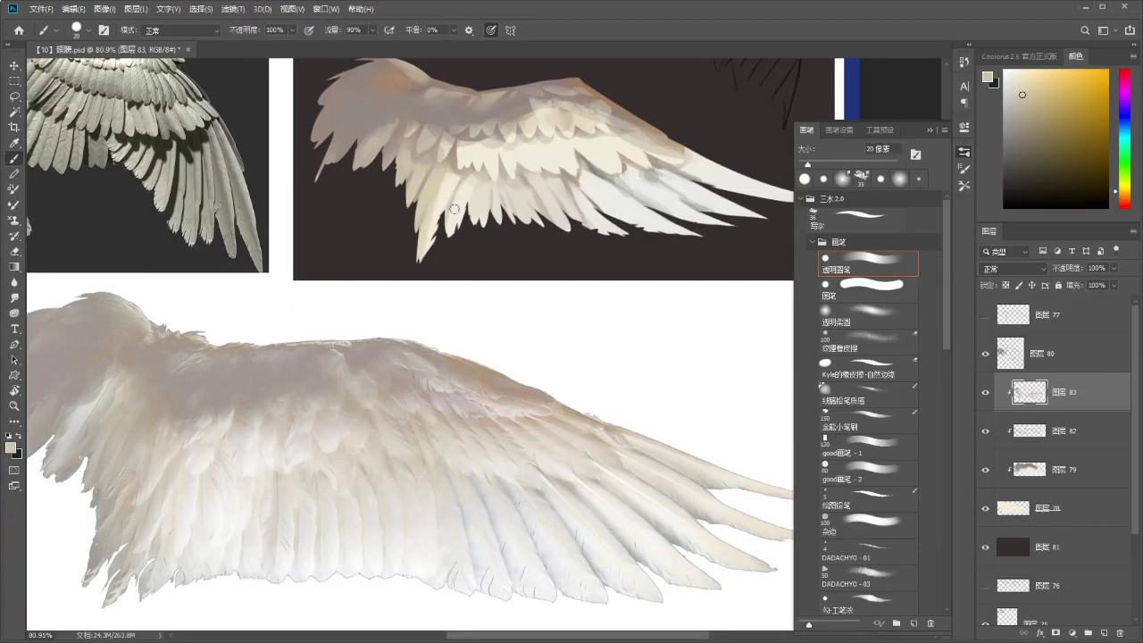
pyautogui.keyDown('alt'); pyautogui.click(446, 162); pyautogui.keyUp('alt')
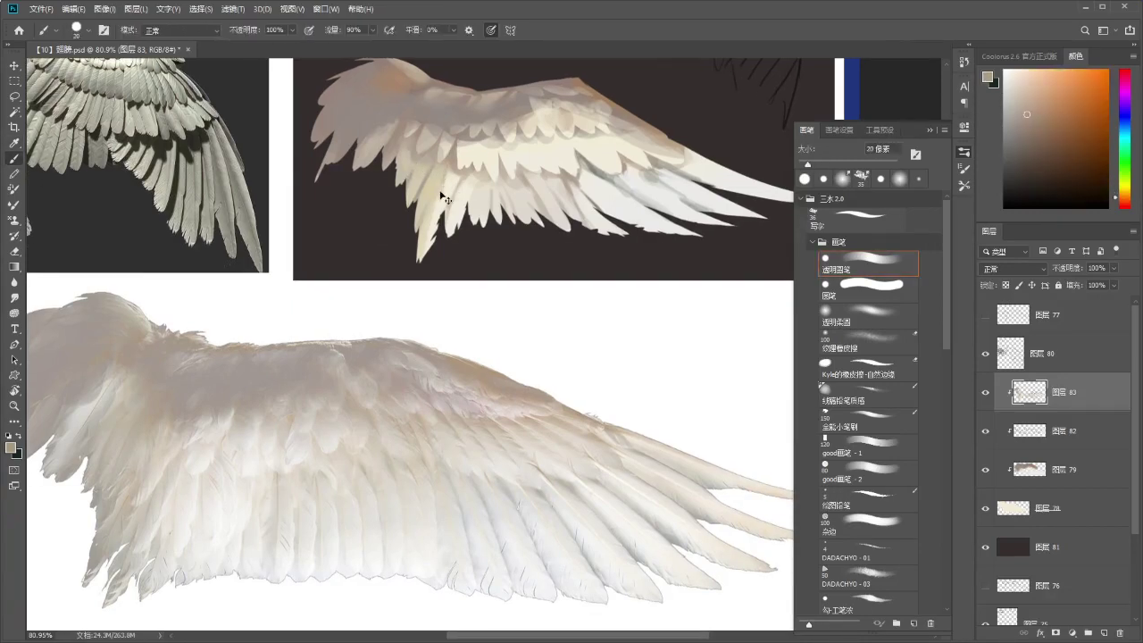
pyautogui.moveTo(427, 227)
pyautogui.mouseDown()
pyautogui.moveTo(420, 261)
pyautogui.moveTo(392, 270)
pyautogui.moveTo(473, 245)
pyautogui.mouseUp()
pyautogui.press('z')
pyautogui.press('b')
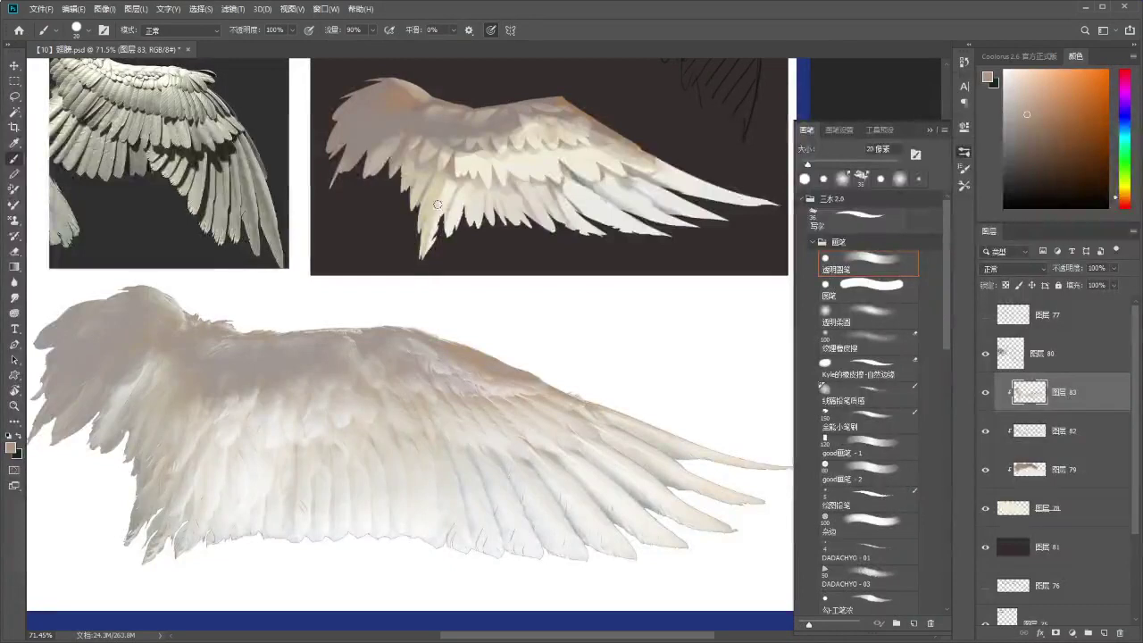
pyautogui.press('z')
pyautogui.moveTo(436, 221)
pyautogui.mouseDown()
pyautogui.moveTo(457, 200)
pyautogui.moveTo(478, 211)
pyautogui.moveTo(467, 229)
pyautogui.mouseUp()
pyautogui.press('b')
pyautogui.click(426, 231)
# Separate the short feathers beside the long inner feather with sampled greyish tan shadows and cream highlights.
pyautogui.press('b')
pyautogui.moveTo(404, 284); pyautogui.dragTo(497, 177)
pyautogui.press('z')
pyautogui.press('b')
pyautogui.keyDown('alt'); pyautogui.click(459, 148); pyautogui.keyUp('alt')
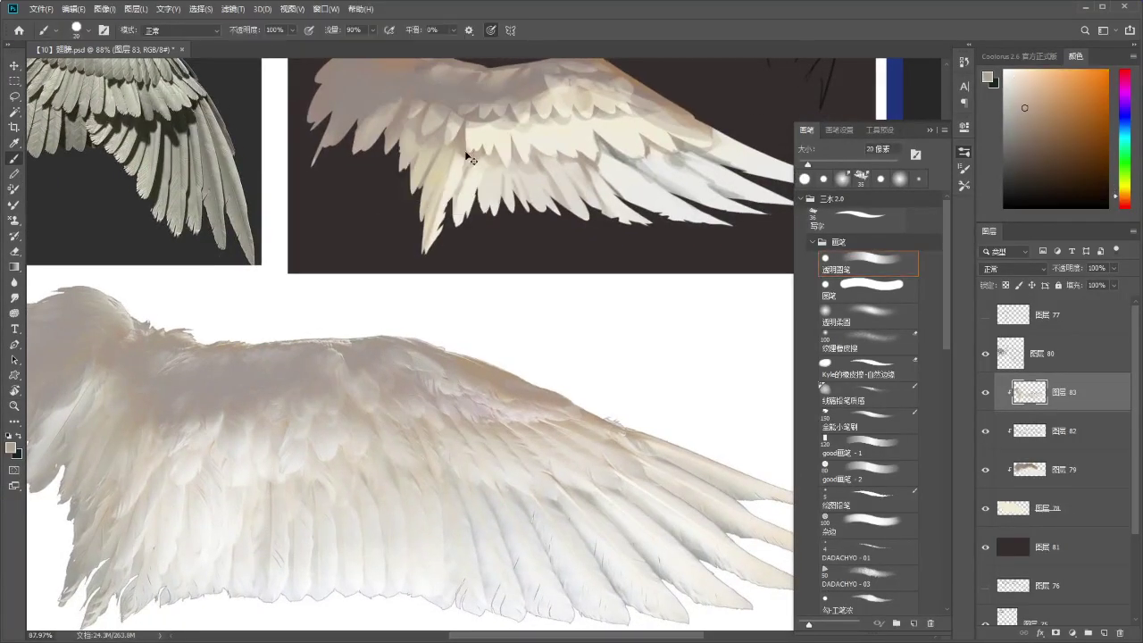
pyautogui.press('r')
pyautogui.press('F5')
pyautogui.press('F5')
pyautogui.moveTo(946, 462); pyautogui.dragTo(944, 497)
pyautogui.press('b')
pyautogui.moveTo(579, 205); pyautogui.dragTo(601, 207)
pyautogui.keyDown('alt'); pyautogui.click(494, 172); pyautogui.keyUp('alt')
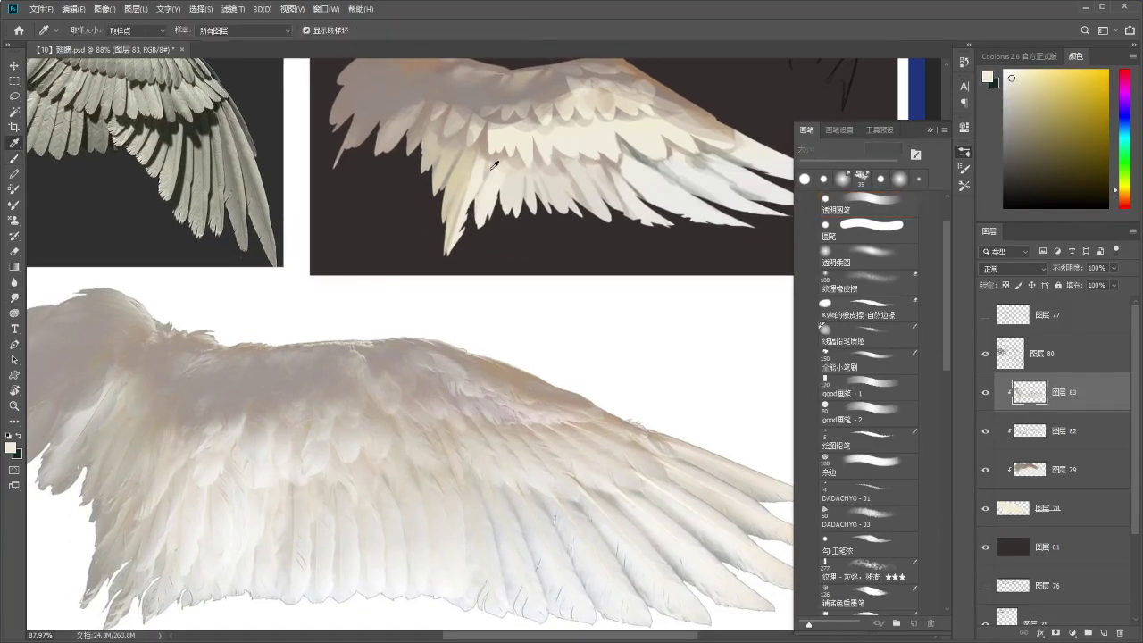
pyautogui.keyDown('alt'); pyautogui.click(489, 171); pyautogui.keyUp('alt')
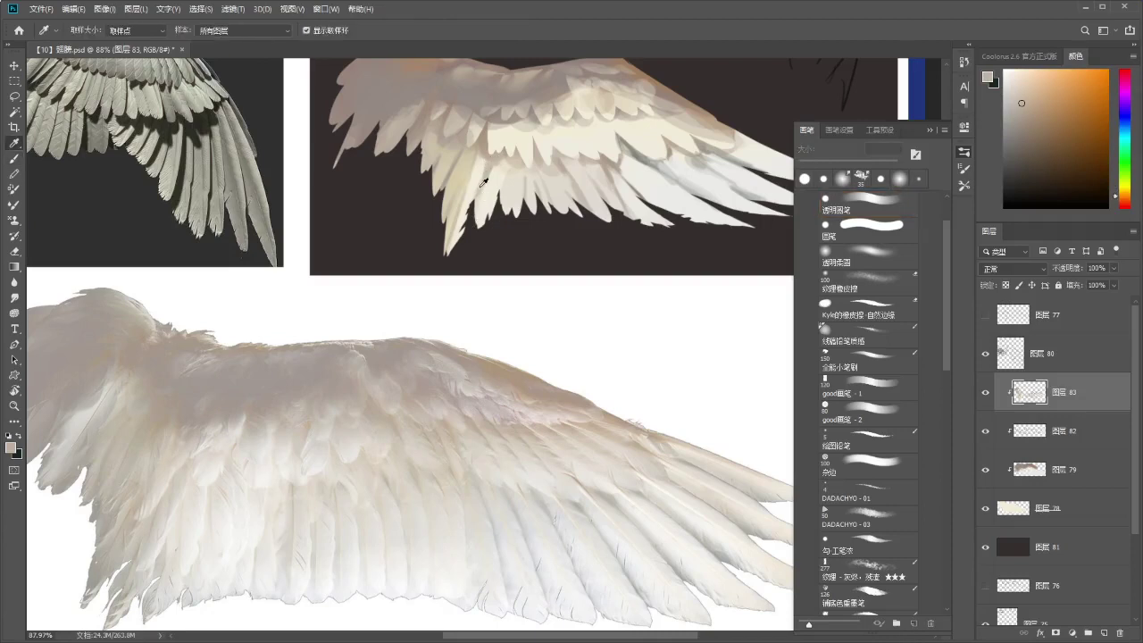
pyautogui.keyDown('alt'); pyautogui.click(471, 222); pyautogui.keyUp('alt')
pyautogui.keyDown('alt'); pyautogui.click(486, 189); pyautogui.keyUp('alt')
# Refine the shadow between the middle and outer flight feathers with sampled warm grey and off-white.
pyautogui.moveTo(490, 196); pyautogui.dragTo(423, 246)
pyautogui.moveTo(545, 202); pyautogui.dragTo(566, 204)
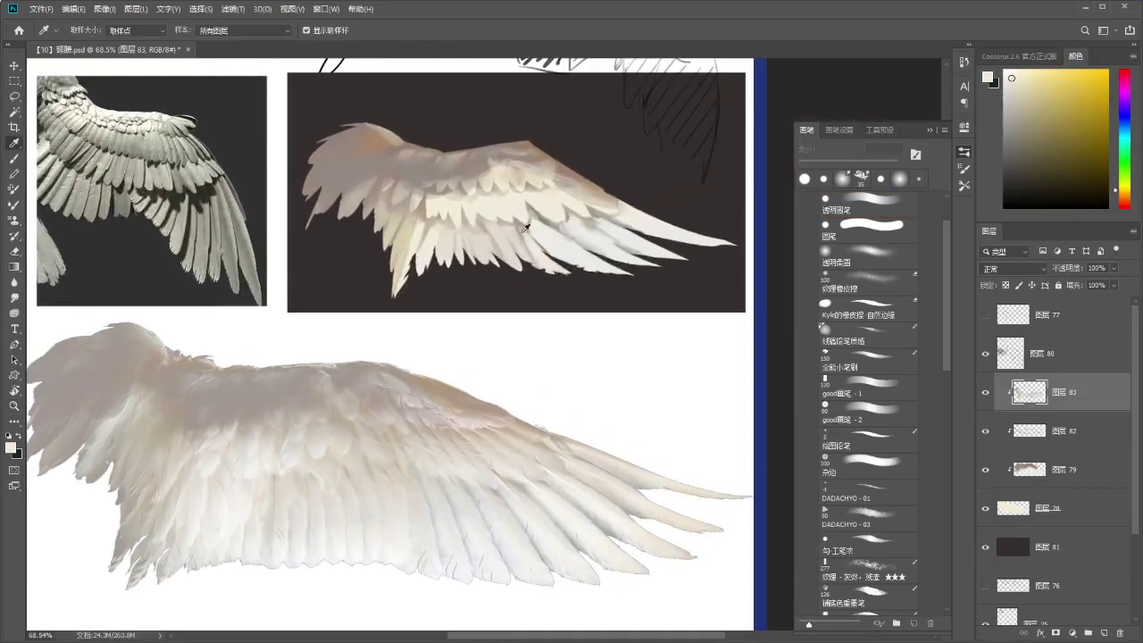
pyautogui.keyDown('alt'); pyautogui.click(521, 219); pyautogui.keyUp('alt')
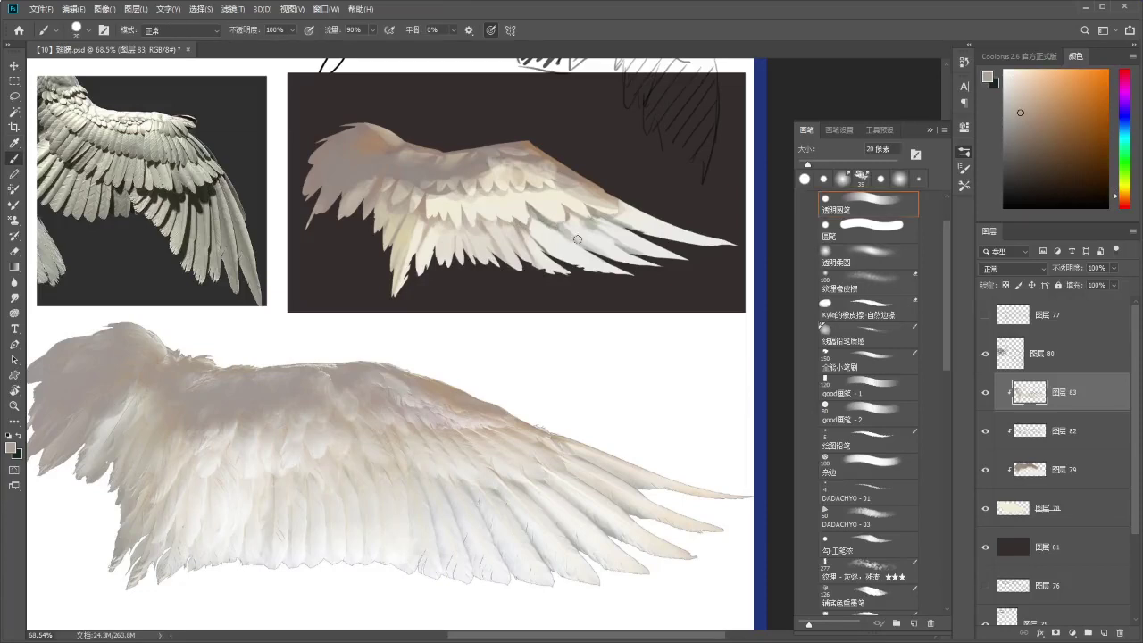
pyautogui.keyDown('alt'); pyautogui.click(562, 234); pyautogui.keyUp('alt')
pyautogui.keyDown('alt'); pyautogui.click(583, 237); pyautogui.keyUp('alt')
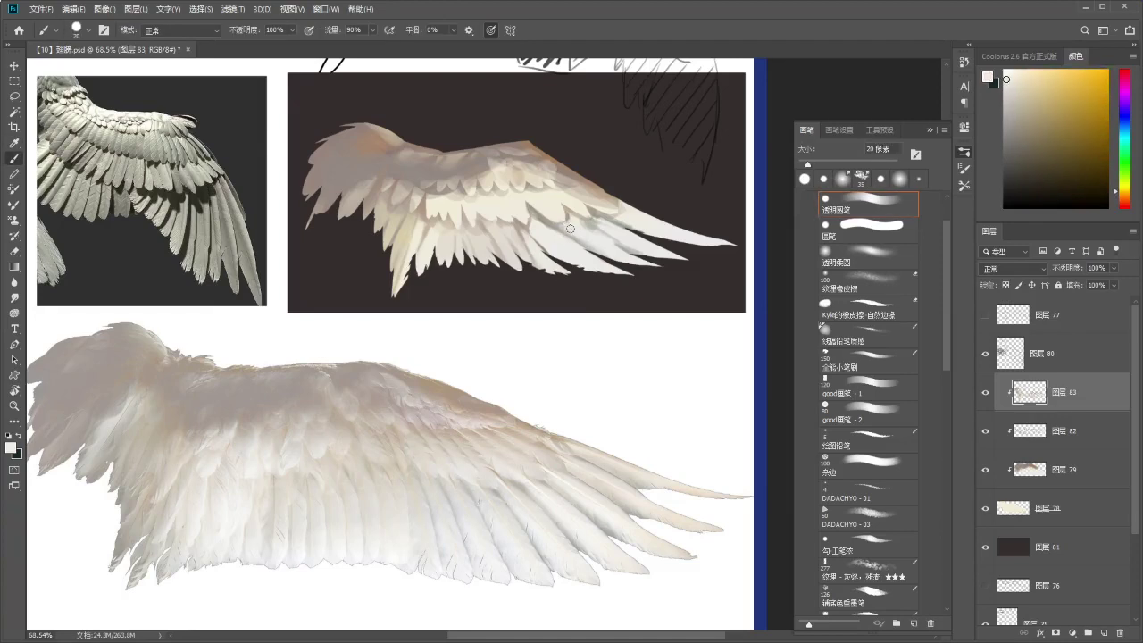
# Shape the covert feathers across the wing's middle with light tan and brownish grey sampled from the coverts.
pyautogui.hotkey('ctrl', 'space')
pyautogui.moveTo(628, 257); pyautogui.dragTo(586, 272)
pyautogui.moveTo(568, 213); pyautogui.dragTo(605, 206)
pyautogui.scroll(2, 605, 206)
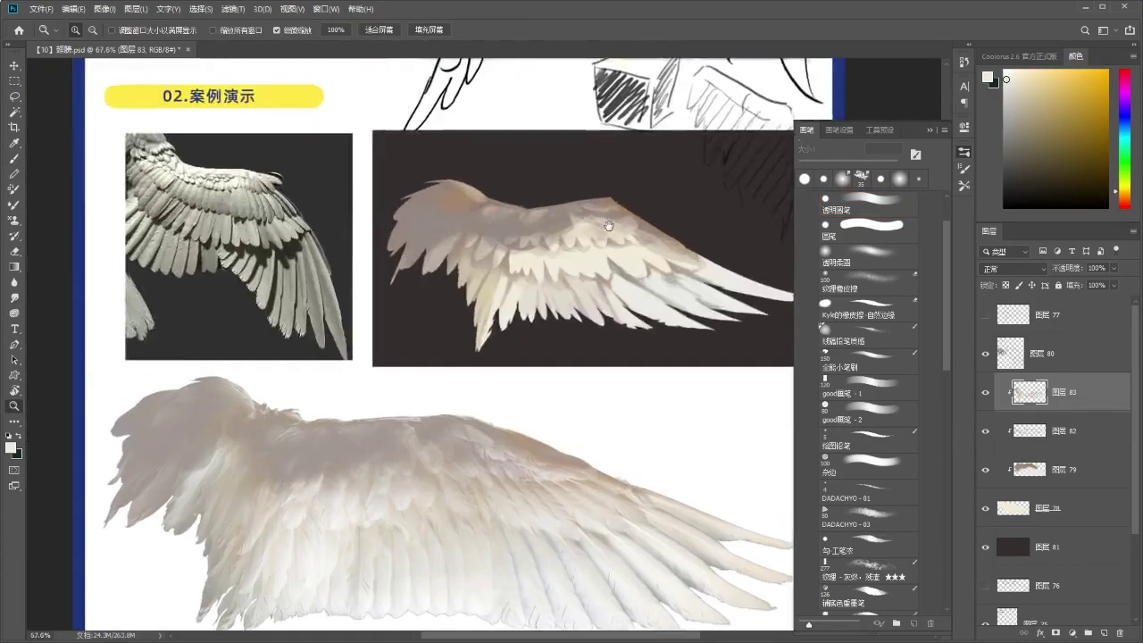
pyautogui.press('i')
pyautogui.click(567, 212)
pyautogui.press('b')
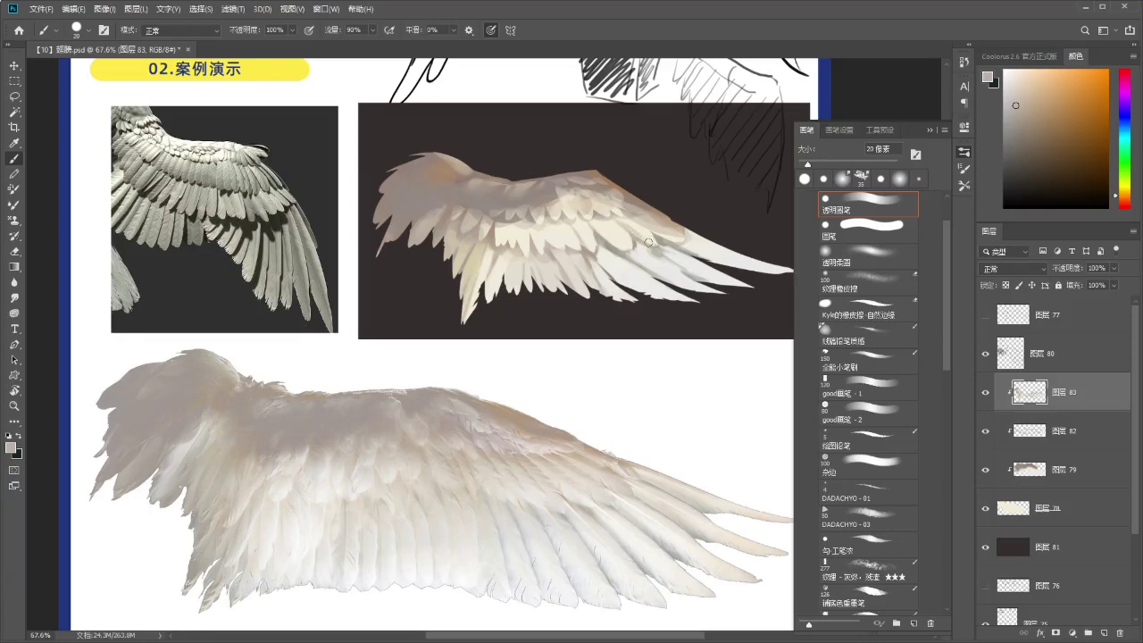
pyautogui.press('alt')
pyautogui.keyDown('alt'); pyautogui.click(539, 218); pyautogui.keyUp('alt')
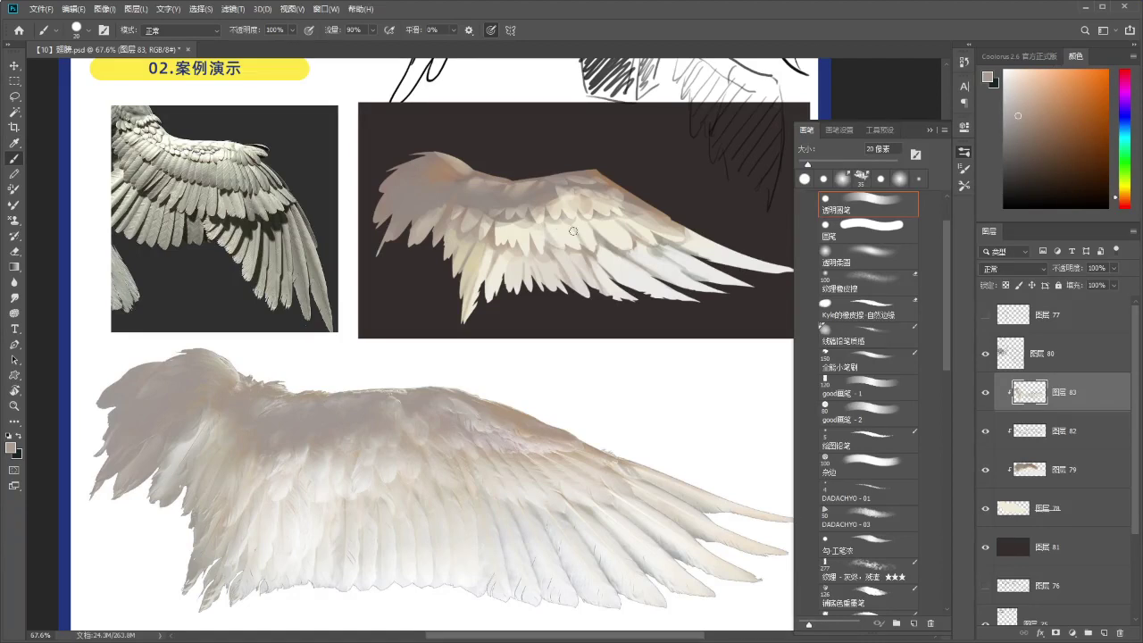
# Paint the upper covert feathers along the shadow beside the shoulder with sampled pinkish and beige greys.
pyautogui.scroll(-4, 548, 270)
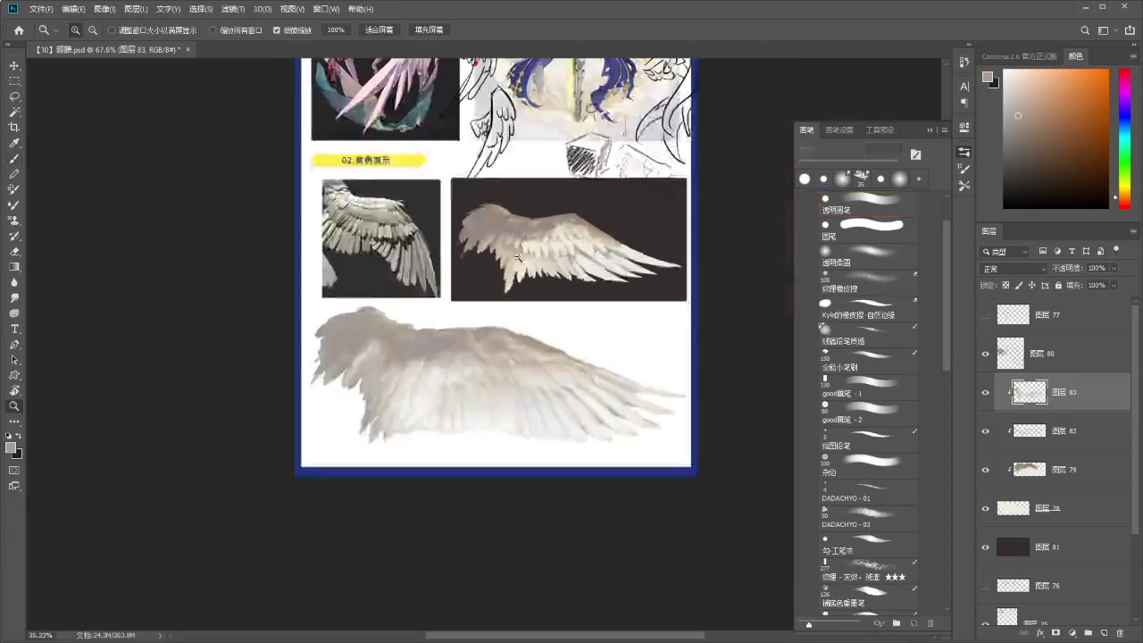
pyautogui.scroll(3, 535, 254)
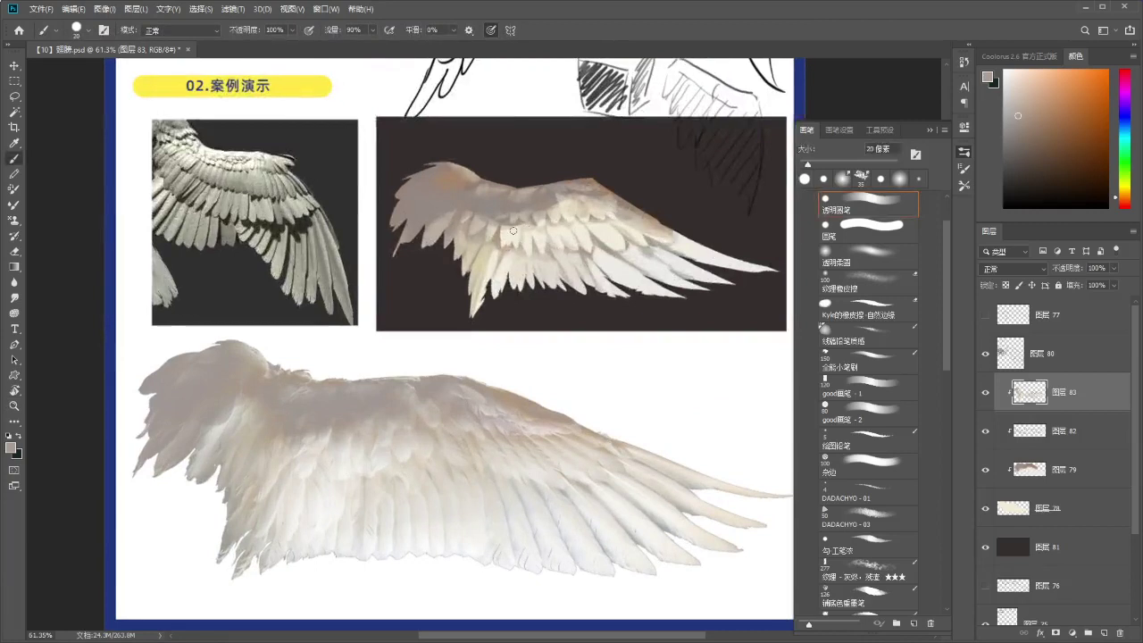
pyautogui.hotkey('ctrl', 'space')
pyautogui.moveTo(498, 235)
pyautogui.mouseDown()
pyautogui.moveTo(458, 250)
pyautogui.moveTo(536, 239)
pyautogui.mouseUp()
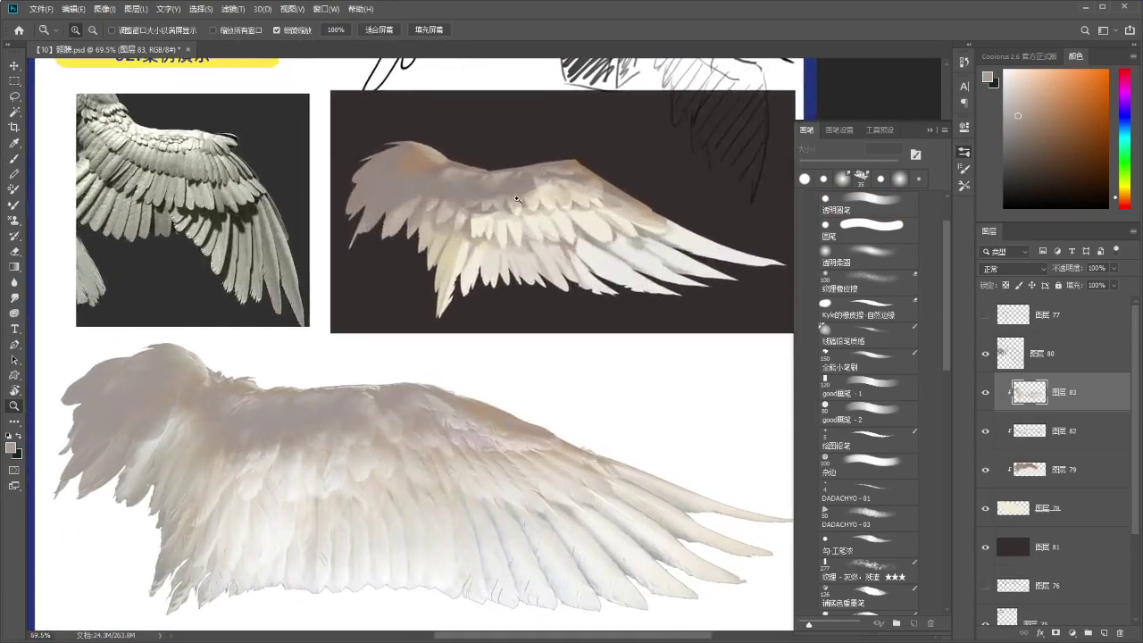
pyautogui.press('i')
pyautogui.click(500, 192)
pyautogui.press('b')
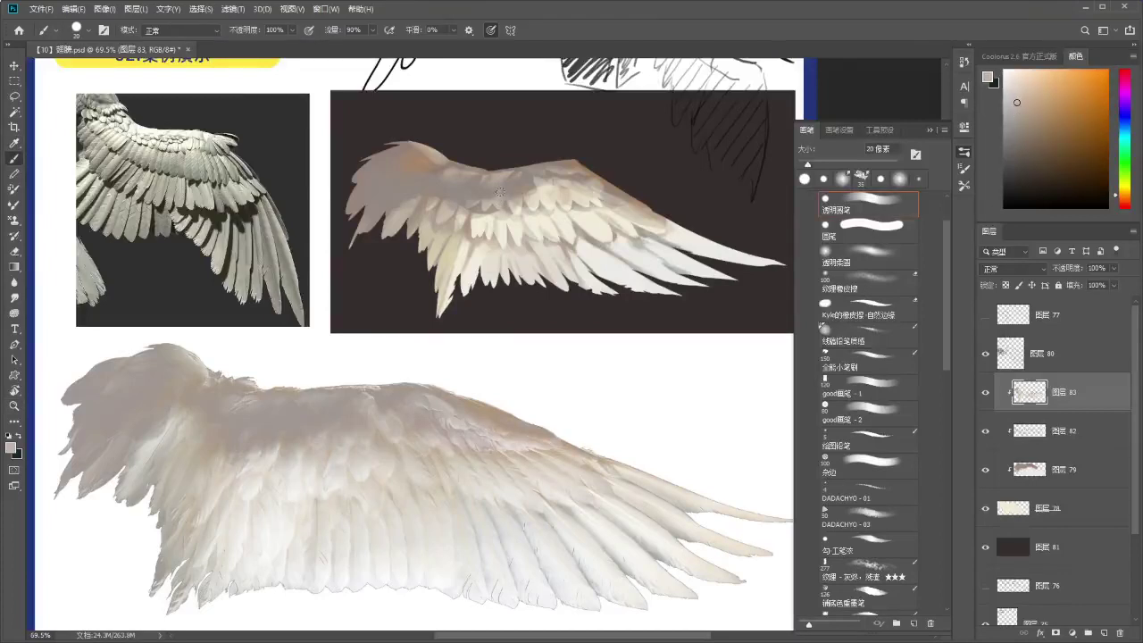
pyautogui.keyDown('alt'); pyautogui.click(490, 192); pyautogui.keyUp('alt')
pyautogui.keyDown('alt'); pyautogui.click(488, 198); pyautogui.keyUp('alt')
pyautogui.moveTo(454, 184); pyautogui.dragTo(479, 174)
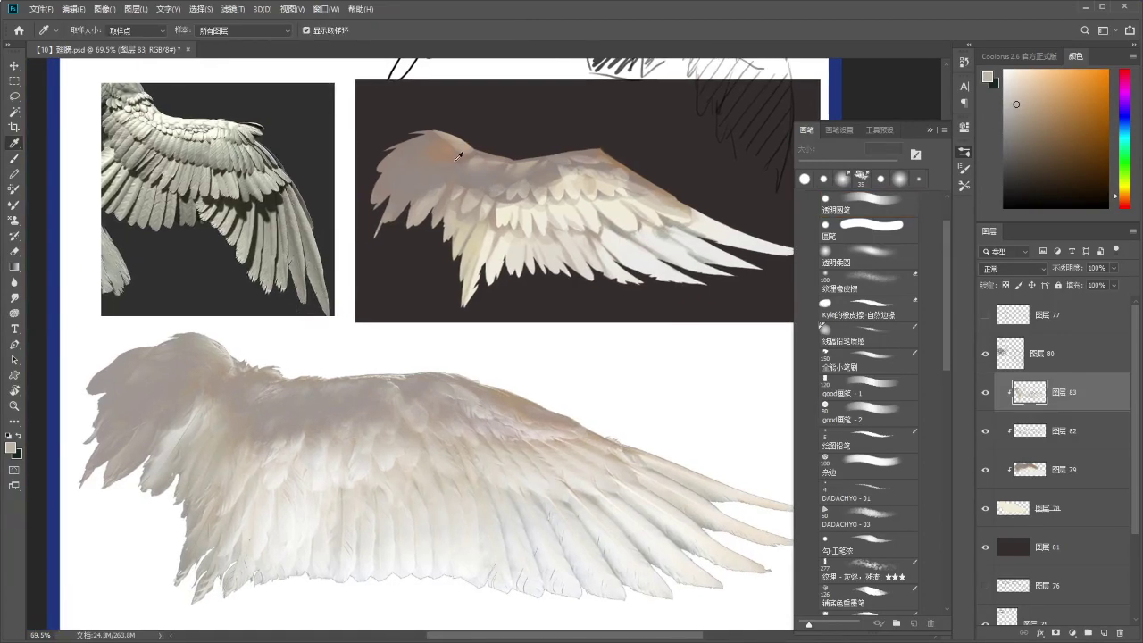
# Paint feather strokes over the shoulder with a sampled warm grey and undo the last stroke.
pyautogui.keyDown('alt'); pyautogui.click(429, 199); pyautogui.keyUp('alt')
pyautogui.moveTo(409, 206); pyautogui.dragTo(379, 228)
pyautogui.hotkey('ctrl', 'z')
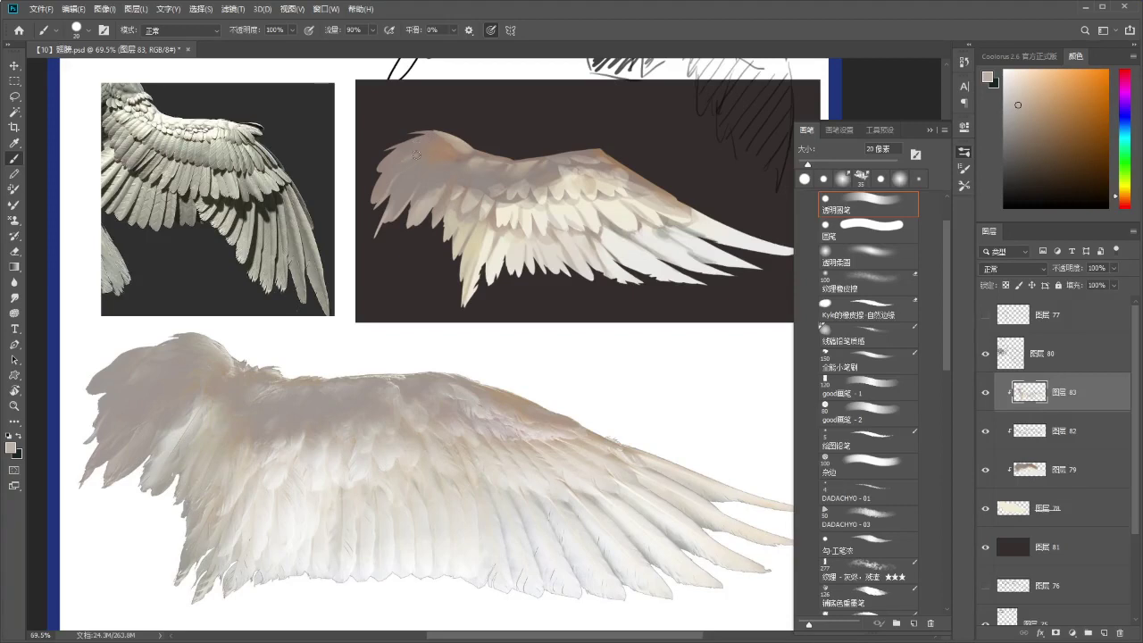
# Blend the new shoulder and inner covert strokes with the Smudge tool and save the document.
pyautogui.press('r')
pyautogui.press('b')
pyautogui.press('r')
pyautogui.moveTo(437, 155); pyautogui.dragTo(424, 152)
pyautogui.press('b')
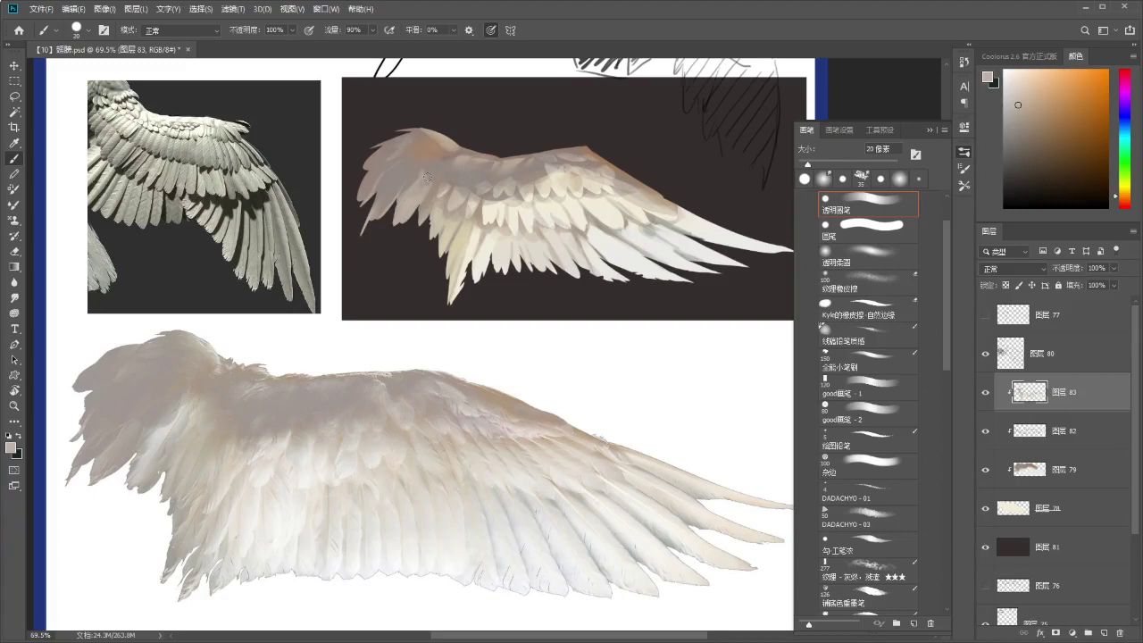
pyautogui.press('r')
pyautogui.moveTo(468, 194); pyautogui.dragTo(457, 199)
pyautogui.press('z')
pyautogui.hotkey('ctrl', 's')
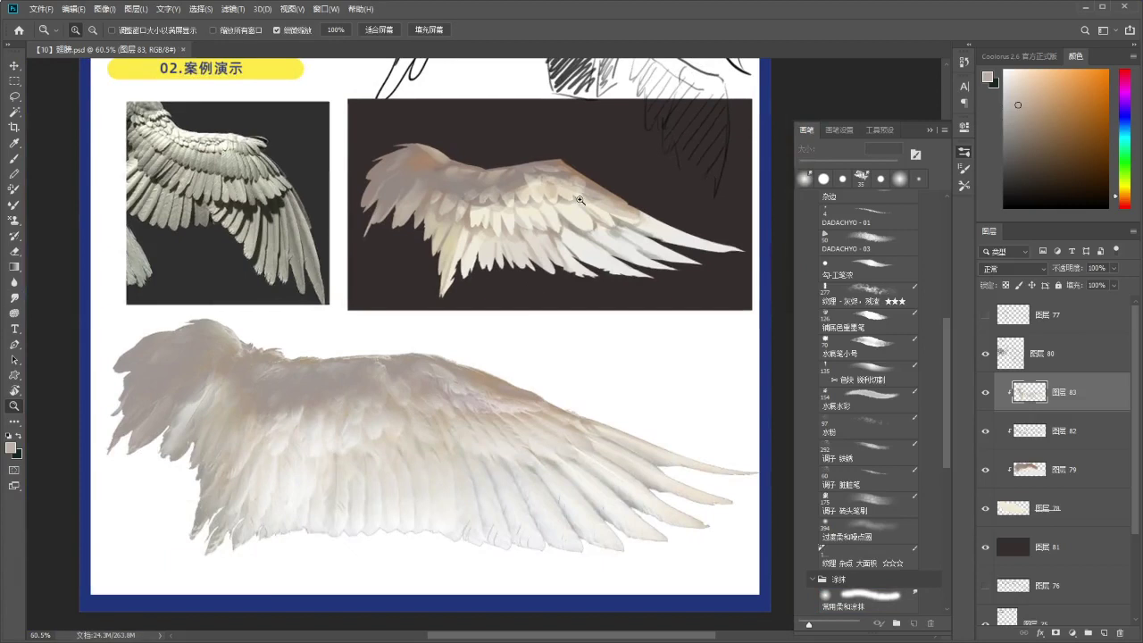
# Clean up the shadow edges on the outer flight feathers with a sampled off-white.
pyautogui.scroll(3, 579, 206)
pyautogui.moveTo(668, 203)
pyautogui.mouseDown()
pyautogui.moveTo(693, 199)
pyautogui.moveTo(546, 232)
pyautogui.moveTo(518, 269)
pyautogui.mouseUp()
pyautogui.press('b')
pyautogui.keyDown('alt'); pyautogui.click(504, 267); pyautogui.keyUp('alt')
pyautogui.keyDown('alt'); pyautogui.click(504, 268); pyautogui.keyUp('alt')
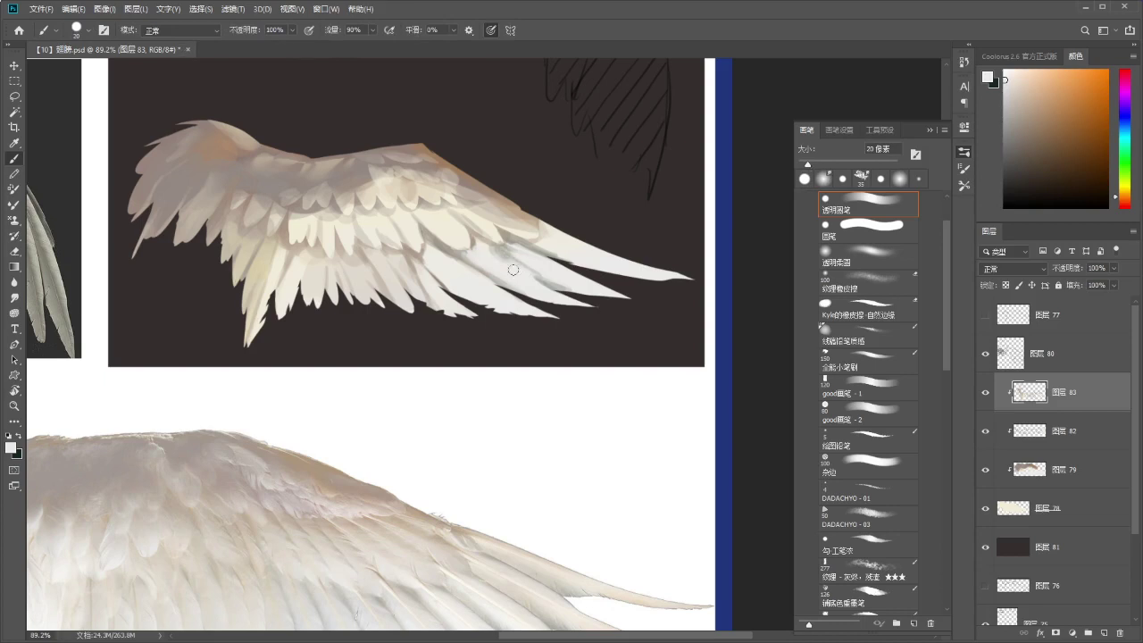
pyautogui.scroll(-3, 557, 204)
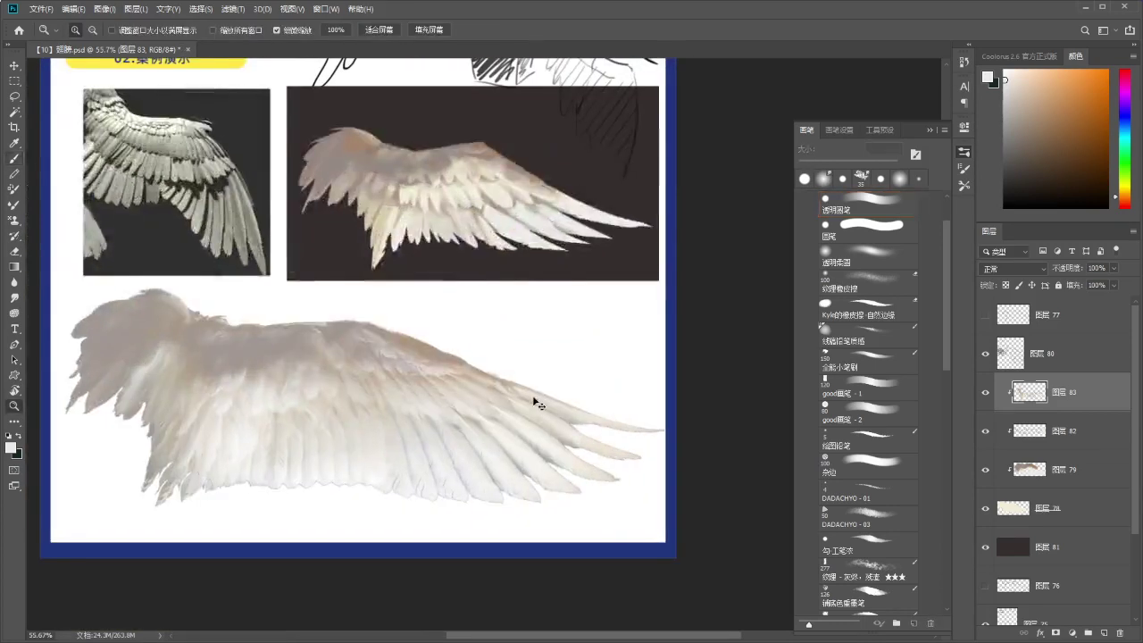
# Copy the outer half of the large reference wing to a new layer, raise it above 图层 80 and move it over the painted wing.
pyautogui.keyDown('ctrl'); pyautogui.click(535, 401); pyautogui.keyUp('ctrl')
pyautogui.moveTo(538, 386); pyautogui.dragTo(536, 393)
pyautogui.press('l')
pyautogui.moveTo(630, 403)
pyautogui.mouseDown()
pyautogui.moveTo(560, 510)
pyautogui.moveTo(390, 339)
pyautogui.moveTo(590, 393)
pyautogui.moveTo(423, 496)
pyautogui.mouseUp()
pyautogui.hotkey('ctrl', 'd')
pyautogui.moveTo(366, 366)
pyautogui.mouseDown()
pyautogui.moveTo(402, 479)
pyautogui.moveTo(665, 496)
pyautogui.moveTo(399, 370)
pyautogui.mouseUp()
pyautogui.hotkey('ctrl', 'j')
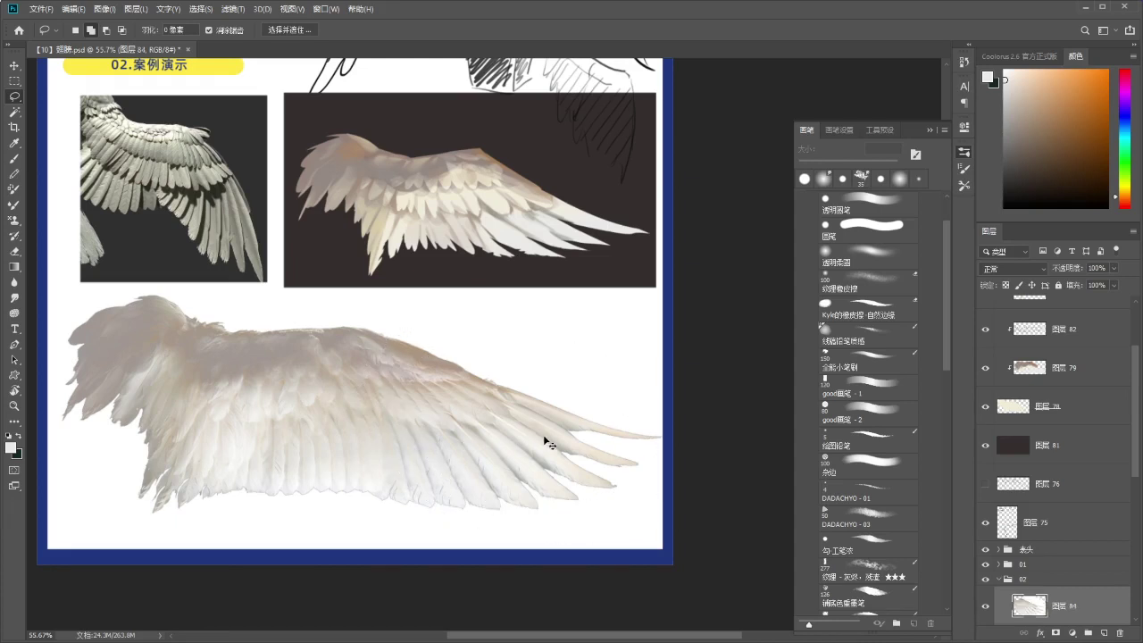
pyautogui.moveTo(556, 446); pyautogui.dragTo(408, 250)
pyautogui.moveTo(1021, 595); pyautogui.dragTo(1027, 348)
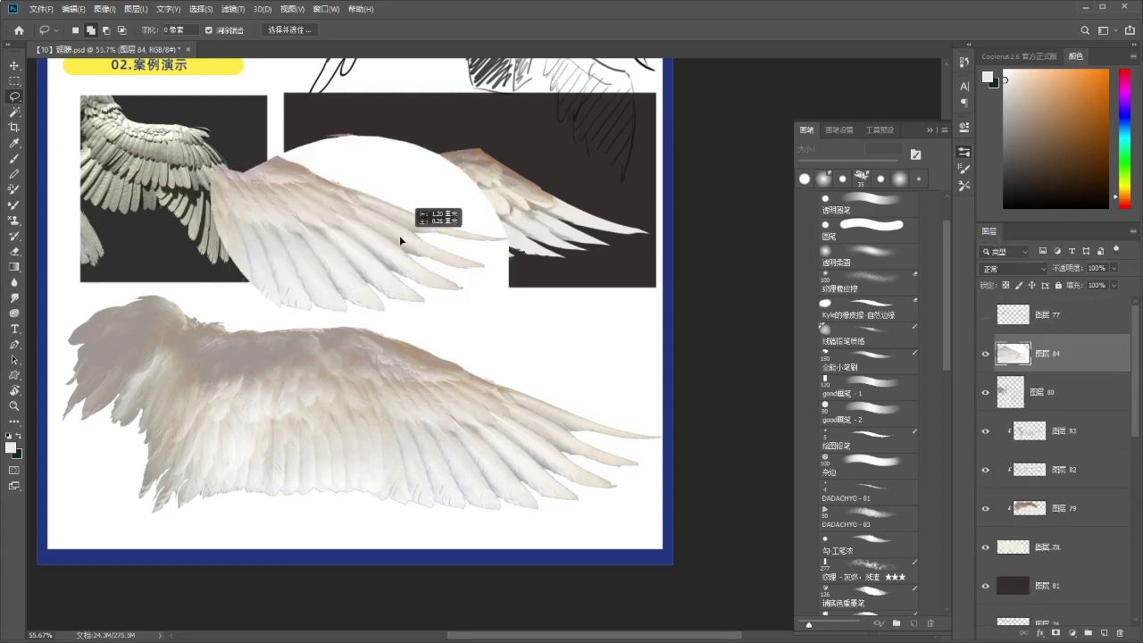
# Remove the white background around the copied reference feathers and place them beside the painted wing for comparison.
pyautogui.press('w')
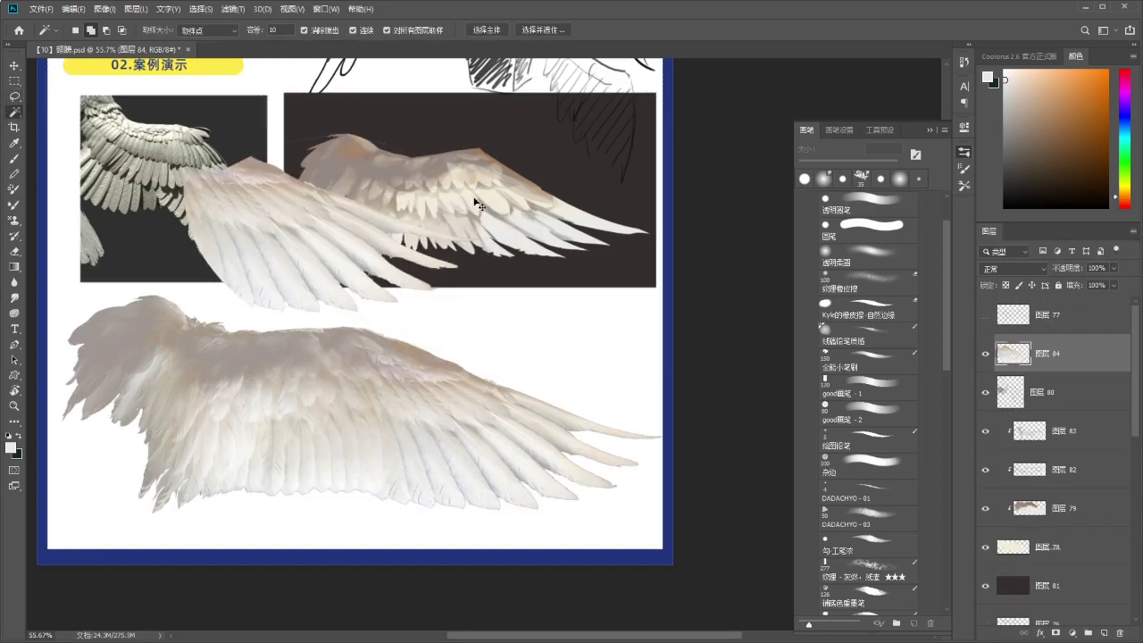
pyautogui.moveTo(372, 226); pyautogui.dragTo(363, 192)
pyautogui.moveTo(486, 183)
pyautogui.mouseDown()
pyautogui.moveTo(526, 153)
pyautogui.moveTo(498, 176)
pyautogui.mouseUp()
pyautogui.moveTo(206, 243); pyautogui.dragTo(243, 259)
# Sample the off-white of the outermost flight feather and merge the wing layers from 图层 78 to 图层 83.
pyautogui.keyDown('ctrl'); pyautogui.click(625, 274); pyautogui.keyUp('ctrl')
pyautogui.moveTo(627, 280); pyautogui.dragTo(616, 271)
pyautogui.press('i')
pyautogui.click(642, 268)
pyautogui.press('b')
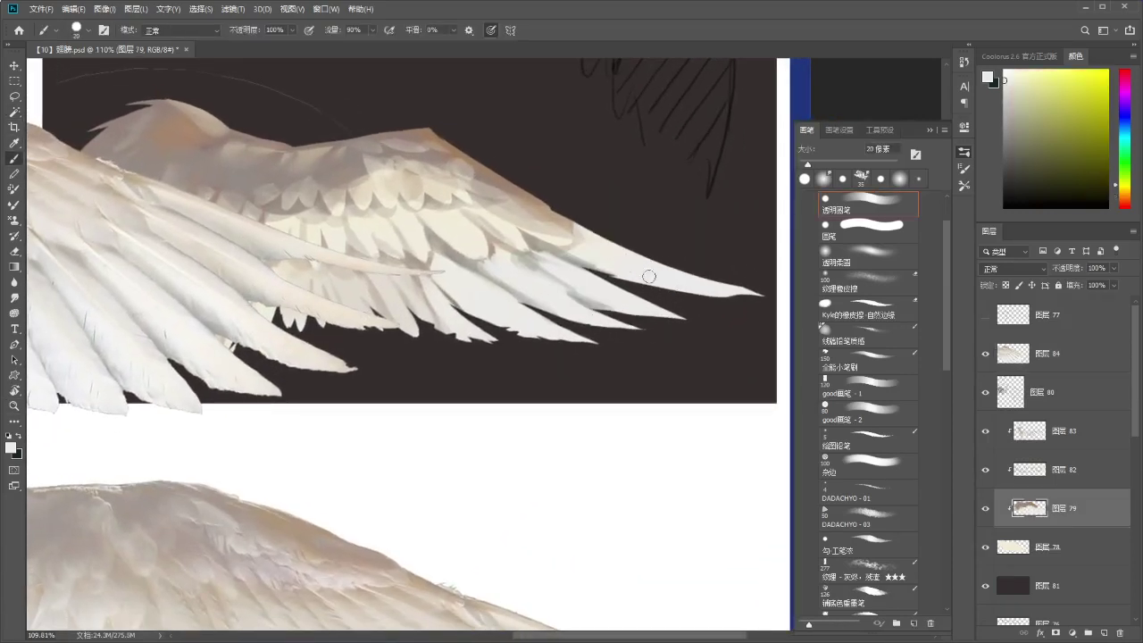
pyautogui.click(1048, 544)
pyautogui.keyDown('shift'); pyautogui.click(1033, 440); pyautogui.keyUp('shift')
pyautogui.hotkey('ctrl', 'e')
# Widen the outermost flight feather near its tip with off-white and try trimming its lower edge with the Eraser.
pyautogui.moveTo(631, 252)
pyautogui.mouseDown()
pyautogui.moveTo(622, 263)
pyautogui.moveTo(671, 308)
pyautogui.moveTo(699, 311)
pyautogui.mouseUp()
pyautogui.hotkey('ctrl', 'z')
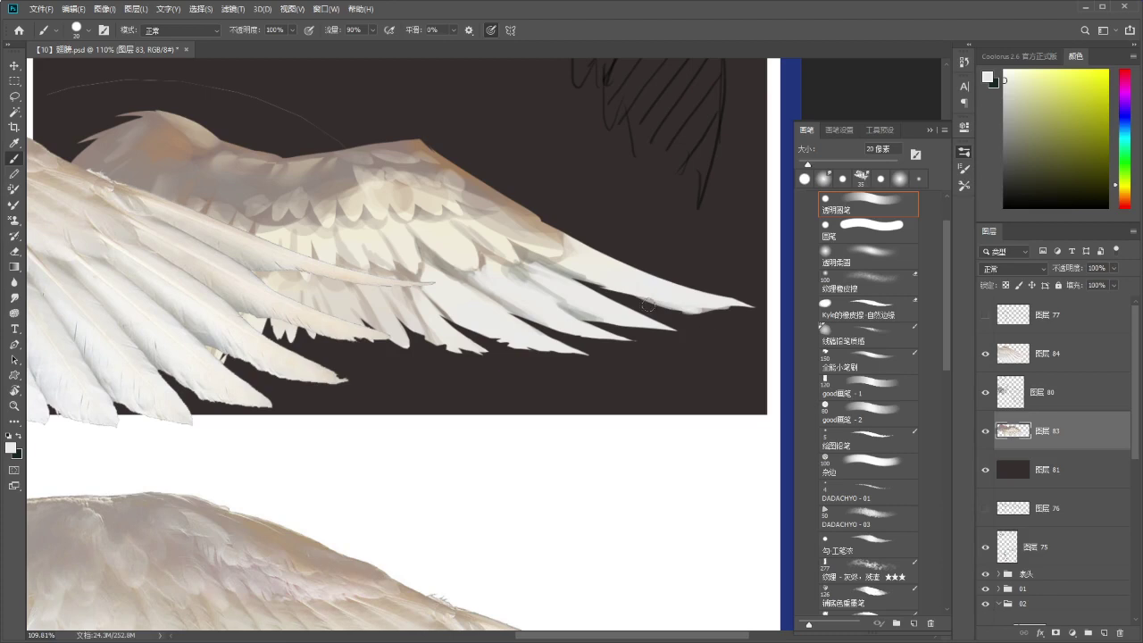
pyautogui.press('e')
pyautogui.moveTo(620, 294)
pyautogui.mouseDown()
pyautogui.moveTo(689, 312)
pyautogui.moveTo(715, 304)
pyautogui.mouseUp()
pyautogui.hotkey('ctrl', 'z')
pyautogui.hotkey('ctrl', 'z')
# Sample a warm brown from the wing's upper coverts and try a shadow stroke along the outermost flight feather.
pyautogui.press('i')
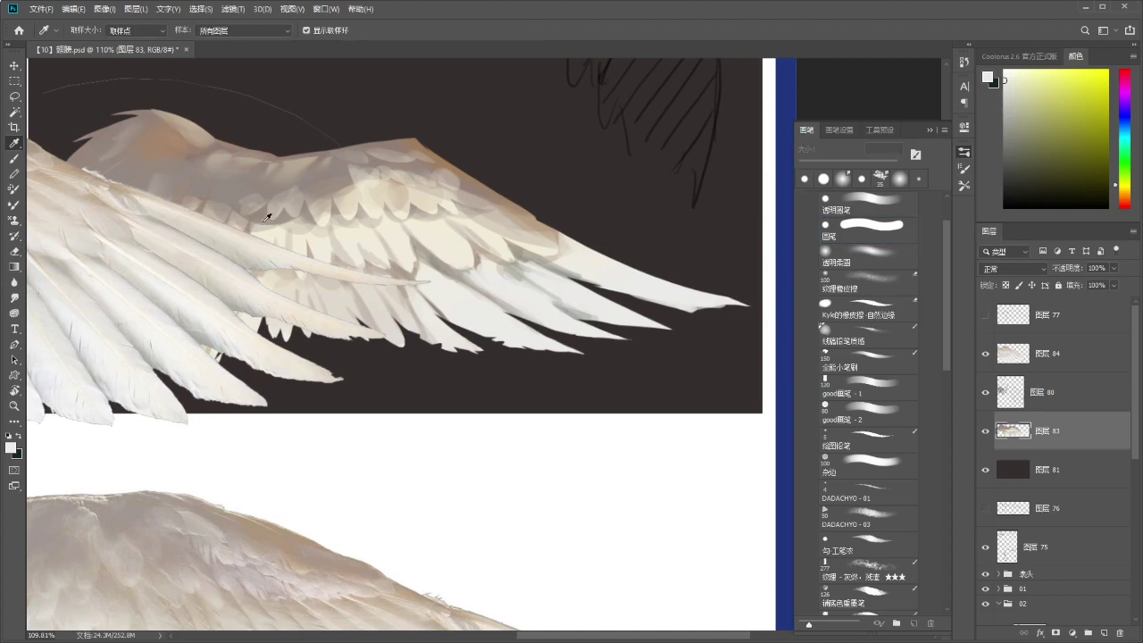
pyautogui.click(434, 167)
pyautogui.moveTo(535, 210); pyautogui.dragTo(514, 215)
pyautogui.press('b')
pyautogui.moveTo(546, 250); pyautogui.dragTo(627, 287)
pyautogui.hotkey('ctrl', 'z')
# Reduce the brush to 9 px and draw a thin brown shaft line along the outermost flight feather, undoing the unwanted strokes.
pyautogui.press('[')
pyautogui.press('[')
pyautogui.press('[')
pyautogui.moveTo(541, 253)
pyautogui.mouseDown()
pyautogui.moveTo(627, 286)
pyautogui.moveTo(537, 249)
pyautogui.moveTo(640, 287)
pyautogui.mouseUp()
pyautogui.hotkey('ctrl', 'z')
pyautogui.hotkey('ctrl', 'z')
pyautogui.hotkey('ctrl', 'z')
pyautogui.hotkey('ctrl', 'z')
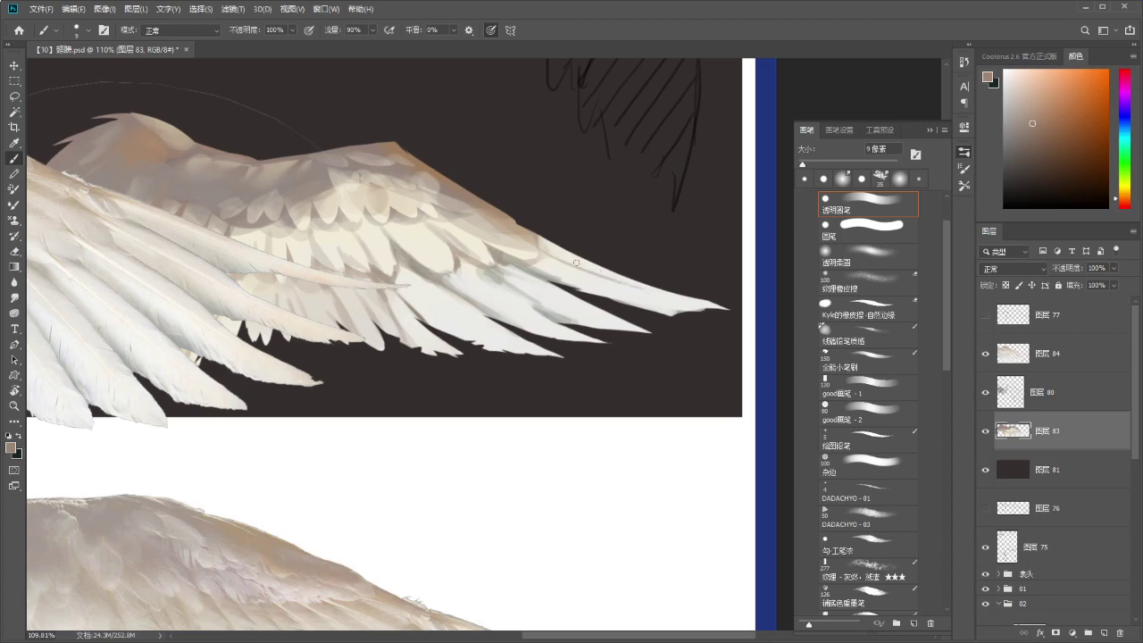
pyautogui.hotkey('ctrl', 'z')
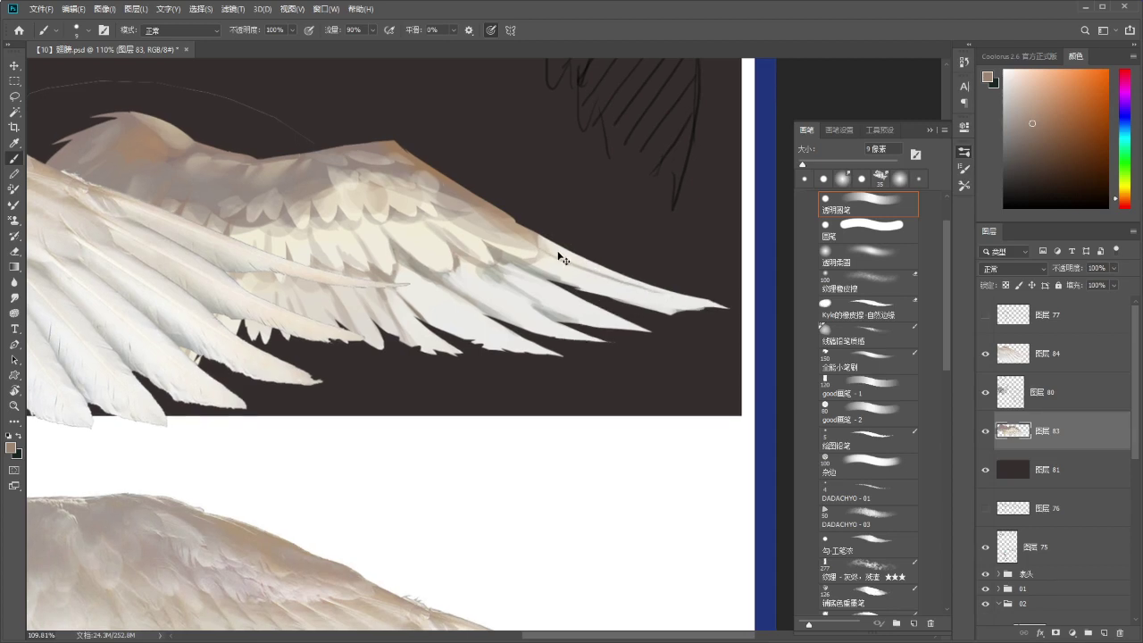
pyautogui.hotkey('ctrl', 'z')
pyautogui.moveTo(541, 252)
pyautogui.mouseDown()
pyautogui.moveTo(636, 290)
pyautogui.moveTo(616, 277)
pyautogui.mouseUp()
pyautogui.hotkey('ctrl', 'z')
pyautogui.hotkey('ctrl', 'z')
# On a new layer, sketch the tapering shaft of a single feather above the wing in white with a 3 px brush.
pyautogui.moveTo(525, 182); pyautogui.dragTo(651, 308)
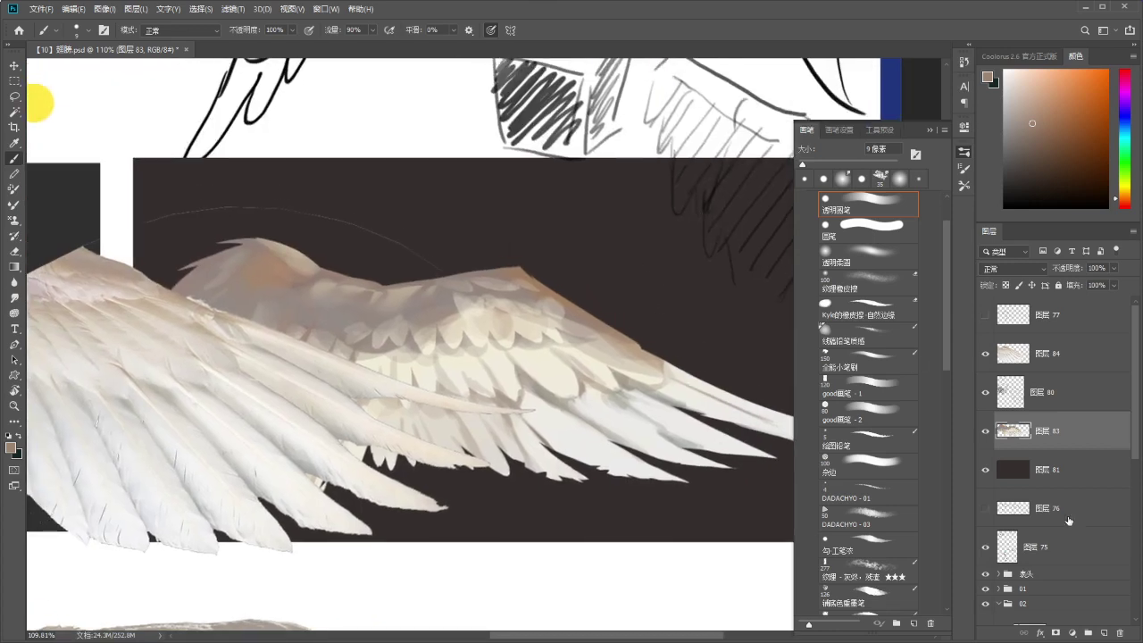
pyautogui.click(1103, 632)
pyautogui.moveTo(1034, 143); pyautogui.dragTo(824, 51)
pyautogui.moveTo(640, 180)
pyautogui.mouseDown()
pyautogui.moveTo(651, 179)
pyautogui.moveTo(615, 161)
pyautogui.moveTo(596, 406)
pyautogui.mouseUp()
pyautogui.hotkey('ctrl', 'z')
pyautogui.moveTo(572, 150); pyautogui.dragTo(597, 362)
pyautogui.hotkey('ctrl', 'z')
pyautogui.moveTo(572, 152); pyautogui.dragTo(609, 377)
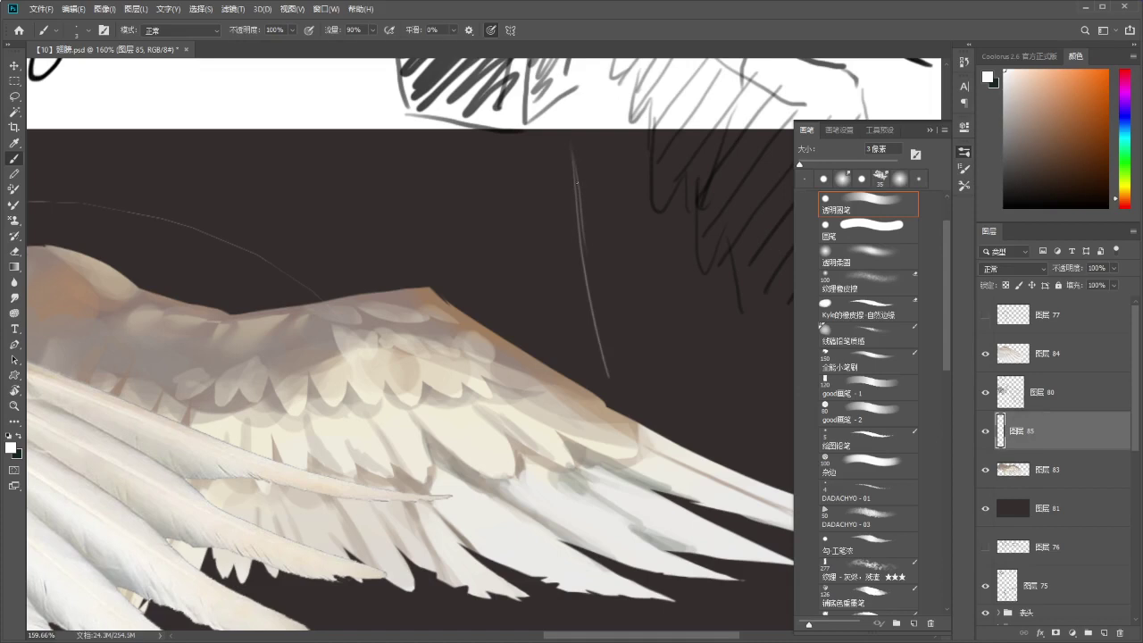
pyautogui.moveTo(591, 279); pyautogui.dragTo(623, 402)
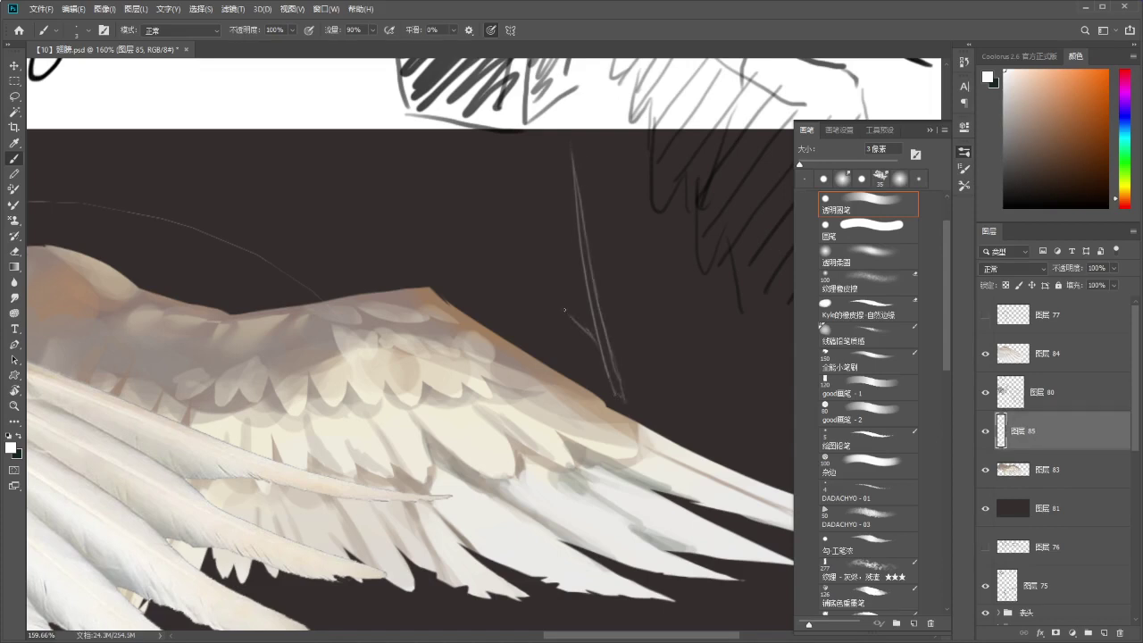
# Sketch the notched vane outlines and slanted barb lines on both sides of the white feather shaft.
pyautogui.moveTo(592, 338); pyautogui.dragTo(553, 296)
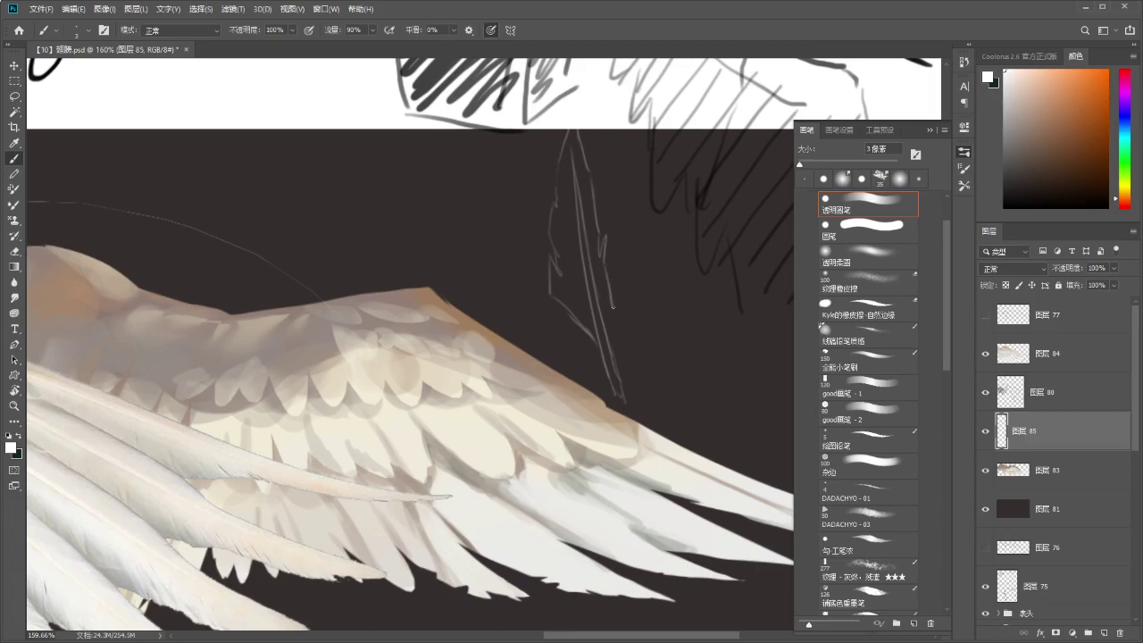
pyautogui.moveTo(572, 183); pyautogui.dragTo(603, 349)
pyautogui.moveTo(577, 194); pyautogui.dragTo(604, 342)
pyautogui.hotkey('ctrl', 'z')
pyautogui.moveTo(583, 220)
pyautogui.mouseDown()
pyautogui.moveTo(612, 357)
pyautogui.moveTo(574, 303)
pyautogui.mouseUp()
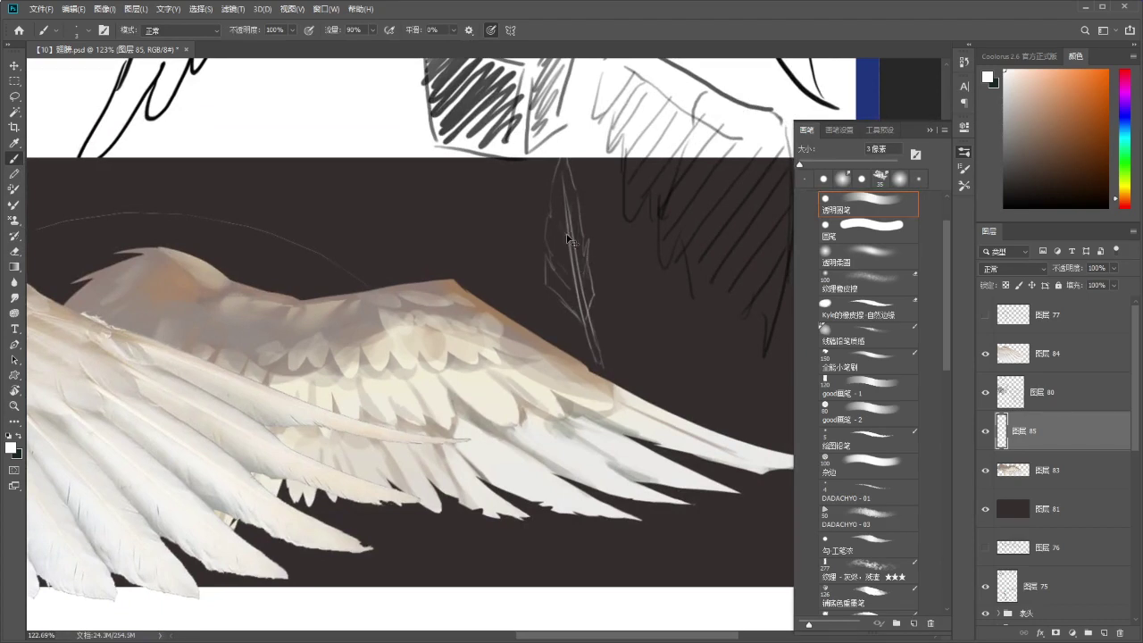
pyautogui.moveTo(578, 268); pyautogui.dragTo(573, 266)
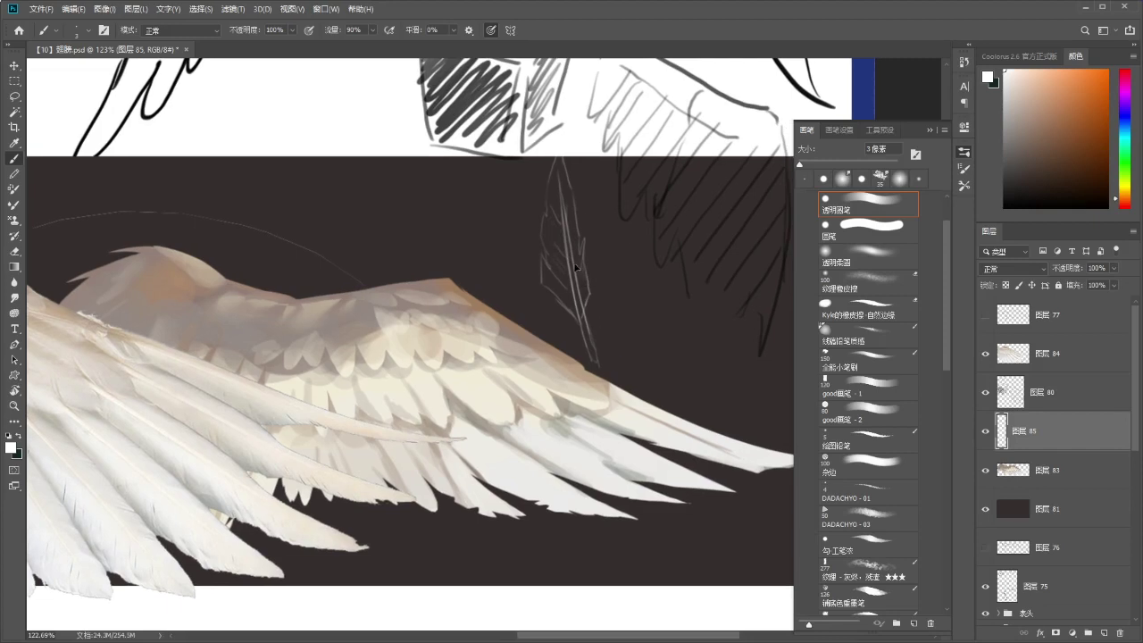
# Return to 图层 83 and thin out the brown shaft line on the outermost flight feather with a sampled off-white.
pyautogui.press('z')
pyautogui.scroll(1, 668, 319)
pyautogui.moveTo(636, 269); pyautogui.dragTo(624, 276)
pyautogui.moveTo(477, 449); pyautogui.dragTo(466, 444)
pyautogui.moveTo(631, 423); pyautogui.dragTo(618, 419)
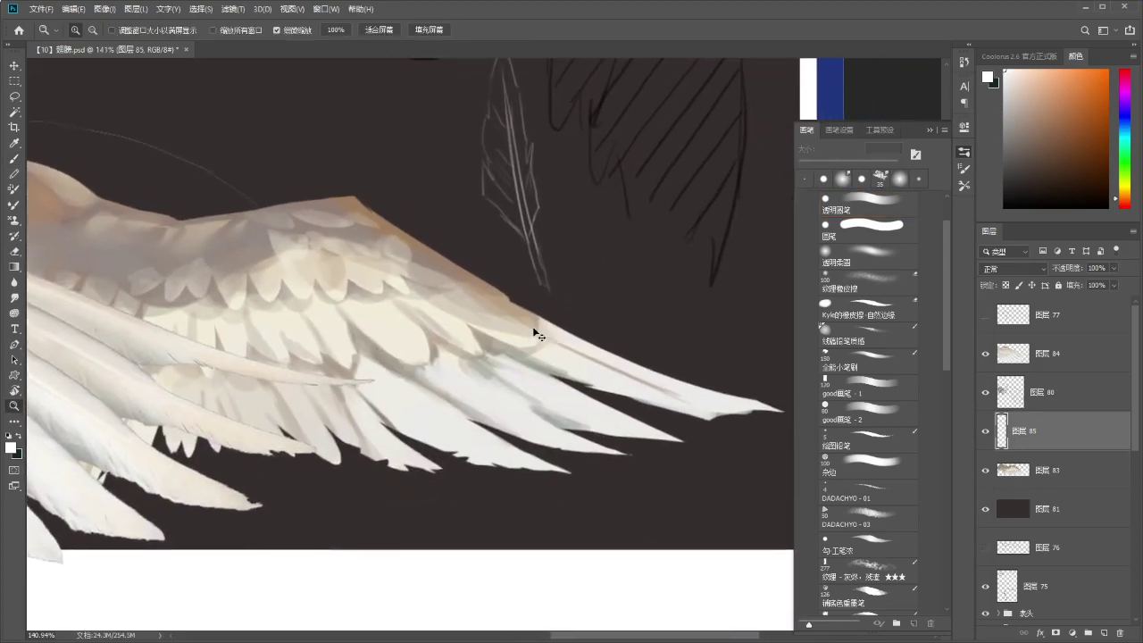
pyautogui.keyDown('ctrl'); pyautogui.click(560, 342); pyautogui.keyUp('ctrl')
pyautogui.press('i')
pyautogui.click(582, 354)
pyautogui.click(585, 367)
pyautogui.press('b')
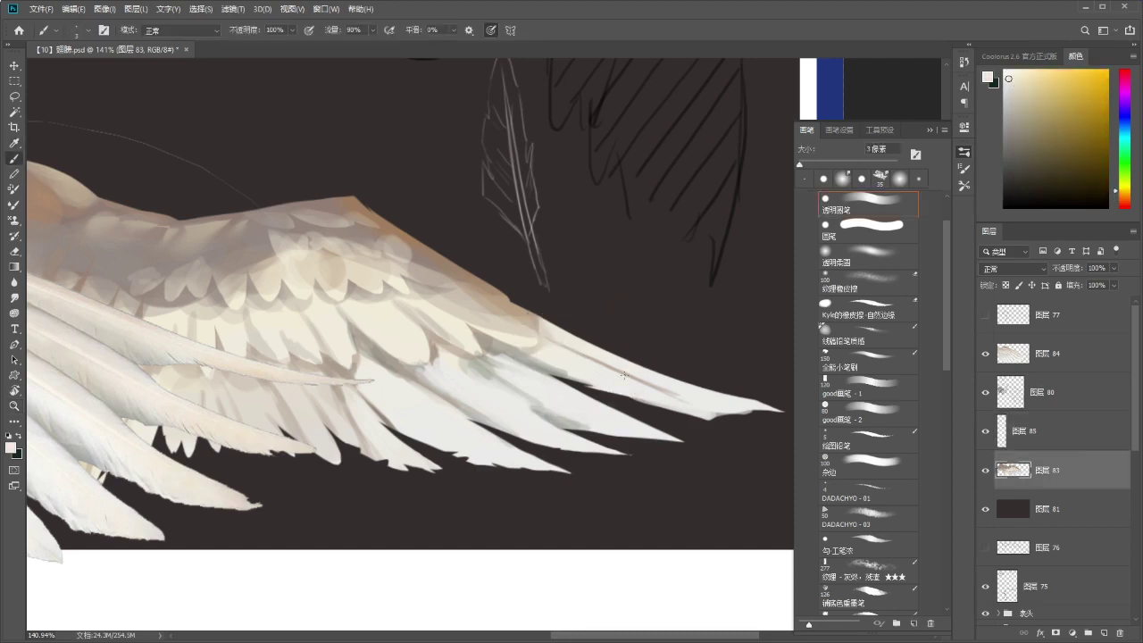
pyautogui.moveTo(616, 370); pyautogui.dragTo(679, 396)
pyautogui.moveTo(576, 355); pyautogui.dragTo(639, 379)
# Select the upper half of the outermost flight feather up to its tip with the Lasso and lock the layer's transparent pixels.
pyautogui.moveTo(543, 274)
pyautogui.mouseDown()
pyautogui.moveTo(632, 305)
pyautogui.moveTo(651, 331)
pyautogui.moveTo(635, 325)
pyautogui.mouseUp()
pyautogui.moveTo(643, 329); pyautogui.dragTo(608, 314)
pyautogui.press('b')
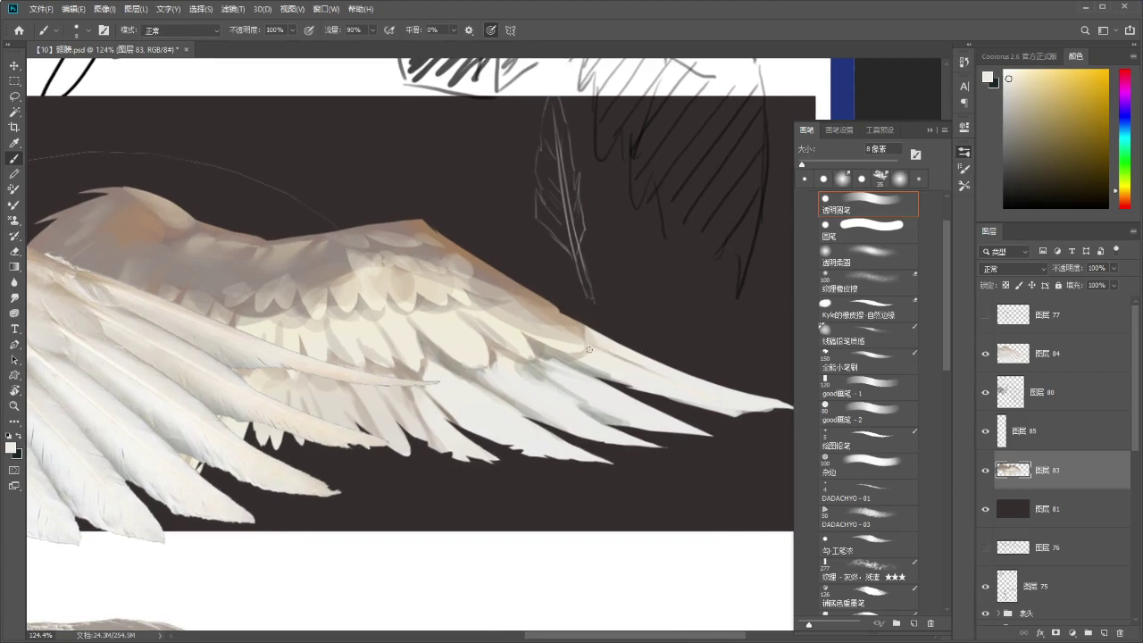
pyautogui.press('l')
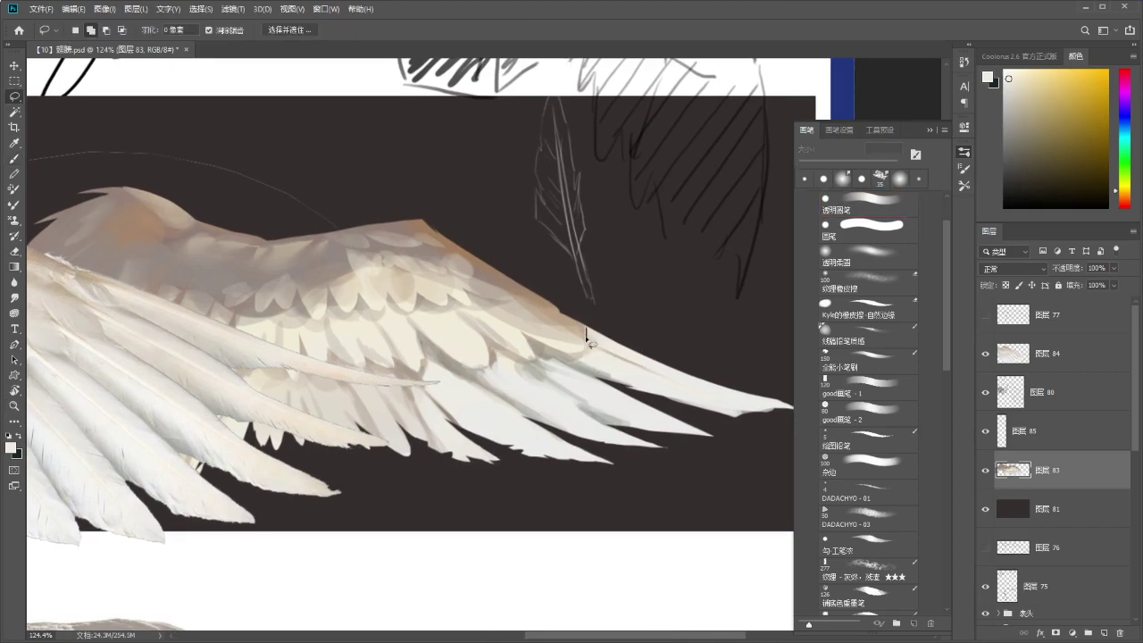
pyautogui.moveTo(655, 377)
pyautogui.mouseDown()
pyautogui.moveTo(744, 395)
pyautogui.moveTo(595, 319)
pyautogui.mouseUp()
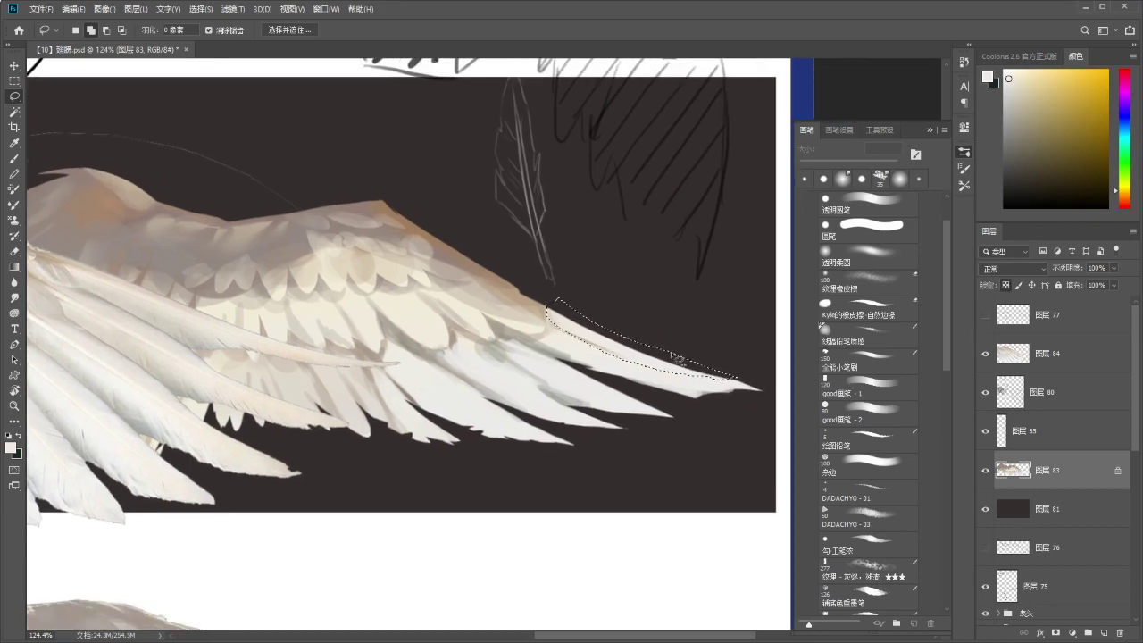
pyautogui.moveTo(704, 375); pyautogui.dragTo(708, 365)
# Shade the selected feather half with a gradient in a beige sampled from the wing's leading edge, and deselect.
pyautogui.press('b')
pyautogui.keyDown('alt'); pyautogui.click(533, 310); pyautogui.keyUp('alt')
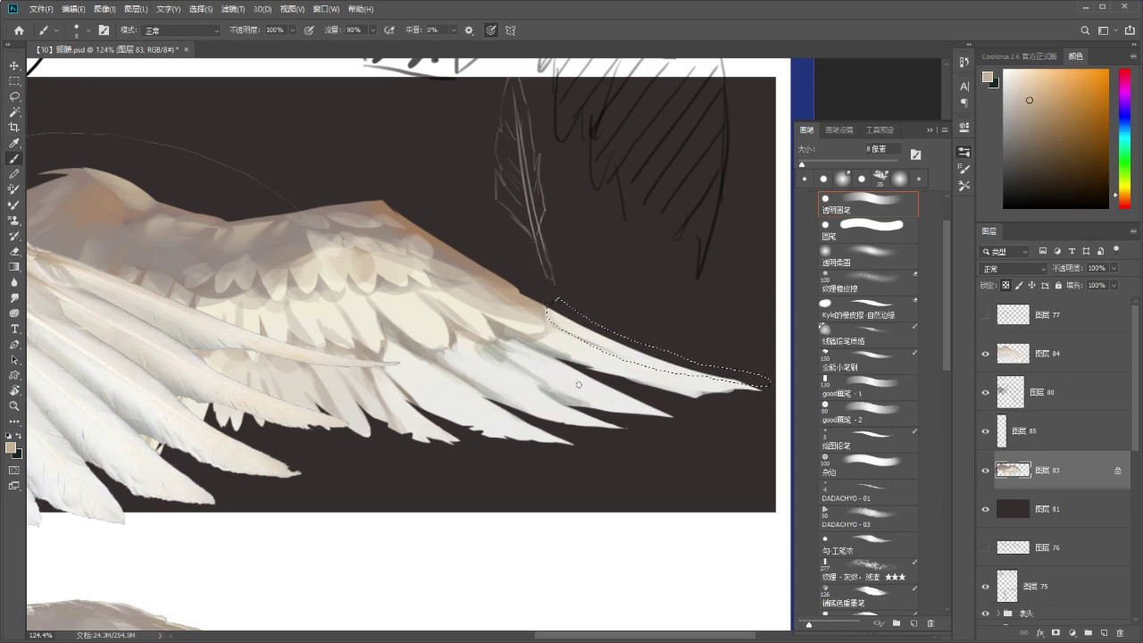
pyautogui.press('g')
pyautogui.moveTo(618, 390)
pyautogui.mouseDown()
pyautogui.moveTo(595, 449)
pyautogui.moveTo(619, 382)
pyautogui.mouseUp()
pyautogui.moveTo(608, 445)
pyautogui.mouseDown()
pyautogui.moveTo(622, 407)
pyautogui.moveTo(568, 415)
pyautogui.moveTo(632, 324)
pyautogui.moveTo(620, 321)
pyautogui.mouseUp()
pyautogui.hotkey('ctrl', 'd')
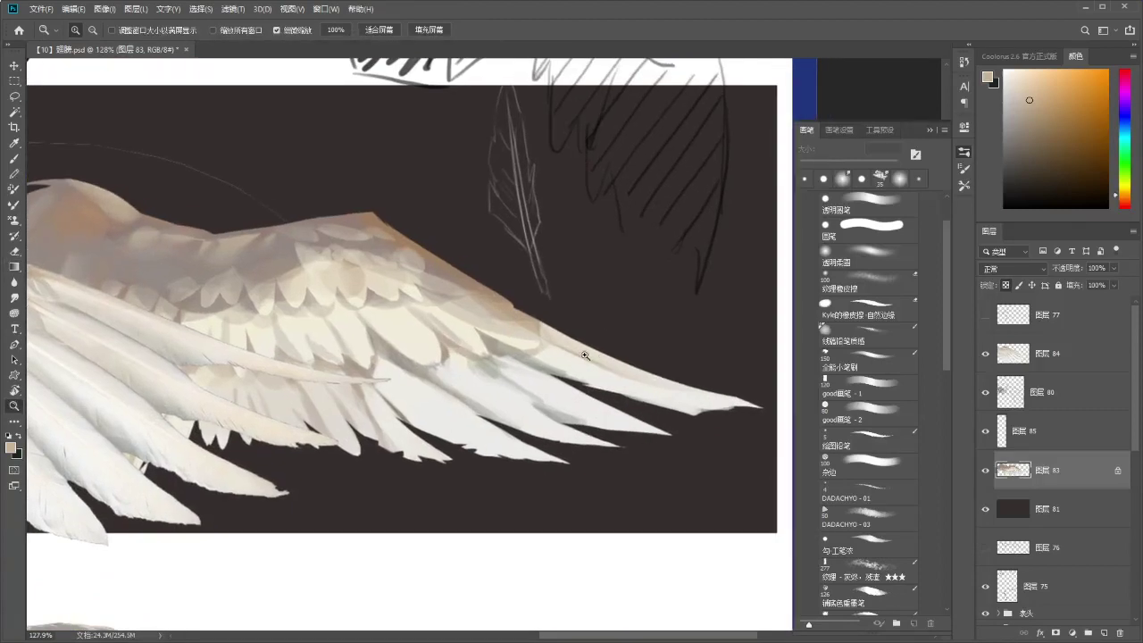
# Clean up the edge of the beige shading along the outermost feather's shaft with a sampled off-white.
pyautogui.press('i')
pyautogui.moveTo(235, 254); pyautogui.dragTo(244, 247)
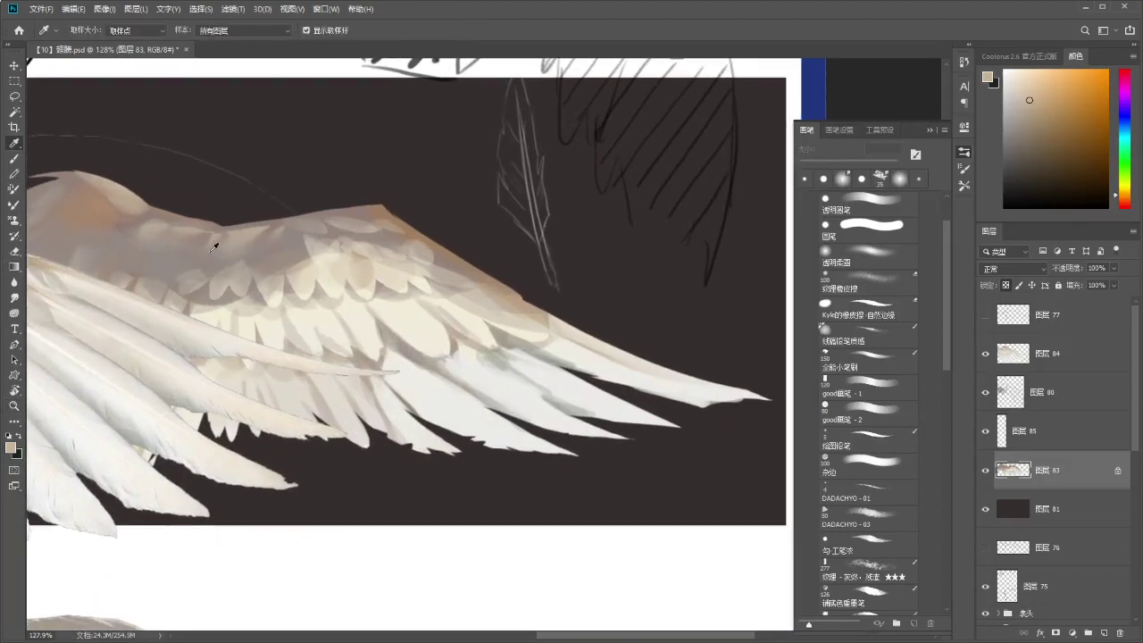
pyautogui.click(187, 237)
pyautogui.moveTo(574, 349); pyautogui.dragTo(526, 347)
pyautogui.click(538, 351)
pyautogui.press('b')
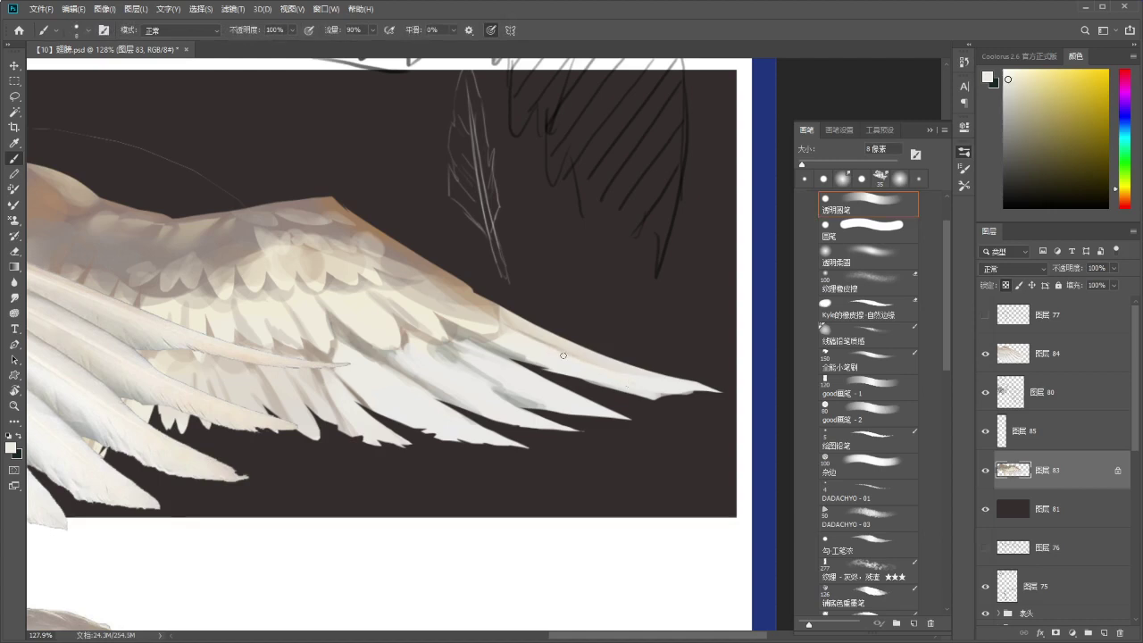
pyautogui.moveTo(650, 352); pyautogui.dragTo(619, 345)
# Sample a warm brown at the covert edge and tint the outermost feather's tip with an enlarged brush, undoing the last stroke.
pyautogui.press('i')
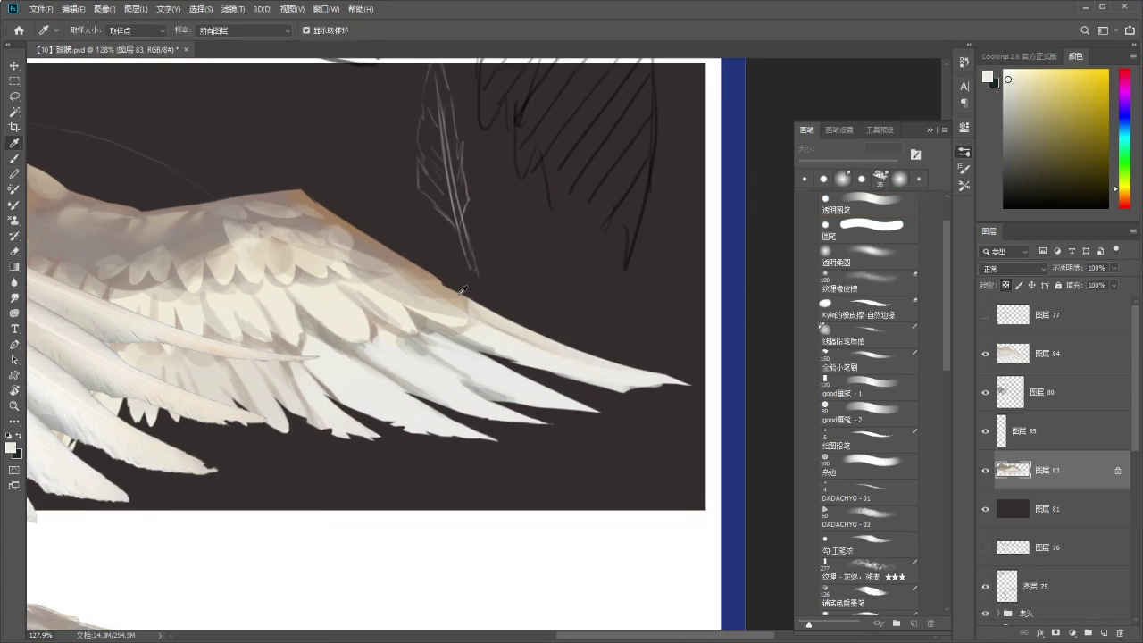
pyautogui.click(463, 292)
pyautogui.press('b')
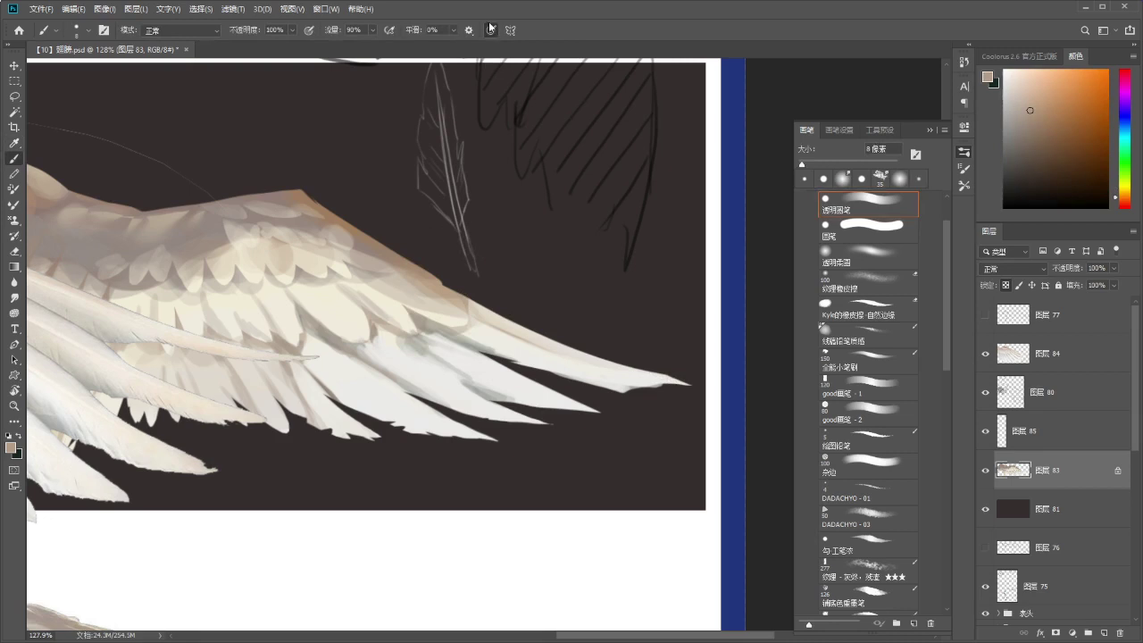
pyautogui.press(']')
pyautogui.press(']')
pyautogui.press(']')
pyautogui.moveTo(684, 385)
pyautogui.mouseDown()
pyautogui.moveTo(605, 379)
pyautogui.moveTo(638, 369)
pyautogui.moveTo(559, 376)
pyautogui.mouseUp()
pyautogui.hotkey('ctrl', 'z')
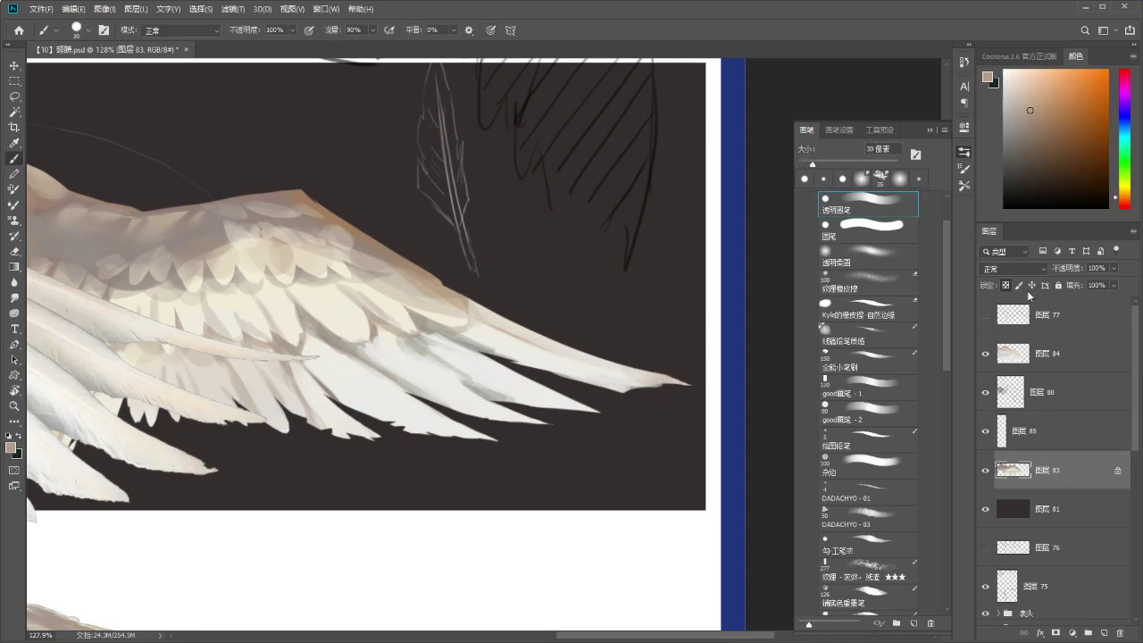
# Unlock the layer's transparency and reshape the outermost feather's tip with sampled pinkish grey and a smaller brush, trimming with the Eraser.
pyautogui.press('l')
pyautogui.moveTo(540, 369)
pyautogui.mouseDown()
pyautogui.moveTo(506, 358)
pyautogui.moveTo(656, 395)
pyautogui.moveTo(576, 379)
pyautogui.mouseUp()
pyautogui.hotkey('ctrl', 'd')
pyautogui.press('b')
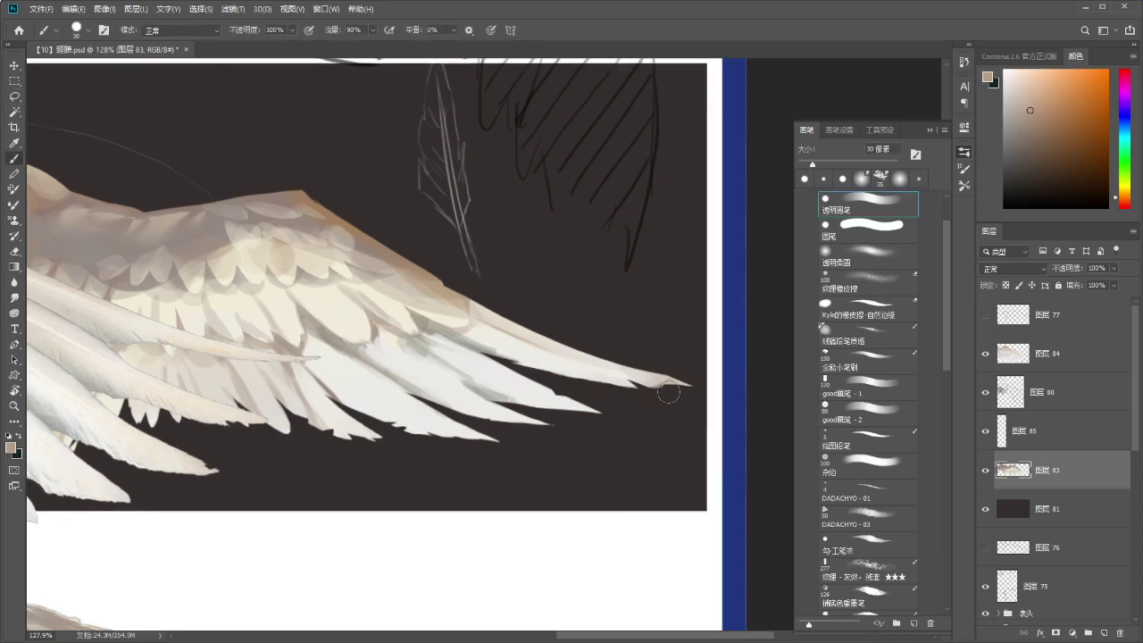
pyautogui.keyDown('alt'); pyautogui.click(663, 382); pyautogui.keyUp('alt')
pyautogui.press('[')
pyautogui.press('[')
pyautogui.press('[')
pyautogui.press('[')
pyautogui.press('[')
pyautogui.press('[')
pyautogui.keyDown('alt'); pyautogui.click(667, 386); pyautogui.keyUp('alt')
pyautogui.moveTo(671, 387)
pyautogui.mouseDown()
pyautogui.moveTo(687, 386)
pyautogui.moveTo(650, 366)
pyautogui.mouseUp()
pyautogui.press('e')
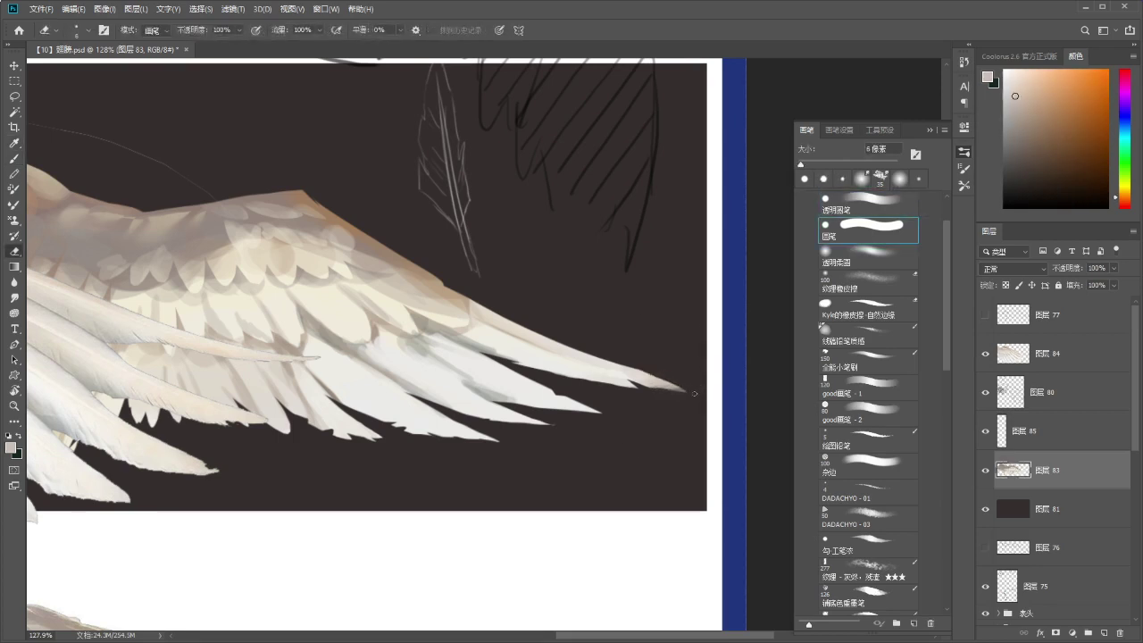
pyautogui.moveTo(747, 396); pyautogui.dragTo(671, 388)
# Shift the copied reference feathers slightly toward the painted wing and undo the trial strokes.
pyautogui.moveTo(446, 371)
pyautogui.mouseDown()
pyautogui.moveTo(325, 388)
pyautogui.moveTo(313, 401)
pyautogui.mouseUp()
pyautogui.press('b')
pyautogui.moveTo(438, 421)
pyautogui.mouseDown()
pyautogui.moveTo(523, 474)
pyautogui.moveTo(515, 331)
pyautogui.mouseUp()
pyautogui.hotkey('ctrl', 'z')
pyautogui.moveTo(412, 297); pyautogui.dragTo(478, 275)
pyautogui.hotkey('ctrl', 'z')
pyautogui.moveTo(283, 410)
pyautogui.mouseDown()
pyautogui.moveTo(451, 400)
pyautogui.moveTo(418, 367)
pyautogui.mouseUp()
# Paint soft shading at the base of the outermost flight feather with sampled off-white and light beige grey at 8 px.
pyautogui.moveTo(619, 359); pyautogui.dragTo(637, 308)
pyautogui.moveTo(621, 334)
pyautogui.mouseDown()
pyautogui.moveTo(584, 312)
pyautogui.moveTo(587, 356)
pyautogui.moveTo(628, 361)
pyautogui.mouseUp()
pyautogui.press('b')
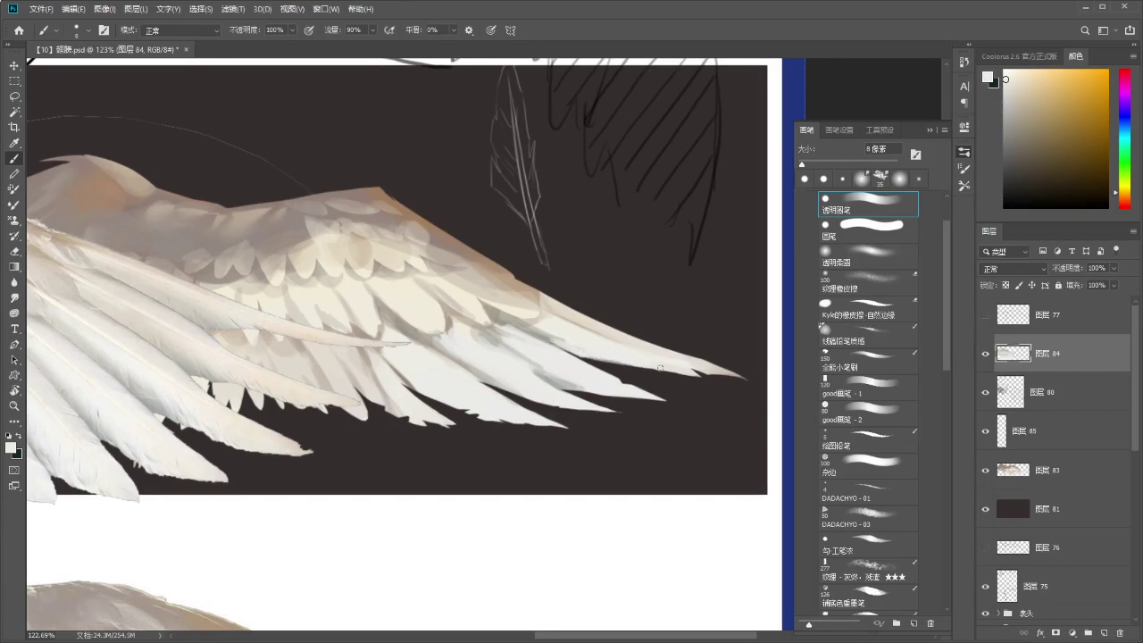
pyautogui.keyDown('alt'); pyautogui.click(563, 325); pyautogui.keyUp('alt')
pyautogui.keyDown('alt'); pyautogui.click(563, 339); pyautogui.keyUp('alt')
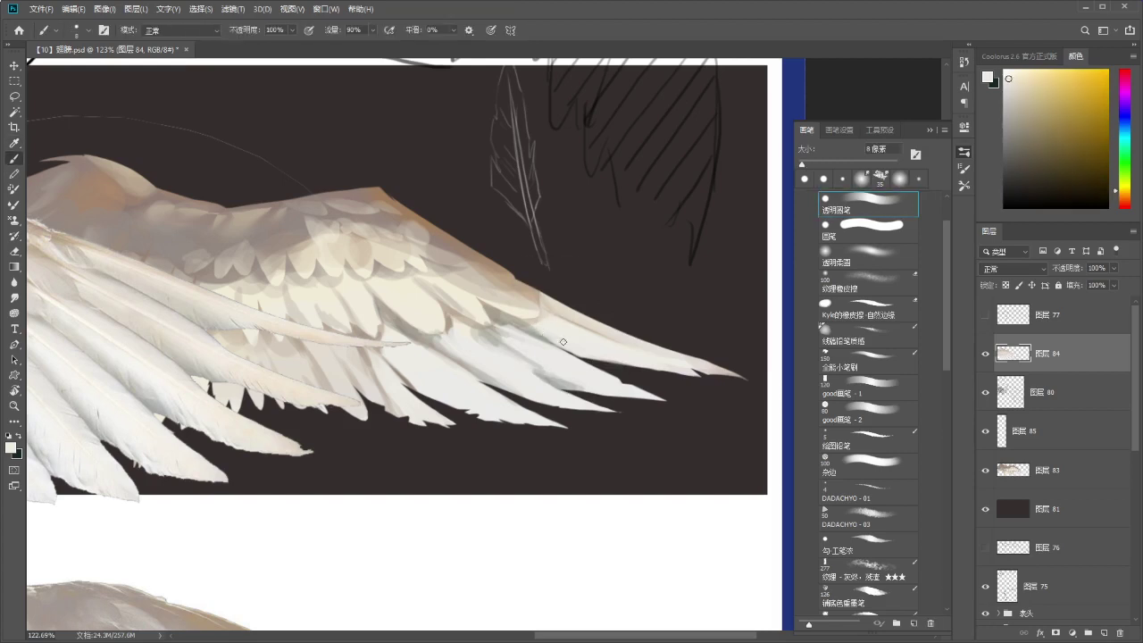
pyautogui.keyDown('alt'); pyautogui.click(530, 310); pyautogui.keyUp('alt')
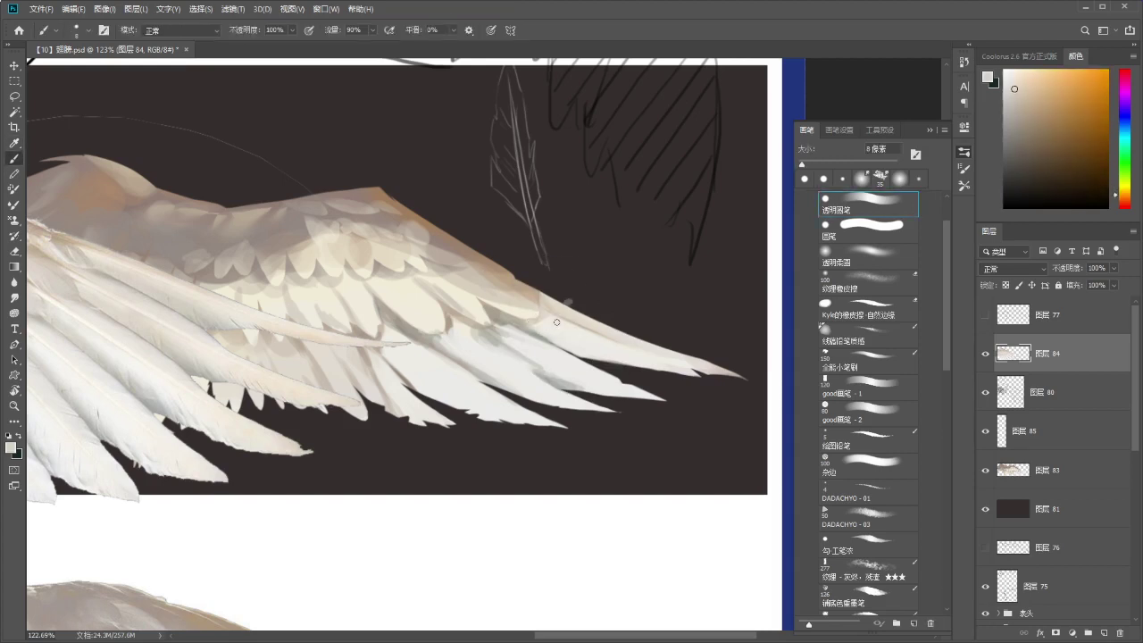
pyautogui.scroll(2, 564, 325)
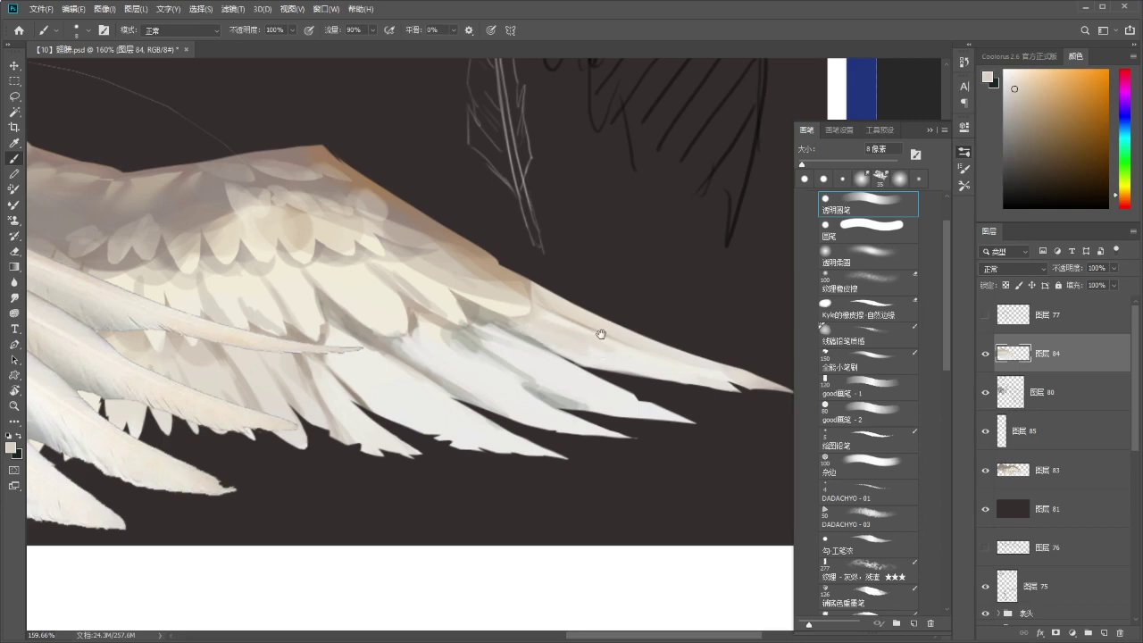
# Shade the outermost flight feather softly at 8 px with off-white and light beige sampled from the feather.
pyautogui.moveTo(610, 336); pyautogui.dragTo(581, 327)
pyautogui.keyDown('alt'); pyautogui.click(539, 341); pyautogui.keyUp('alt')
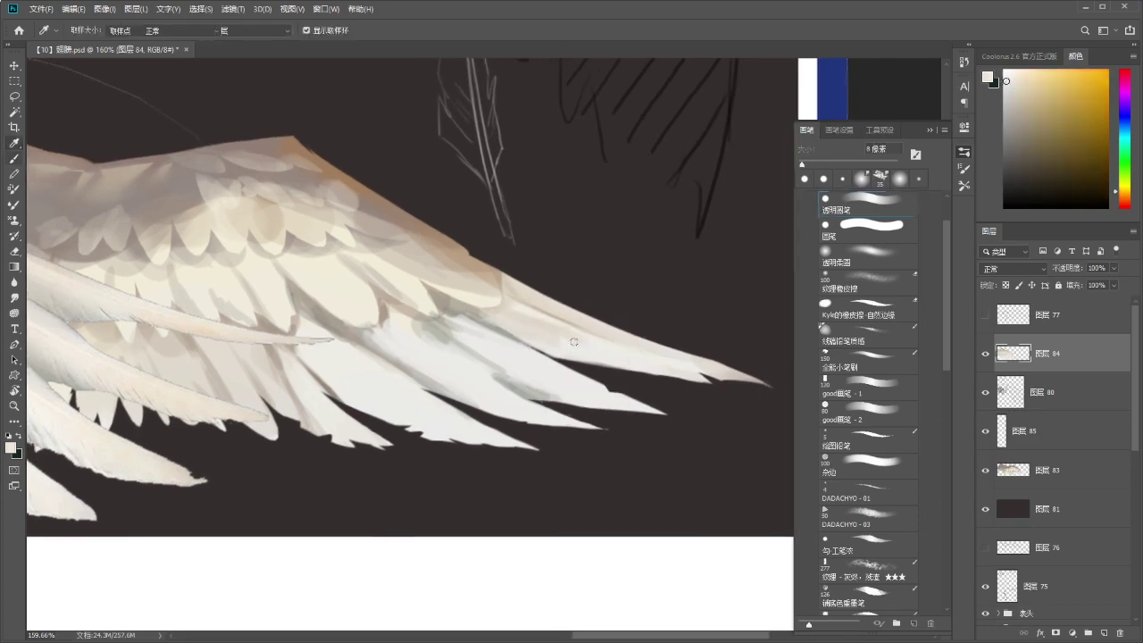
pyautogui.keyDown('alt'); pyautogui.click(534, 308); pyautogui.keyUp('alt')
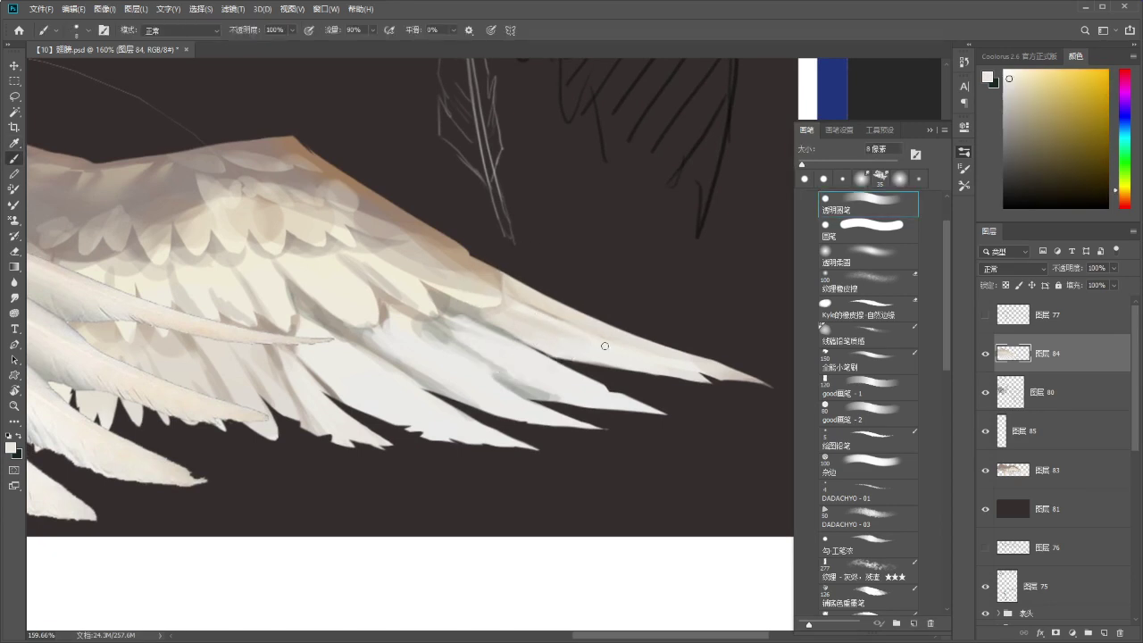
pyautogui.moveTo(649, 354); pyautogui.dragTo(627, 342)
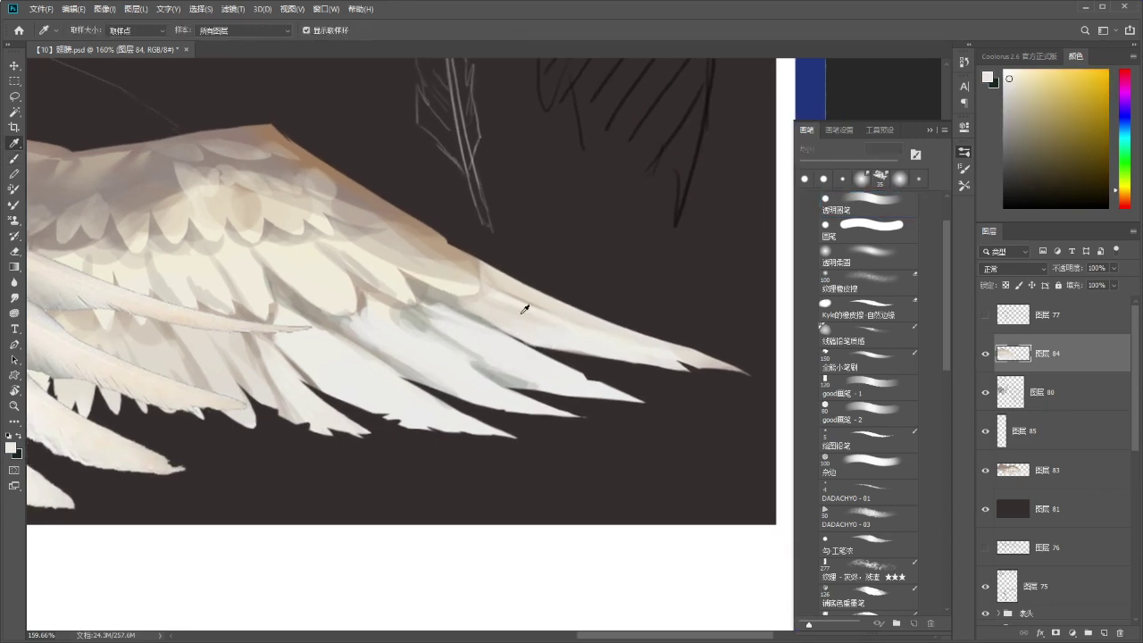
pyautogui.keyDown('alt'); pyautogui.click(504, 315); pyautogui.keyUp('alt')
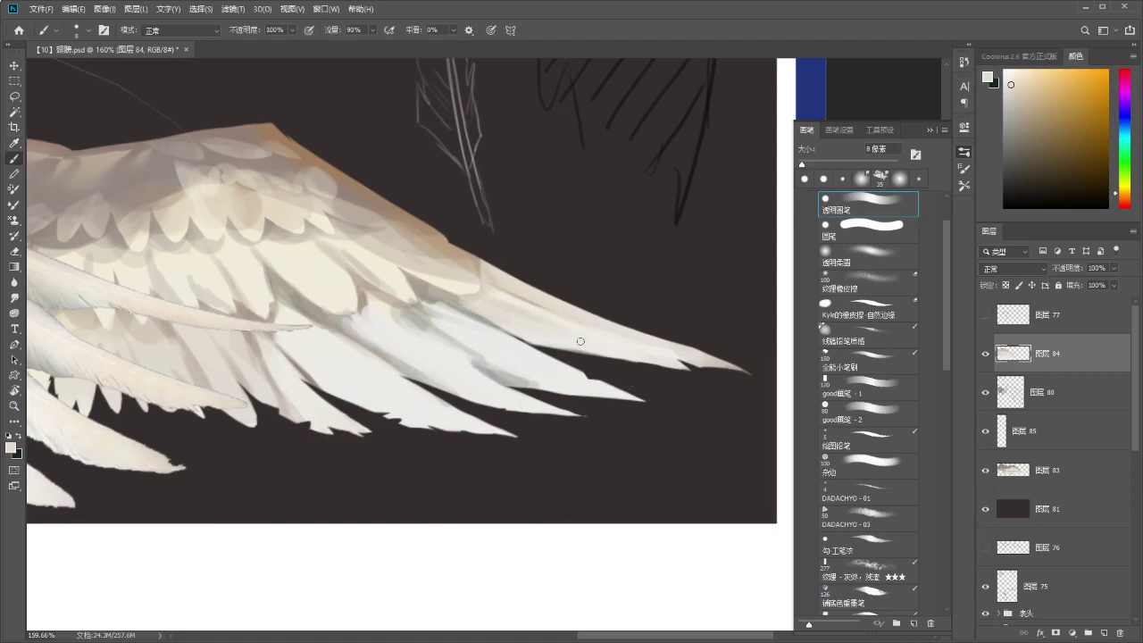
# Try to cut a notch into the outermost feather's lower edge with a lasso selection.
pyautogui.press('l')
pyautogui.moveTo(596, 368)
pyautogui.mouseDown()
pyautogui.moveTo(621, 374)
pyautogui.moveTo(594, 356)
pyautogui.moveTo(625, 379)
pyautogui.moveTo(586, 345)
pyautogui.moveTo(657, 373)
pyautogui.mouseUp()
pyautogui.press('Delete')
pyautogui.hotkey('ctrl', 'd')
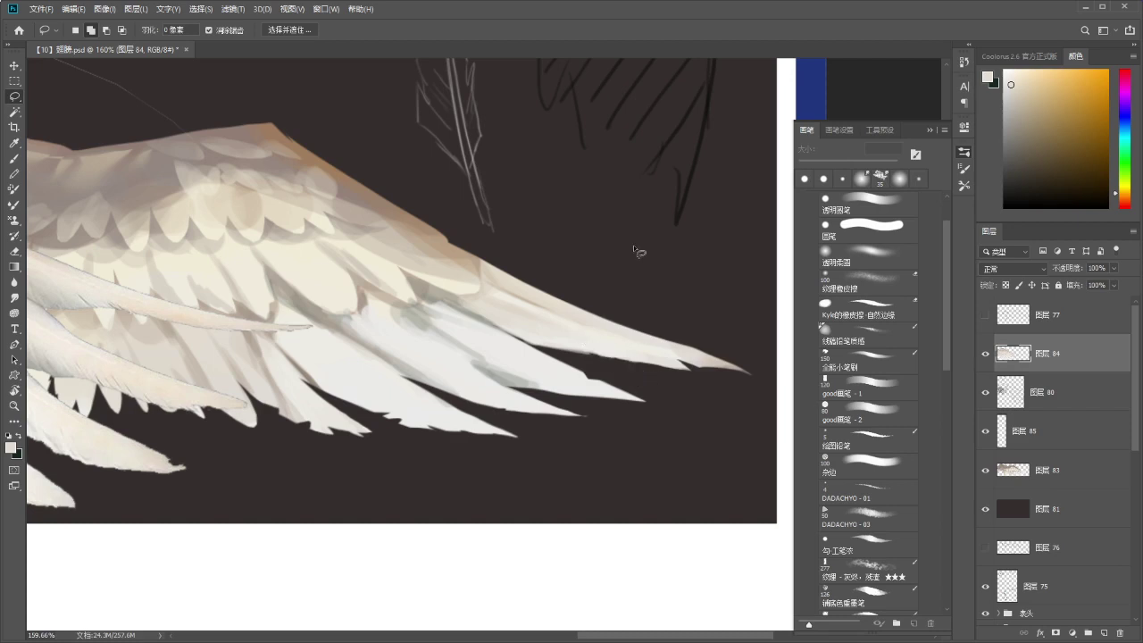
# Copy the lassoed outer feather area from layer 84 to a new layer and merge it down into layer 83.
pyautogui.click(985, 355)
pyautogui.click(986, 355)
pyautogui.moveTo(654, 304); pyautogui.dragTo(406, 233)
pyautogui.hotkey('ctrl', 'j')
pyautogui.moveTo(1038, 364); pyautogui.dragTo(1026, 500)
pyautogui.hotkey('ctrl', 'e')
pyautogui.click(986, 472)
pyautogui.click(985, 472)
# Lasso narrow slits along the outermost feather's lower edge and cut them out of layer 83.
pyautogui.press('z')
pyautogui.moveTo(609, 285)
pyautogui.mouseDown()
pyautogui.moveTo(616, 357)
pyautogui.moveTo(669, 382)
pyautogui.moveTo(661, 376)
pyautogui.mouseUp()
pyautogui.press('z')
pyautogui.press('b')
pyautogui.press('l')
pyautogui.click(566, 246)
pyautogui.hotkey('ctrl', 'x')
# Turn on pen pressure for brush size and shade around the new slits with sampled beige at 5 px.
pyautogui.press('z')
pyautogui.moveTo(641, 337); pyautogui.dragTo(652, 336)
pyautogui.press('i')
pyautogui.click(532, 299)
pyautogui.click(536, 301)
pyautogui.moveTo(612, 325); pyautogui.dragTo(632, 324)
pyautogui.click(492, 32)
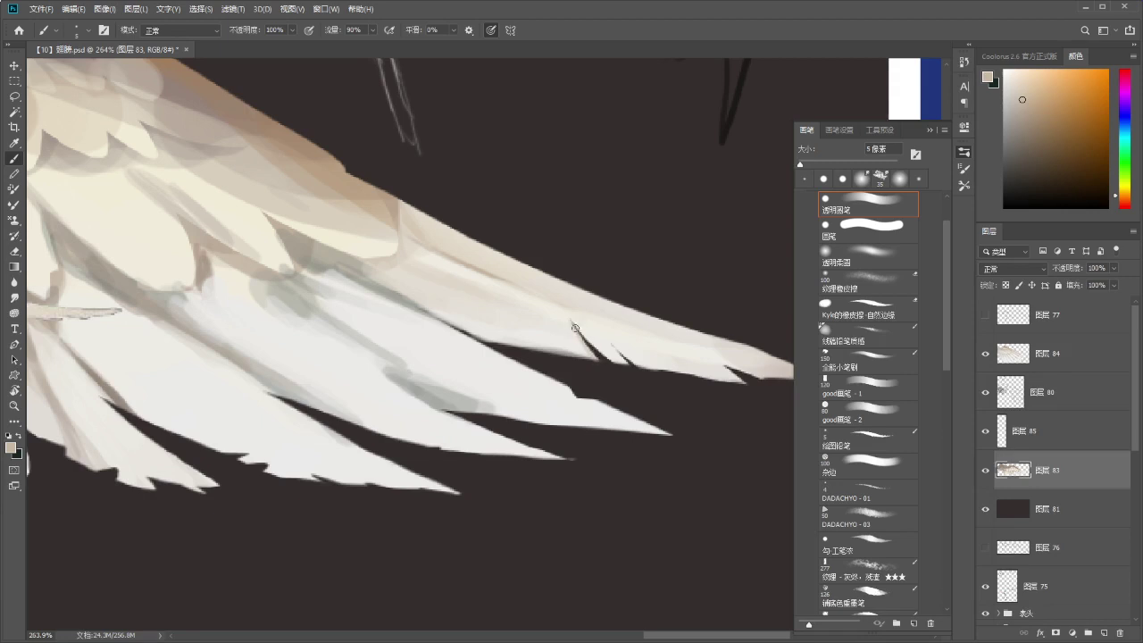
pyautogui.moveTo(722, 343); pyautogui.dragTo(618, 323)
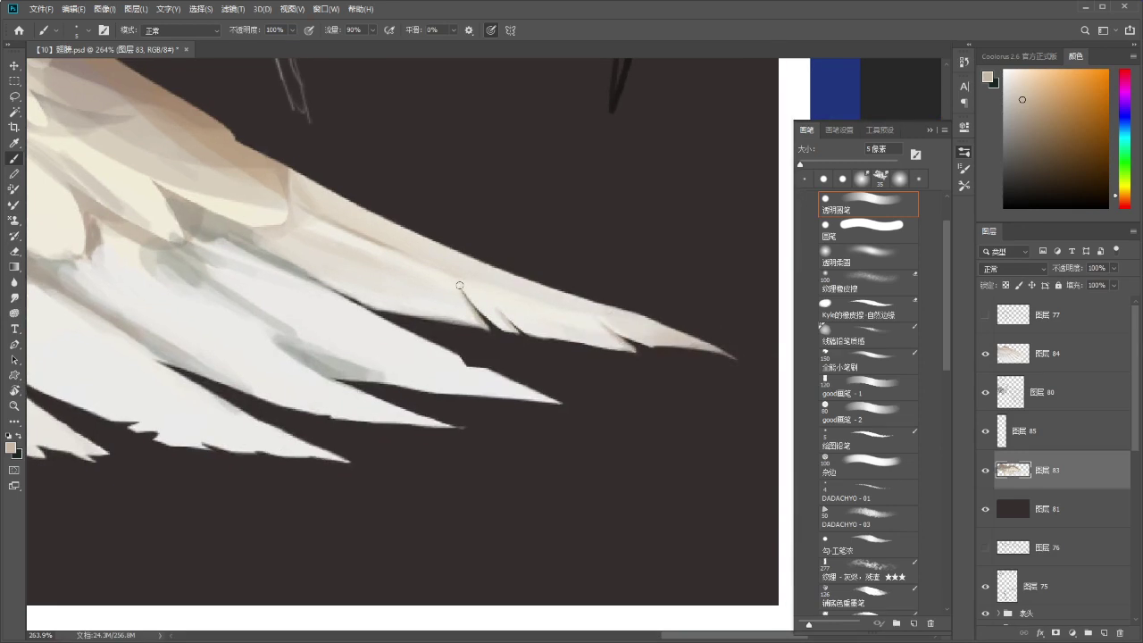
# Sample warm beige from the outermost feather and paint a thin barb line across its lower vane.
pyautogui.press('z')
pyautogui.moveTo(491, 329); pyautogui.dragTo(331, 332)
pyautogui.moveTo(533, 372); pyautogui.dragTo(586, 394)
pyautogui.moveTo(586, 394); pyautogui.dragTo(568, 395)
pyautogui.moveTo(515, 339); pyautogui.dragTo(558, 281)
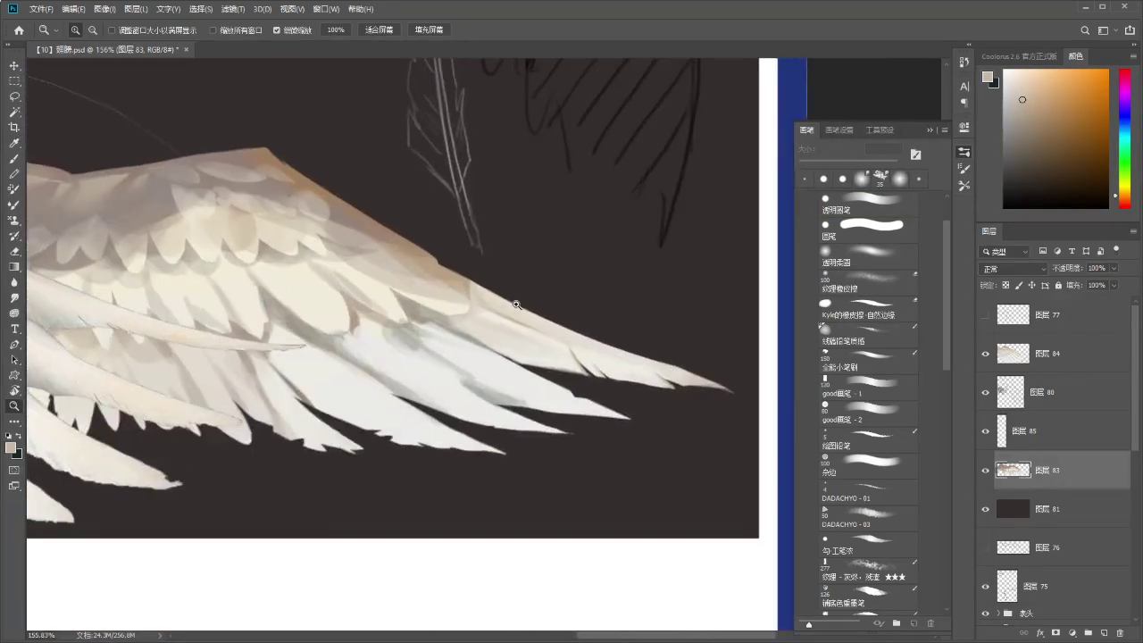
pyautogui.moveTo(509, 314); pyautogui.dragTo(523, 314)
pyautogui.press('i')
pyautogui.click(515, 314)
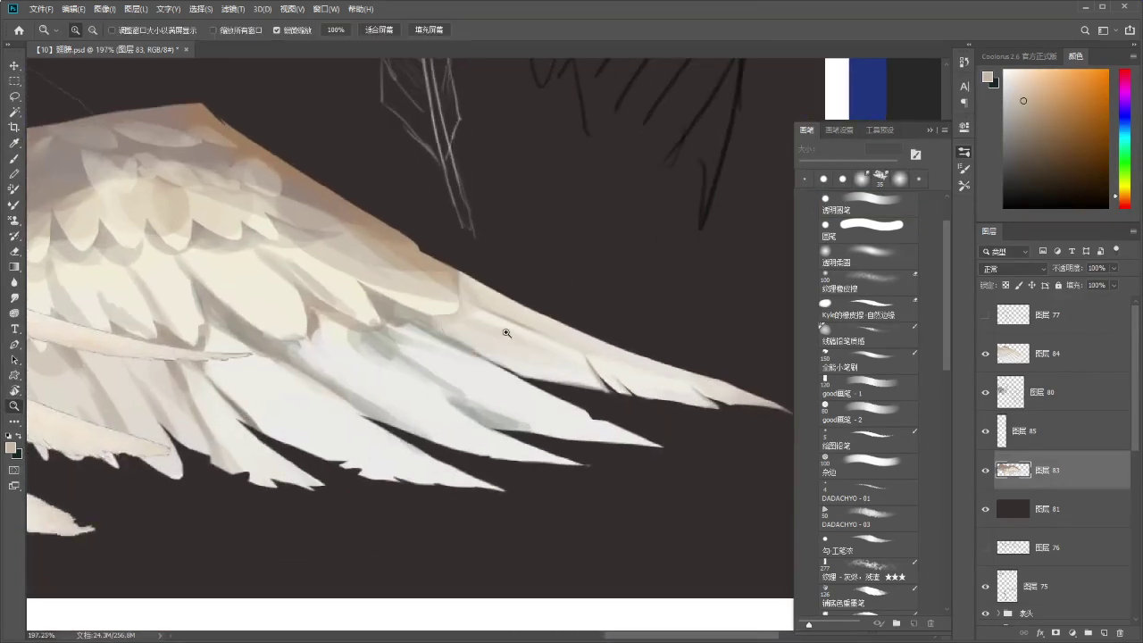
pyautogui.scroll(1, 515, 314)
pyautogui.click(512, 315)
pyautogui.press('b')
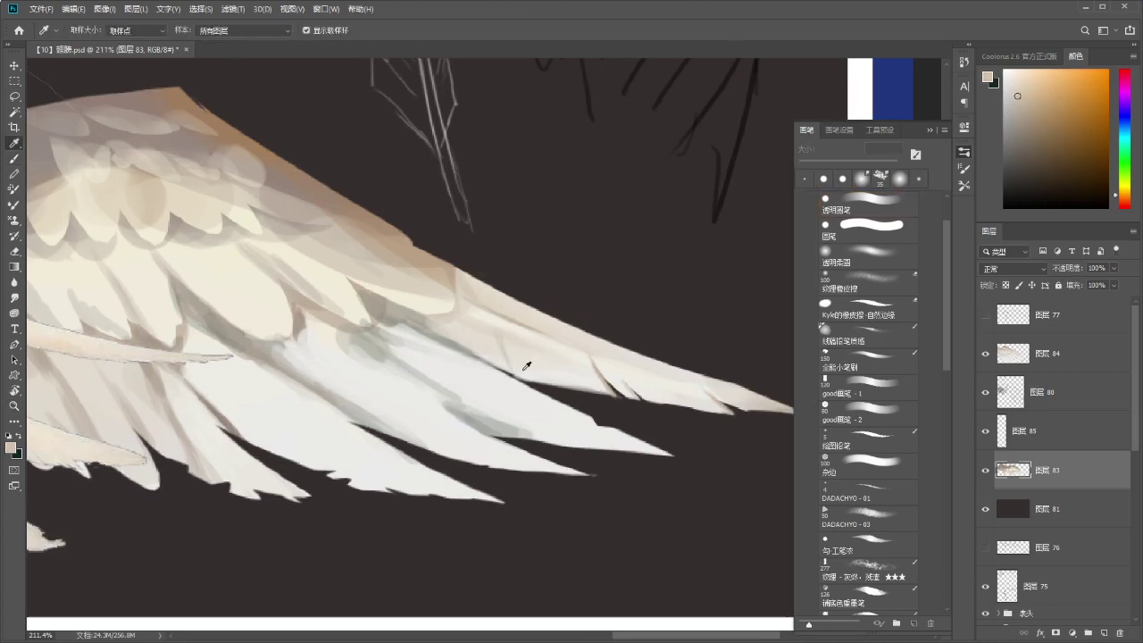
# Sample light tones near the outermost feather's shaft and refine its barb lines with a darker greyish brown at 5 px.
pyautogui.keyDown('alt'); pyautogui.click(513, 349); pyautogui.keyUp('alt')
pyautogui.keyDown('alt'); pyautogui.click(487, 329); pyautogui.keyUp('alt')
pyautogui.keyDown('alt'); pyautogui.click(502, 315); pyautogui.keyUp('alt')
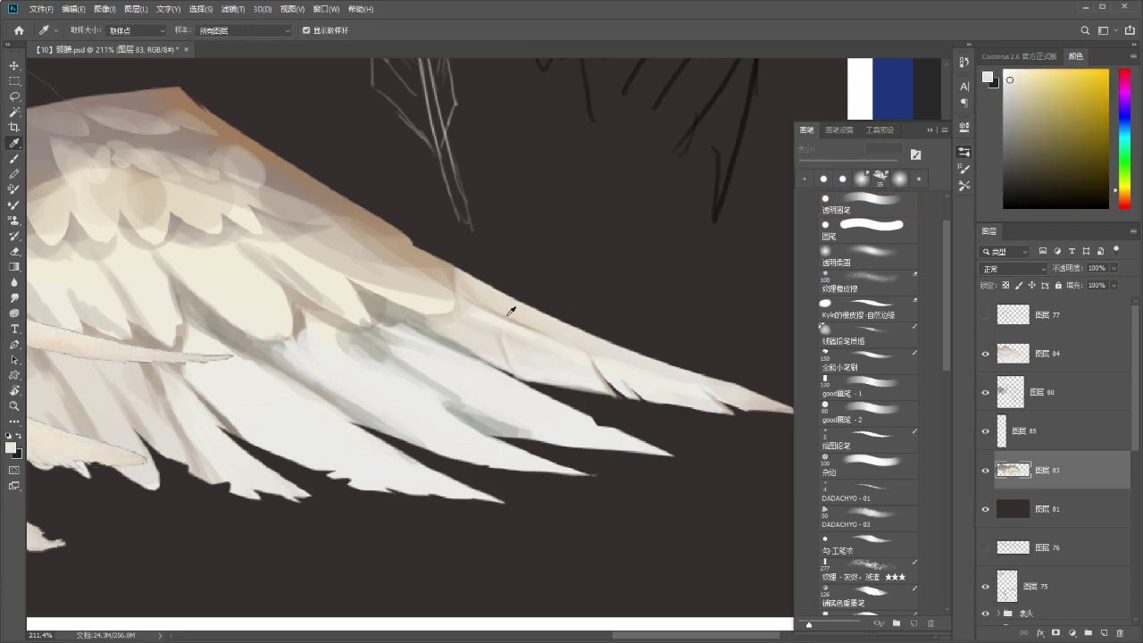
pyautogui.keyDown('alt'); pyautogui.click(500, 309); pyautogui.keyUp('alt')
pyautogui.click(1021, 115)
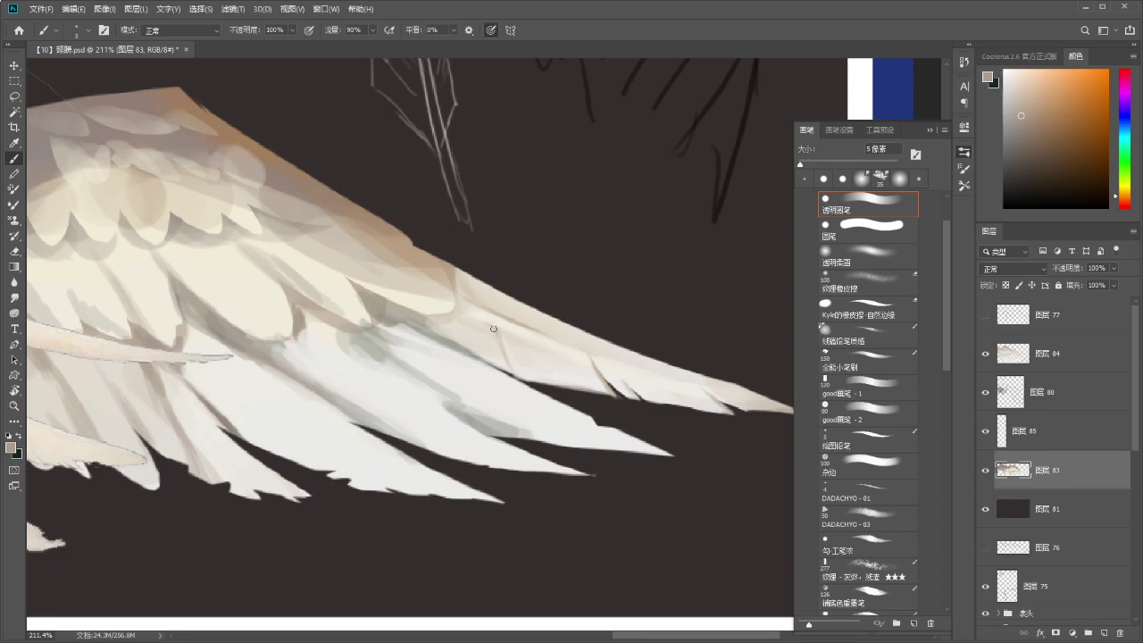
pyautogui.moveTo(527, 350); pyautogui.dragTo(502, 312)
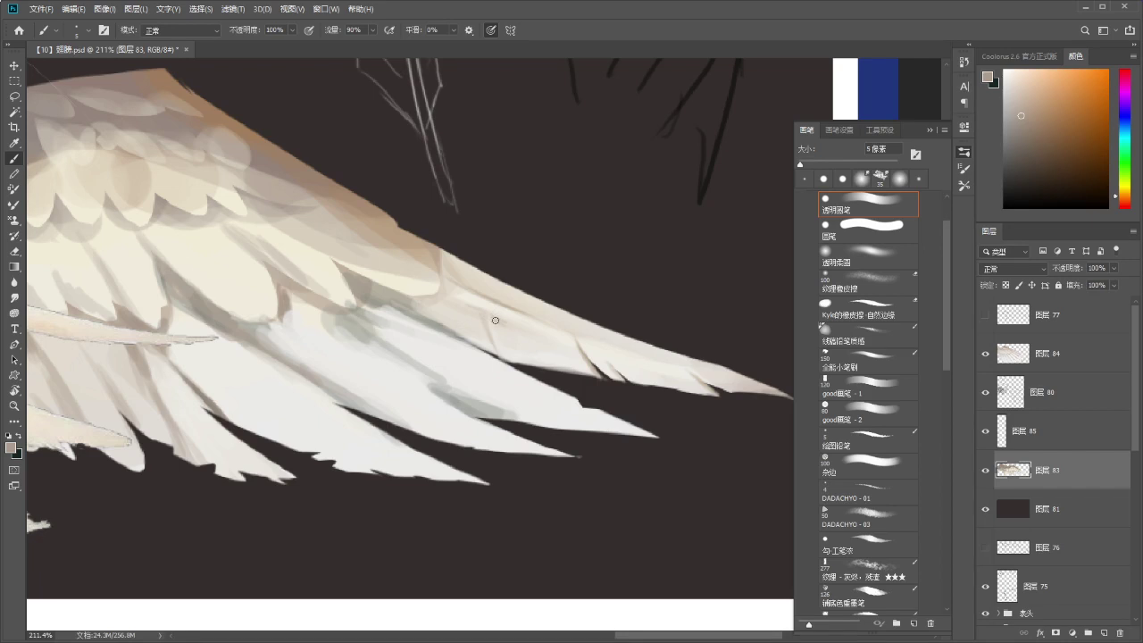
# Soften the barb marks on the outermost feather with the Smudge tool, reducing its size several times.
pyautogui.press('r')
pyautogui.moveTo(503, 329); pyautogui.dragTo(518, 342)
pyautogui.press('[')
pyautogui.press('[')
pyautogui.press('[')
pyautogui.press('[')
pyautogui.press('[')
# Cut jagged lasso notches into the upper edge near the second feather's tip, toggling layer 83 to check its contents.
pyautogui.press('l')
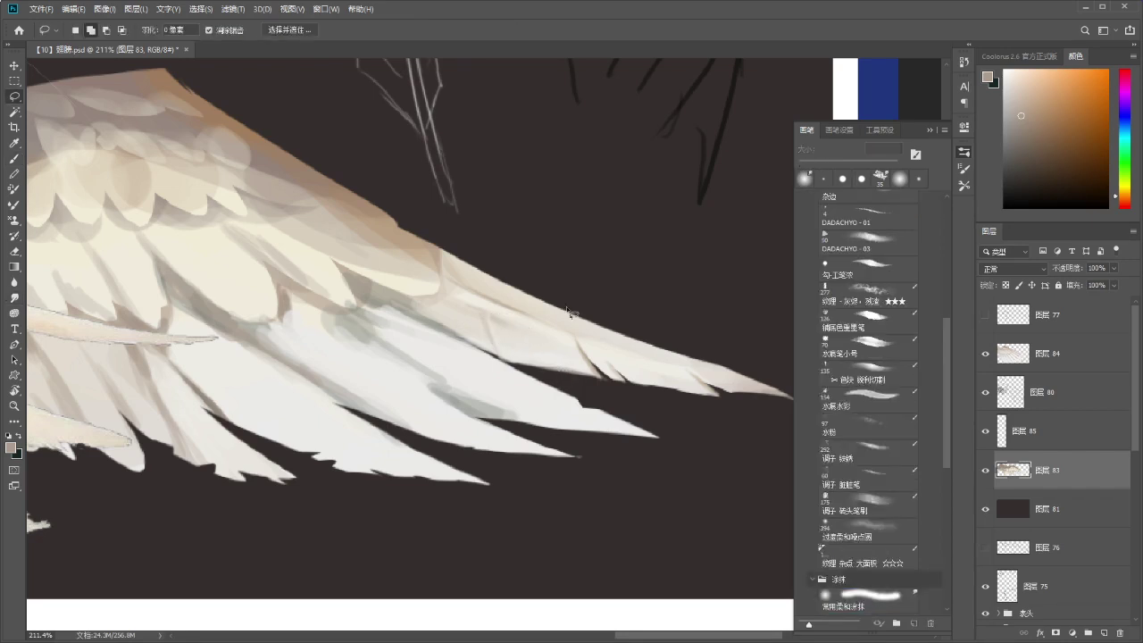
pyautogui.moveTo(564, 274)
pyautogui.mouseDown()
pyautogui.moveTo(619, 351)
pyautogui.moveTo(562, 366)
pyautogui.moveTo(588, 360)
pyautogui.moveTo(582, 388)
pyautogui.moveTo(593, 390)
pyautogui.moveTo(589, 368)
pyautogui.moveTo(558, 356)
pyautogui.mouseUp()
pyautogui.click(984, 470)
pyautogui.click(984, 470)
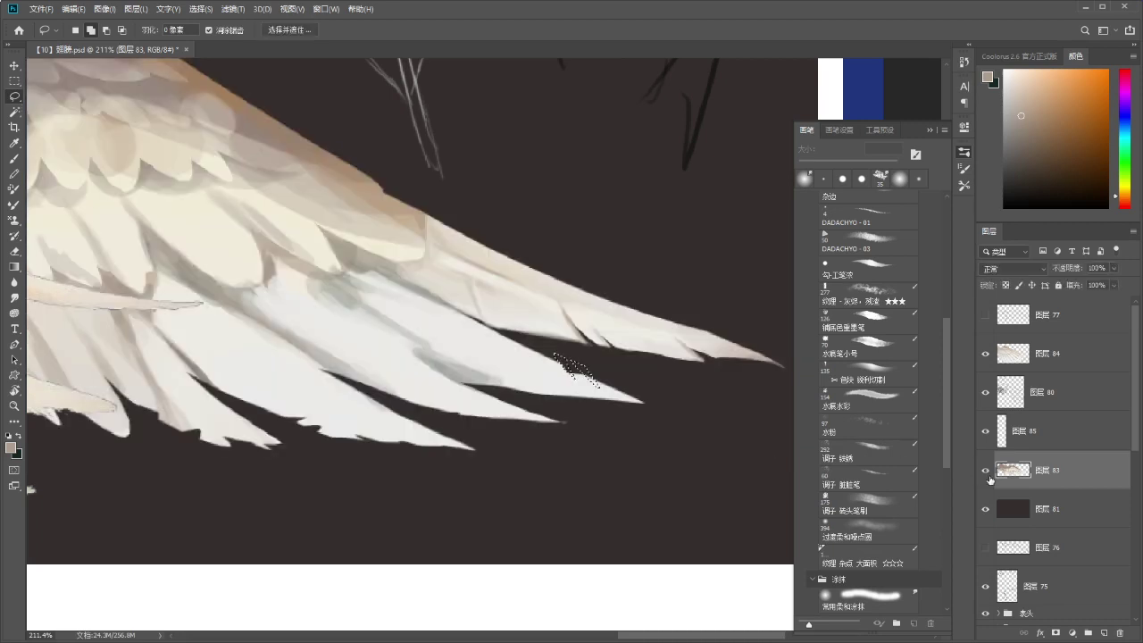
pyautogui.press('z')
pyautogui.moveTo(664, 307); pyautogui.dragTo(612, 314)
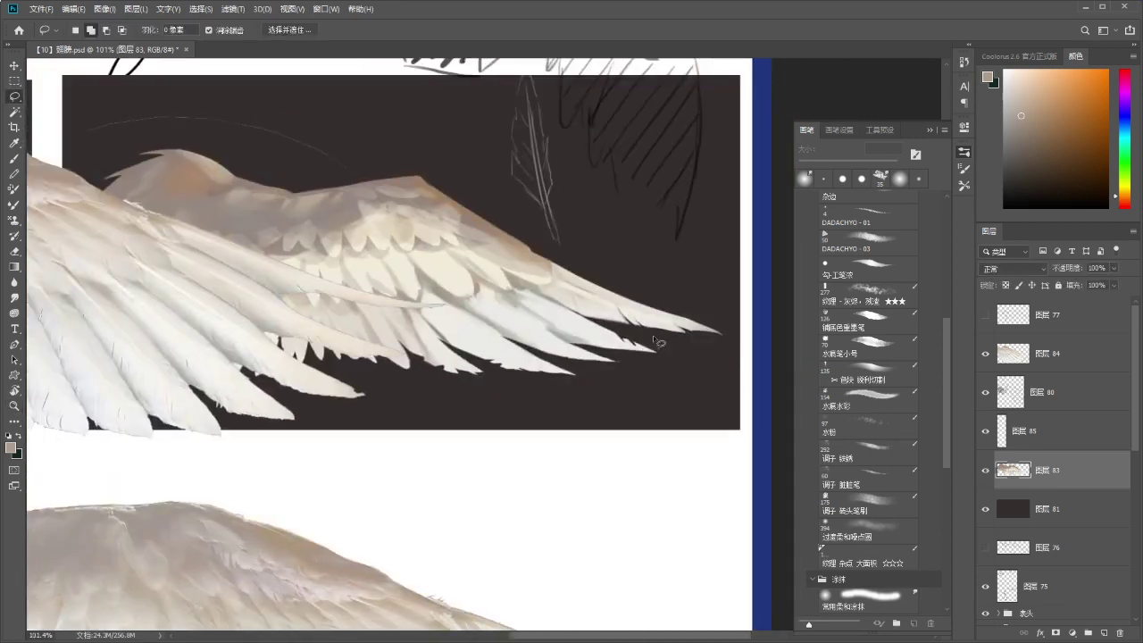
pyautogui.hotkey('ctrl', 'space')
pyautogui.moveTo(656, 346); pyautogui.dragTo(709, 333)
pyautogui.moveTo(616, 276)
pyautogui.mouseDown()
pyautogui.moveTo(599, 326)
pyautogui.moveTo(579, 316)
pyautogui.mouseUp()
# Add another barb line to the outermost feather and cut one more notch into its lower edge.
pyautogui.press('b')
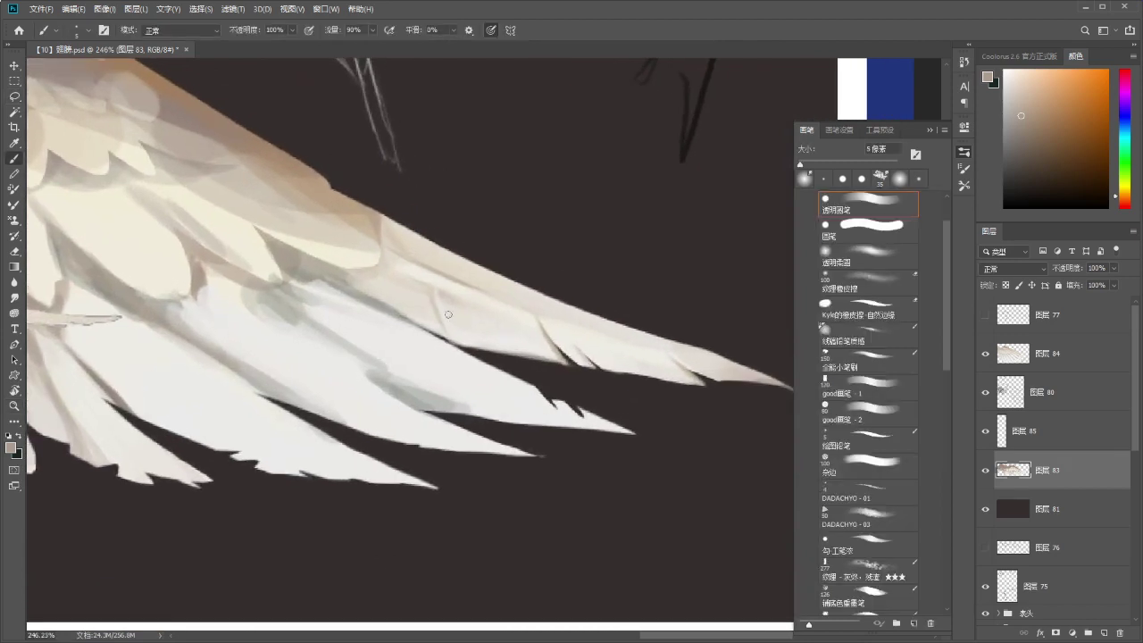
pyautogui.press('l')
pyautogui.click(497, 333)
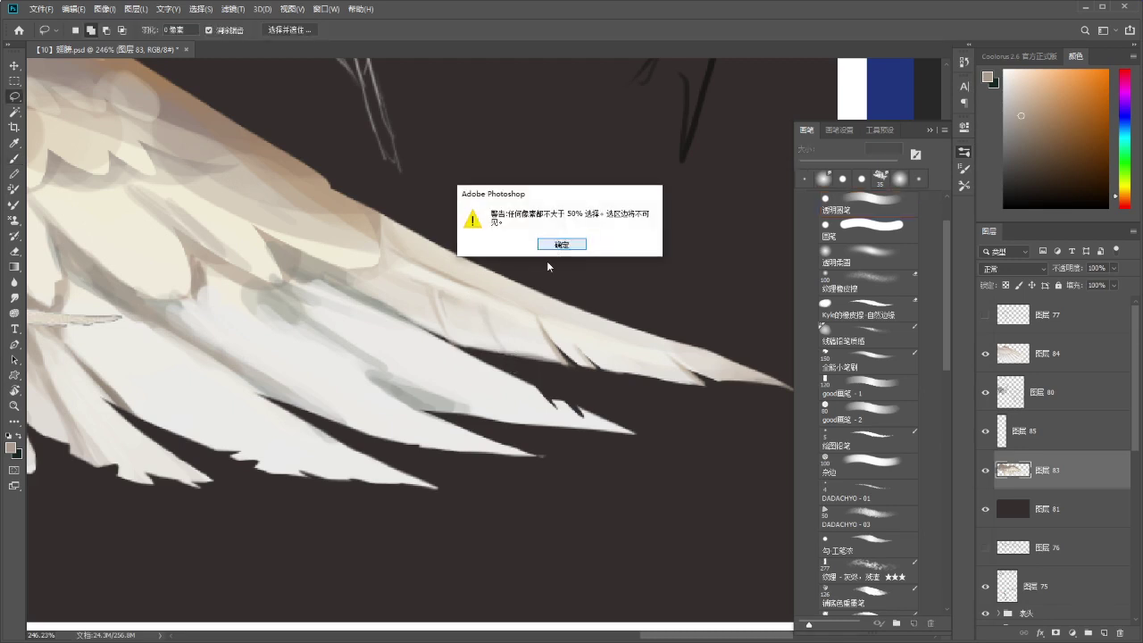
pyautogui.press('Return')
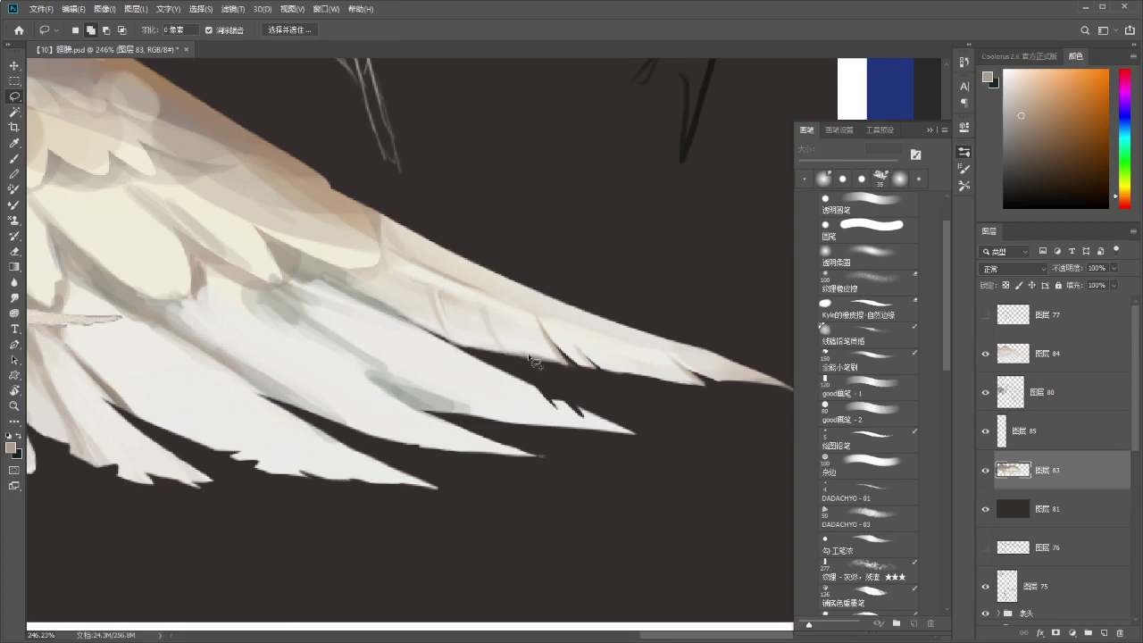
pyautogui.press('z')
pyautogui.moveTo(599, 298)
pyautogui.mouseDown()
pyautogui.moveTo(520, 316)
pyautogui.moveTo(550, 326)
pyautogui.mouseUp()
# Blend the area around the new notch at 5 px with sampled off-white and light greyish beige.
pyautogui.press('b')
pyautogui.keyDown('alt'); pyautogui.click(533, 340); pyautogui.keyUp('alt')
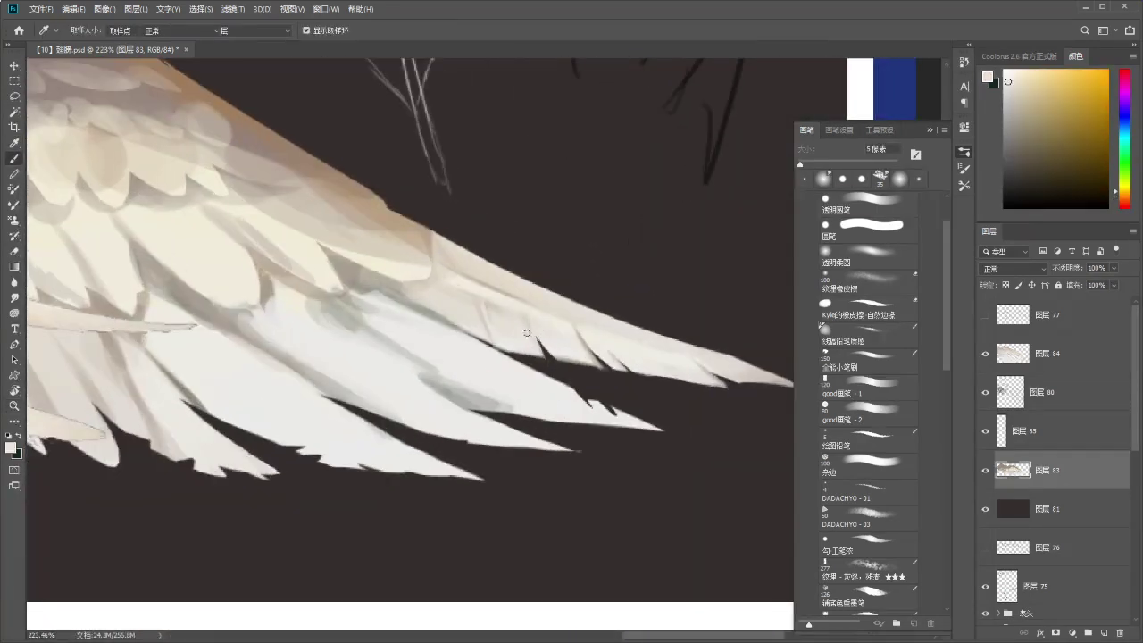
pyautogui.moveTo(611, 338); pyautogui.dragTo(618, 340)
pyautogui.keyDown('alt'); pyautogui.click(579, 347); pyautogui.keyUp('alt')
pyautogui.keyDown('alt'); pyautogui.click(578, 347); pyautogui.keyUp('alt')
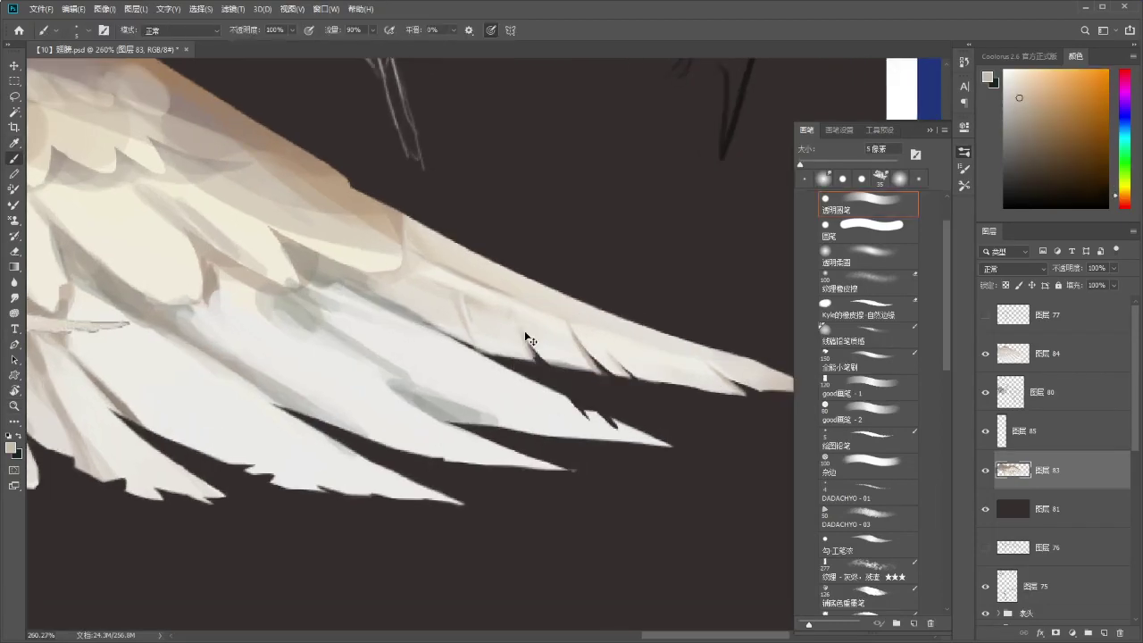
# Create a new layer above layer 83 and fill a lassoed feather silhouette with white beside the line sketch.
pyautogui.moveTo(580, 268)
pyautogui.mouseDown()
pyautogui.moveTo(543, 273)
pyautogui.moveTo(548, 250)
pyautogui.moveTo(520, 250)
pyautogui.mouseUp()
pyautogui.press('b')
pyautogui.moveTo(979, 60); pyautogui.dragTo(978, 59)
pyautogui.moveTo(765, 328); pyautogui.dragTo(764, 332)
pyautogui.click(1101, 632)
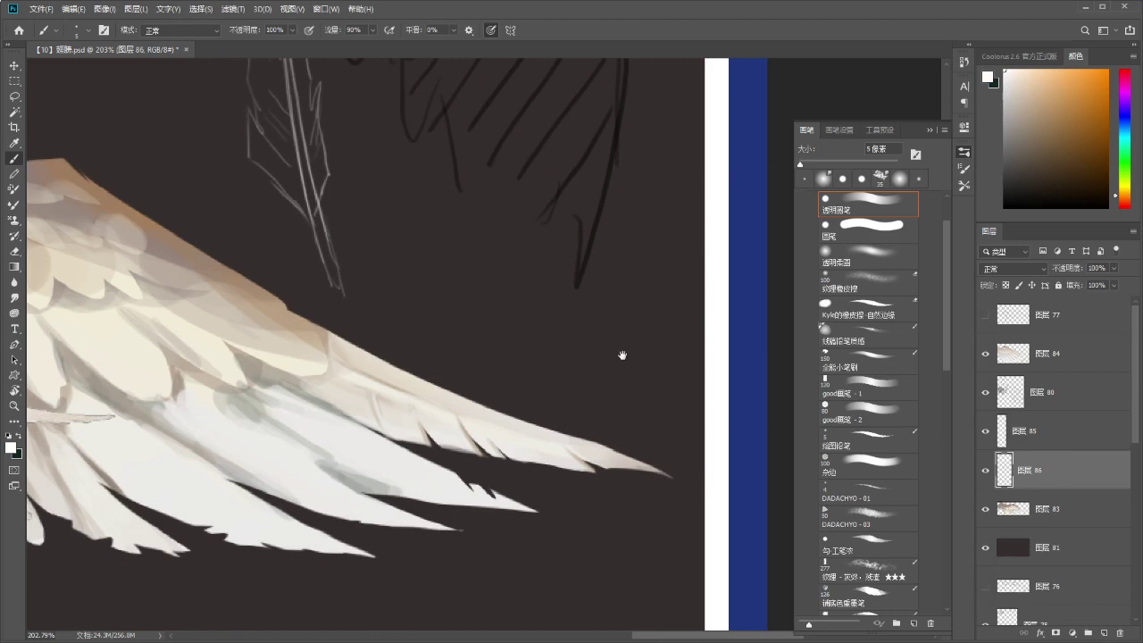
pyautogui.press('l')
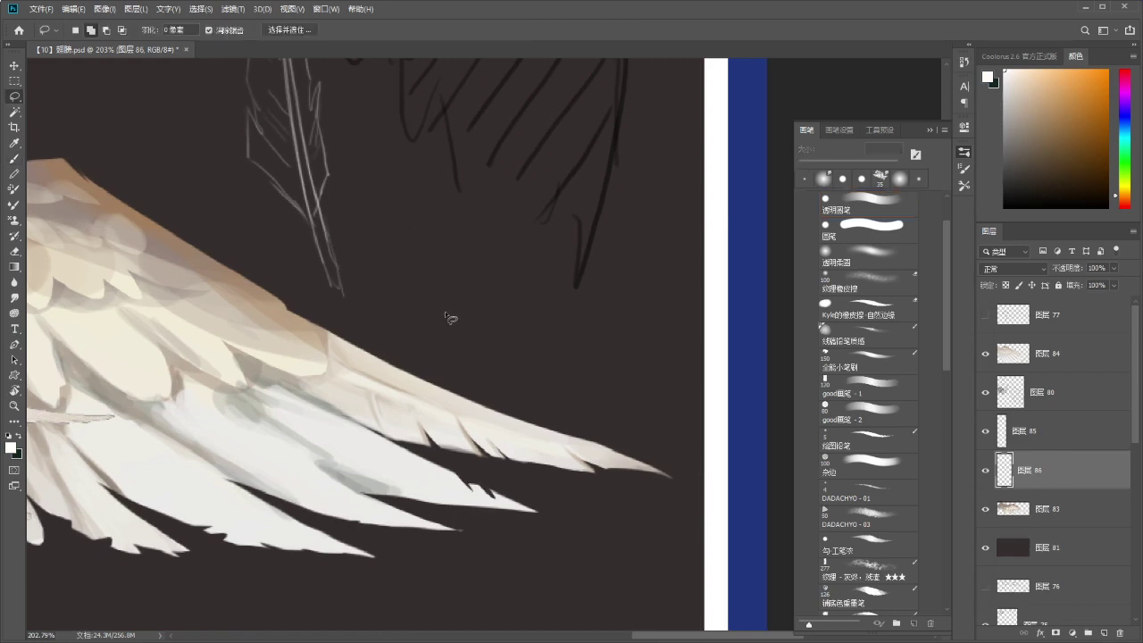
pyautogui.moveTo(472, 382)
pyautogui.mouseDown()
pyautogui.moveTo(401, 211)
pyautogui.moveTo(490, 332)
pyautogui.moveTo(473, 382)
pyautogui.moveTo(491, 423)
pyautogui.moveTo(476, 373)
pyautogui.mouseUp()
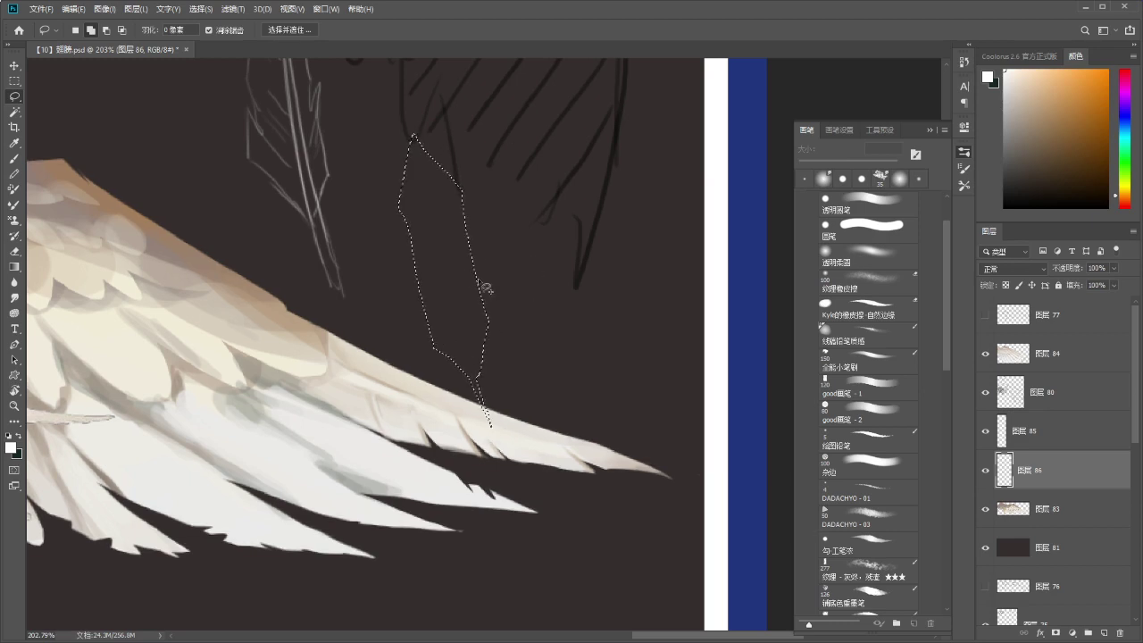
pyautogui.hotkey('alt', 'Delete')
pyautogui.hotkey('ctrl', 'd')
# Cut a row of diagonal lasso slits into the right edge of the white feather silhouette.
pyautogui.moveTo(487, 253); pyautogui.dragTo(490, 256)
pyautogui.moveTo(414, 222)
pyautogui.mouseDown()
pyautogui.moveTo(412, 154)
pyautogui.moveTo(407, 198)
pyautogui.moveTo(390, 242)
pyautogui.mouseUp()
pyautogui.click(523, 245)
pyautogui.press('Delete')
pyautogui.hotkey('ctrl', 'd')
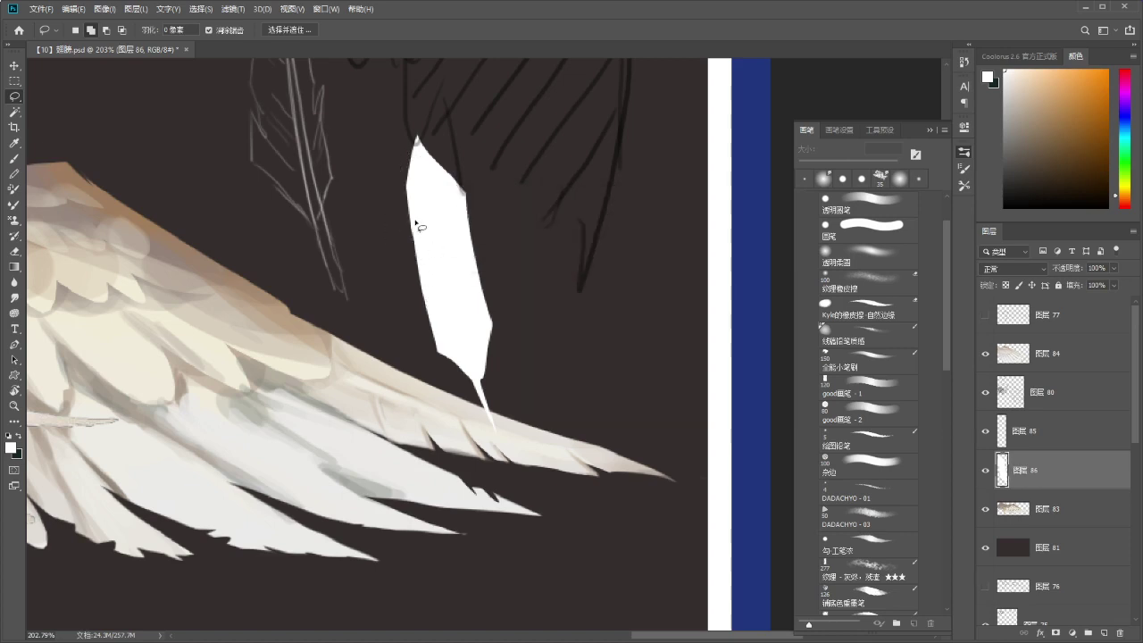
pyautogui.moveTo(463, 207)
pyautogui.mouseDown()
pyautogui.moveTo(485, 244)
pyautogui.moveTo(469, 321)
pyautogui.moveTo(504, 284)
pyautogui.moveTo(483, 341)
pyautogui.moveTo(541, 269)
pyautogui.mouseUp()
pyautogui.press('Delete')
pyautogui.hotkey('ctrl', 'd')
pyautogui.hotkey('ctrl', 'z')
pyautogui.press('Delete')
pyautogui.hotkey('ctrl', 'd')
# Try split lines on the white feather's left edge with lasso and dark brown strokes, undo them and resample white.
pyautogui.moveTo(398, 191)
pyautogui.mouseDown()
pyautogui.moveTo(431, 248)
pyautogui.moveTo(413, 259)
pyautogui.moveTo(418, 278)
pyautogui.moveTo(426, 293)
pyautogui.moveTo(445, 290)
pyautogui.mouseUp()
pyautogui.hotkey('ctrl', 'z')
pyautogui.hotkey('ctrl', 'z')
pyautogui.hotkey('ctrl', 'z')
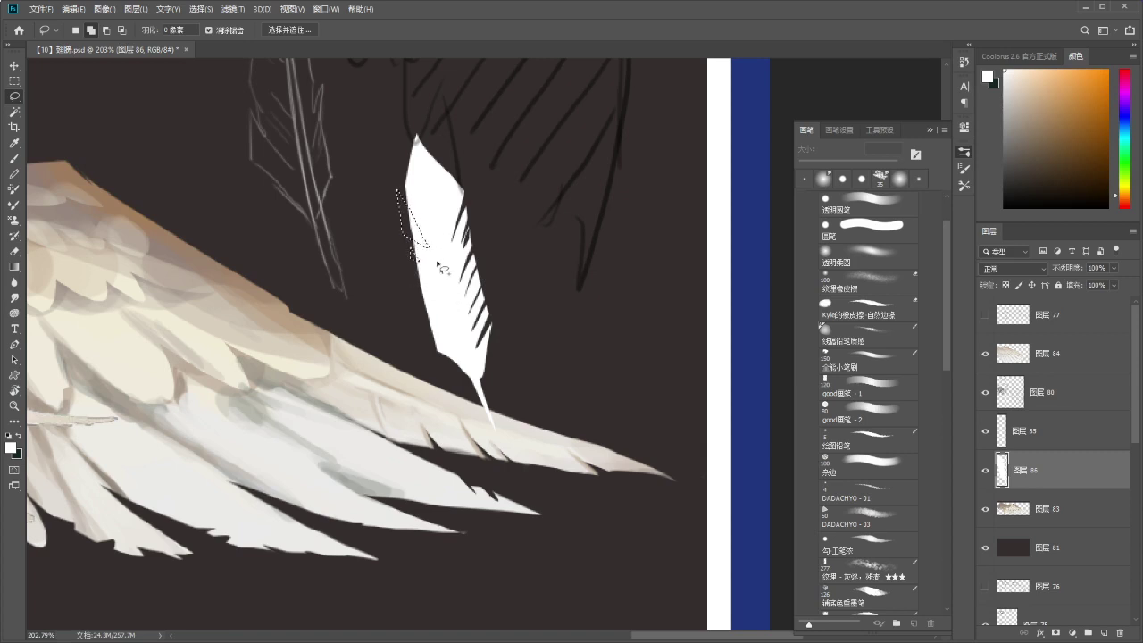
pyautogui.press('b')
pyautogui.hotkey('ctrl', 'z')
pyautogui.click(1054, 164)
pyautogui.moveTo(393, 187)
pyautogui.mouseDown()
pyautogui.moveTo(451, 260)
pyautogui.moveTo(456, 291)
pyautogui.mouseUp()
pyautogui.moveTo(414, 261); pyautogui.dragTo(454, 309)
pyautogui.hotkey('ctrl', 'z')
pyautogui.hotkey('ctrl', 'z')
pyautogui.hotkey('ctrl', 'z')
pyautogui.hotkey('ctrl', 'z')
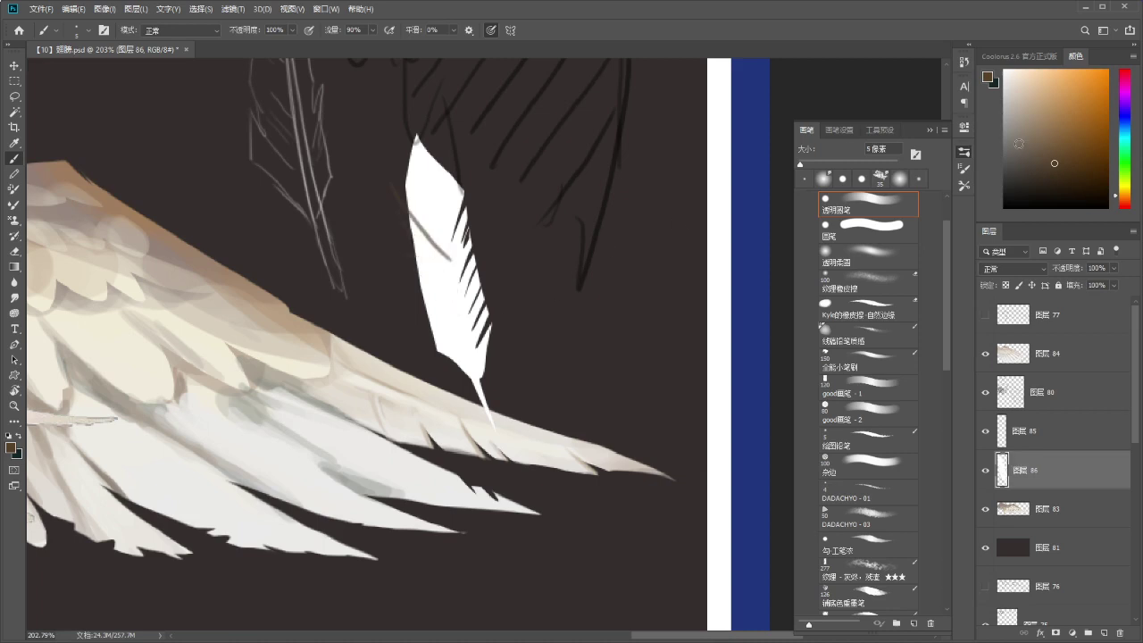
pyautogui.keyDown('alt'); pyautogui.click(442, 245); pyautogui.keyUp('alt')
pyautogui.hotkey('ctrl', 'd')
# Lasso irregular pointed notches along the white feather's left edge and delete them.
pyautogui.press('l')
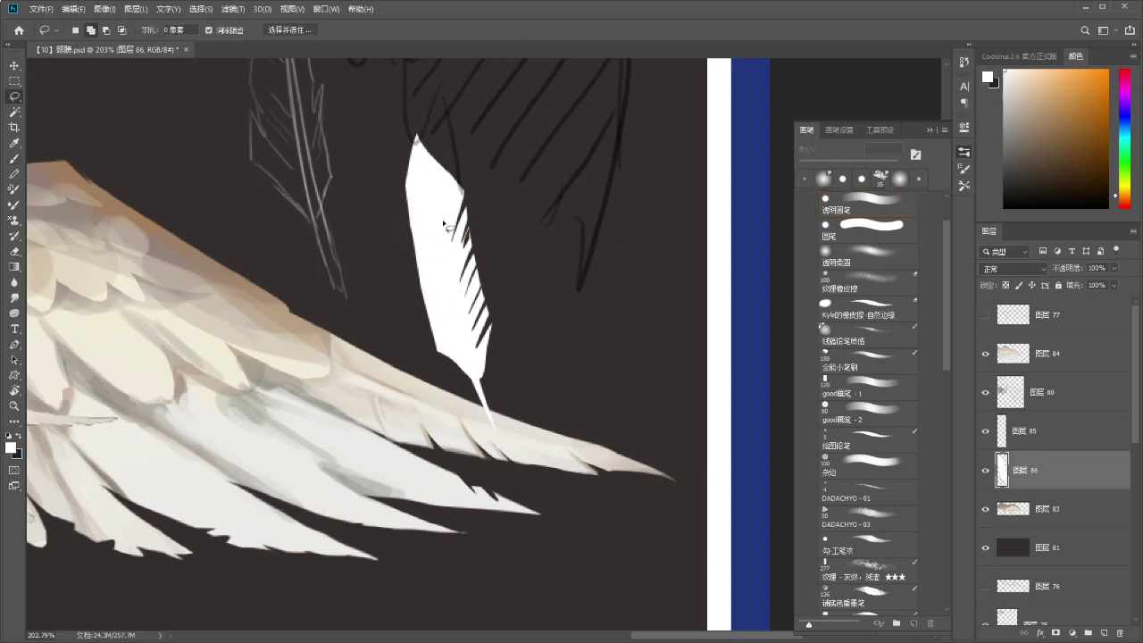
pyautogui.moveTo(401, 187)
pyautogui.mouseDown()
pyautogui.moveTo(434, 246)
pyautogui.moveTo(403, 191)
pyautogui.mouseUp()
pyautogui.moveTo(413, 284)
pyautogui.mouseDown()
pyautogui.moveTo(437, 289)
pyautogui.moveTo(411, 276)
pyautogui.moveTo(433, 332)
pyautogui.moveTo(466, 349)
pyautogui.moveTo(416, 341)
pyautogui.moveTo(407, 331)
pyautogui.moveTo(452, 312)
pyautogui.moveTo(417, 313)
pyautogui.mouseUp()
pyautogui.moveTo(408, 265); pyautogui.dragTo(392, 251)
pyautogui.press('Delete')
pyautogui.hotkey('ctrl', 'd')
# Lasso a second, similar feather silhouette to the right of the first and fill it with white.
pyautogui.moveTo(574, 273); pyautogui.dragTo(571, 275)
pyautogui.moveTo(470, 327)
pyautogui.mouseDown()
pyautogui.moveTo(450, 295)
pyautogui.moveTo(430, 305)
pyautogui.moveTo(398, 267)
pyautogui.moveTo(456, 263)
pyautogui.moveTo(446, 274)
pyautogui.moveTo(466, 254)
pyautogui.moveTo(461, 273)
pyautogui.mouseUp()
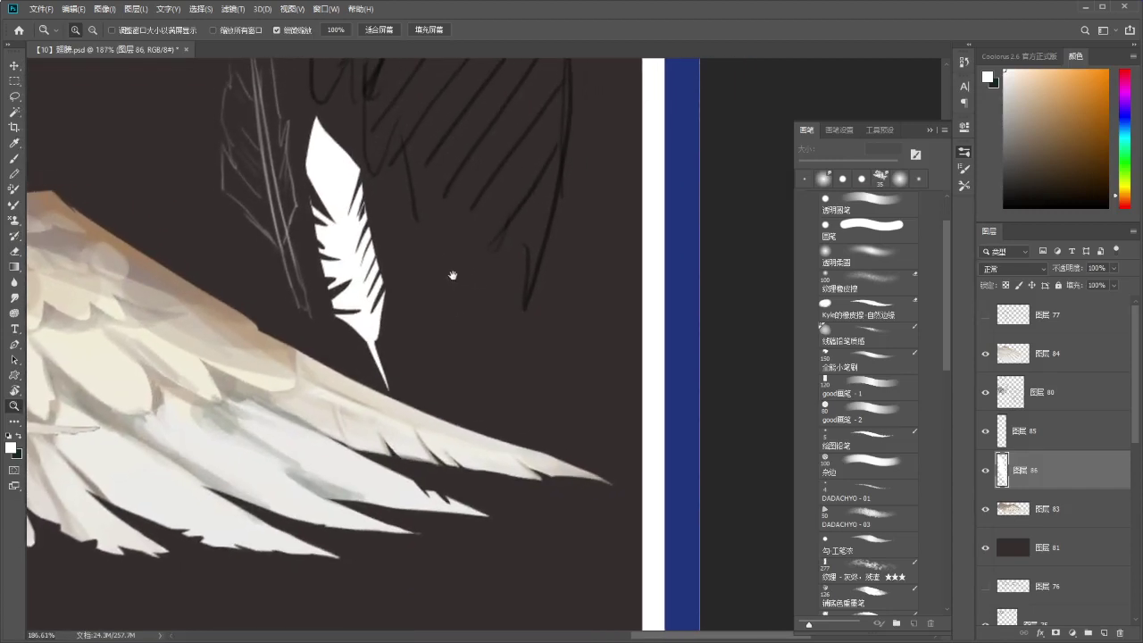
pyautogui.press('l')
pyautogui.moveTo(469, 367)
pyautogui.mouseDown()
pyautogui.moveTo(432, 337)
pyautogui.moveTo(425, 245)
pyautogui.mouseUp()
pyautogui.moveTo(437, 190)
pyautogui.mouseDown()
pyautogui.moveTo(477, 197)
pyautogui.moveTo(472, 373)
pyautogui.moveTo(462, 302)
pyautogui.mouseUp()
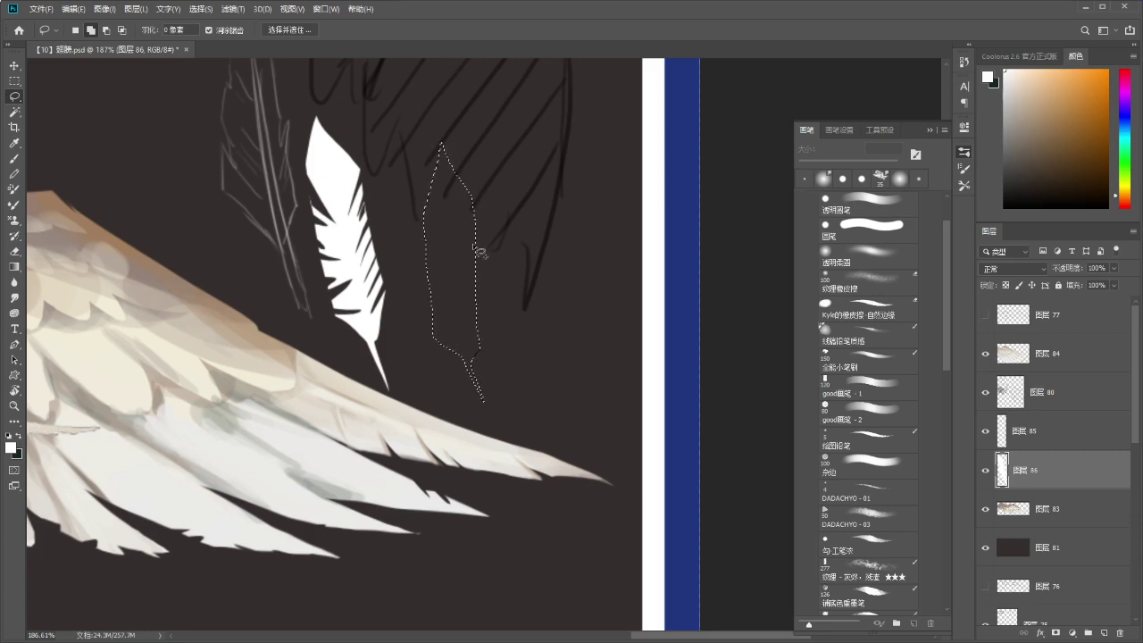
pyautogui.hotkey('alt', 'Delete')
pyautogui.hotkey('ctrl', 'd')
# Try brush and Eraser strokes along the second silhouette's left edge and undo them.
pyautogui.press('b')
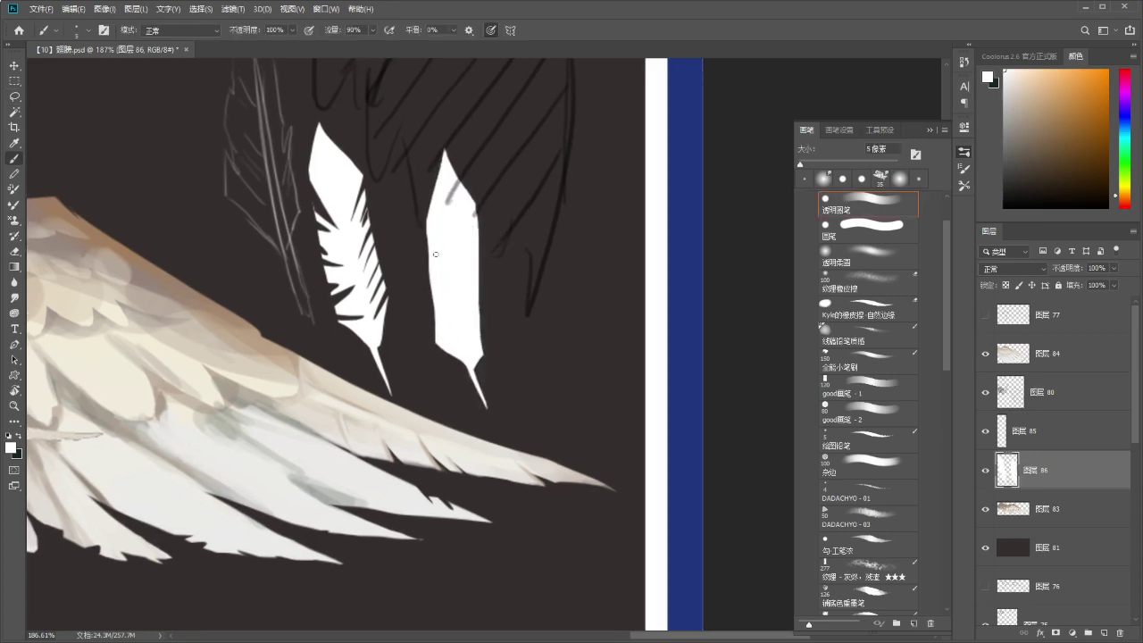
pyautogui.moveTo(429, 215); pyautogui.dragTo(437, 341)
pyautogui.moveTo(428, 245); pyautogui.dragTo(436, 342)
pyautogui.press('e')
pyautogui.moveTo(426, 221); pyautogui.dragTo(426, 302)
pyautogui.moveTo(426, 341)
pyautogui.mouseDown()
pyautogui.moveTo(424, 241)
pyautogui.moveTo(449, 280)
pyautogui.moveTo(419, 243)
pyautogui.moveTo(451, 279)
pyautogui.moveTo(412, 253)
pyautogui.mouseUp()
pyautogui.press('l')
pyautogui.hotkey('ctrl', 'z')
pyautogui.hotkey('ctrl', 'z')
pyautogui.hotkey('ctrl', 'z')
# Lasso small notches along the second silhouette's left edge and beside its tip, and delete them.
pyautogui.moveTo(450, 291)
pyautogui.mouseDown()
pyautogui.moveTo(413, 276)
pyautogui.moveTo(458, 341)
pyautogui.moveTo(420, 301)
pyautogui.mouseUp()
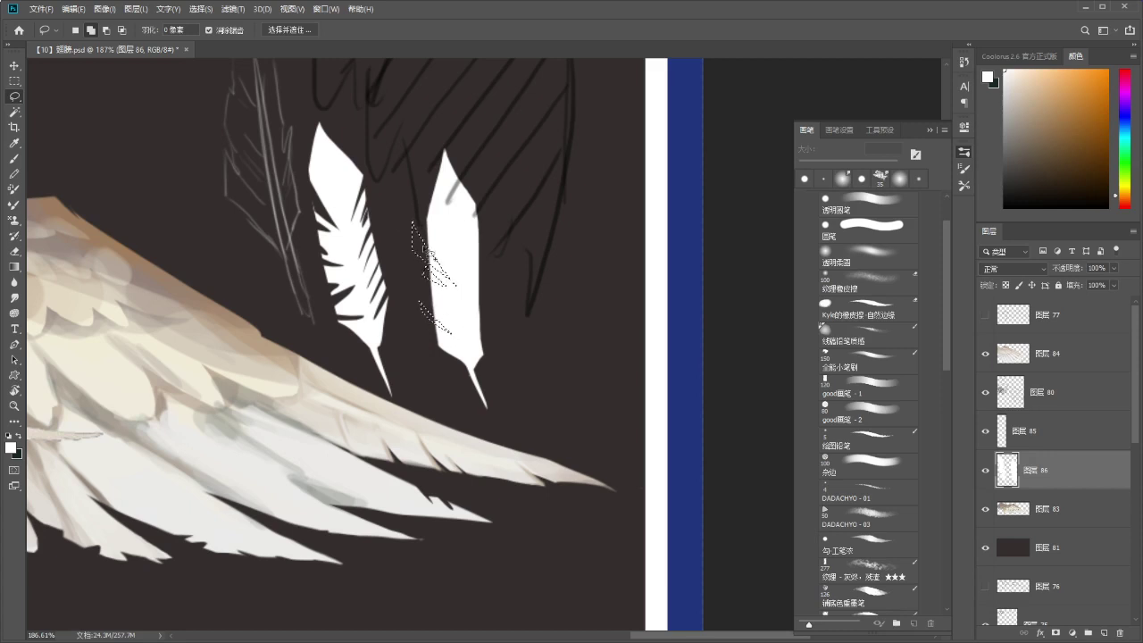
pyautogui.moveTo(421, 215); pyautogui.dragTo(421, 214)
pyautogui.moveTo(450, 282); pyautogui.dragTo(471, 303)
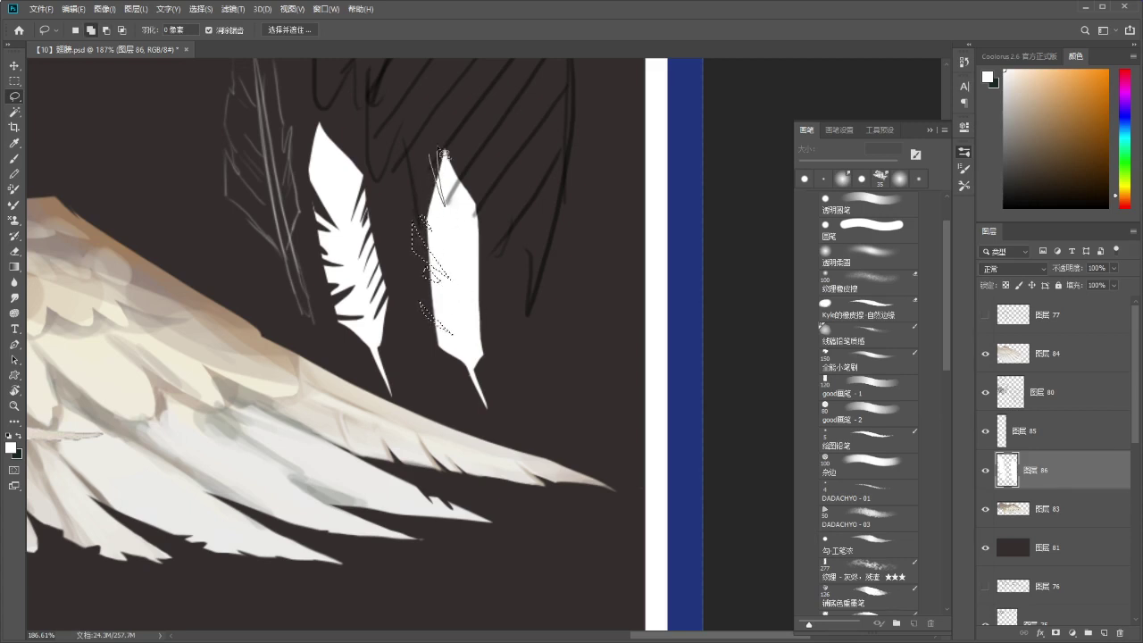
pyautogui.moveTo(426, 164)
pyautogui.mouseDown()
pyautogui.moveTo(443, 211)
pyautogui.moveTo(433, 162)
pyautogui.mouseUp()
pyautogui.press('Delete')
pyautogui.hotkey('ctrl', 'd')
pyautogui.moveTo(509, 224); pyautogui.dragTo(513, 223)
pyautogui.moveTo(491, 265); pyautogui.dragTo(498, 212)
pyautogui.press('b')
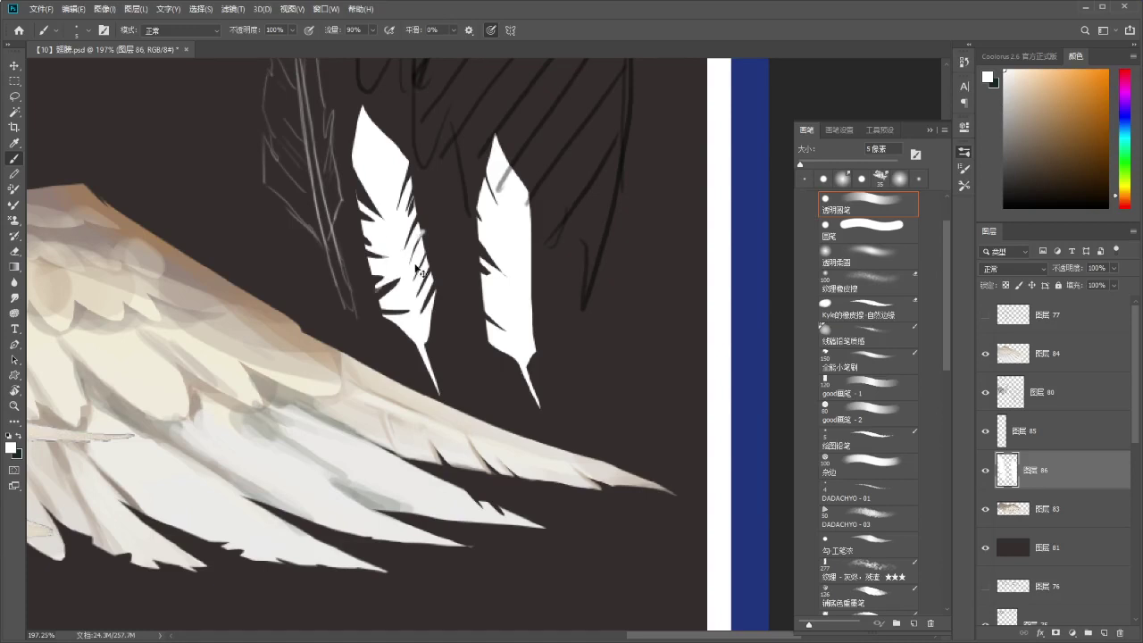
pyautogui.hscroll(3, 527, 255)
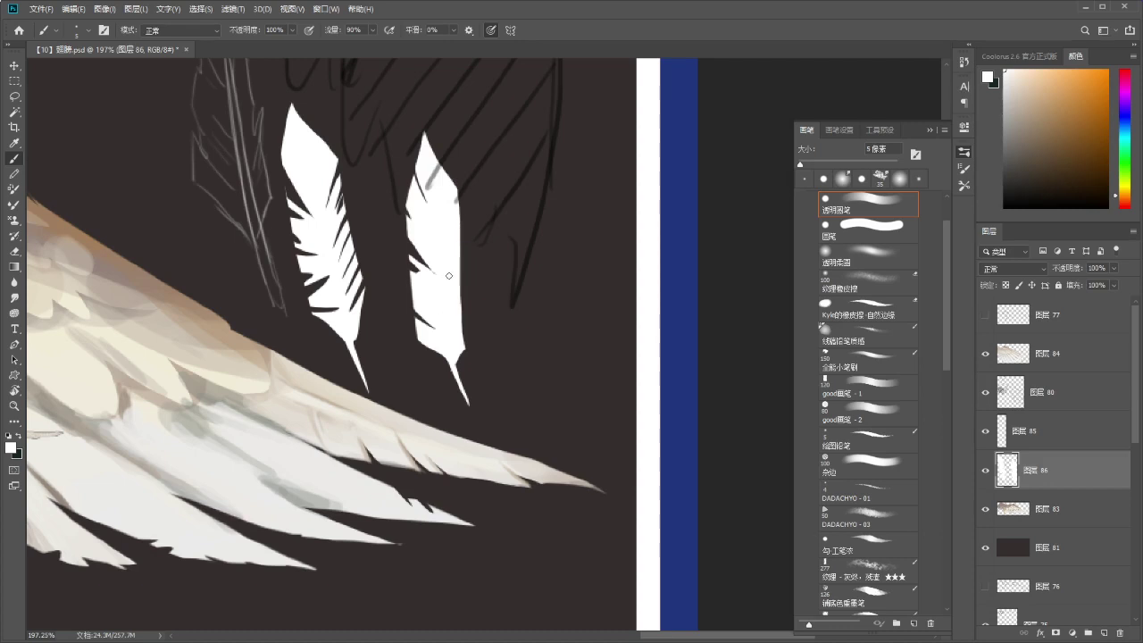
# Lasso small pointed notches along the second white feather silhouette's right edge and delete them.
pyautogui.press('l')
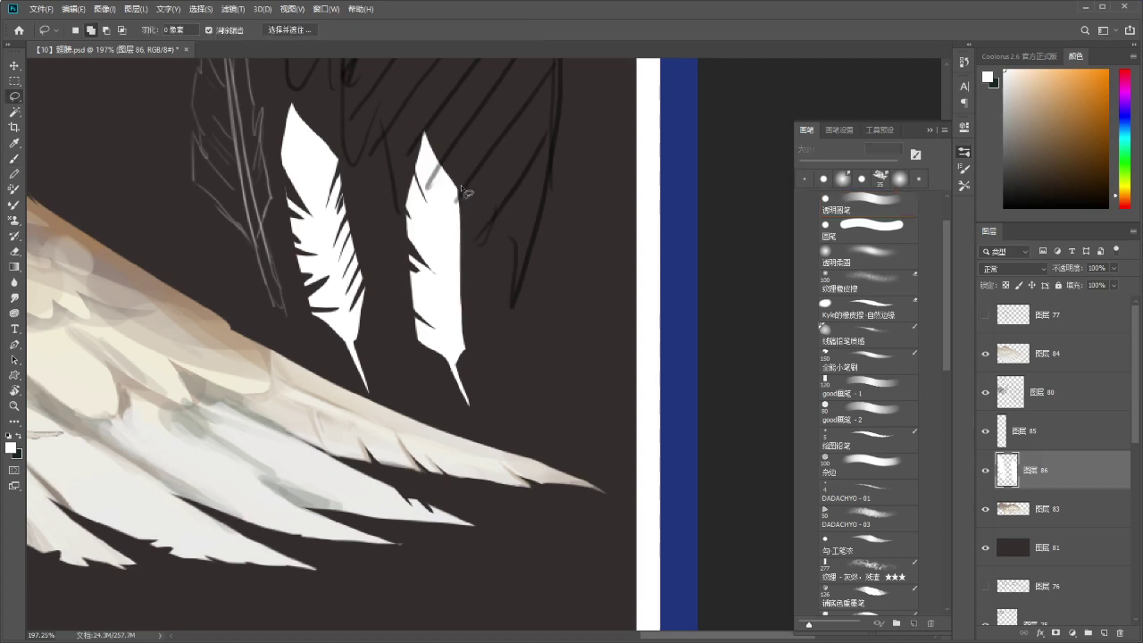
pyautogui.moveTo(457, 217)
pyautogui.mouseDown()
pyautogui.moveTo(465, 257)
pyautogui.moveTo(466, 227)
pyautogui.moveTo(453, 281)
pyautogui.moveTo(471, 260)
pyautogui.moveTo(456, 297)
pyautogui.moveTo(470, 321)
pyautogui.moveTo(447, 323)
pyautogui.moveTo(464, 344)
pyautogui.moveTo(452, 319)
pyautogui.moveTo(463, 332)
pyautogui.mouseUp()
pyautogui.press('Delete')
pyautogui.hotkey('ctrl', 'd')
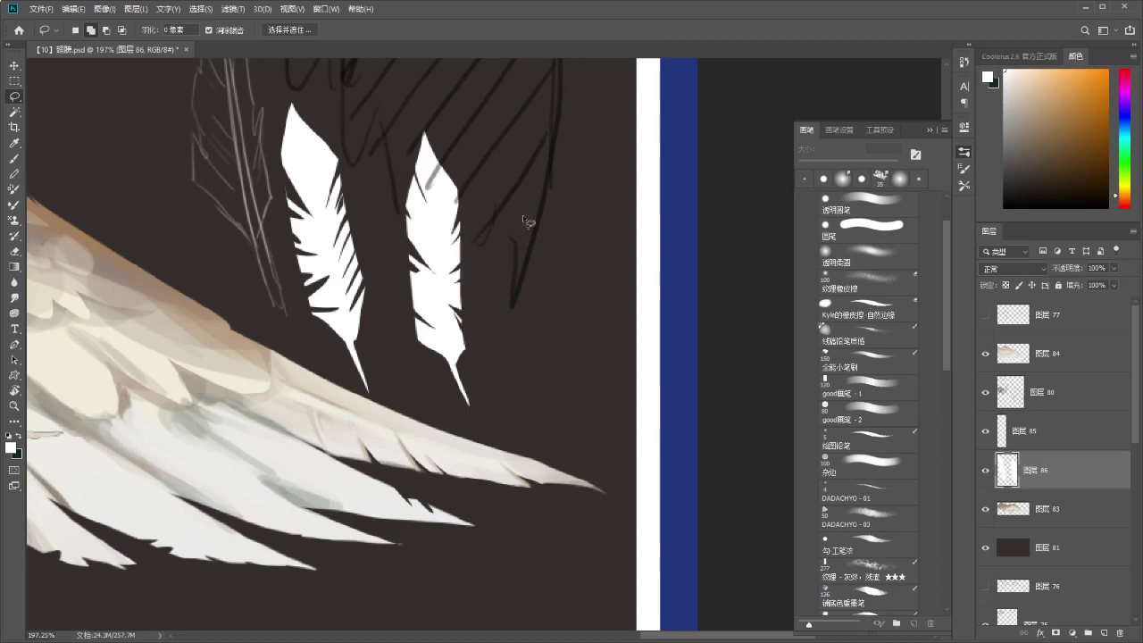
# Mark the first feather silhouette with a circled X and the second with a check mark in white.
pyautogui.press('b')
pyautogui.scroll(-3, 479, 268)
pyautogui.scroll(2, 481, 269)
pyautogui.moveTo(480, 269); pyautogui.dragTo(482, 269)
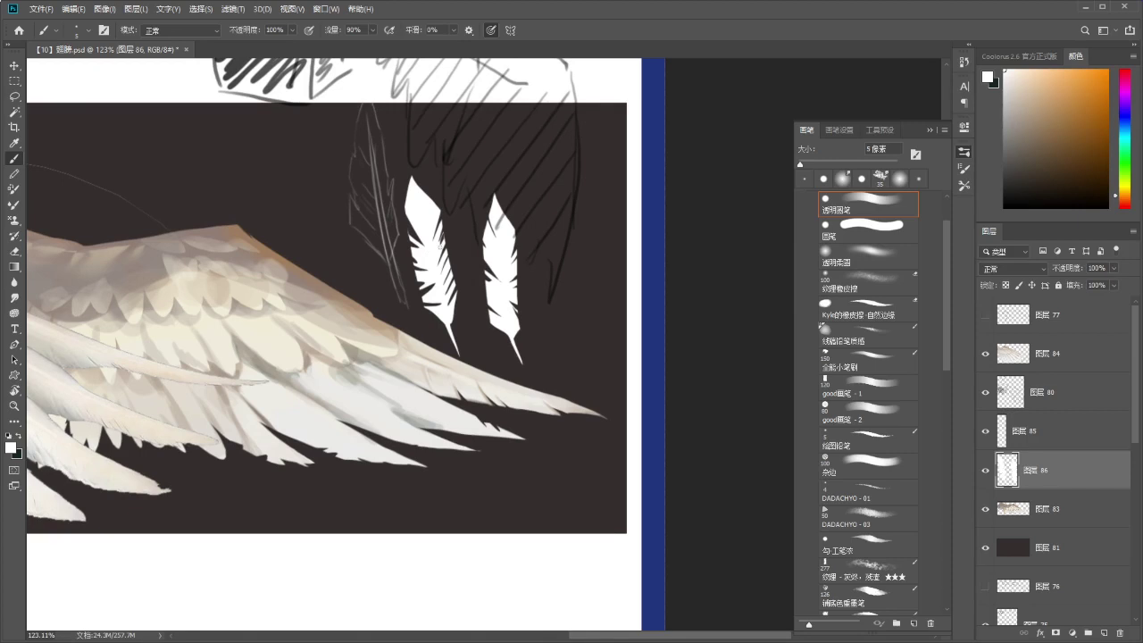
pyautogui.moveTo(502, 382); pyautogui.dragTo(497, 369)
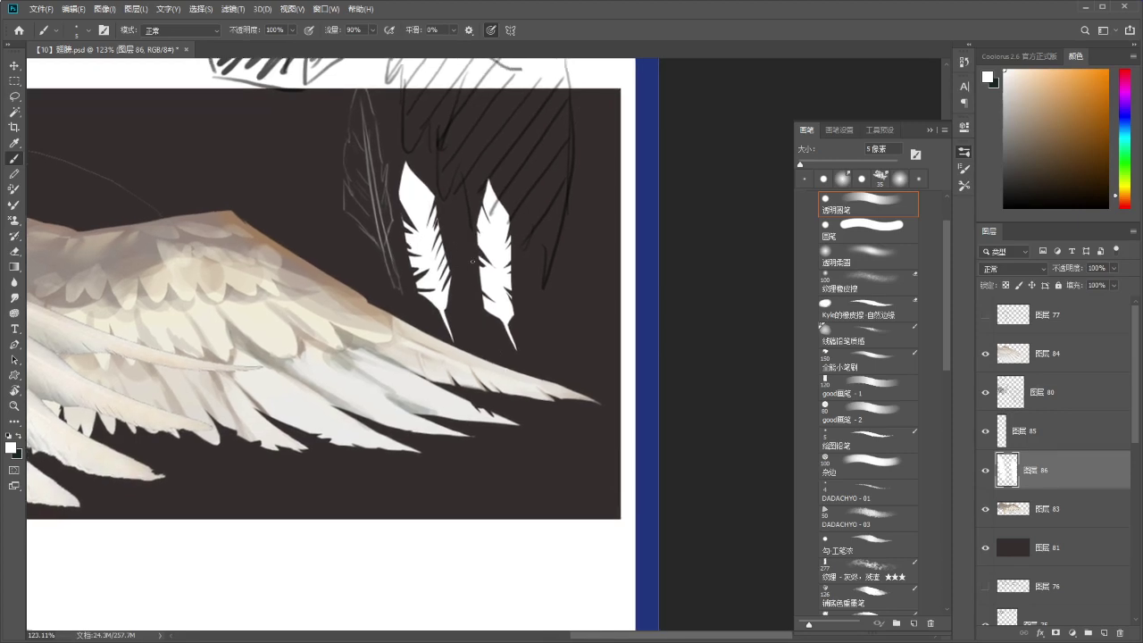
pyautogui.moveTo(464, 229); pyautogui.dragTo(446, 231)
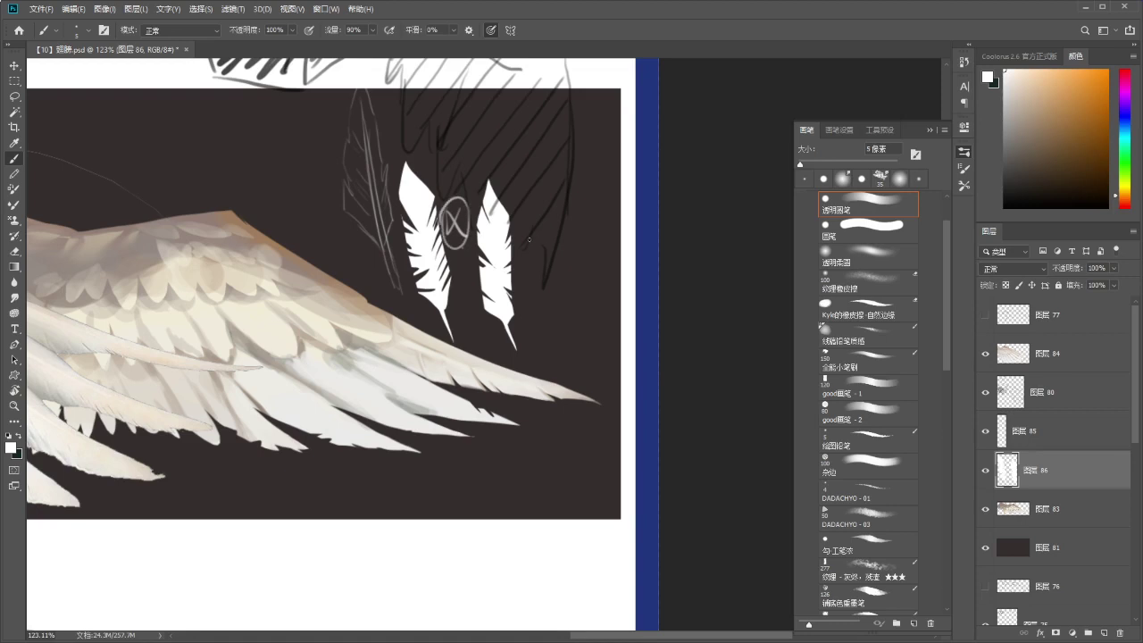
pyautogui.moveTo(536, 231)
pyautogui.mouseDown()
pyautogui.moveTo(546, 234)
pyautogui.moveTo(479, 293)
pyautogui.moveTo(523, 284)
pyautogui.mouseUp()
pyautogui.hotkey('ctrl', 'z')
pyautogui.hotkey('ctrl', 'z')
pyautogui.scroll(2, 519, 255)
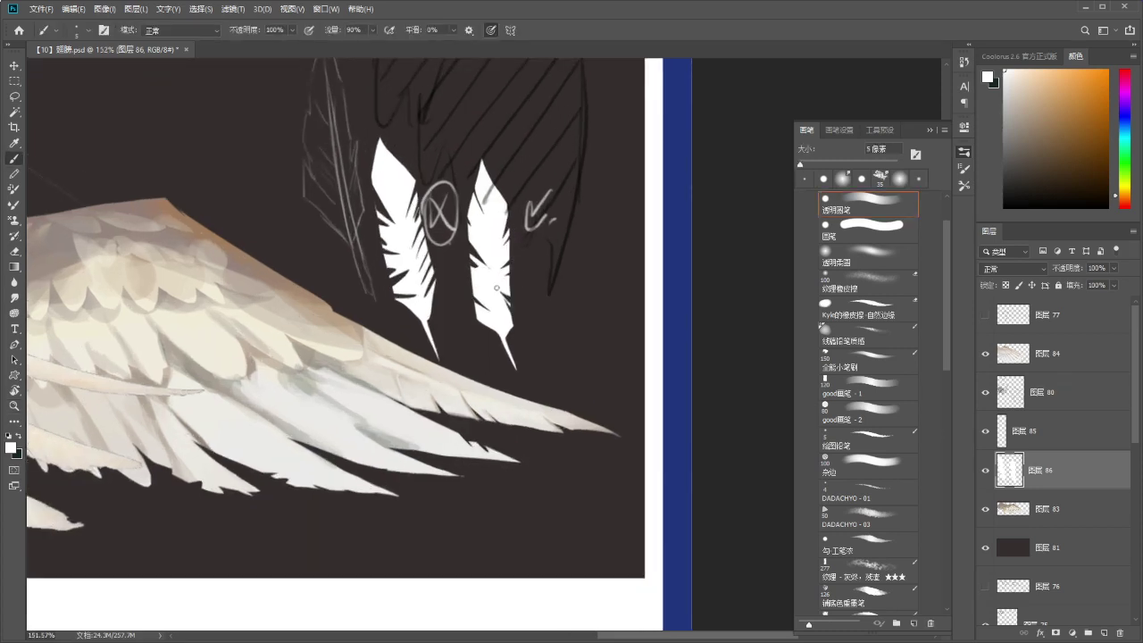
# Try sketching a curved feather with short edge barbs beside the second silhouette and undo it.
pyautogui.moveTo(496, 217)
pyautogui.mouseDown()
pyautogui.moveTo(518, 211)
pyautogui.moveTo(530, 311)
pyautogui.mouseUp()
pyautogui.hotkey('ctrl', 'z')
pyautogui.moveTo(539, 330); pyautogui.dragTo(642, 242)
pyautogui.hotkey('ctrl', 'z')
pyautogui.moveTo(538, 338); pyautogui.dragTo(630, 239)
pyautogui.moveTo(542, 356); pyautogui.dragTo(629, 280)
pyautogui.hotkey('ctrl', 'z')
pyautogui.moveTo(648, 283); pyautogui.dragTo(629, 287)
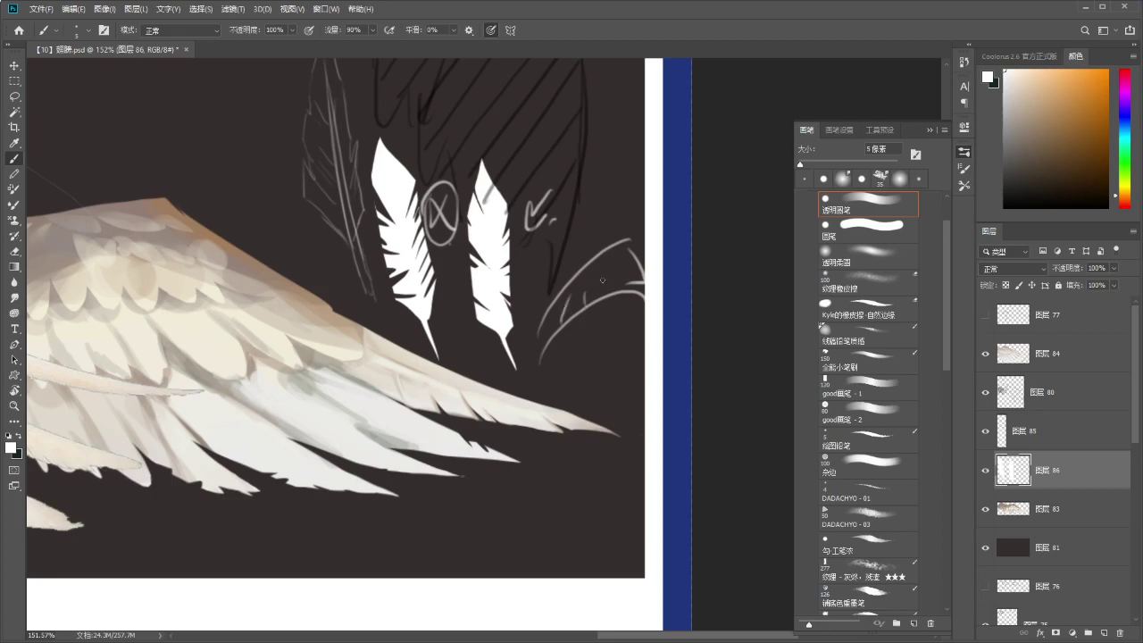
pyautogui.moveTo(583, 254); pyautogui.dragTo(612, 257)
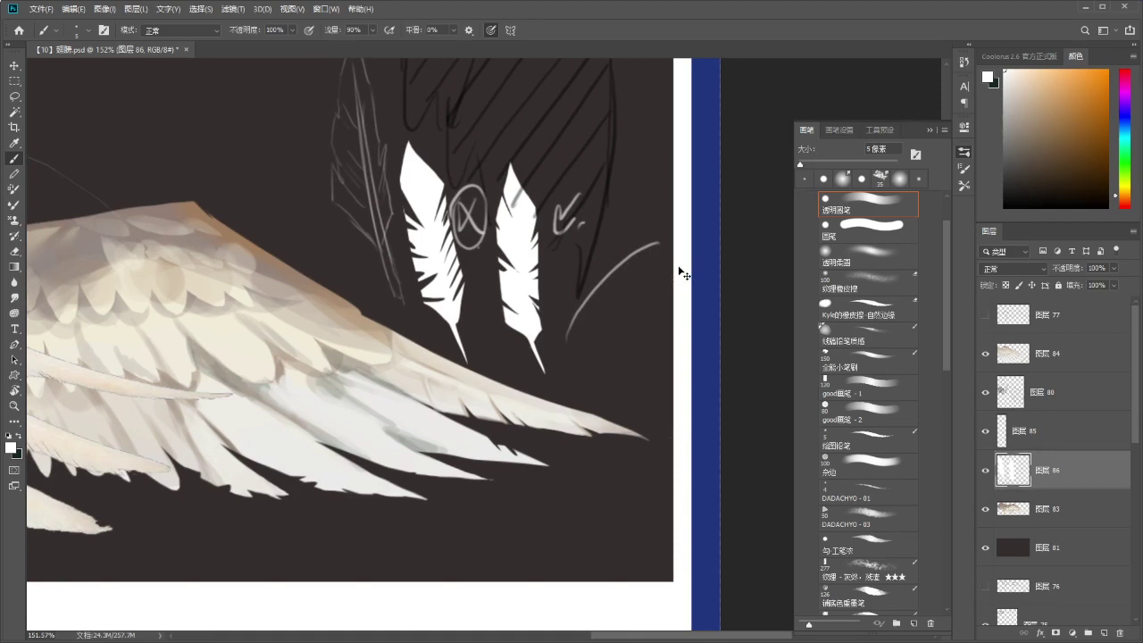
# Scale down the two feather silhouettes with their marks and place them above the wing's shoulder.
pyautogui.moveTo(614, 278); pyautogui.dragTo(281, 254)
pyautogui.hotkey('ctrl', 't')
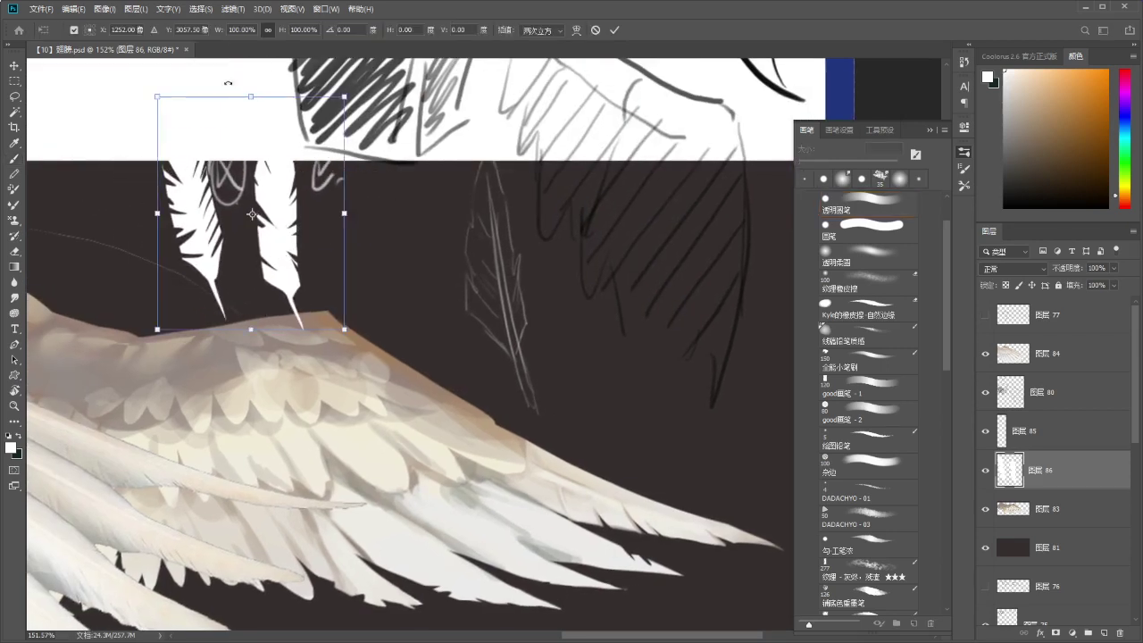
pyautogui.moveTo(232, 99); pyautogui.dragTo(250, 158)
pyautogui.moveTo(258, 203); pyautogui.dragTo(227, 185)
pyautogui.press('Return')
# Sample a warm grey from the wing and redraw a thin line along the second white flight feather until it fits.
pyautogui.moveTo(576, 373); pyautogui.dragTo(483, 363)
pyautogui.moveTo(519, 366); pyautogui.dragTo(446, 262)
pyautogui.moveTo(533, 330)
pyautogui.mouseDown()
pyautogui.moveTo(577, 341)
pyautogui.moveTo(536, 316)
pyautogui.moveTo(476, 327)
pyautogui.mouseUp()
pyautogui.click(504, 344)
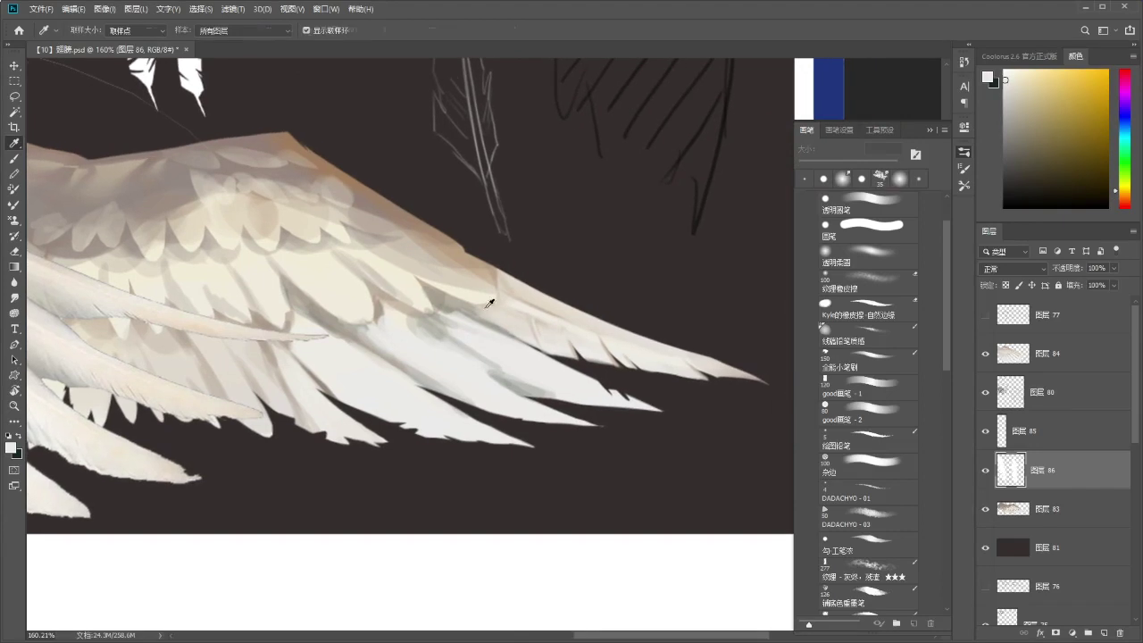
pyautogui.press('b')
pyautogui.keyDown('alt'); pyautogui.click(554, 380); pyautogui.keyUp('alt')
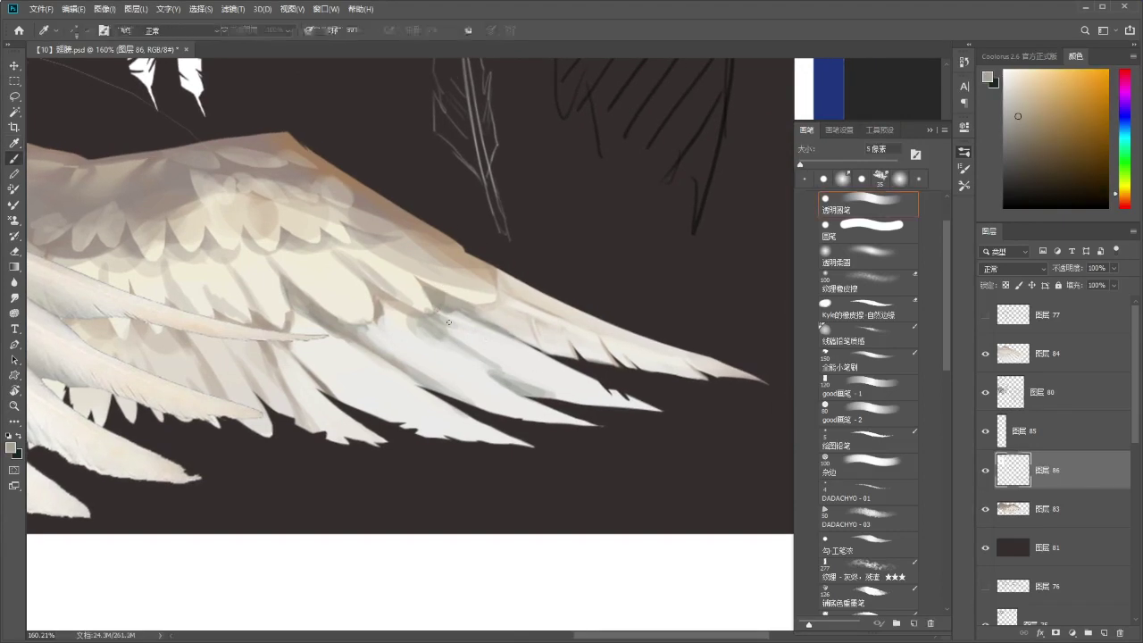
pyautogui.moveTo(488, 330); pyautogui.dragTo(525, 359)
pyautogui.moveTo(454, 317); pyautogui.dragTo(543, 368)
pyautogui.moveTo(487, 334); pyautogui.dragTo(564, 377)
pyautogui.moveTo(508, 330)
pyautogui.mouseDown()
pyautogui.moveTo(485, 322)
pyautogui.moveTo(451, 347)
pyautogui.moveTo(470, 369)
pyautogui.mouseUp()
pyautogui.hotkey('ctrl', 'z')
pyautogui.hotkey('ctrl', 'z')
pyautogui.hotkey('ctrl', 'z')
pyautogui.moveTo(385, 322); pyautogui.dragTo(472, 367)
pyautogui.hotkey('ctrl', 'z')
pyautogui.moveTo(394, 331); pyautogui.dragTo(408, 340)
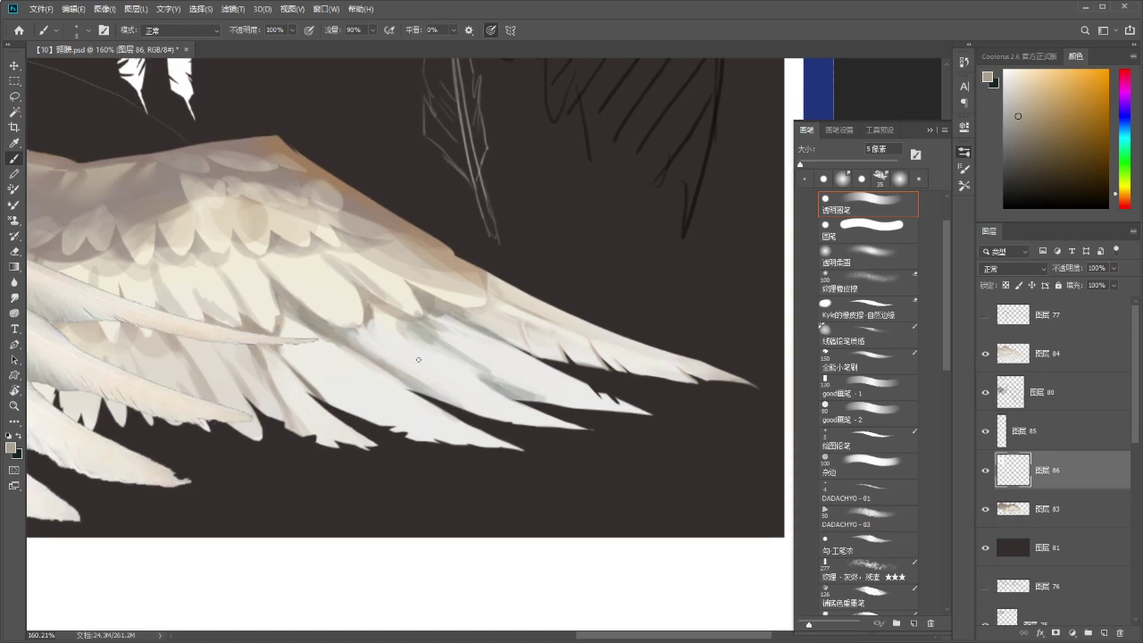
pyautogui.moveTo(438, 323); pyautogui.dragTo(550, 380)
pyautogui.hotkey('ctrl', 'z')
pyautogui.moveTo(442, 324); pyautogui.dragTo(558, 377)
pyautogui.hotkey('ctrl', 'z')
pyautogui.moveTo(437, 321); pyautogui.dragTo(555, 376)
pyautogui.hotkey('ctrl', 'z')
pyautogui.moveTo(442, 323); pyautogui.dragTo(555, 376)
# Sample white and handwrite "Alt+ Delete." beside the feather silhouettes.
pyautogui.moveTo(416, 209); pyautogui.dragTo(548, 363)
pyautogui.keyDown('alt'); pyautogui.click(819, 97); pyautogui.keyUp('alt')
pyautogui.moveTo(380, 168)
pyautogui.mouseDown()
pyautogui.moveTo(369, 216)
pyautogui.moveTo(393, 212)
pyautogui.mouseUp()
pyautogui.moveTo(372, 199); pyautogui.dragTo(391, 192)
pyautogui.moveTo(399, 164)
pyautogui.mouseDown()
pyautogui.moveTo(395, 199)
pyautogui.moveTo(423, 181)
pyautogui.mouseUp()
pyautogui.moveTo(416, 171)
pyautogui.mouseDown()
pyautogui.moveTo(419, 195)
pyautogui.moveTo(447, 176)
pyautogui.mouseUp()
pyautogui.moveTo(439, 166); pyautogui.dragTo(442, 202)
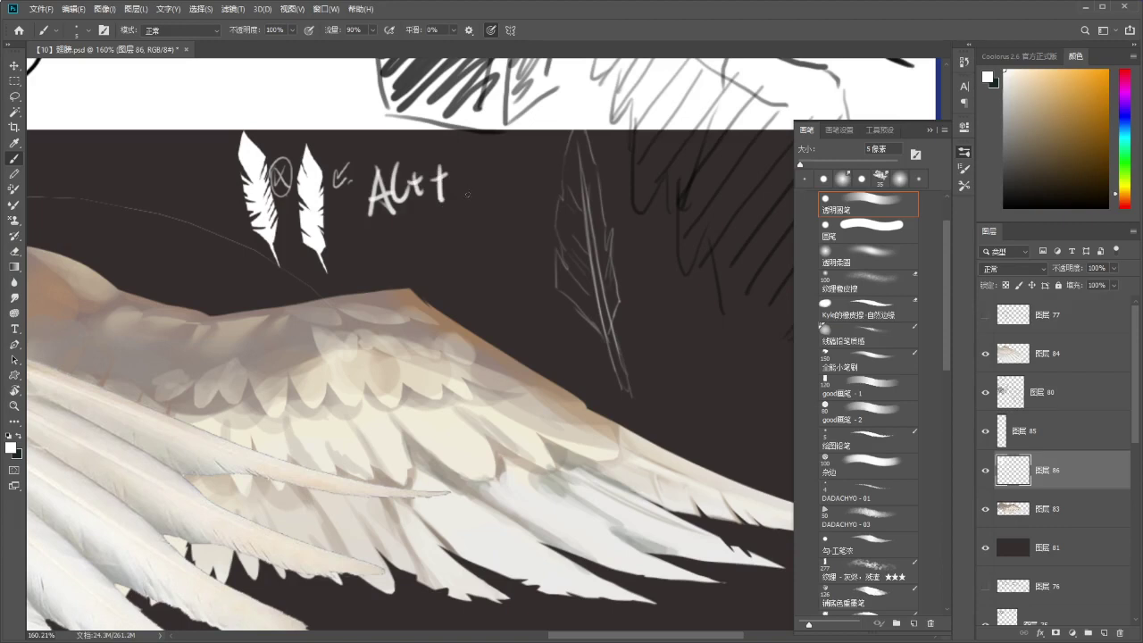
pyautogui.moveTo(465, 152); pyautogui.dragTo(463, 191)
pyautogui.moveTo(465, 150)
pyautogui.mouseDown()
pyautogui.moveTo(464, 189)
pyautogui.moveTo(496, 184)
pyautogui.mouseUp()
pyautogui.moveTo(506, 138); pyautogui.dragTo(502, 188)
pyautogui.moveTo(509, 175)
pyautogui.mouseDown()
pyautogui.moveTo(527, 186)
pyautogui.moveTo(543, 163)
pyautogui.mouseUp()
pyautogui.moveTo(533, 155)
pyautogui.mouseDown()
pyautogui.moveTo(534, 184)
pyautogui.moveTo(561, 182)
pyautogui.mouseUp()
pyautogui.click(571, 174)
# Handwrite "Ctrl+ Delete." in white beneath the first shortcut note.
pyautogui.moveTo(405, 231)
pyautogui.mouseDown()
pyautogui.moveTo(423, 205)
pyautogui.moveTo(393, 231)
pyautogui.moveTo(413, 230)
pyautogui.mouseUp()
pyautogui.moveTo(424, 214)
pyautogui.mouseDown()
pyautogui.moveTo(440, 211)
pyautogui.moveTo(459, 228)
pyautogui.mouseUp()
pyautogui.moveTo(464, 202)
pyautogui.mouseDown()
pyautogui.moveTo(500, 217)
pyautogui.moveTo(477, 232)
pyautogui.mouseUp()
pyautogui.moveTo(500, 189); pyautogui.dragTo(498, 210)
pyautogui.moveTo(498, 182)
pyautogui.mouseDown()
pyautogui.moveTo(502, 212)
pyautogui.moveTo(533, 215)
pyautogui.mouseUp()
pyautogui.moveTo(544, 173); pyautogui.dragTo(541, 221)
pyautogui.moveTo(551, 203)
pyautogui.mouseDown()
pyautogui.moveTo(582, 208)
pyautogui.moveTo(593, 185)
pyautogui.moveTo(607, 212)
pyautogui.mouseUp()
pyautogui.moveTo(584, 265); pyautogui.dragTo(528, 268)
pyautogui.moveTo(528, 268); pyautogui.dragTo(506, 301)
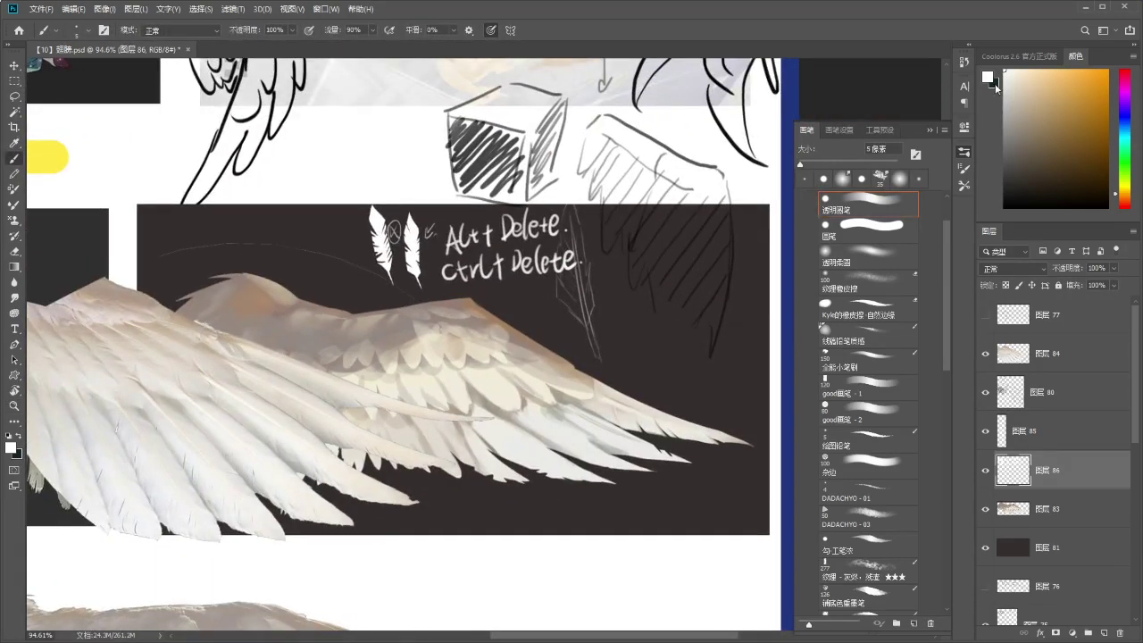
# Demonstrate filling the whole layer with the white foreground colour, and with the dark green background colour, undoing each fill.
pyautogui.moveTo(758, 156); pyautogui.dragTo(725, 171)
pyautogui.hotkey('alt', 'Delete')
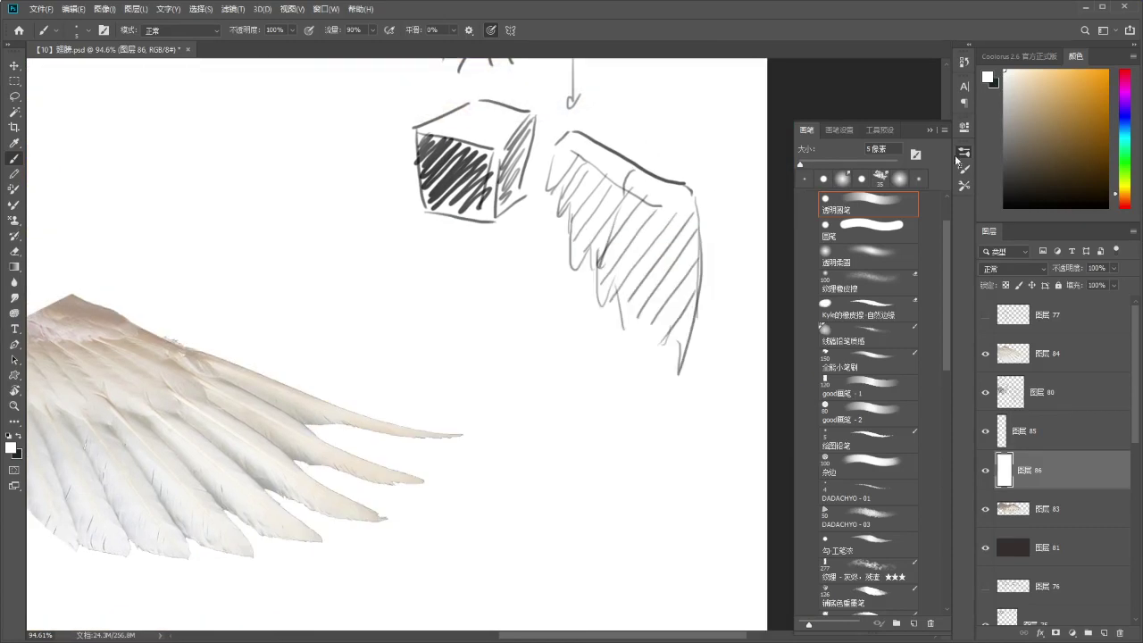
pyautogui.hotkey('ctrl', 'z')
pyautogui.hotkey('ctrl', 'Delete')
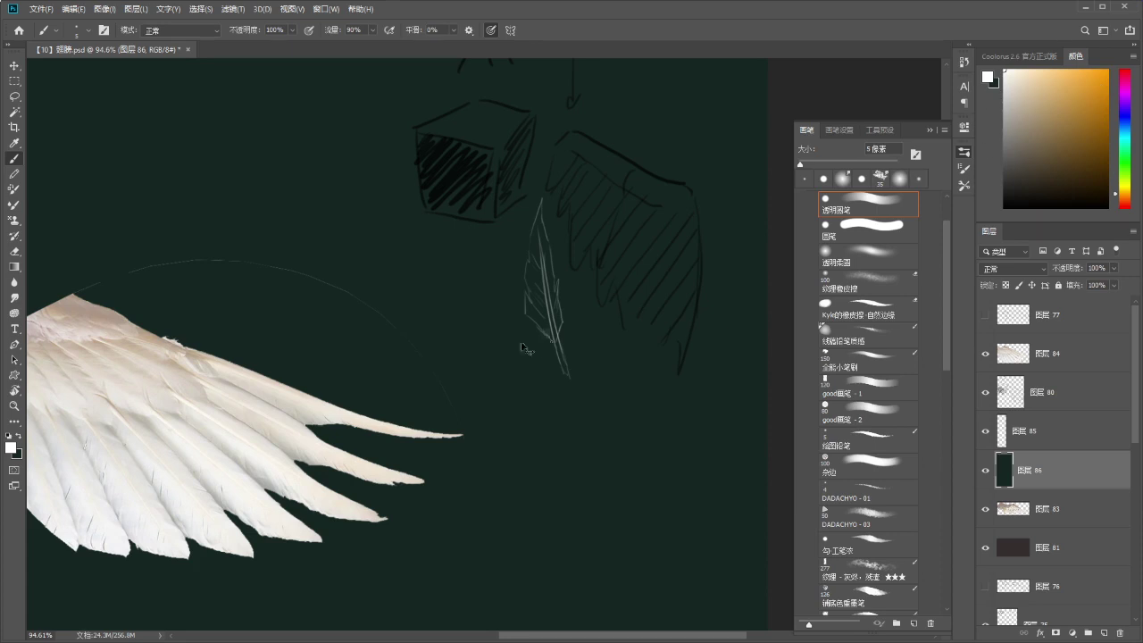
pyautogui.hotkey('ctrl', 'z')
# Select the wing layer 图层 83 and toggle its visibility to check what it contains.
pyautogui.moveTo(560, 357); pyautogui.dragTo(530, 314)
pyautogui.keyDown('ctrl'); pyautogui.click(444, 332); pyautogui.keyUp('ctrl')
pyautogui.moveTo(450, 331)
pyautogui.mouseDown()
pyautogui.moveTo(452, 319)
pyautogui.moveTo(429, 335)
pyautogui.mouseUp()
pyautogui.keyDown('alt'); pyautogui.click(395, 299); pyautogui.keyUp('alt')
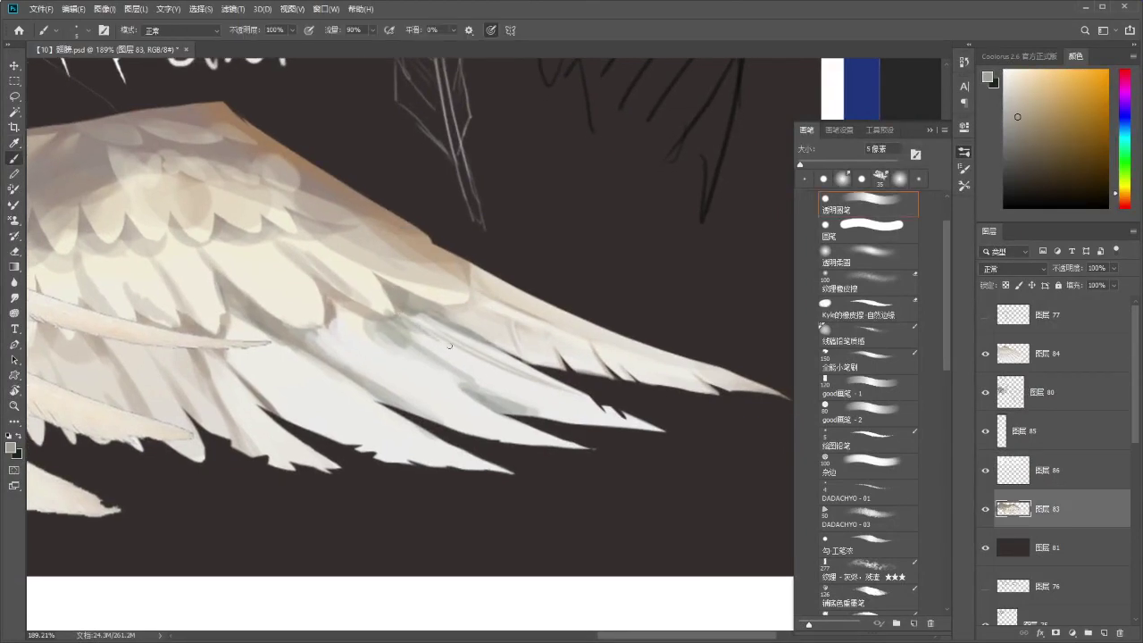
pyautogui.hotkey('ctrl', 'z')
pyautogui.click(986, 508)
pyautogui.click(986, 508)
# Lasso the thin grey feather line on 图层 86 and separate it onto its own new layer.
pyautogui.keyDown('ctrl'); pyautogui.click(485, 369); pyautogui.keyUp('ctrl')
pyautogui.press('l')
pyautogui.moveTo(688, 408)
pyautogui.mouseDown()
pyautogui.moveTo(676, 459)
pyautogui.moveTo(688, 470)
pyautogui.mouseUp()
pyautogui.hotkey('ctrl', 'shift', 'alt', 'n')
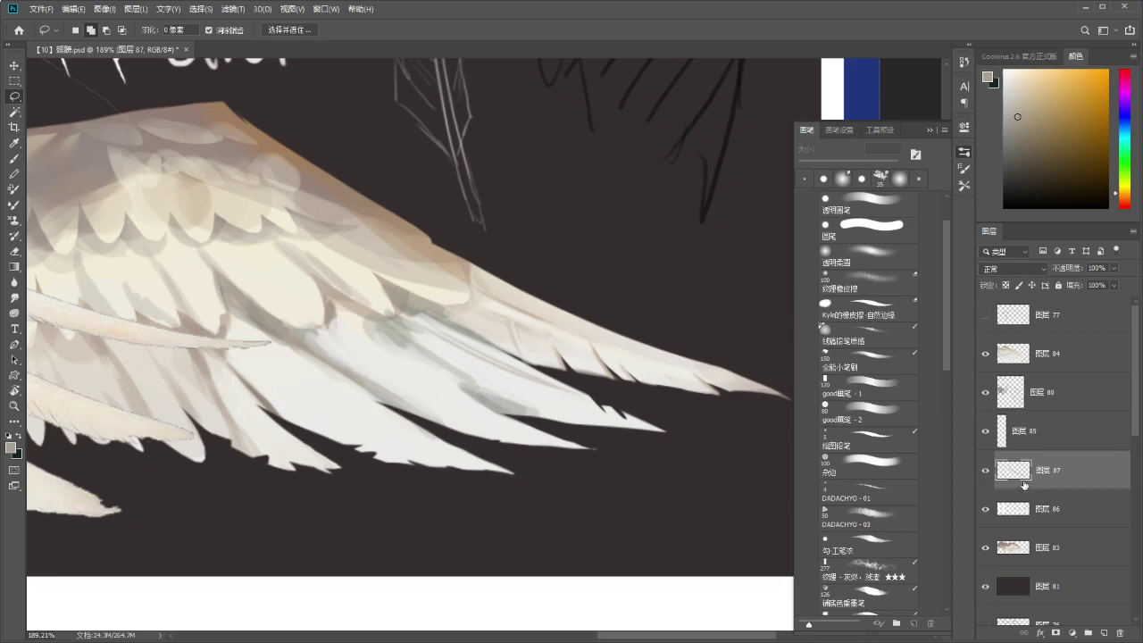
# Move the separated line layer below 图层 86, merge it into the wing layer 图层 83 and check the result.
pyautogui.moveTo(1023, 473); pyautogui.dragTo(1020, 525)
pyautogui.hotkey('ctrl', 'e')
pyautogui.click(985, 510)
pyautogui.click(986, 510)
# Refine the grey line and shading on the second white flight feather using a sampled off-white.
pyautogui.moveTo(474, 353); pyautogui.dragTo(477, 352)
pyautogui.press('b')
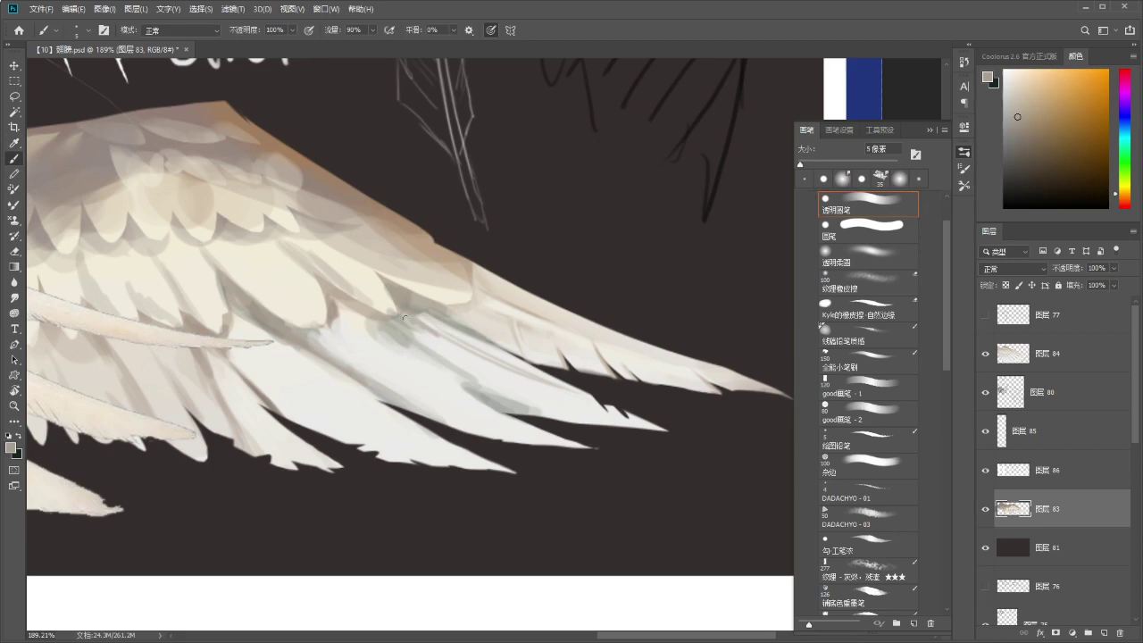
pyautogui.hotkey('ctrl', 'space')
pyautogui.moveTo(482, 345)
pyautogui.mouseDown()
pyautogui.moveTo(438, 346)
pyautogui.moveTo(497, 323)
pyautogui.moveTo(446, 331)
pyautogui.moveTo(482, 361)
pyautogui.mouseUp()
pyautogui.hotkey('ctrl', 'space')
pyautogui.scroll(4, 456, 319)
pyautogui.press('i')
pyautogui.click(453, 332)
pyautogui.press('b')
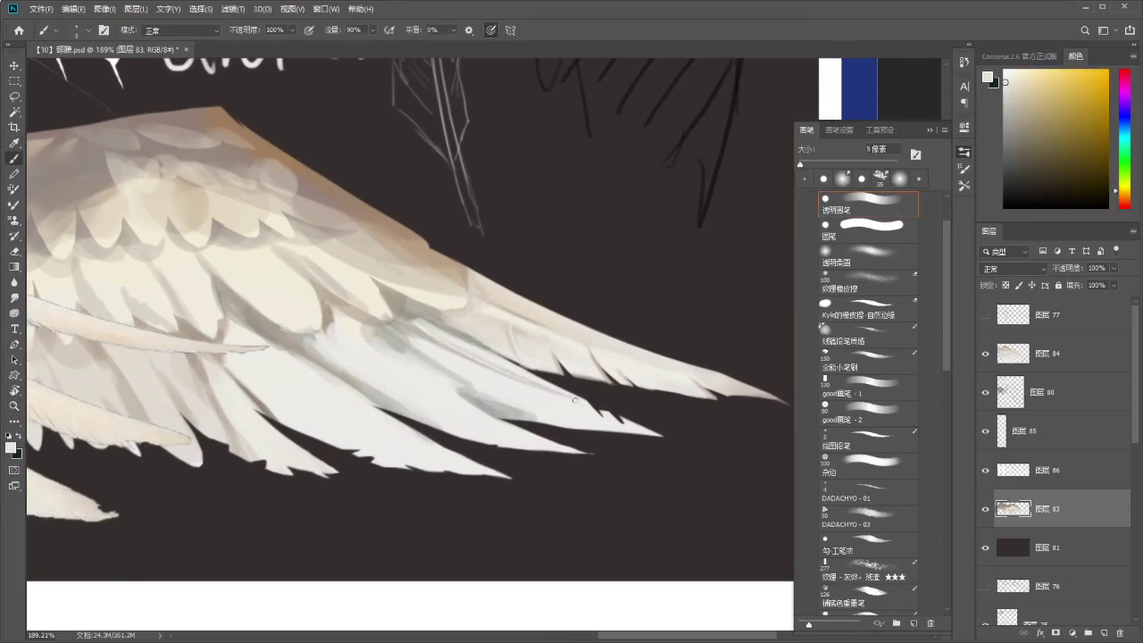
pyautogui.click(104, 9)
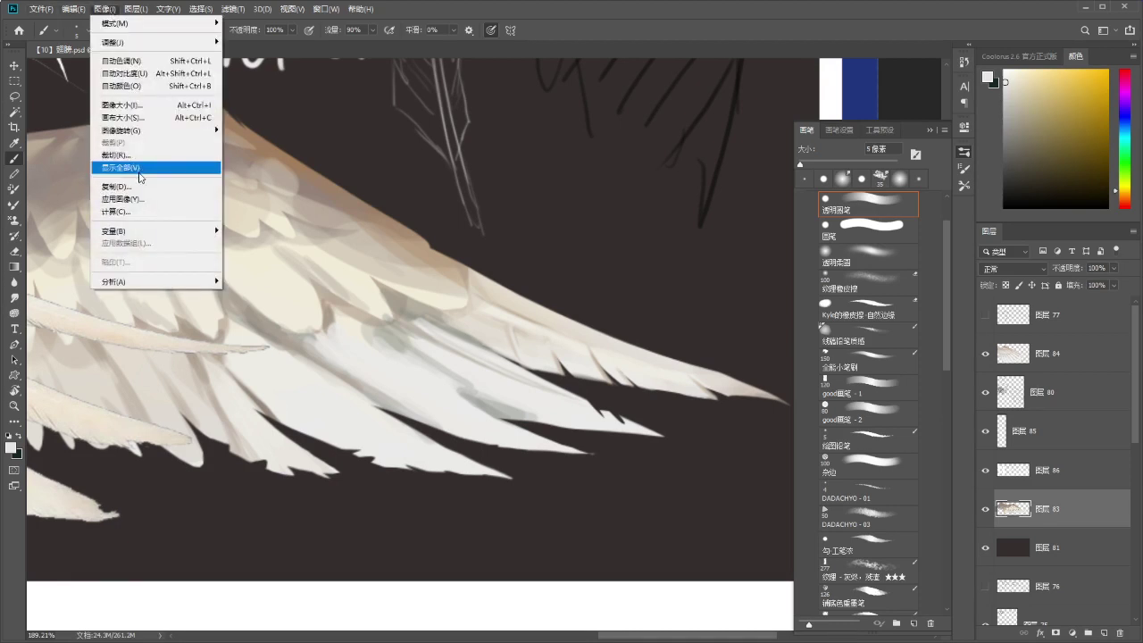
pyautogui.moveTo(79, 10)
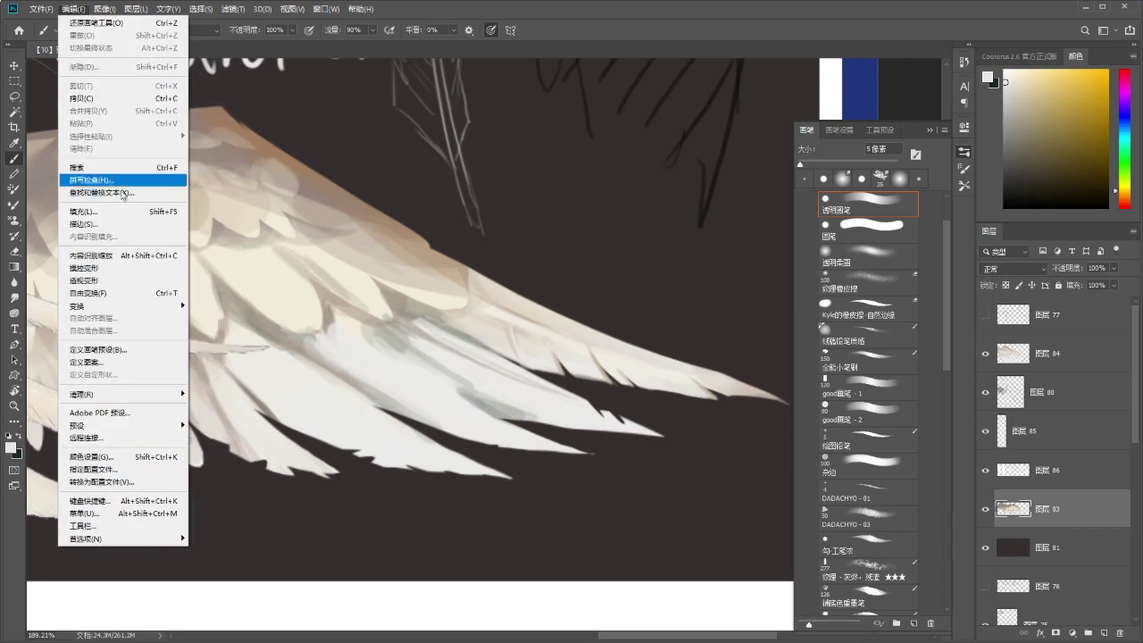
pyautogui.moveTo(224, 15)
pyautogui.click(469, 5)
# Paint a grey shadow beneath the last cream covert where the white flight feathers begin.
pyautogui.moveTo(485, 201); pyautogui.dragTo(468, 170)
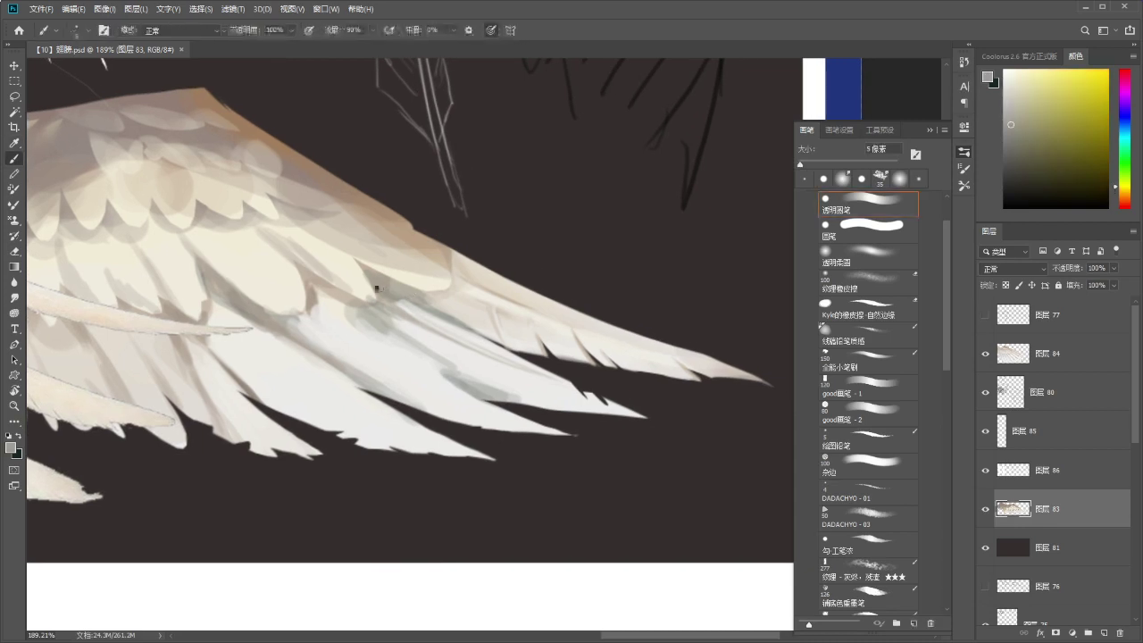
pyautogui.moveTo(377, 261); pyautogui.dragTo(387, 257)
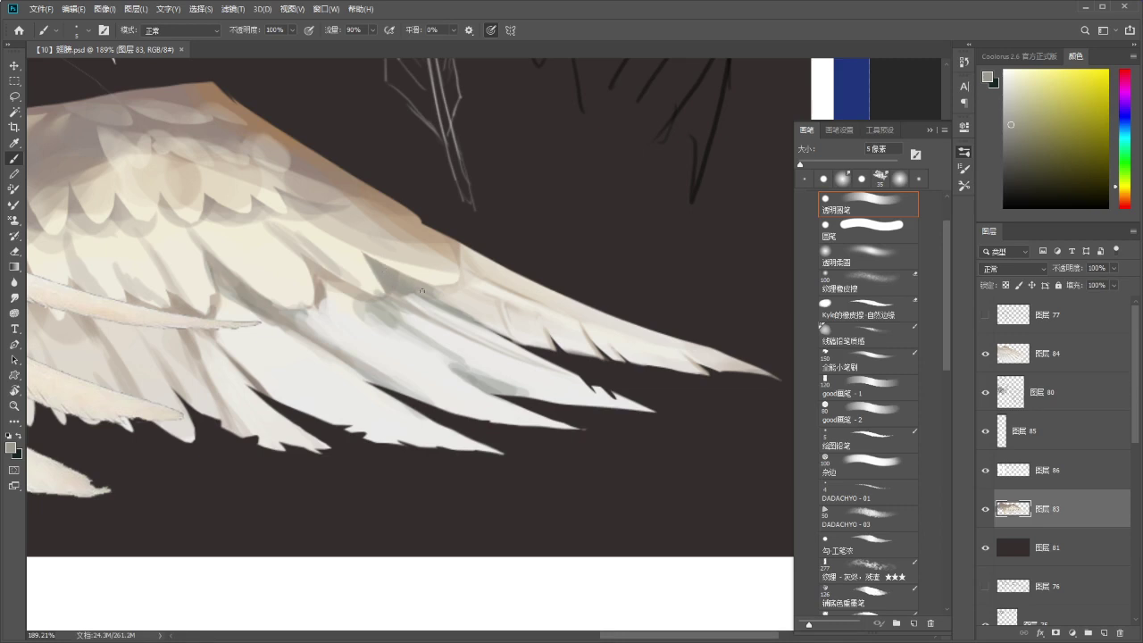
pyautogui.moveTo(480, 318); pyautogui.dragTo(406, 314)
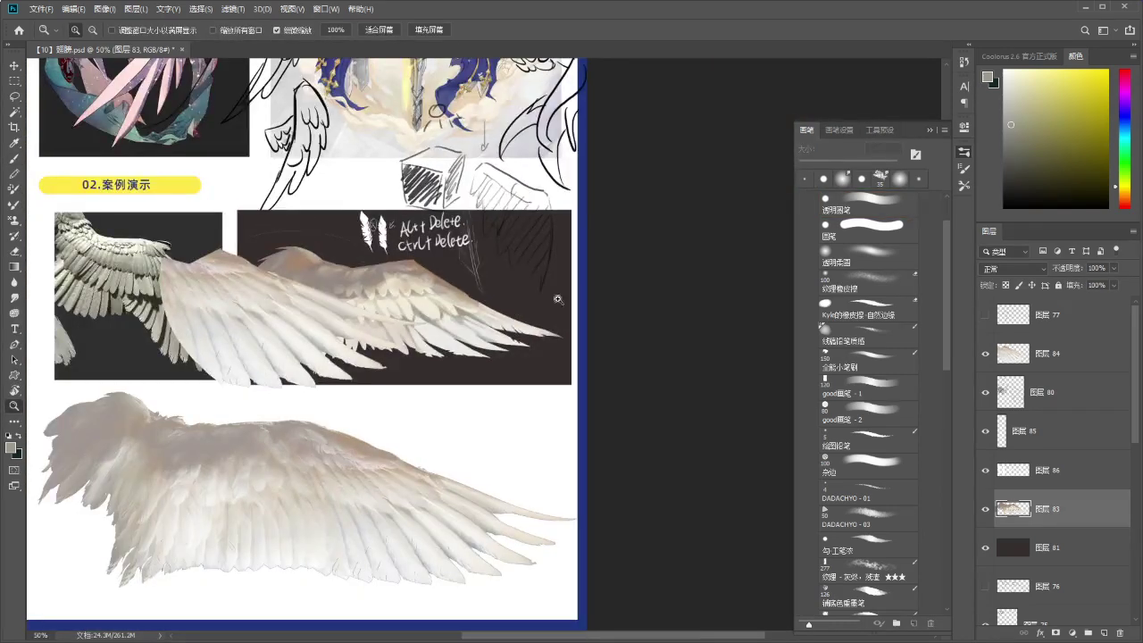
# Sample a light grey, enlarge the brush to 9 px and soften the shading at the flight feathers' base.
pyautogui.scroll(3, 509, 278)
pyautogui.moveTo(506, 372)
pyautogui.mouseDown()
pyautogui.moveTo(512, 360)
pyautogui.moveTo(482, 334)
pyautogui.moveTo(462, 353)
pyautogui.mouseUp()
pyautogui.keyDown('alt'); pyautogui.click(457, 361); pyautogui.keyUp('alt')
pyautogui.keyDown('alt'); pyautogui.click(459, 357); pyautogui.keyUp('alt')
pyautogui.press('b')
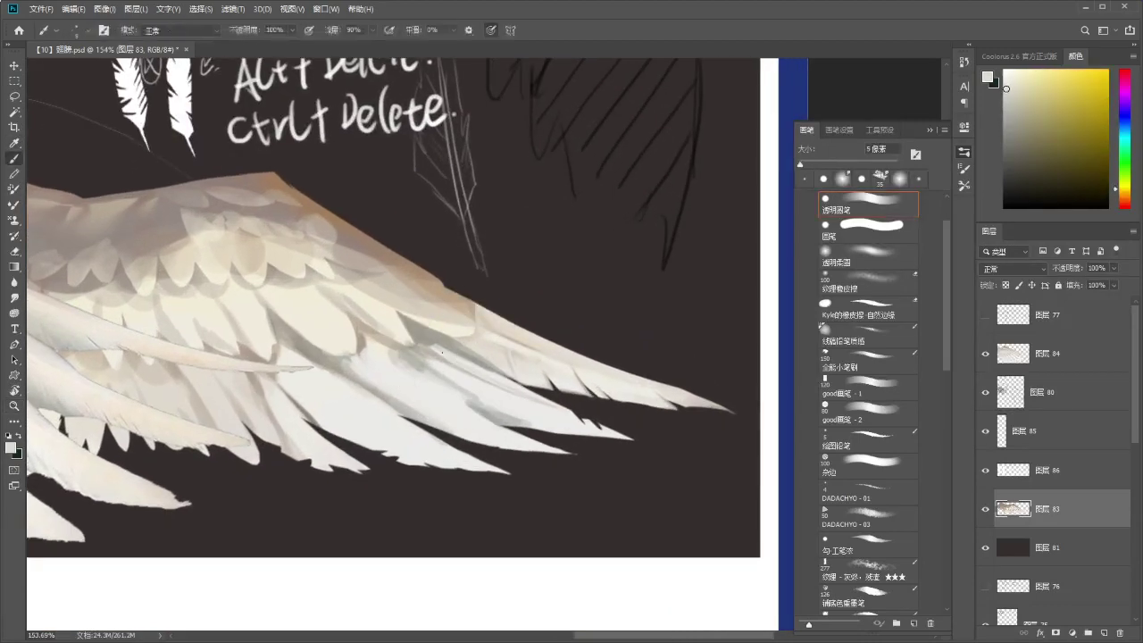
pyautogui.scroll(1, 468, 357)
pyautogui.keyDown('alt'); pyautogui.click(441, 351); pyautogui.keyUp('alt')
pyautogui.moveTo(418, 336); pyautogui.dragTo(425, 345)
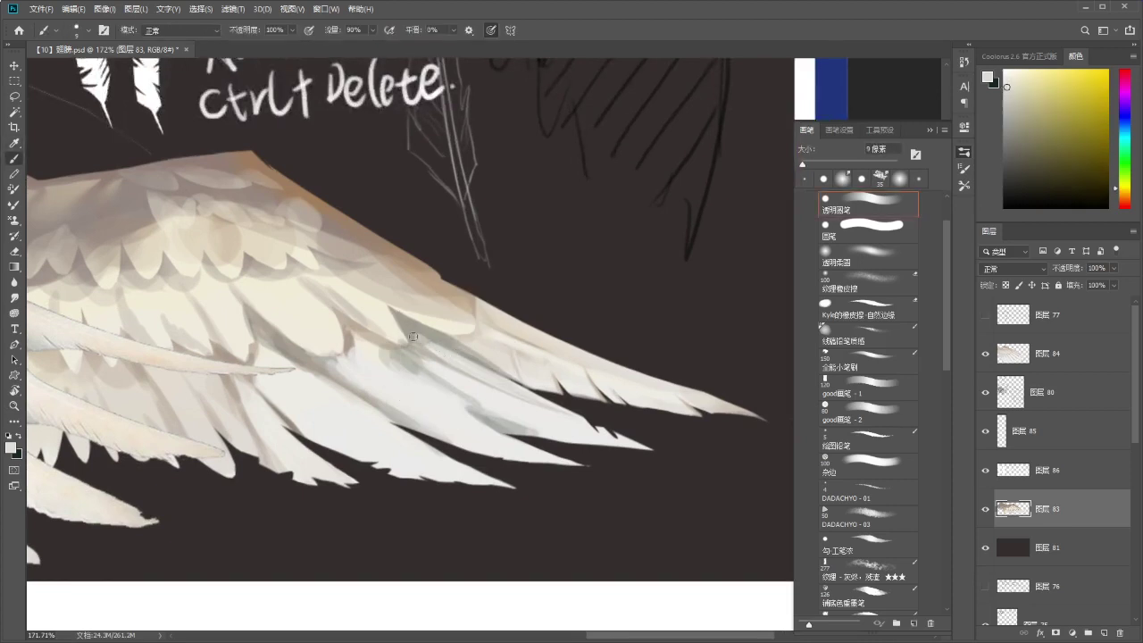
# Sample off-white and paint a long stroke from the covert edge down the white flight feather.
pyautogui.press('r')
pyautogui.moveTo(420, 301); pyautogui.dragTo(413, 267)
pyautogui.press('b')
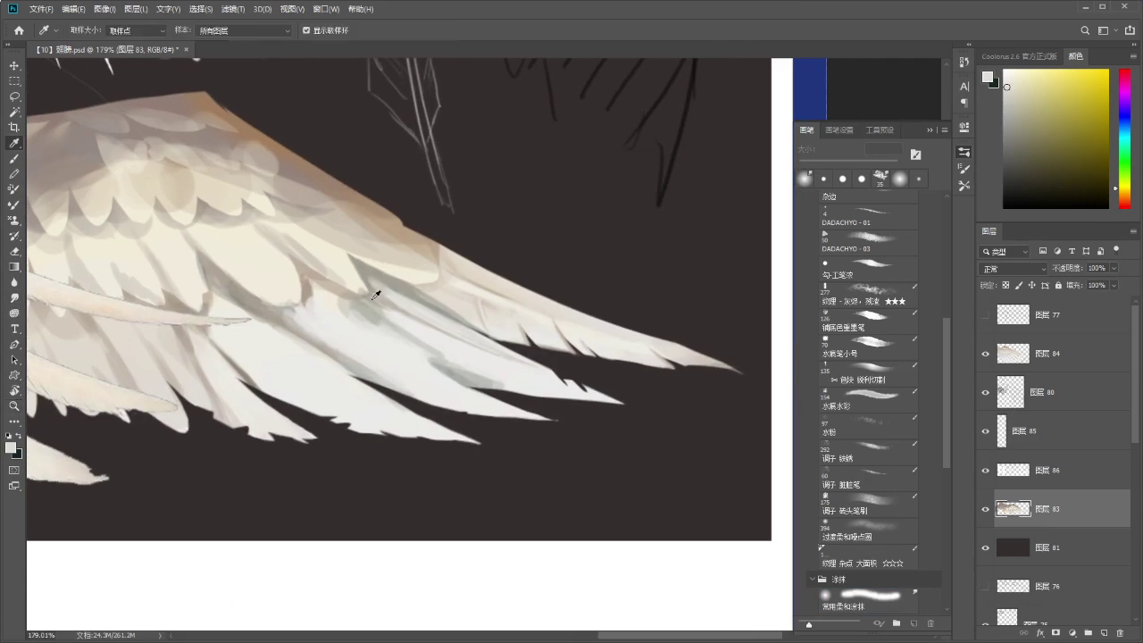
pyautogui.click(401, 314)
pyautogui.press('b')
pyautogui.moveTo(368, 301)
pyautogui.mouseDown()
pyautogui.moveTo(482, 380)
pyautogui.moveTo(495, 375)
pyautogui.mouseUp()
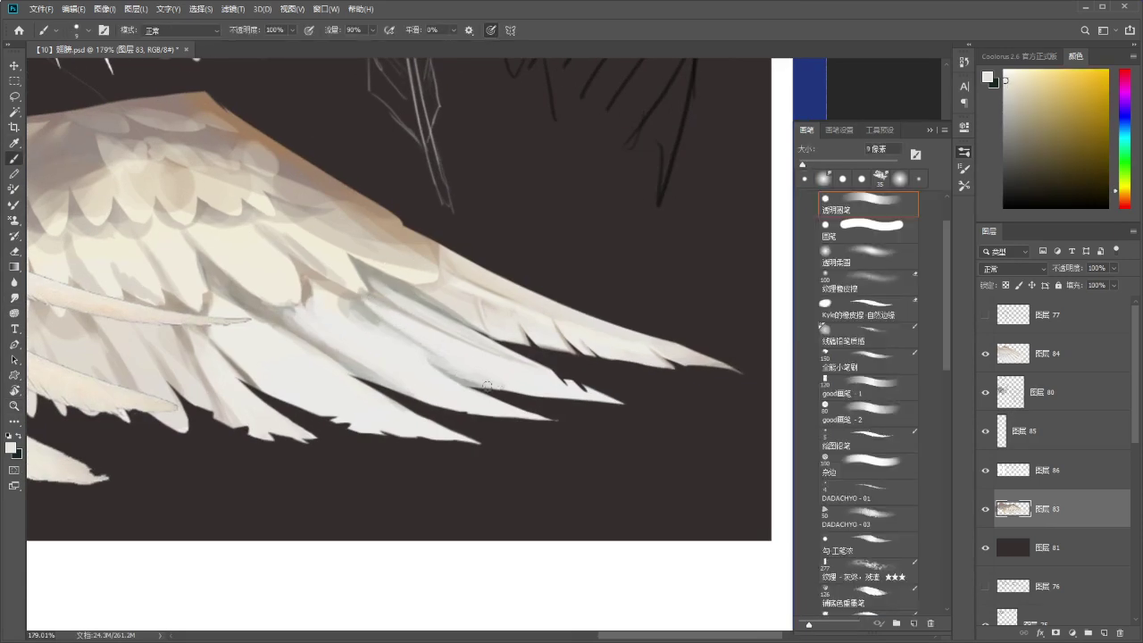
# Add a small grey accent mid-feather and paint off-white strokes toward the third flight feather's tip.
pyautogui.keyDown('alt'); pyautogui.click(460, 379); pyautogui.keyUp('alt')
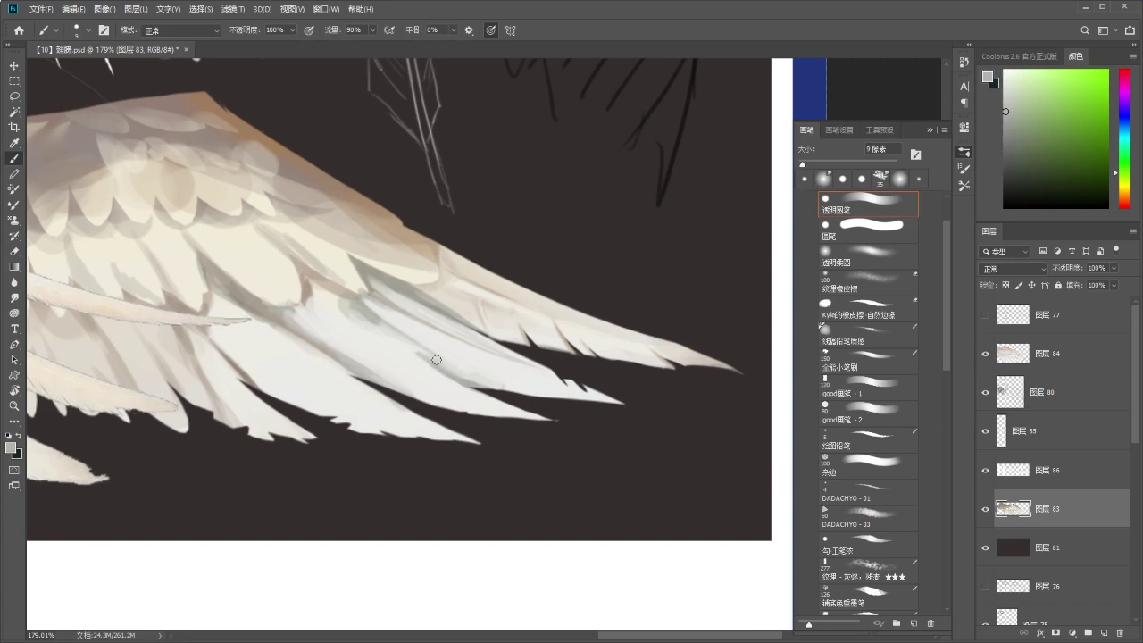
pyautogui.keyDown('alt'); pyautogui.click(429, 368); pyautogui.keyUp('alt')
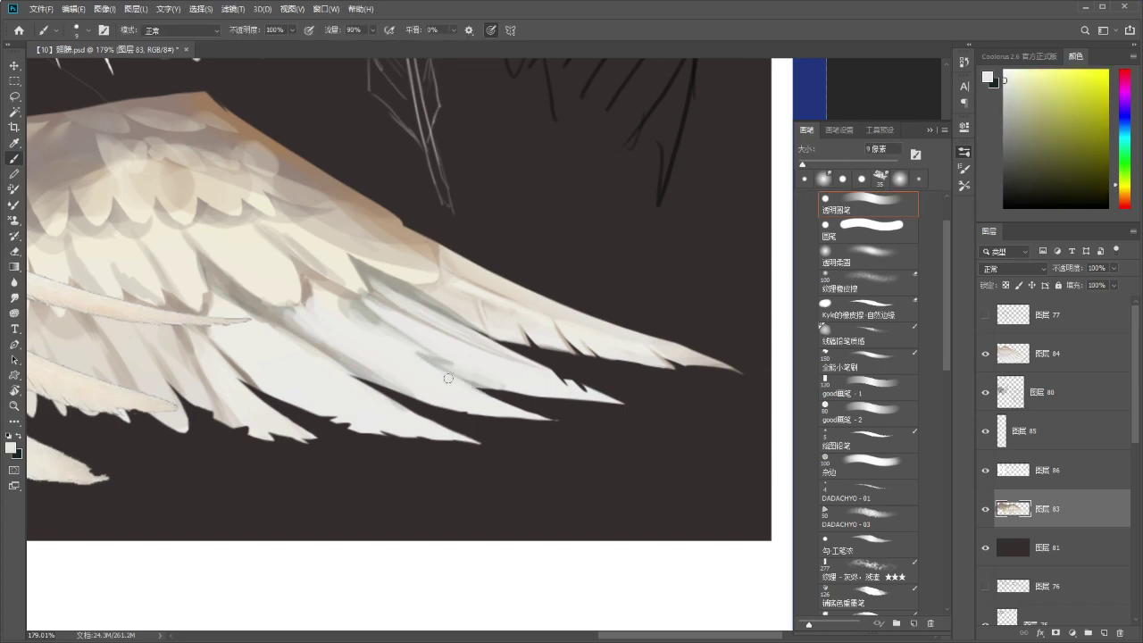
pyautogui.moveTo(420, 360); pyautogui.dragTo(511, 407)
pyautogui.moveTo(453, 380); pyautogui.dragTo(551, 418)
# Sample grey and cream tones and paint the gap between the rounded cream covert's tip and the white flight feather beside it.
pyautogui.moveTo(493, 383)
pyautogui.mouseDown()
pyautogui.moveTo(450, 373)
pyautogui.moveTo(459, 324)
pyautogui.mouseUp()
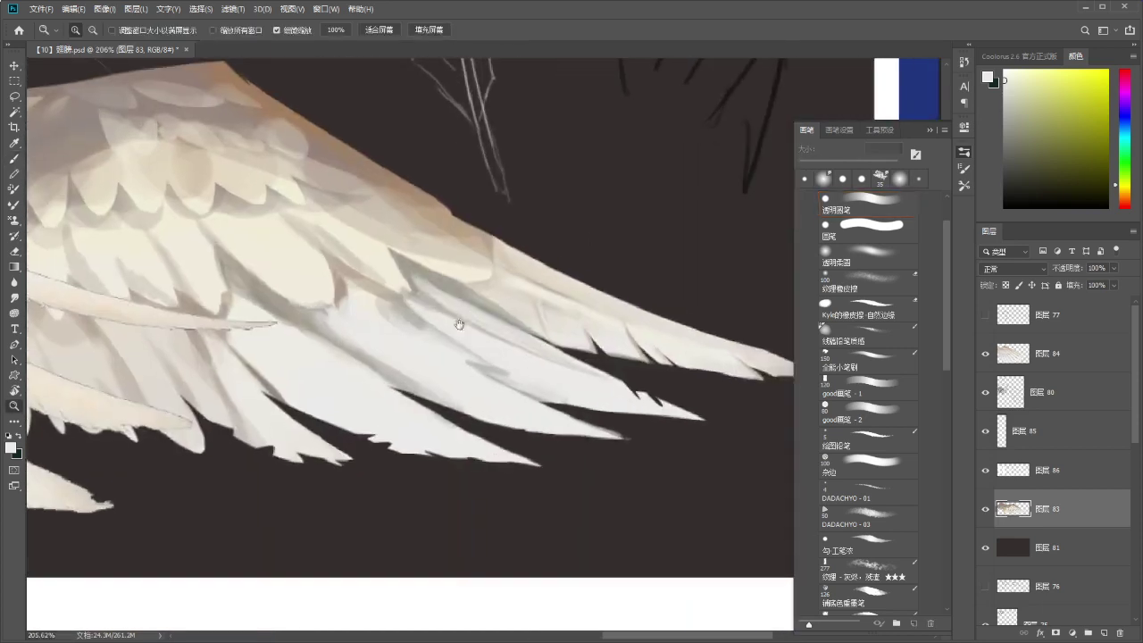
pyautogui.keyDown('alt'); pyautogui.click(378, 287); pyautogui.keyUp('alt')
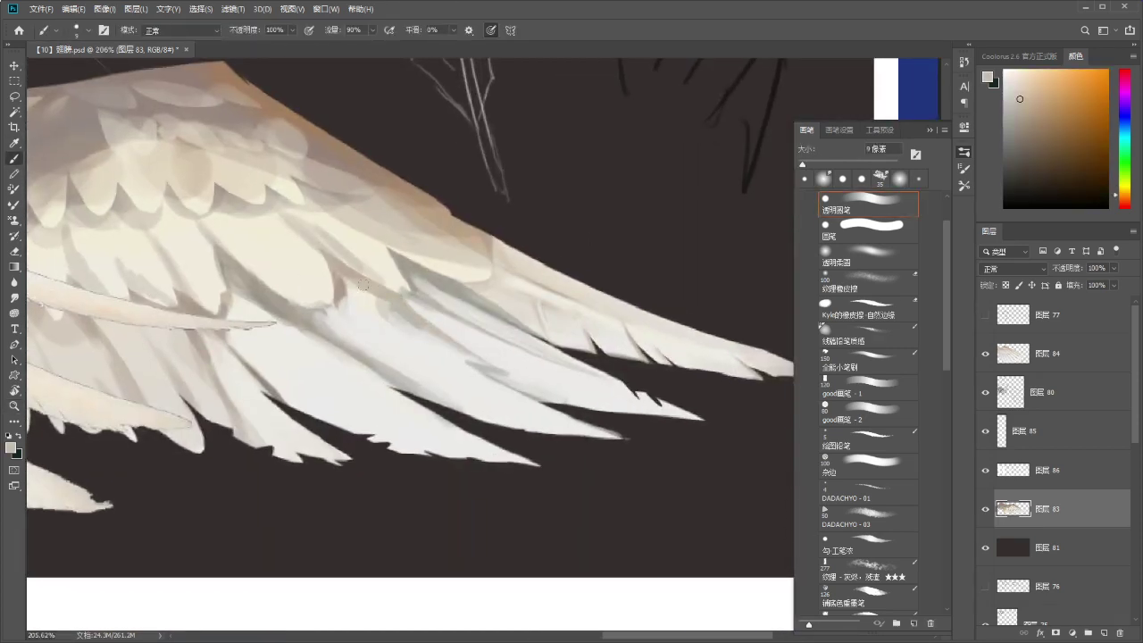
pyautogui.moveTo(347, 271); pyautogui.dragTo(351, 257)
pyautogui.keyDown('alt'); pyautogui.click(345, 275); pyautogui.keyUp('alt')
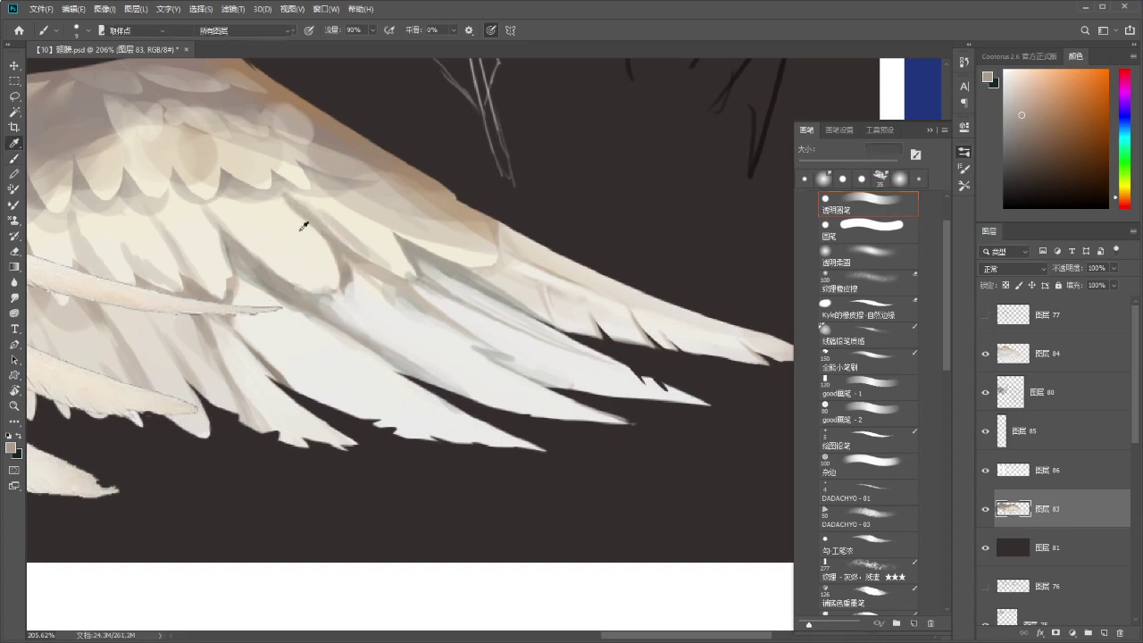
pyautogui.keyDown('alt'); pyautogui.click(299, 230); pyautogui.keyUp('alt')
pyautogui.moveTo(344, 264); pyautogui.dragTo(350, 246)
pyautogui.keyDown('alt'); pyautogui.click(361, 266); pyautogui.keyUp('alt')
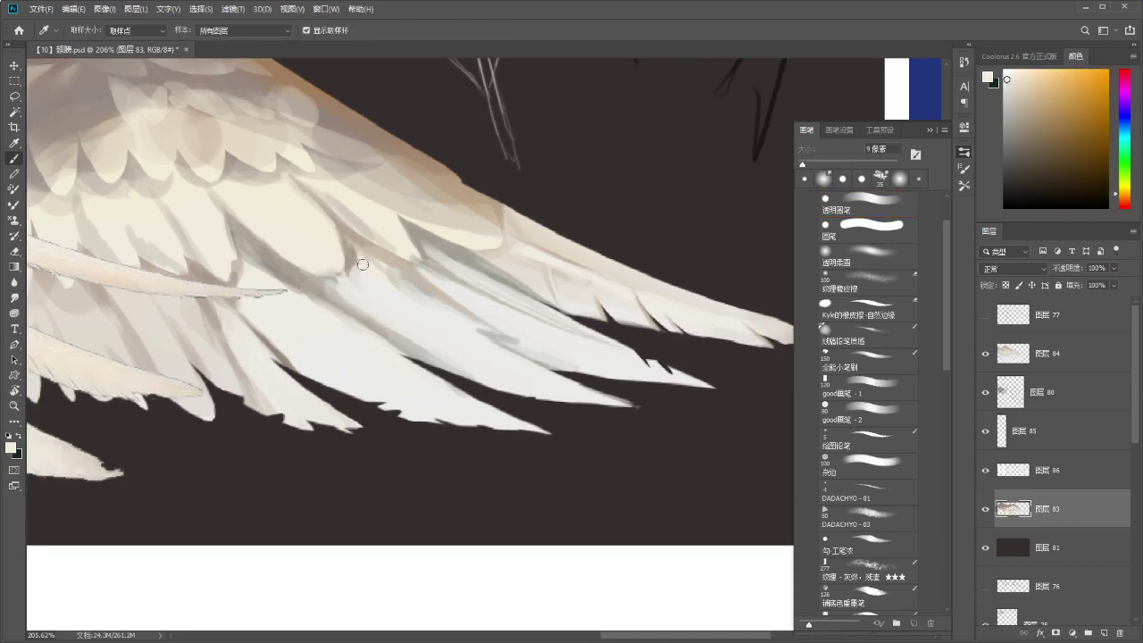
# Sample beige-grey and off-white and blend short strokes into the white flight feather's base beside the covert's tip.
pyautogui.press('r')
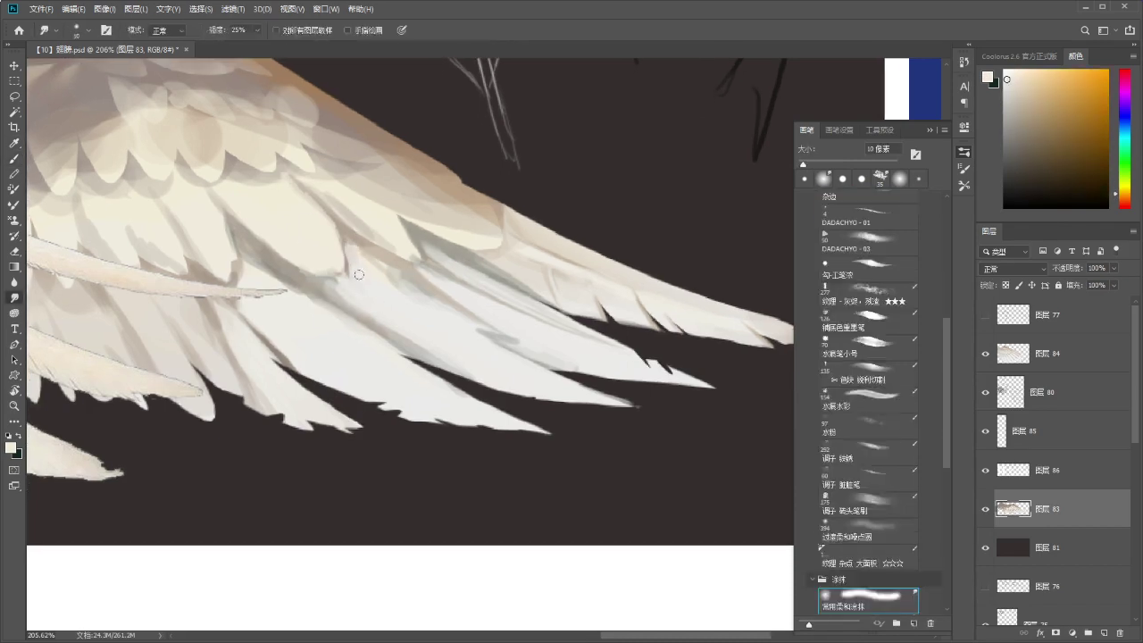
pyautogui.press('b')
pyautogui.keyDown('alt'); pyautogui.click(348, 264); pyautogui.keyUp('alt')
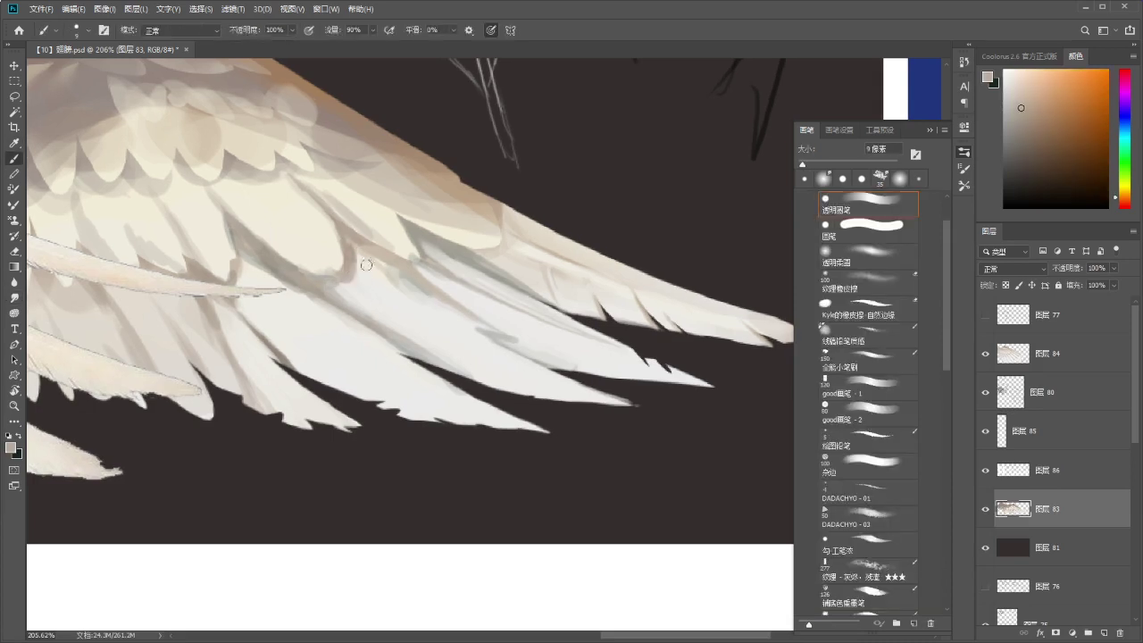
pyautogui.keyDown('alt'); pyautogui.click(354, 258); pyautogui.keyUp('alt')
pyautogui.moveTo(366, 267); pyautogui.dragTo(365, 260)
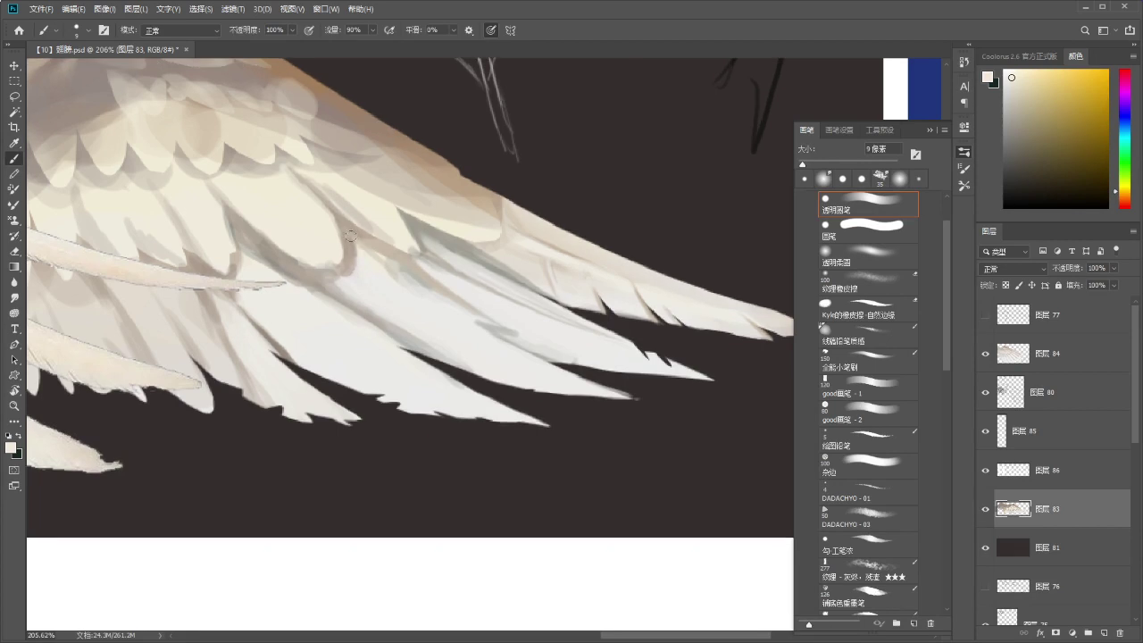
pyautogui.moveTo(347, 238); pyautogui.dragTo(354, 246)
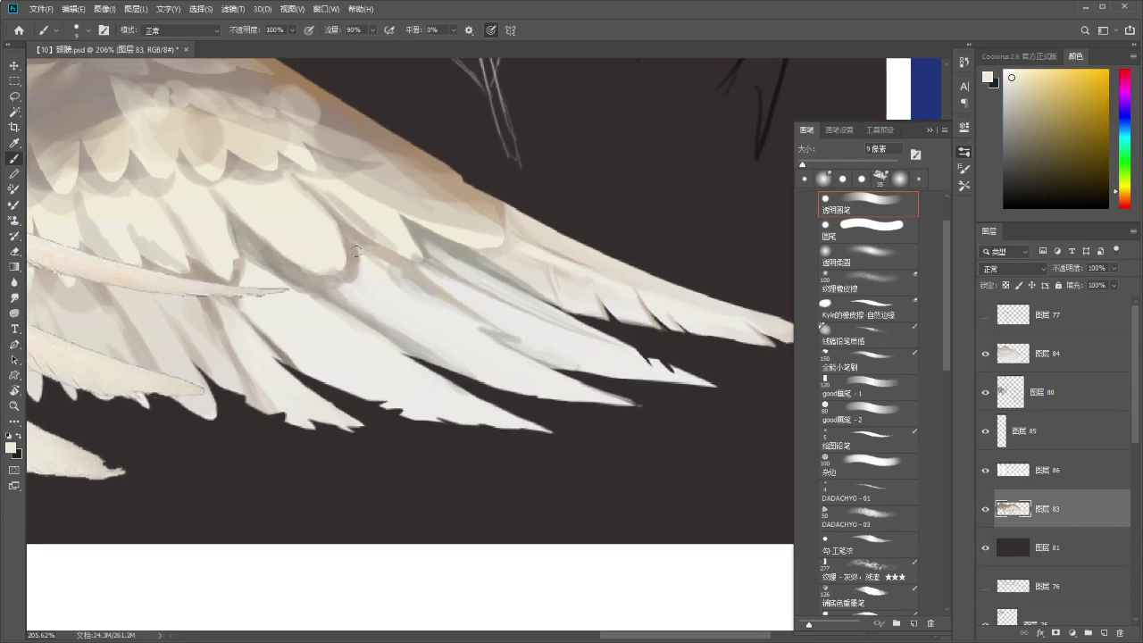
# Sample taupe tones and deepen the shadow beneath the rounded cream covert's tip and lower edge.
pyautogui.keyDown('alt'); pyautogui.click(357, 255); pyautogui.keyUp('alt')
pyautogui.moveTo(352, 283); pyautogui.dragTo(347, 285)
pyautogui.keyDown('alt'); pyautogui.click(345, 251); pyautogui.keyUp('alt')
pyautogui.keyDown('alt'); pyautogui.click(291, 259); pyautogui.keyUp('alt')
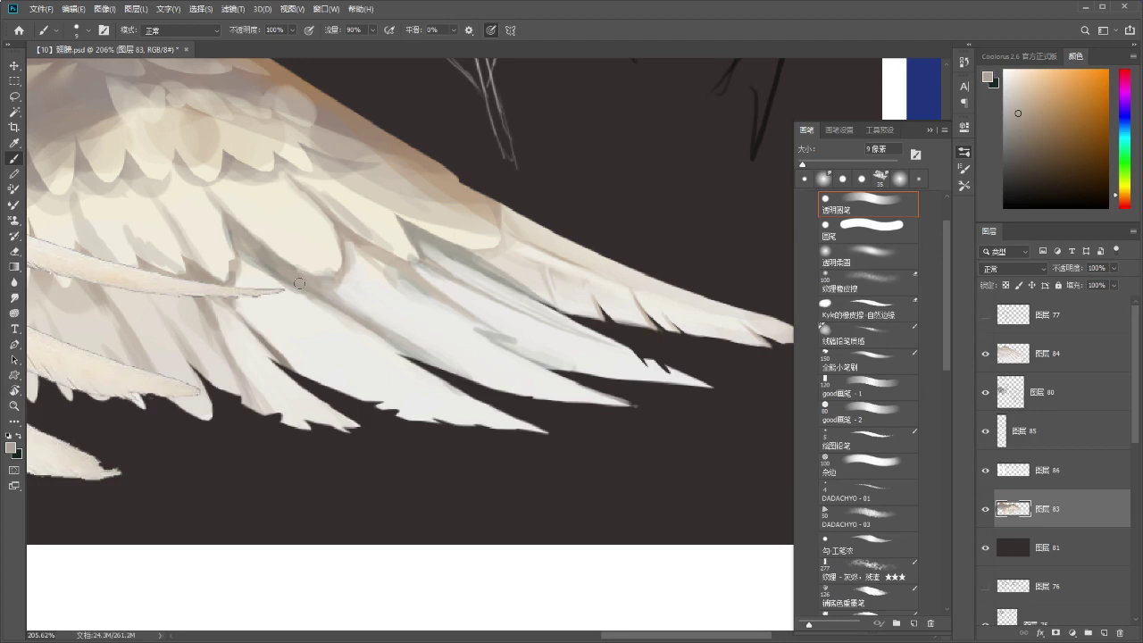
pyautogui.moveTo(298, 263); pyautogui.dragTo(297, 260)
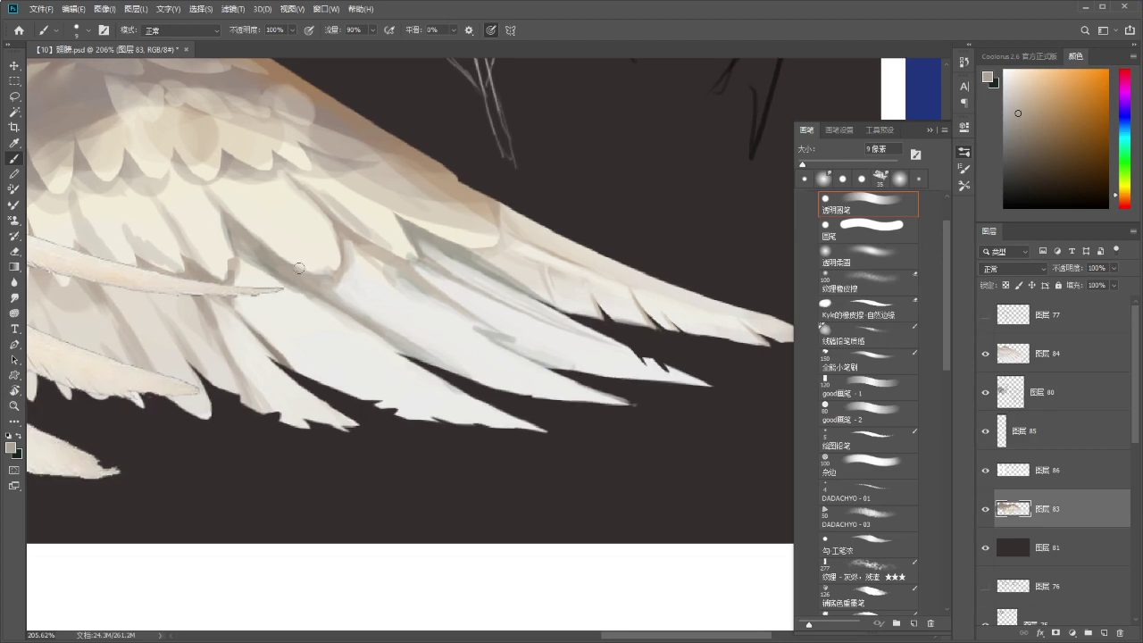
# Sample off-white and taupe and paint a tapered shading line down the white flight feather below the covert.
pyautogui.keyDown('alt'); pyautogui.click(254, 265); pyautogui.keyUp('alt')
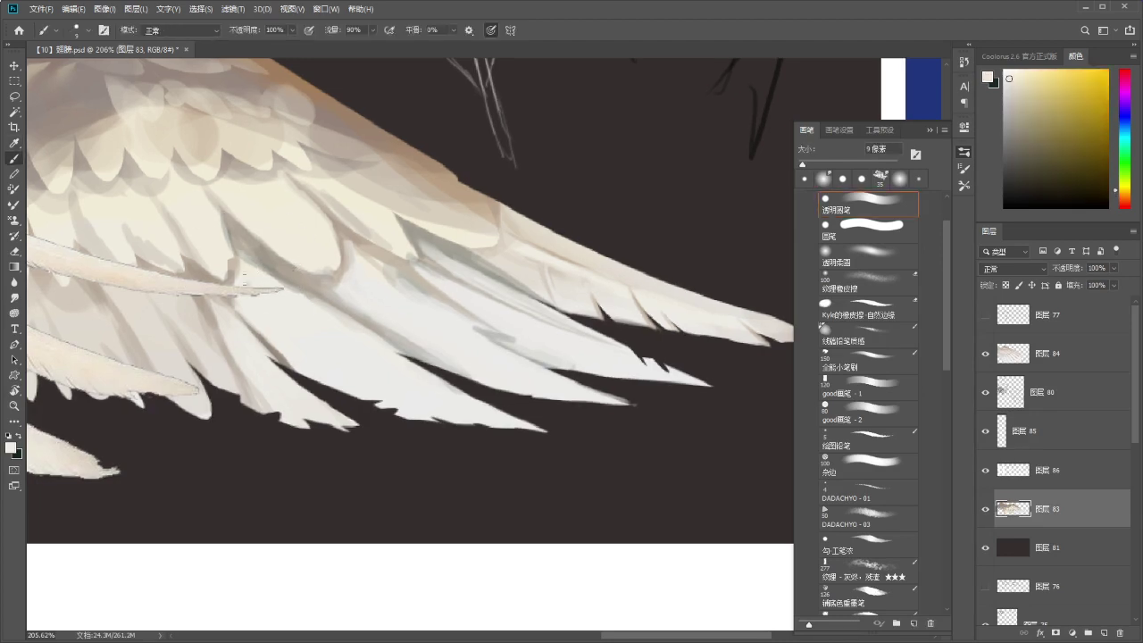
pyautogui.moveTo(248, 268); pyautogui.dragTo(244, 254)
pyautogui.hotkey('ctrl', 'z')
pyautogui.moveTo(249, 258)
pyautogui.mouseDown()
pyautogui.moveTo(318, 301)
pyautogui.moveTo(310, 299)
pyautogui.moveTo(327, 282)
pyautogui.moveTo(318, 296)
pyautogui.moveTo(382, 331)
pyautogui.mouseUp()
pyautogui.keyDown('alt'); pyautogui.click(307, 288); pyautogui.keyUp('alt')
pyautogui.hotkey('ctrl', 'z')
pyautogui.moveTo(318, 309)
pyautogui.mouseDown()
pyautogui.moveTo(349, 311)
pyautogui.moveTo(364, 329)
pyautogui.mouseUp()
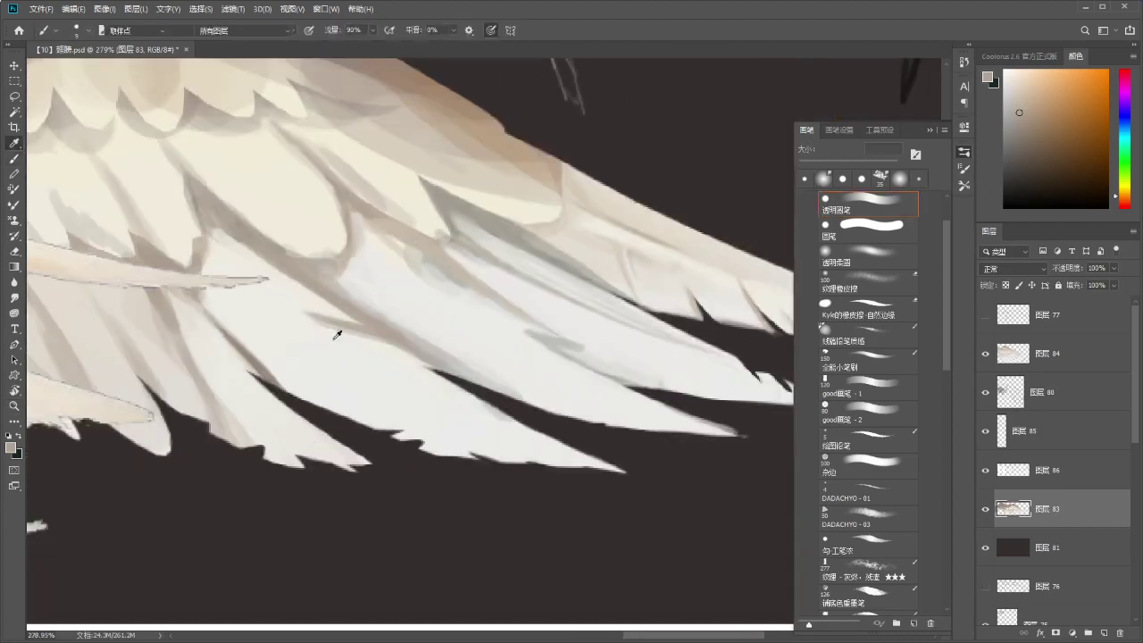
# Sample light and grey tones and paint fine streaks from the same flight feather's base toward its middle.
pyautogui.keyDown('alt'); pyautogui.click(328, 334); pyautogui.keyUp('alt')
pyautogui.moveTo(366, 307); pyautogui.dragTo(362, 304)
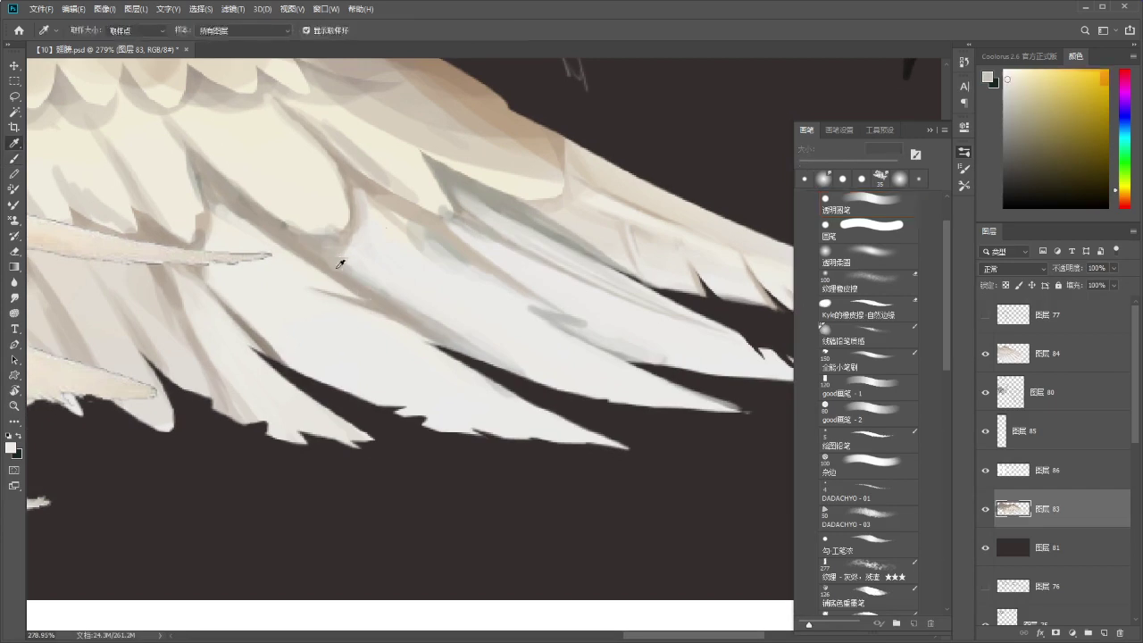
pyautogui.keyDown('alt'); pyautogui.click(333, 275); pyautogui.keyUp('alt')
pyautogui.moveTo(215, 222); pyautogui.dragTo(325, 310)
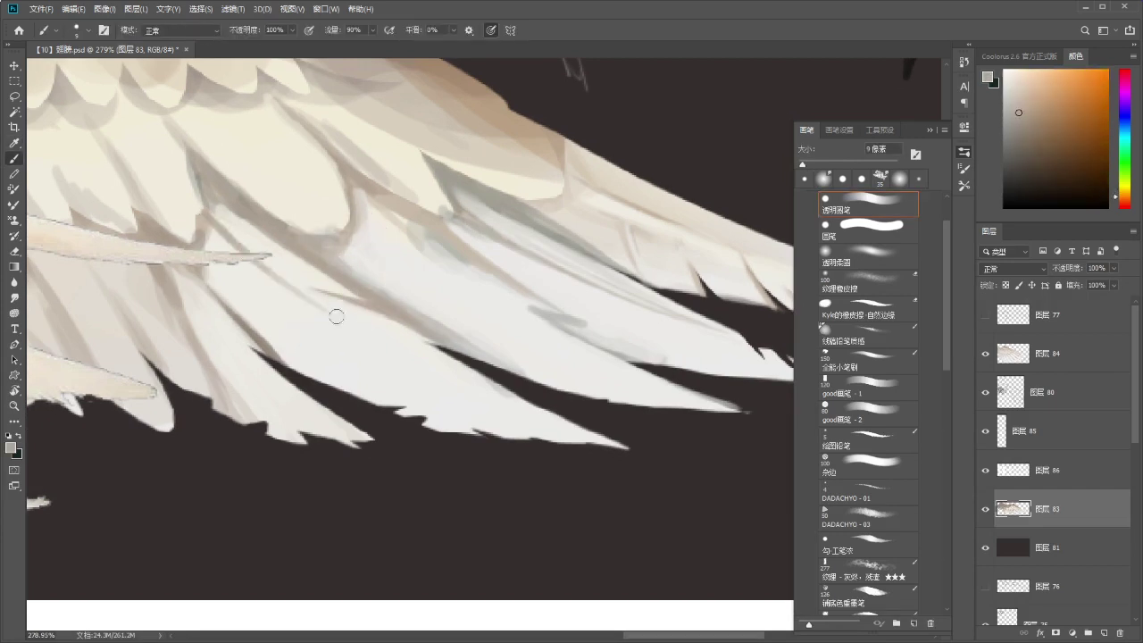
pyautogui.moveTo(372, 340); pyautogui.dragTo(308, 328)
# Remove the overlapping curved cream feathers on layer 图层 84 and reselect the wing layer 图层 83.
pyautogui.keyDown('ctrl'); pyautogui.click(225, 280); pyautogui.keyUp('ctrl')
pyautogui.hotkey('ctrl', 'e')
pyautogui.moveTo(254, 217); pyautogui.dragTo(319, 284)
pyautogui.keyDown('ctrl'); pyautogui.click(277, 269); pyautogui.keyUp('ctrl')
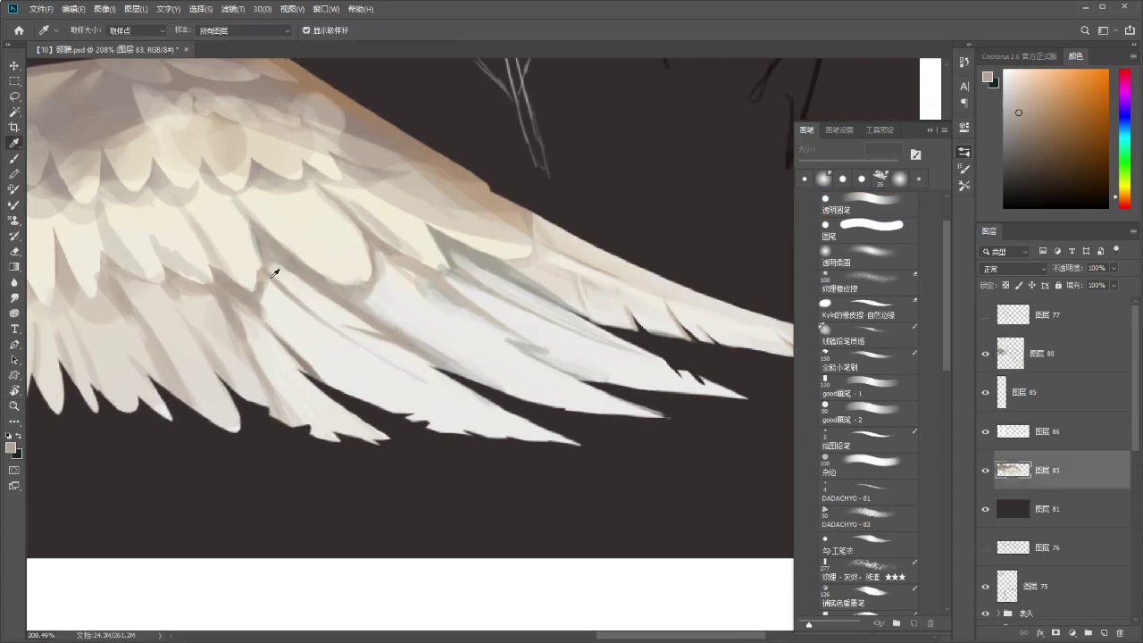
# Sample beige tones and paint soft shading streaks over the bases of the white flight feathers.
pyautogui.press('b')
pyautogui.keyDown('alt'); pyautogui.click(270, 260); pyautogui.keyUp('alt')
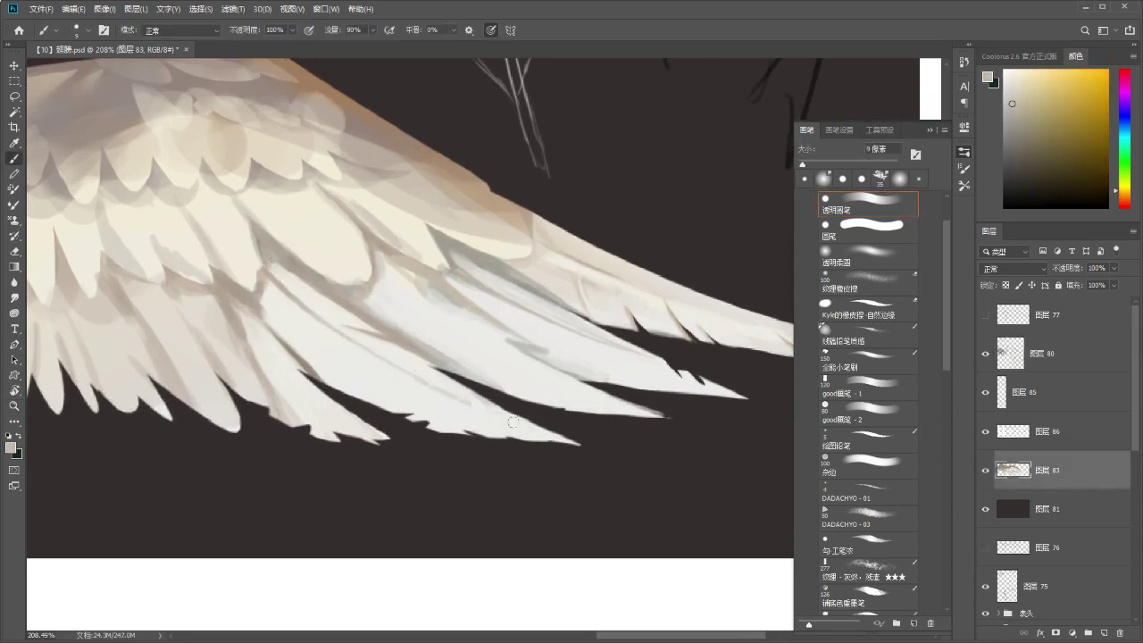
pyautogui.press('i')
pyautogui.click(373, 278)
pyautogui.press('b')
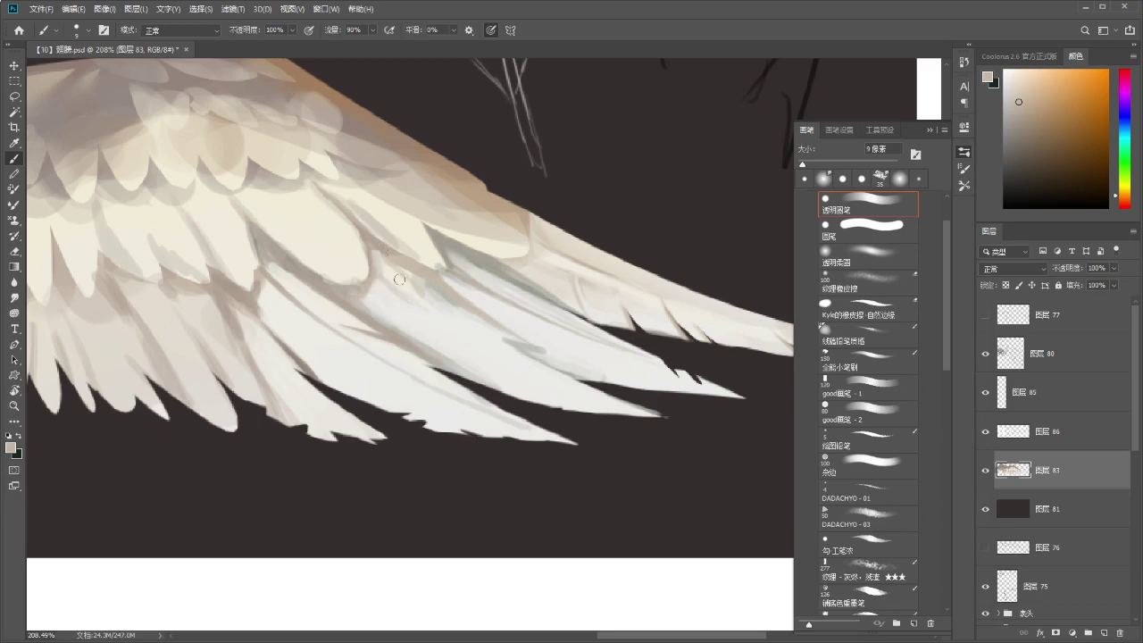
pyautogui.moveTo(400, 290)
pyautogui.mouseDown()
pyautogui.moveTo(535, 377)
pyautogui.moveTo(384, 376)
pyautogui.mouseUp()
# Lasso a narrow sliver beneath the rounded cream covert, along the upper edge of the white flight feather's base.
pyautogui.press('z')
pyautogui.moveTo(500, 357); pyautogui.dragTo(523, 346)
pyautogui.moveTo(431, 323); pyautogui.dragTo(474, 349)
pyautogui.moveTo(474, 349)
pyautogui.mouseDown()
pyautogui.moveTo(442, 309)
pyautogui.moveTo(398, 316)
pyautogui.mouseUp()
pyautogui.press('b')
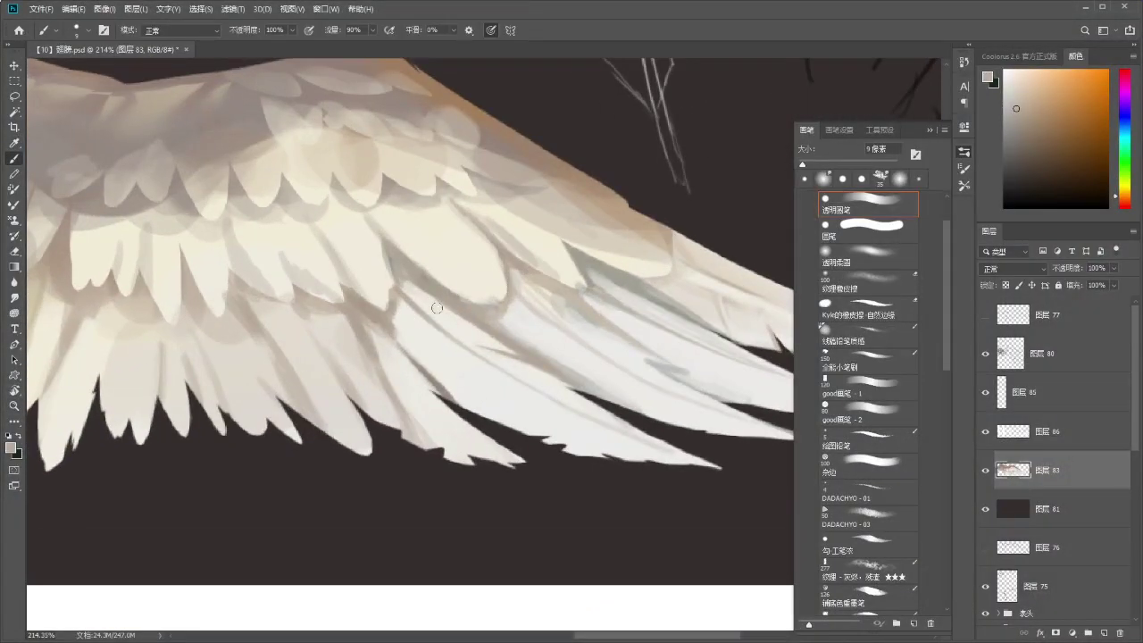
pyautogui.press('l')
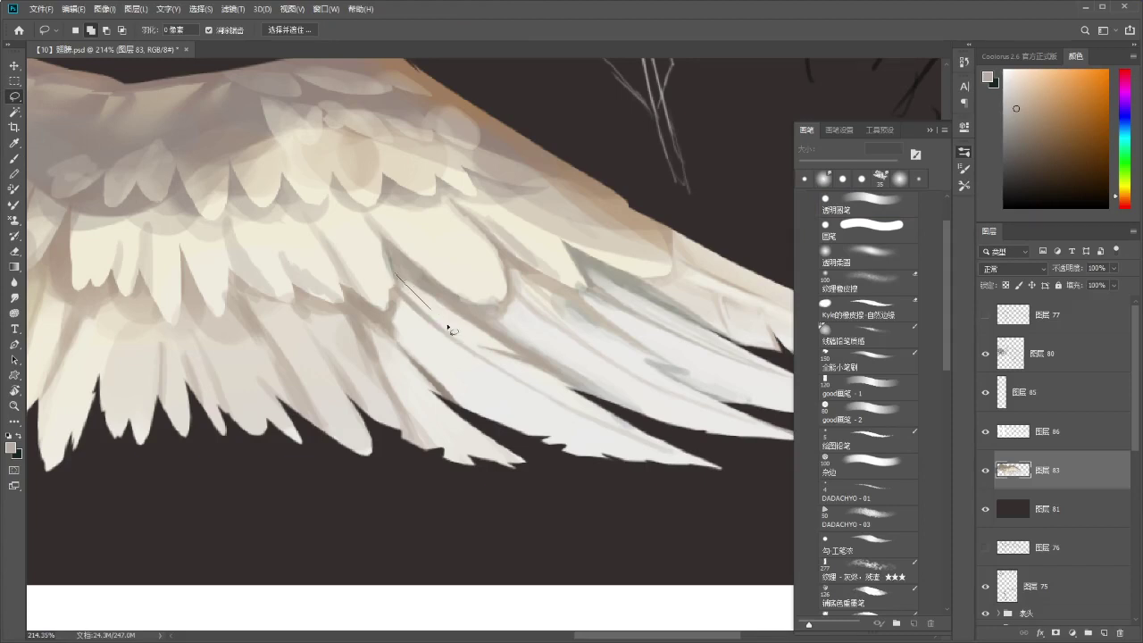
pyautogui.moveTo(396, 275); pyautogui.dragTo(455, 338)
pyautogui.moveTo(406, 290)
pyautogui.mouseDown()
pyautogui.moveTo(470, 342)
pyautogui.moveTo(505, 342)
pyautogui.mouseUp()
# Shade the selected sliver with a sampled grey-taupe gradient from the covert side and deselect it.
pyautogui.press('g')
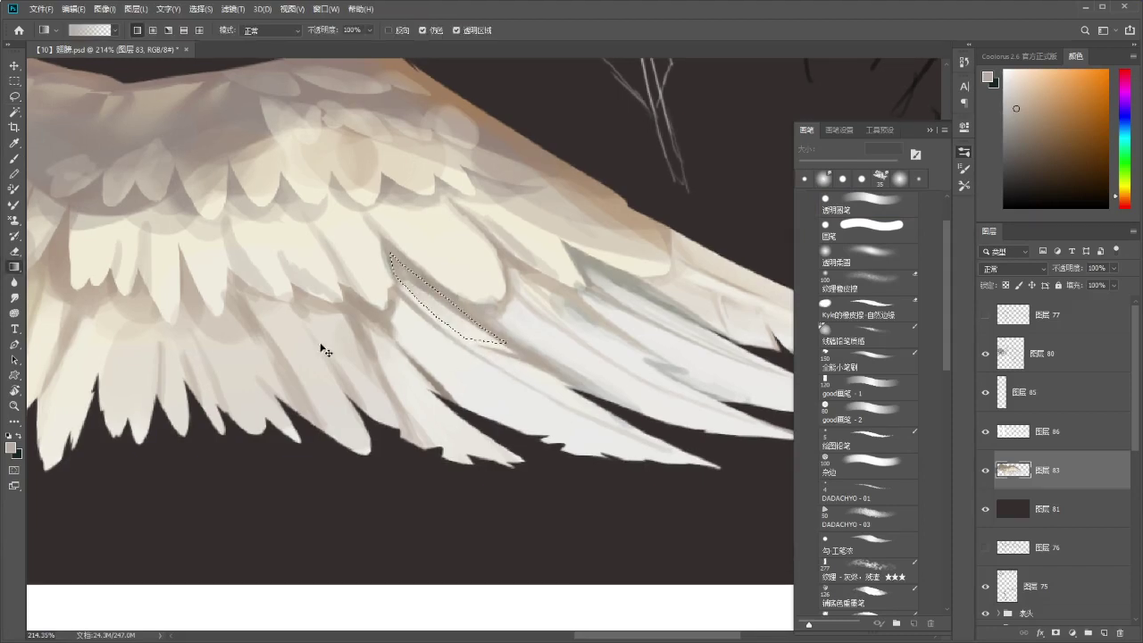
pyautogui.moveTo(478, 296); pyautogui.dragTo(425, 333)
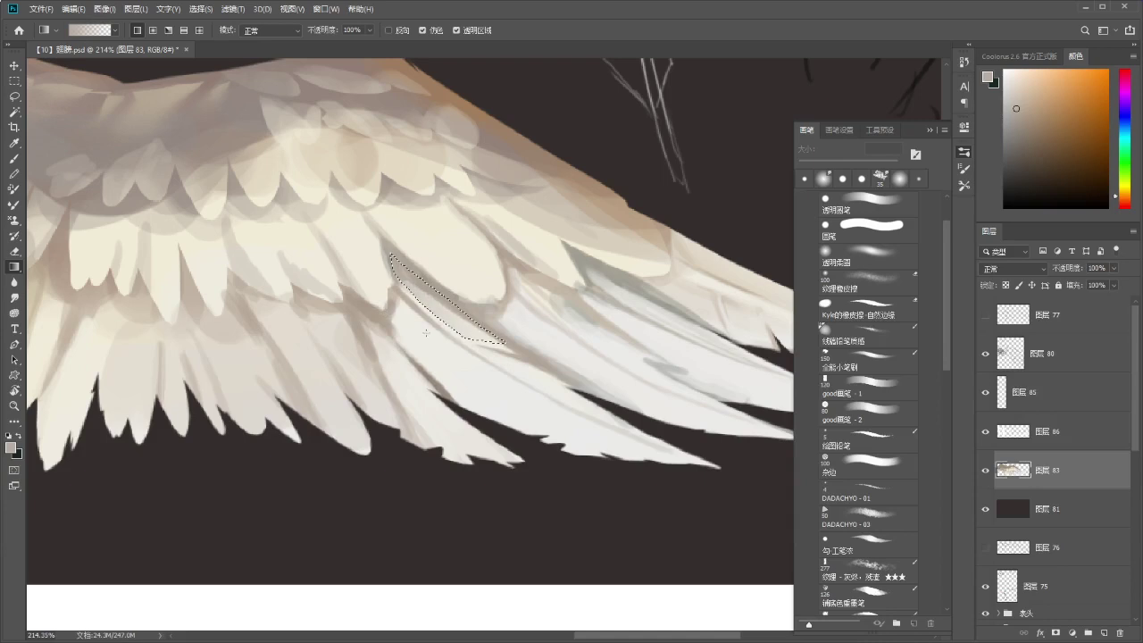
pyautogui.press('b')
pyautogui.keyDown('alt'); pyautogui.click(471, 312); pyautogui.keyUp('alt')
pyautogui.press('g')
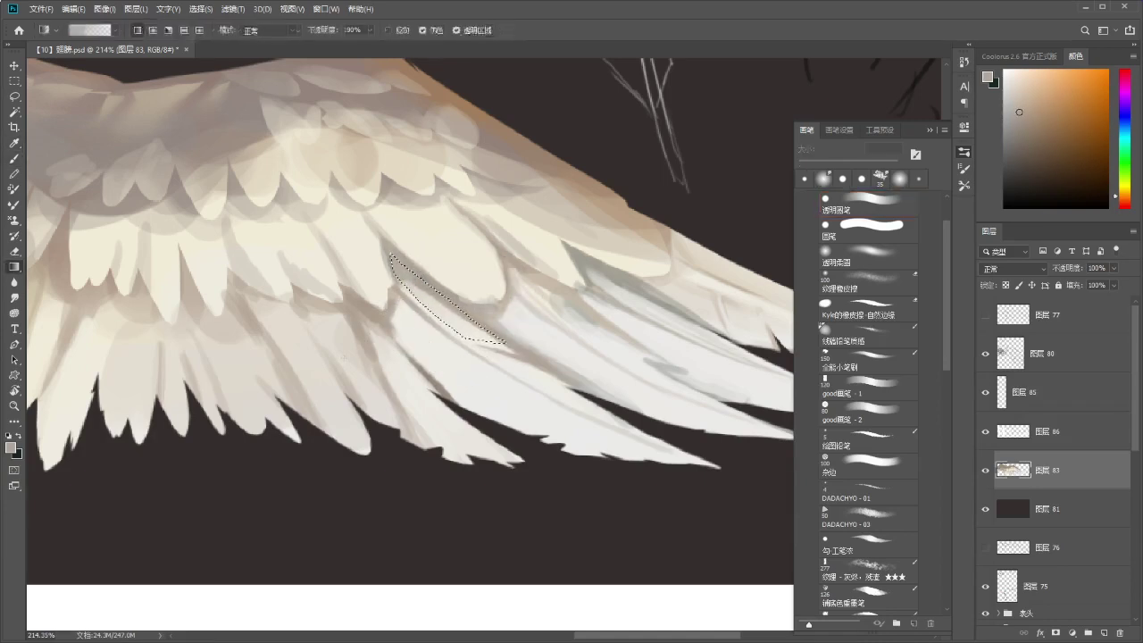
pyautogui.moveTo(435, 313); pyautogui.dragTo(329, 293)
pyautogui.hotkey('ctrl', 'd')
# Paint taupe shading strokes along the white flight feather's upper edge toward its tip.
pyautogui.press('z')
pyautogui.press('b')
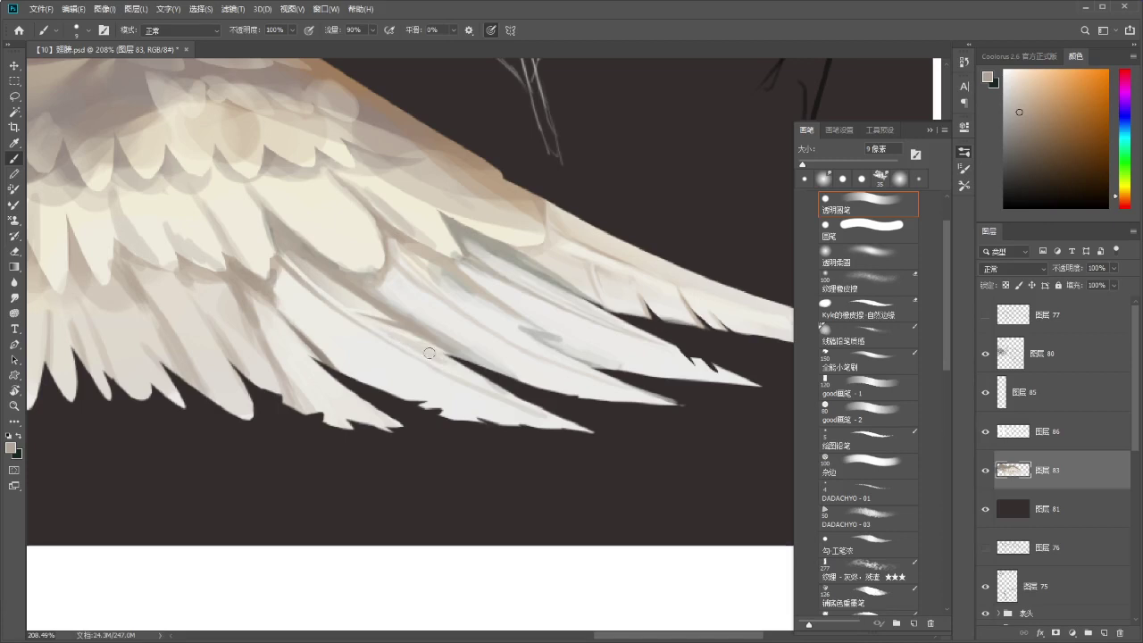
pyautogui.moveTo(476, 381); pyautogui.dragTo(521, 400)
pyautogui.moveTo(426, 355); pyautogui.dragTo(456, 358)
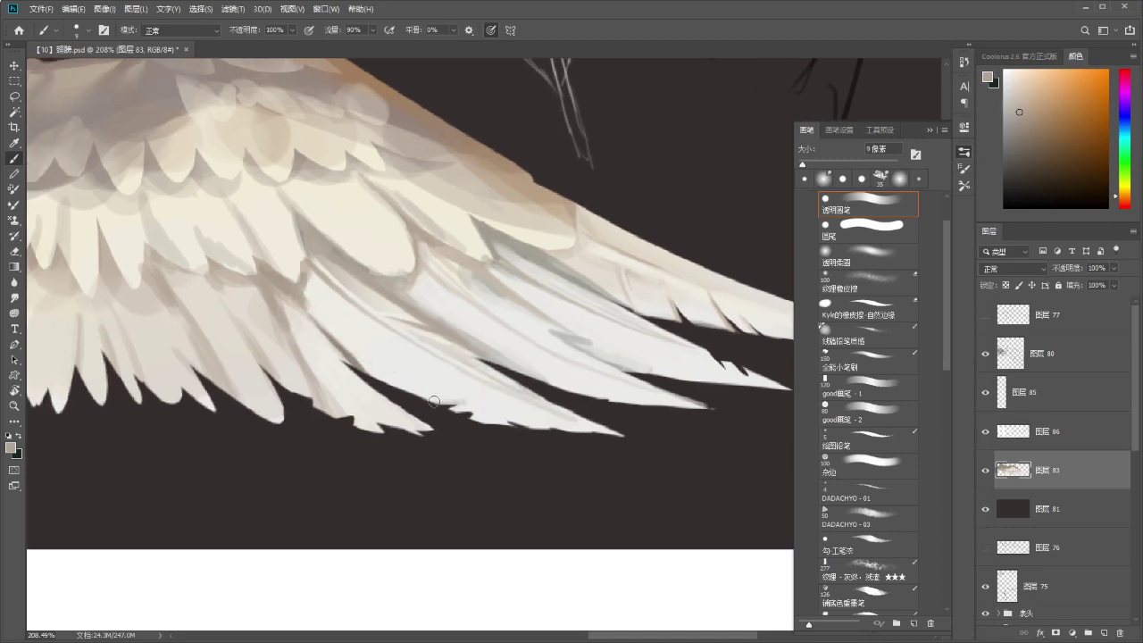
# Lasso a wedge in the white flight feather's lower edge and delete it to cut a notch.
pyautogui.moveTo(490, 384)
pyautogui.mouseDown()
pyautogui.moveTo(453, 396)
pyautogui.moveTo(522, 386)
pyautogui.moveTo(447, 399)
pyautogui.mouseUp()
pyautogui.press('l')
pyautogui.press('Delete')
pyautogui.hotkey('ctrl', 'd')
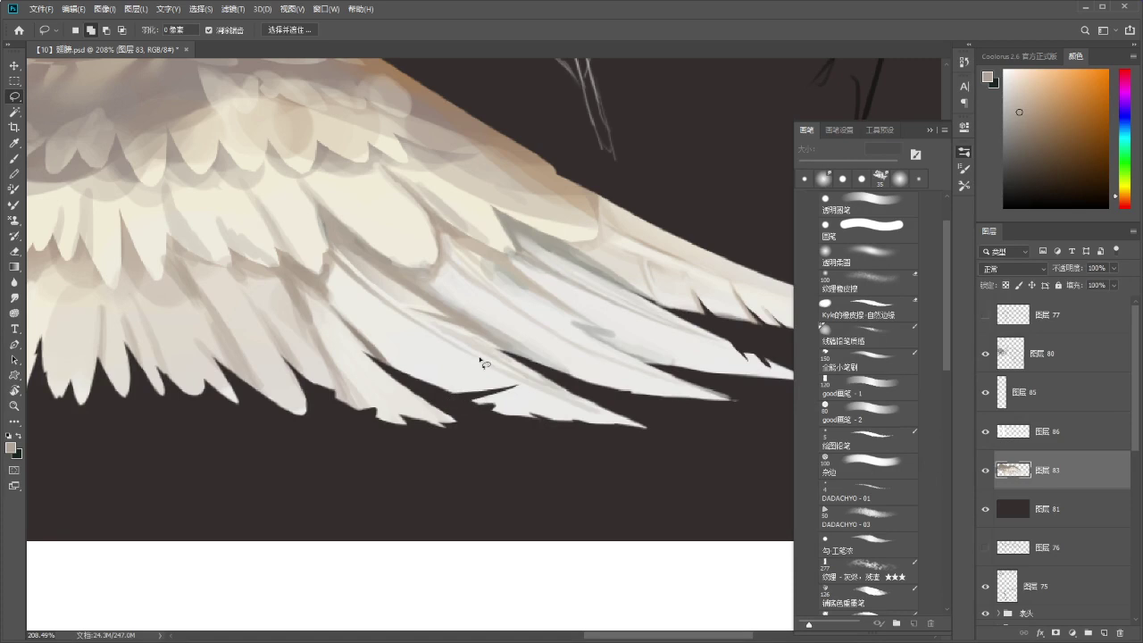
pyautogui.moveTo(521, 379); pyautogui.dragTo(528, 367)
pyautogui.press('b')
pyautogui.hotkey('ctrl', 'z')
pyautogui.moveTo(461, 380)
pyautogui.mouseDown()
pyautogui.moveTo(523, 373)
pyautogui.moveTo(475, 379)
pyautogui.moveTo(517, 393)
pyautogui.moveTo(489, 403)
pyautogui.mouseUp()
pyautogui.hotkey('ctrl', 'z')
pyautogui.hotkey('ctrl', 'z')
pyautogui.hotkey('ctrl', 'z')
# Cut an additional small notch beside the first one in the white flight feather's lower edge.
pyautogui.press('l')
pyautogui.press('Return')
pyautogui.press('b')
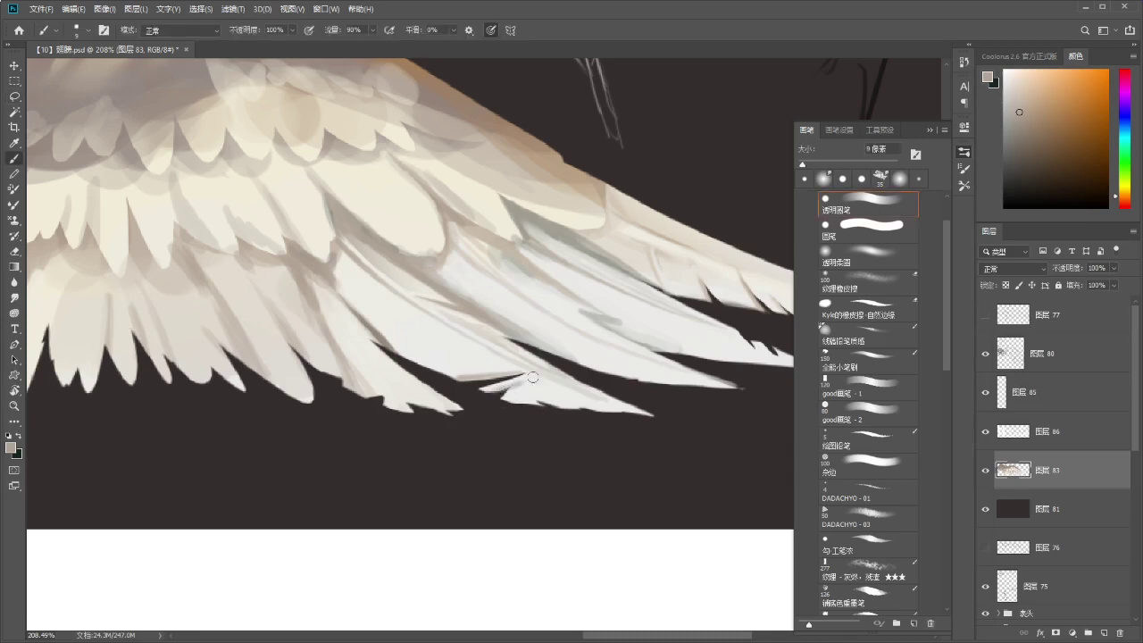
# Sample off-white and shape a small jagged barb with the Lasso on the next flight feather's lower edge.
pyautogui.keyDown('alt'); pyautogui.click(521, 385); pyautogui.keyUp('alt')
pyautogui.press('z')
pyautogui.moveTo(525, 394); pyautogui.dragTo(442, 408)
pyautogui.moveTo(526, 395)
pyautogui.mouseDown()
pyautogui.moveTo(551, 389)
pyautogui.moveTo(575, 408)
pyautogui.mouseUp()
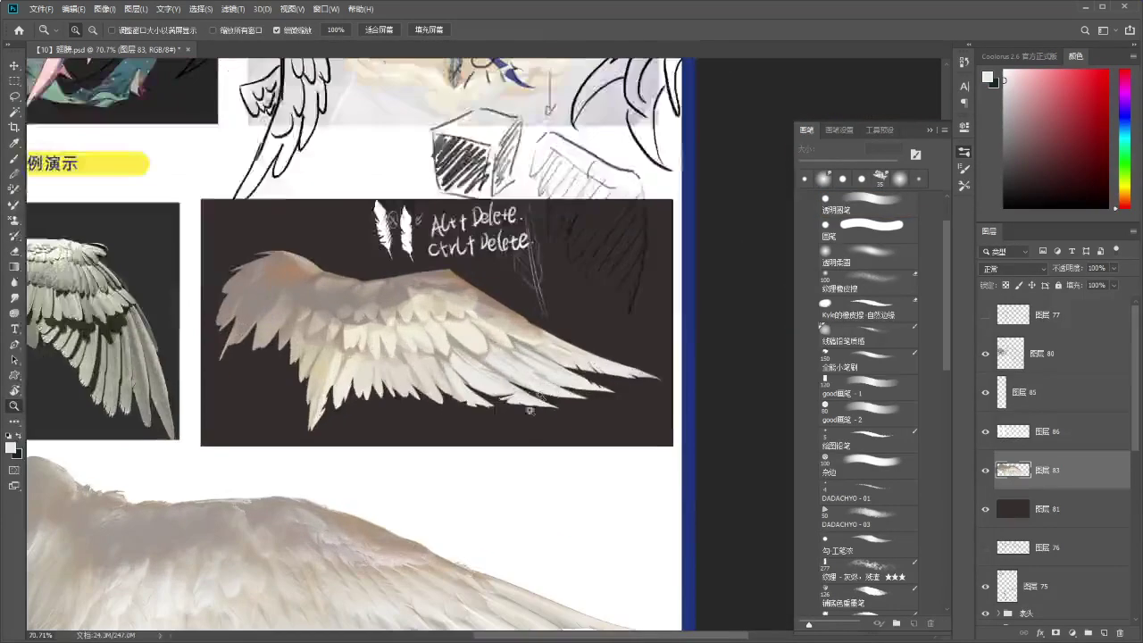
pyautogui.moveTo(544, 361); pyautogui.dragTo(590, 371)
pyautogui.press('b')
pyautogui.press('l')
pyautogui.moveTo(504, 426); pyautogui.dragTo(536, 427)
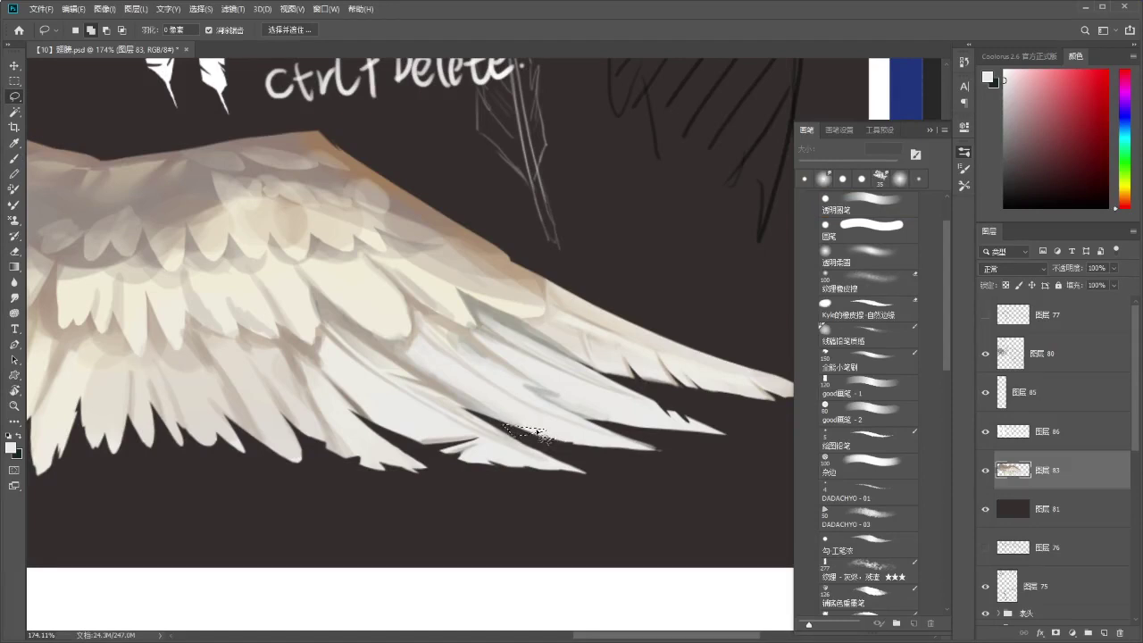
pyautogui.press('b')
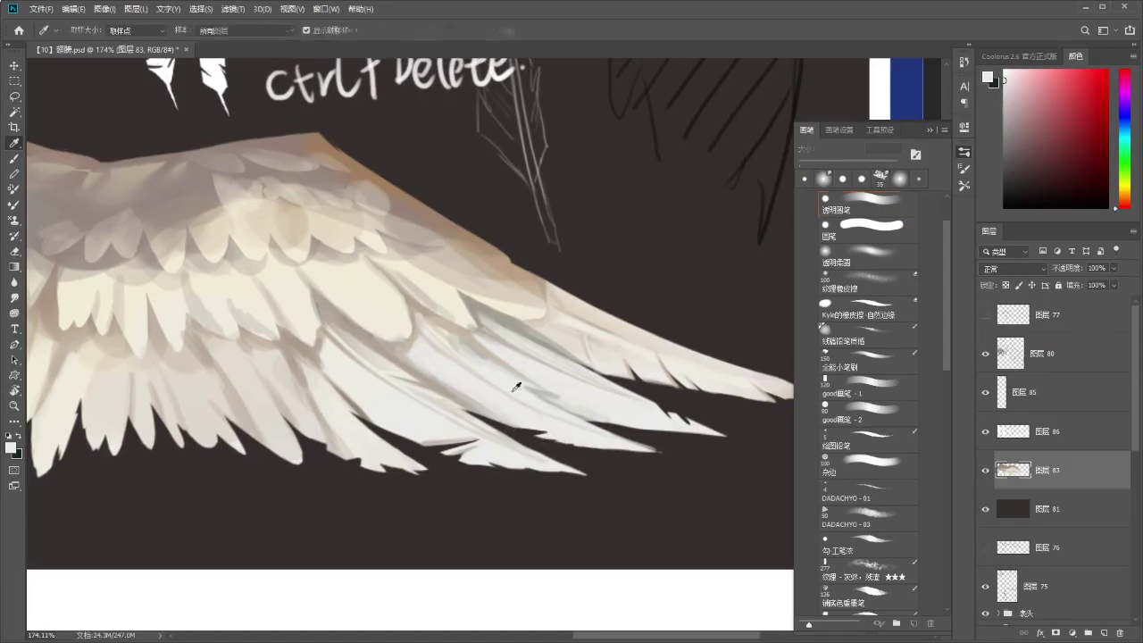
# Sample a grey-taupe, reduce the brush to 6 px and paint a thin shadow line along that flight feather's edge to its tip.
pyautogui.click(461, 393)
pyautogui.press('b')
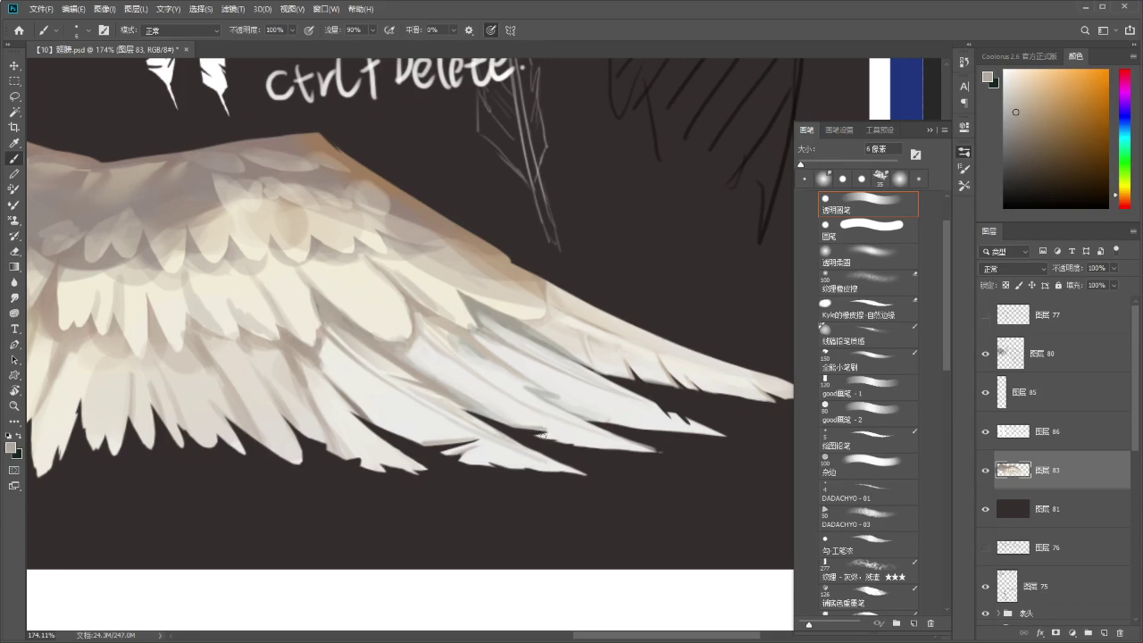
pyautogui.press('r')
pyautogui.moveTo(648, 312)
pyautogui.mouseDown()
pyautogui.moveTo(563, 434)
pyautogui.moveTo(462, 414)
pyautogui.moveTo(528, 458)
pyautogui.mouseUp()
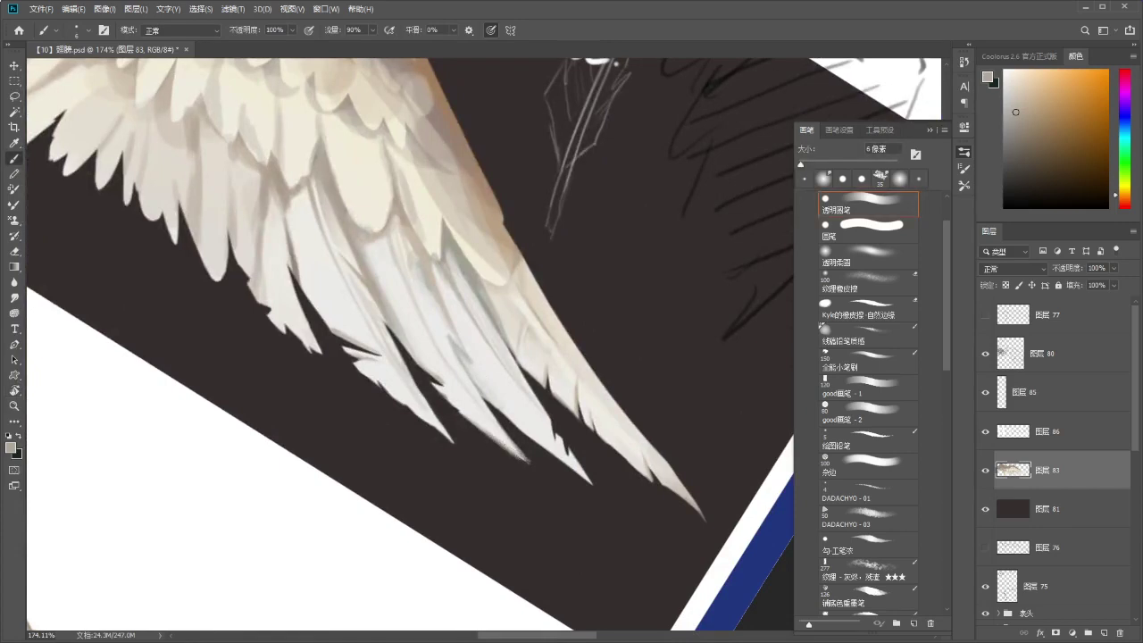
pyautogui.moveTo(479, 428); pyautogui.dragTo(525, 458)
pyautogui.hotkey('ctrl', 'z')
pyautogui.hotkey('ctrl', 'z')
pyautogui.moveTo(462, 418); pyautogui.dragTo(532, 464)
pyautogui.hotkey('ctrl', 'z')
pyautogui.moveTo(457, 412); pyautogui.dragTo(527, 460)
# Touch up the shaded edge near the flight feather's tip and reset the canvas rotation to 0°.
pyautogui.press('e')
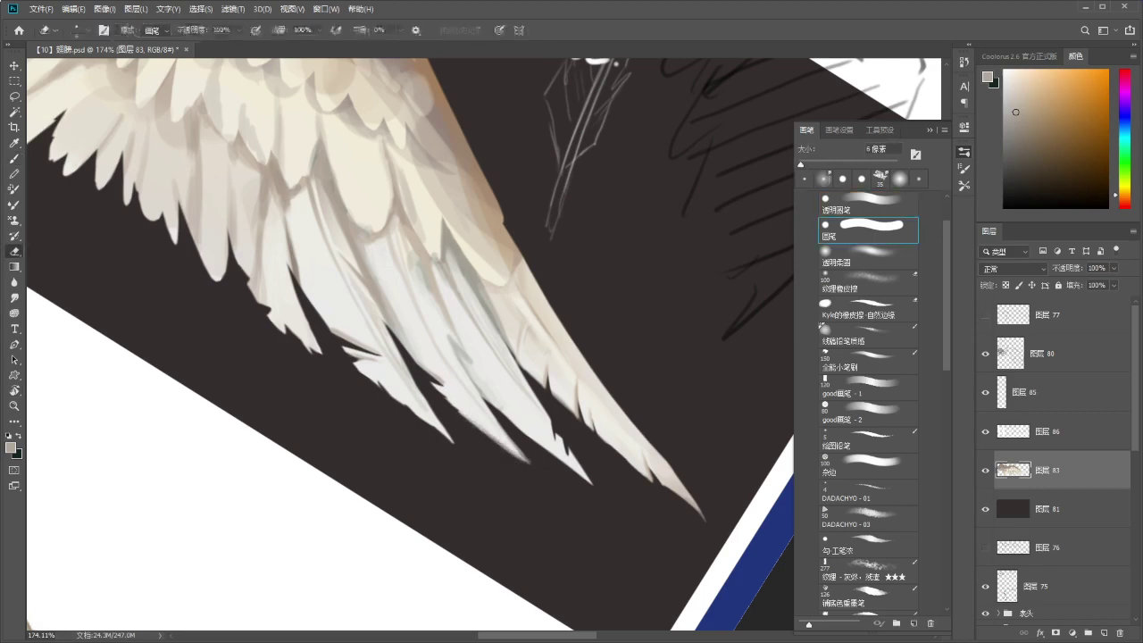
pyautogui.press('b')
pyautogui.moveTo(511, 406)
pyautogui.mouseDown()
pyautogui.moveTo(501, 398)
pyautogui.moveTo(513, 424)
pyautogui.mouseUp()
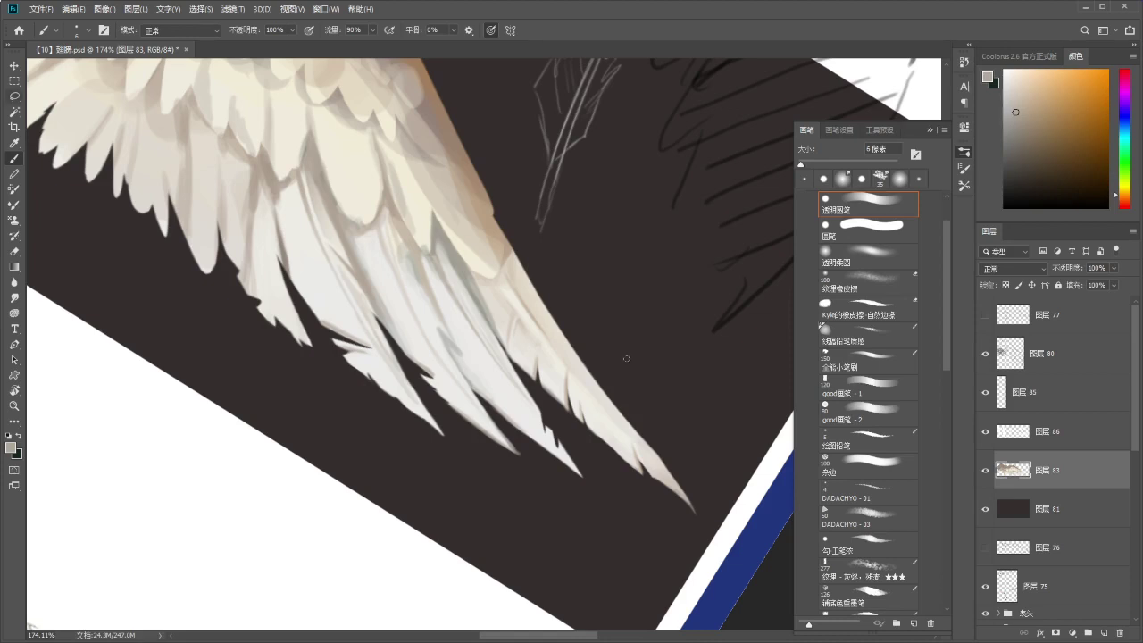
pyautogui.press('l')
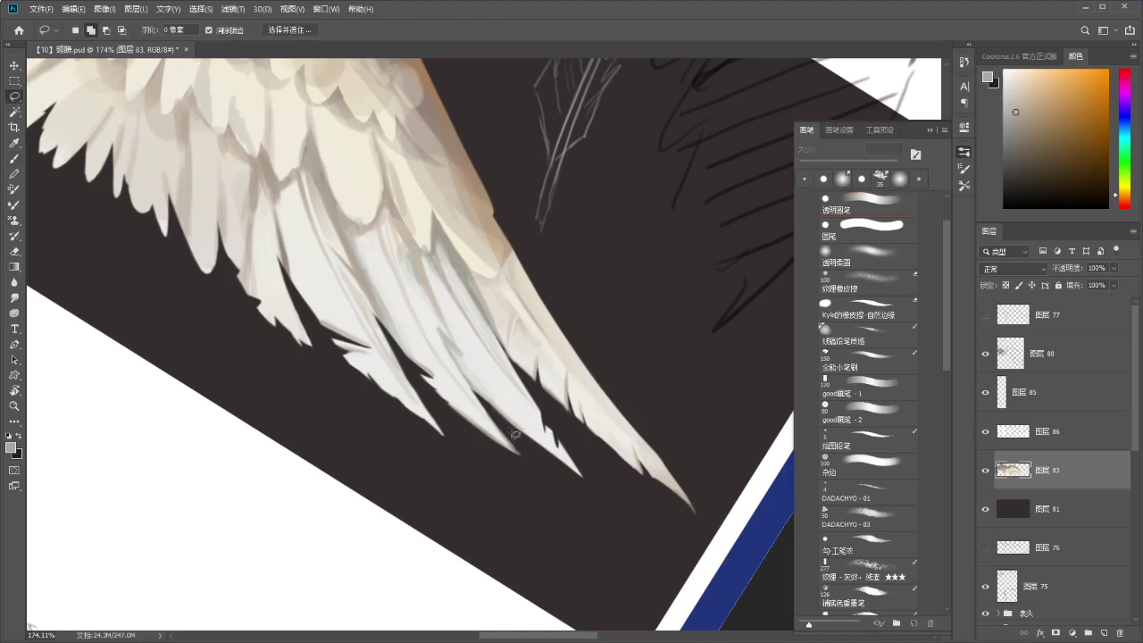
pyautogui.press('r')
pyautogui.click(177, 32)
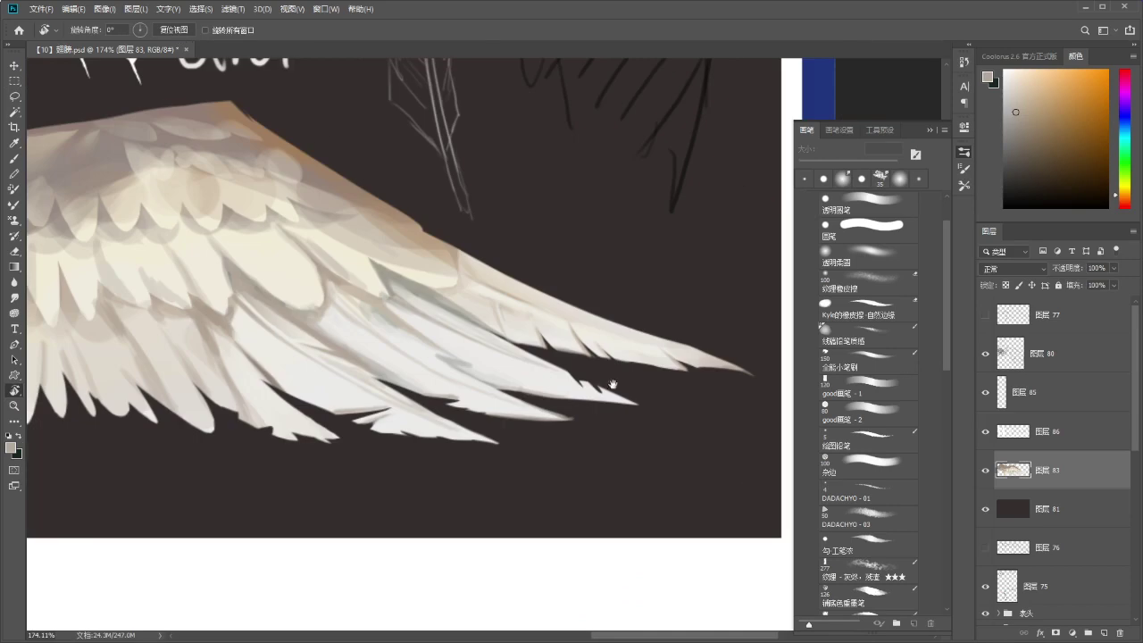
# Sample off-white and paint over the notches along the second flight feather's lower edge, extending the feather's tip.
pyautogui.press('l')
pyautogui.moveTo(524, 387)
pyautogui.mouseDown()
pyautogui.moveTo(547, 384)
pyautogui.moveTo(535, 382)
pyautogui.mouseUp()
pyautogui.press('b')
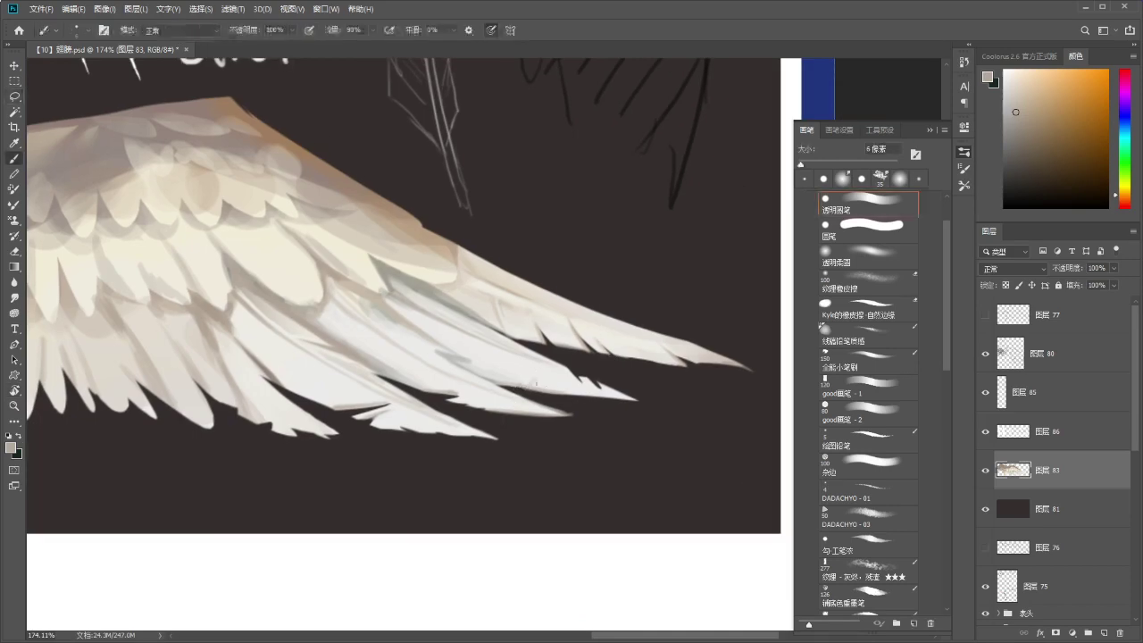
pyautogui.scroll(1, 536, 382)
pyautogui.keyDown('alt'); pyautogui.click(594, 363); pyautogui.keyUp('alt')
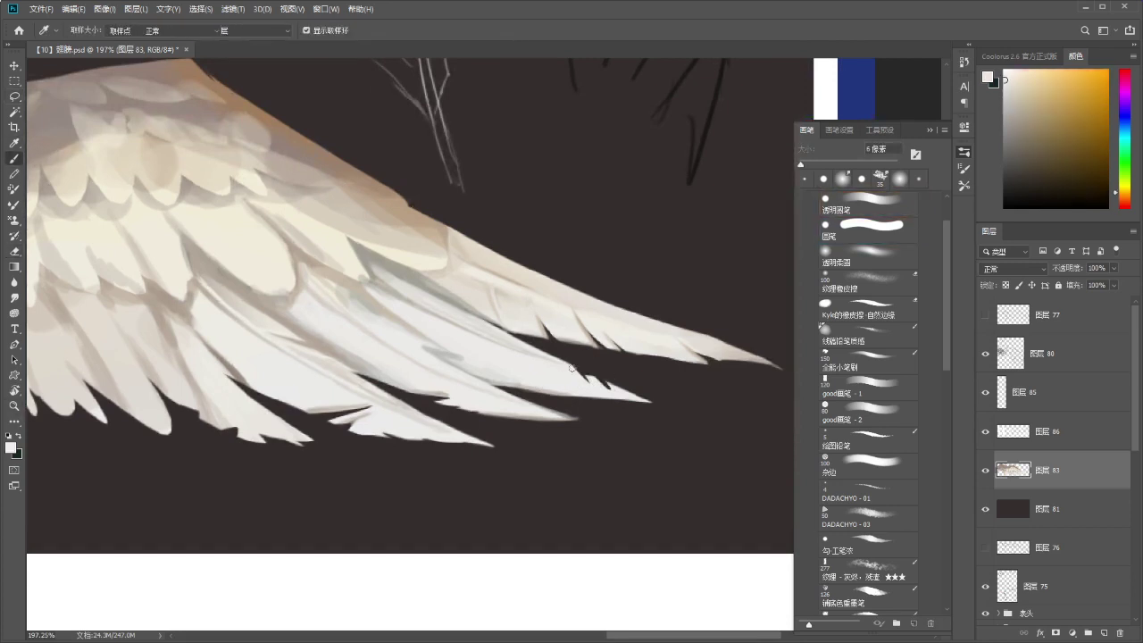
pyautogui.moveTo(560, 363); pyautogui.dragTo(664, 414)
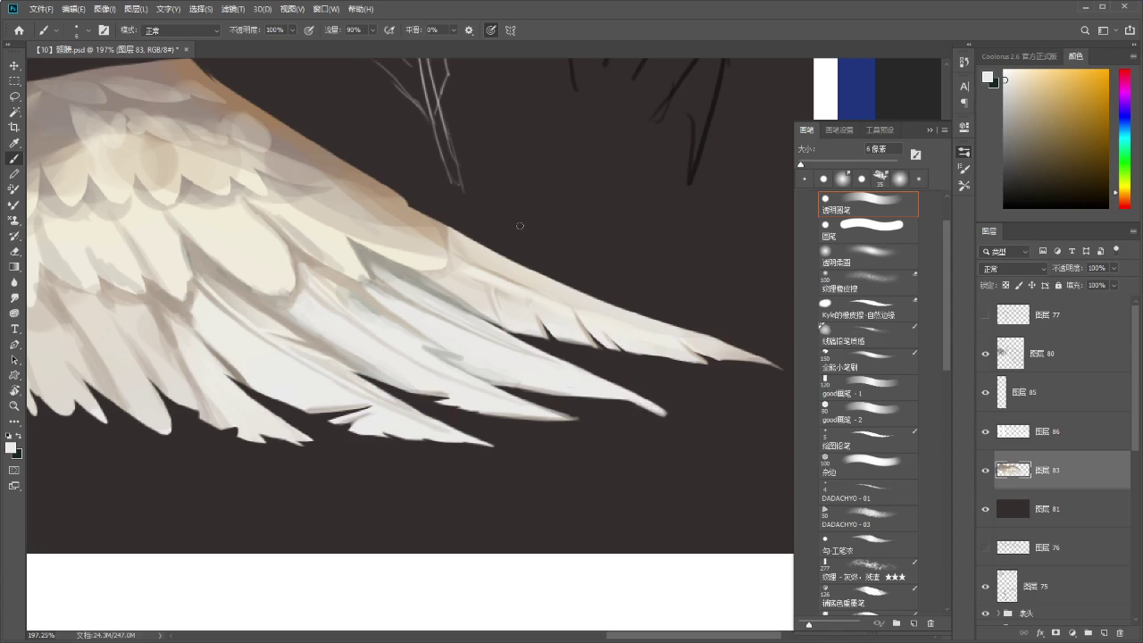
# Erase the excess paint around the extended flight feather's end to form a clean, sharp tip.
pyautogui.moveTo(543, 245); pyautogui.dragTo(784, 317)
pyautogui.hotkey('ctrl', 'z')
pyautogui.press('e')
pyautogui.moveTo(627, 406); pyautogui.dragTo(660, 417)
pyautogui.moveTo(626, 401)
pyautogui.mouseDown()
pyautogui.moveTo(664, 413)
pyautogui.moveTo(553, 413)
pyautogui.mouseUp()
pyautogui.hotkey('ctrl', 'z')
pyautogui.hotkey('ctrl', 'space')
pyautogui.hotkey('ctrl', 'space')
pyautogui.moveTo(625, 407); pyautogui.dragTo(705, 402)
pyautogui.moveTo(619, 326)
pyautogui.mouseDown()
pyautogui.moveTo(545, 327)
pyautogui.moveTo(571, 328)
pyautogui.mouseUp()
# Sample a light taupe, select the white flight feather with the Magic Wand and tint its tip with a gradient.
pyautogui.press('b')
pyautogui.keyDown('alt'); pyautogui.click(306, 296); pyautogui.keyUp('alt')
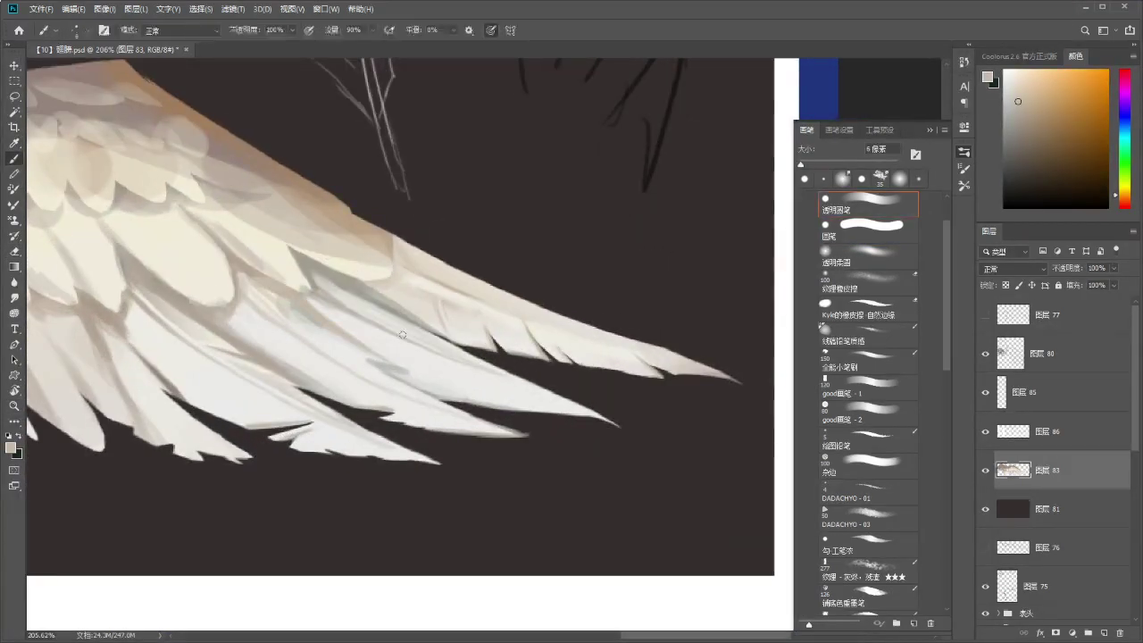
pyautogui.press('l')
pyautogui.press('w')
pyautogui.hotkey('shift', 'w')
pyautogui.click(516, 403)
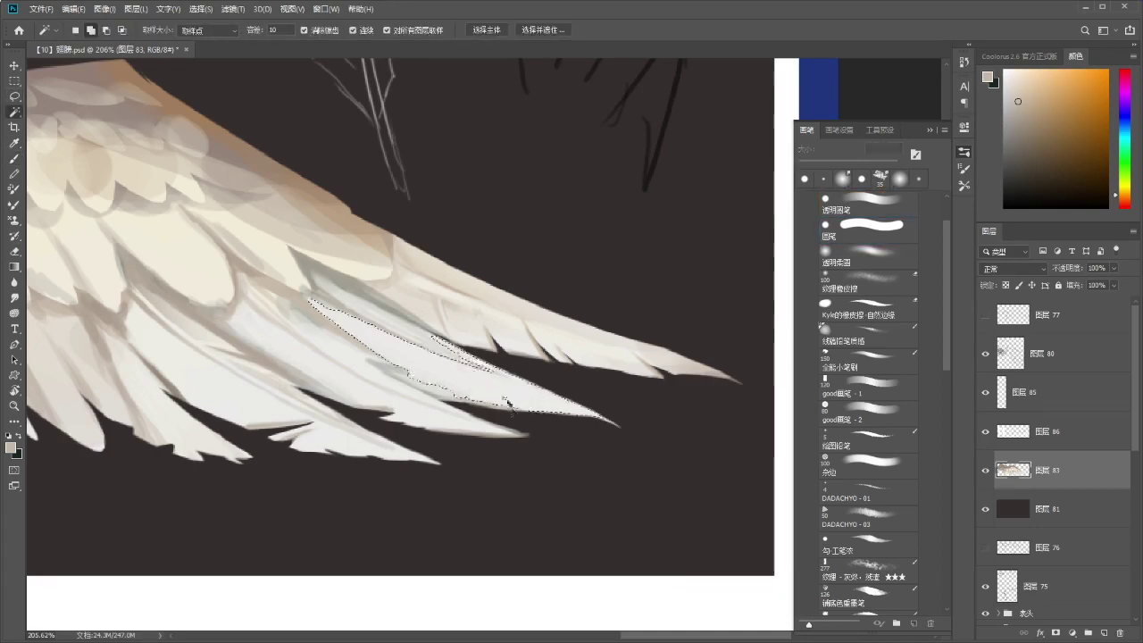
pyautogui.press('g')
pyautogui.hotkey('shift', 'g')
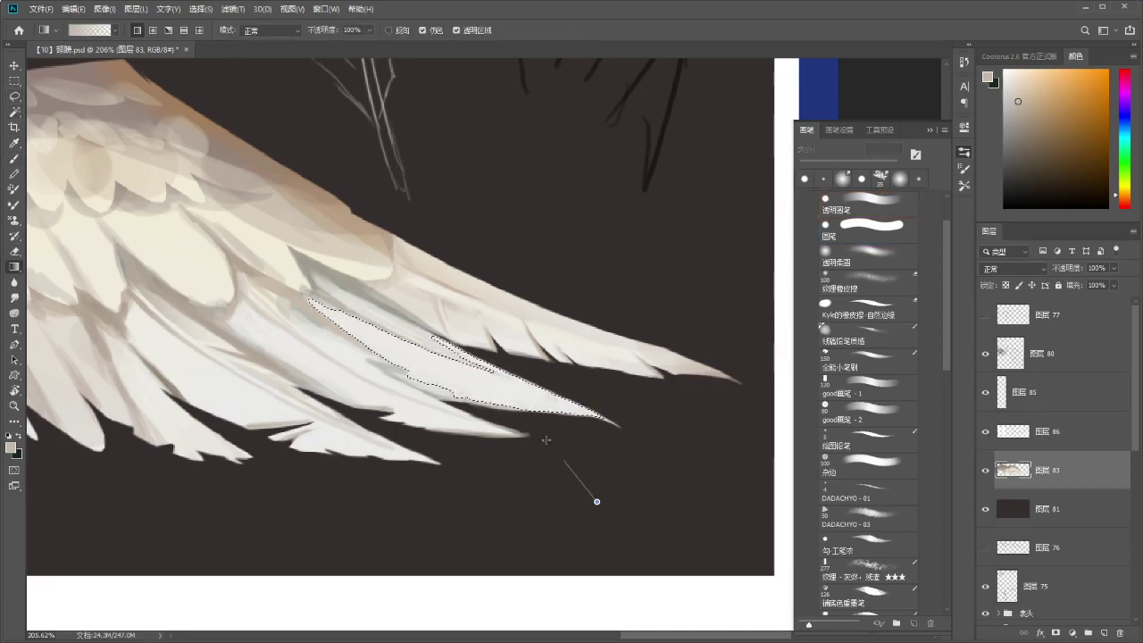
# Sample a beige, blend the tinted flight feather's inner shading with the Brush and Smudge tools, and save the document.
pyautogui.press('z')
pyautogui.moveTo(467, 370); pyautogui.dragTo(473, 321)
pyautogui.press('i')
pyautogui.click(363, 315)
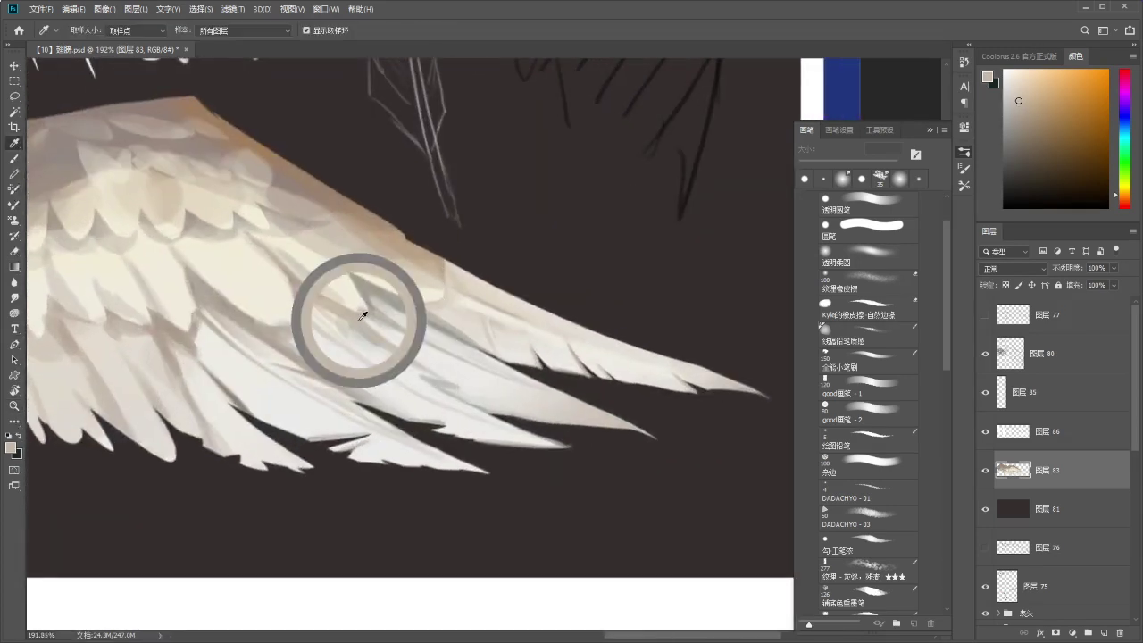
pyautogui.press('b')
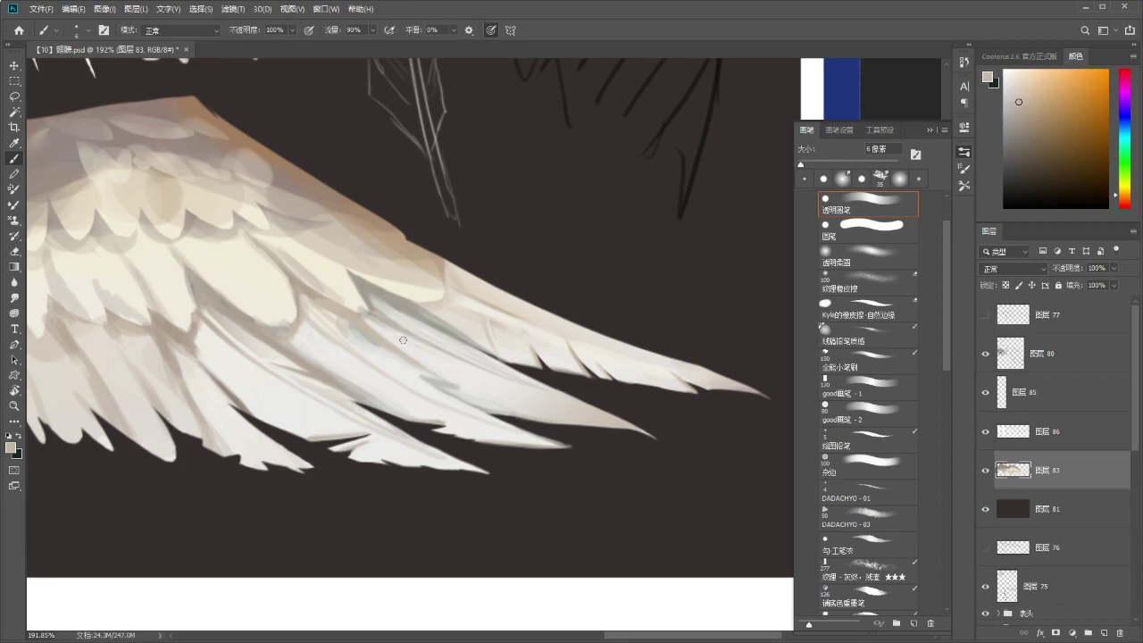
pyautogui.press('r')
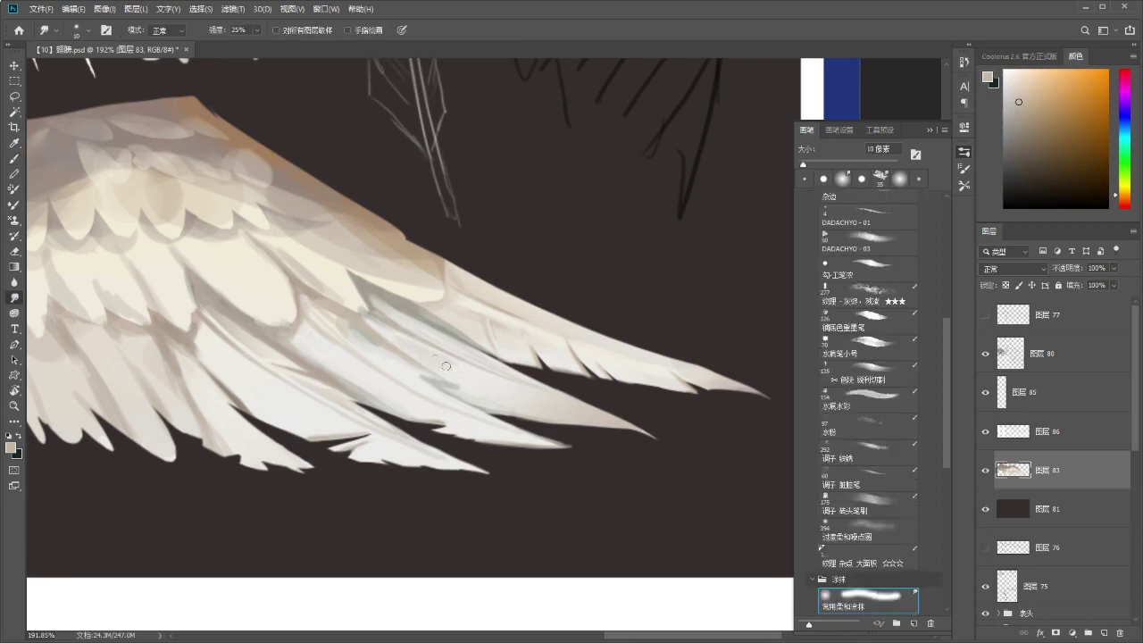
pyautogui.press('z')
pyautogui.moveTo(474, 373)
pyautogui.mouseDown()
pyautogui.moveTo(439, 375)
pyautogui.moveTo(508, 306)
pyautogui.moveTo(515, 280)
pyautogui.mouseUp()
pyautogui.hotkey('ctrl', 's')
pyautogui.moveTo(446, 332); pyautogui.dragTo(454, 275)
# Sample light grey and paint a 6 px light line along the upper edge of the tinted flight feather from its base.
pyautogui.press('b')
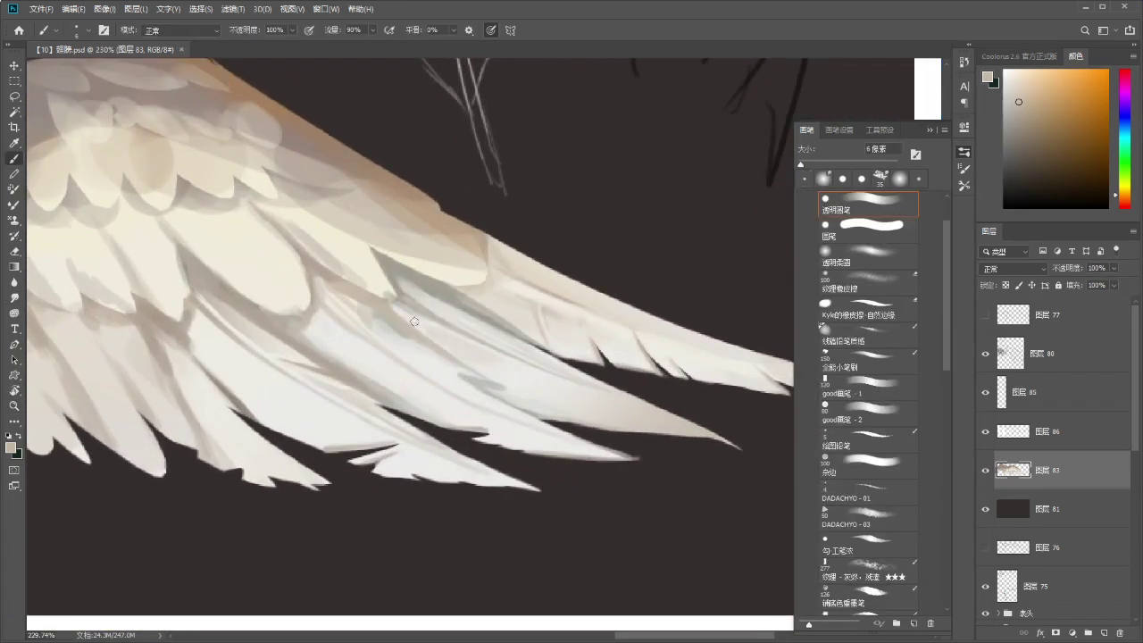
pyautogui.scroll(2, 437, 297)
pyautogui.keyDown('alt'); pyautogui.click(359, 273); pyautogui.keyUp('alt')
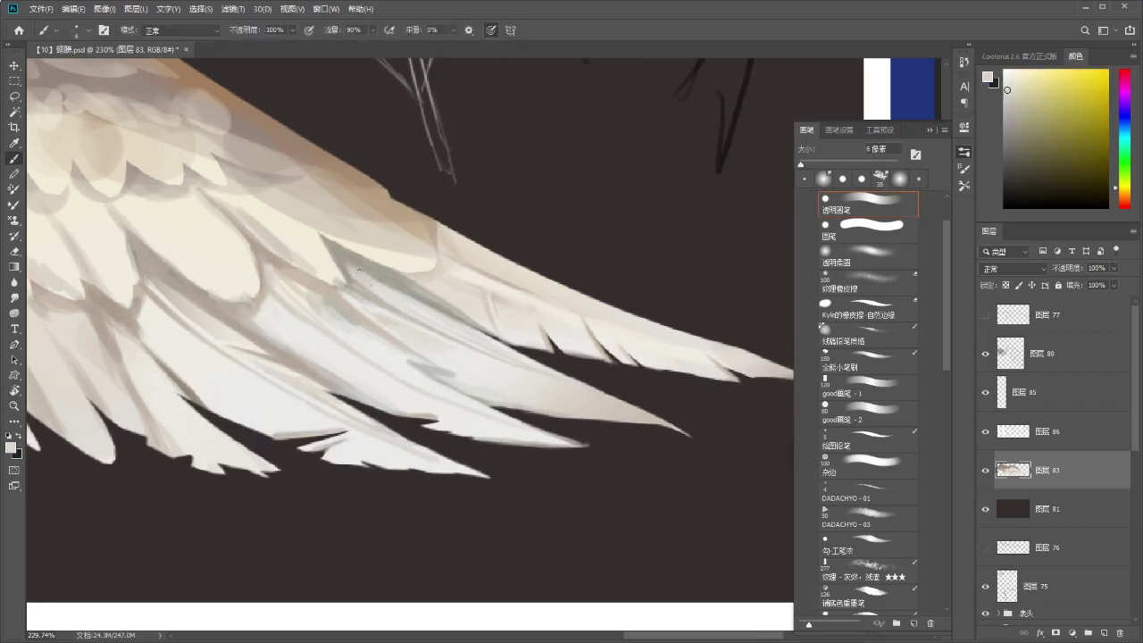
pyautogui.moveTo(368, 270); pyautogui.dragTo(419, 301)
pyautogui.hotkey('ctrl', 'z')
pyautogui.moveTo(371, 273); pyautogui.dragTo(438, 310)
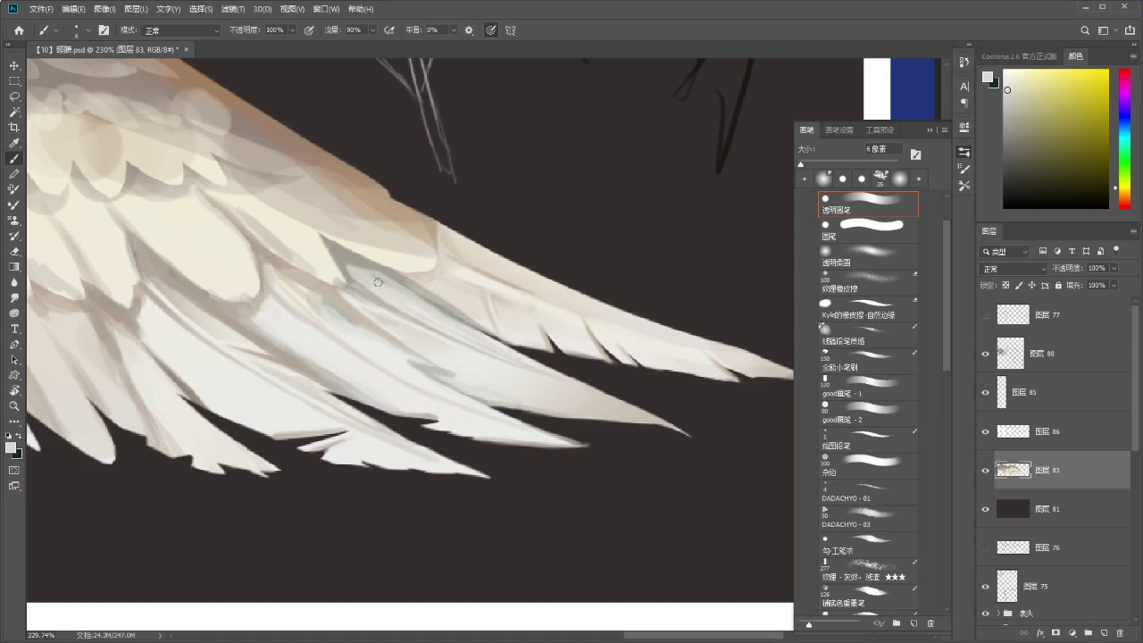
pyautogui.moveTo(440, 313); pyautogui.dragTo(590, 387)
pyautogui.moveTo(511, 350); pyautogui.dragTo(419, 348)
pyautogui.moveTo(480, 302); pyautogui.dragTo(423, 273)
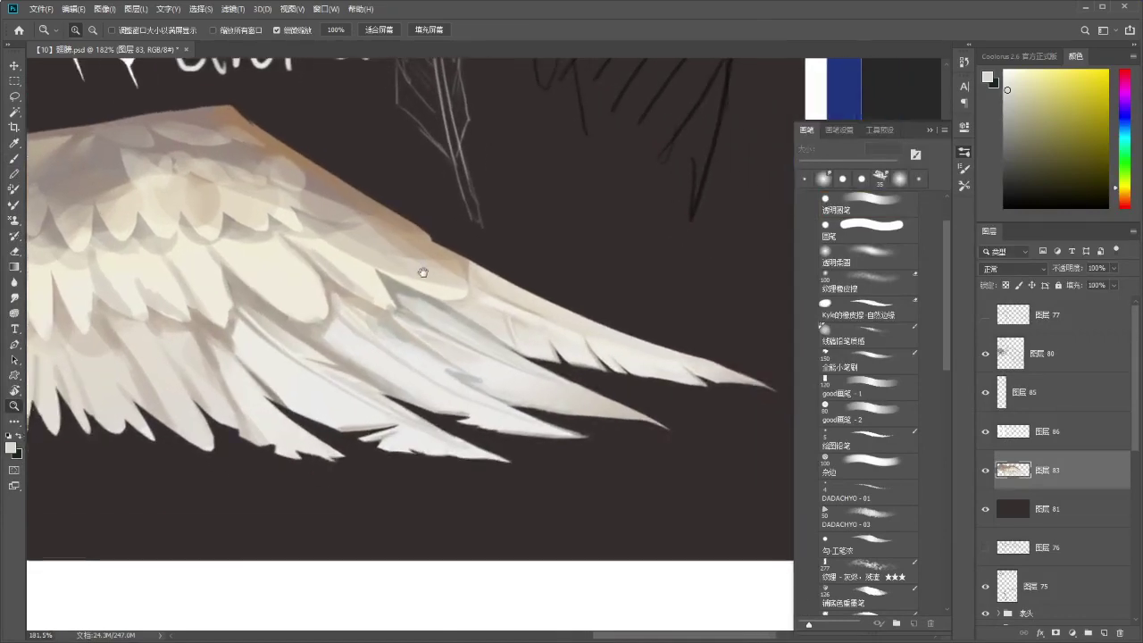
# Mix a darker, warmer taupe and repaint the shadow beneath the outer covert feathers with a 9 px brush.
pyautogui.keyDown('alt'); pyautogui.click(448, 259); pyautogui.keyUp('alt')
pyautogui.press('b')
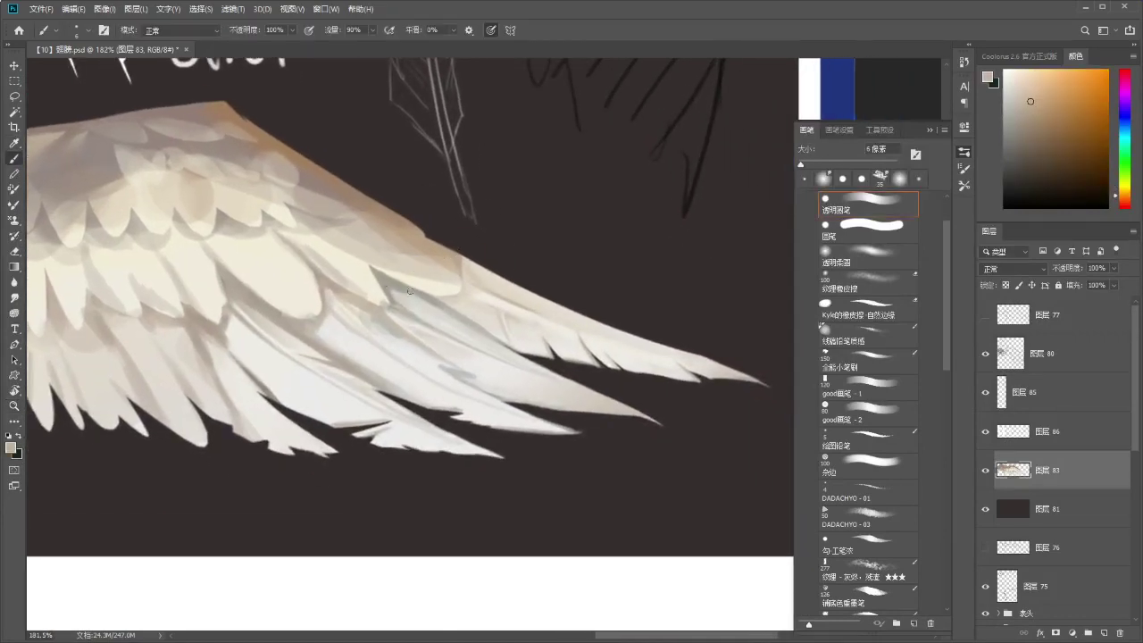
pyautogui.click(1040, 128)
pyautogui.moveTo(379, 273); pyautogui.dragTo(376, 272)
pyautogui.click(1038, 115)
pyautogui.moveTo(1128, 191); pyautogui.dragTo(1124, 204)
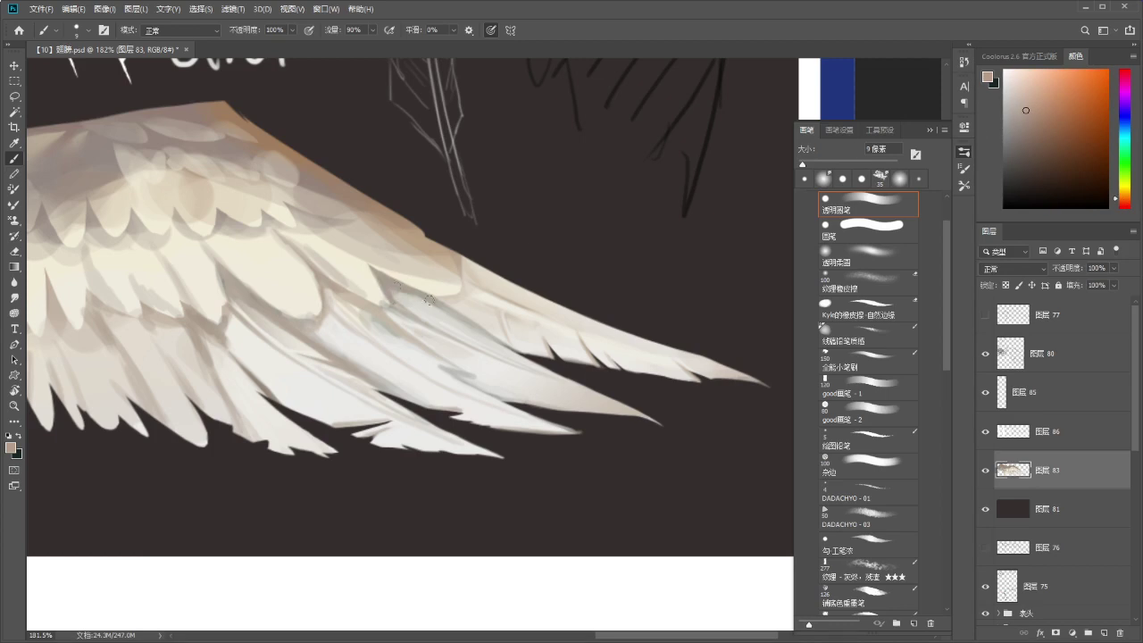
pyautogui.moveTo(486, 328)
pyautogui.mouseDown()
pyautogui.moveTo(424, 319)
pyautogui.moveTo(502, 321)
pyautogui.moveTo(491, 330)
pyautogui.moveTo(509, 342)
pyautogui.moveTo(317, 314)
pyautogui.moveTo(453, 285)
pyautogui.moveTo(421, 294)
pyautogui.moveTo(433, 306)
pyautogui.mouseUp()
# Sample light greys and soften the covert shadow where it meets the base of the flight feathers.
pyautogui.keyDown('alt'); pyautogui.click(422, 305); pyautogui.keyUp('alt')
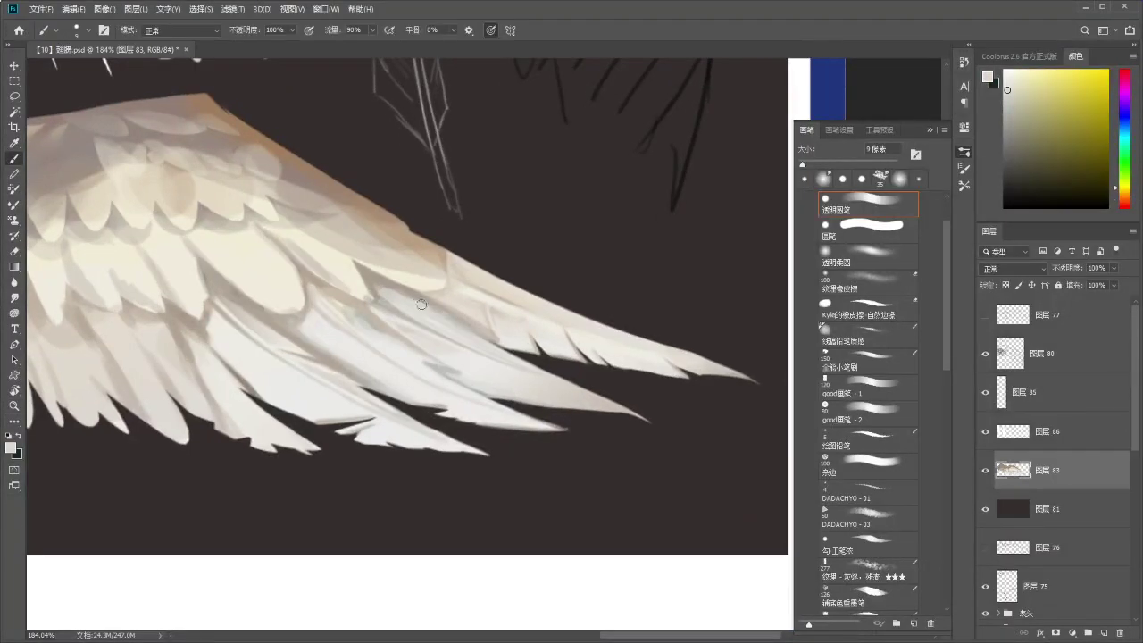
pyautogui.keyDown('alt'); pyautogui.click(502, 356); pyautogui.keyUp('alt')
pyautogui.scroll(2, 395, 295)
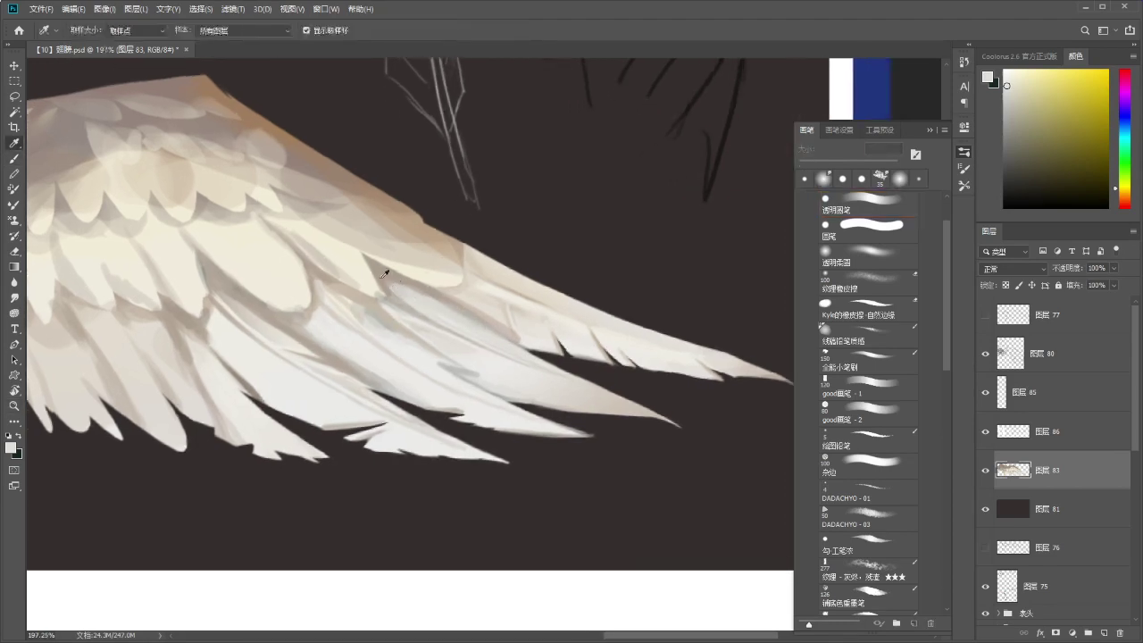
# Sample cream and taupe tones from the wing and refine the edges and tip of the outer covert feather.
pyautogui.keyDown('alt'); pyautogui.click(381, 287); pyautogui.keyUp('alt')
pyautogui.keyDown('alt'); pyautogui.click(364, 265); pyautogui.keyUp('alt')
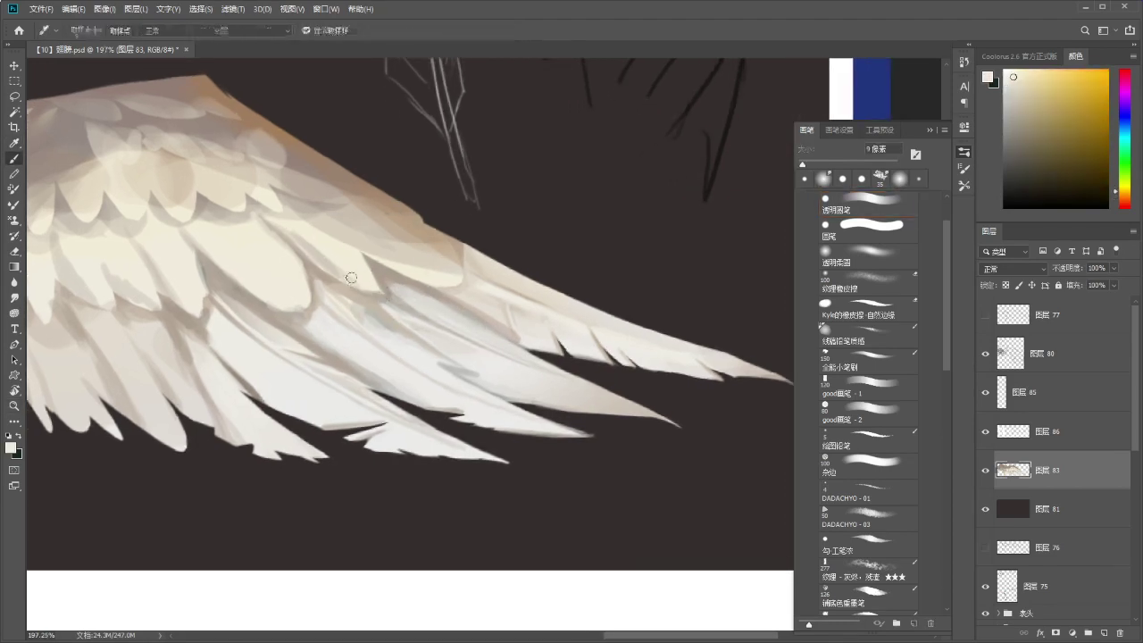
pyautogui.moveTo(375, 286)
pyautogui.mouseDown()
pyautogui.moveTo(318, 253)
pyautogui.moveTo(409, 251)
pyautogui.mouseUp()
pyautogui.moveTo(370, 220)
pyautogui.mouseDown()
pyautogui.moveTo(394, 234)
pyautogui.moveTo(394, 268)
pyautogui.mouseUp()
pyautogui.keyDown('alt'); pyautogui.click(367, 206); pyautogui.keyUp('alt')
pyautogui.keyDown('alt'); pyautogui.click(349, 211); pyautogui.keyUp('alt')
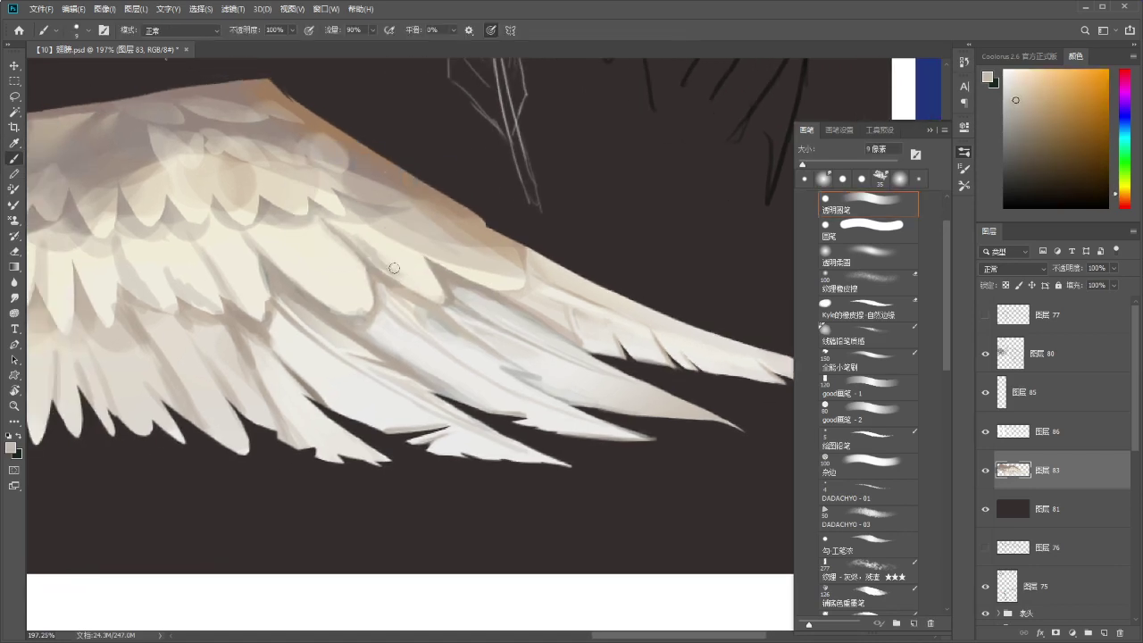
pyautogui.keyDown('alt'); pyautogui.click(349, 224); pyautogui.keyUp('alt')
pyautogui.moveTo(341, 229); pyautogui.dragTo(441, 293)
pyautogui.moveTo(404, 242)
pyautogui.mouseDown()
pyautogui.moveTo(371, 218)
pyautogui.moveTo(371, 229)
pyautogui.mouseUp()
# Enlarge the brush to 25 px and brighten the bodies of the outer covert feathers with cream.
pyautogui.press(']')
pyautogui.press(']')
pyautogui.press(']')
pyautogui.press(']')
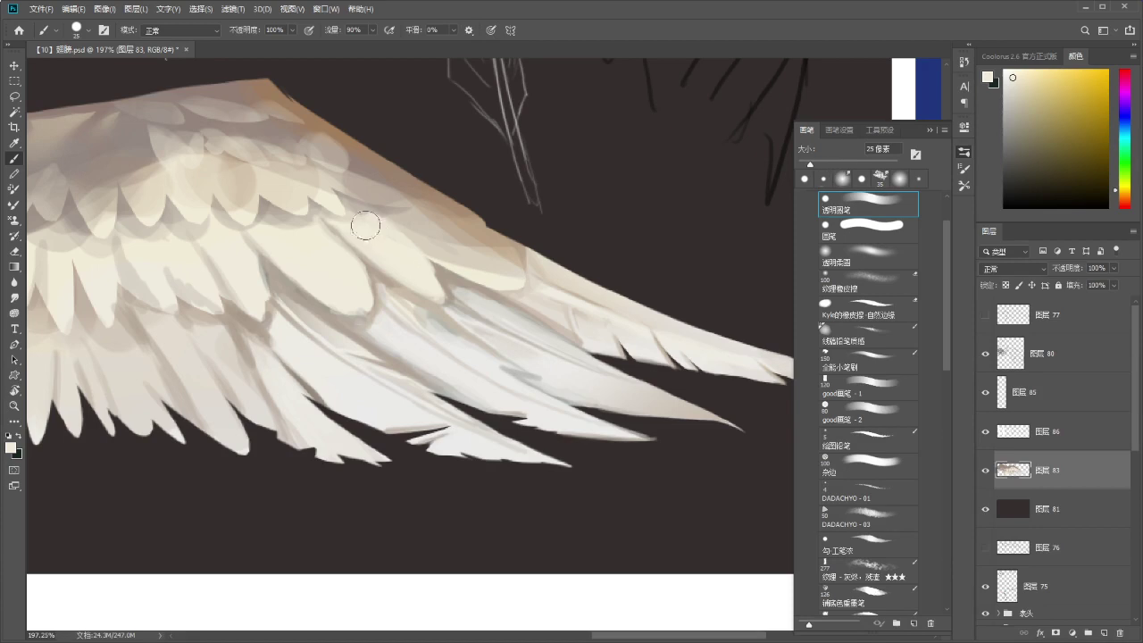
pyautogui.hotkey('ctrl', 'space')
pyautogui.moveTo(427, 264)
pyautogui.mouseDown()
pyautogui.moveTo(354, 246)
pyautogui.moveTo(429, 242)
pyautogui.mouseUp()
pyautogui.keyDown('alt'); pyautogui.click(351, 264); pyautogui.keyUp('alt')
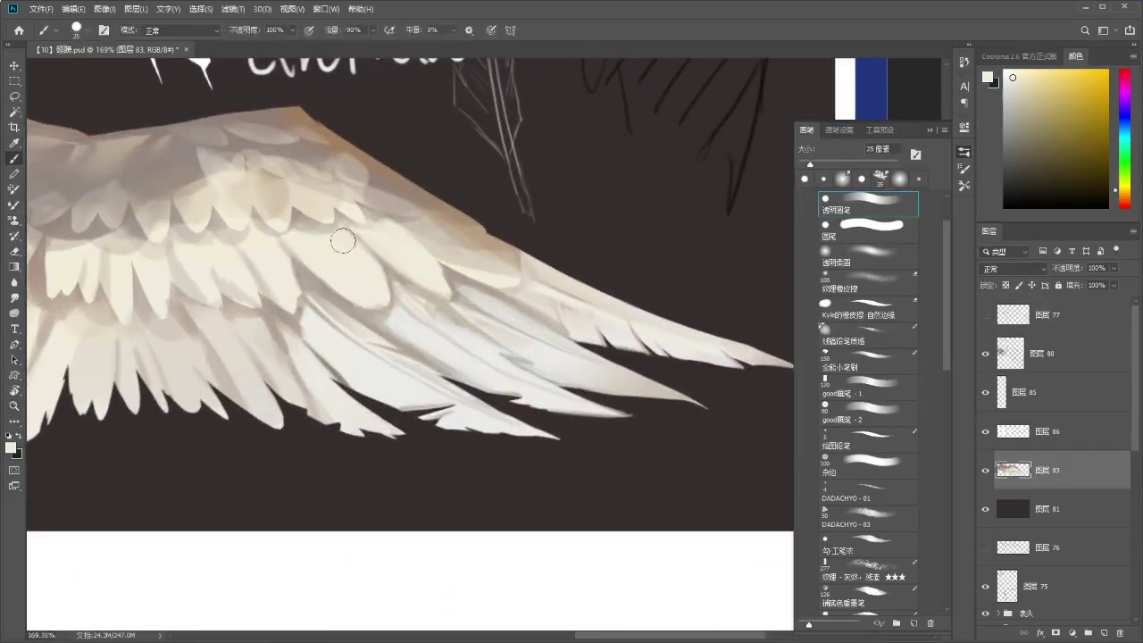
# Sample taupe and outline a thin slit with the Lasso in the outer covert feather's lower edge to paint it in.
pyautogui.press('z')
pyautogui.moveTo(354, 255); pyautogui.dragTo(412, 232)
pyautogui.press('b')
pyautogui.keyDown('alt'); pyautogui.click(406, 286); pyautogui.keyUp('alt')
pyautogui.press('l')
pyautogui.moveTo(405, 290)
pyautogui.mouseDown()
pyautogui.moveTo(434, 295)
pyautogui.moveTo(389, 278)
pyautogui.moveTo(429, 287)
pyautogui.mouseUp()
pyautogui.click(549, 247)
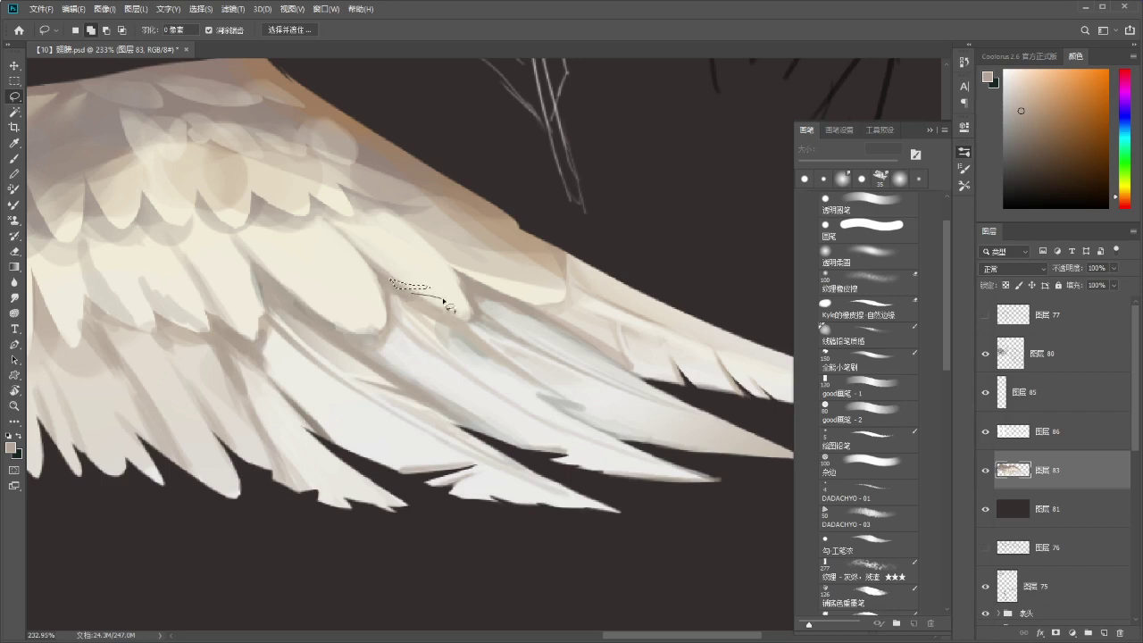
# Sample cream and clean up the covert feather around the slit with a 9 px brush.
pyautogui.press('i')
pyautogui.click(415, 257)
pyautogui.press('b')
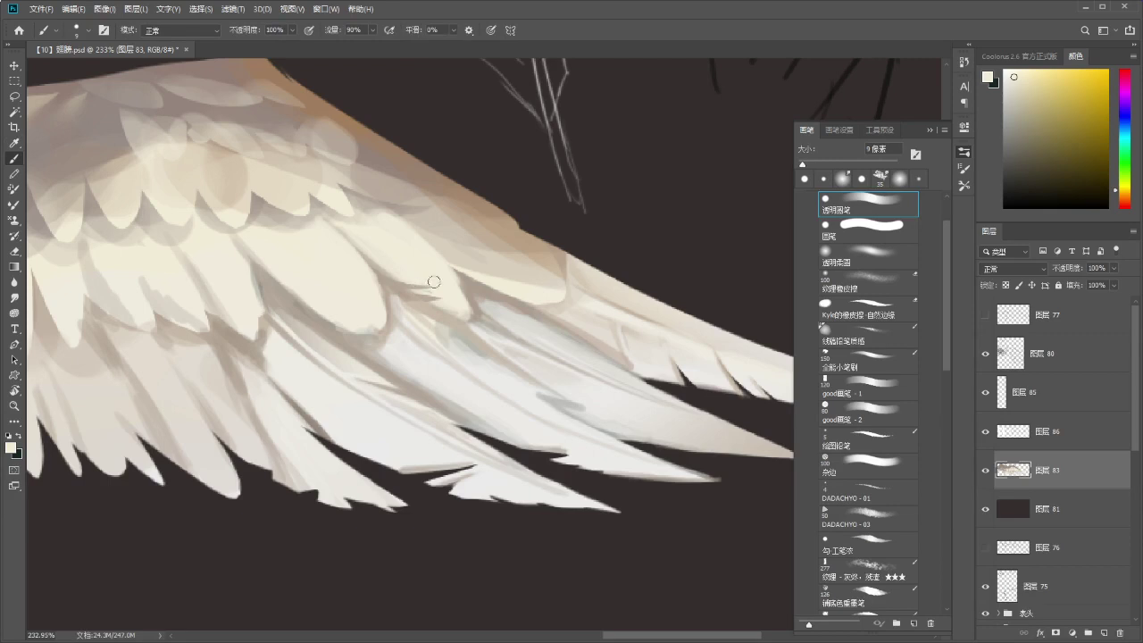
pyautogui.moveTo(459, 250); pyautogui.dragTo(540, 293)
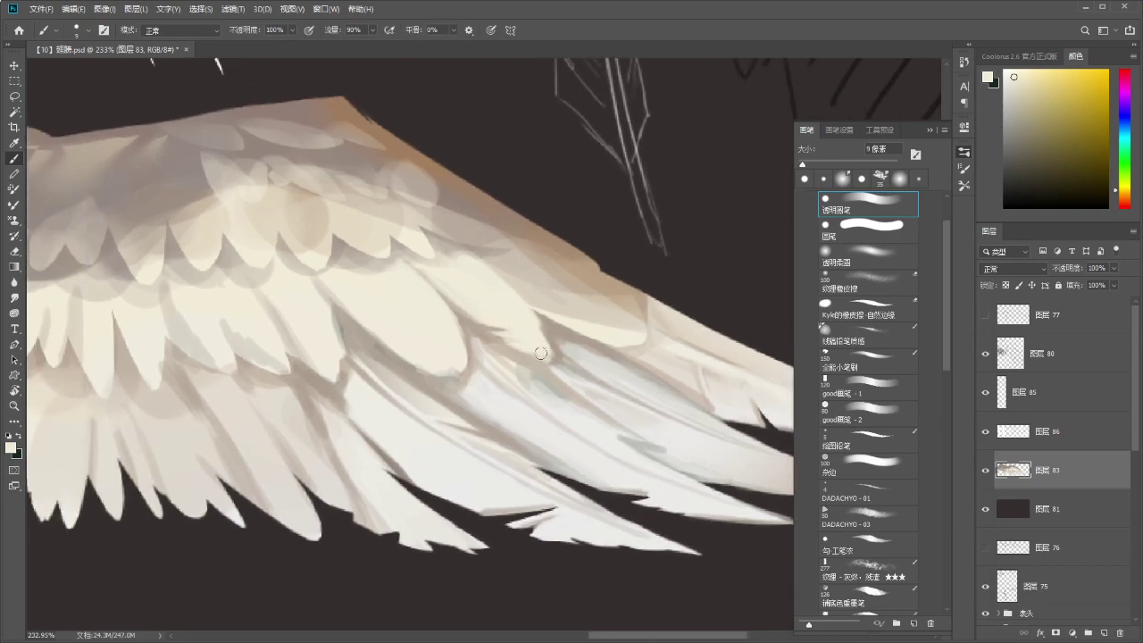
# Rework the covert feather's notch with sampled taupe and cream tones, undoing the unwanted strokes.
pyautogui.press('i')
pyautogui.click(553, 319)
pyautogui.press('b')
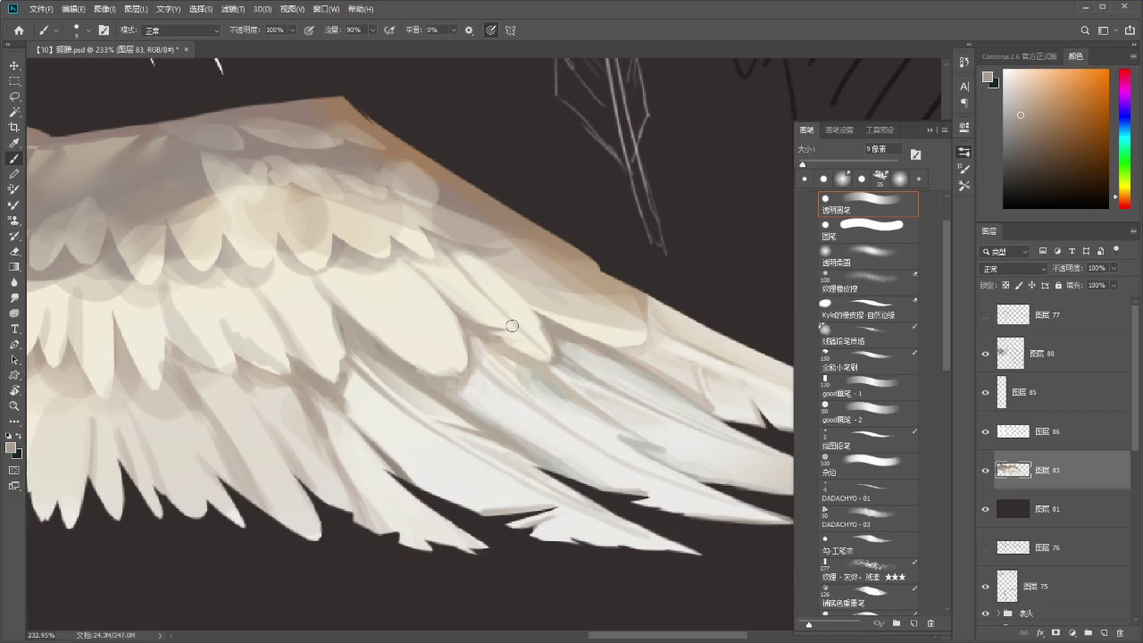
pyautogui.hotkey('ctrl', 'z')
pyautogui.hotkey('ctrl', 'z')
pyautogui.keyDown('alt'); pyautogui.click(465, 280); pyautogui.keyUp('alt')
pyautogui.keyDown('alt'); pyautogui.click(512, 332); pyautogui.keyUp('alt')
pyautogui.moveTo(497, 335); pyautogui.dragTo(542, 363)
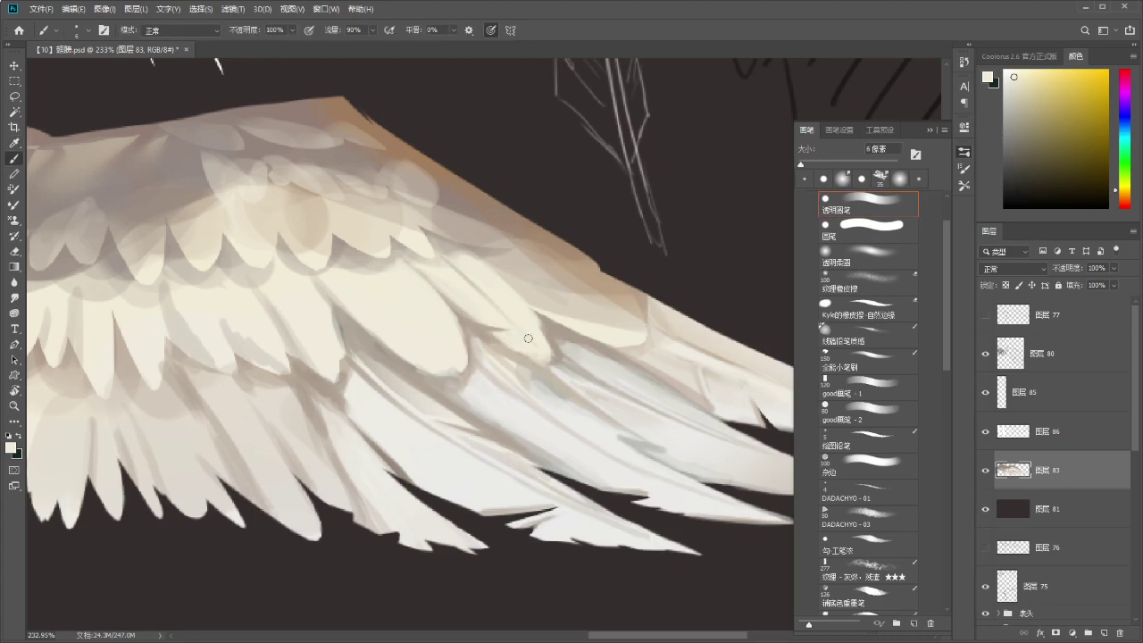
# Touch up the notched covert feather and its surroundings with cream and off-white using a 6 px brush.
pyautogui.moveTo(518, 336)
pyautogui.mouseDown()
pyautogui.moveTo(534, 372)
pyautogui.moveTo(523, 316)
pyautogui.mouseUp()
pyautogui.keyDown('alt'); pyautogui.click(527, 327); pyautogui.keyUp('alt')
pyautogui.keyDown('alt'); pyautogui.click(554, 416); pyautogui.keyUp('alt')
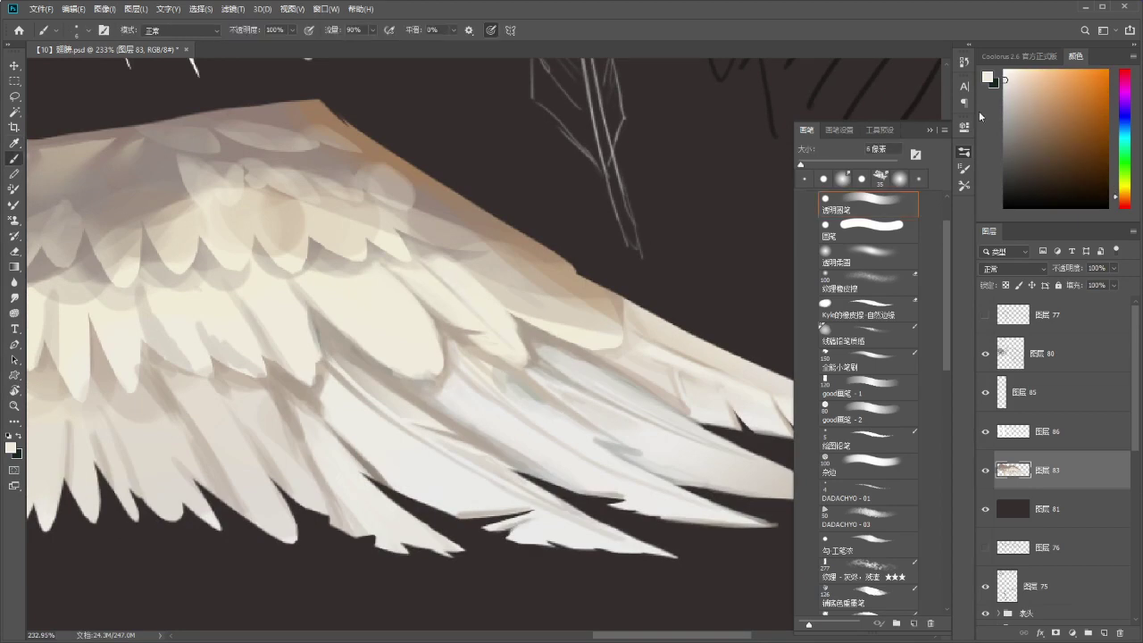
pyautogui.click(1013, 74)
pyautogui.moveTo(486, 270)
pyautogui.mouseDown()
pyautogui.moveTo(490, 256)
pyautogui.moveTo(463, 268)
pyautogui.moveTo(497, 301)
pyautogui.mouseUp()
pyautogui.keyDown('alt'); pyautogui.click(432, 234); pyautogui.keyUp('alt')
pyautogui.moveTo(470, 264)
pyautogui.mouseDown()
pyautogui.moveTo(514, 318)
pyautogui.moveTo(449, 309)
pyautogui.mouseUp()
pyautogui.moveTo(515, 282); pyautogui.dragTo(520, 281)
# Blend the strokes on the notched covert feather with a 10 px Smudge brush and sample off-white.
pyautogui.scroll(5, 521, 281)
pyautogui.press('b')
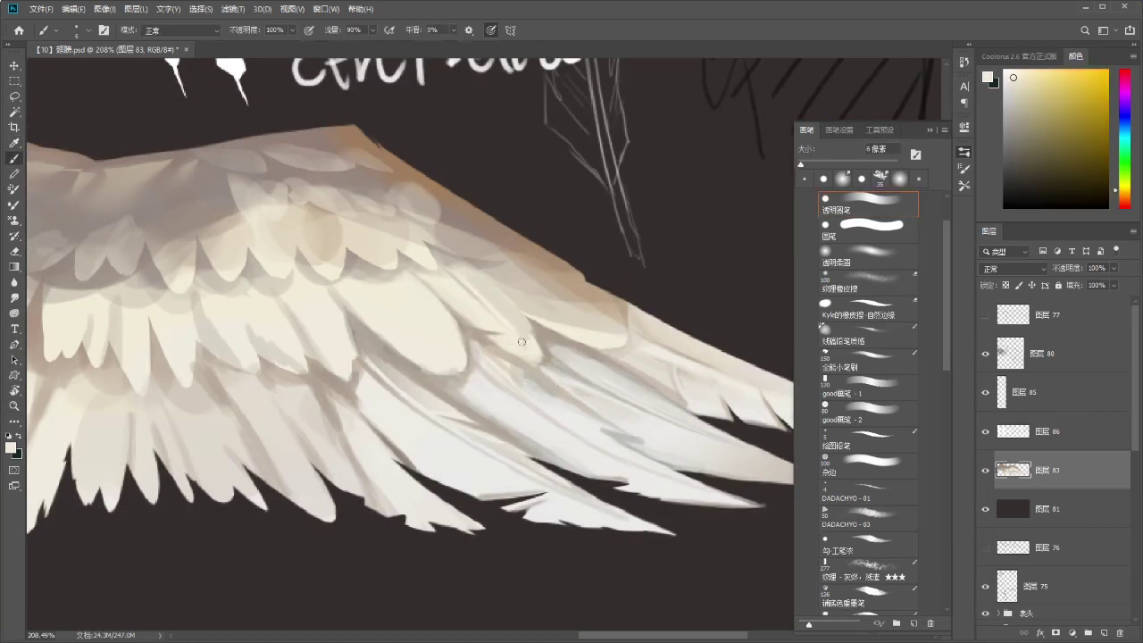
pyautogui.press('z')
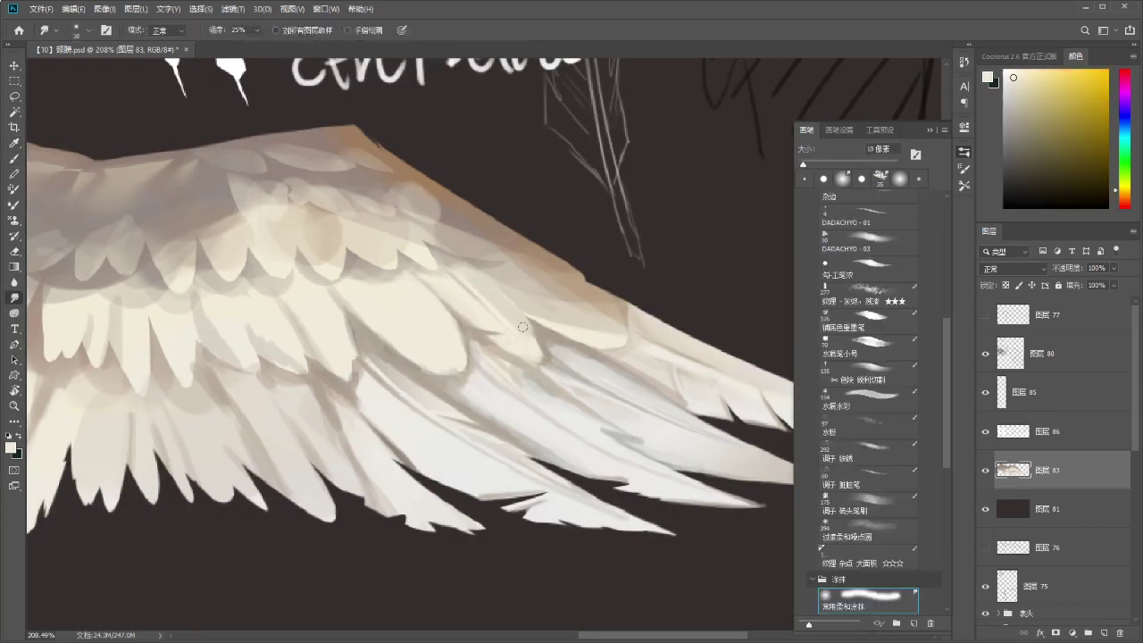
pyautogui.scroll(-3, 516, 321)
pyautogui.scroll(3, 514, 314)
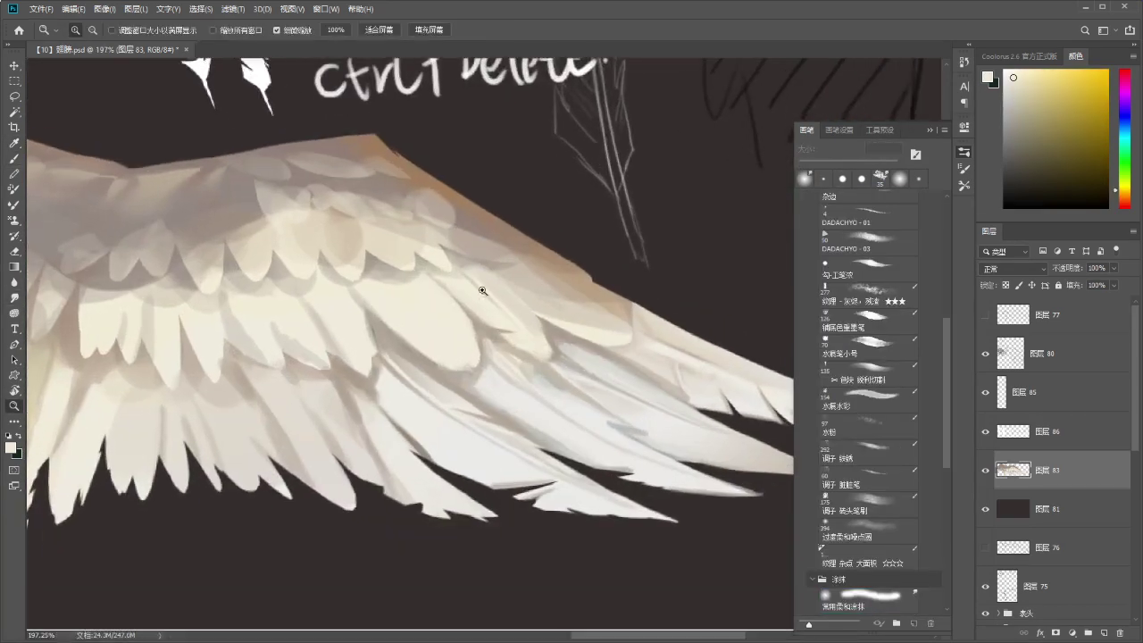
pyautogui.press('i')
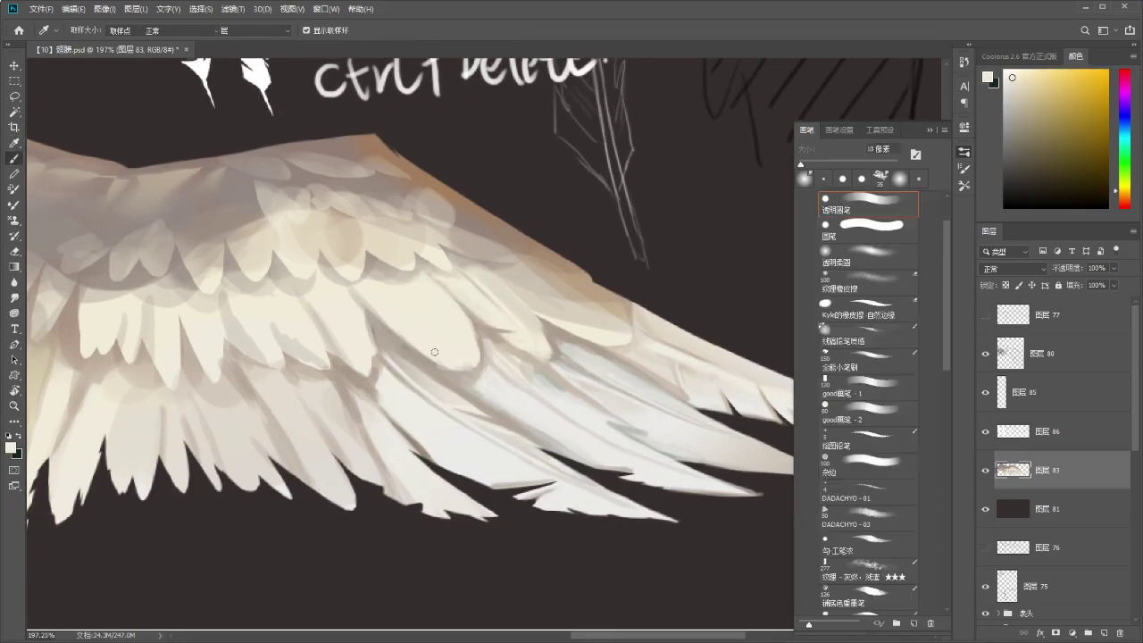
# Outline the end of the large neighbouring covert feather with the Lasso and reshape its tip with an off-white gradient.
pyautogui.press('l')
pyautogui.moveTo(408, 339)
pyautogui.mouseDown()
pyautogui.moveTo(450, 382)
pyautogui.moveTo(490, 386)
pyautogui.moveTo(460, 380)
pyautogui.mouseUp()
pyautogui.moveTo(480, 339); pyautogui.dragTo(466, 322)
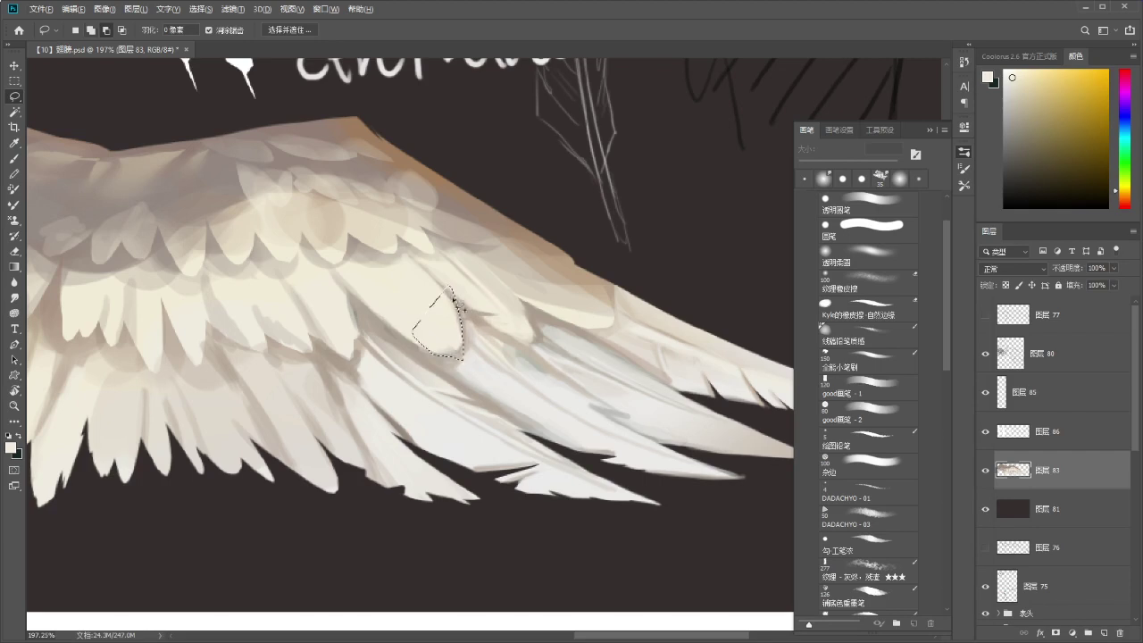
pyautogui.press('g')
pyautogui.moveTo(483, 309)
pyautogui.mouseDown()
pyautogui.moveTo(419, 309)
pyautogui.moveTo(505, 301)
pyautogui.mouseUp()
# Sample taupe and define the large covert feather's edge with a 6 px brush.
pyautogui.press('b')
pyautogui.keyDown('alt'); pyautogui.click(464, 319); pyautogui.keyUp('alt')
pyautogui.keyDown('alt'); pyautogui.click(456, 313); pyautogui.keyUp('alt')
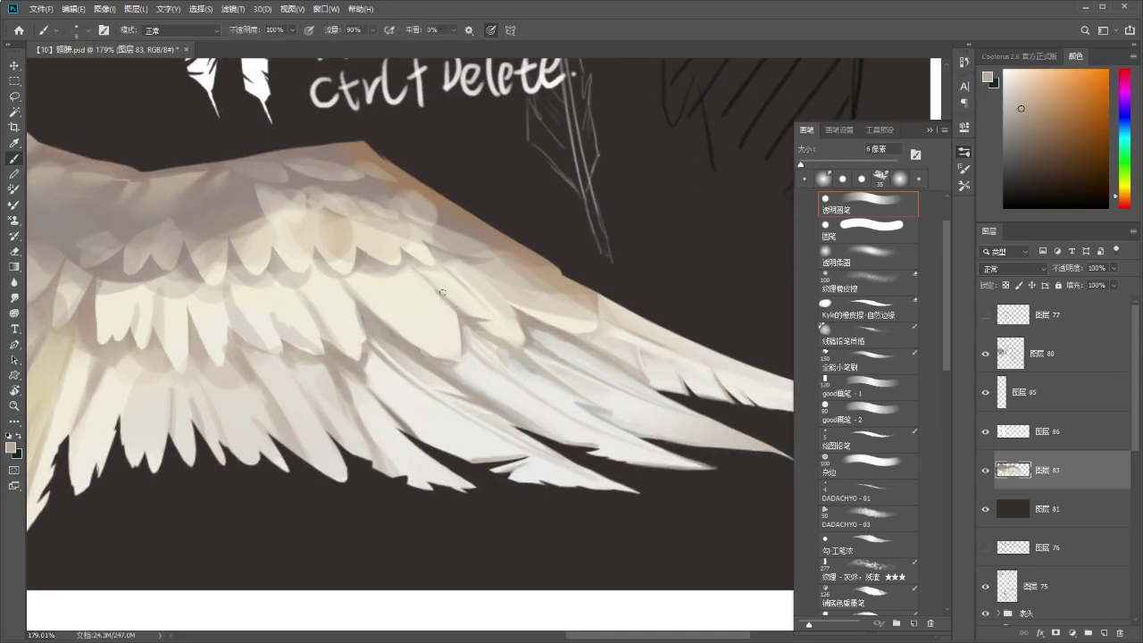
# Move to the reference wing photo and mark the outermost flight feathers with short curved taupe strokes, undoing misplaced ones.
pyautogui.moveTo(614, 375); pyautogui.dragTo(442, 362)
pyautogui.moveTo(436, 371); pyautogui.dragTo(504, 175)
pyautogui.scroll(5, 572, 321)
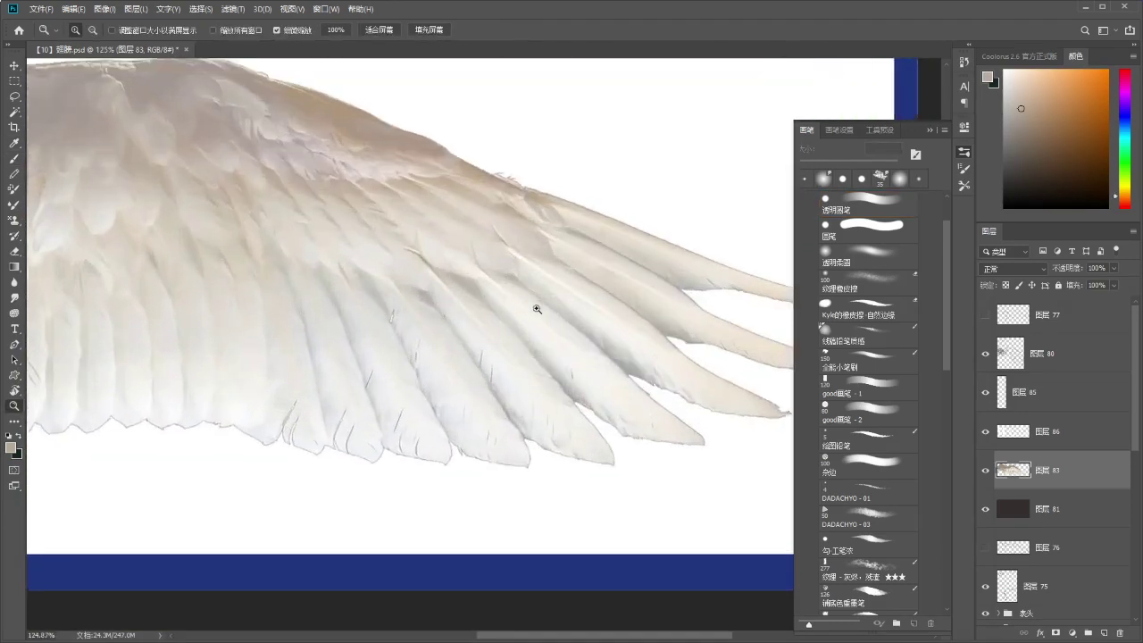
pyautogui.press('b')
pyautogui.scroll(-3, 602, 259)
pyautogui.moveTo(608, 159); pyautogui.dragTo(754, 207)
pyautogui.moveTo(362, 232); pyautogui.dragTo(398, 407)
pyautogui.hotkey('ctrl', 'z')
pyautogui.hotkey('ctrl', 'z')
pyautogui.moveTo(628, 294); pyautogui.dragTo(648, 239)
pyautogui.hotkey('ctrl', 'z')
pyautogui.moveTo(699, 168)
pyautogui.mouseDown()
pyautogui.moveTo(613, 181)
pyautogui.moveTo(668, 207)
pyautogui.moveTo(681, 198)
pyautogui.mouseUp()
pyautogui.hotkey('ctrl', 'z')
pyautogui.moveTo(611, 225)
pyautogui.mouseDown()
pyautogui.moveTo(648, 272)
pyautogui.moveTo(624, 268)
pyautogui.mouseUp()
# Draw curved taupe guide strokes across the tips of the reference wing's middle flight feathers, redoing the inaccurate ones.
pyautogui.moveTo(600, 320)
pyautogui.mouseDown()
pyautogui.moveTo(601, 354)
pyautogui.moveTo(590, 309)
pyautogui.mouseUp()
pyautogui.hotkey('ctrl', 'z')
pyautogui.hotkey('ctrl', 'z')
pyautogui.moveTo(547, 356)
pyautogui.mouseDown()
pyautogui.moveTo(554, 385)
pyautogui.moveTo(523, 327)
pyautogui.mouseUp()
pyautogui.hotkey('ctrl', 'z')
pyautogui.moveTo(482, 400); pyautogui.dragTo(487, 339)
pyautogui.hotkey('ctrl', 'z')
pyautogui.moveTo(428, 418)
pyautogui.mouseDown()
pyautogui.moveTo(419, 390)
pyautogui.moveTo(431, 342)
pyautogui.mouseUp()
# Continue the curved taupe guide strokes across the reference wing's inner flight feathers.
pyautogui.moveTo(360, 405); pyautogui.dragTo(384, 337)
pyautogui.hotkey('ctrl', 'z')
pyautogui.moveTo(361, 406); pyautogui.dragTo(386, 334)
pyautogui.moveTo(323, 399); pyautogui.dragTo(341, 338)
pyautogui.moveTo(277, 386); pyautogui.dragTo(298, 327)
pyautogui.moveTo(234, 376); pyautogui.dragTo(282, 313)
pyautogui.press('z')
pyautogui.moveTo(284, 363); pyautogui.dragTo(239, 363)
pyautogui.moveTo(362, 335); pyautogui.dragTo(461, 363)
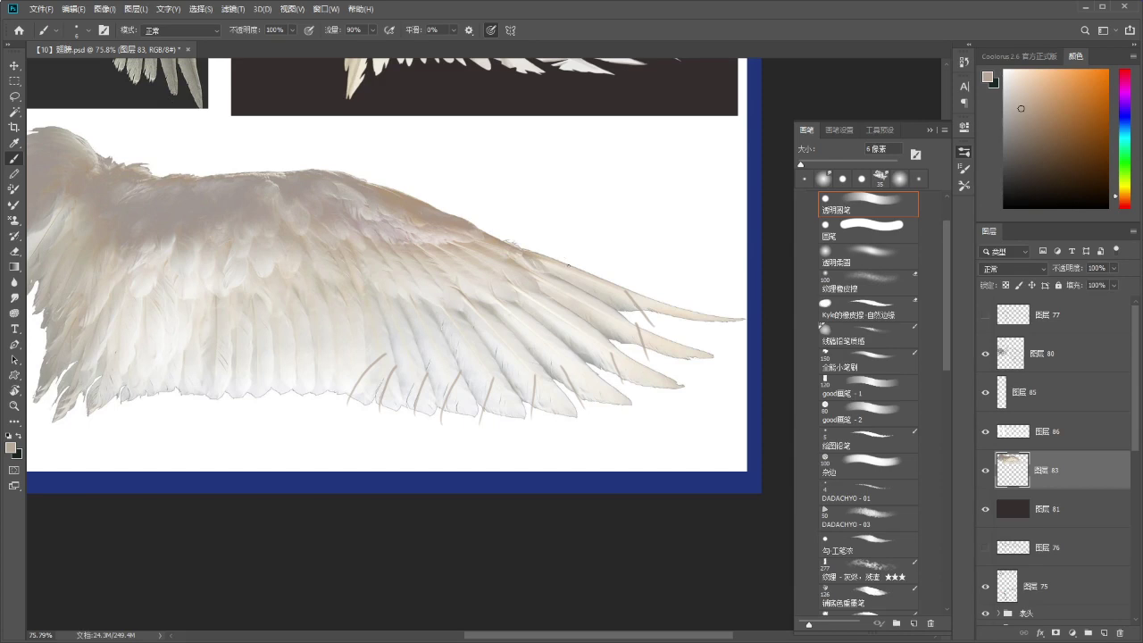
# Undo the curved taupe guide strokes across the reference wing's flight feathers.
pyautogui.press('l')
pyautogui.moveTo(594, 238)
pyautogui.mouseDown()
pyautogui.moveTo(384, 482)
pyautogui.moveTo(580, 224)
pyautogui.moveTo(597, 345)
pyautogui.mouseUp()
pyautogui.hotkey('ctrl', 'z')
pyautogui.hotkey('ctrl', 'z')
pyautogui.hotkey('ctrl', 'z')
pyautogui.hotkey('ctrl', 'z')
pyautogui.hotkey('ctrl', 'z')
pyautogui.hotkey('ctrl', 'z')
pyautogui.hotkey('ctrl', 'z')
pyautogui.hotkey('ctrl', 'z')
pyautogui.hotkey('ctrl', 'z')
pyautogui.hotkey('ctrl', 'z')
# Return to the painted wing and refine the middle flight feathers with sampled cream and taupe tones, using the 6 px brush.
pyautogui.moveTo(616, 203); pyautogui.dragTo(652, 201)
pyautogui.moveTo(623, 185); pyautogui.dragTo(555, 266)
pyautogui.scroll(5, 555, 266)
pyautogui.press('b')
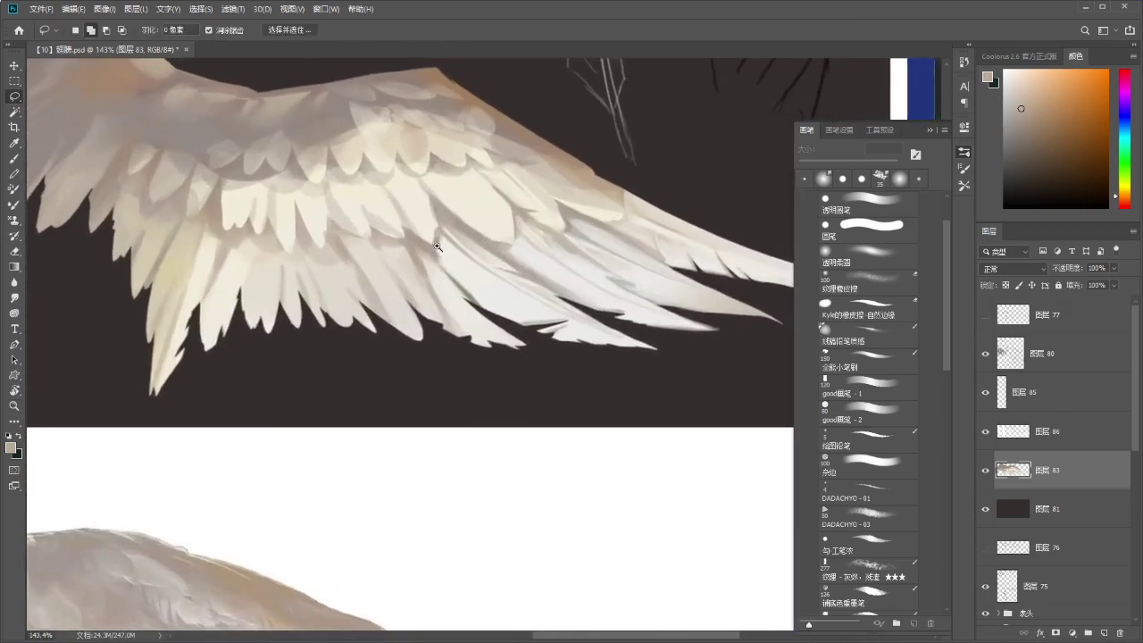
pyautogui.keyDown('alt'); pyautogui.click(408, 274); pyautogui.keyUp('alt')
pyautogui.moveTo(408, 274)
pyautogui.mouseDown()
pyautogui.moveTo(444, 328)
pyautogui.moveTo(440, 316)
pyautogui.mouseUp()
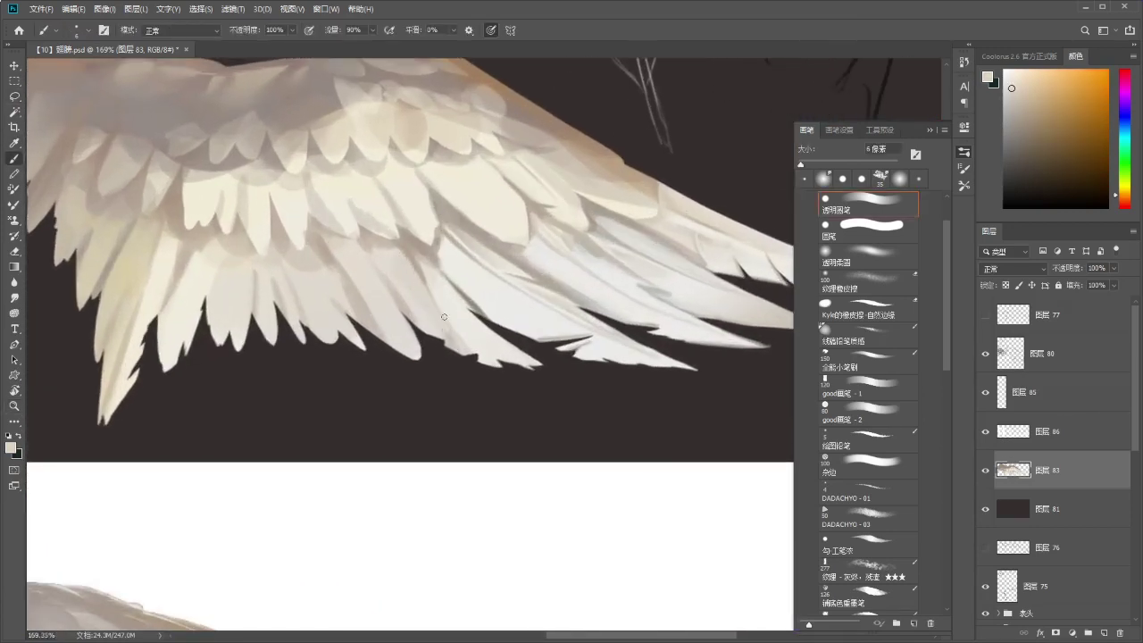
pyautogui.scroll(3, 437, 336)
pyautogui.keyDown('alt'); pyautogui.click(409, 288); pyautogui.keyUp('alt')
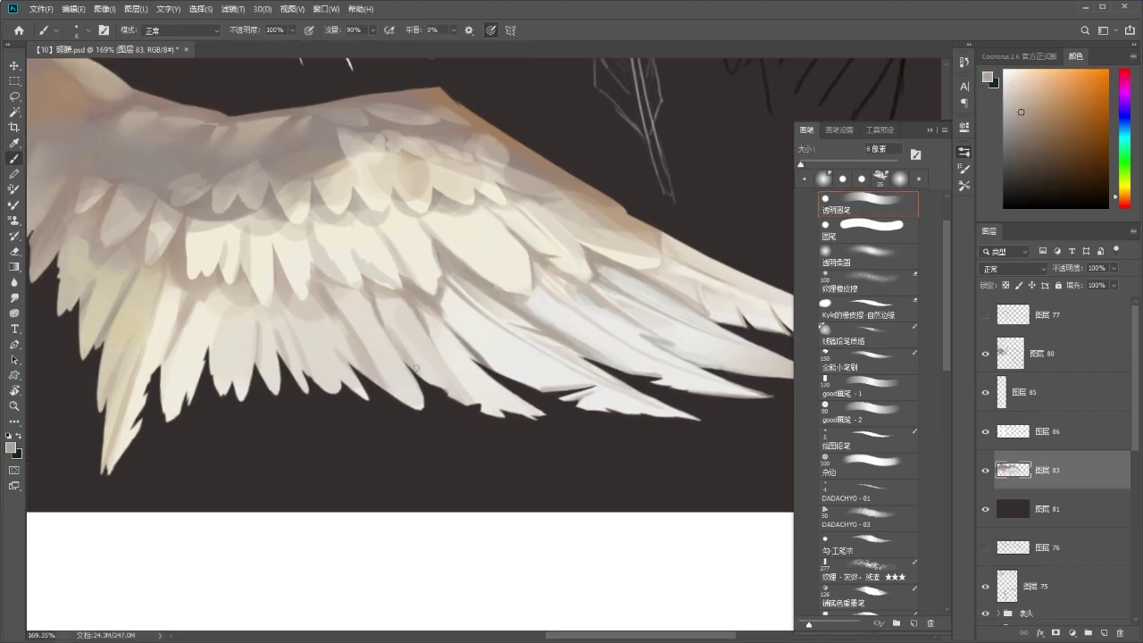
pyautogui.scroll(-4, 407, 369)
pyautogui.scroll(4, 410, 312)
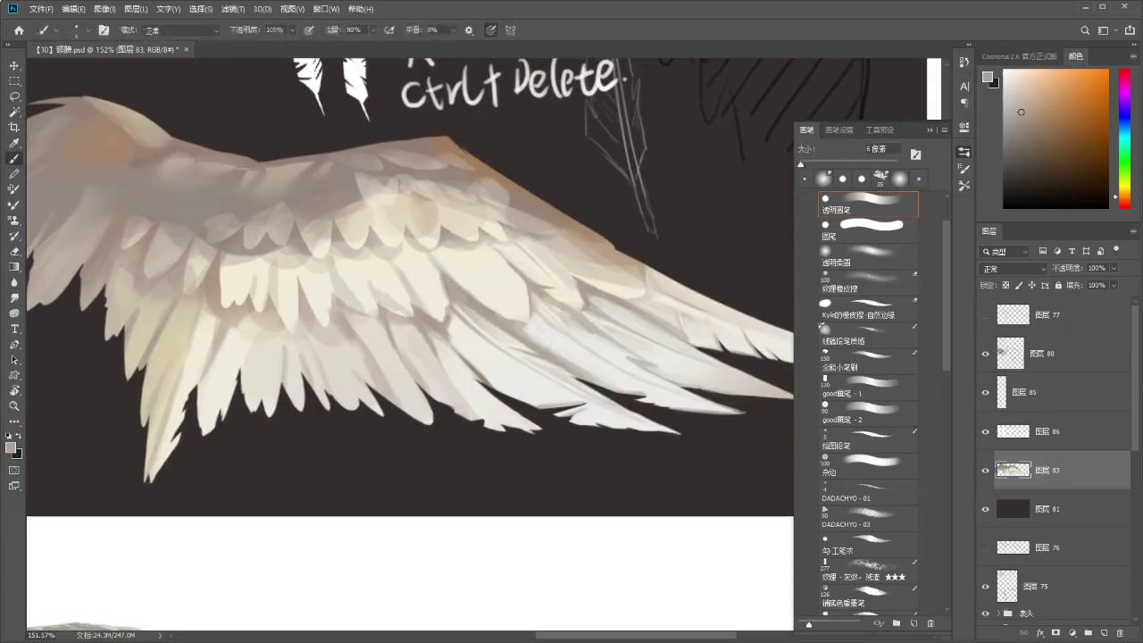
# Sample shadow and off-white tones and refine the flight feathers emerging beneath the large covert feather.
pyautogui.keyDown('alt'); pyautogui.click(378, 327); pyautogui.keyUp('alt')
pyautogui.keyDown('alt'); pyautogui.click(397, 342); pyautogui.keyUp('alt')
pyautogui.moveTo(451, 325)
pyautogui.mouseDown()
pyautogui.moveTo(427, 317)
pyautogui.moveTo(408, 360)
pyautogui.moveTo(370, 357)
pyautogui.moveTo(476, 310)
pyautogui.moveTo(511, 312)
pyautogui.mouseUp()
pyautogui.keyDown('alt'); pyautogui.click(465, 345); pyautogui.keyUp('alt')
pyautogui.press('r')
pyautogui.moveTo(483, 320)
pyautogui.mouseDown()
pyautogui.moveTo(454, 301)
pyautogui.moveTo(494, 311)
pyautogui.mouseUp()
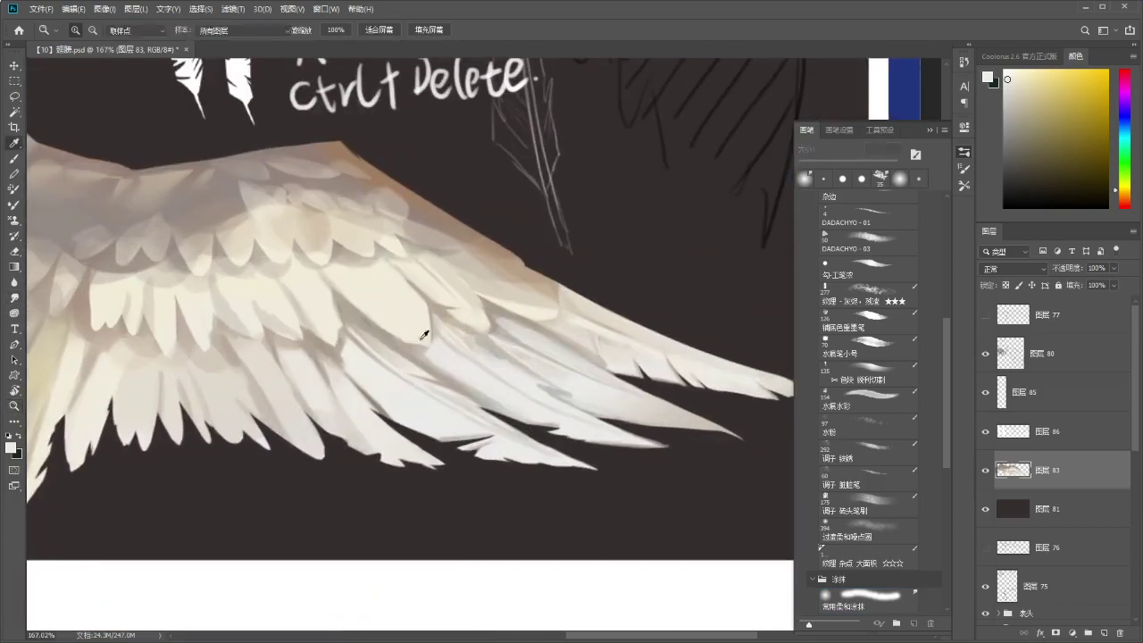
pyautogui.keyDown('alt'); pyautogui.click(475, 329); pyautogui.keyUp('alt')
pyautogui.click(463, 337)
pyautogui.press('b')
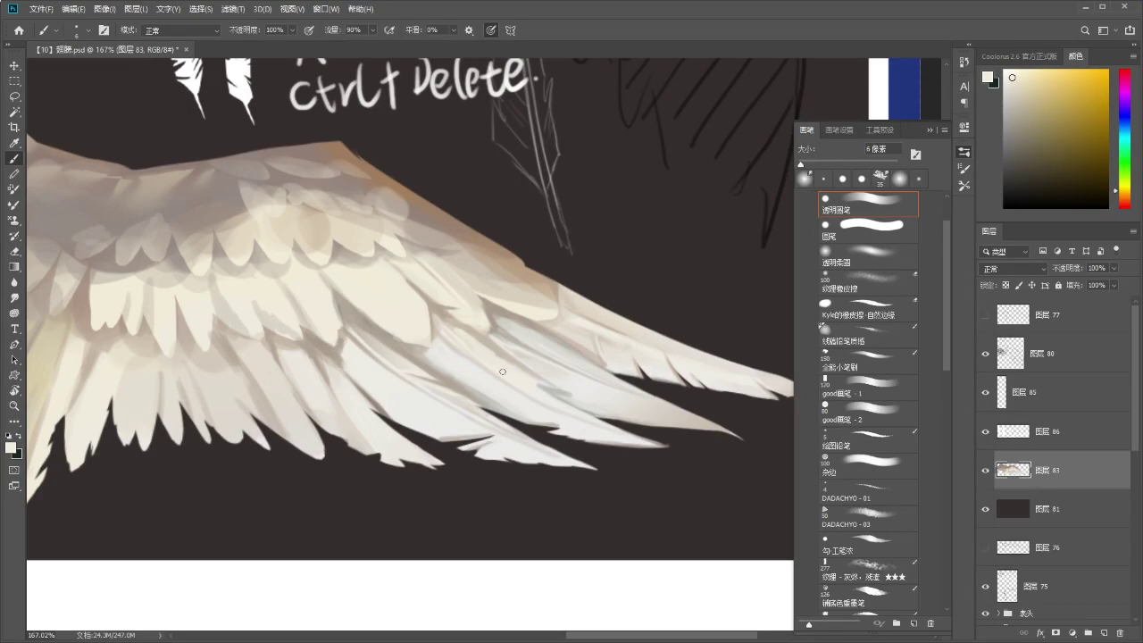
# Sample pale off-white and taupe from the wing and touch up the gaps between the outer flight feathers.
pyautogui.scroll(-3, 449, 366)
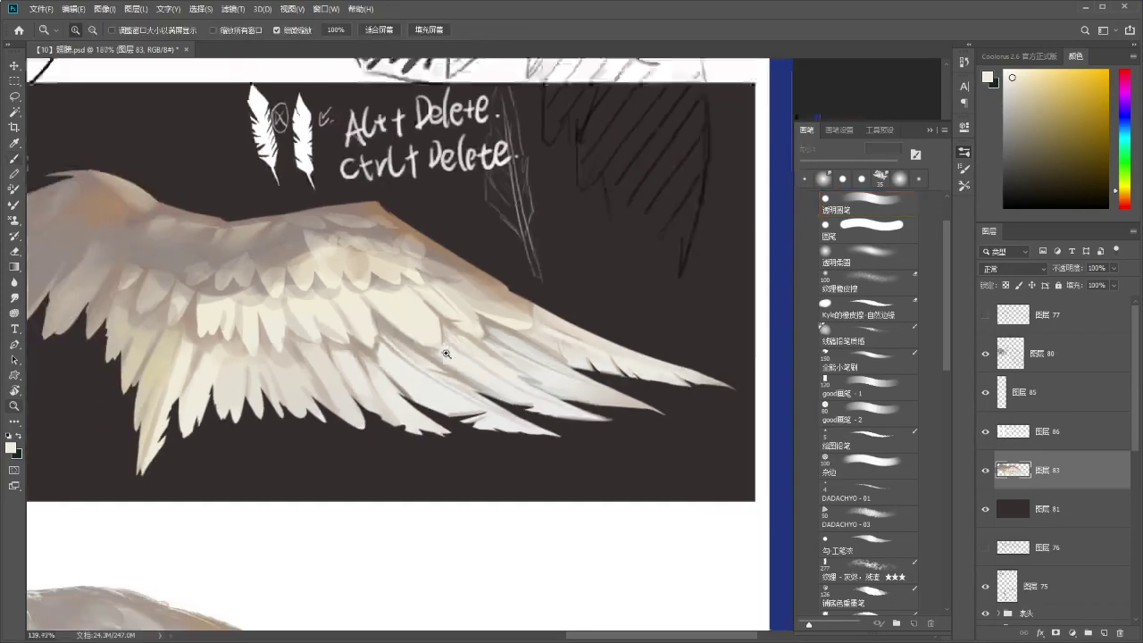
pyautogui.press('i')
pyautogui.click(571, 350)
pyautogui.press('b')
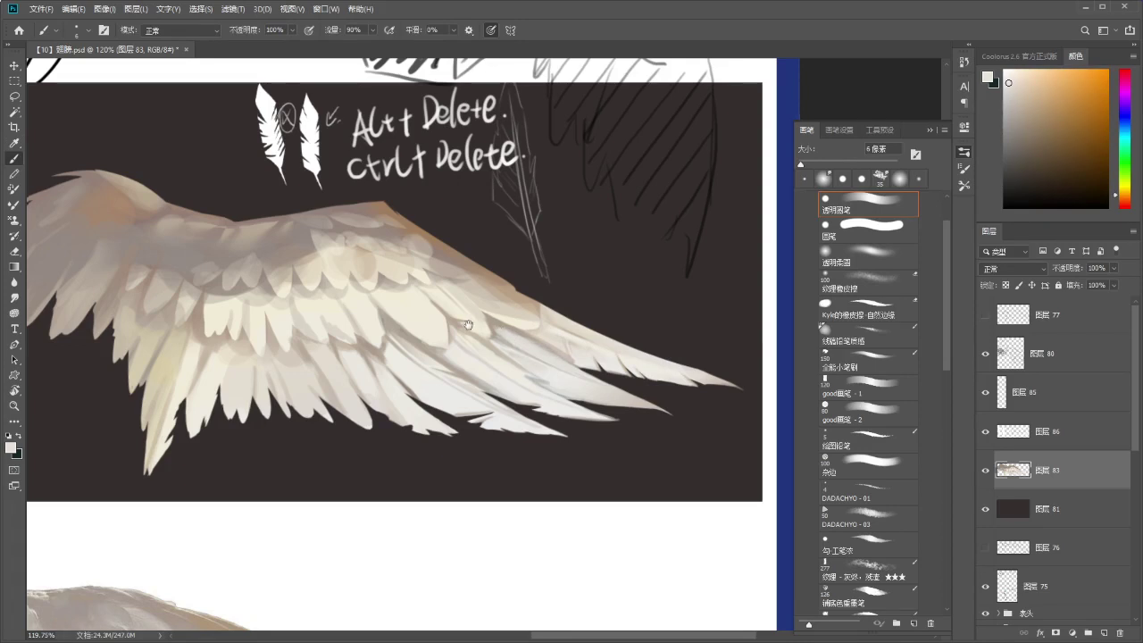
pyautogui.moveTo(477, 322); pyautogui.dragTo(487, 325)
pyautogui.keyDown('alt'); pyautogui.click(407, 329); pyautogui.keyUp('alt')
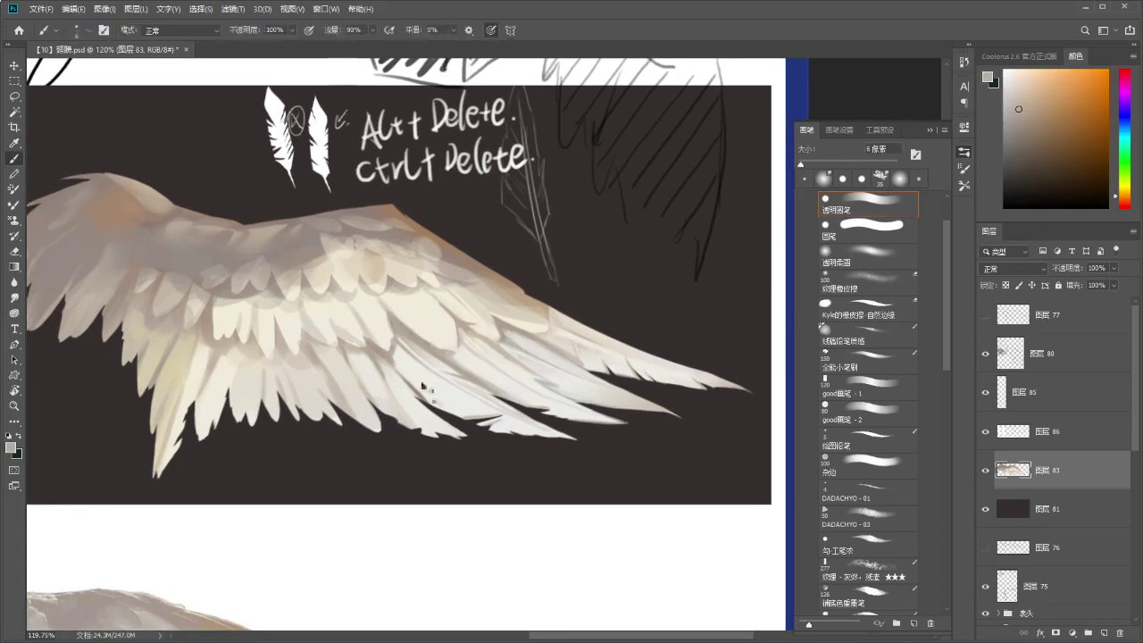
pyautogui.moveTo(412, 383); pyautogui.dragTo(426, 383)
pyautogui.press('z')
pyautogui.moveTo(422, 379)
pyautogui.mouseDown()
pyautogui.moveTo(391, 381)
pyautogui.moveTo(431, 387)
pyautogui.moveTo(420, 387)
pyautogui.mouseUp()
pyautogui.press('b')
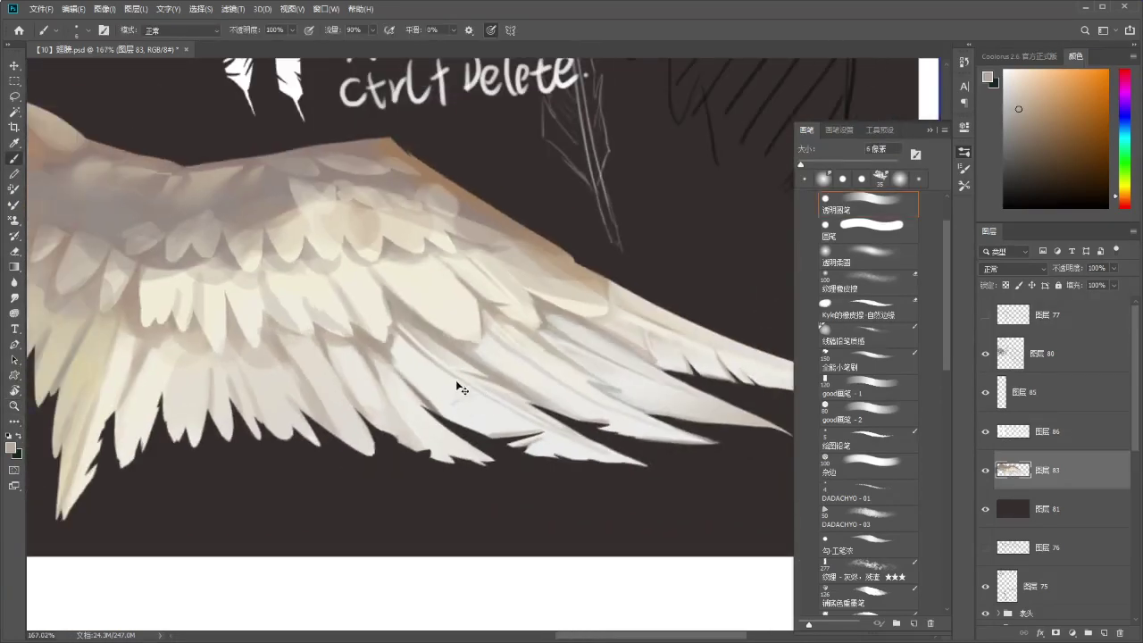
# Blend the central pale flight feathers into the coverts above with sampled cream, white and gray tones.
pyautogui.keyDown('alt'); pyautogui.click(434, 388); pyautogui.keyUp('alt')
pyautogui.keyDown('alt'); pyautogui.click(432, 385); pyautogui.keyUp('alt')
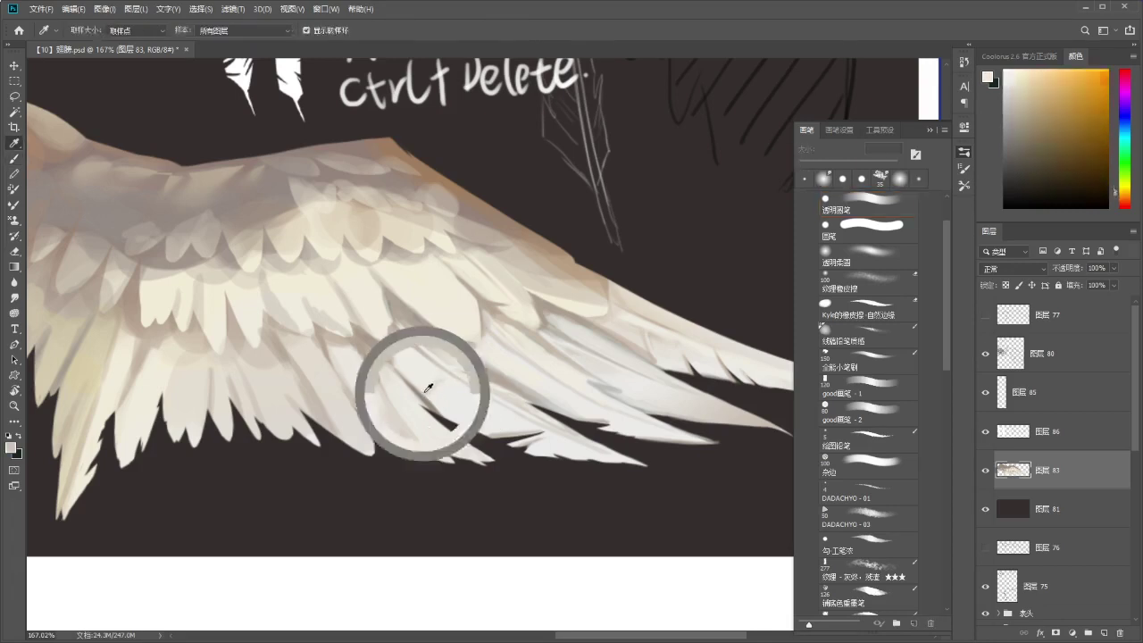
pyautogui.moveTo(471, 351); pyautogui.dragTo(520, 345)
pyautogui.keyDown('alt'); pyautogui.click(475, 373); pyautogui.keyUp('alt')
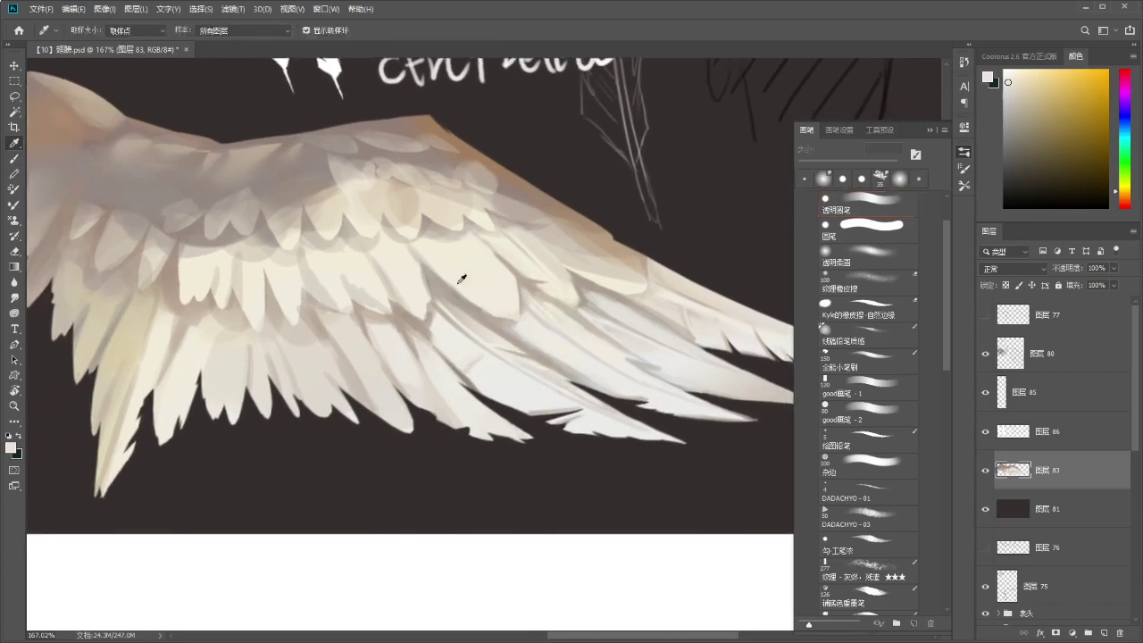
pyautogui.keyDown('alt'); pyautogui.click(432, 325); pyautogui.keyUp('alt')
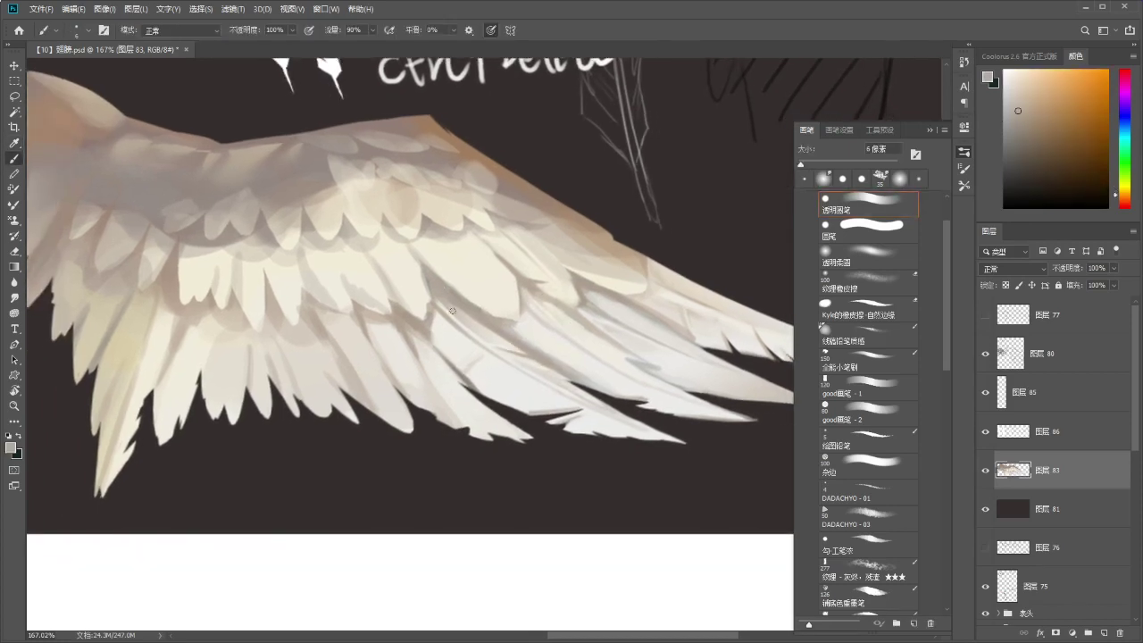
pyautogui.keyDown('alt'); pyautogui.click(420, 346); pyautogui.keyUp('alt')
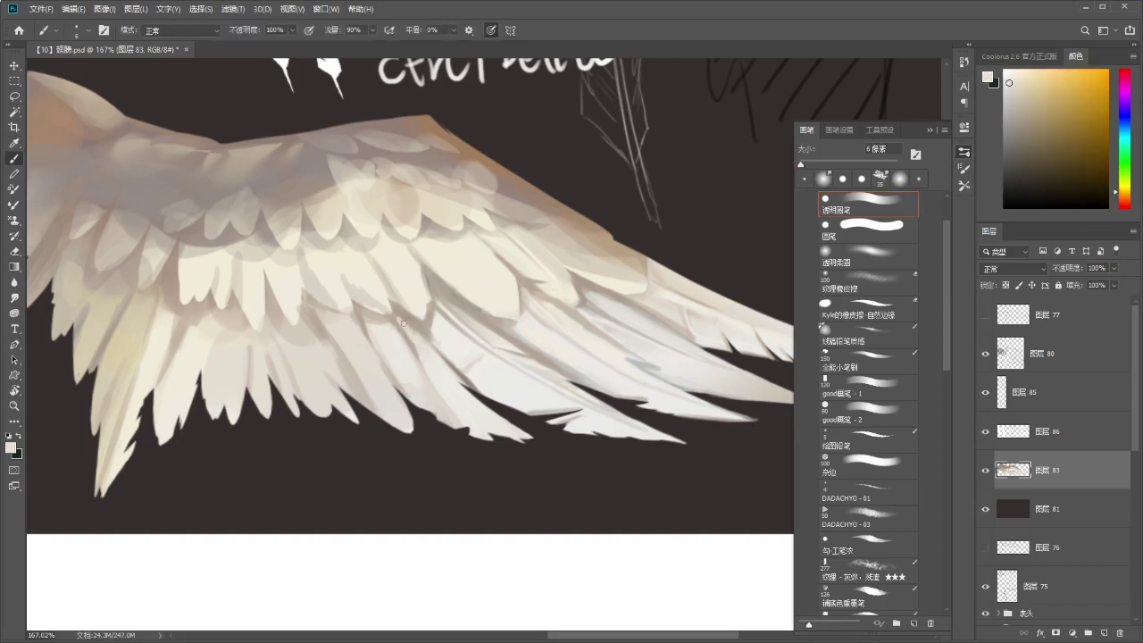
# Define the overlapping edges of the middle flight feathers with repeatedly sampled beige and taupe strokes.
pyautogui.keyDown('alt'); pyautogui.click(400, 312); pyautogui.keyUp('alt')
pyautogui.moveTo(405, 327)
pyautogui.mouseDown()
pyautogui.moveTo(353, 328)
pyautogui.moveTo(405, 328)
pyautogui.moveTo(418, 370)
pyautogui.mouseUp()
pyautogui.keyDown('alt'); pyautogui.click(411, 353); pyautogui.keyUp('alt')
pyautogui.keyDown('alt'); pyautogui.click(415, 336); pyautogui.keyUp('alt')
pyautogui.keyDown('alt'); pyautogui.click(441, 361); pyautogui.keyUp('alt')
pyautogui.keyDown('alt'); pyautogui.click(471, 388); pyautogui.keyUp('alt')
pyautogui.keyDown('alt'); pyautogui.click(466, 393); pyautogui.keyUp('alt')
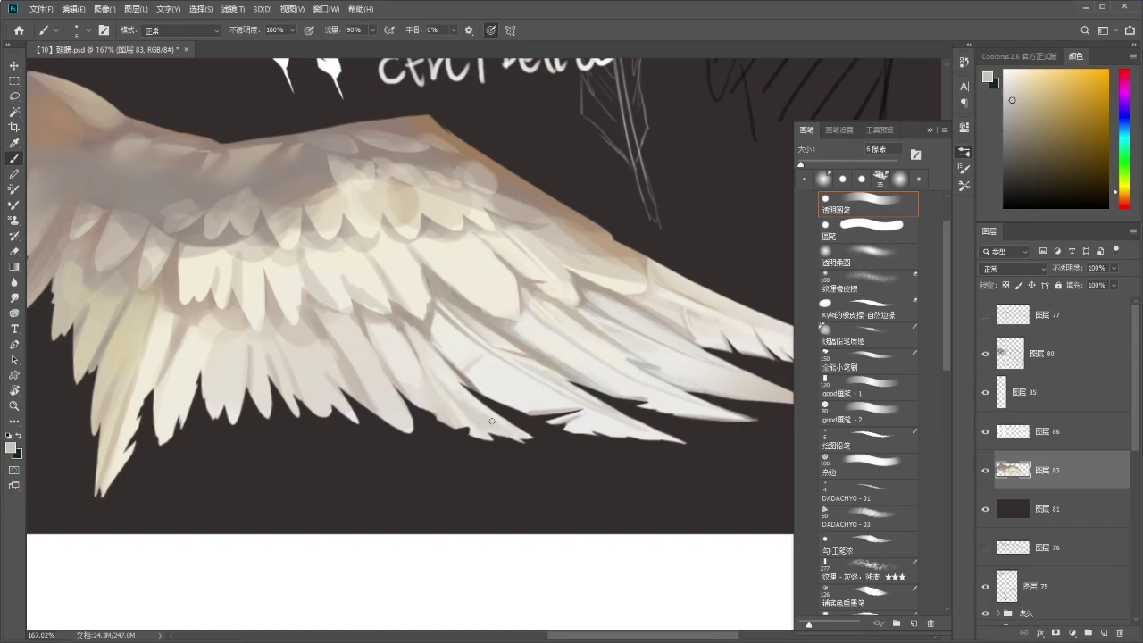
# Sample beige from the middle feathers and enlarge the brush to 30 px for broader wing shading.
pyautogui.press('r')
pyautogui.press('z')
pyautogui.moveTo(454, 359)
pyautogui.mouseDown()
pyautogui.moveTo(415, 353)
pyautogui.moveTo(431, 343)
pyautogui.moveTo(438, 387)
pyautogui.mouseUp()
pyautogui.moveTo(411, 335); pyautogui.dragTo(415, 325)
pyautogui.press('b')
pyautogui.keyDown('alt'); pyautogui.click(399, 335); pyautogui.keyUp('alt')
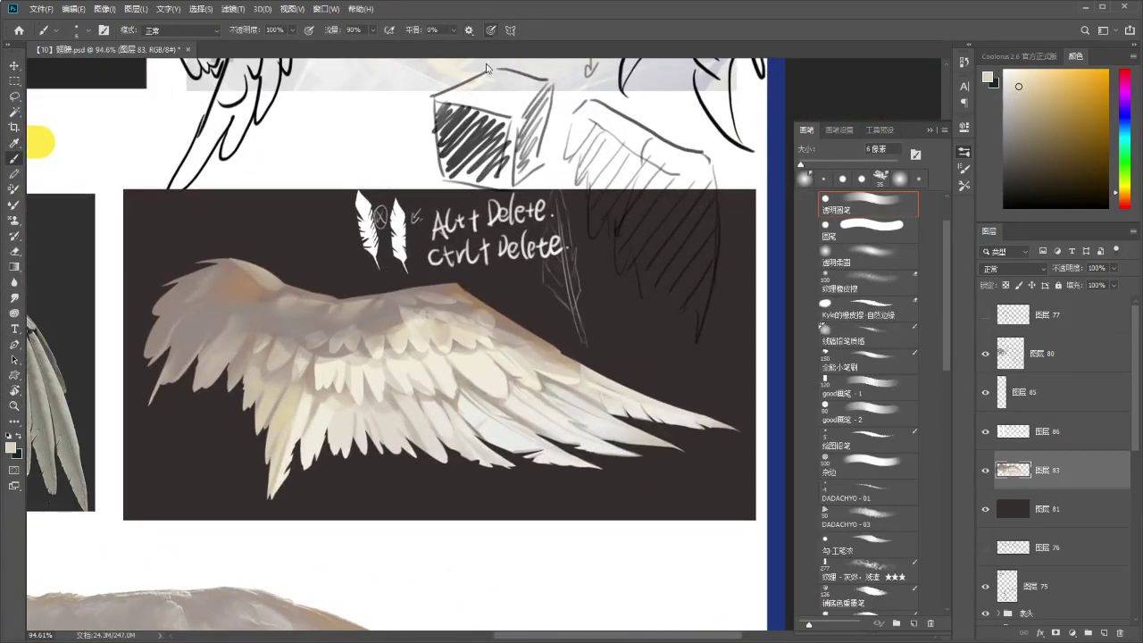
pyautogui.press(']')
pyautogui.press(']')
pyautogui.press(']')
pyautogui.press(']')
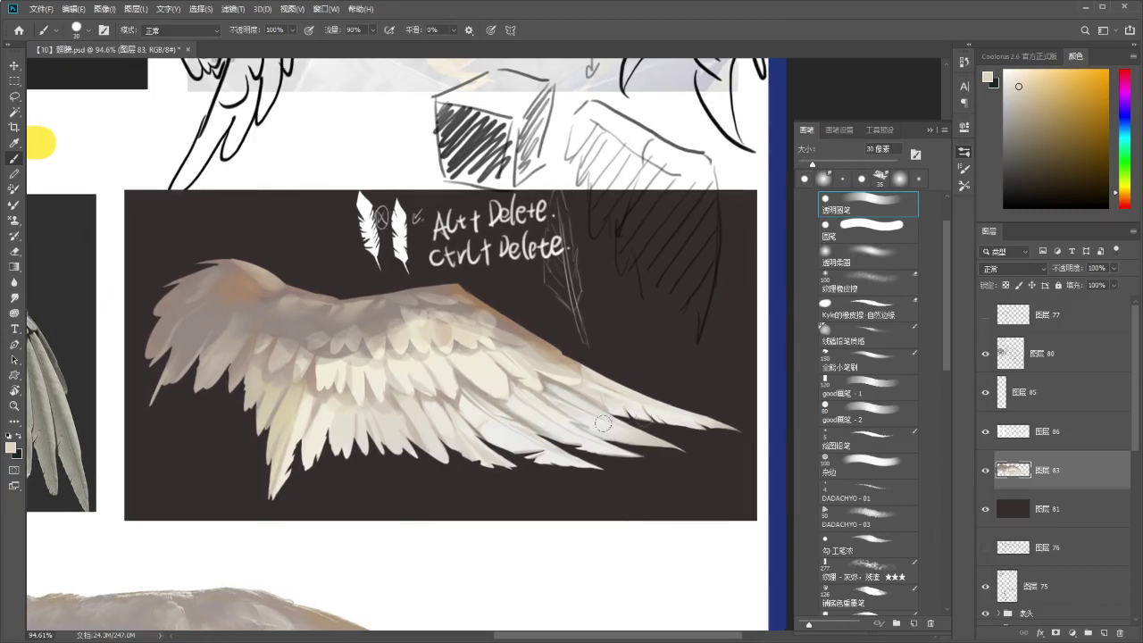
# Sample taupe and brown from the upper coverts and shade the transition above the middle feather row.
pyautogui.keyDown('alt'); pyautogui.click(381, 337); pyautogui.keyUp('alt')
pyautogui.keyDown('alt'); pyautogui.click(375, 344); pyautogui.keyUp('alt')
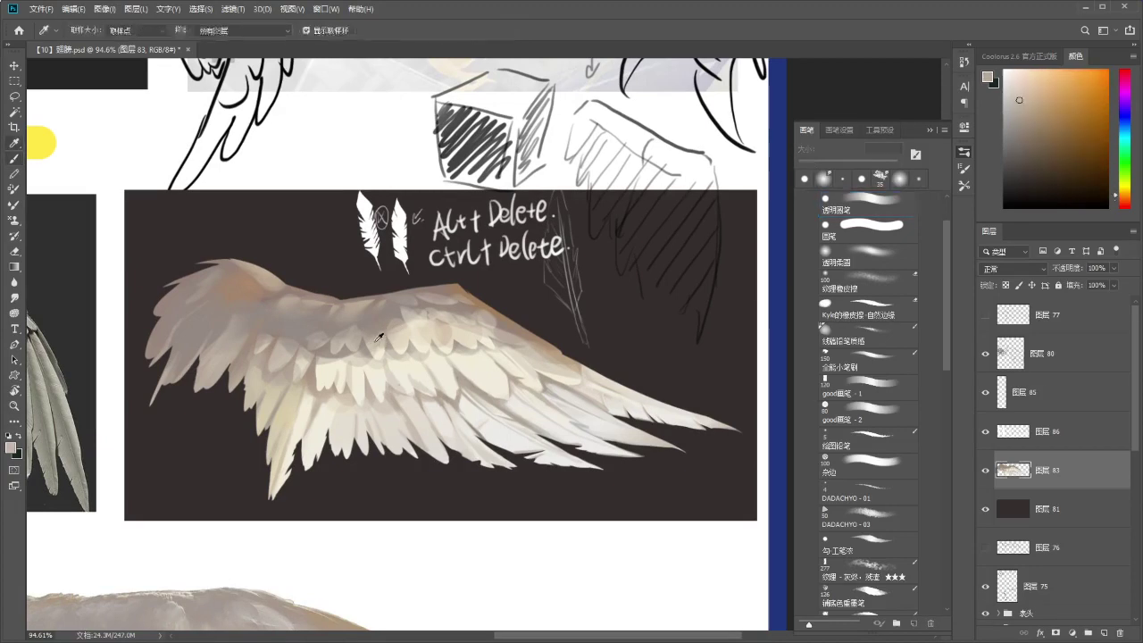
pyautogui.moveTo(386, 345)
pyautogui.mouseDown()
pyautogui.moveTo(352, 348)
pyautogui.moveTo(360, 294)
pyautogui.moveTo(411, 256)
pyautogui.mouseUp()
pyautogui.scroll(2, 404, 286)
pyautogui.keyDown('alt'); pyautogui.click(407, 271); pyautogui.keyUp('alt')
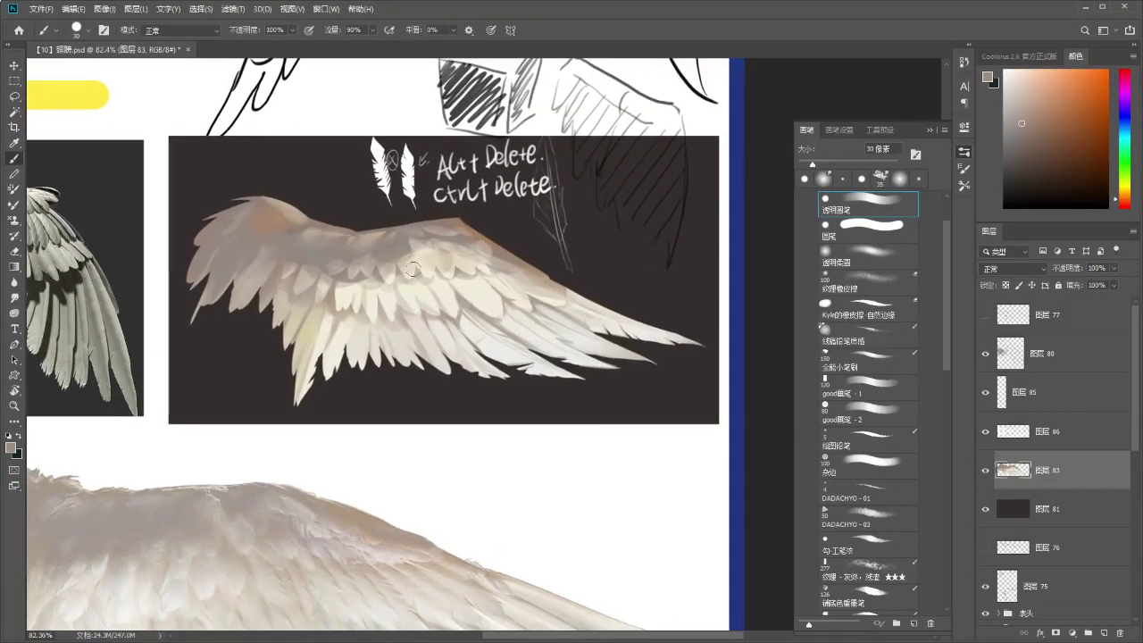
pyautogui.moveTo(495, 230)
pyautogui.mouseDown()
pyautogui.moveTo(370, 284)
pyautogui.moveTo(492, 474)
pyautogui.moveTo(707, 433)
pyautogui.moveTo(654, 270)
pyautogui.moveTo(458, 254)
pyautogui.mouseUp()
pyautogui.hotkey('ctrl', 'z')
pyautogui.moveTo(305, 255); pyautogui.dragTo(339, 215)
pyautogui.hotkey('ctrl', 'z')
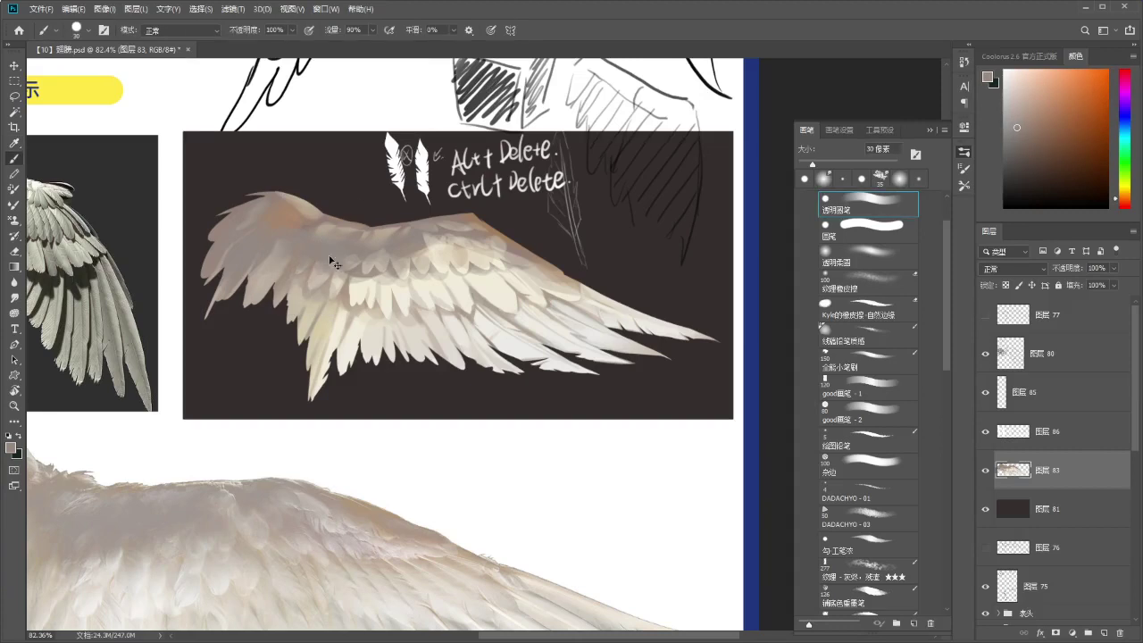
# Sample tones from the inner wing and shift the foreground colour to a warmer pinkish brown.
pyautogui.scroll(-3, 363, 266)
pyautogui.scroll(2, 432, 258)
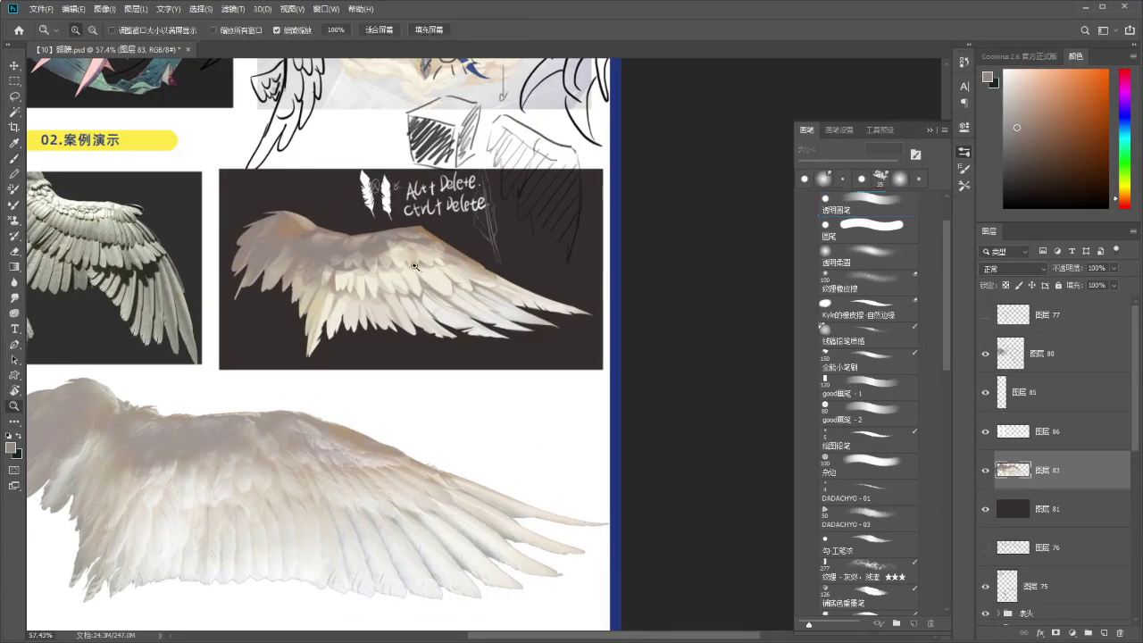
pyautogui.scroll(1, 414, 312)
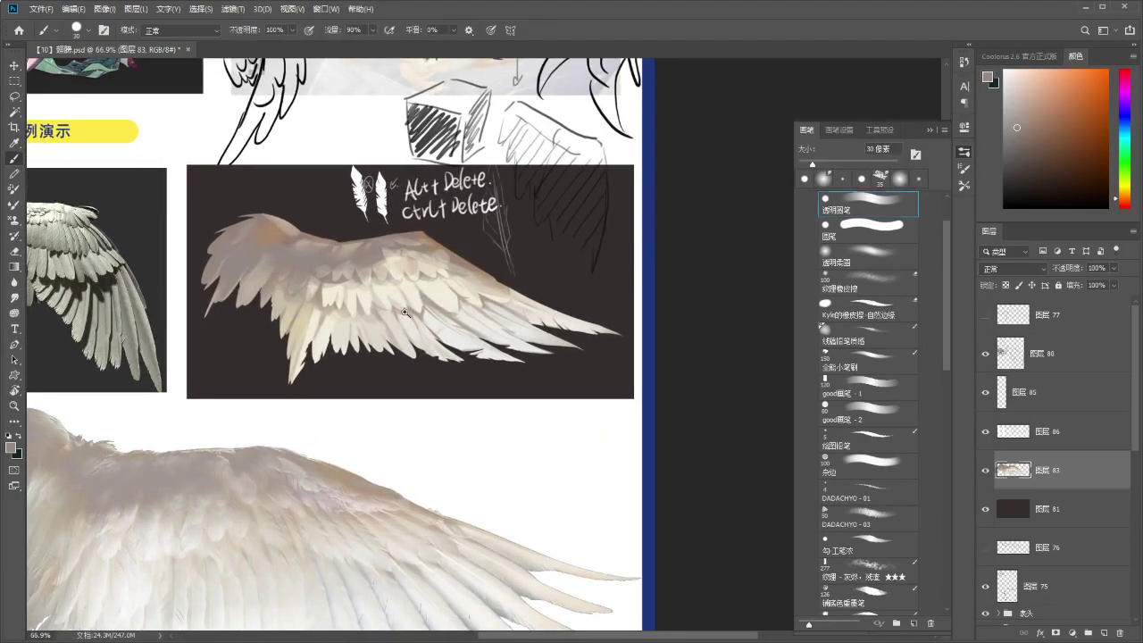
pyautogui.scroll(2, 390, 223)
pyautogui.keyDown('alt'); pyautogui.click(283, 326); pyautogui.keyUp('alt')
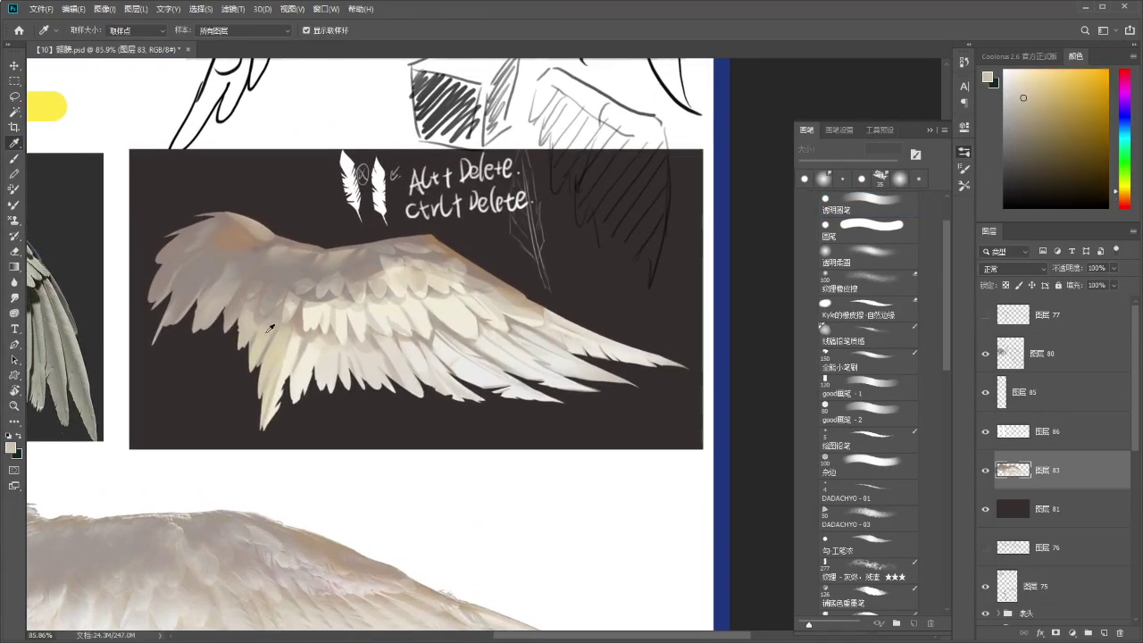
pyautogui.keyDown('alt'); pyautogui.click(282, 306); pyautogui.keyUp('alt')
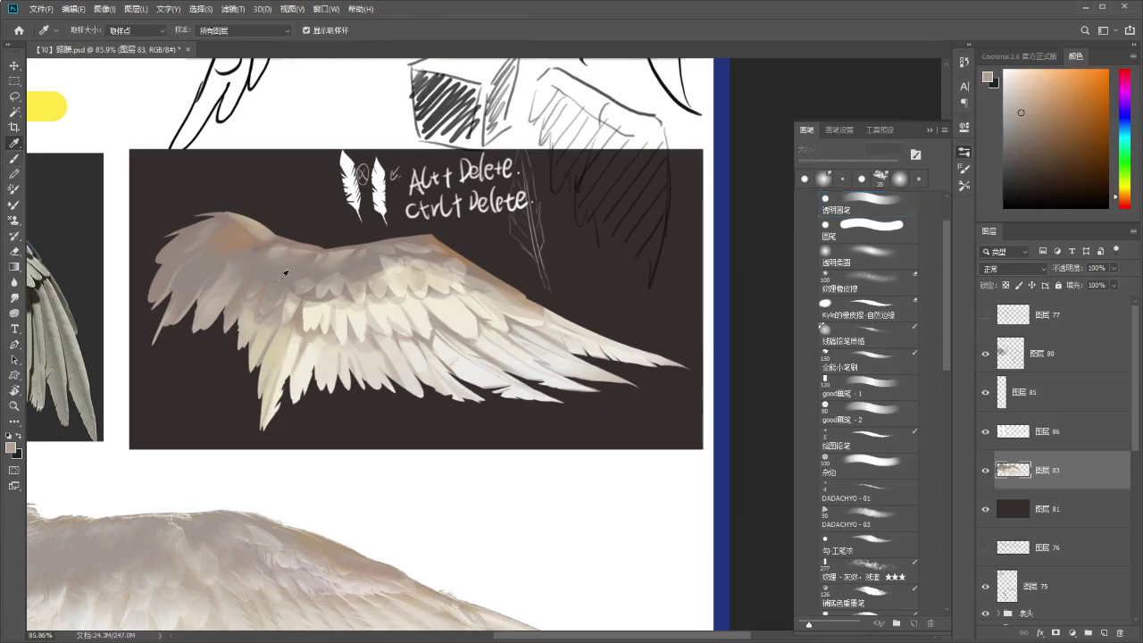
pyautogui.keyDown('alt'); pyautogui.click(249, 274); pyautogui.keyUp('alt')
pyautogui.moveTo(1038, 117); pyautogui.dragTo(1033, 106)
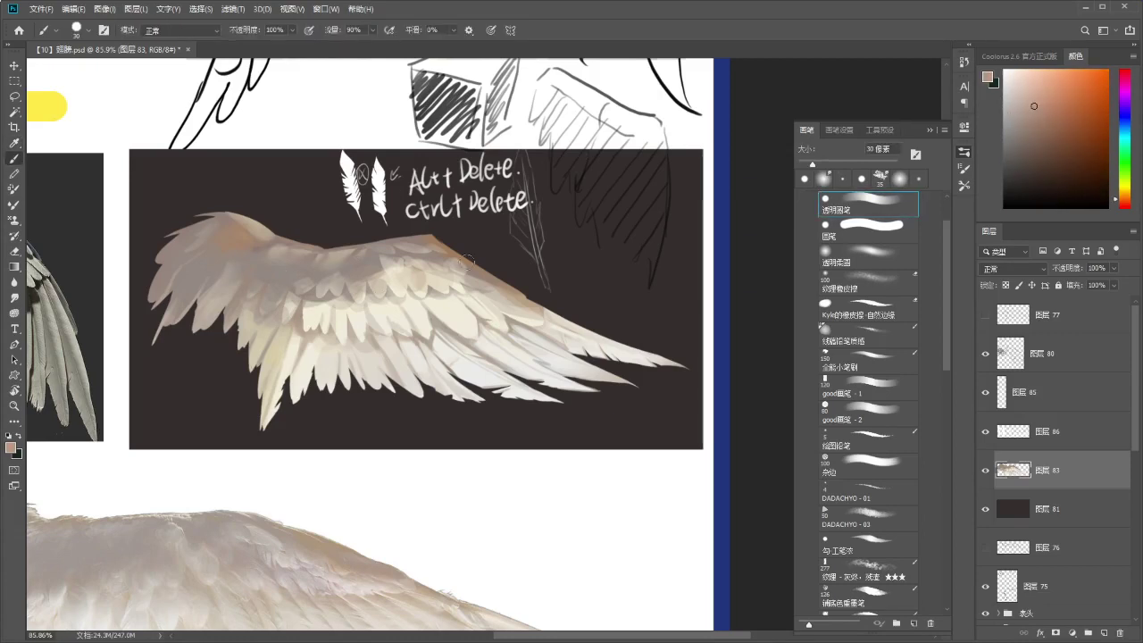
# Reduce the brush to 9 px and choose a lighter peach to accent the wing's upper covert feathers.
pyautogui.press('[')
pyautogui.press('[')
pyautogui.scroll(-5, 277, 317)
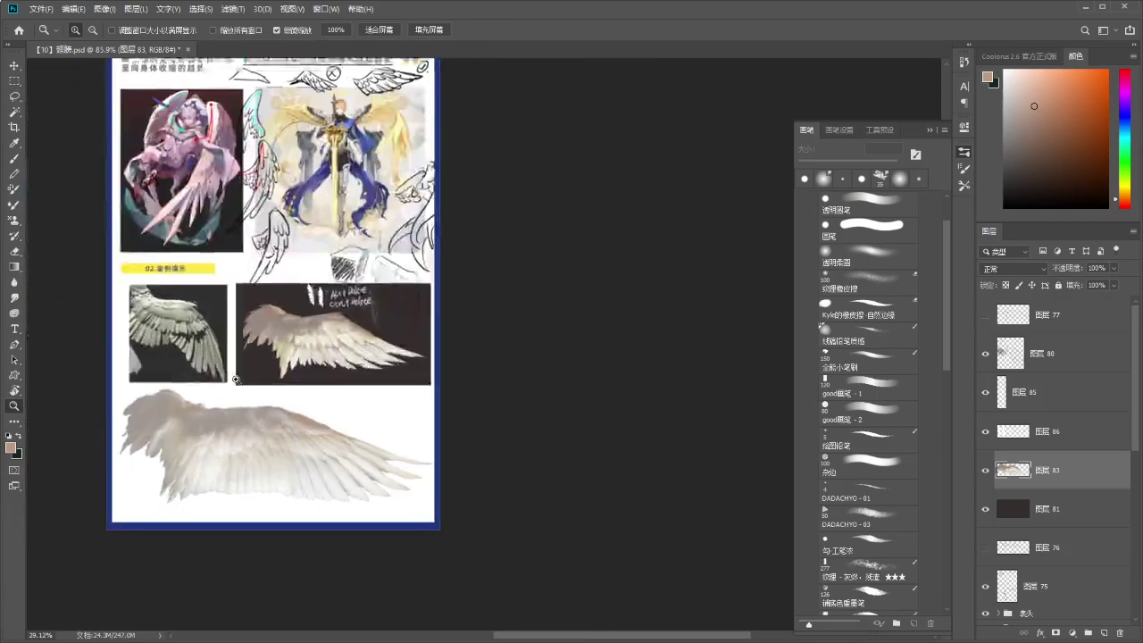
pyautogui.scroll(6, 284, 330)
pyautogui.click(1031, 84)
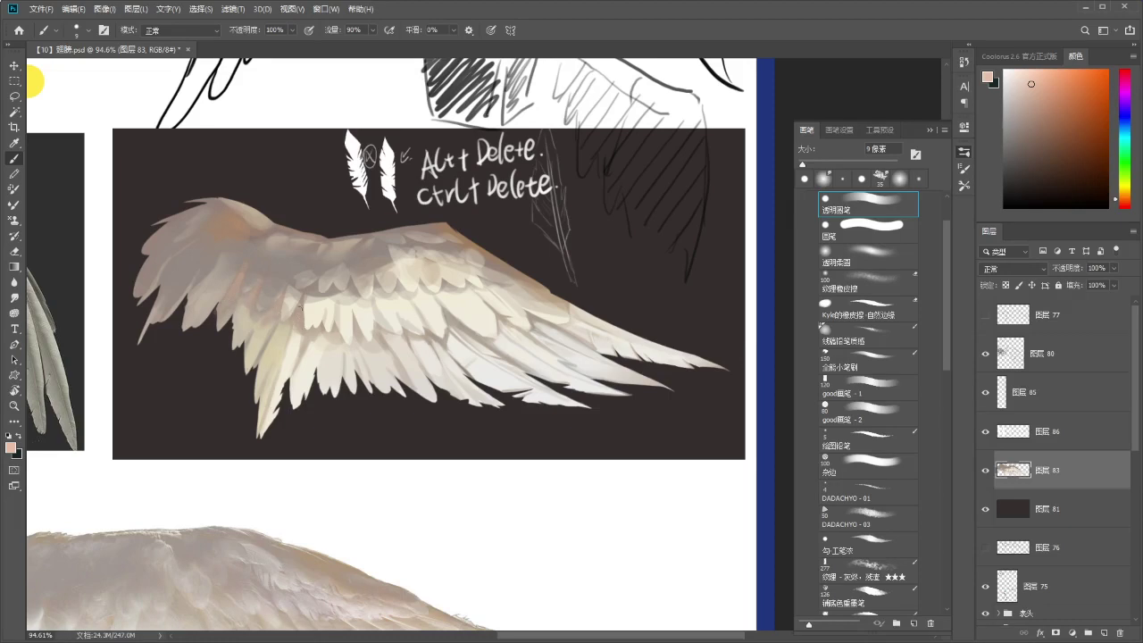
pyautogui.scroll(-6, 298, 304)
pyautogui.scroll(5, 268, 277)
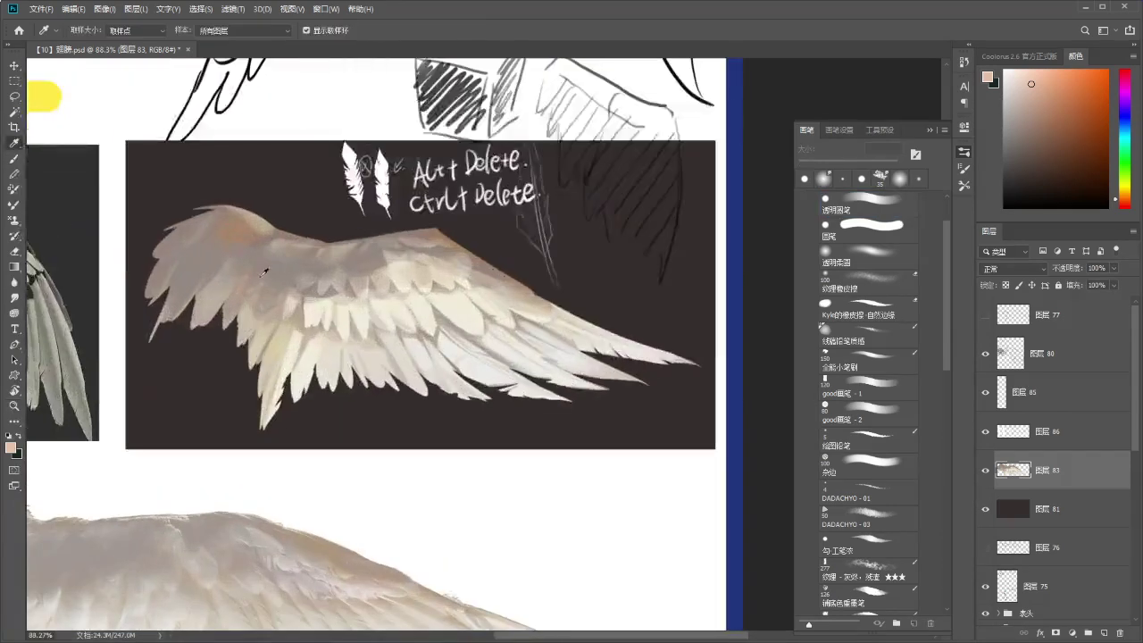
# Sample brown and taupe and retouch the feather tips beneath the wing's shoulder with the 9 px brush.
pyautogui.keyDown('alt'); pyautogui.click(264, 268); pyautogui.keyUp('alt')
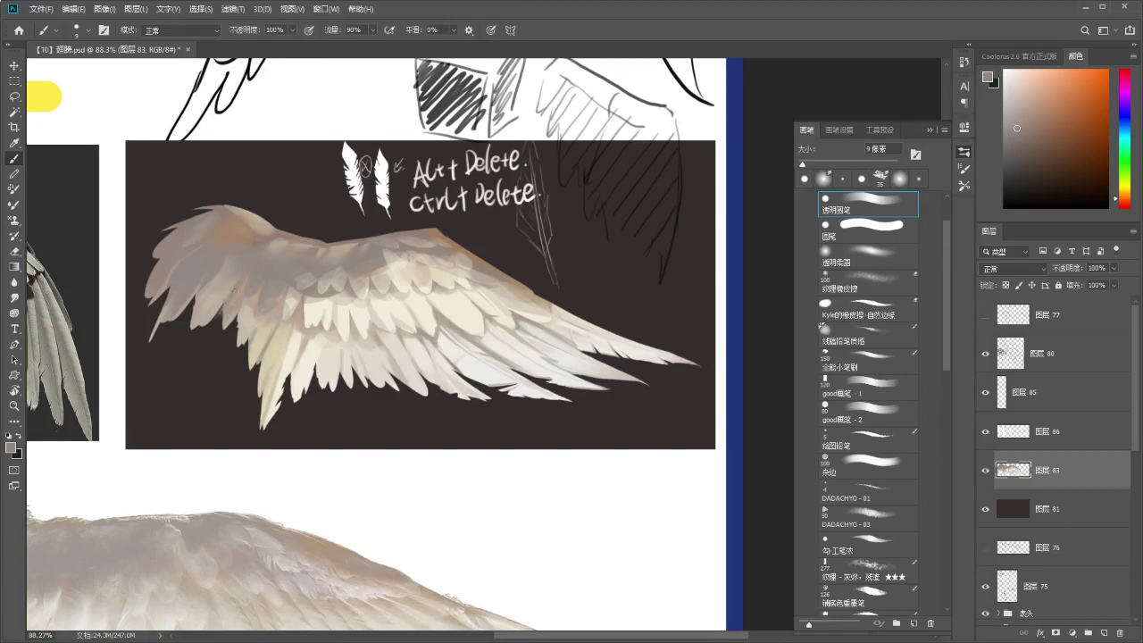
pyautogui.keyDown('alt'); pyautogui.click(223, 325); pyautogui.keyUp('alt')
pyautogui.press('e')
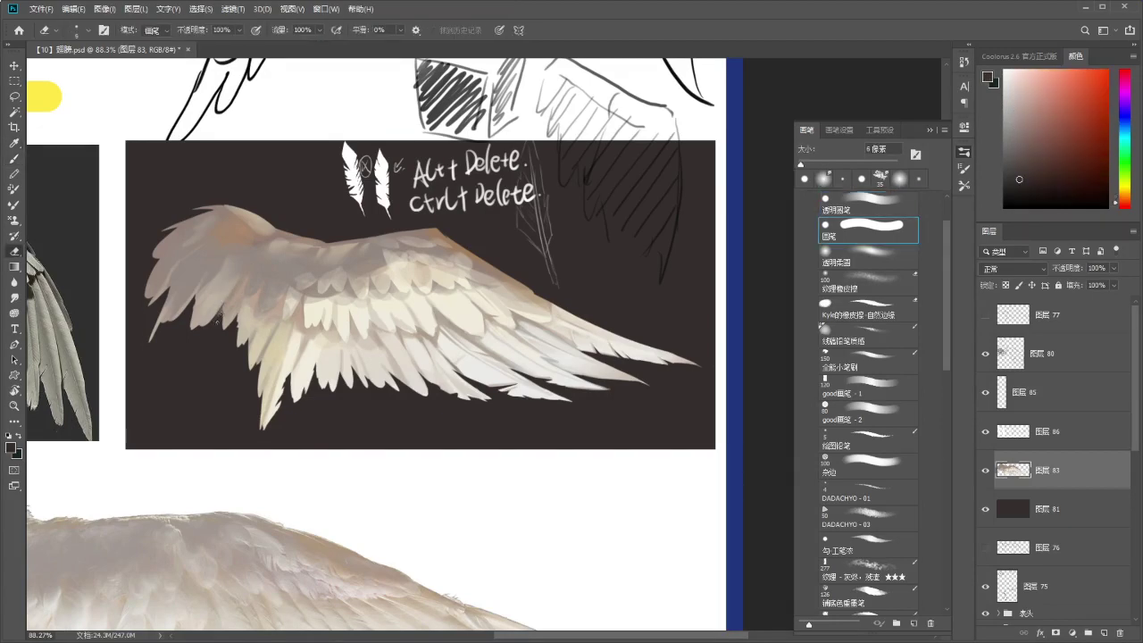
pyautogui.press('b')
pyautogui.keyDown('alt'); pyautogui.click(225, 322); pyautogui.keyUp('alt')
pyautogui.moveTo(225, 311); pyautogui.dragTo(223, 330)
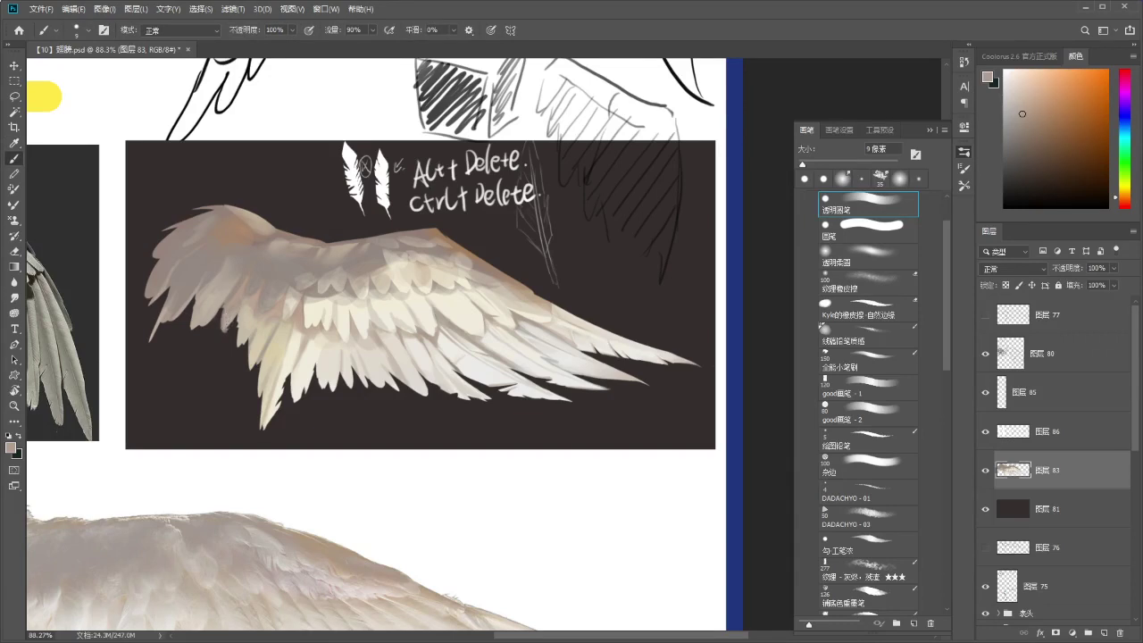
pyautogui.moveTo(290, 296)
pyautogui.mouseDown()
pyautogui.moveTo(250, 296)
pyautogui.moveTo(287, 296)
pyautogui.mouseUp()
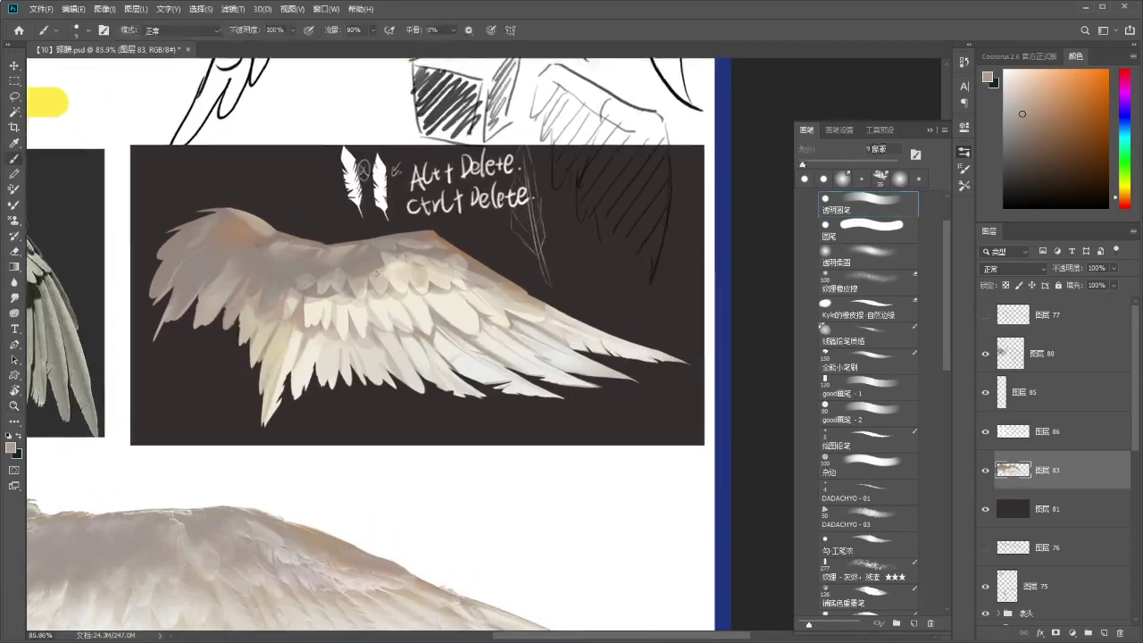
# Retouch the central covert feathers with sampled taupe and a lighter beige, reducing the brush to 7 px.
pyautogui.moveTo(376, 266); pyautogui.dragTo(394, 266)
pyautogui.keyDown('alt'); pyautogui.click(365, 266); pyautogui.keyUp('alt')
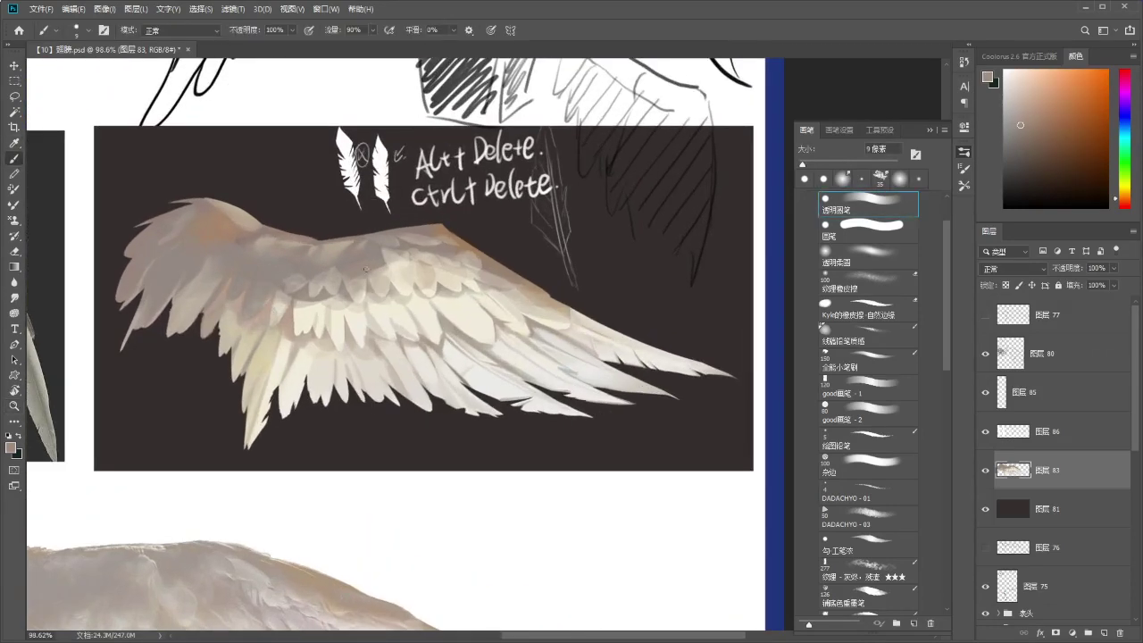
pyautogui.click(382, 279)
pyautogui.press('b')
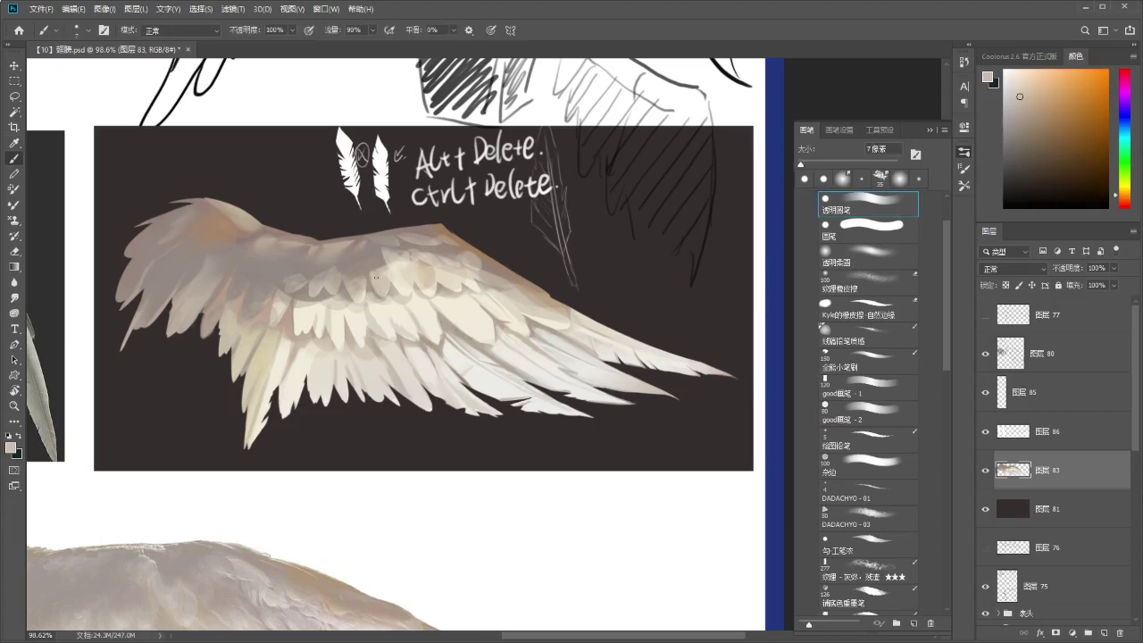
# Enlarge the brush, sample a greyer taupe from the upper coverts to soften their shading, and return the brush to 7 px.
pyautogui.press(']')
pyautogui.press(']')
pyautogui.press(']')
pyautogui.keyDown('alt'); pyautogui.click(379, 265); pyautogui.keyUp('alt')
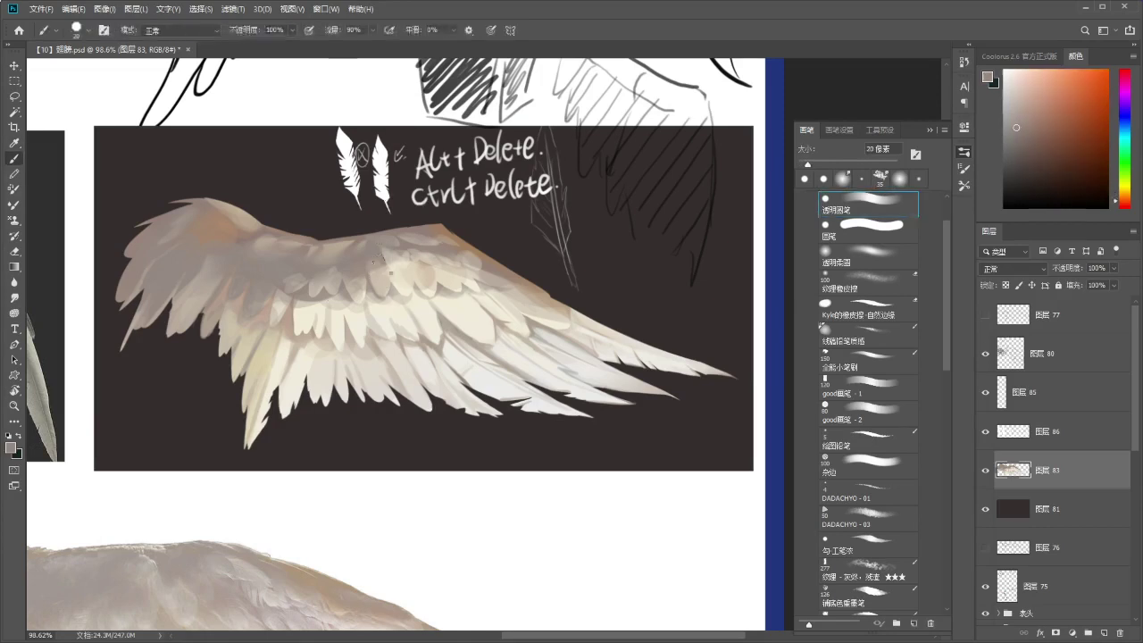
pyautogui.press('[')
pyautogui.press('[')
pyautogui.press('[')
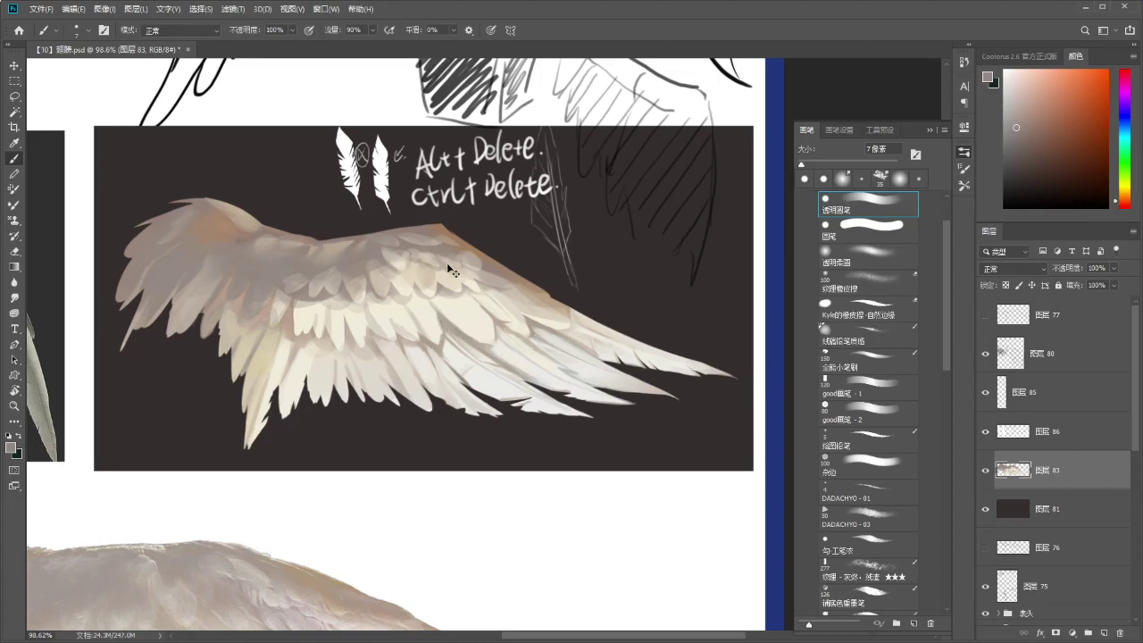
# Sample a warm taupe, turn on pen pressure for brush size, and paint a fine stroke among the covert feathers.
pyautogui.hotkey('ctrl', 'space')
pyautogui.moveTo(482, 268)
pyautogui.mouseDown()
pyautogui.moveTo(425, 241)
pyautogui.moveTo(454, 225)
pyautogui.moveTo(535, 271)
pyautogui.mouseUp()
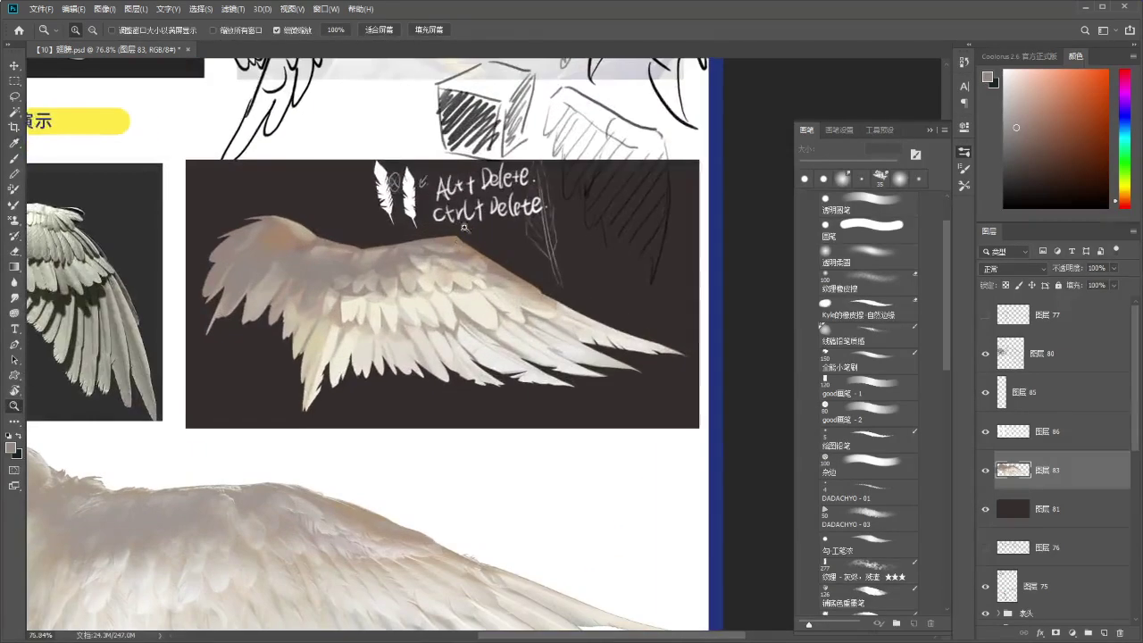
pyautogui.press('i')
pyautogui.scroll(1, 470, 306)
pyautogui.press('b')
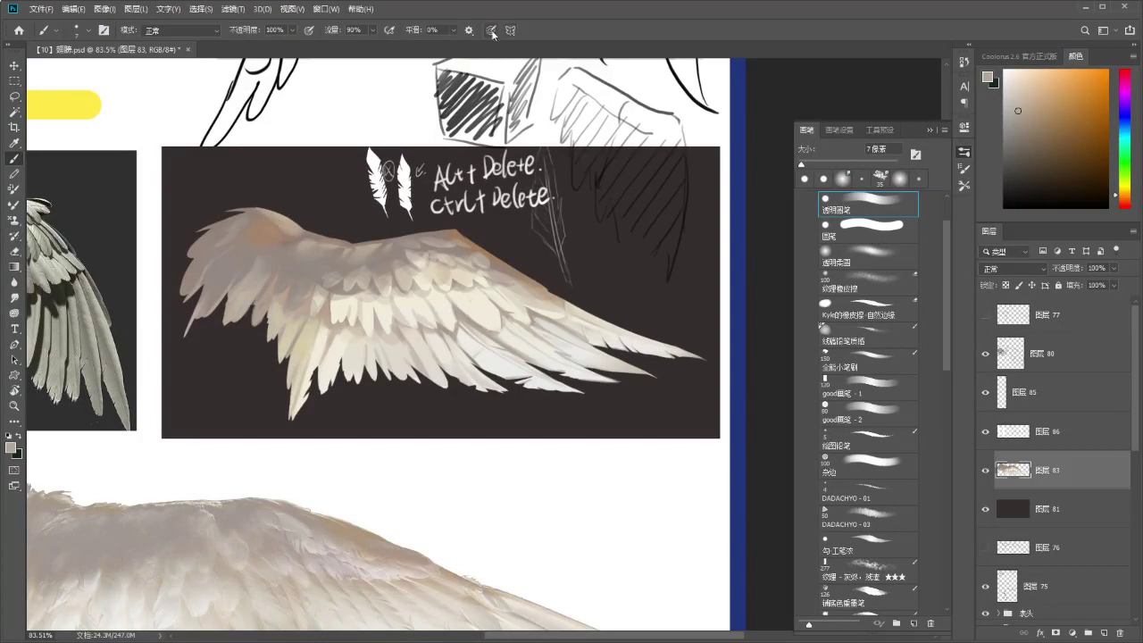
pyautogui.scroll(1, 478, 305)
pyautogui.moveTo(474, 317); pyautogui.dragTo(454, 293)
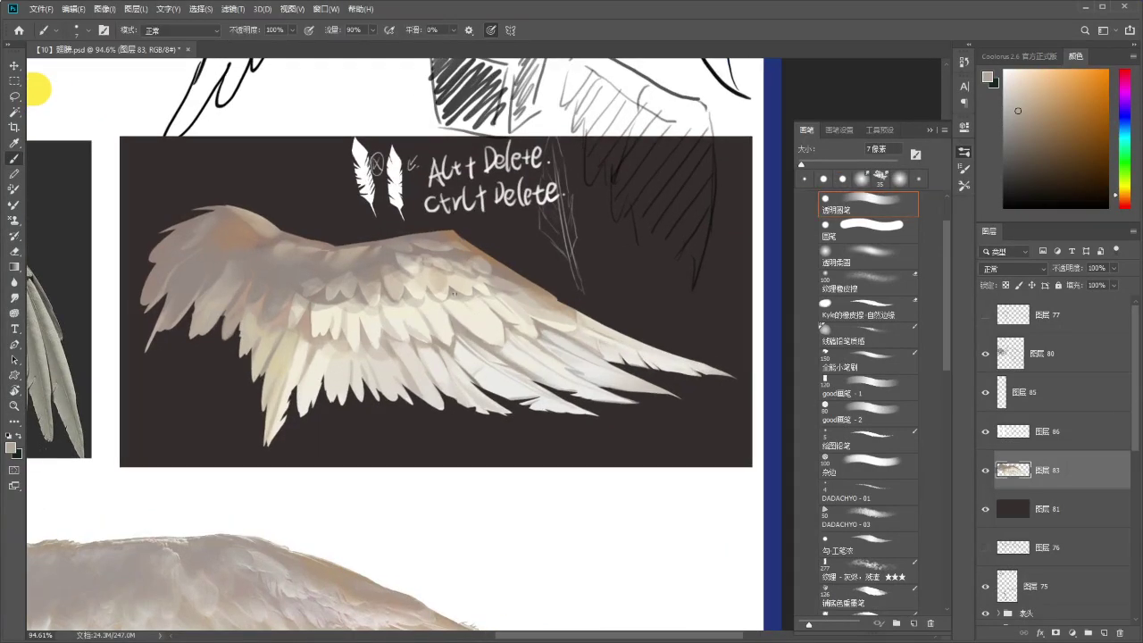
# Lasso small feather shapes in the middle row, fill them with a colour sampled from the wing, and deselect.
pyautogui.scroll(5, 472, 308)
pyautogui.keyDown('alt'); pyautogui.click(467, 333); pyautogui.keyUp('alt')
pyautogui.press('l')
pyautogui.moveTo(466, 351)
pyautogui.mouseDown()
pyautogui.moveTo(502, 340)
pyautogui.moveTo(462, 340)
pyautogui.moveTo(454, 352)
pyautogui.mouseUp()
pyautogui.moveTo(512, 313)
pyautogui.mouseDown()
pyautogui.moveTo(534, 331)
pyautogui.moveTo(505, 302)
pyautogui.moveTo(506, 279)
pyautogui.moveTo(518, 306)
pyautogui.mouseUp()
pyautogui.hotkey('alt', 'Delete')
pyautogui.hotkey('ctrl', 'd')
# Sample a pale cream from the outer covert feathers and save the document.
pyautogui.press('i')
pyautogui.click(530, 304)
pyautogui.press('b')
pyautogui.press('z')
pyautogui.moveTo(590, 353); pyautogui.dragTo(567, 373)
pyautogui.hotkey('ctrl', 's')
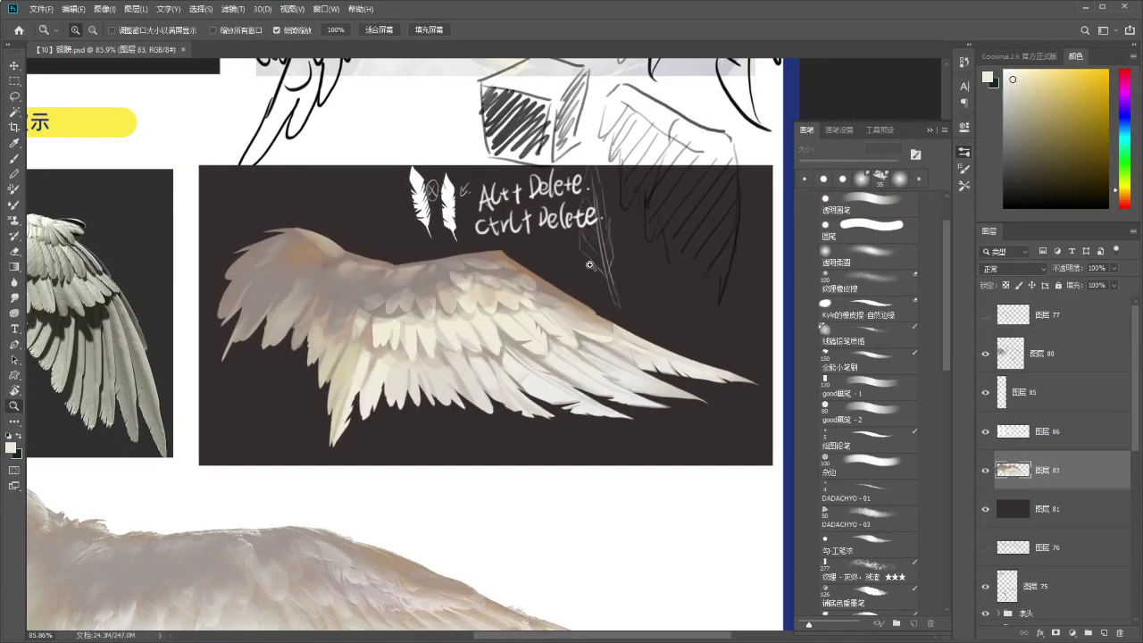
# Sample a taupe from the wing and lasso thin shadow shapes between the feathers below the middle row.
pyautogui.scroll(-2, 618, 344)
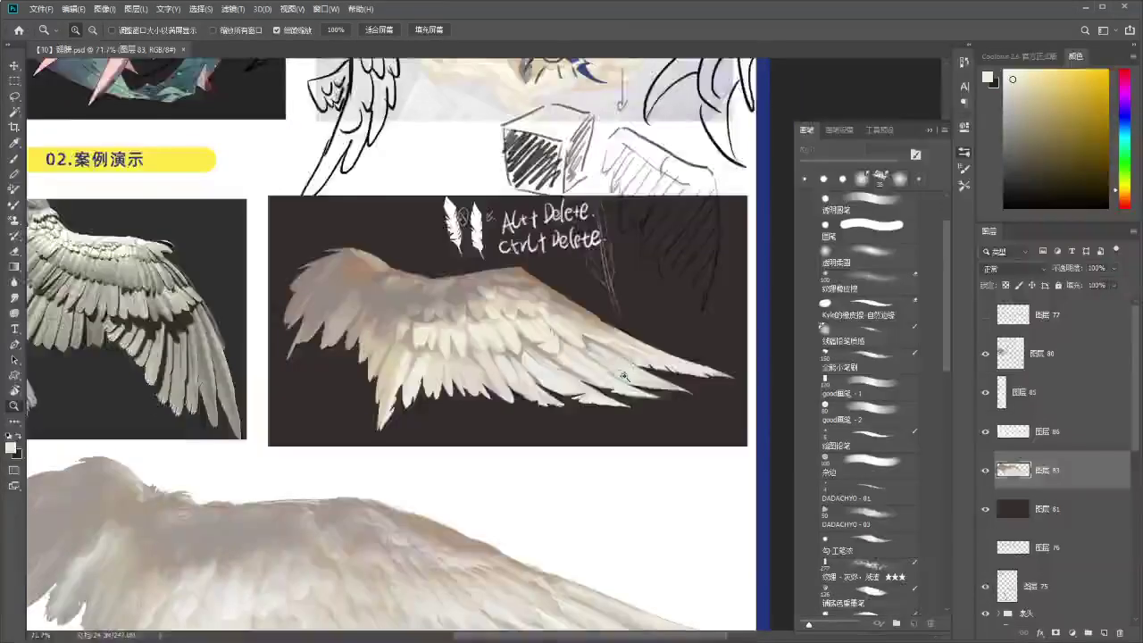
pyautogui.scroll(-2, 619, 373)
pyautogui.scroll(-2, 612, 386)
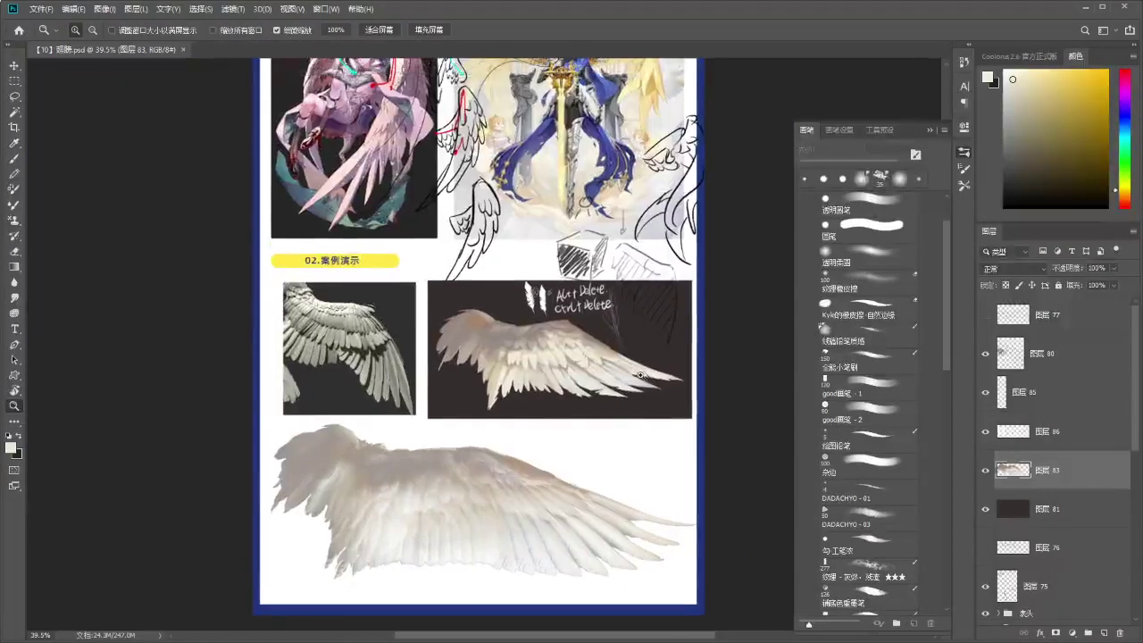
pyautogui.keyDown('ctrl'); pyautogui.click(616, 353); pyautogui.keyUp('ctrl')
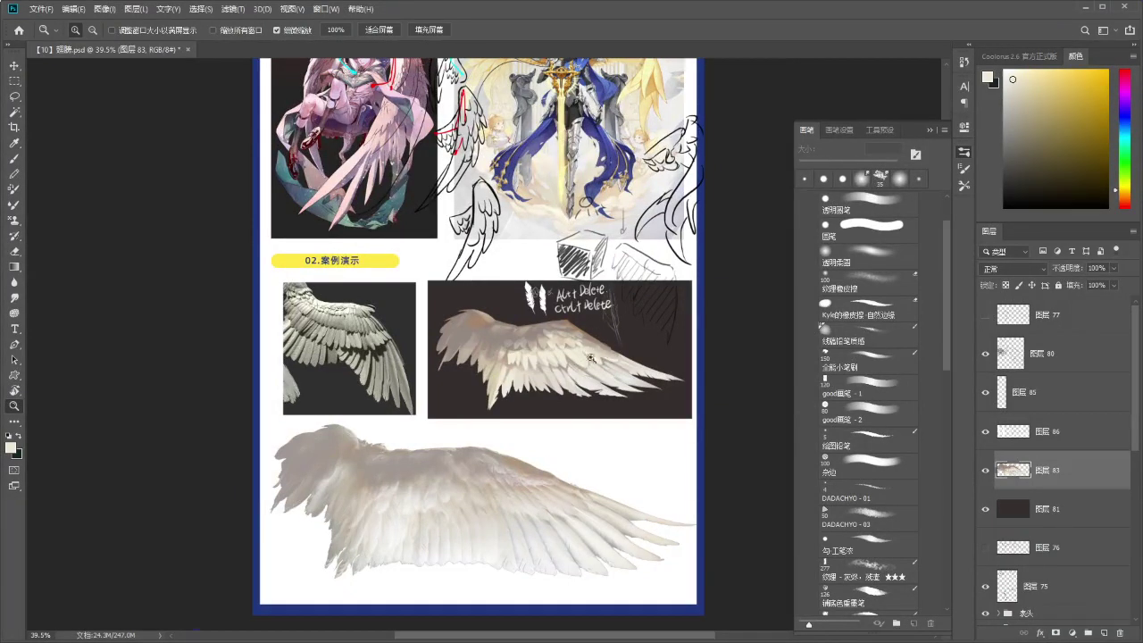
pyautogui.scroll(5, 601, 348)
pyautogui.press('i')
pyautogui.click(562, 371)
pyautogui.press('b')
pyautogui.press('l')
pyautogui.moveTo(550, 365)
pyautogui.mouseDown()
pyautogui.moveTo(592, 365)
pyautogui.moveTo(564, 379)
pyautogui.moveTo(553, 365)
pyautogui.moveTo(591, 362)
pyautogui.moveTo(539, 356)
pyautogui.moveTo(609, 333)
pyautogui.moveTo(538, 349)
pyautogui.moveTo(567, 356)
pyautogui.moveTo(529, 350)
pyautogui.moveTo(553, 359)
pyautogui.moveTo(528, 344)
pyautogui.moveTo(567, 347)
pyautogui.moveTo(525, 355)
pyautogui.mouseUp()
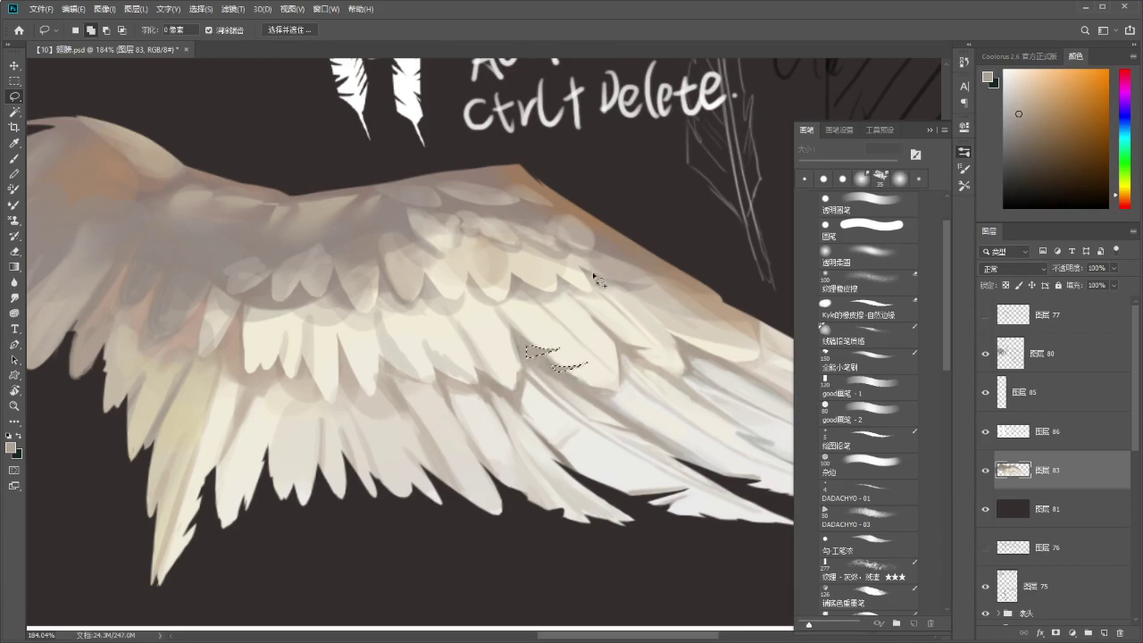
# Save the document and compare the finished wing with the reference images on the page.
pyautogui.press('z')
pyautogui.moveTo(567, 343)
pyautogui.mouseDown()
pyautogui.moveTo(553, 342)
pyautogui.moveTo(561, 323)
pyautogui.moveTo(547, 323)
pyautogui.mouseUp()
pyautogui.hotkey('ctrl', 's')
pyautogui.moveTo(631, 290)
pyautogui.mouseDown()
pyautogui.moveTo(601, 291)
pyautogui.moveTo(592, 320)
pyautogui.mouseUp()
pyautogui.scroll(-4, 602, 291)
pyautogui.press('b')
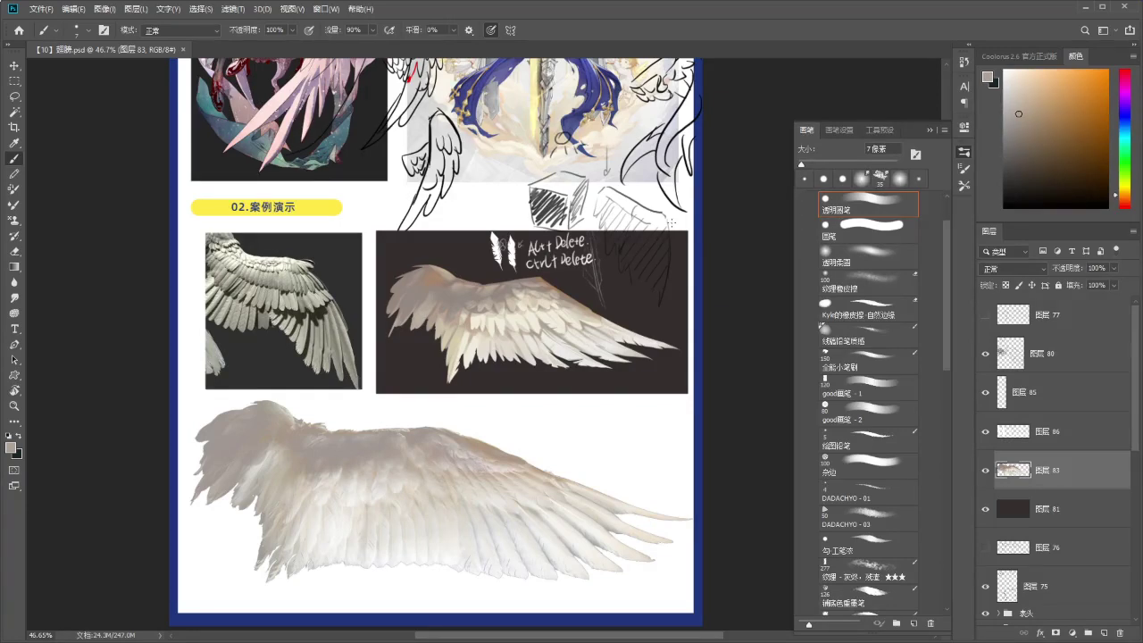
pyautogui.scroll(5, 435, 343)
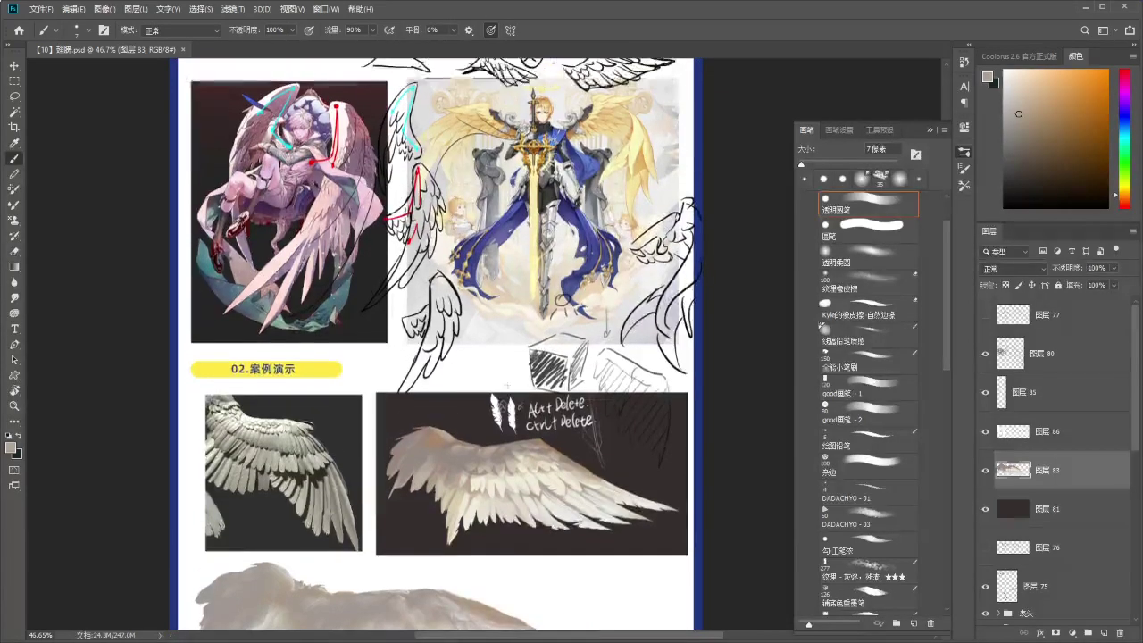
pyautogui.scroll(1, 436, 343)
pyautogui.scroll(-5, 436, 343)
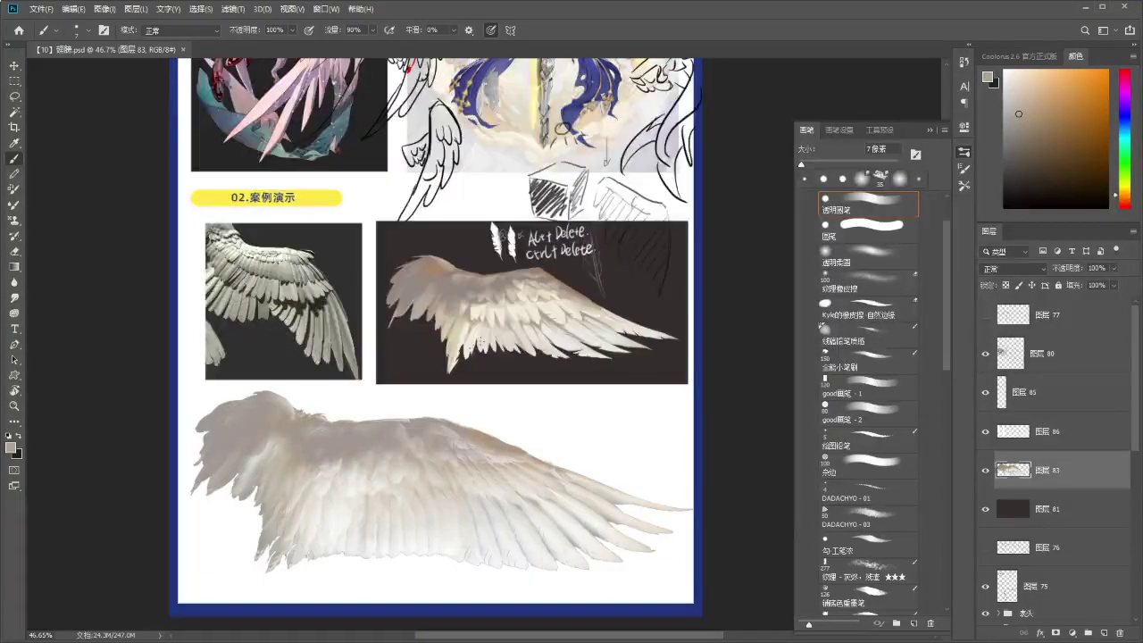